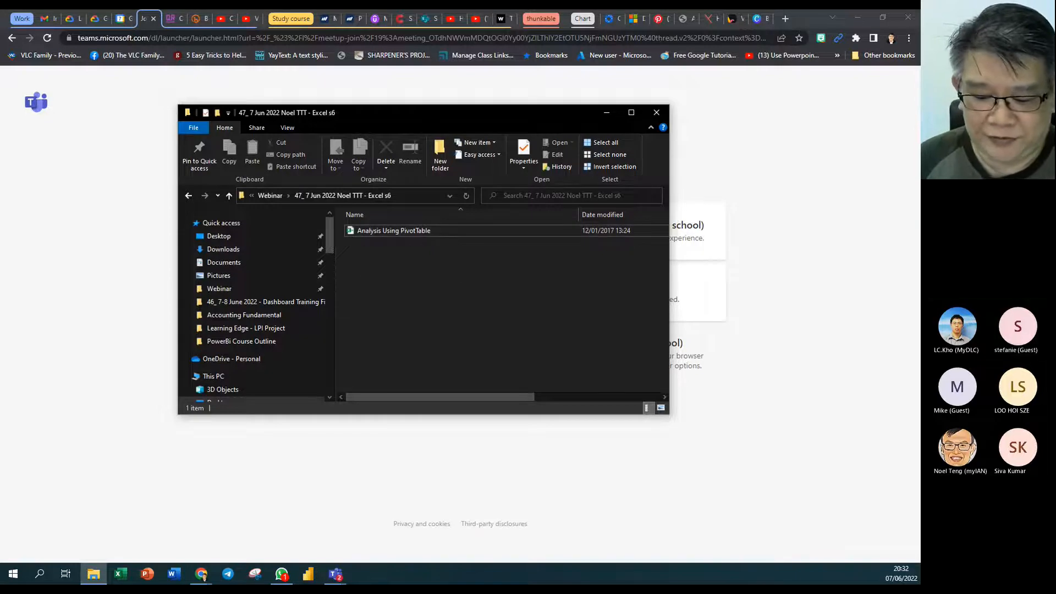
- Open the 'Analysis Using PivotTable' workbook from the webinar folder in Excel
key(alt+Tab)
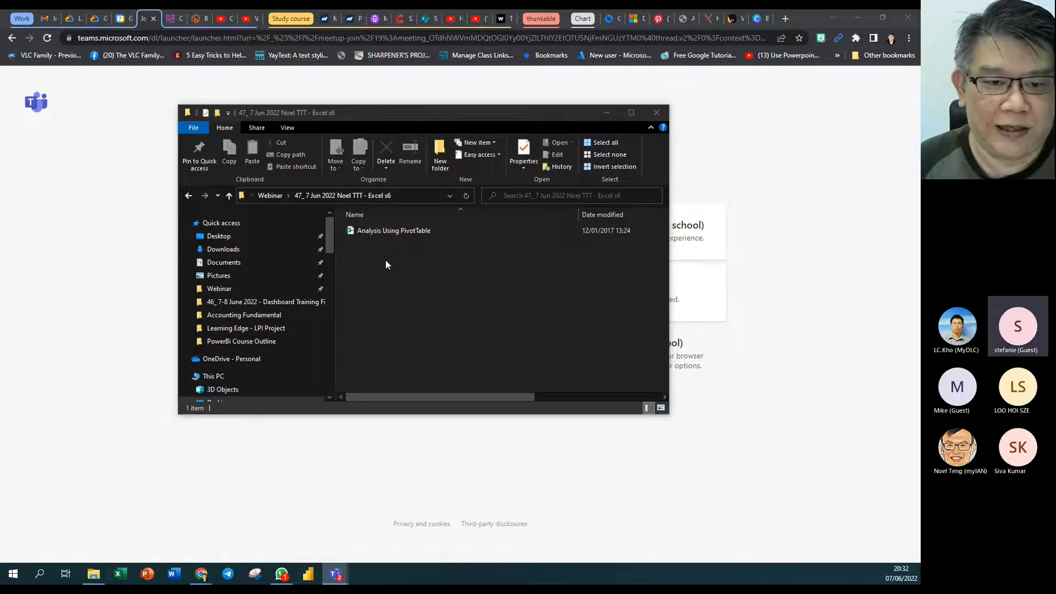
click(387, 235)
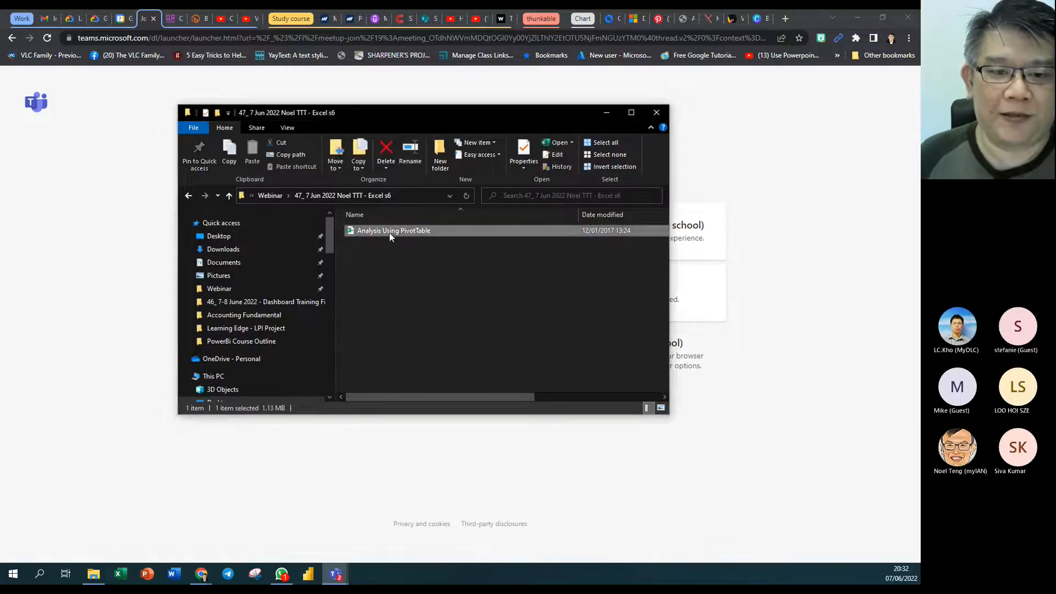
double_click(350, 229)
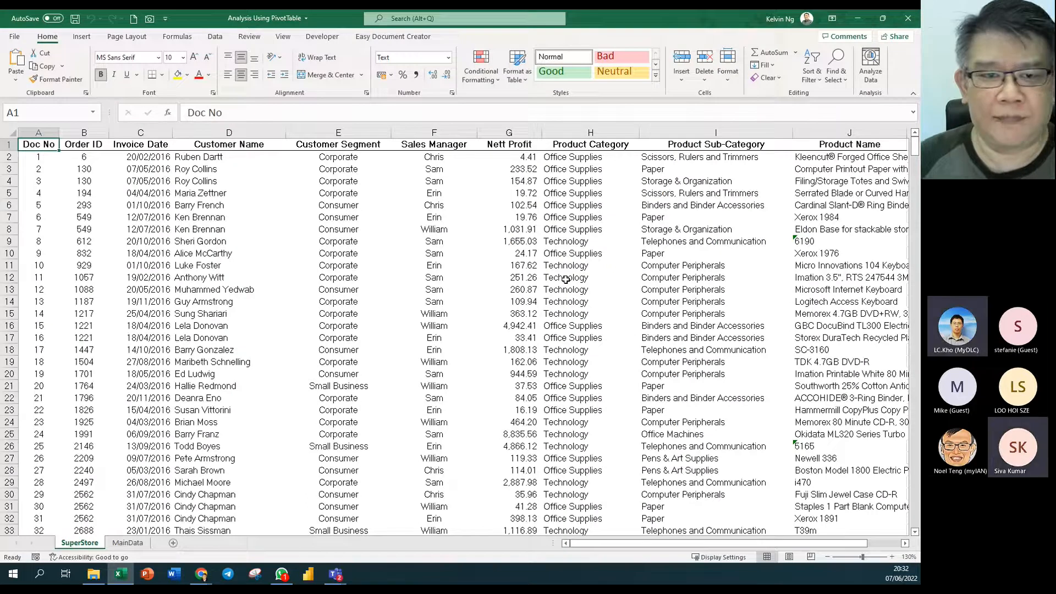
- Select cell H9, then bring up the '47_7 Jun 2022 Noel TTT - Excel s6' folder window
click(577, 242)
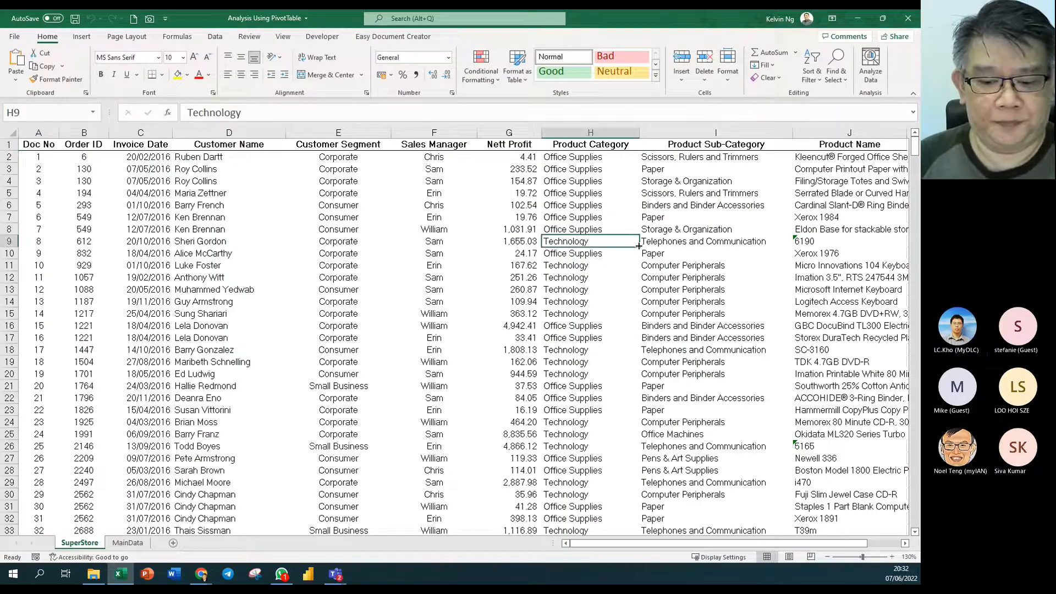
key(alt+Tab)
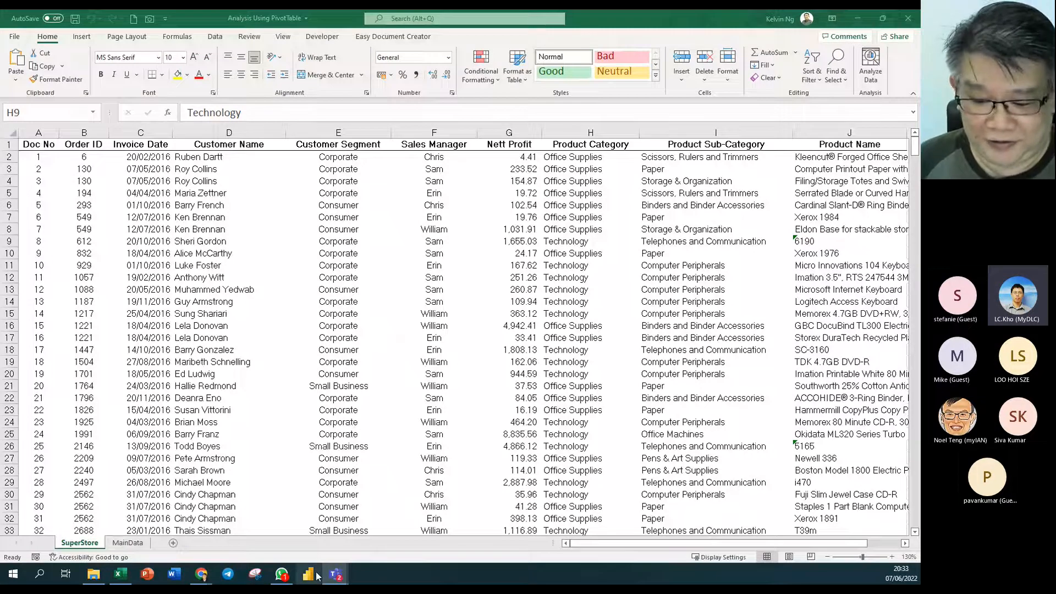
mouse_move(336, 574)
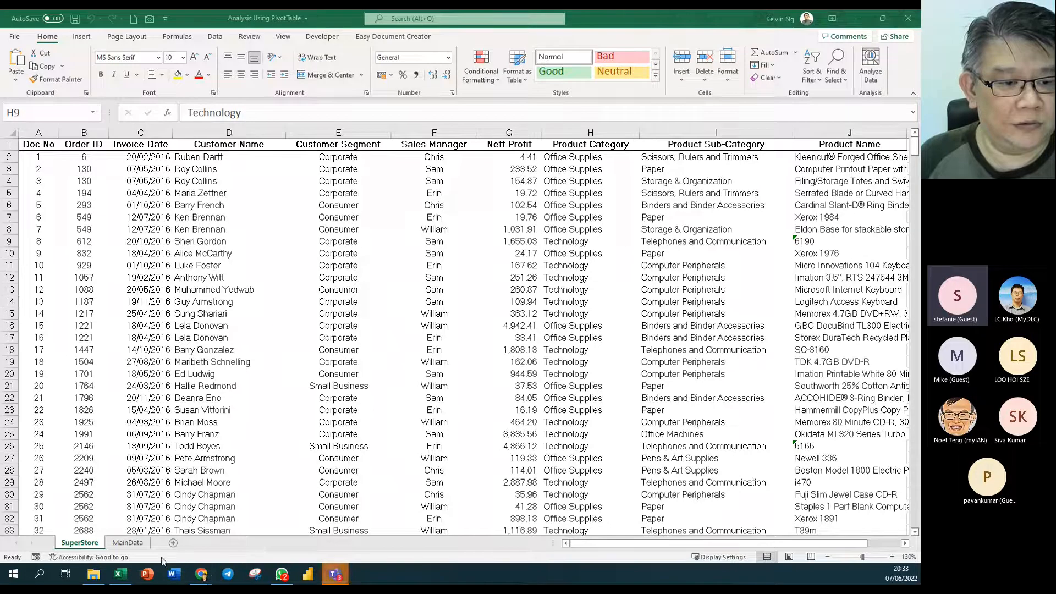
click(93, 575)
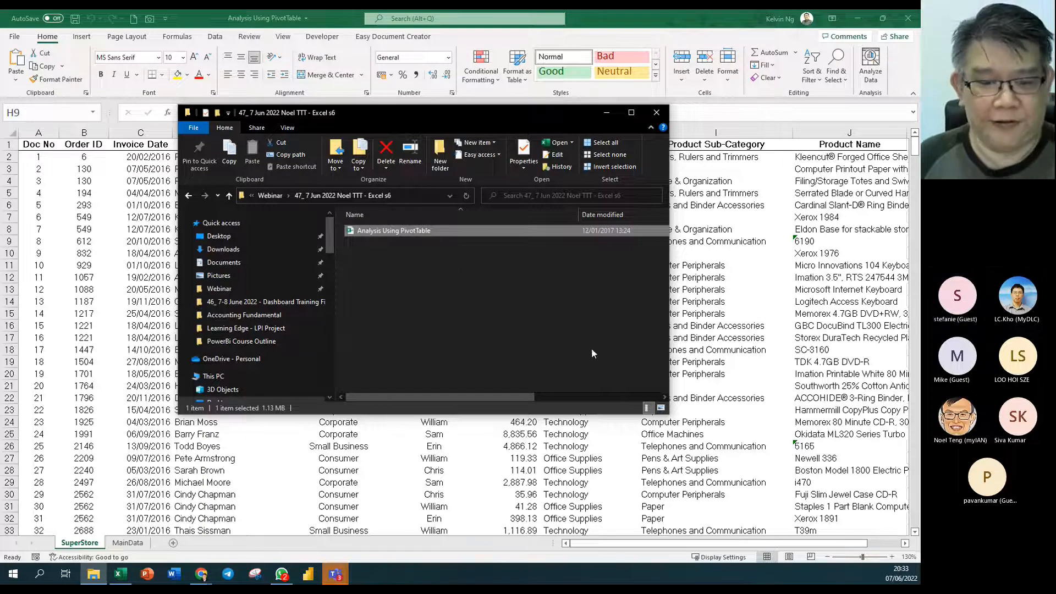
- Bring the 'Analysis Using PivotTable' workbook back in front of the folder window
click(756, 247)
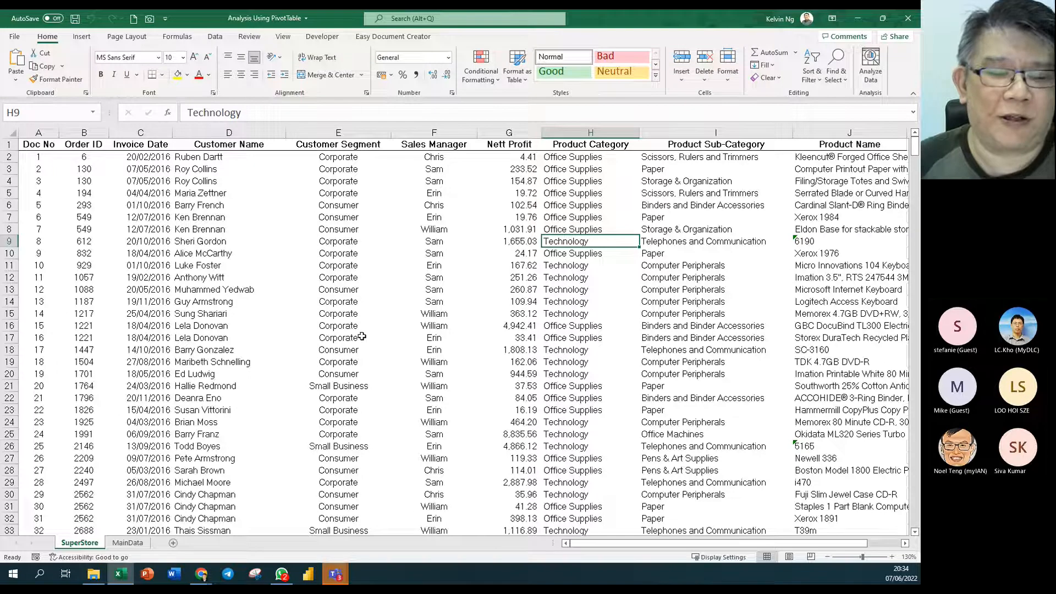
click(388, 229)
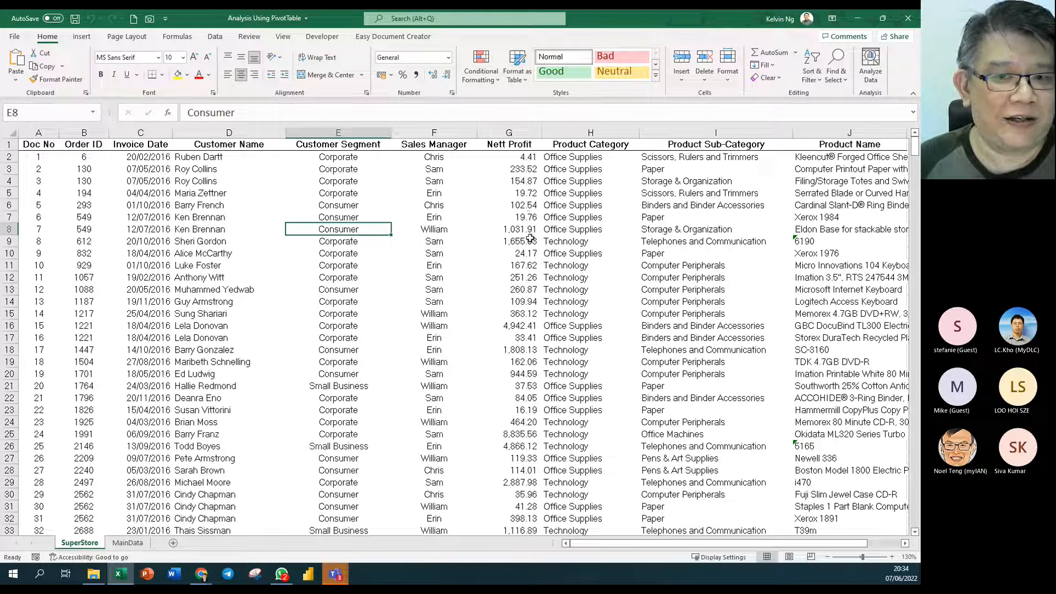
click(525, 135)
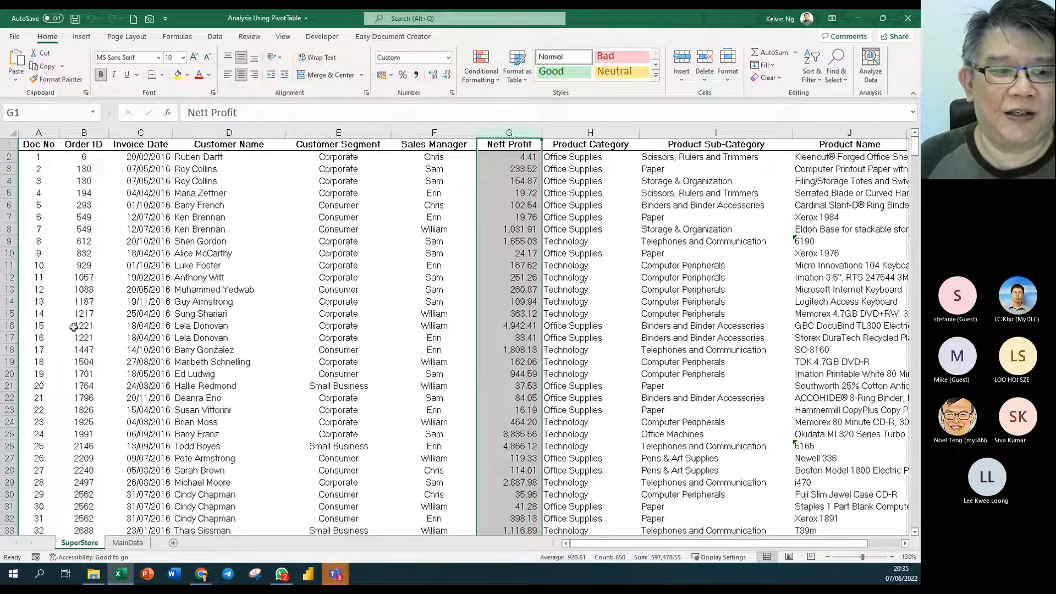
click(35, 351)
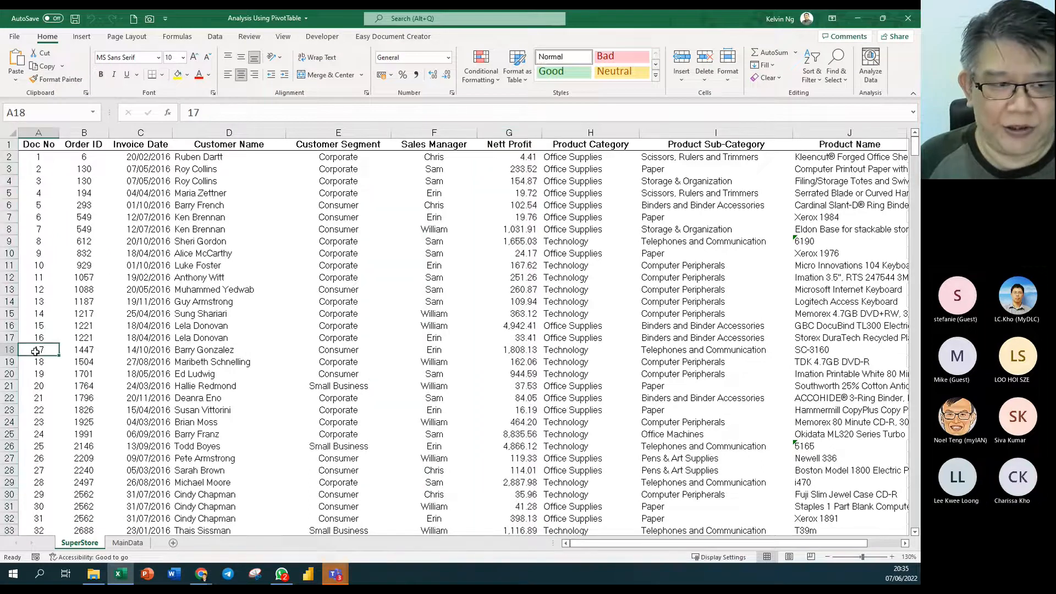
key(ctrl+Down)
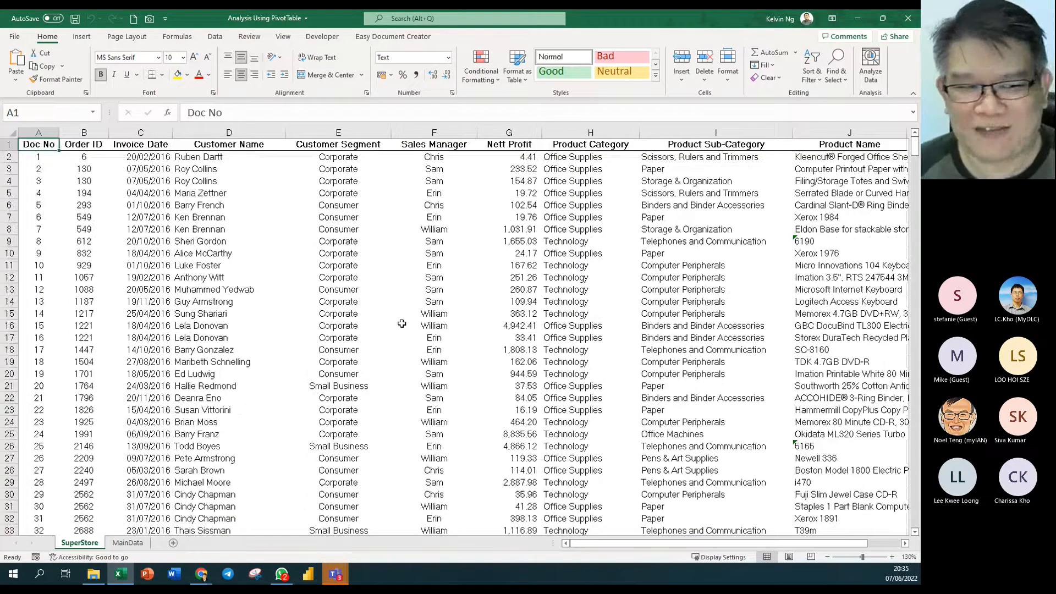
click(3, 144)
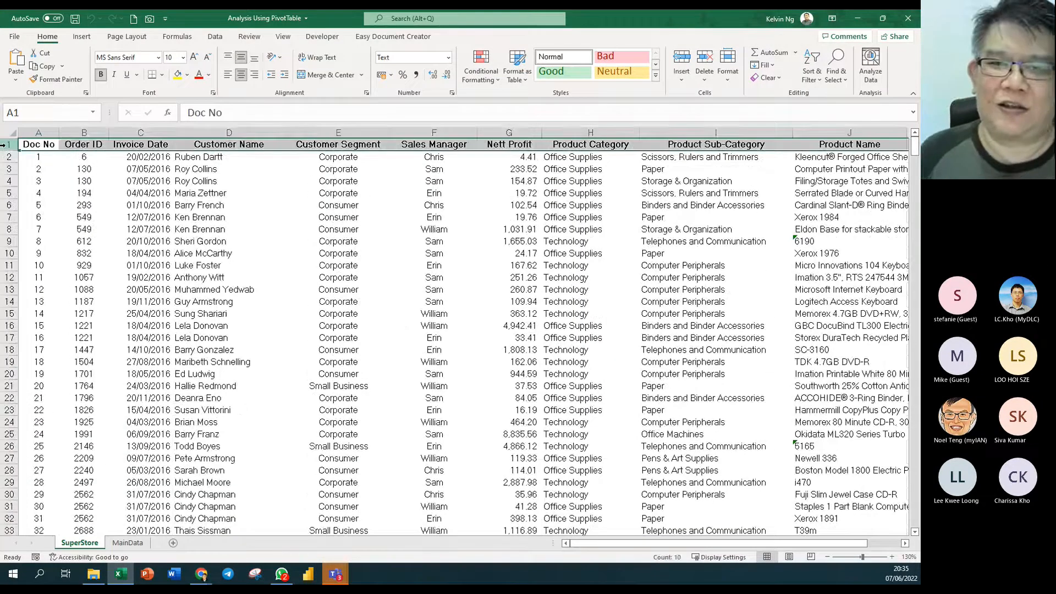
click(411, 237)
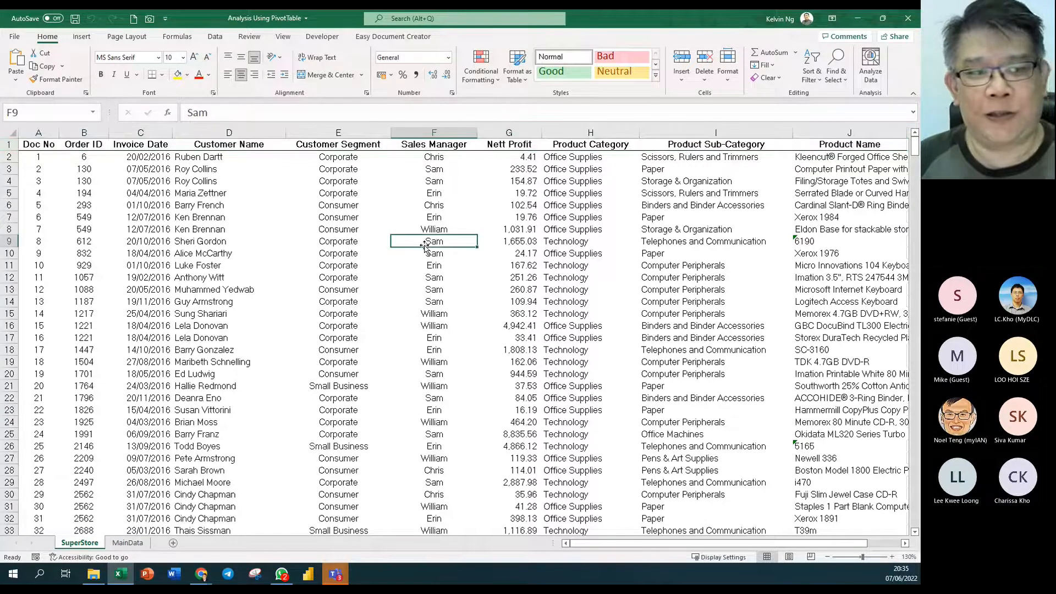
- Start a PivotTable from the Insert ribbon, then cancel the dialog holding a stray range
click(81, 36)
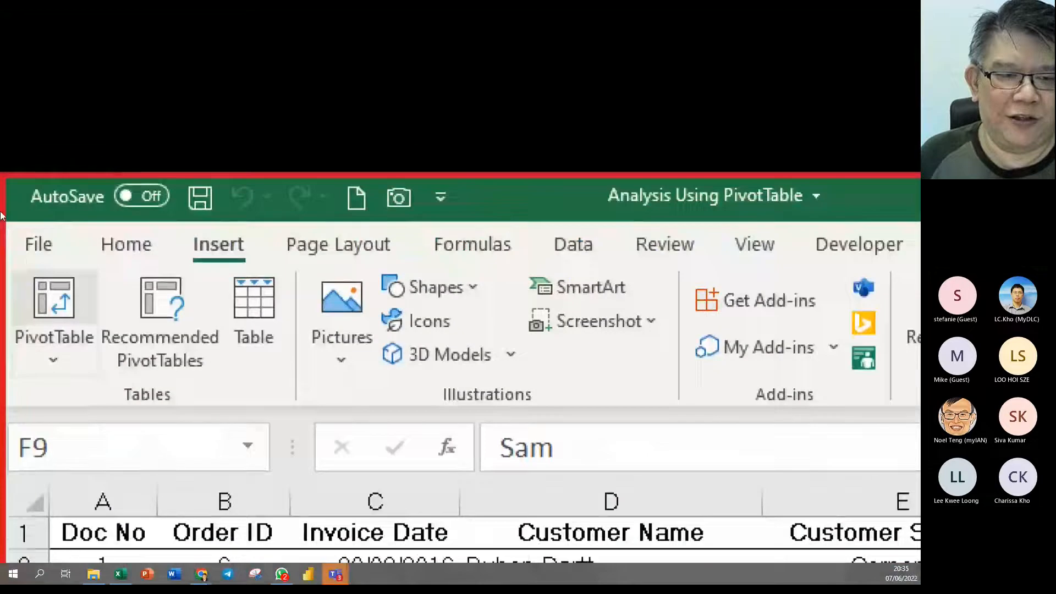
click(1, 214)
drag(114, 237, 4, 426)
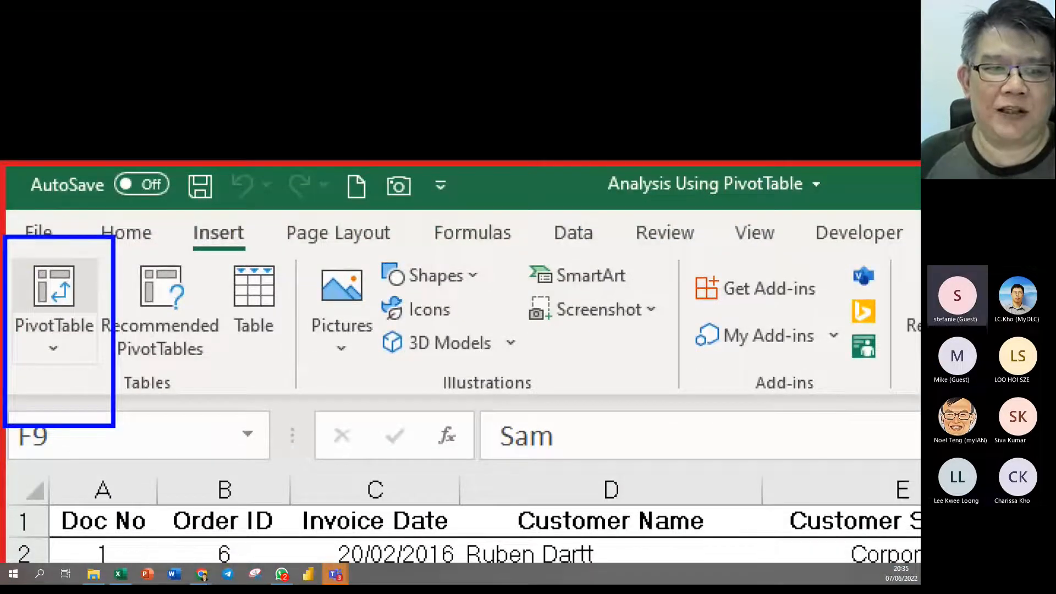
key(Escape)
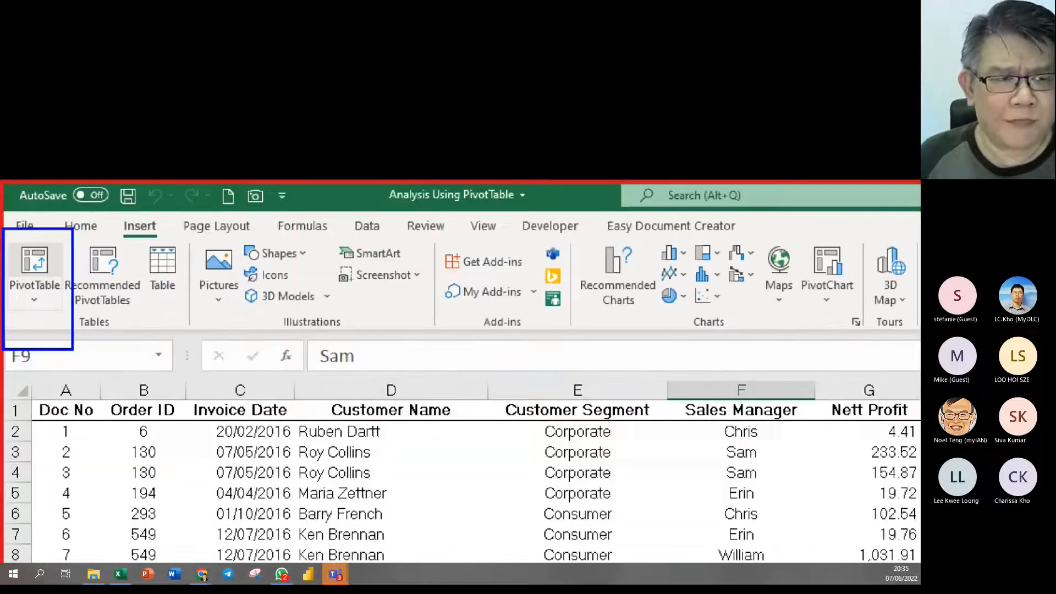
click(20, 60)
text(r)
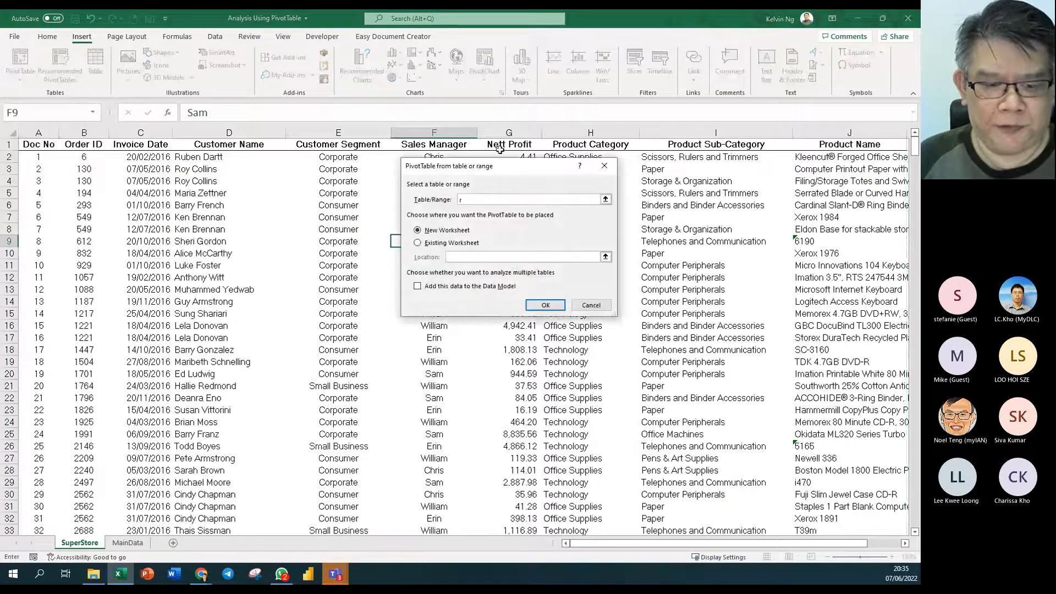
key(Escape)
- Reopen the PivotTable dialog with source SuperStore!$A$1:$J$650 and New Worksheet as destination
click(18, 58)
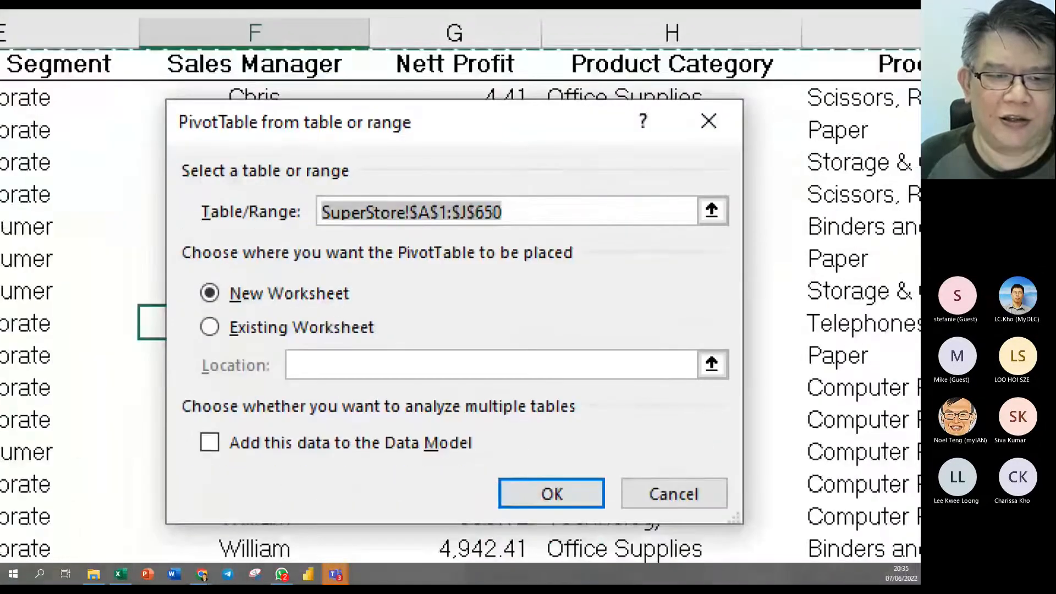
click(436, 228)
click(495, 199)
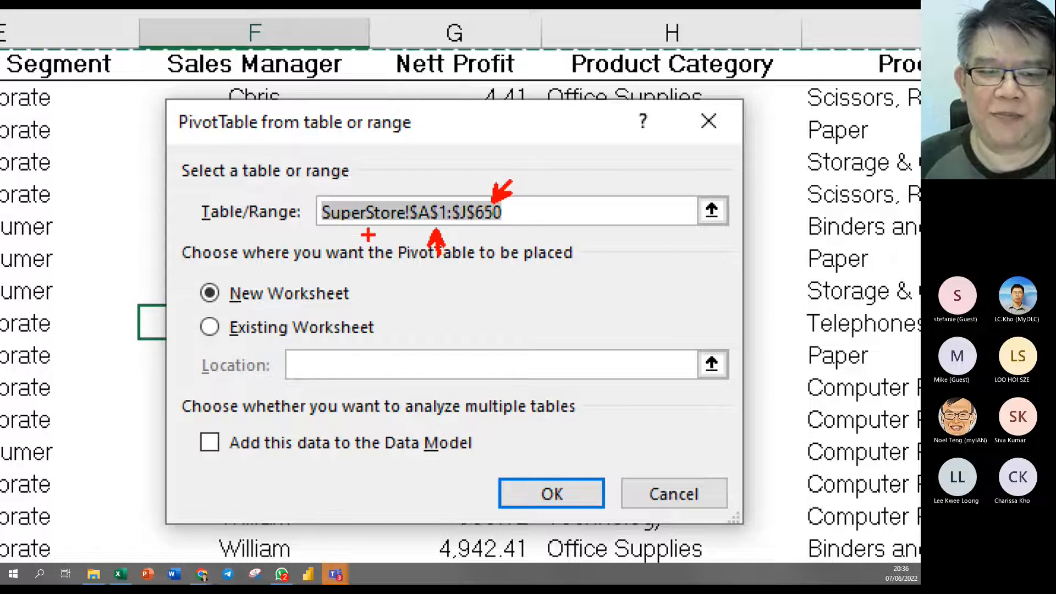
mouse_move(559, 175)
mouse_down()
mouse_move(336, 263)
mouse_move(312, 249)
mouse_up()
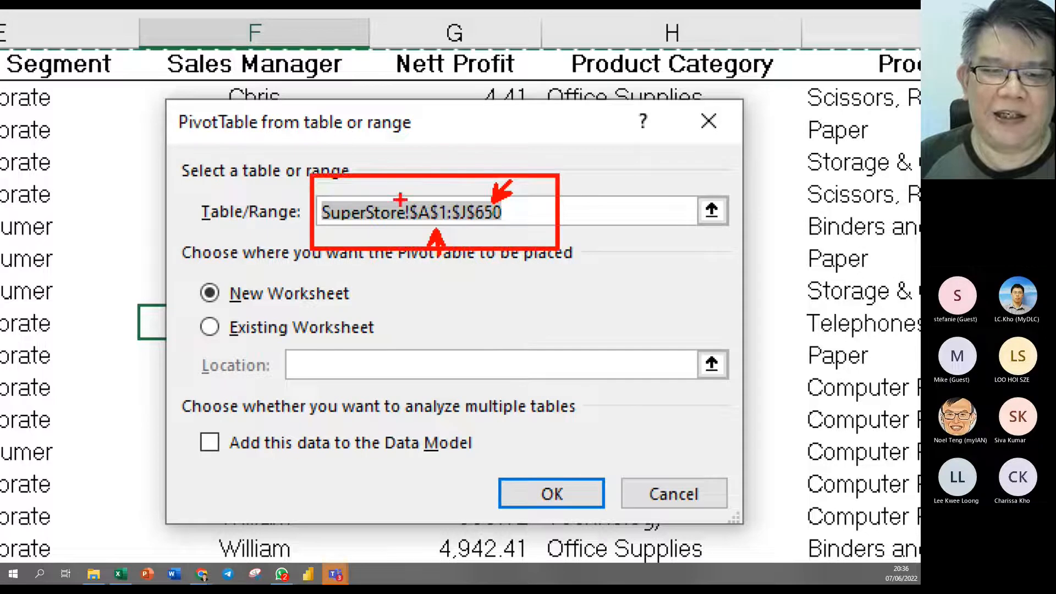
mouse_move(442, 165)
mouse_down()
mouse_move(387, 118)
mouse_move(280, 182)
mouse_move(273, 206)
mouse_move(292, 184)
mouse_up()
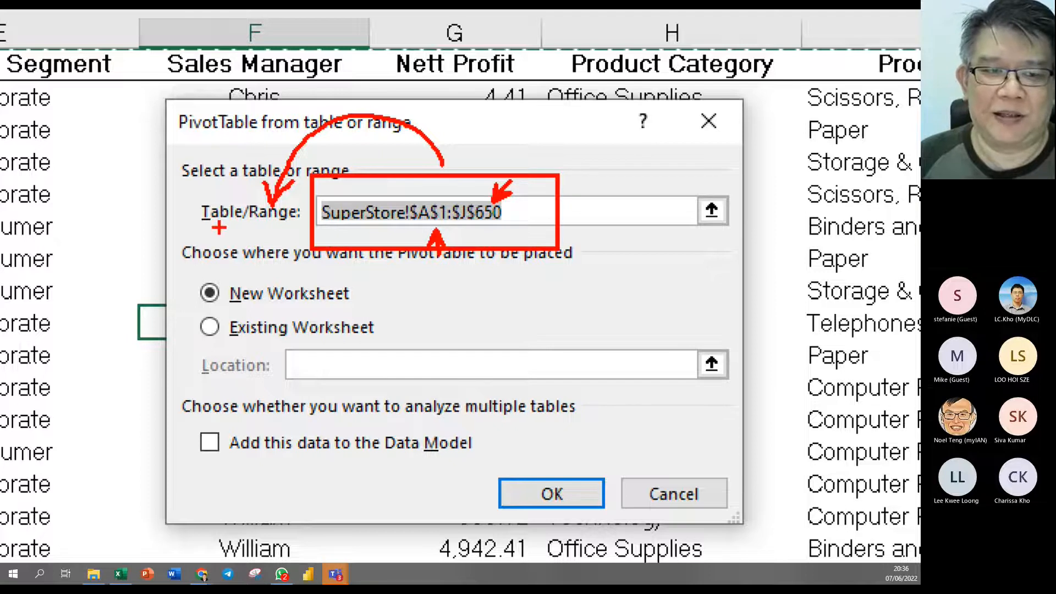
drag(187, 289, 219, 229)
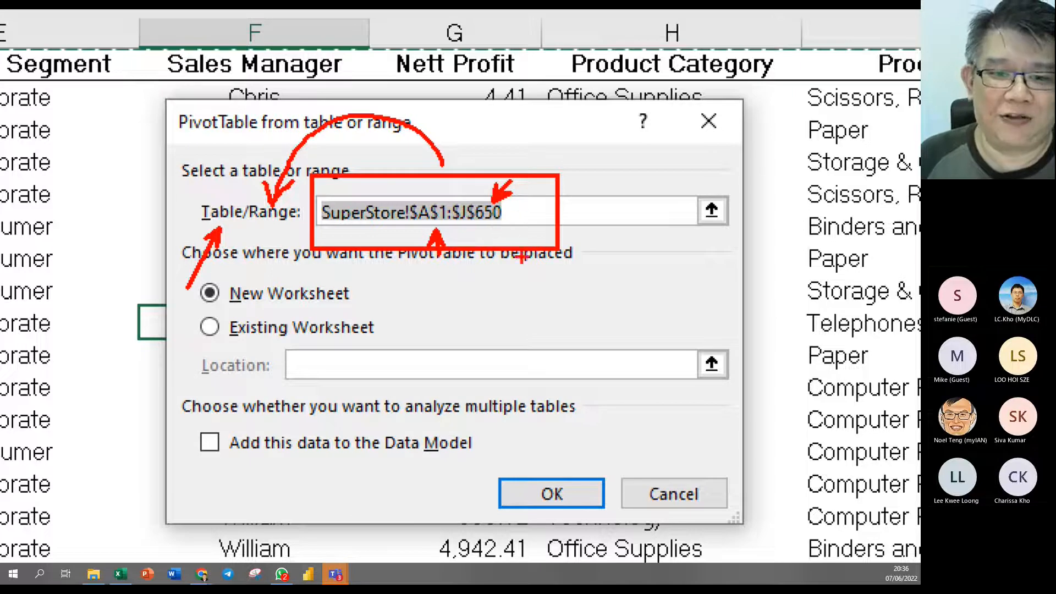
key(Escape)
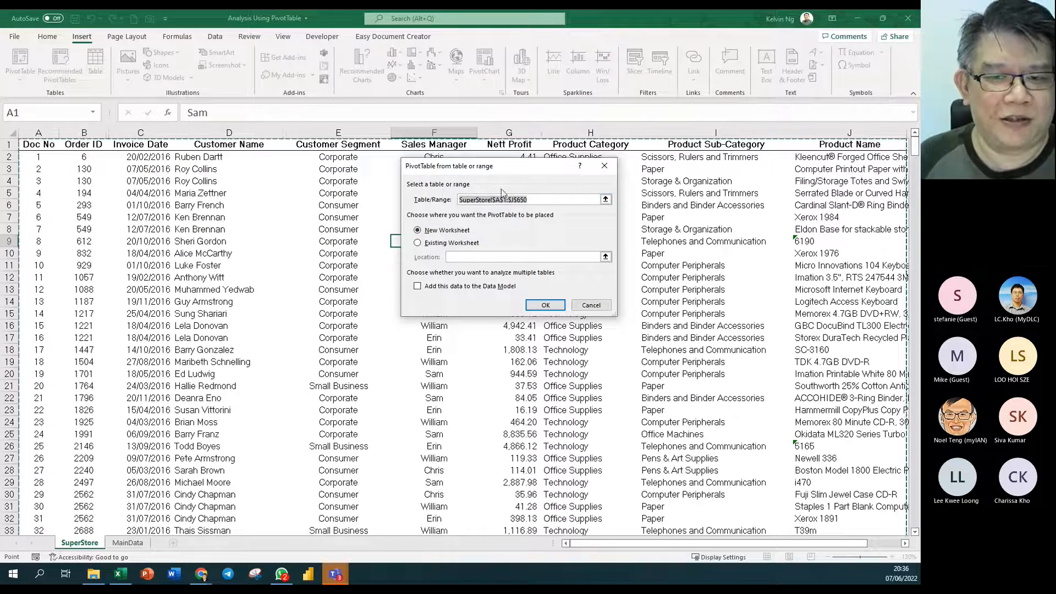
click(546, 305)
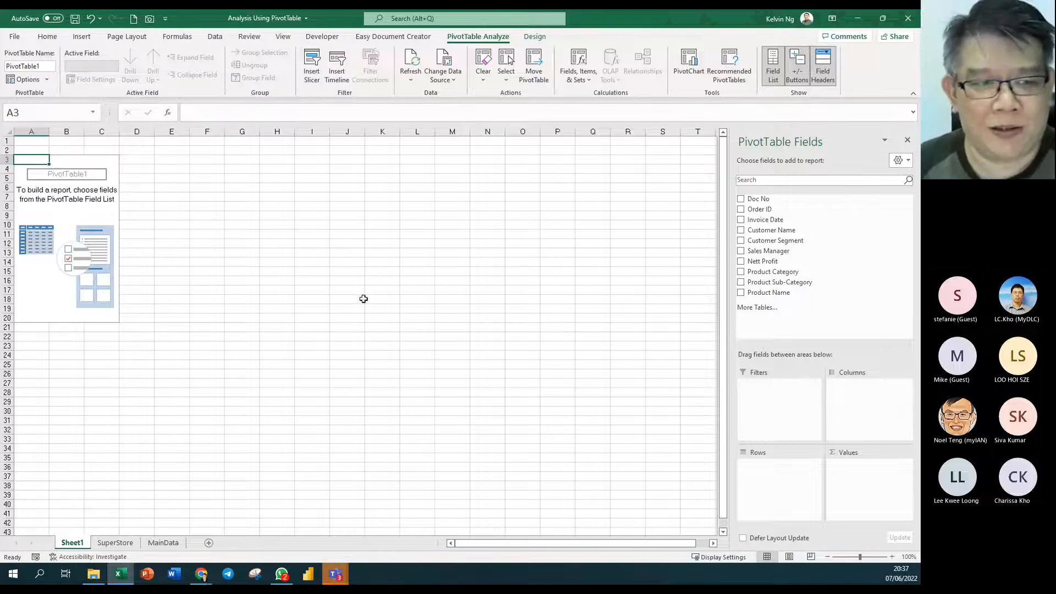
drag(36, 161, 95, 318)
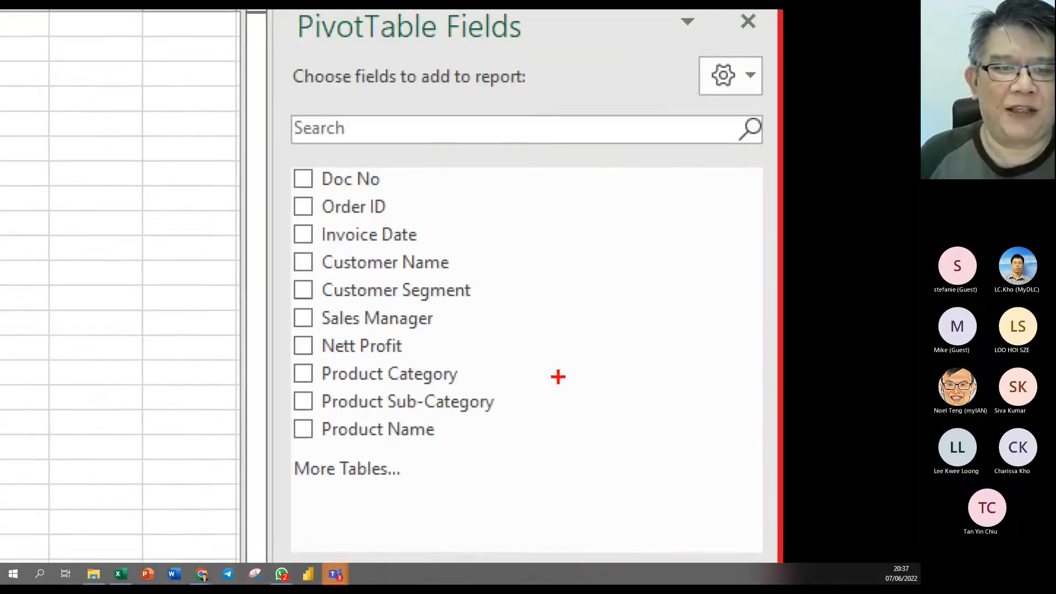
mouse_move(565, 153)
mouse_down()
mouse_move(330, 415)
mouse_move(270, 457)
mouse_up()
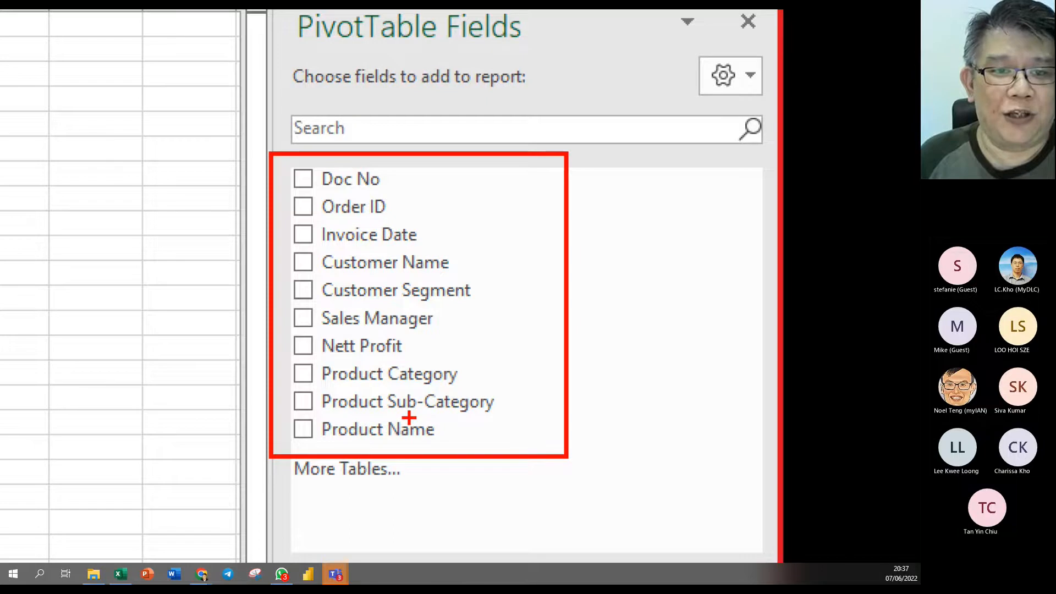
key(Escape)
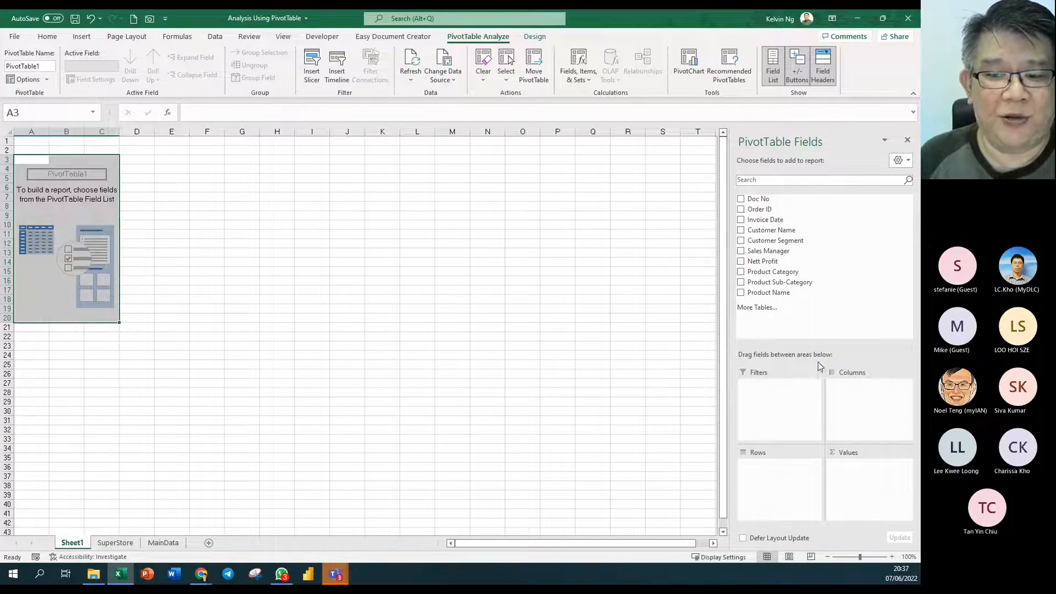
key(ctrl+1)
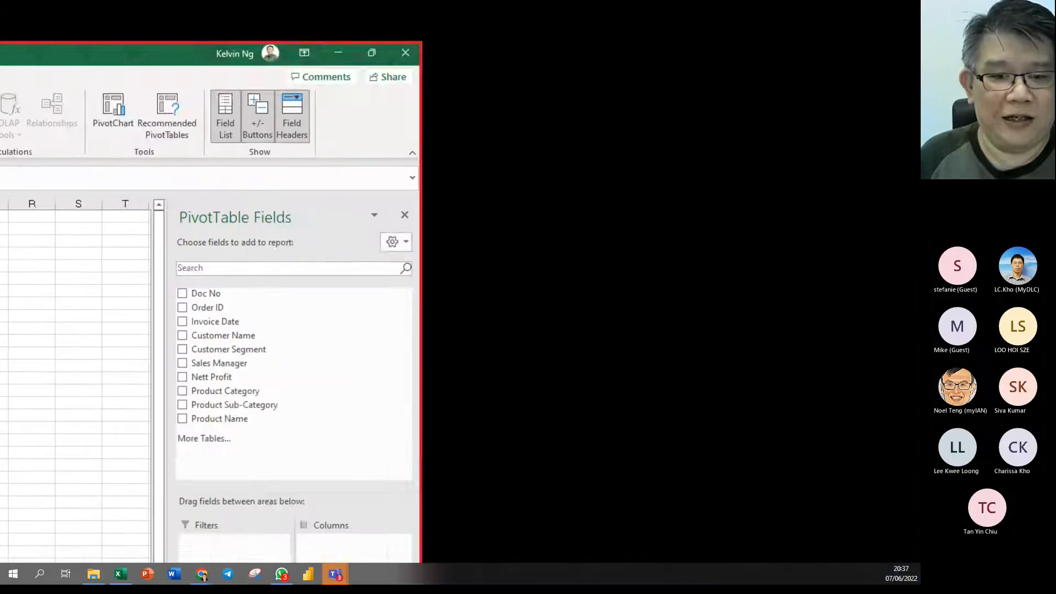
drag(445, 161, 553, 357)
drag(421, 153, 446, 435)
mouse_move(407, 173)
mouse_down()
mouse_move(572, 540)
mouse_move(559, 459)
mouse_move(427, 157)
mouse_move(467, 181)
mouse_up()
key(e)
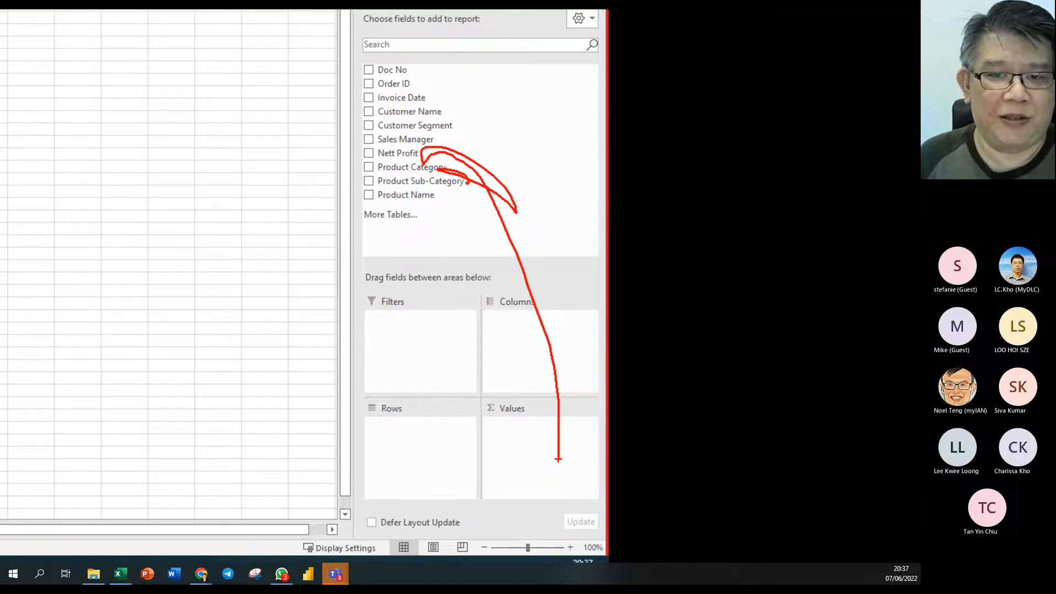
key(Escape)
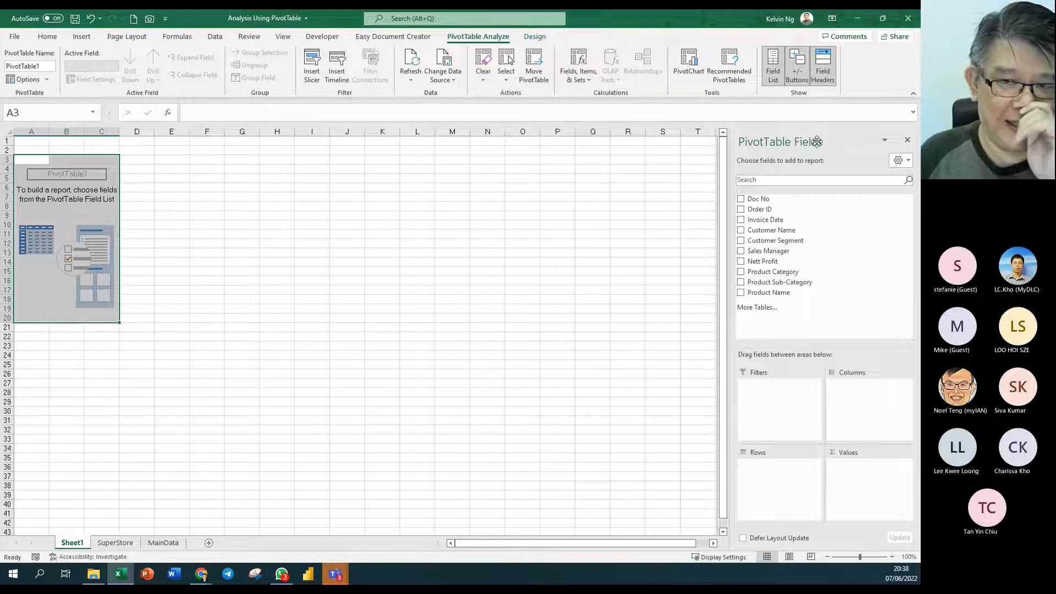
click(53, 216)
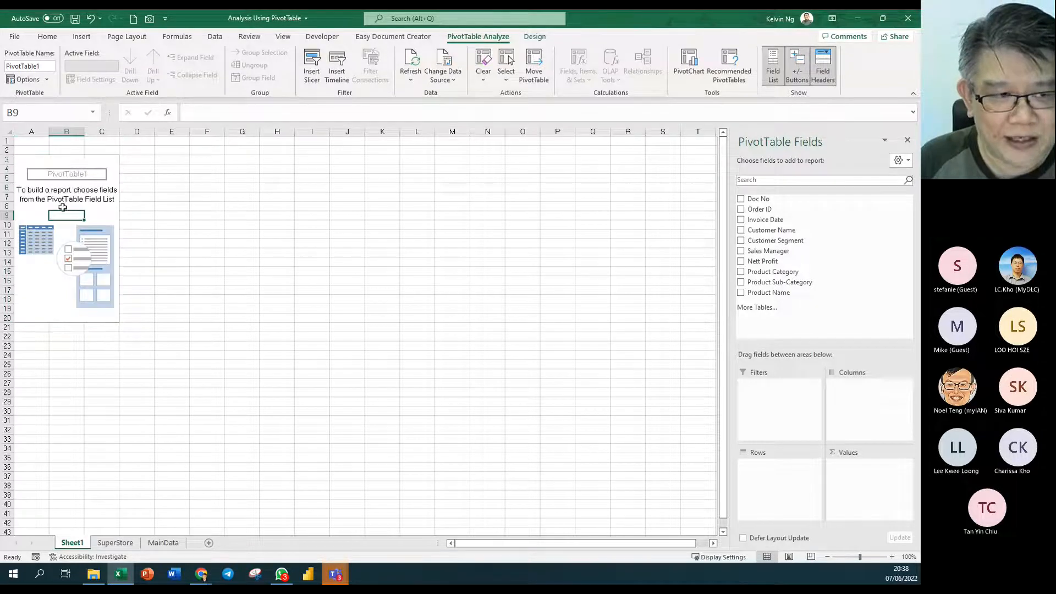
click(351, 248)
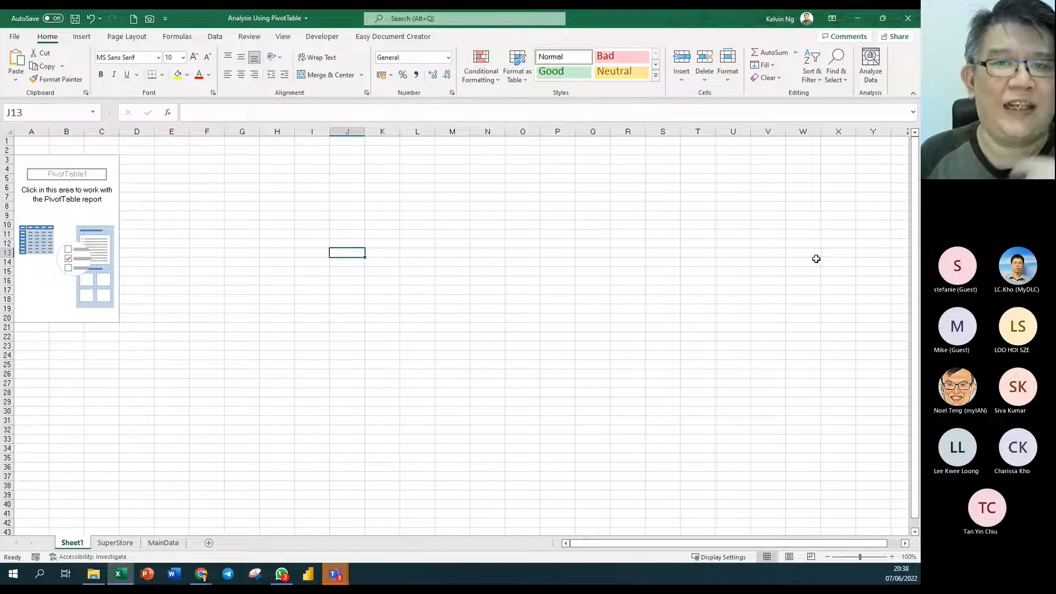
click(81, 214)
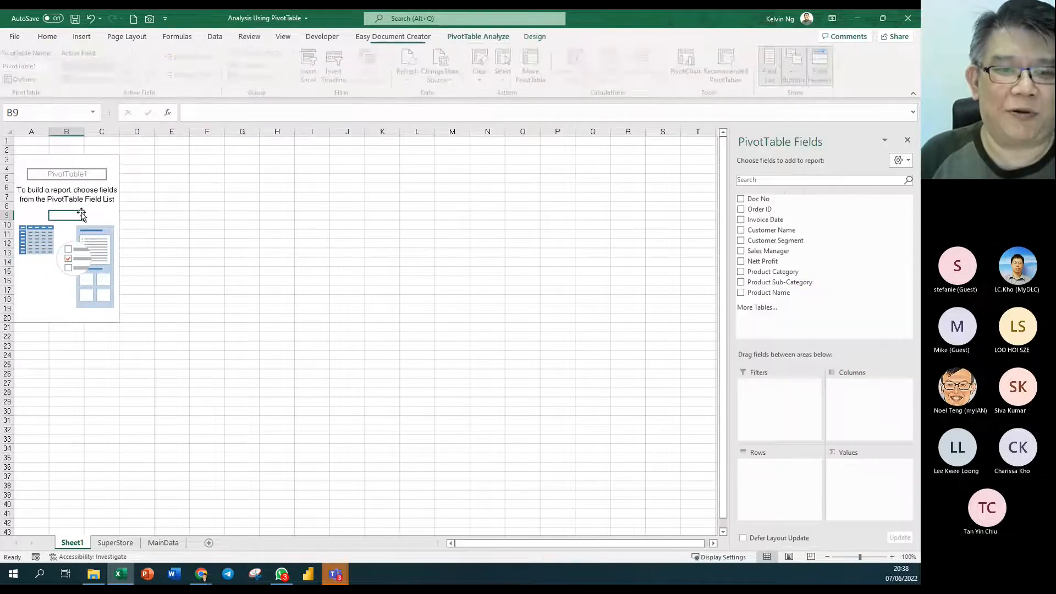
click(291, 233)
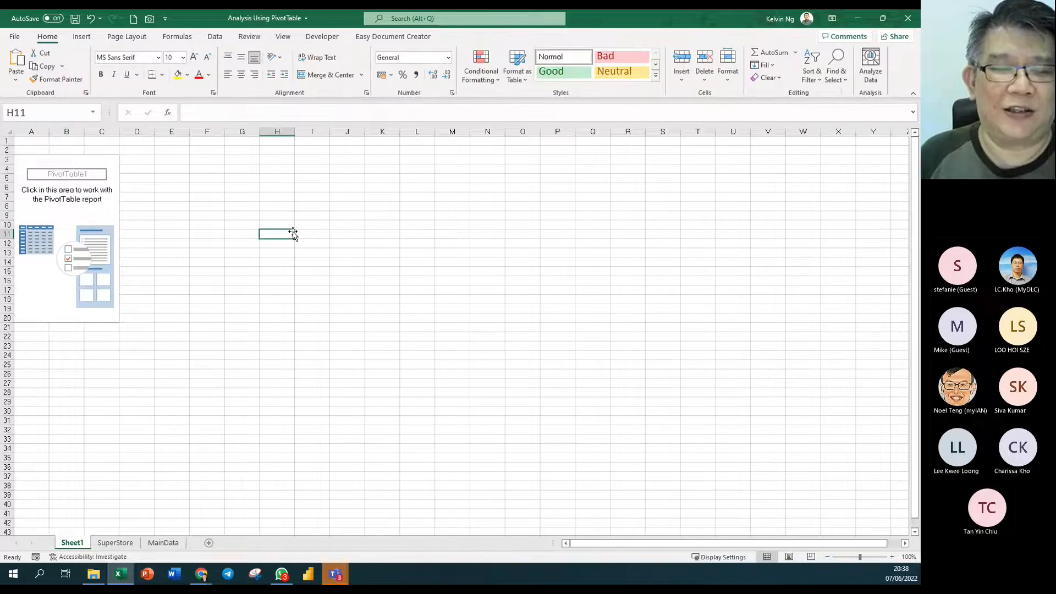
- Close the PivotTable Fields pane, then restore it through the pivot's Show Field List shortcut
click(66, 214)
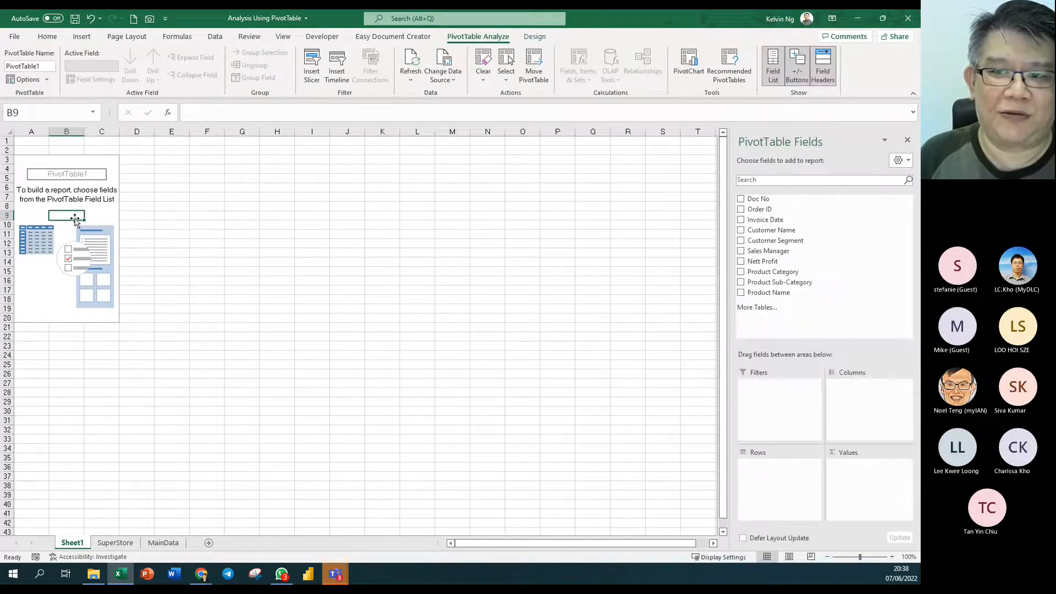
click(907, 140)
click(276, 224)
click(66, 225)
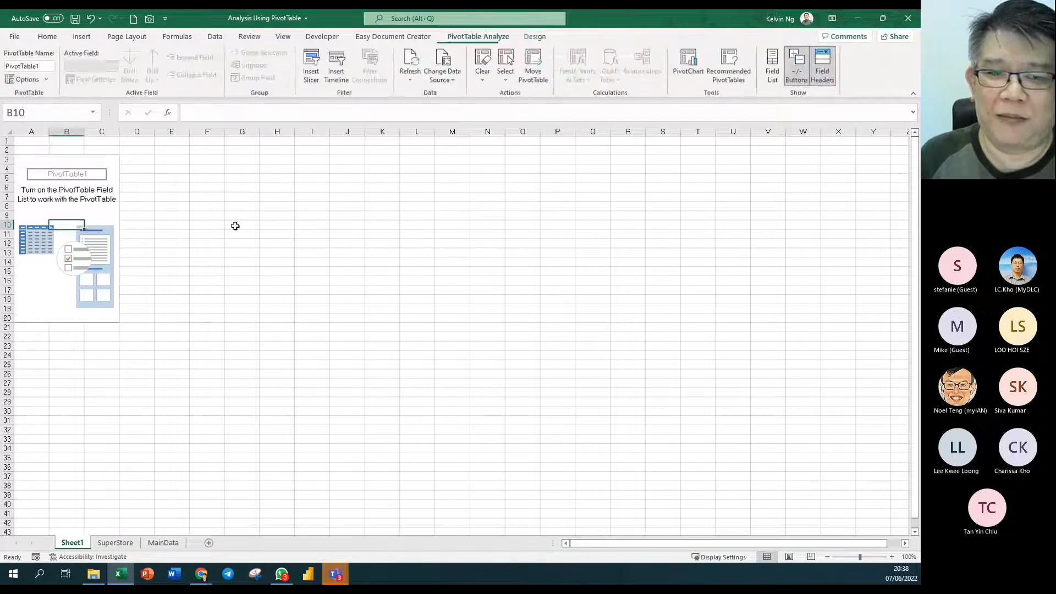
click(71, 213)
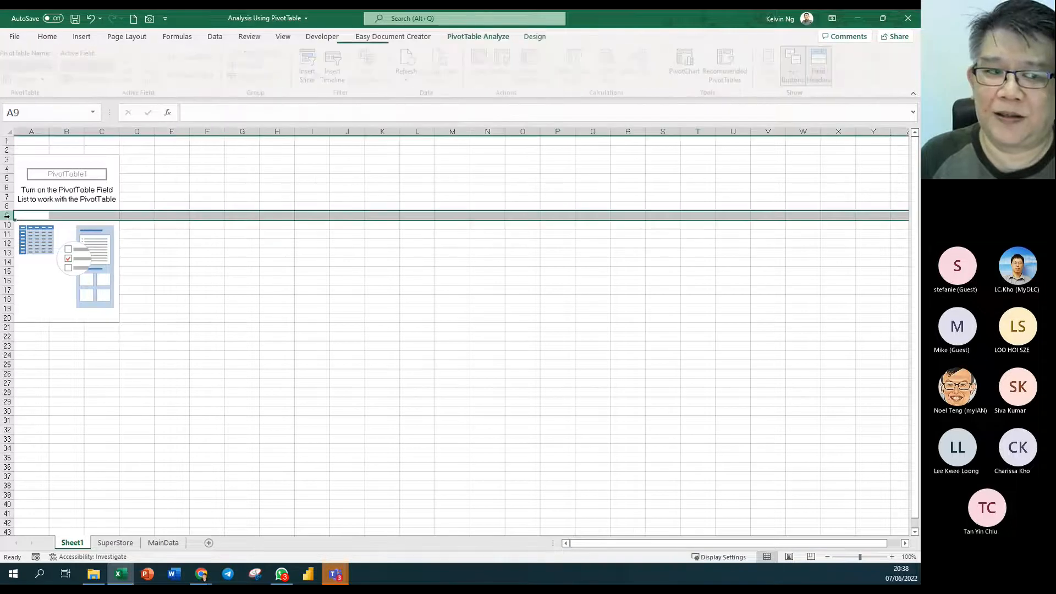
click(71, 209)
right_click(71, 208)
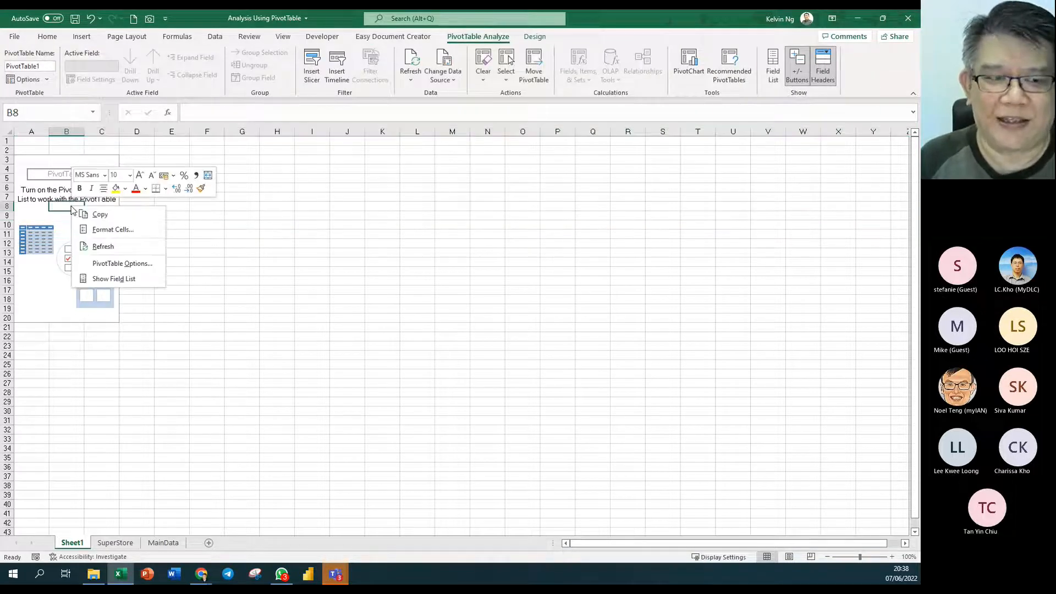
click(113, 278)
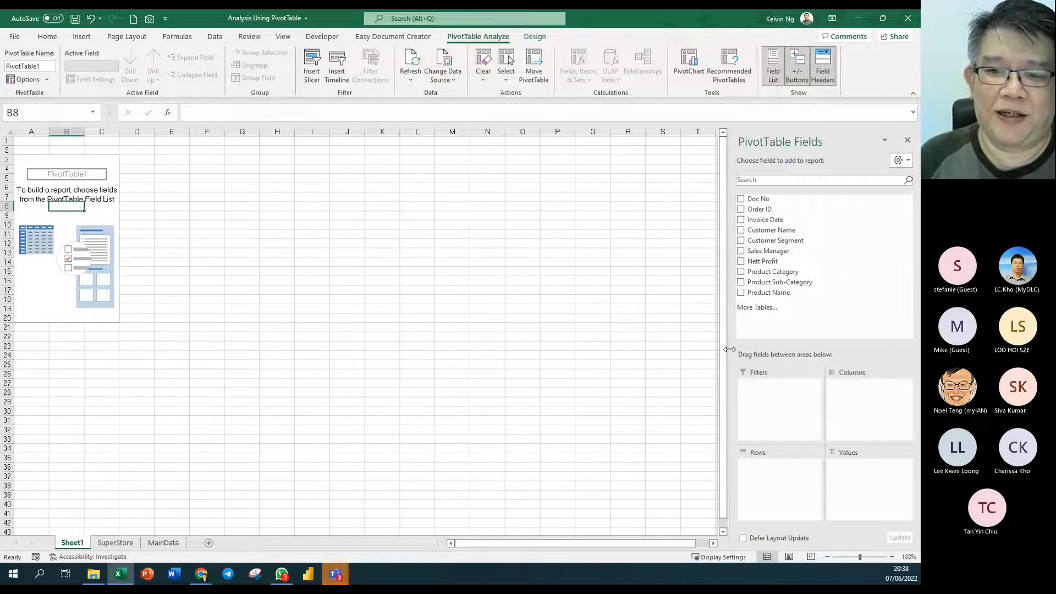
scroll(330, 231, up, 3)
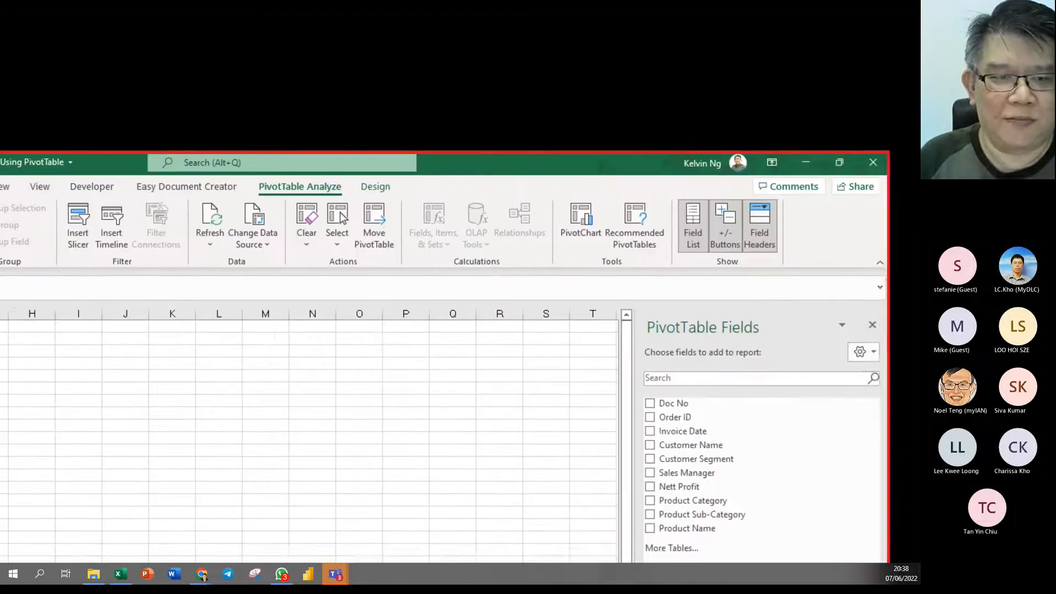
scroll(297, 240, up, 5)
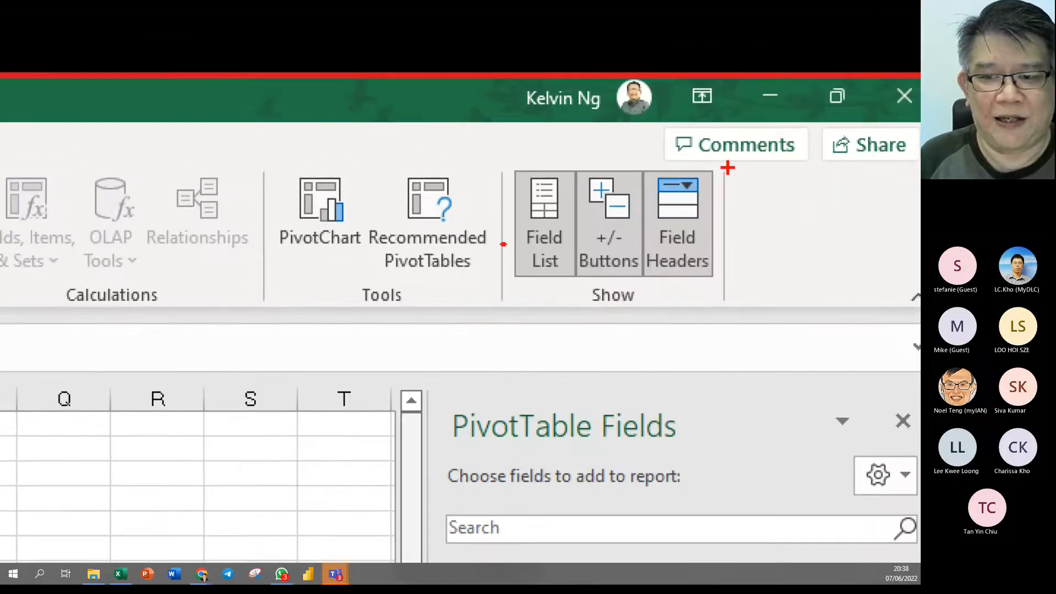
mouse_move(731, 163)
mouse_down()
mouse_move(654, 226)
mouse_move(479, 324)
mouse_up()
drag(545, 273, 546, 333)
drag(619, 254, 641, 311)
drag(707, 247, 778, 246)
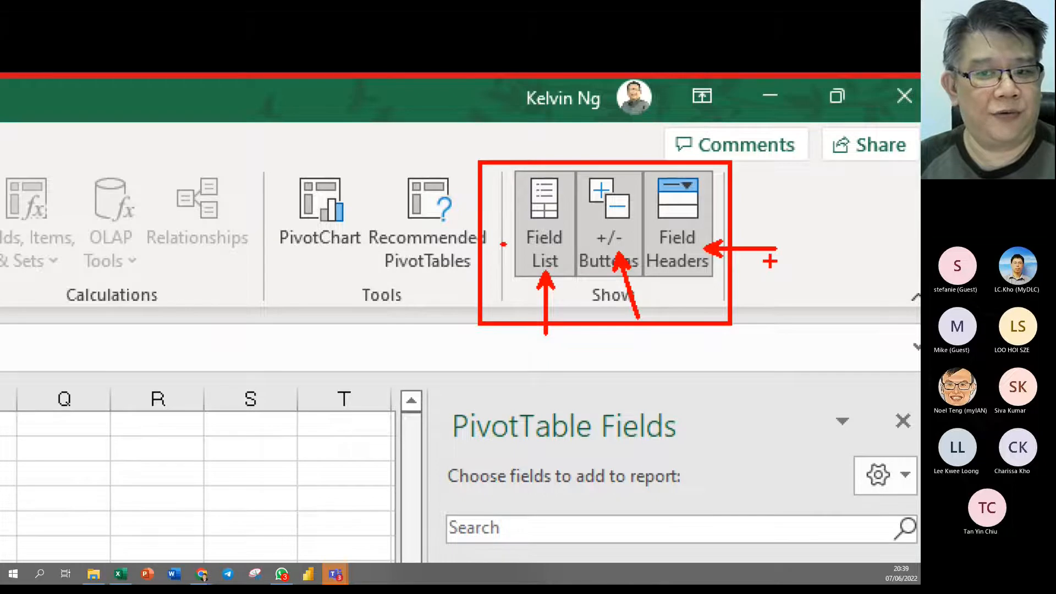
key(Escape)
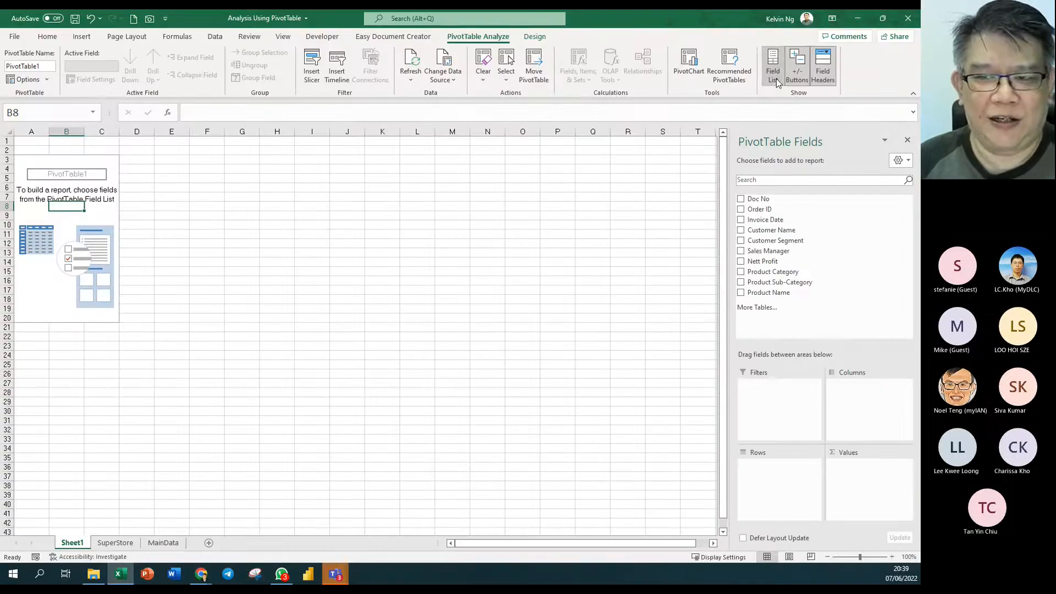
click(774, 77)
click(774, 77)
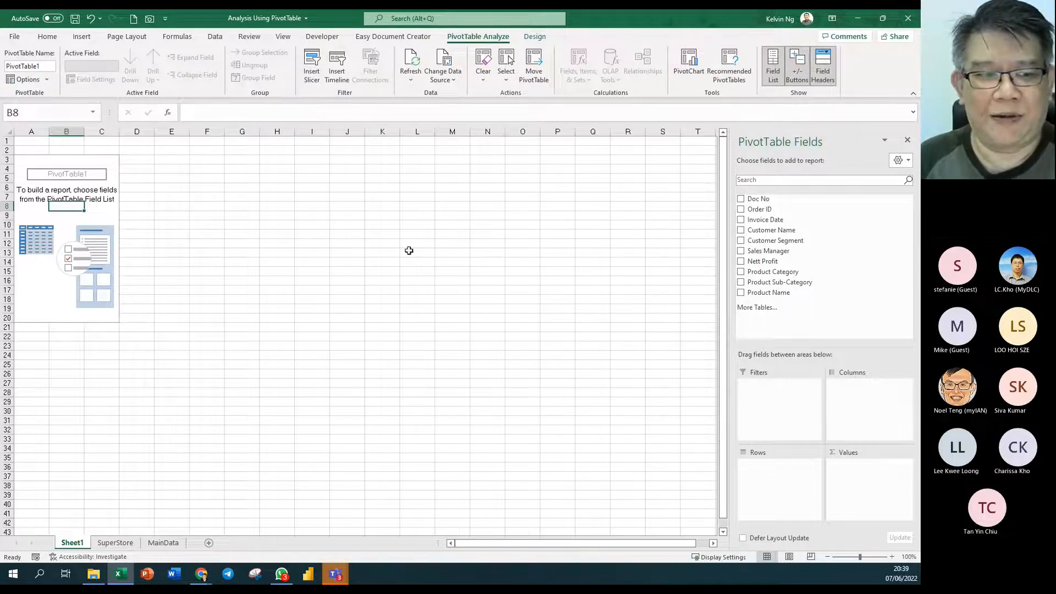
- Select the empty pivot area, then undock, enlarge and place the field list at top right
drag(34, 162, 95, 318)
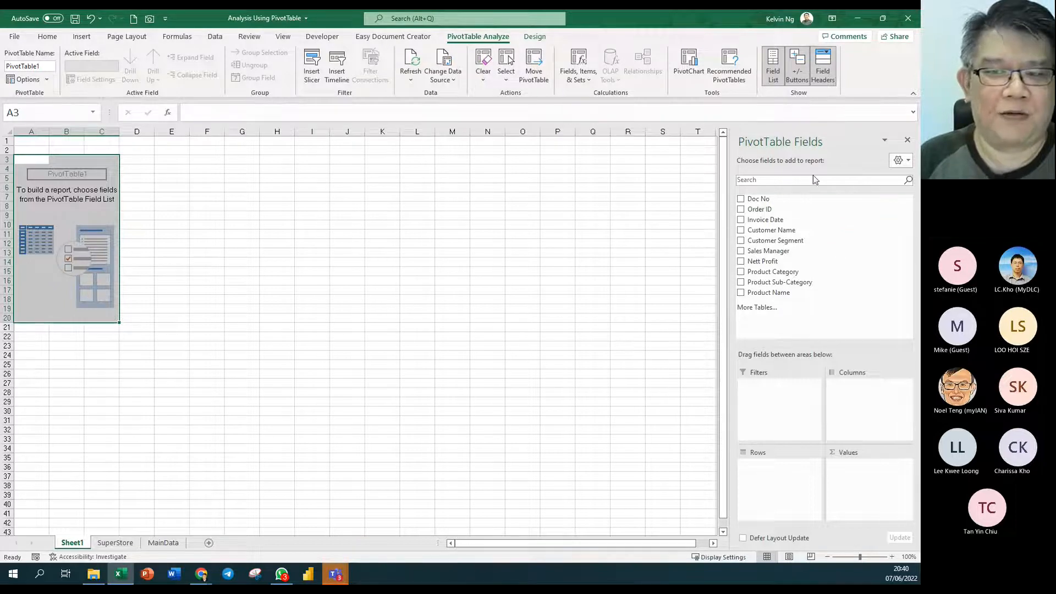
drag(807, 141, 437, 149)
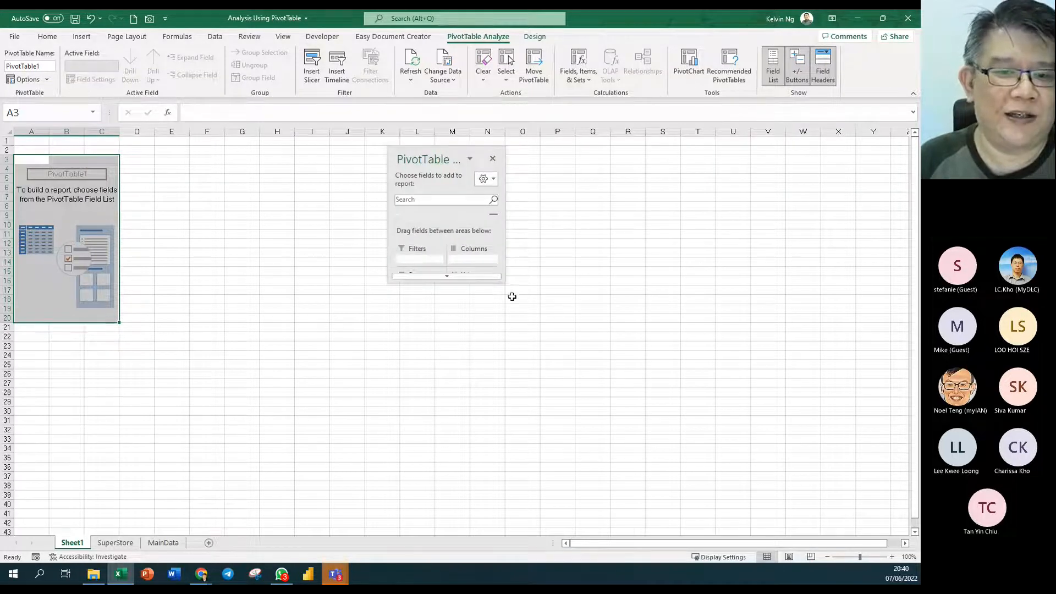
drag(505, 282, 611, 548)
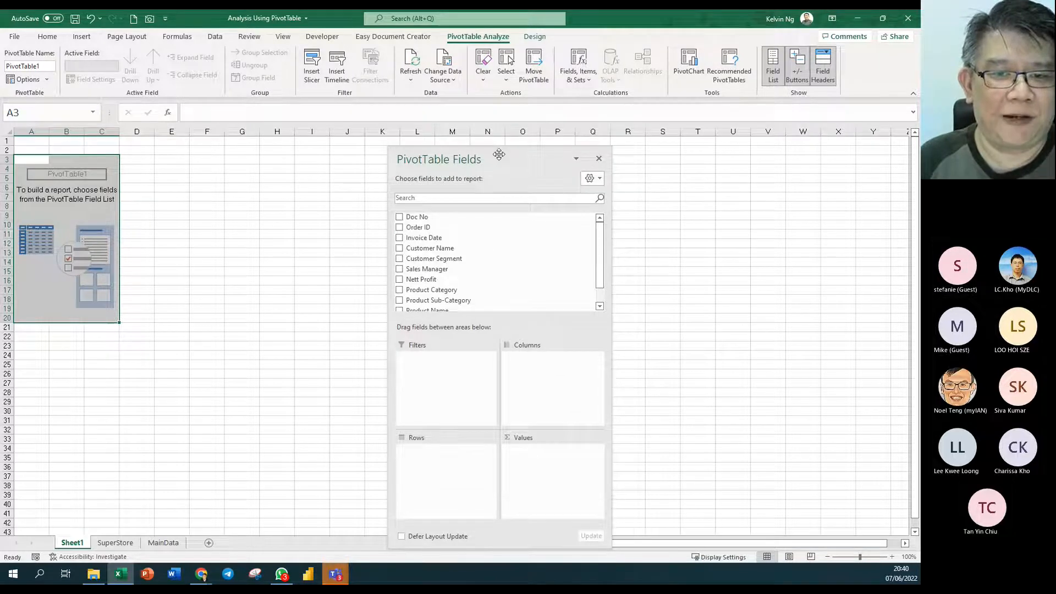
drag(493, 145, 691, 56)
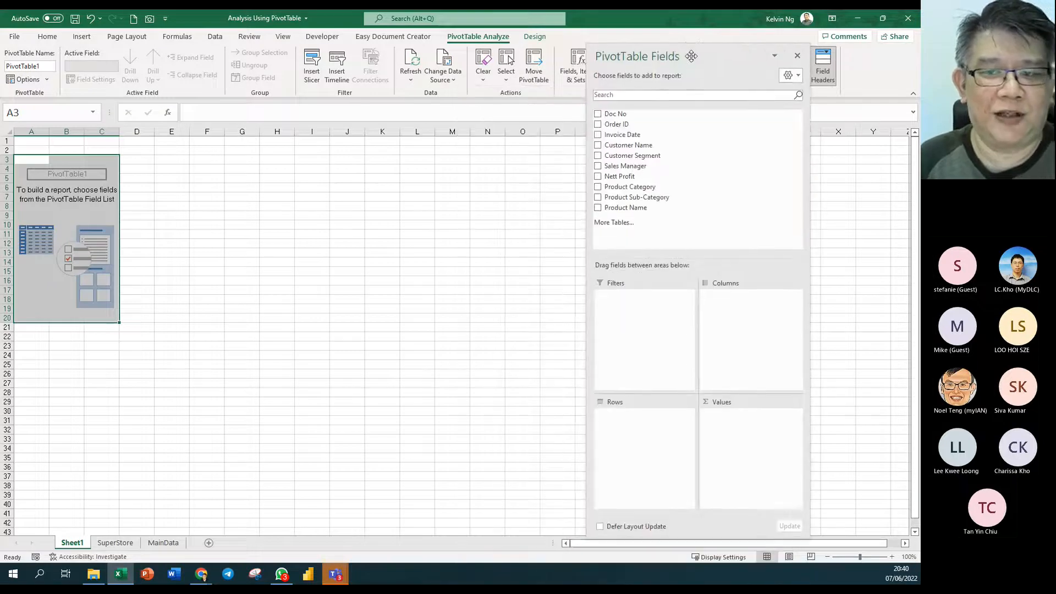
drag(809, 259, 831, 261)
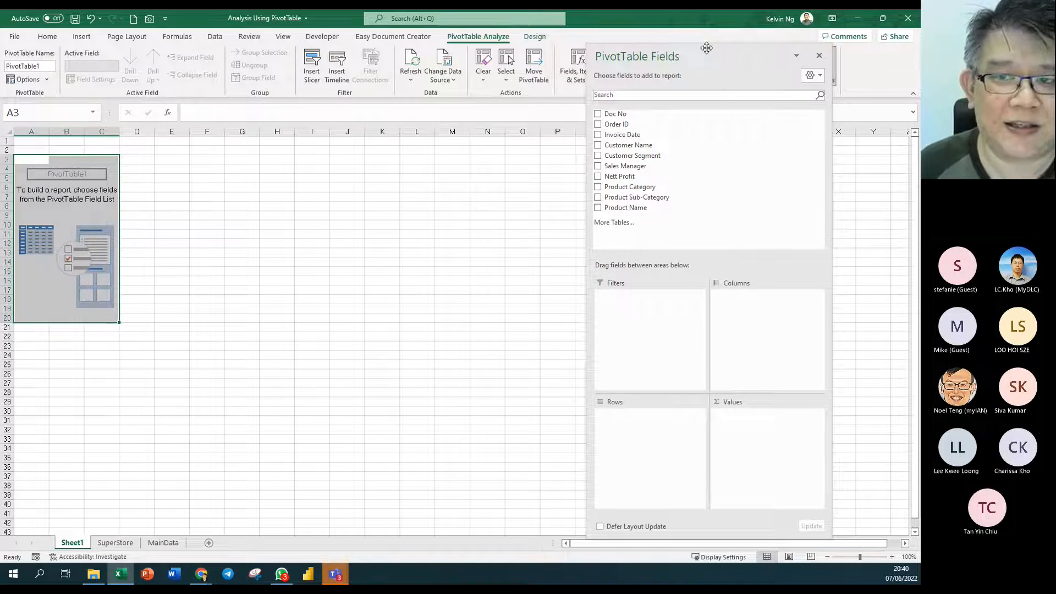
drag(705, 44, 701, 77)
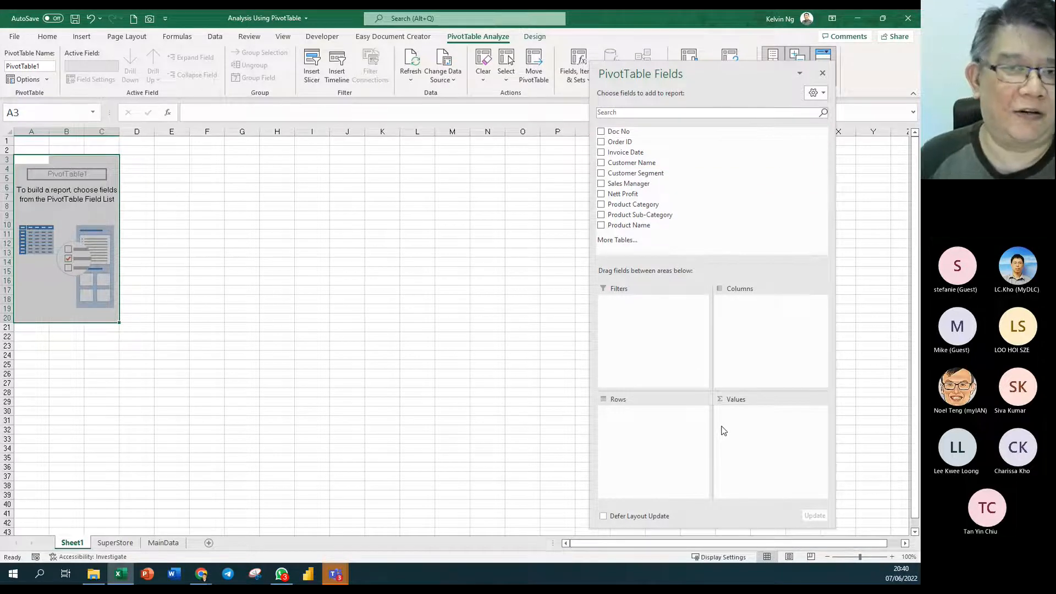
- Tick Sales Manager, Customer Segment and Customer Name, then remove Customer Name from Rows
click(601, 184)
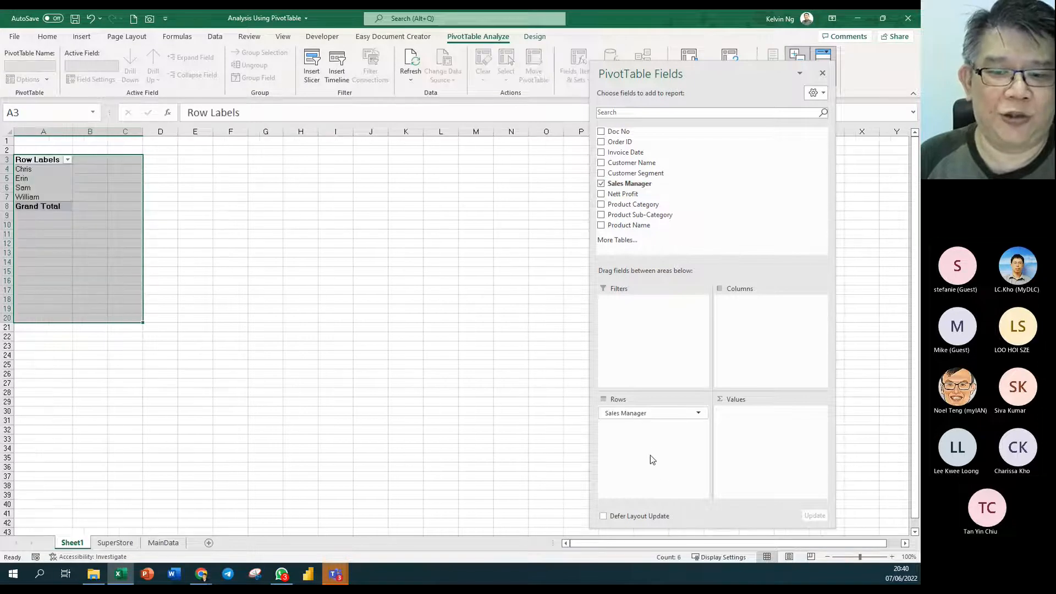
click(602, 175)
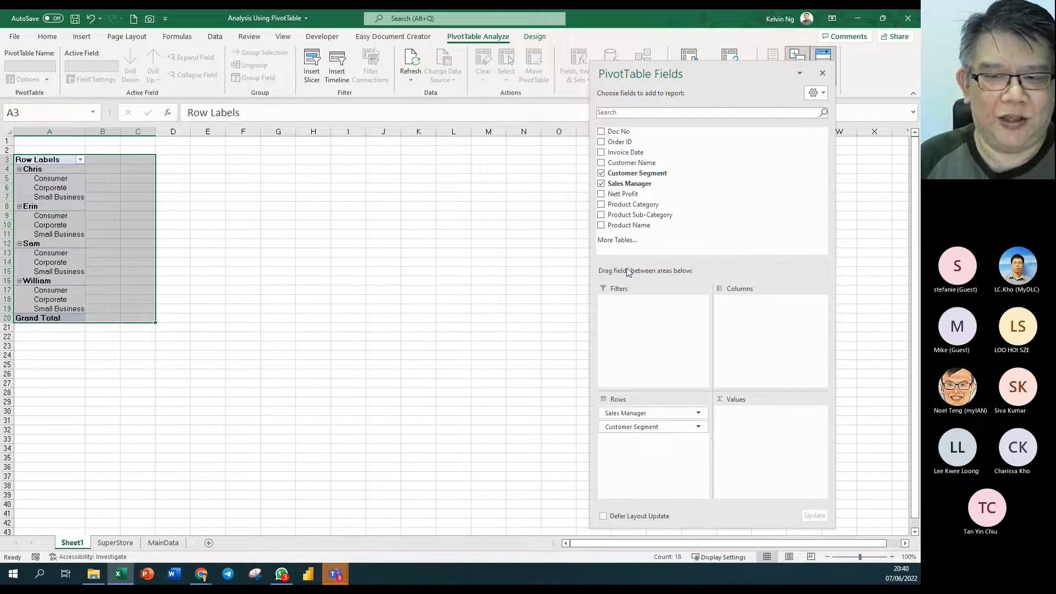
click(601, 163)
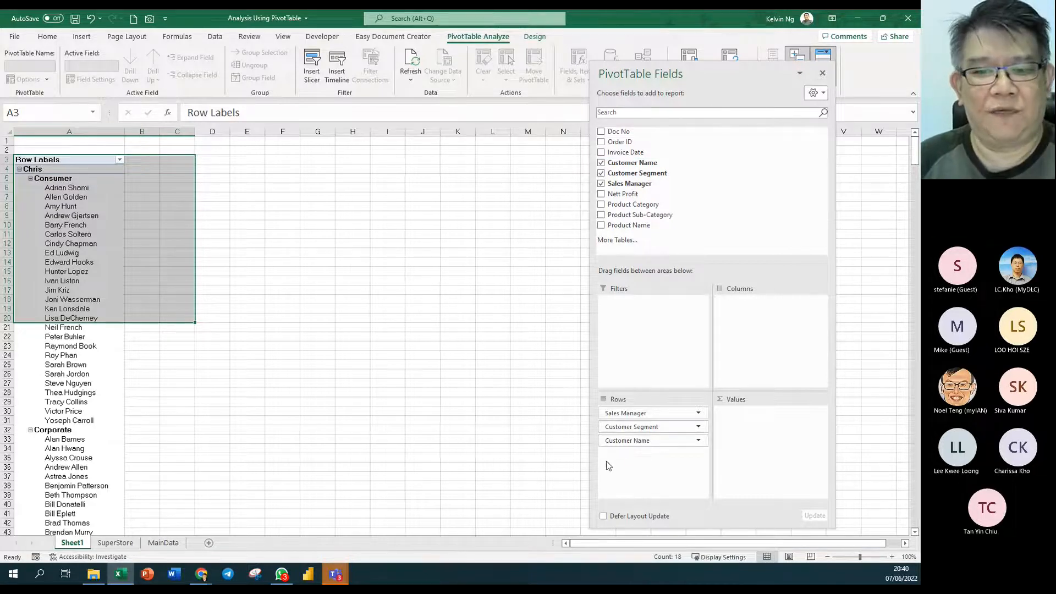
drag(647, 441, 502, 351)
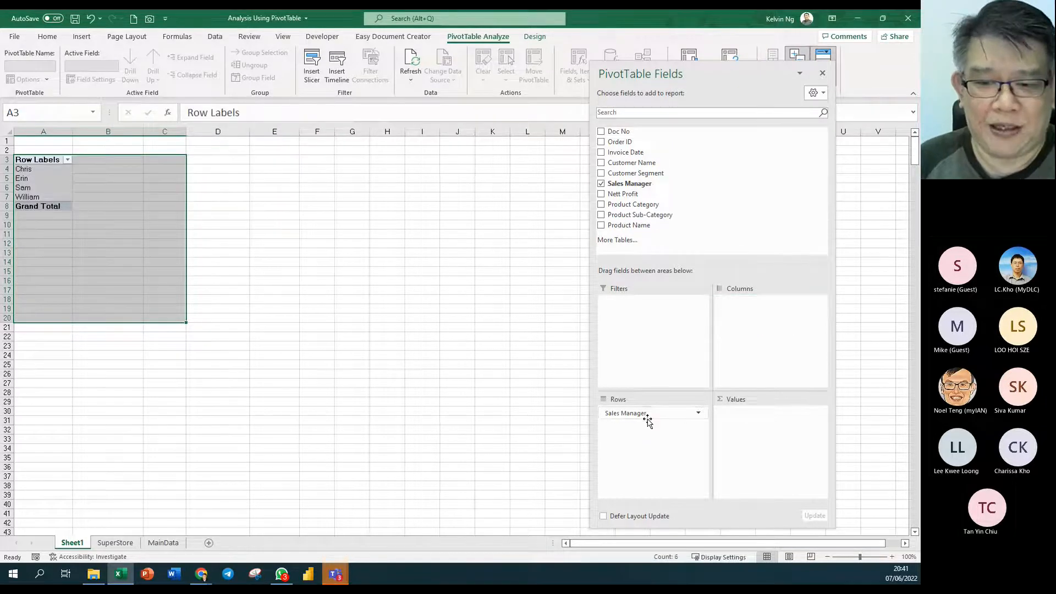
- Rearrange the fields so only Sales Manager stays in Rows, with Customer Segment removed from Columns
drag(652, 418, 508, 426)
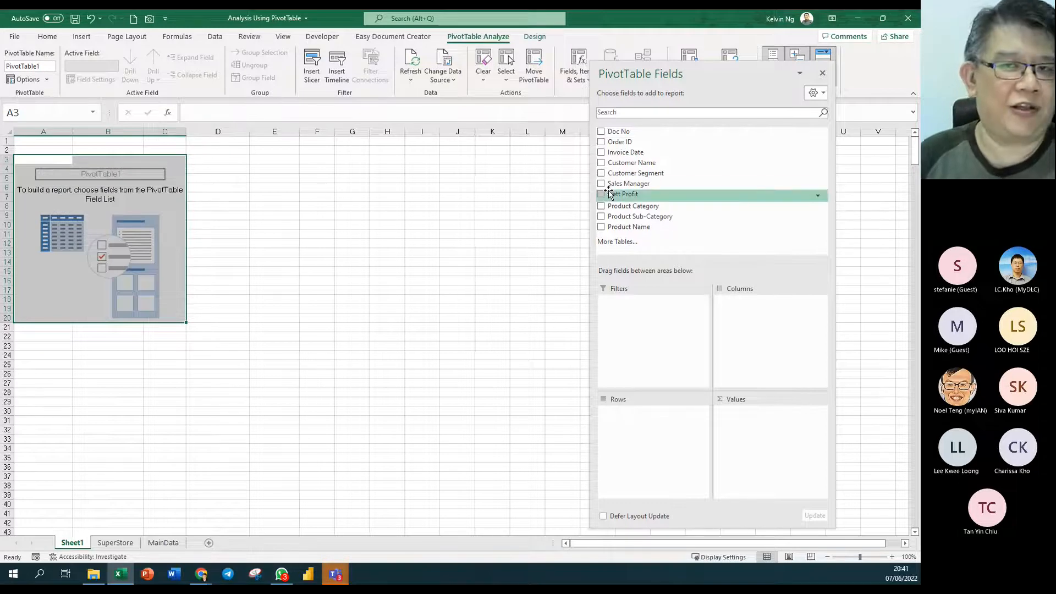
drag(651, 187, 662, 429)
drag(632, 163, 570, 256)
drag(635, 173, 769, 333)
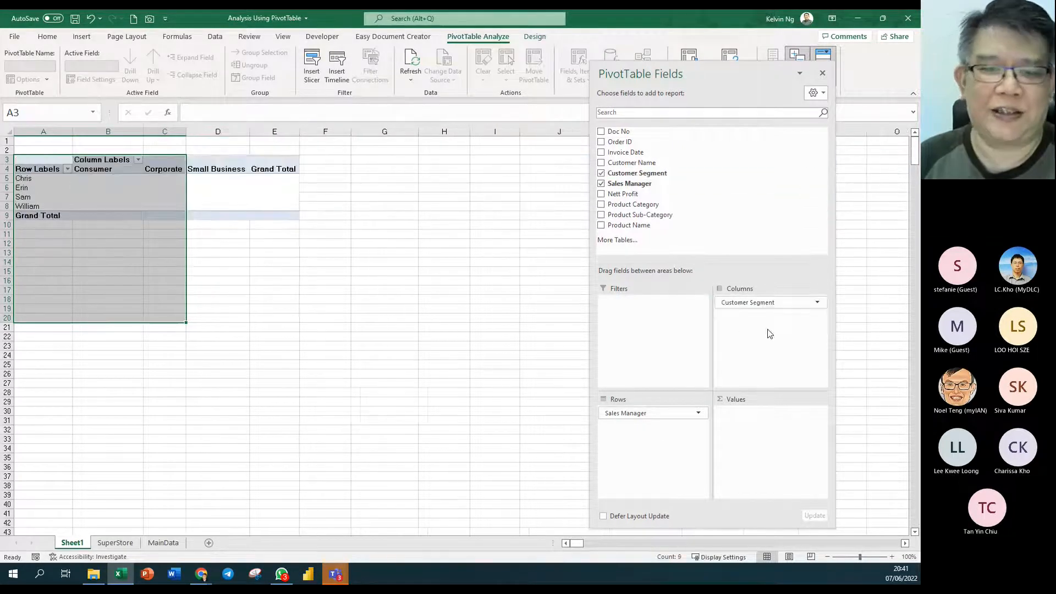
click(150, 168)
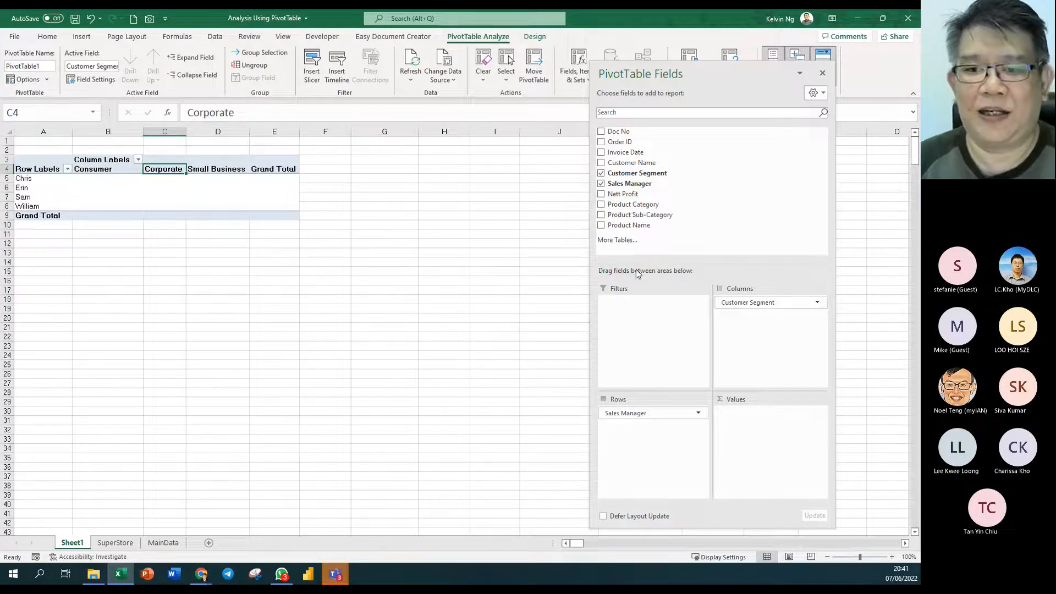
drag(759, 305, 638, 211)
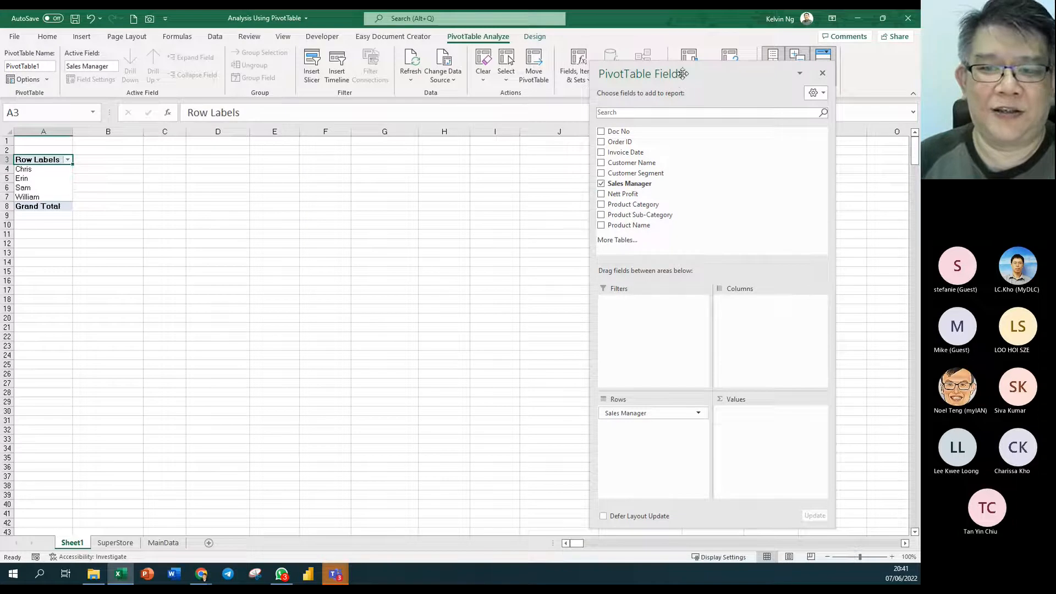
drag(683, 73, 659, 47)
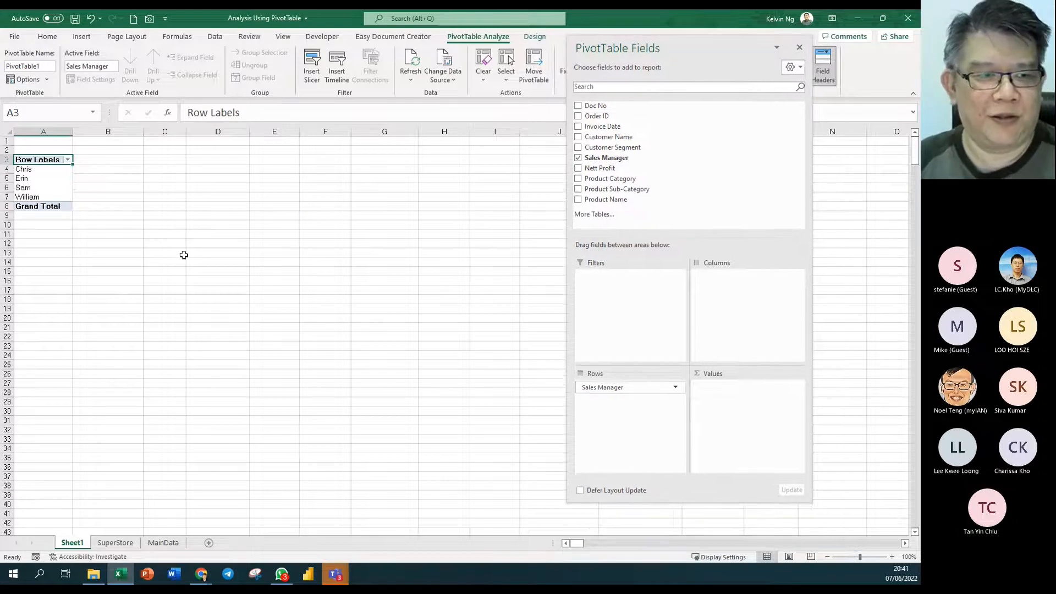
- Add Sum of Nett Profit to the values, then select the Sales Manager entries on SuperStore
click(27, 175)
scroll(34, 173, up, 9)
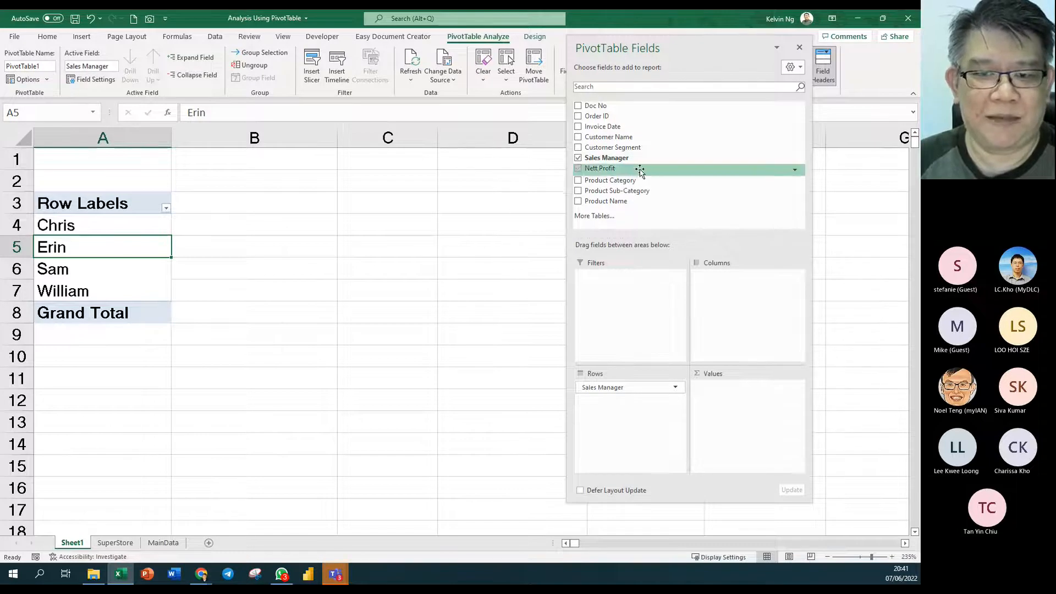
drag(636, 169, 745, 406)
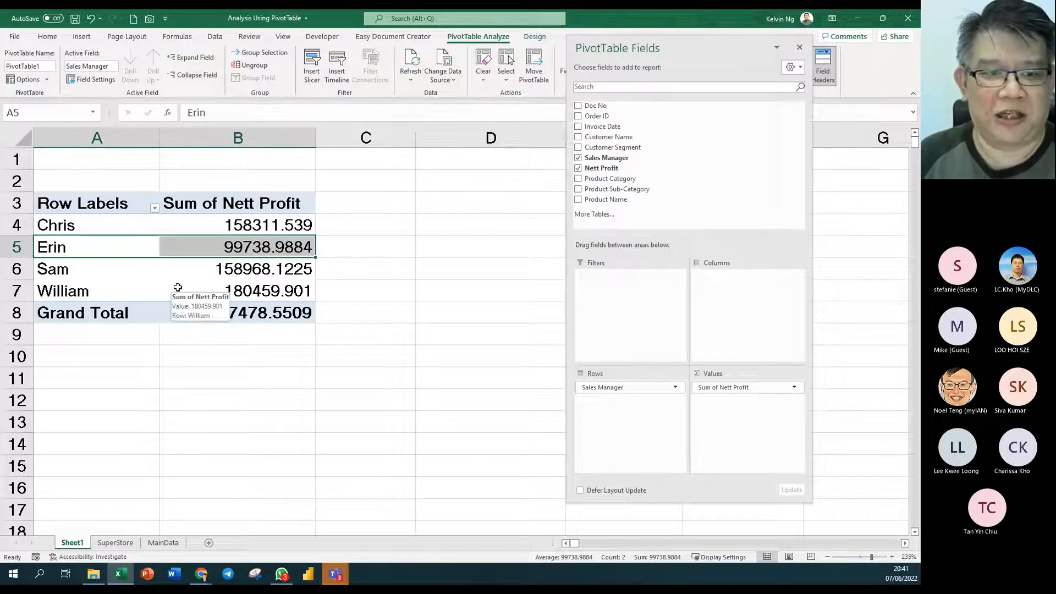
click(125, 543)
drag(433, 158, 432, 527)
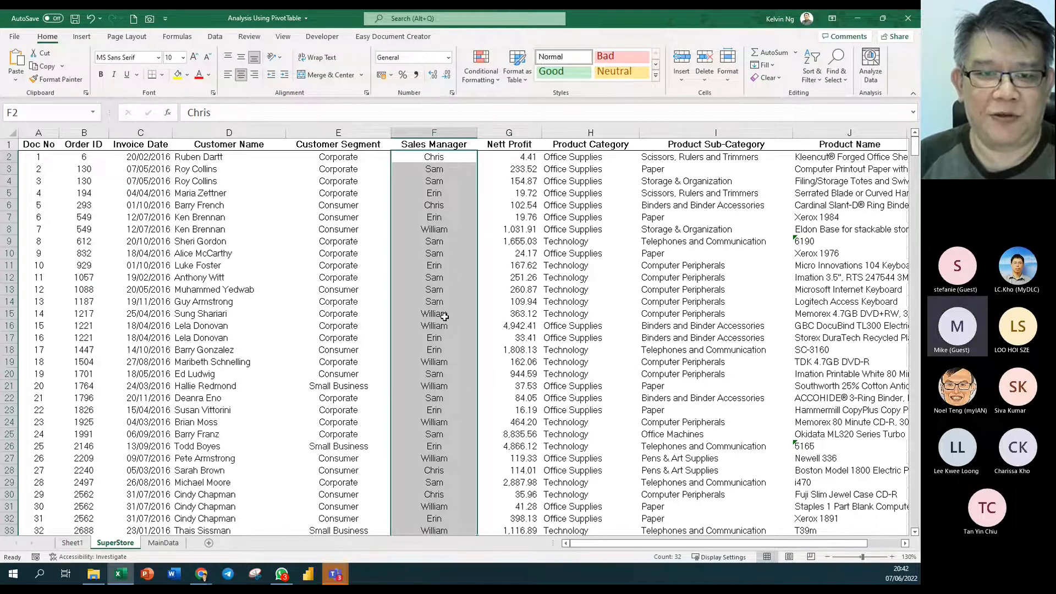
- Return to Sheet1 and select Chris's Nett Profit total in cell B4
click(72, 542)
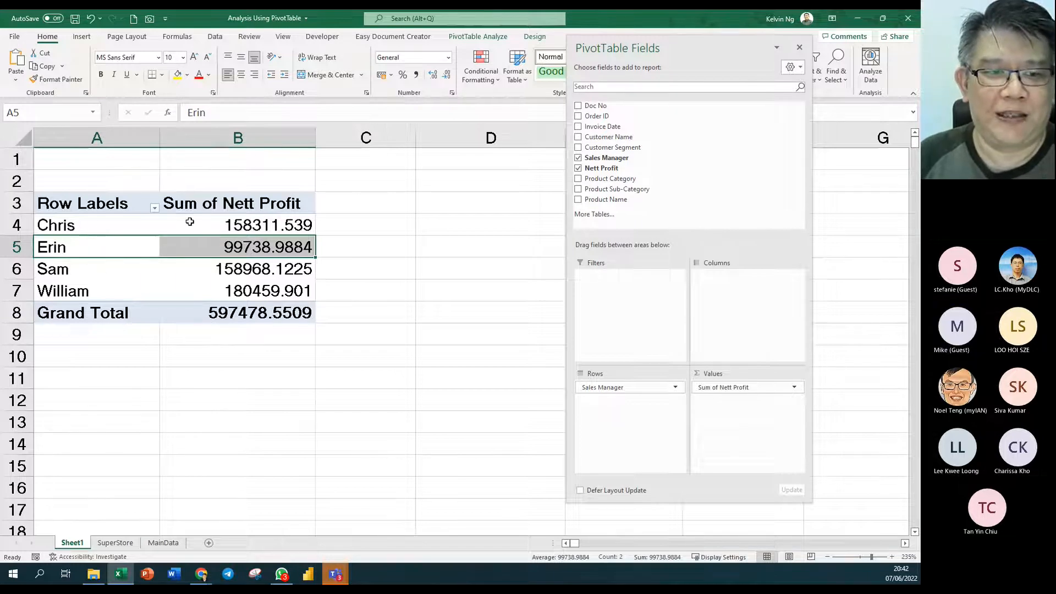
click(190, 220)
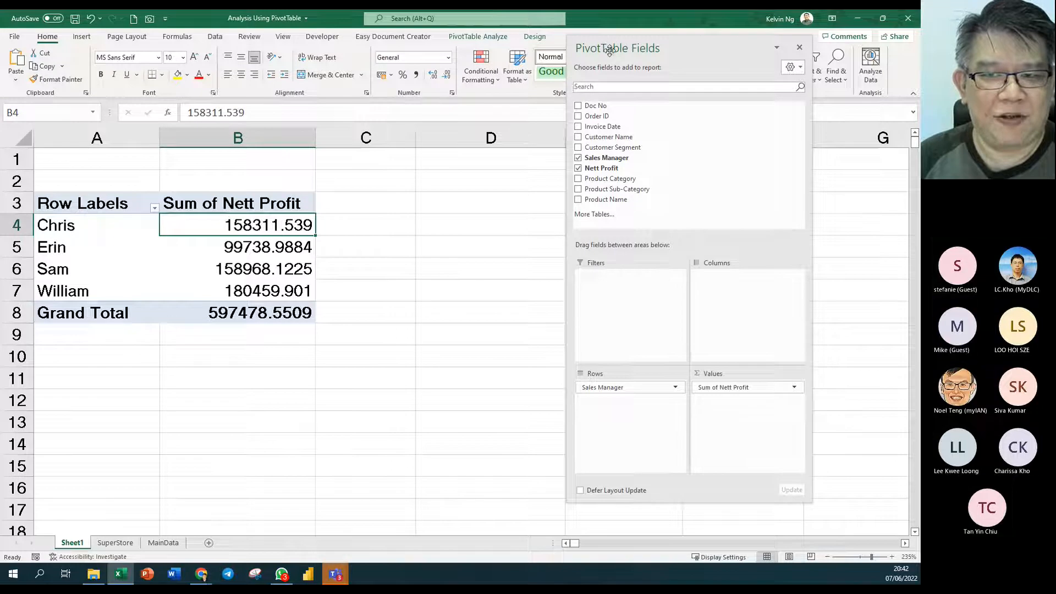
- Dock the PivotTable Fields pane and apply Comma Style to the Nett Profit totals in B4:B8
drag(608, 48, 706, 57)
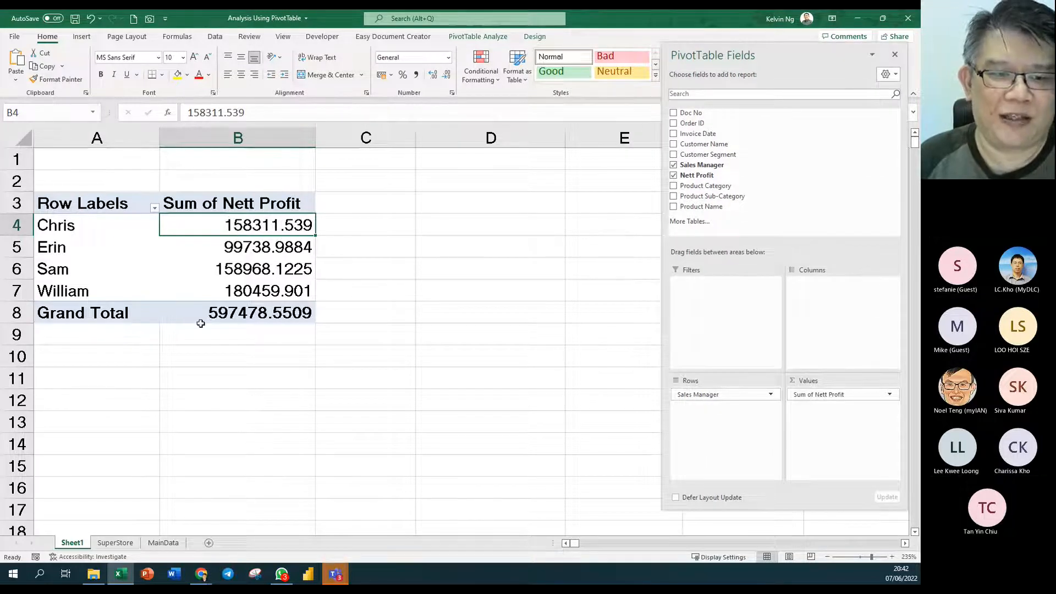
drag(263, 224, 229, 331)
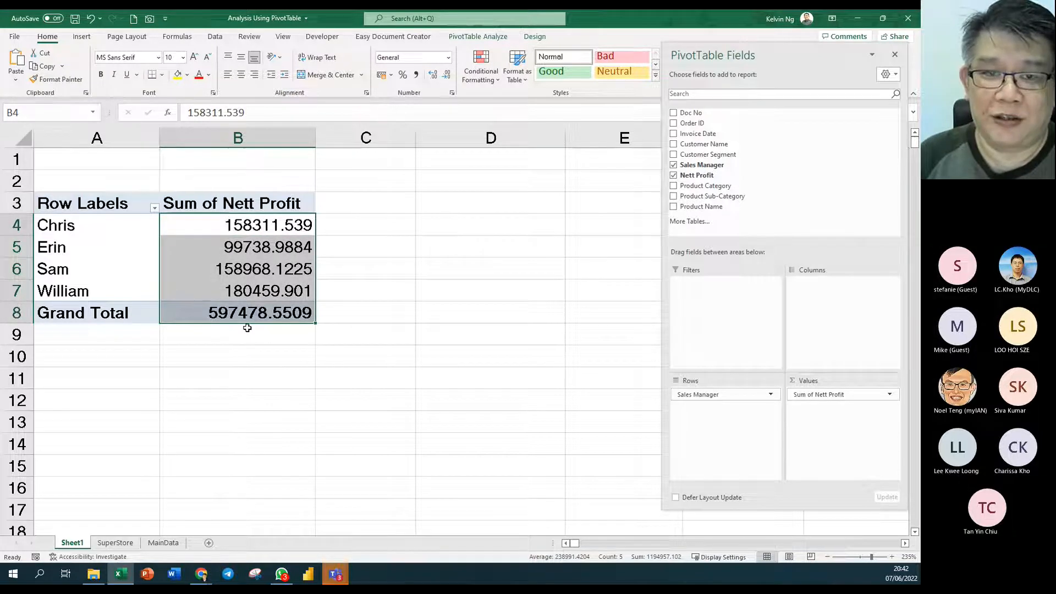
click(418, 77)
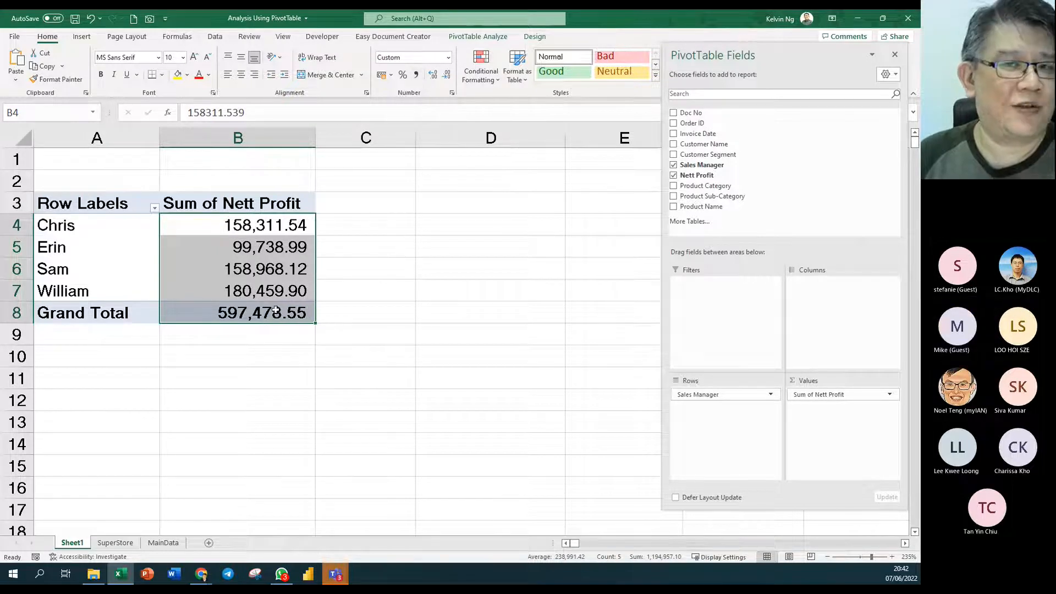
- Add Nett Profit to Values again, then drag the duplicate Sum of Nett Profit2 back out
click(260, 261)
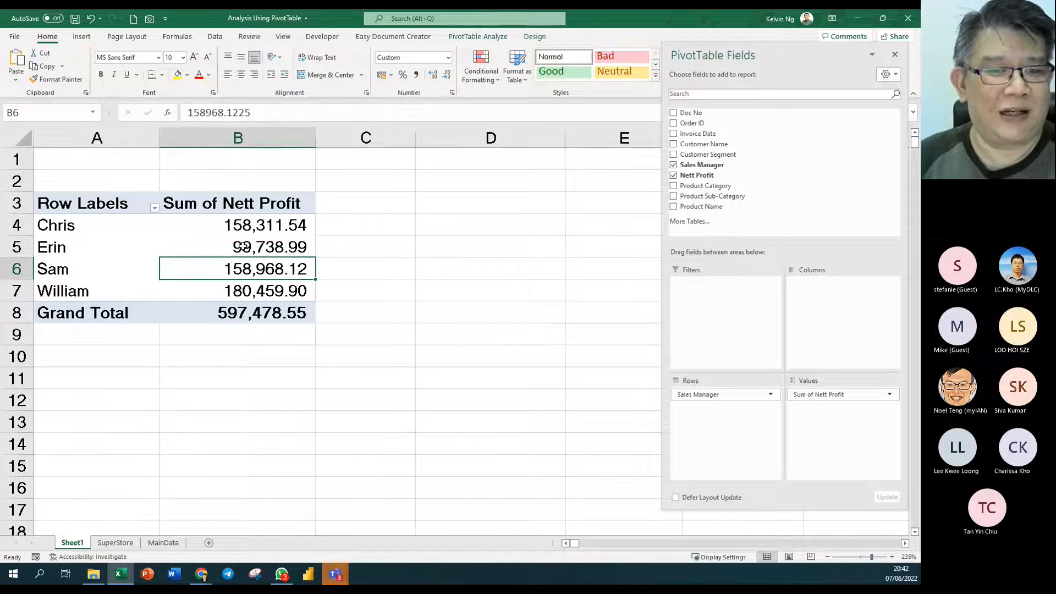
drag(734, 181, 856, 434)
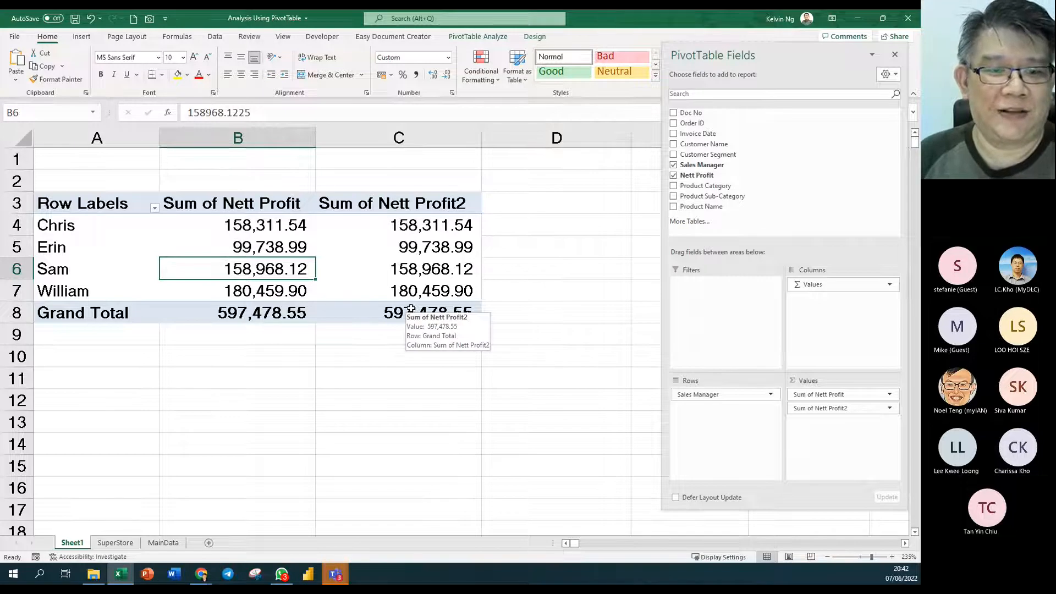
drag(847, 419, 457, 278)
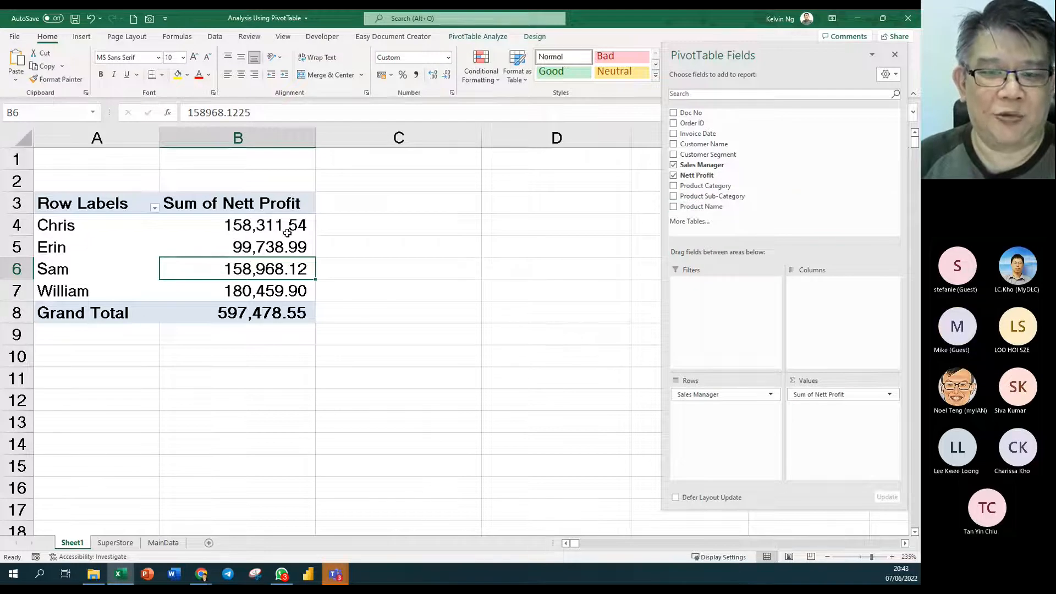
drag(748, 144, 862, 440)
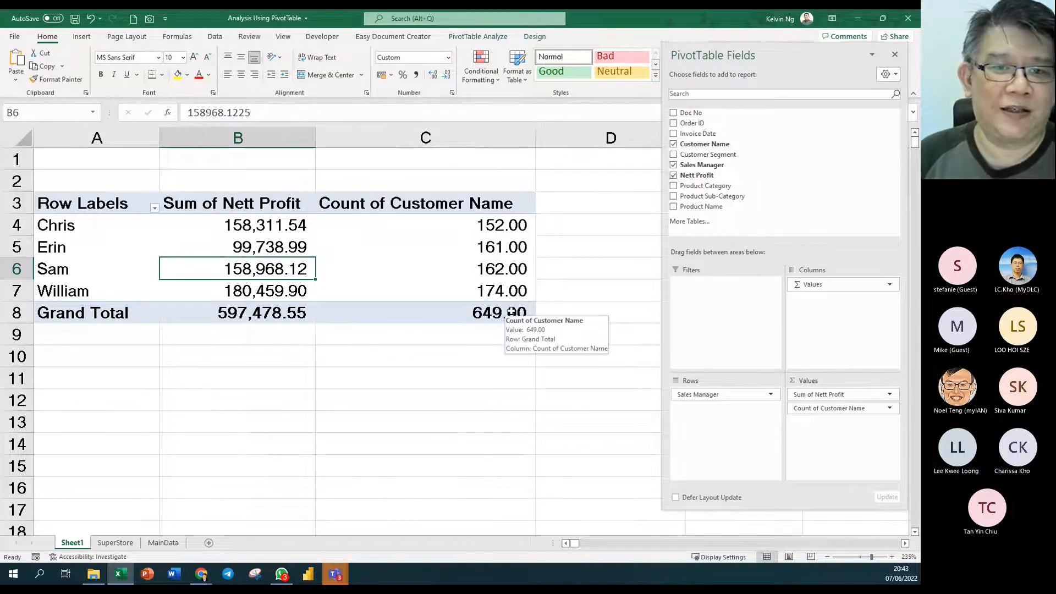
drag(836, 409, 535, 395)
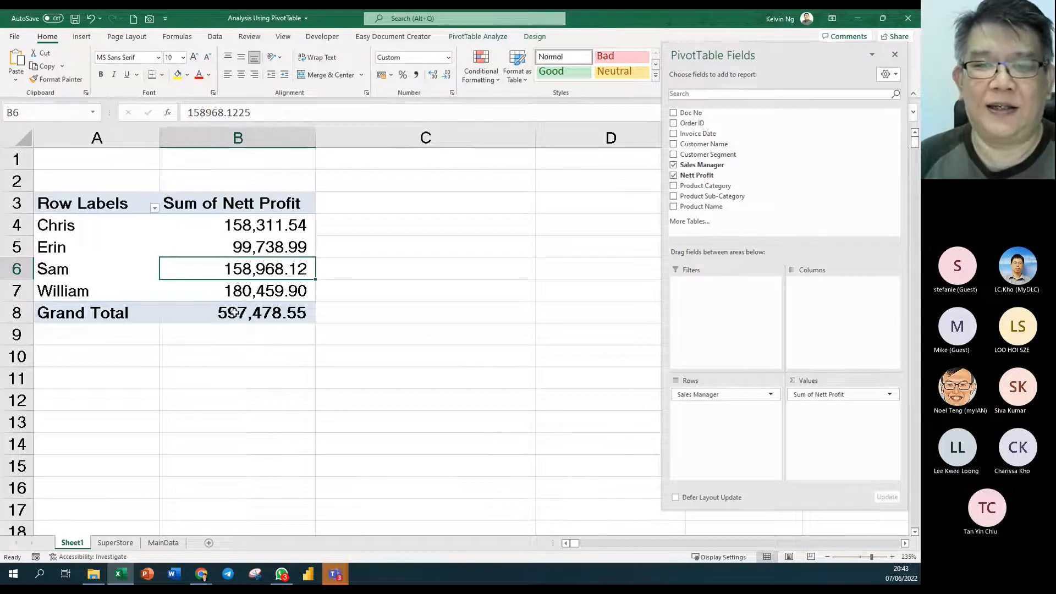
click(92, 203)
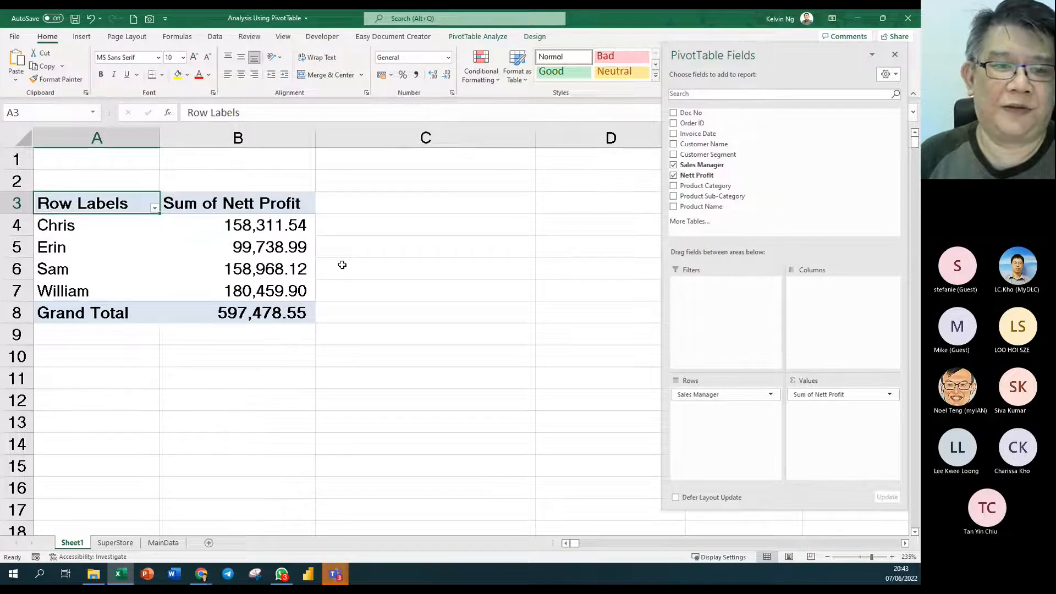
mouse_move(236, 258)
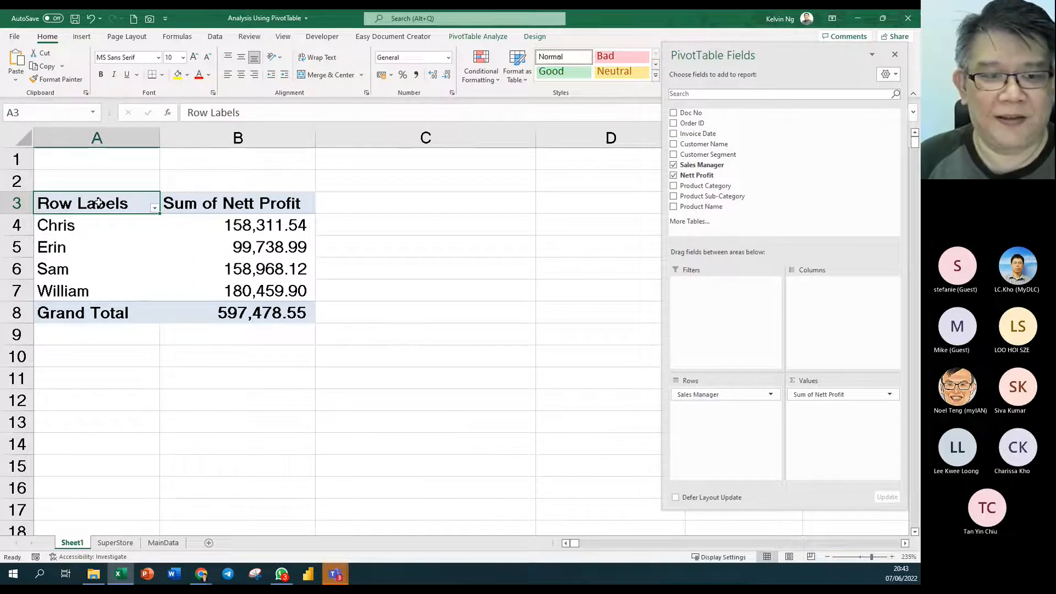
ctrl+scroll(97, 202, up, 4)
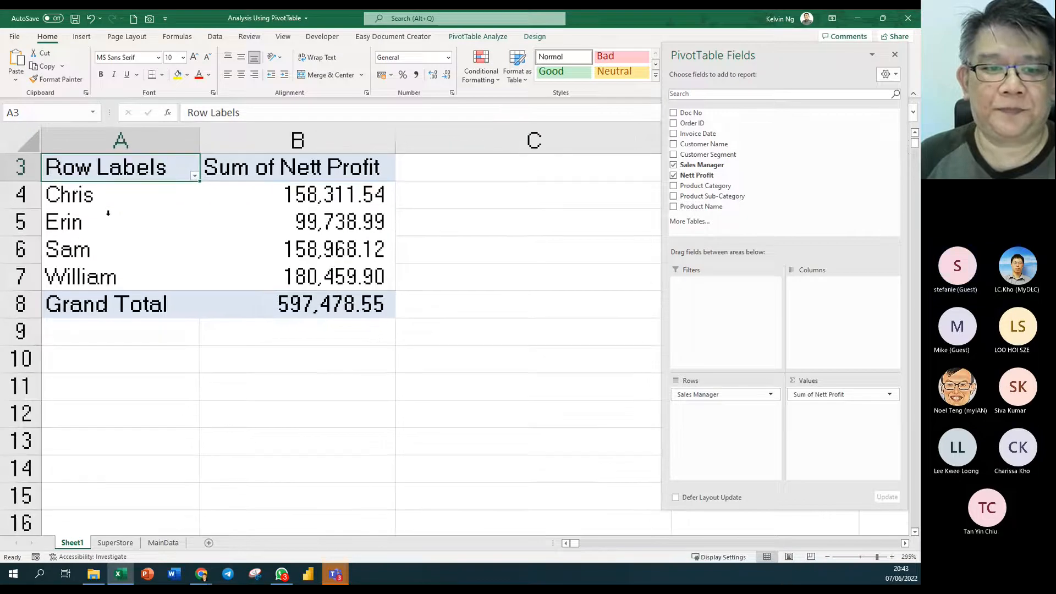
ctrl+scroll(108, 213, up, 1)
scroll(108, 213, up, 1)
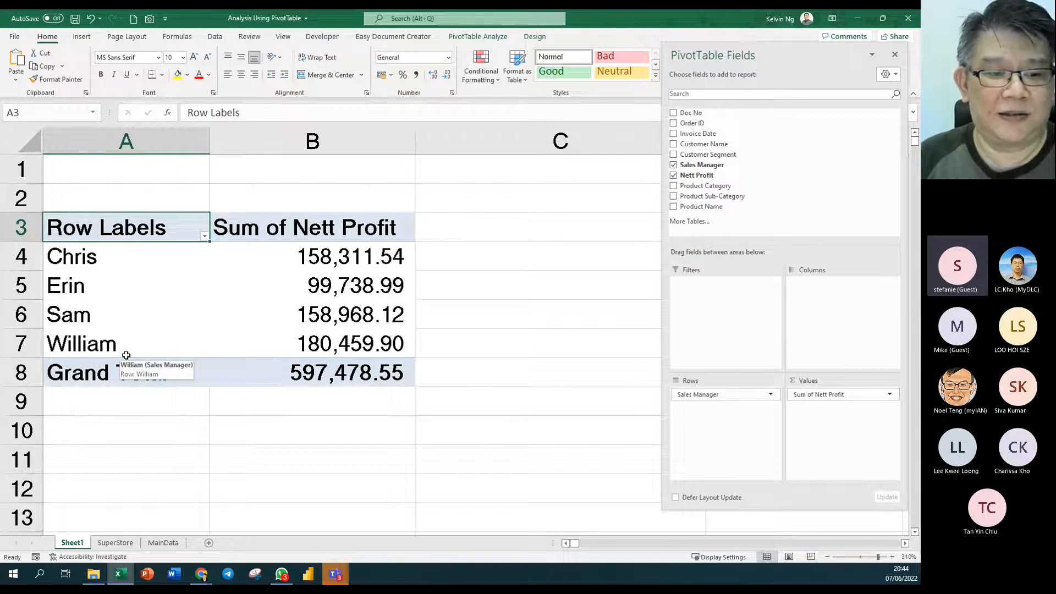
- On the SuperStore sheet, jump down Sales Manager column F to the last data row, 650
click(124, 544)
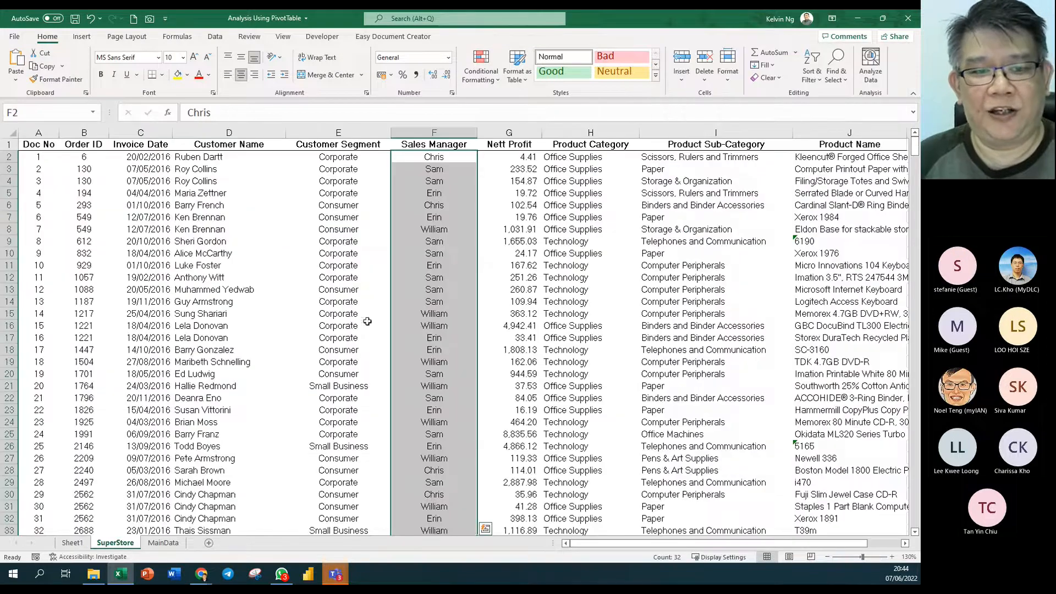
click(429, 338)
scroll(429, 338, down, 3)
scroll(429, 338, down, 20)
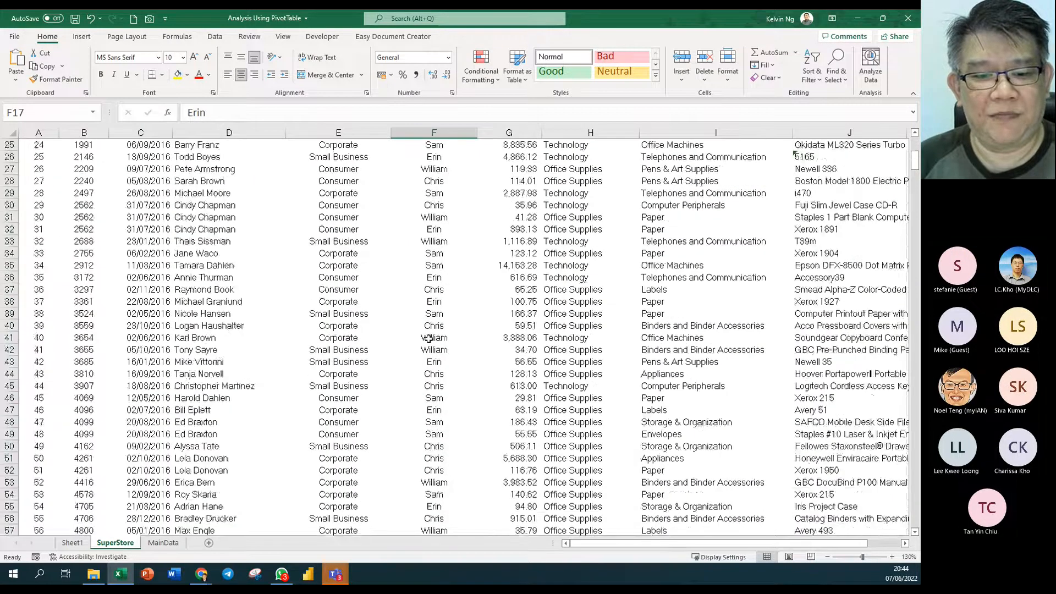
scroll(429, 339, down, 20)
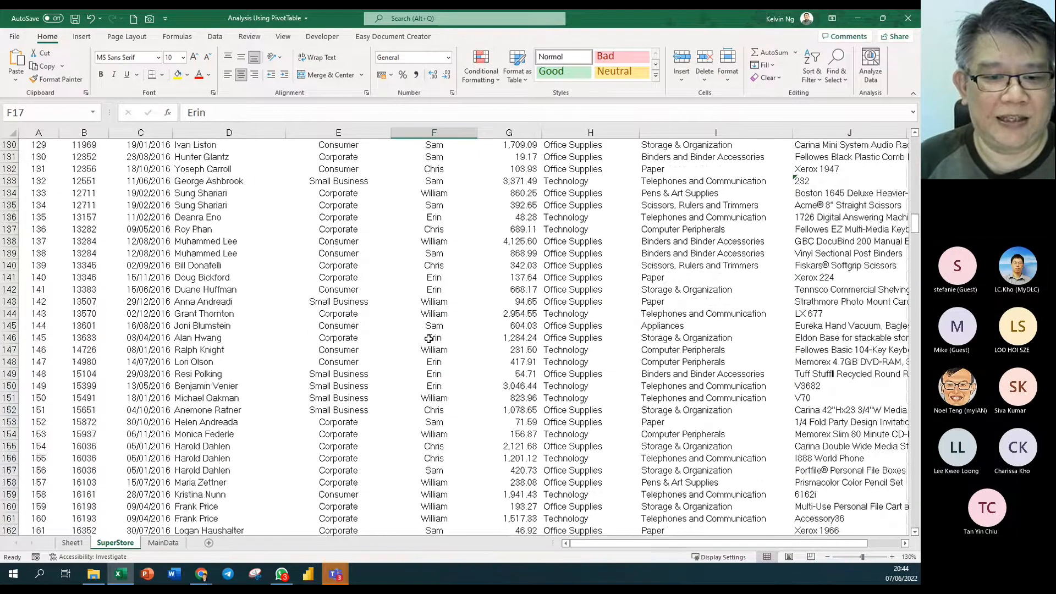
click(432, 326)
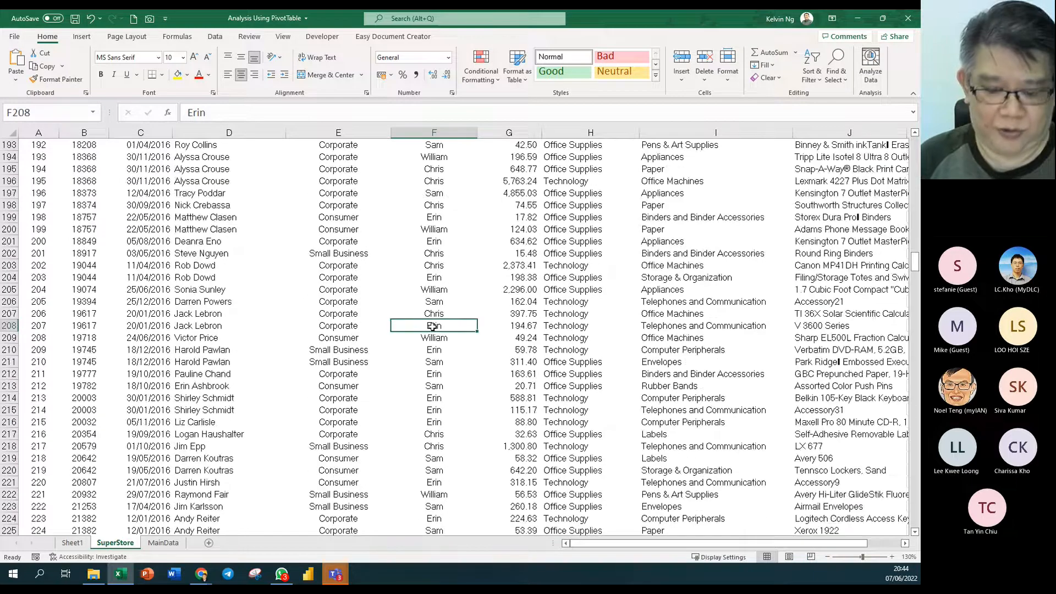
key(ctrl+Down)
scroll(432, 329, down, 4)
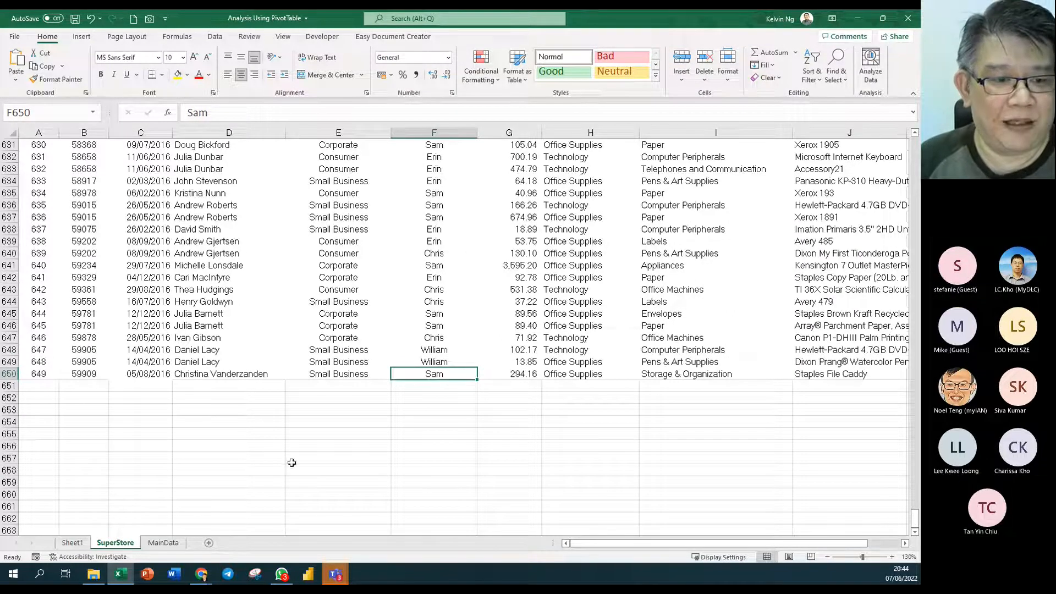
- From the Sheet1 pivot, open Change Data Source and shorten the source range's ending row
click(80, 546)
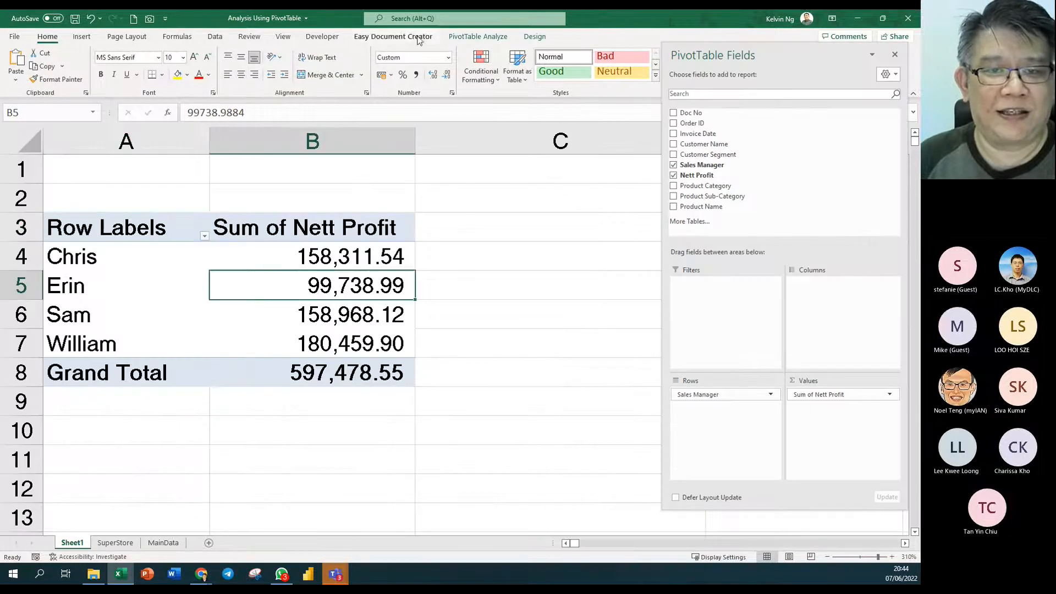
click(488, 37)
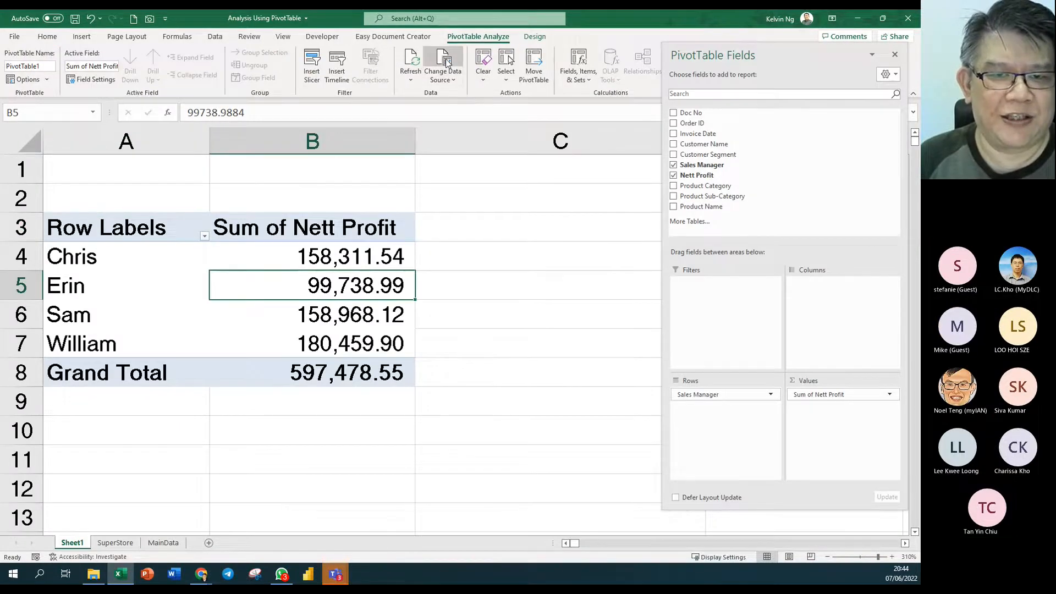
click(446, 62)
click(405, 135)
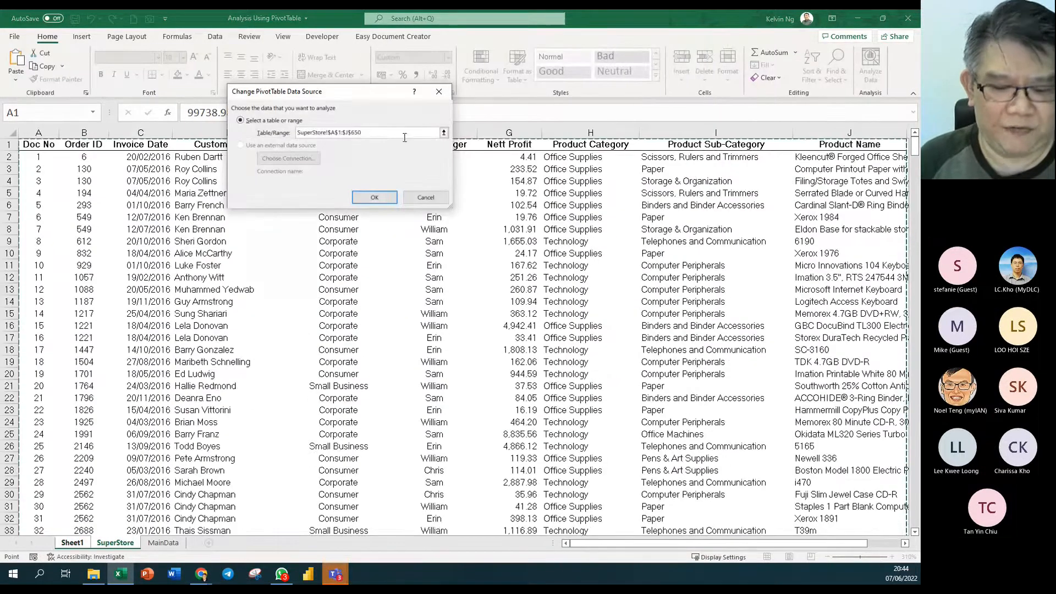
key(BackSpace)
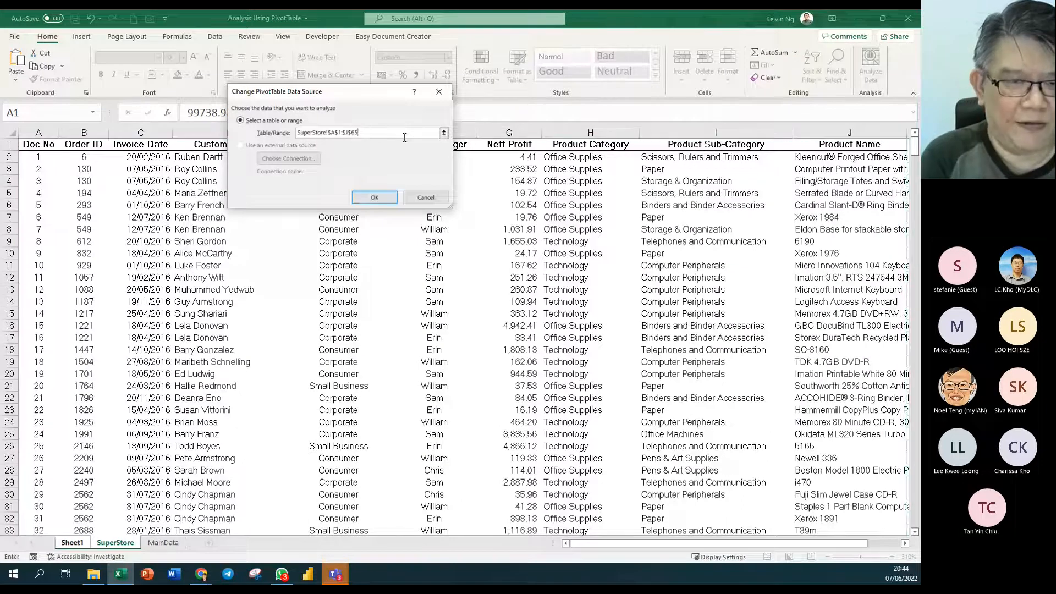
click(376, 193)
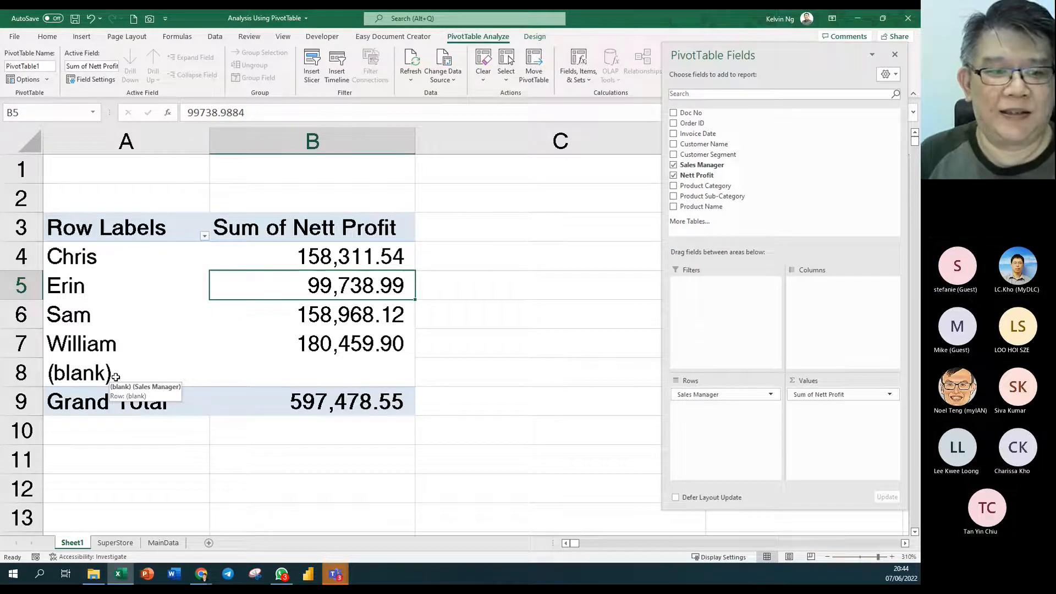
- Re-edit the source range to SuperStore!$A$1:$J$650, confirm it, and go to SuperStore
click(443, 65)
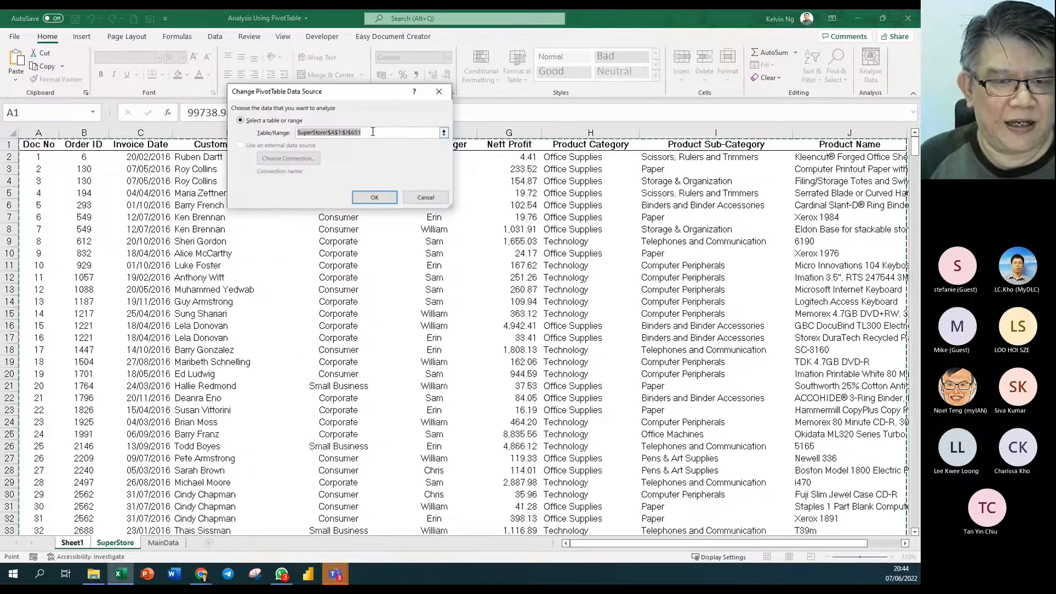
click(373, 132)
key(BackSpace)
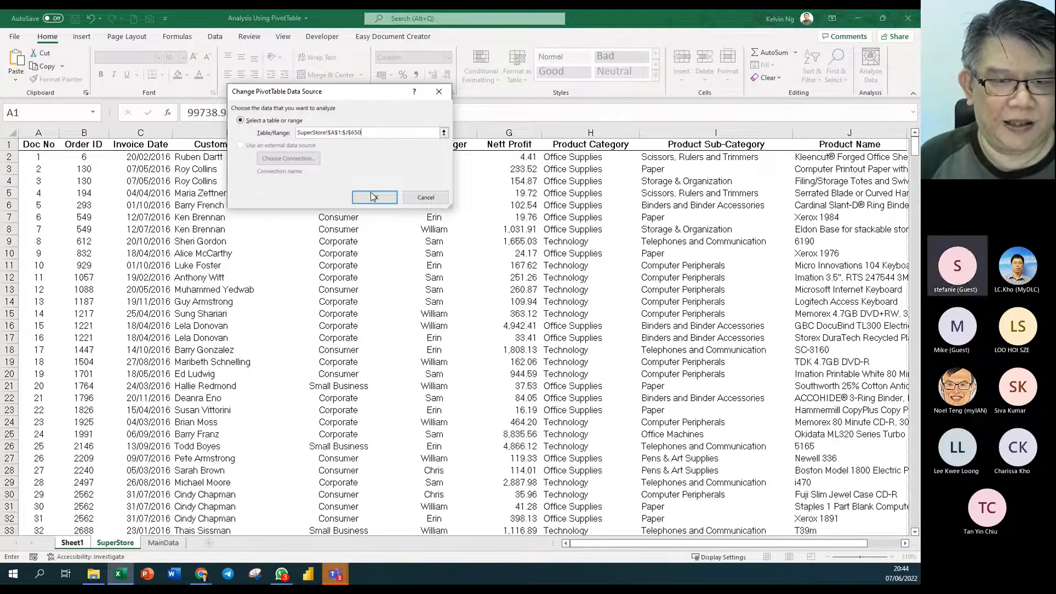
click(374, 196)
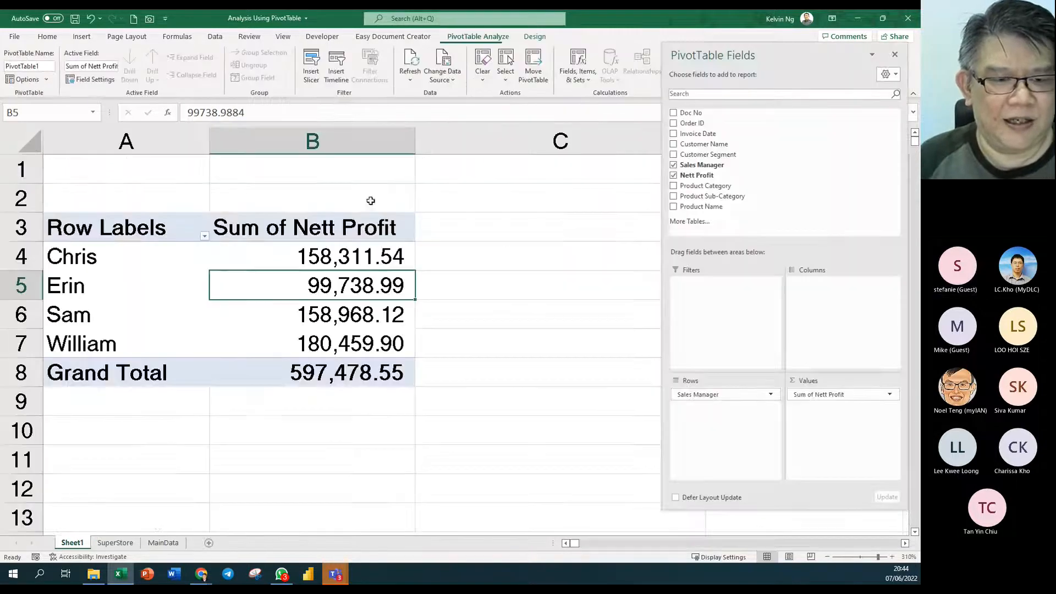
click(125, 548)
- Clear Sales Manager cell F2 and refresh the pivot, producing a (blank) row
click(439, 160)
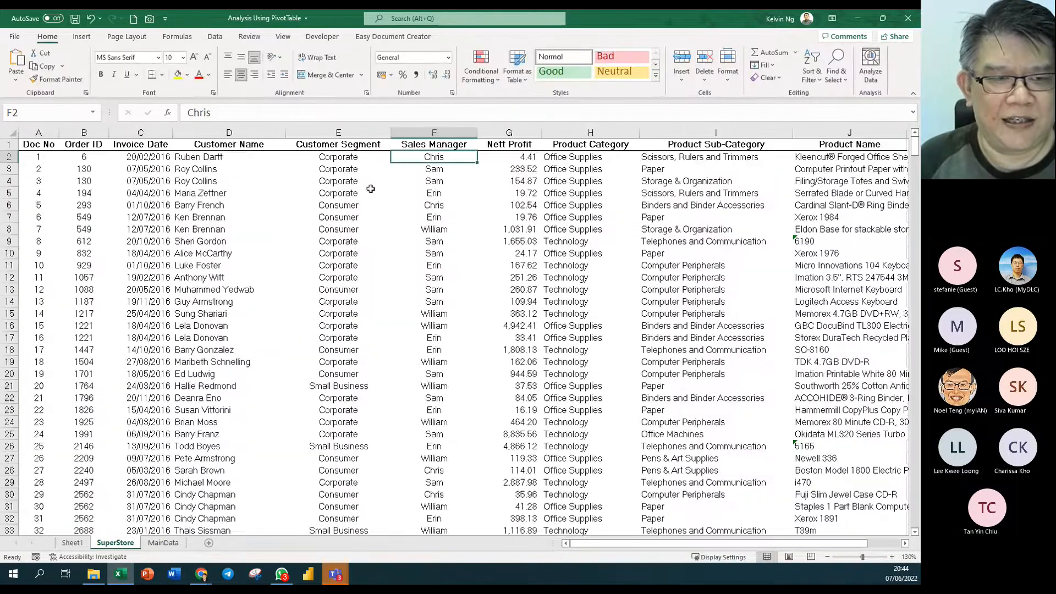
key(Delete)
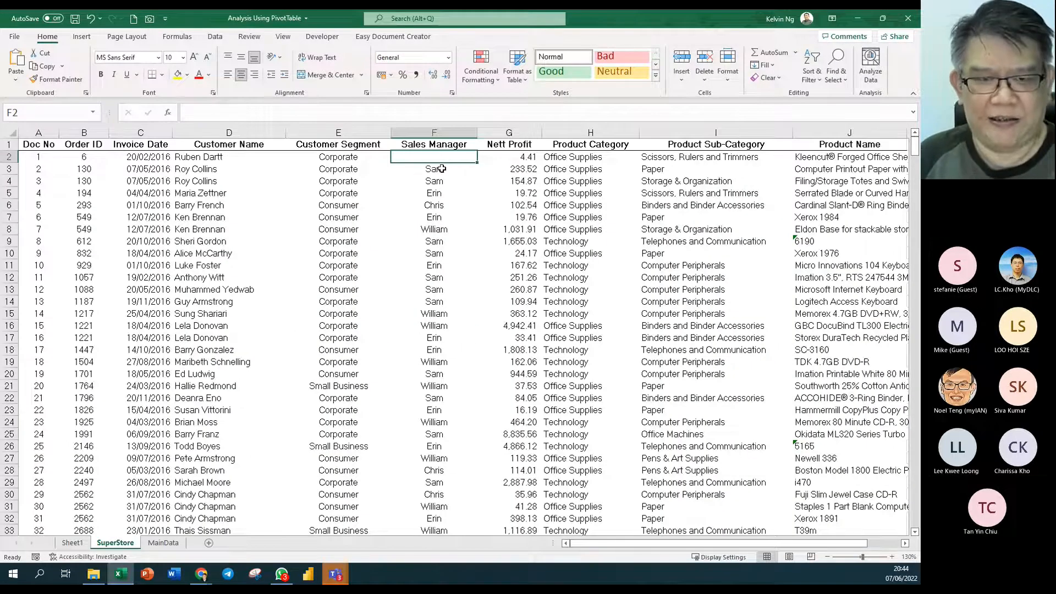
click(456, 227)
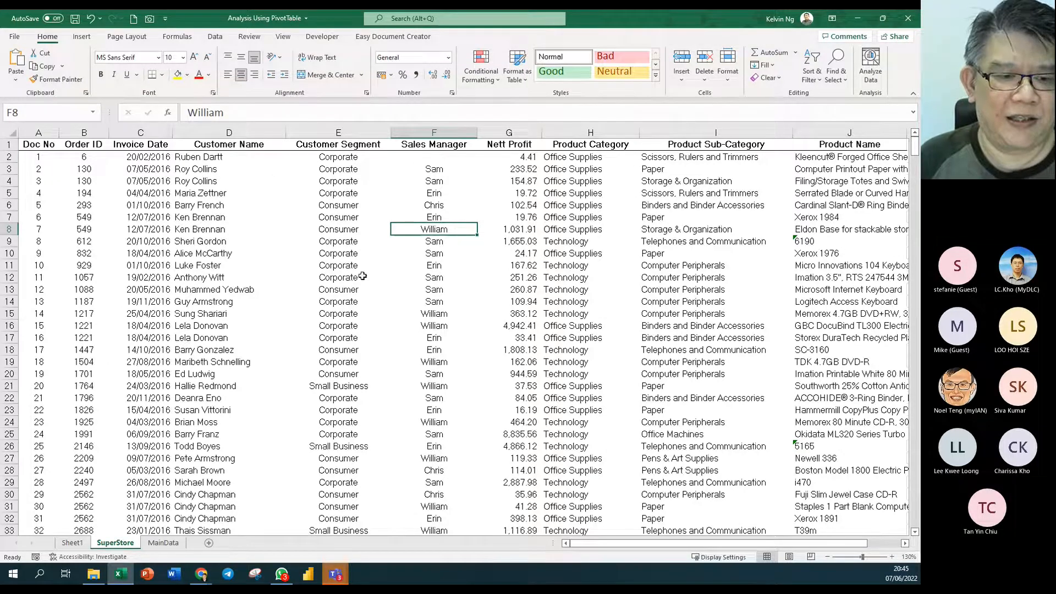
click(72, 542)
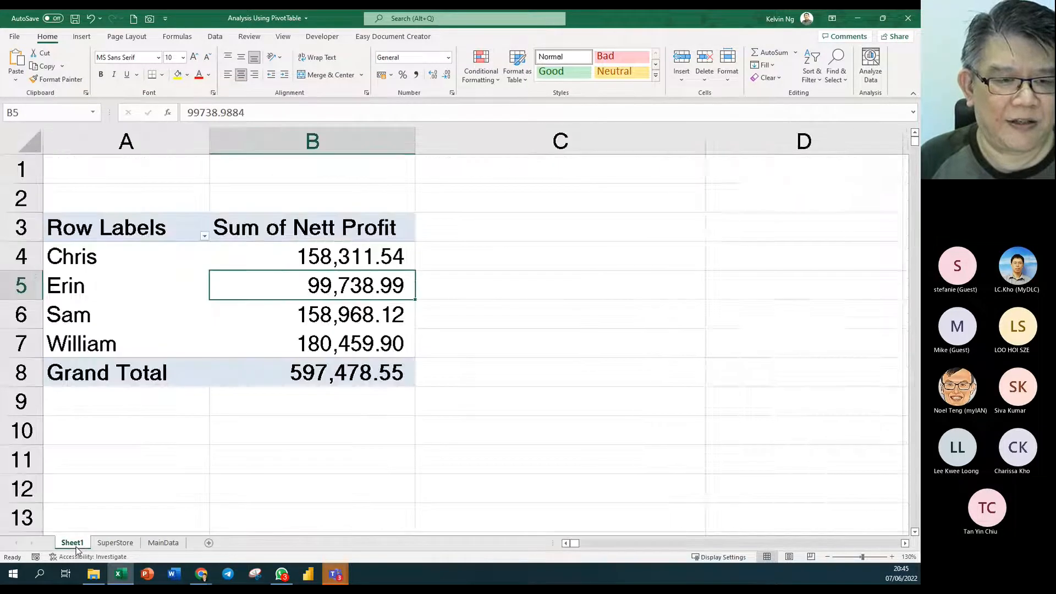
right_click(309, 283)
click(363, 337)
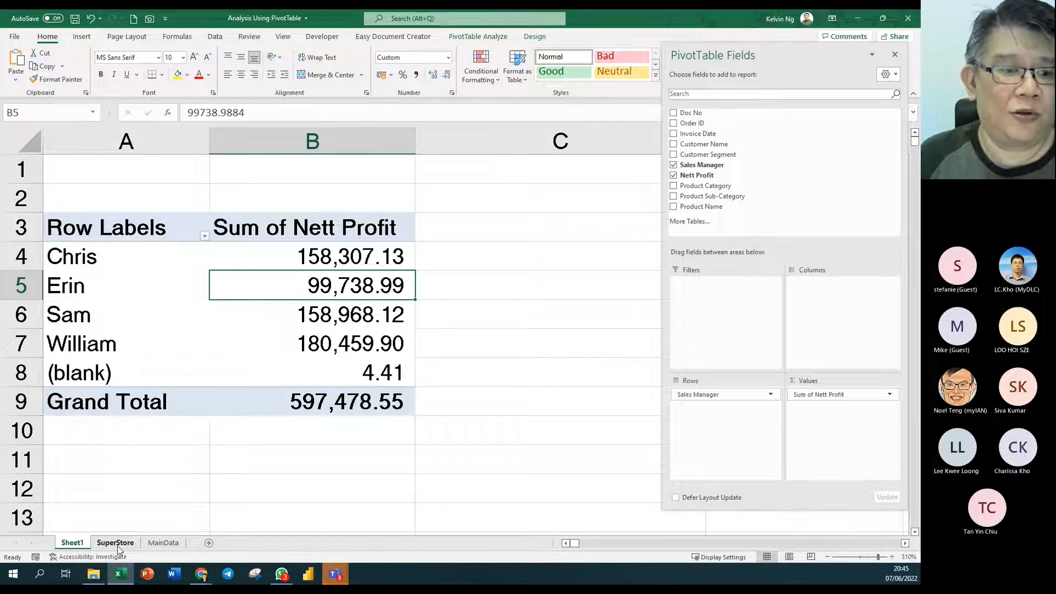
- Re-enter the original sales manager name in cell F2 on the SuperStore sheet
click(116, 545)
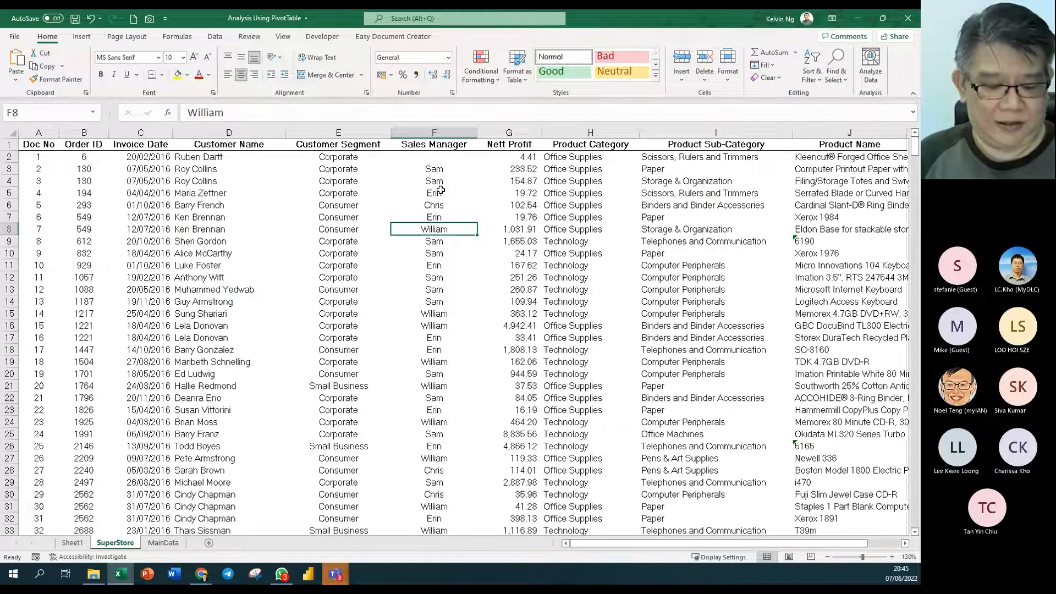
key(ctrl+Page_Up)
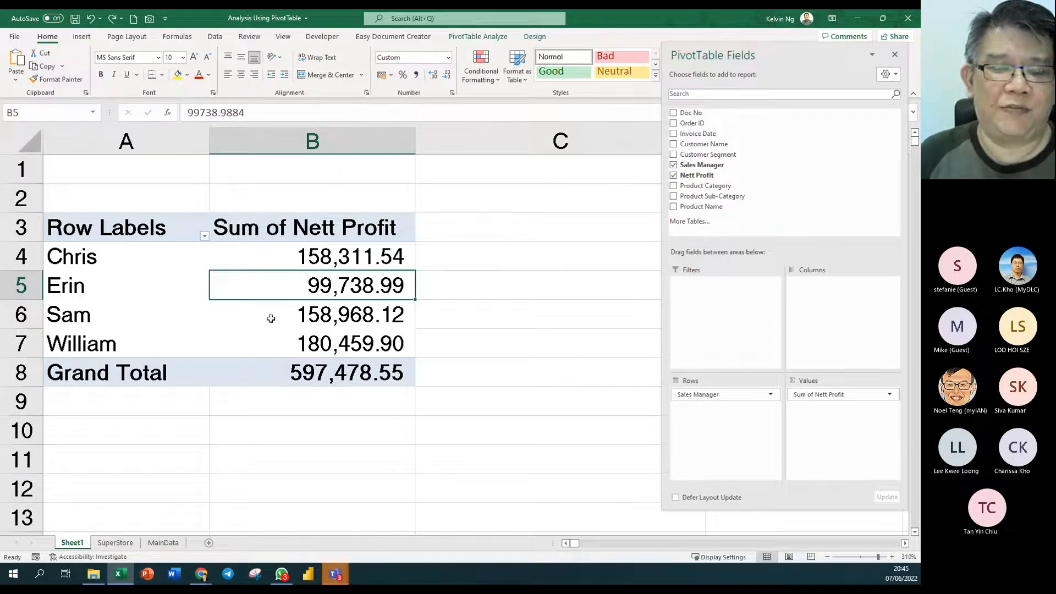
click(123, 546)
click(425, 159)
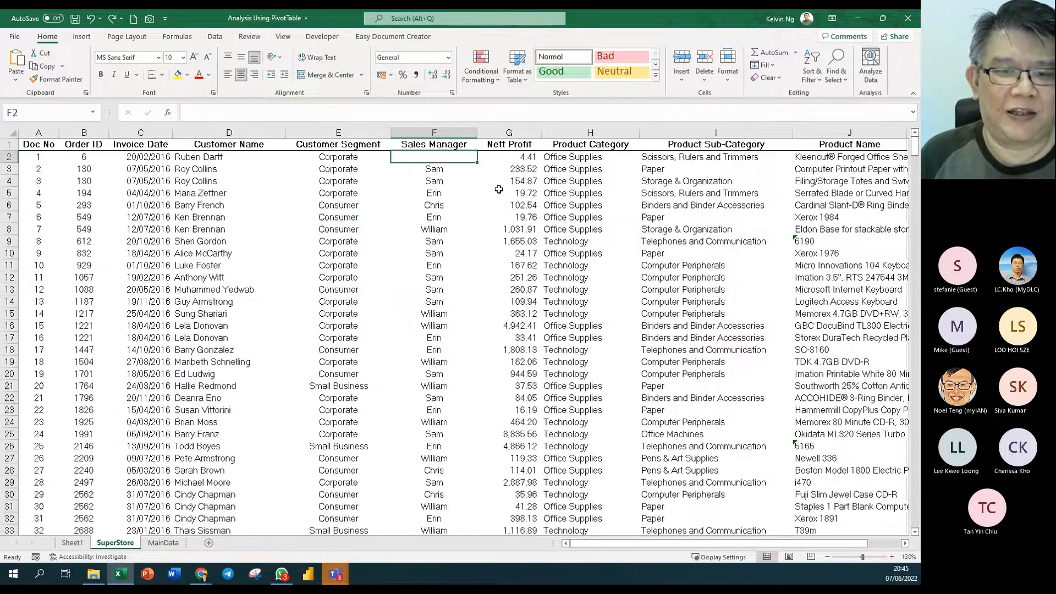
text(Chris)
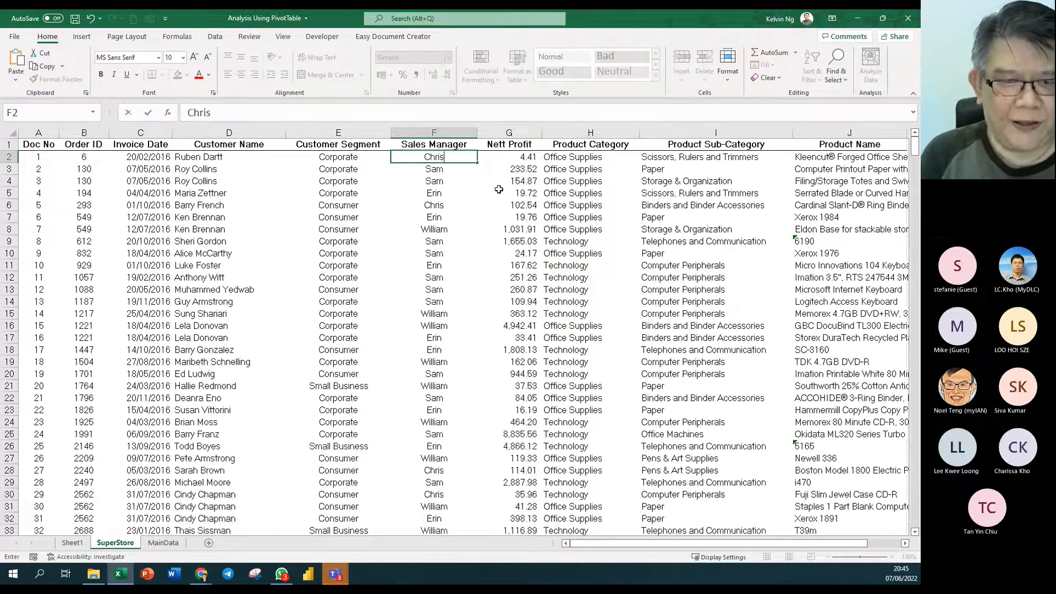
key(Return)
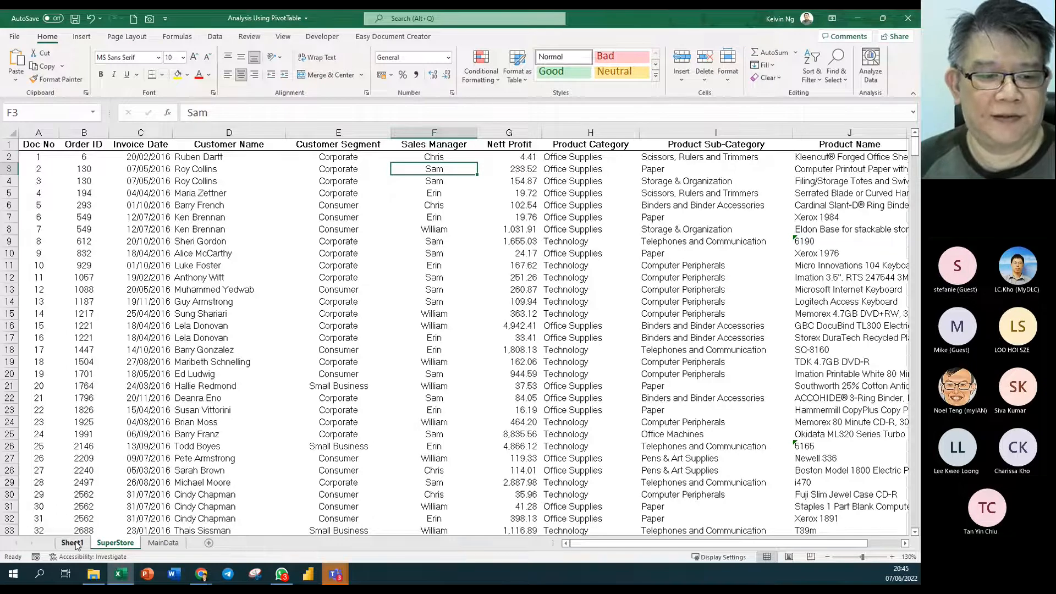
- Refresh the Sheet1 pivot with the restored data, then return to SuperStore
click(78, 543)
right_click(284, 277)
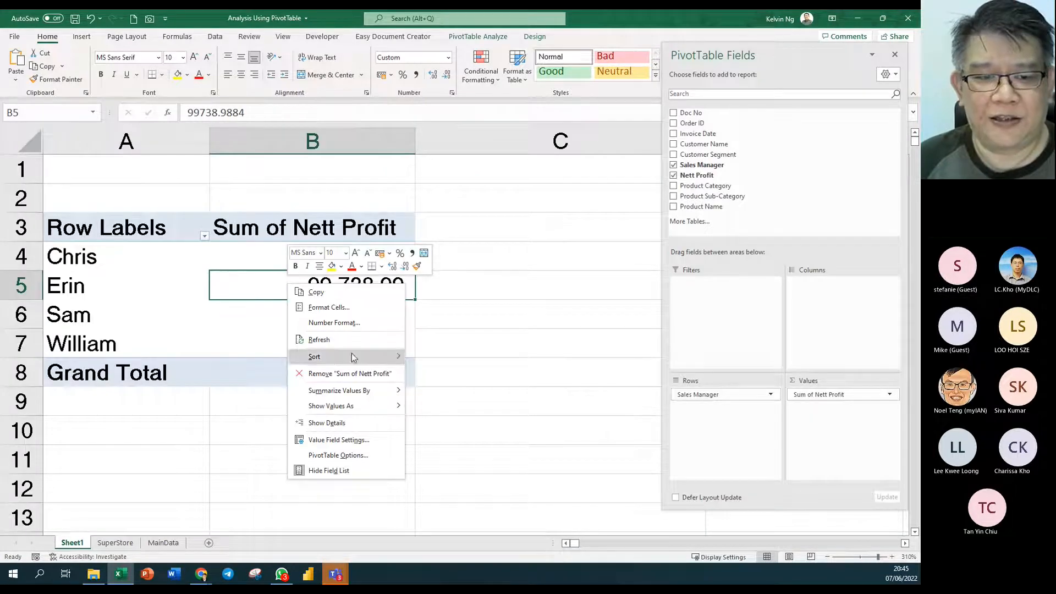
click(385, 342)
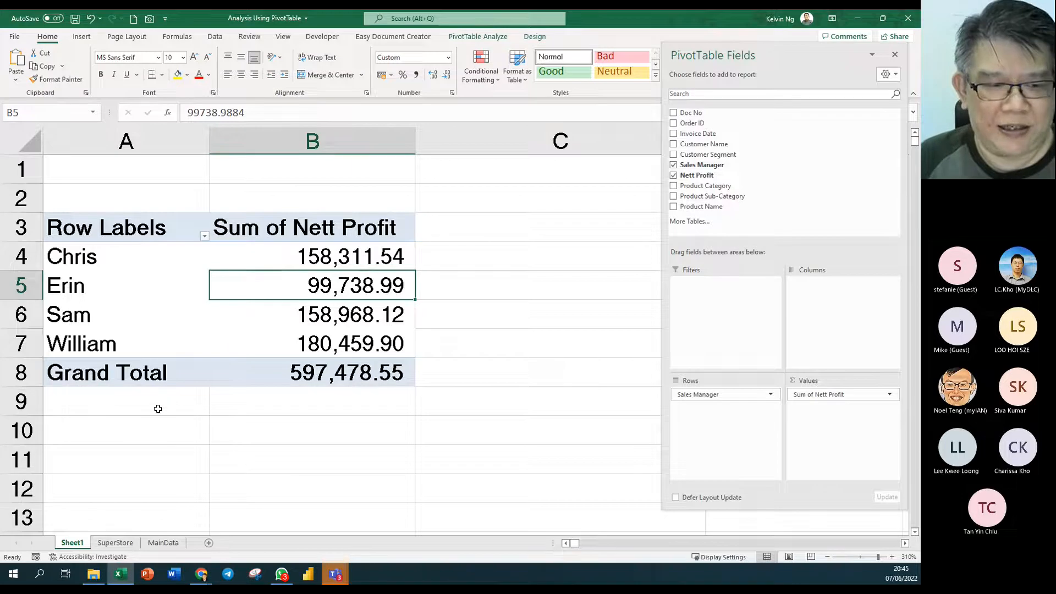
click(121, 544)
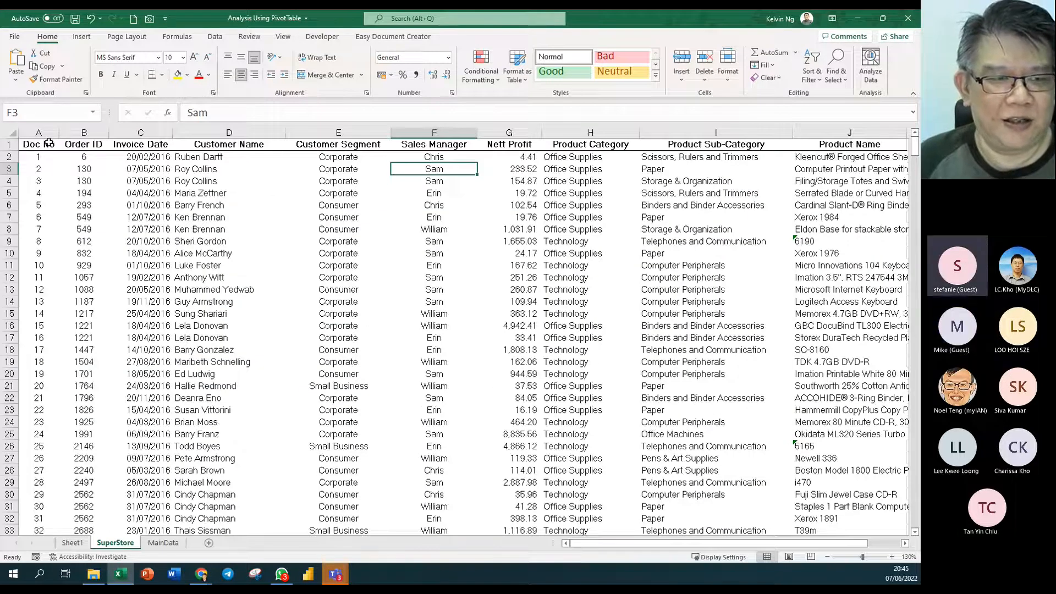
drag(38, 133, 847, 142)
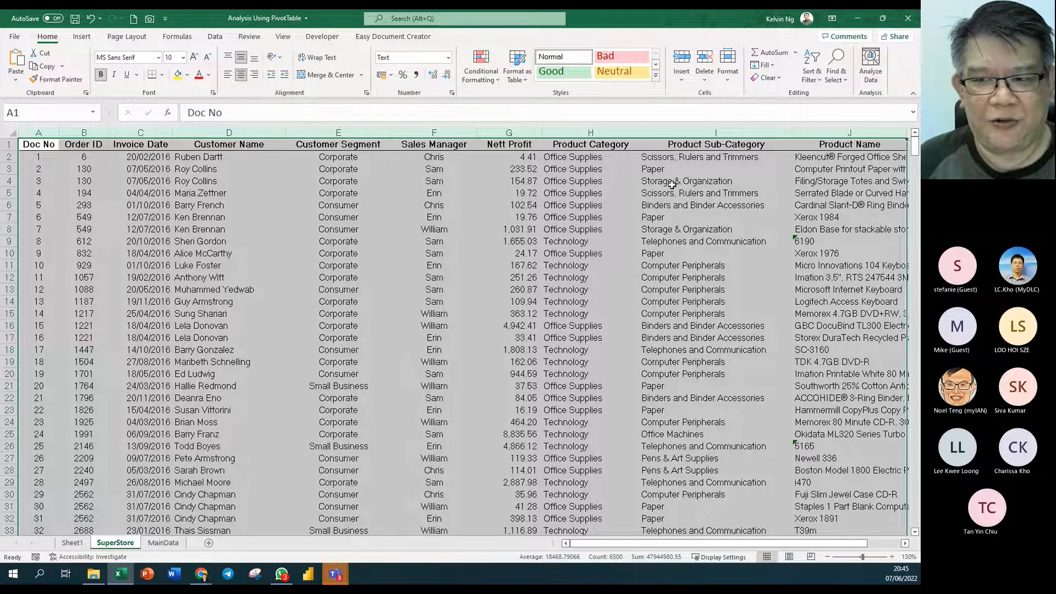
drag(916, 147, 914, 532)
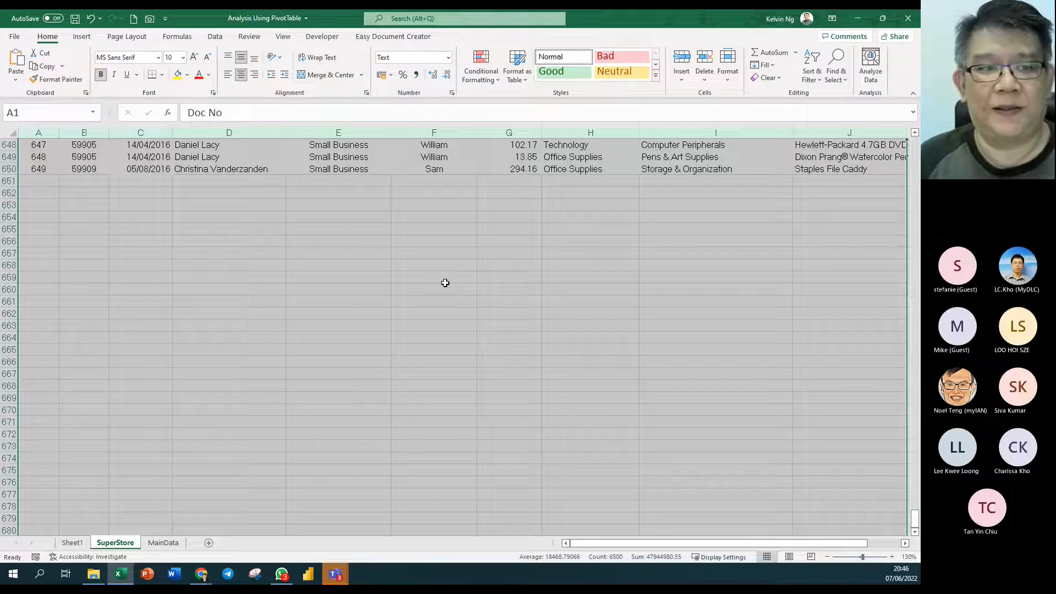
drag(915, 518, 915, 142)
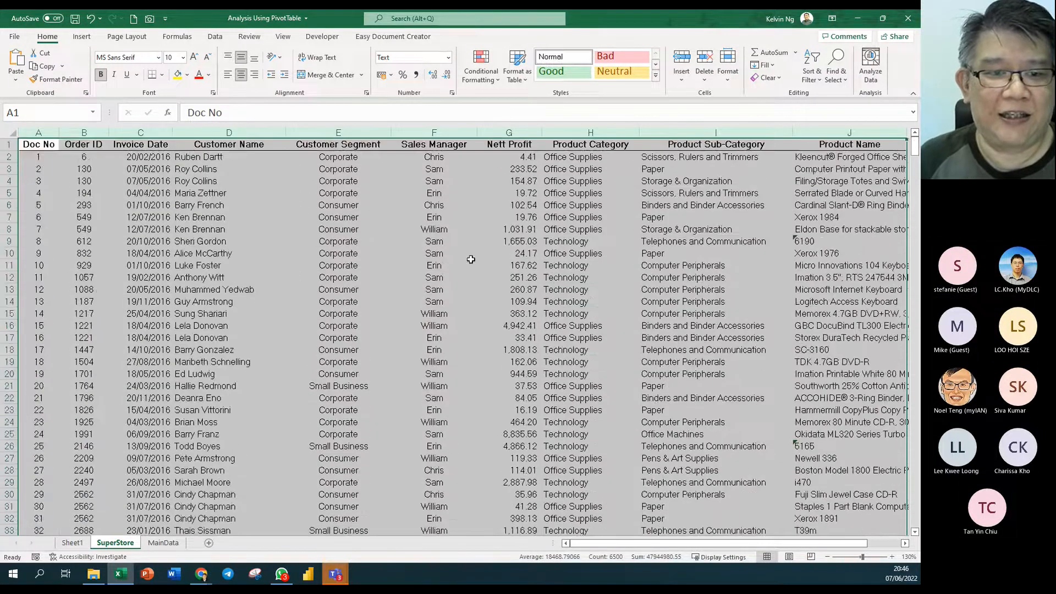
click(313, 261)
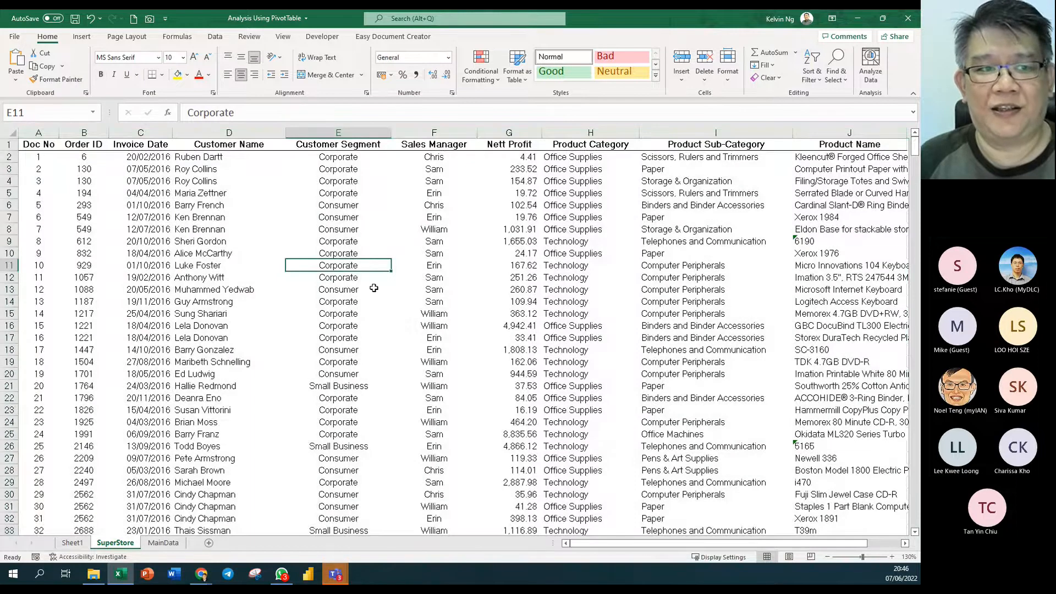
click(81, 36)
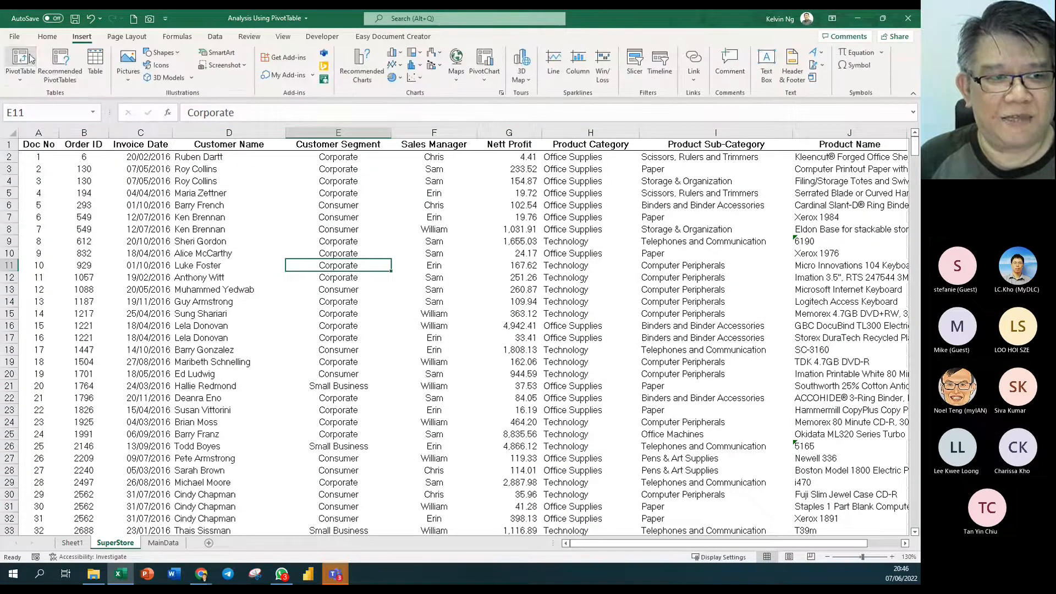
click(20, 60)
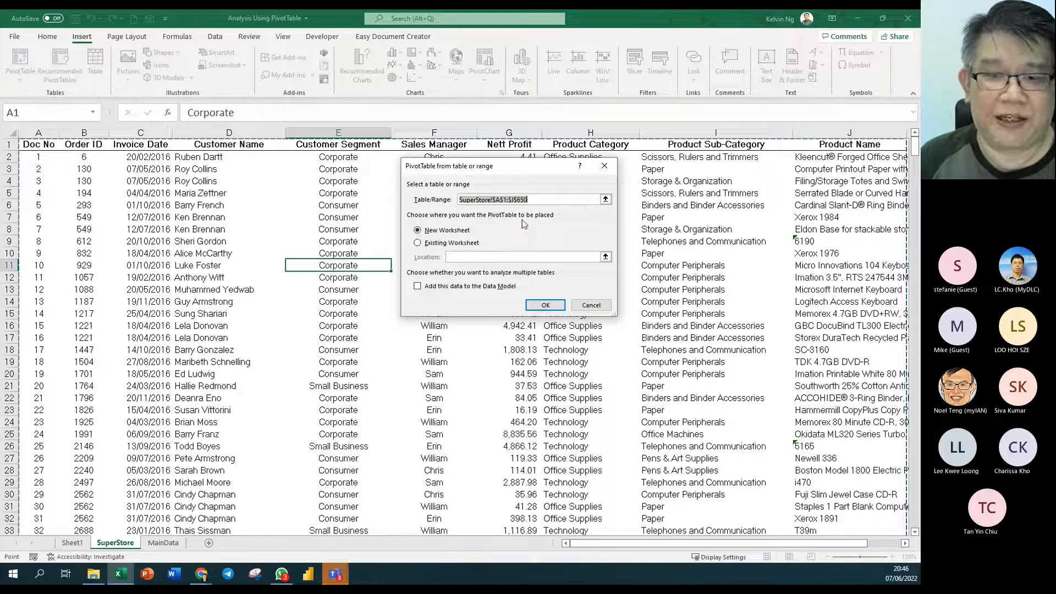
click(599, 306)
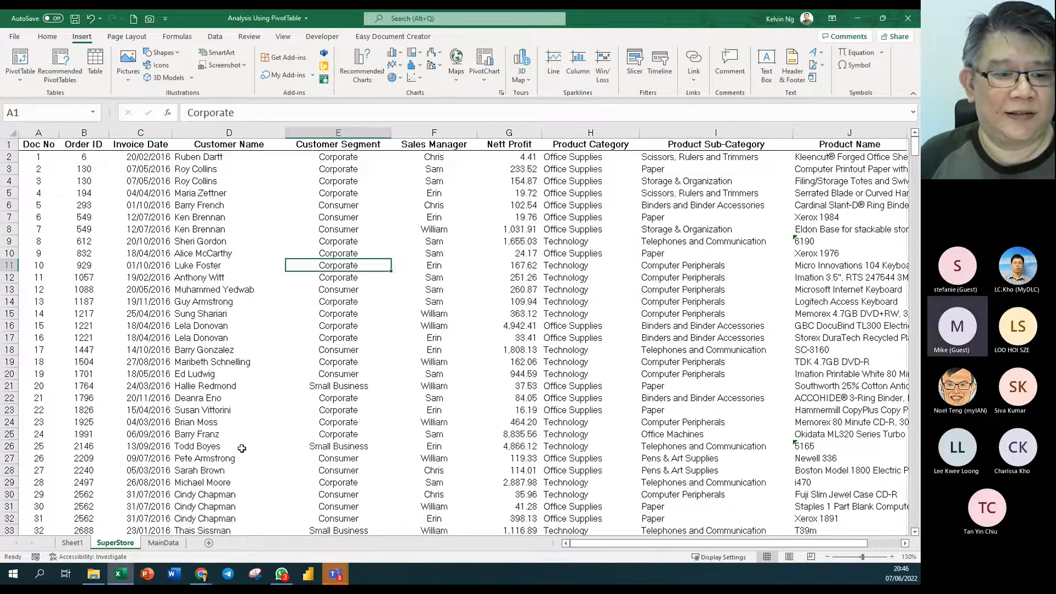
- Inspect PivotTable1's Sum of Nett Profit header, manager labels in A4:A7 and Grand Total
click(72, 543)
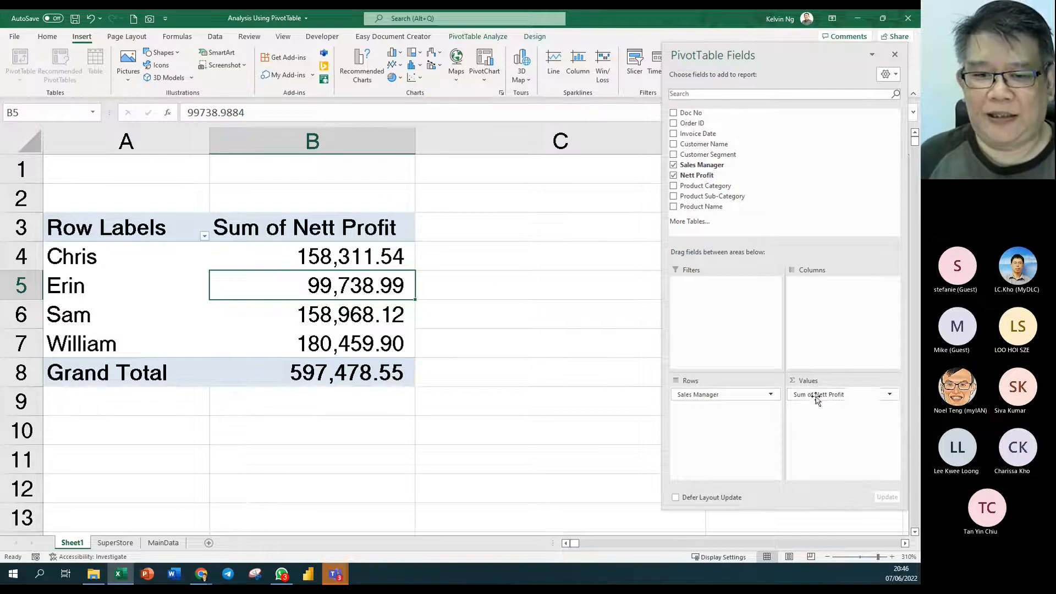
mouse_move(263, 293)
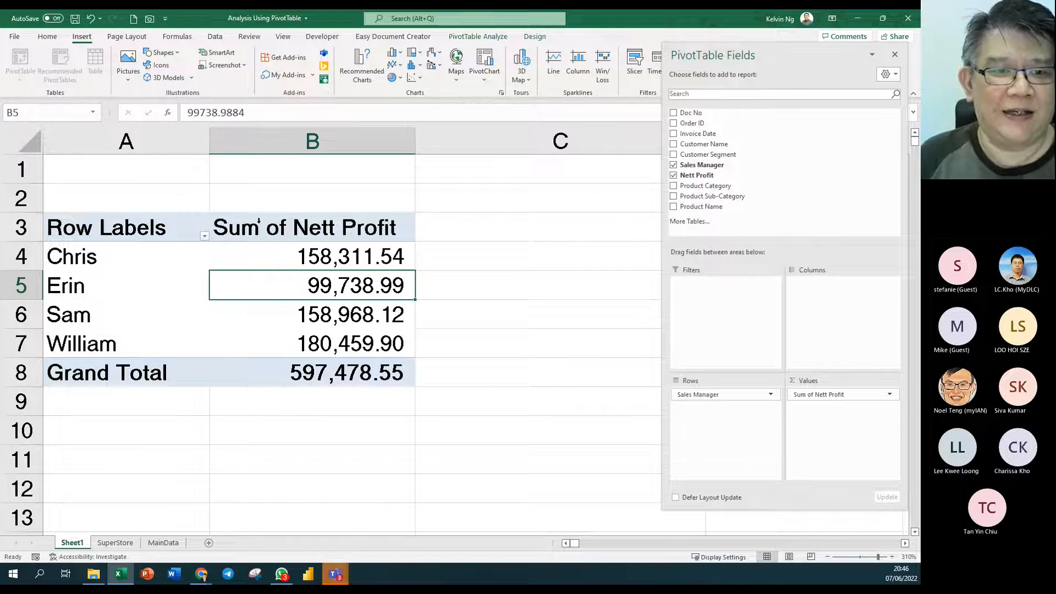
click(261, 230)
click(132, 229)
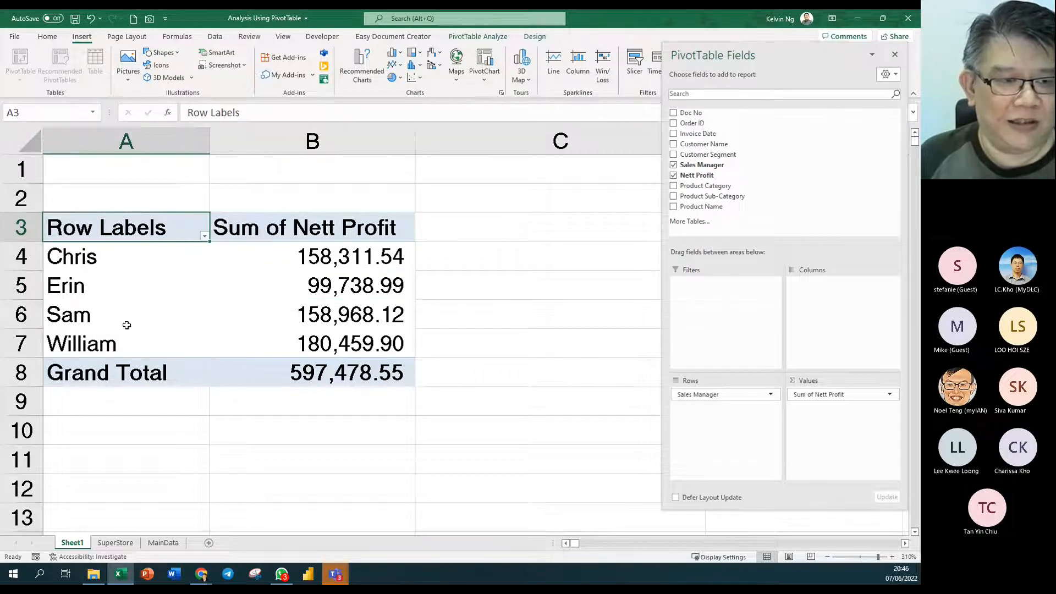
drag(113, 259, 109, 363)
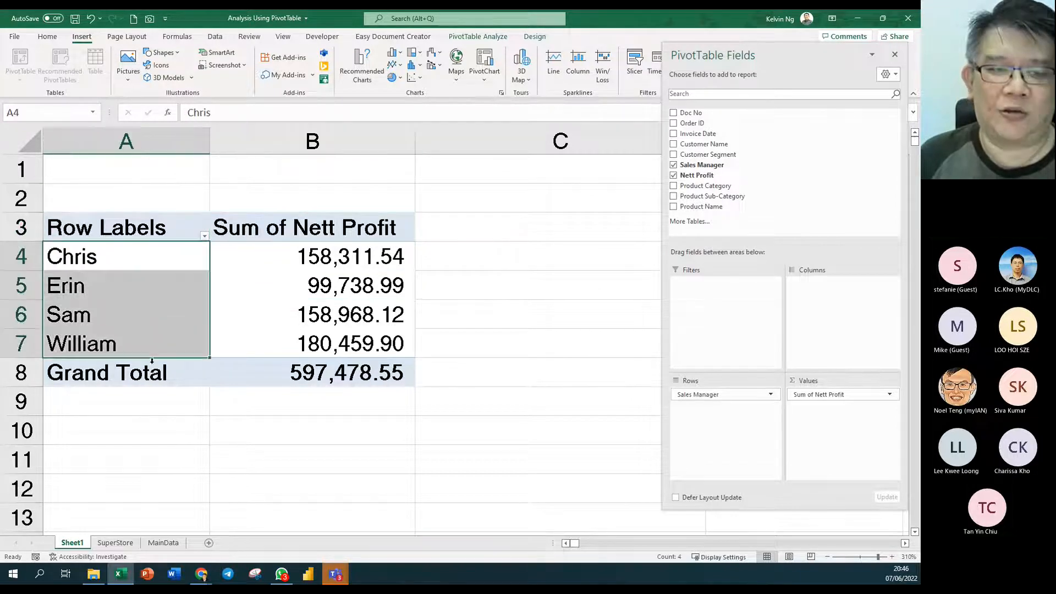
click(124, 381)
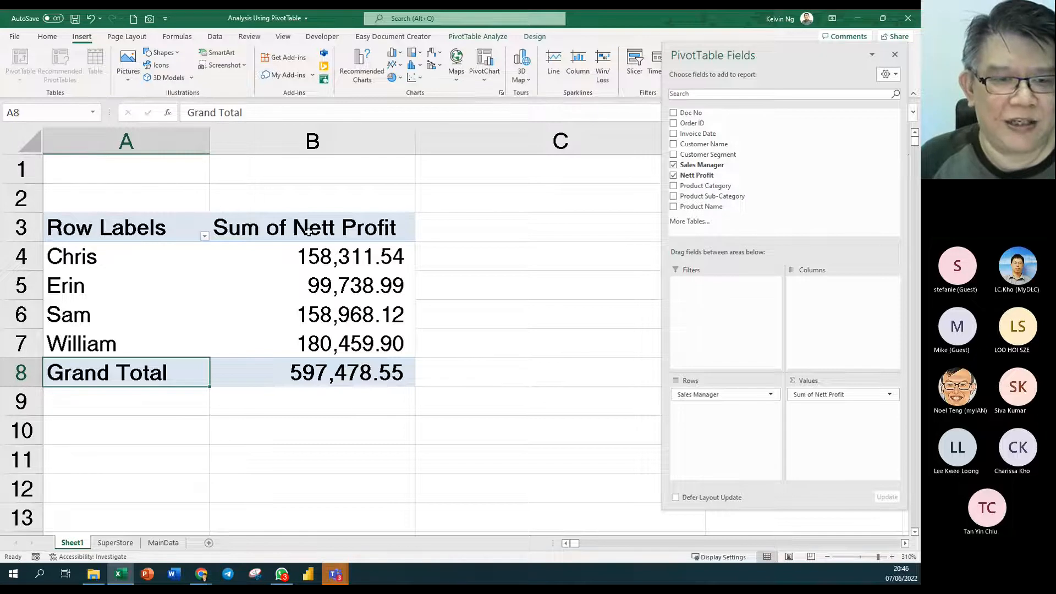
- Rename the B3 value header from Sum of Nett Profit to Total Profit
click(332, 234)
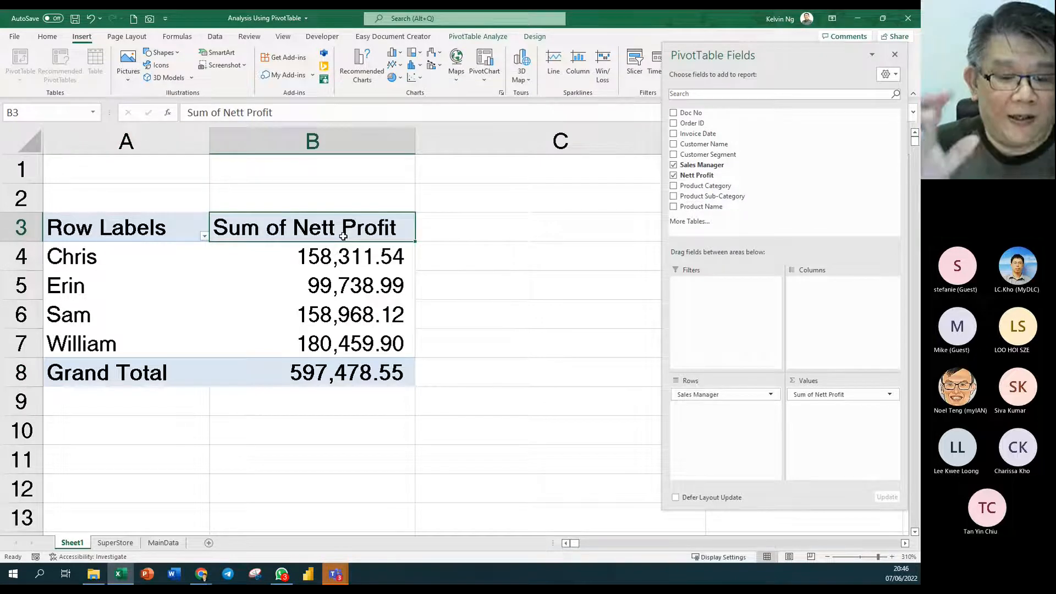
text(Total Po)
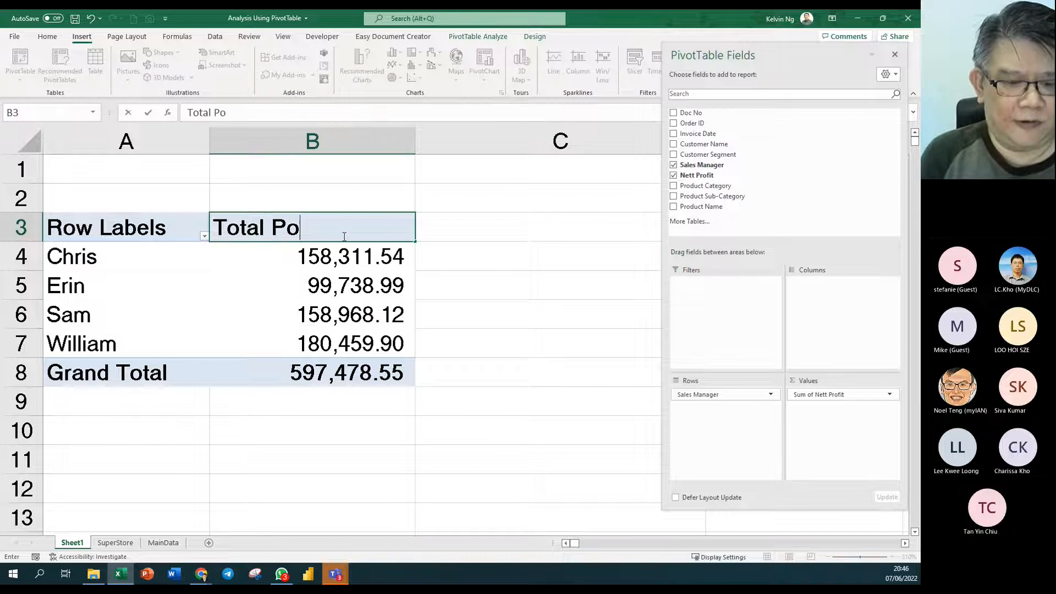
key(BackSpace)
text(rofit)
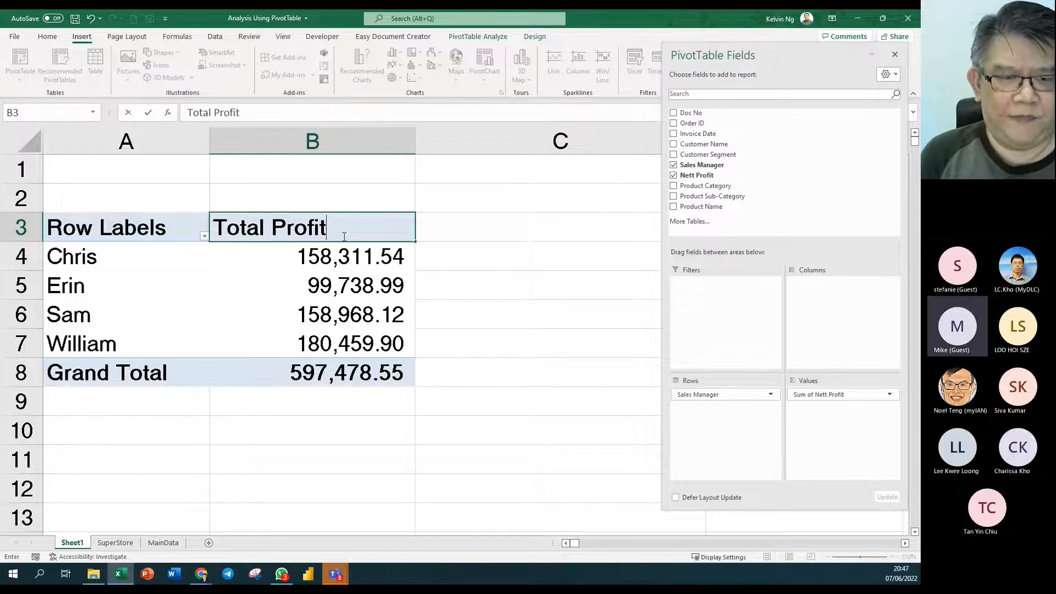
key(Return)
- Centre the Total Profit header, widen column B to fit, and start typing 'Nett Profit' into B3
click(343, 236)
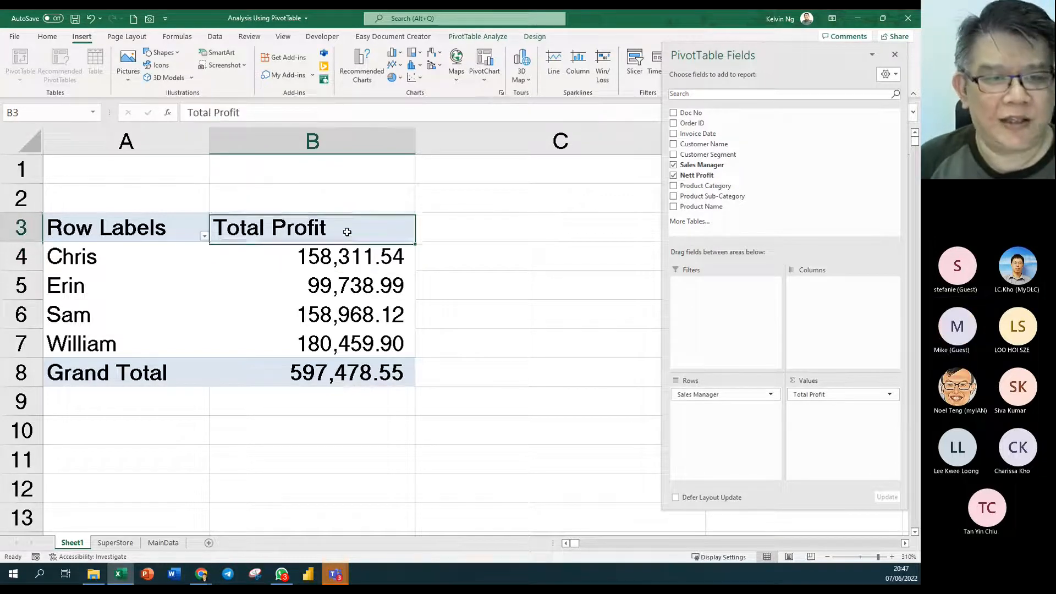
click(48, 37)
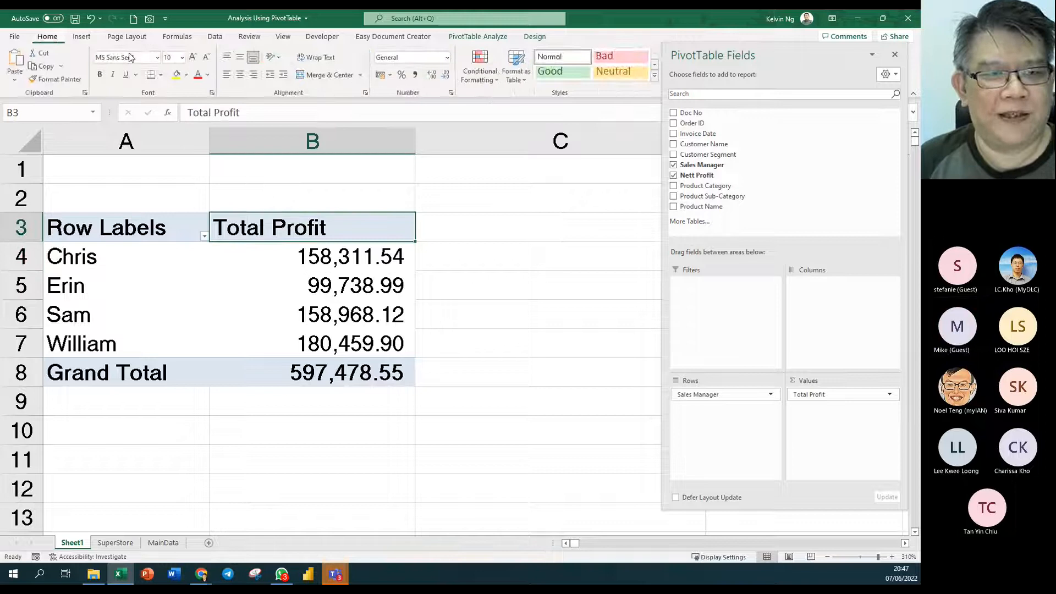
click(241, 75)
double_click(415, 142)
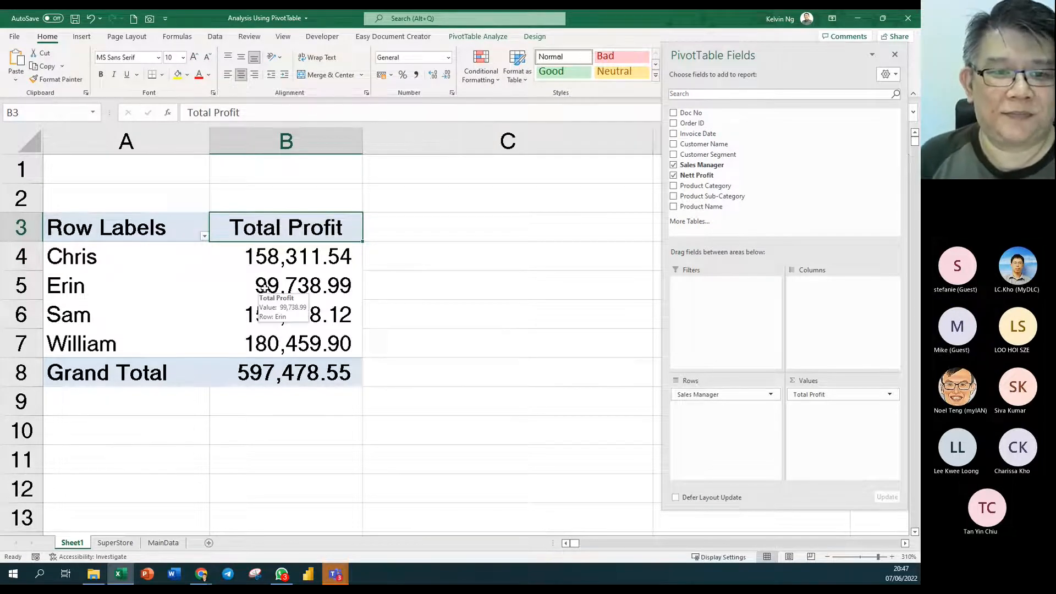
drag(363, 144, 374, 146)
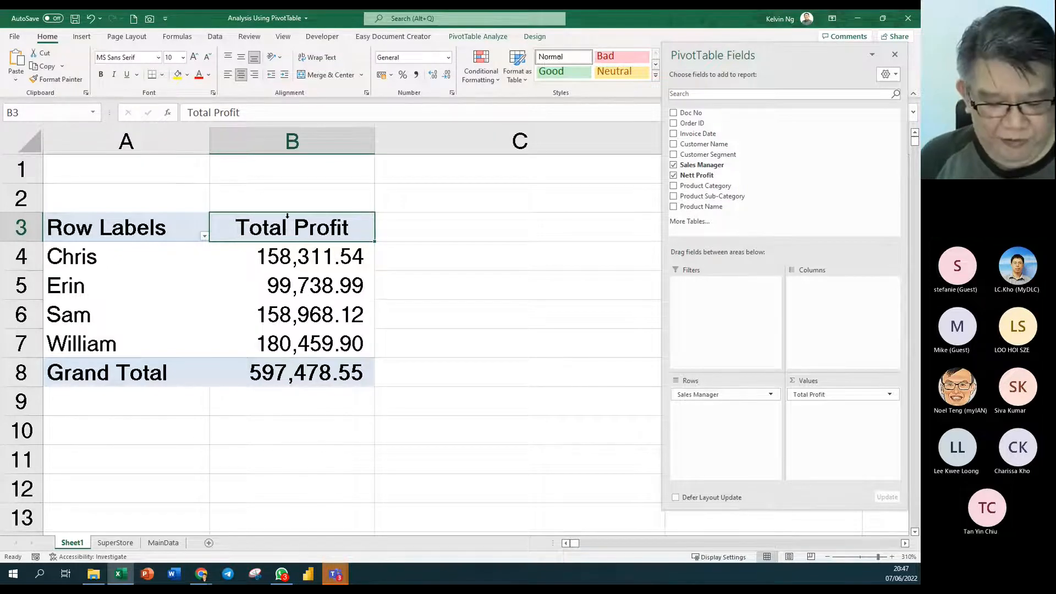
text(Nett Profit)
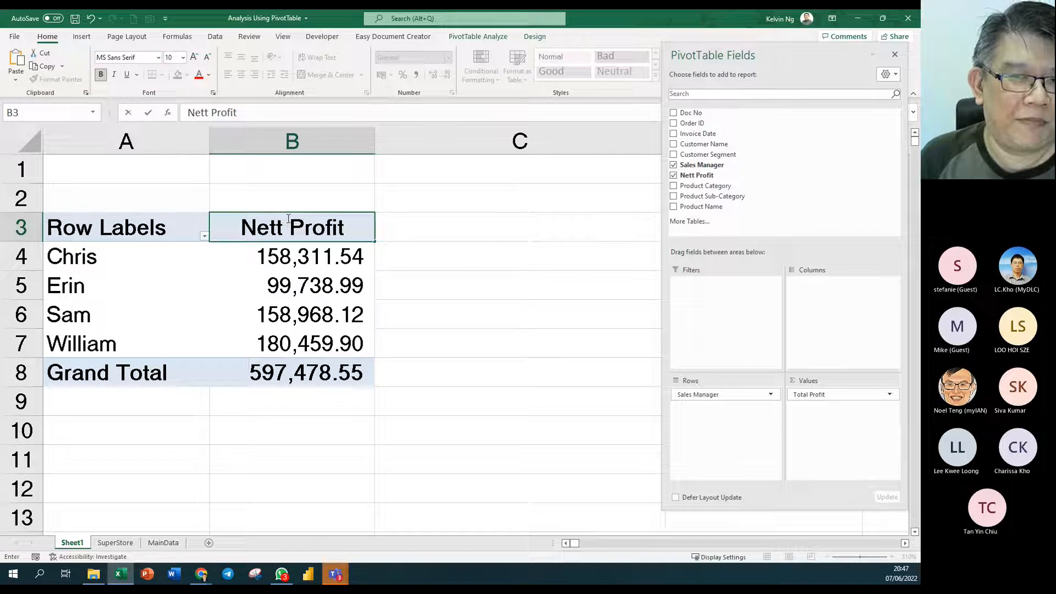
key(Return)
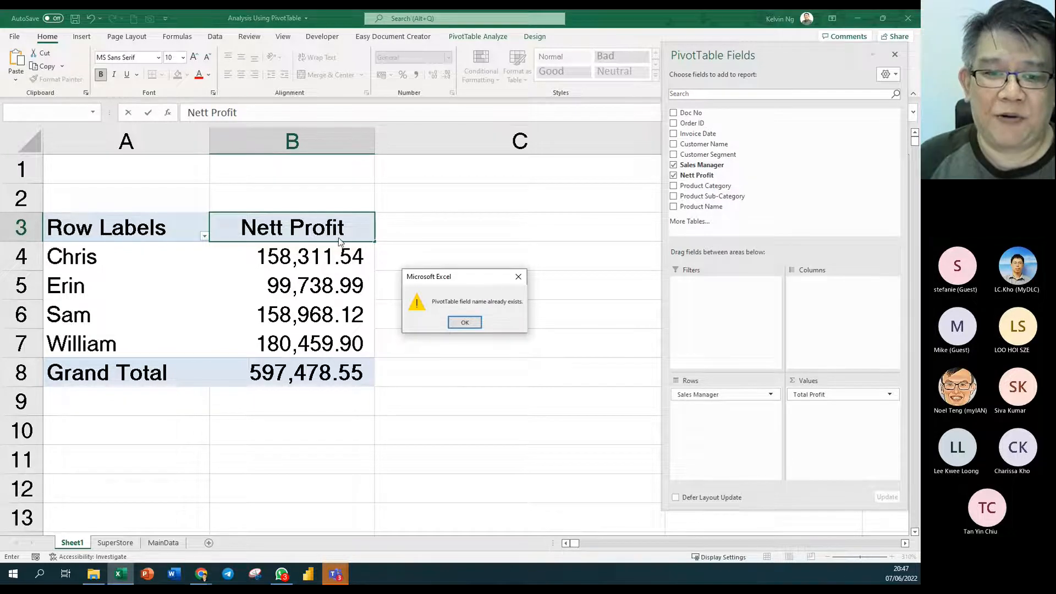
click(465, 322)
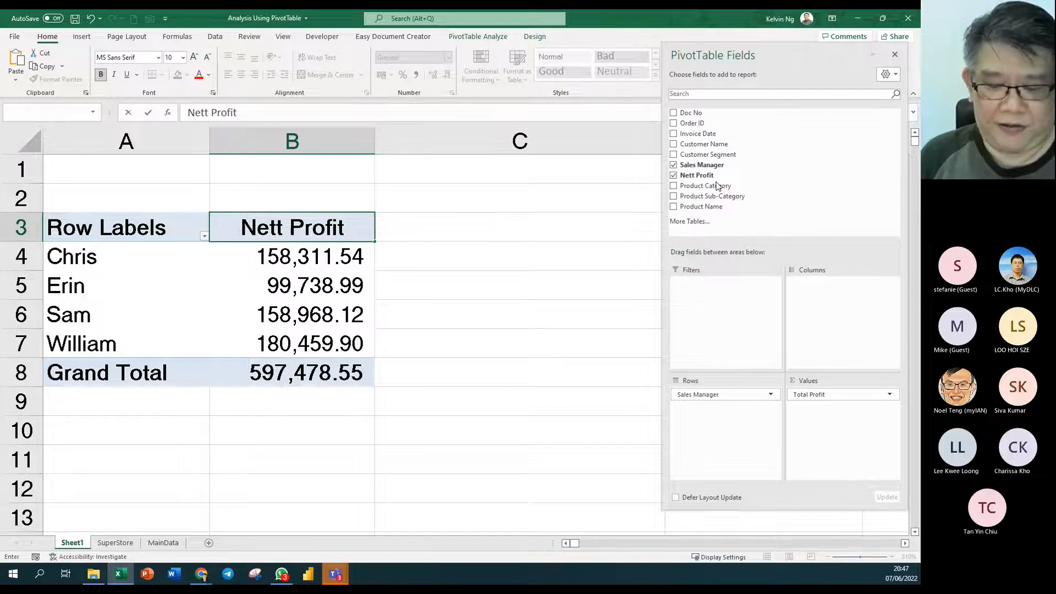
key(Return)
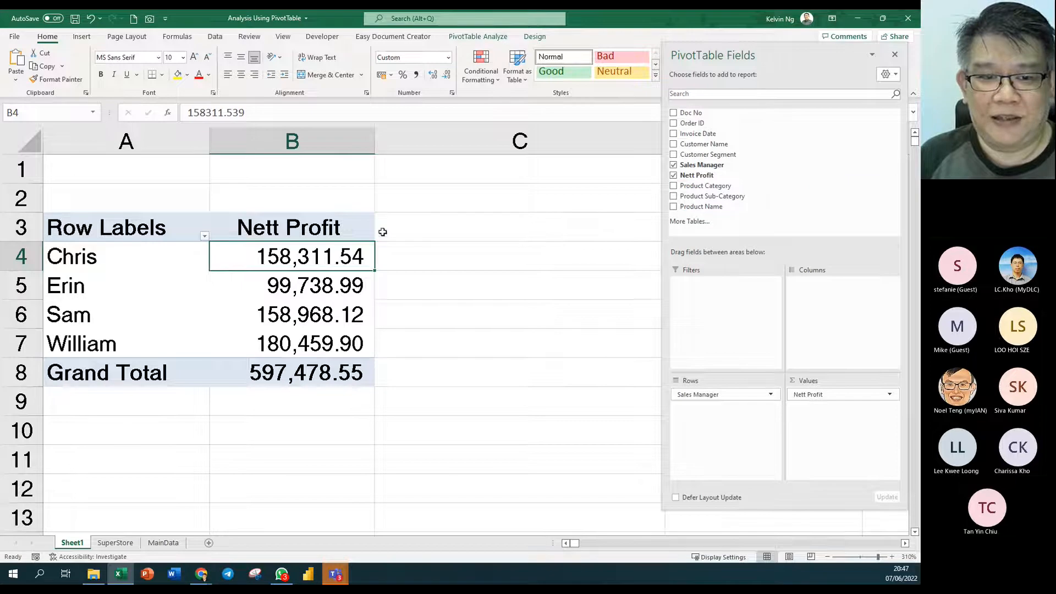
click(360, 229)
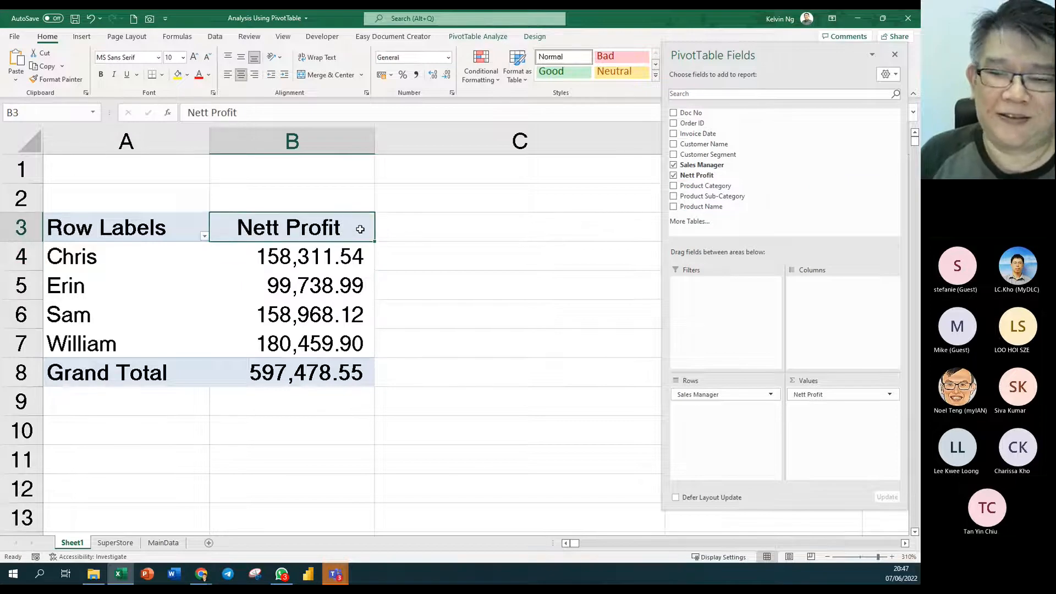
text(Tto)
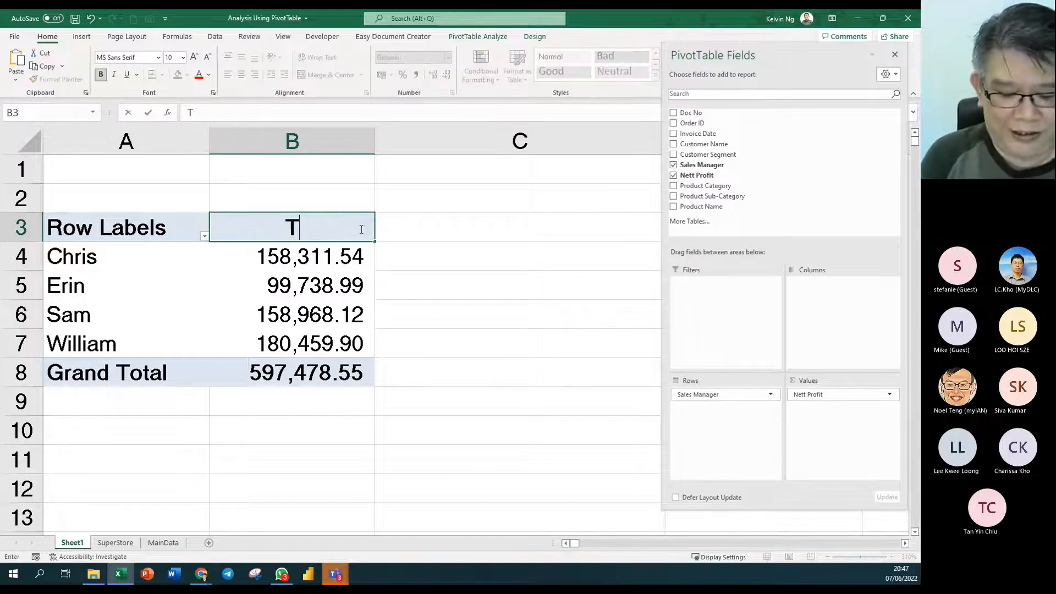
key(BackSpace)
key(BackSpace)
text(otal )
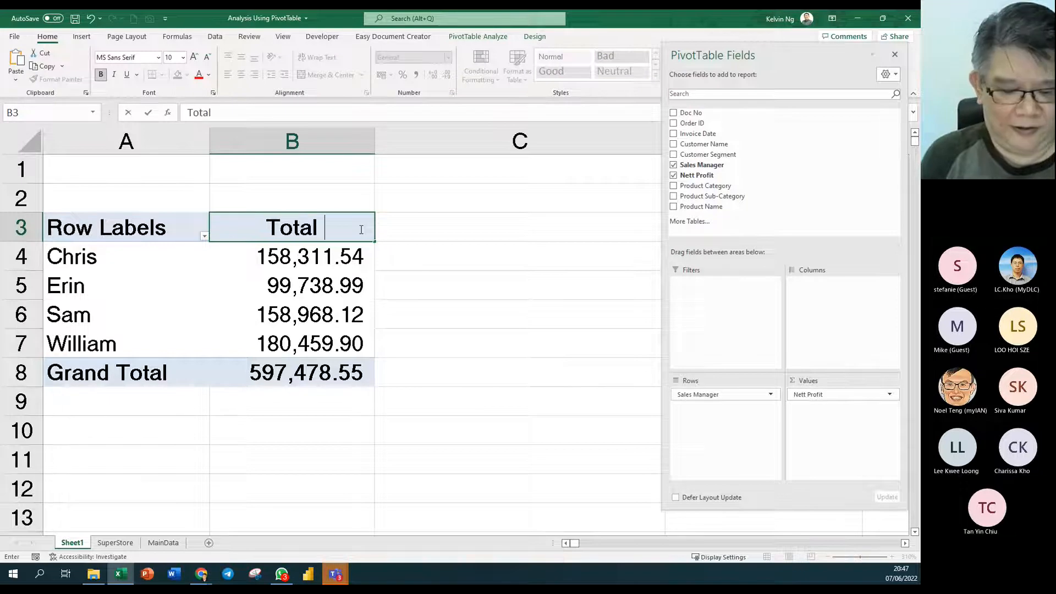
text(Profit)
key(Return)
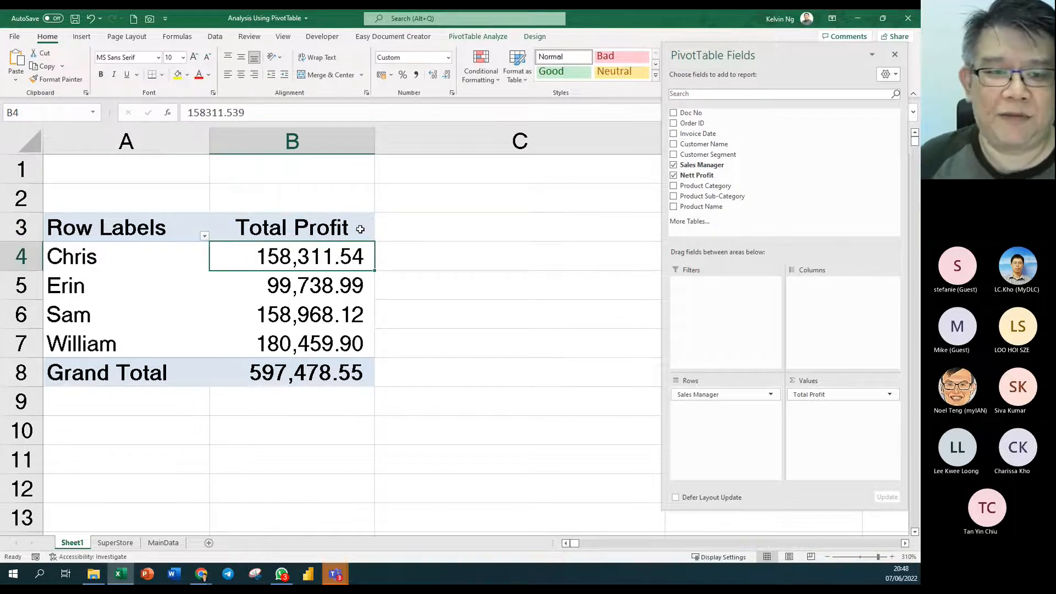
click(350, 230)
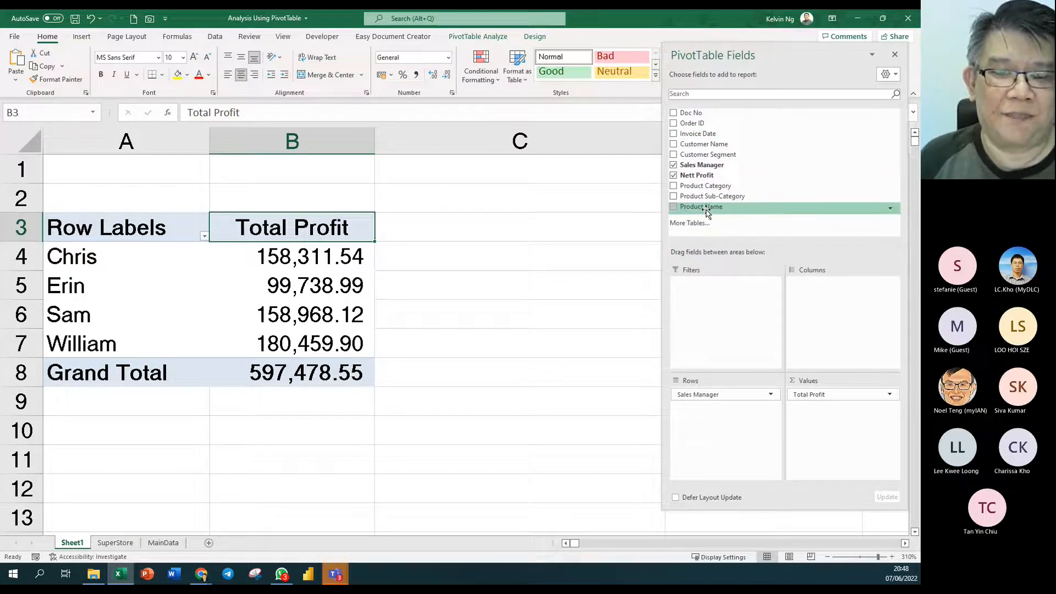
mouse_move(301, 247)
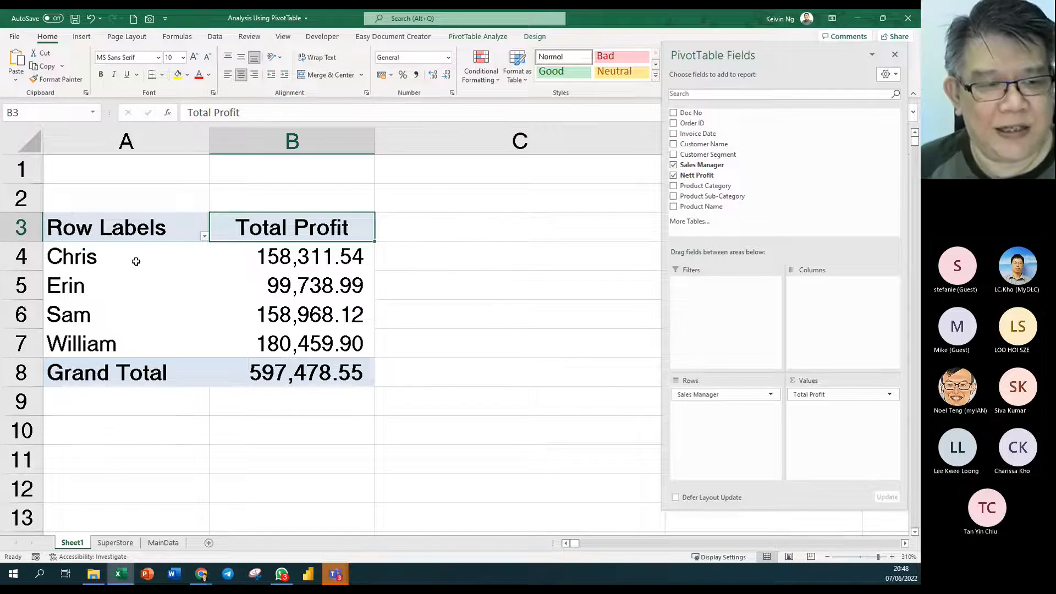
drag(135, 259, 142, 342)
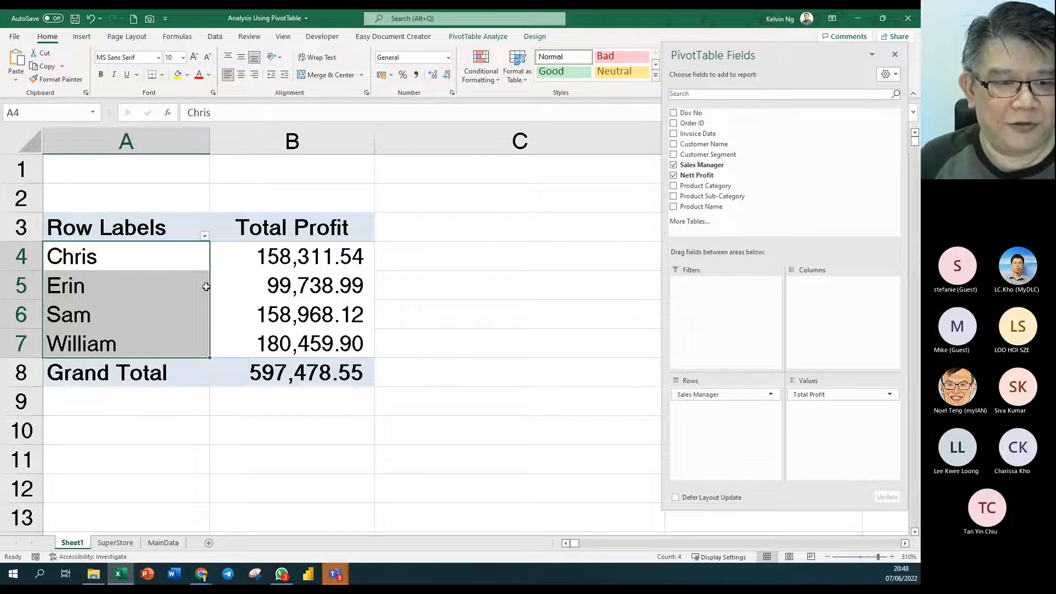
- Expand the first sales manager's pivot row label to their full name
click(170, 262)
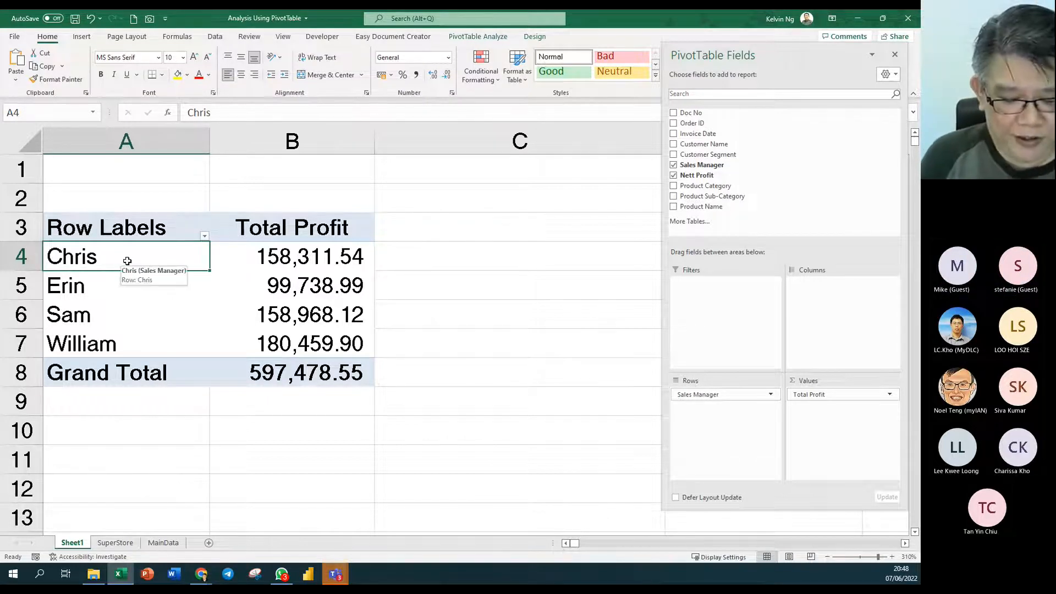
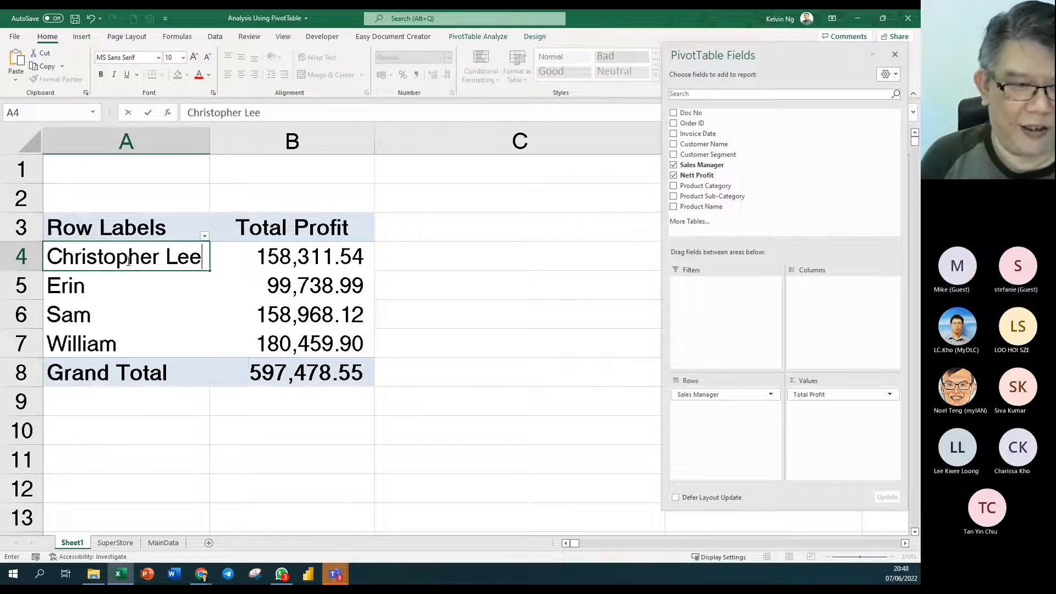
click(237, 339)
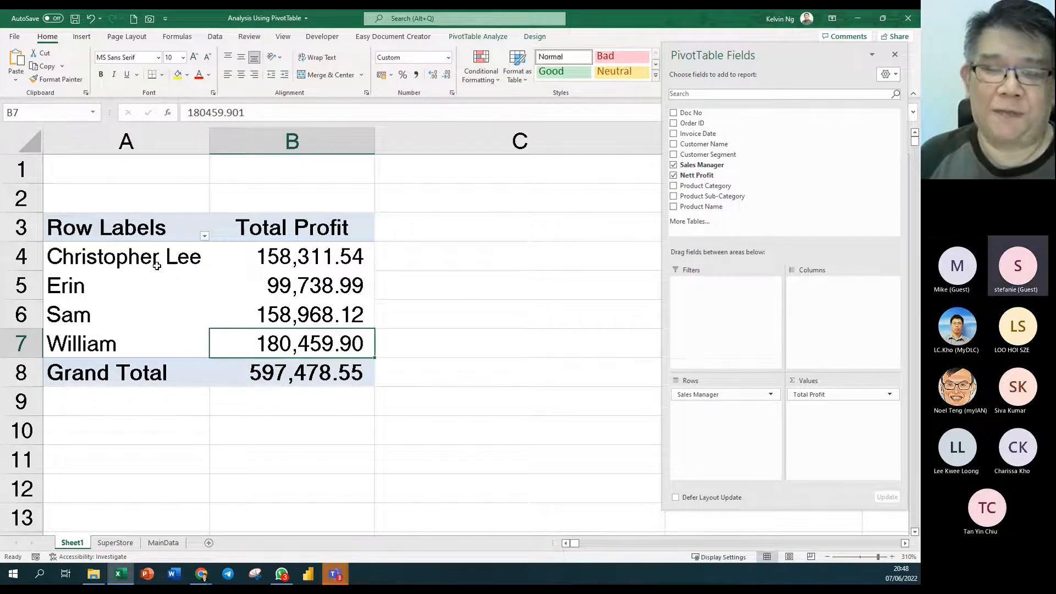
drag(122, 232, 273, 368)
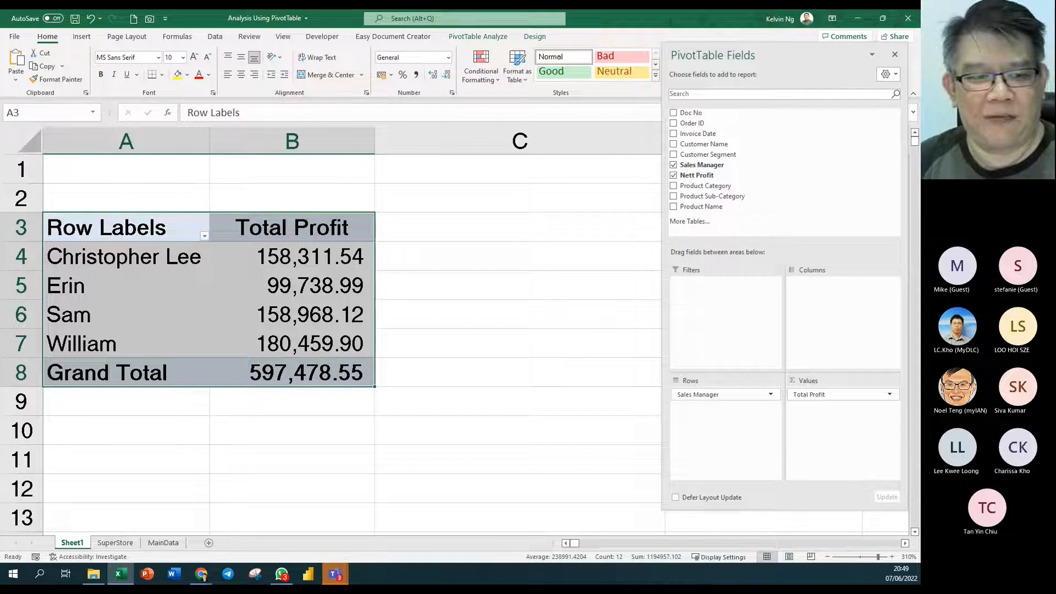
- Expand the third manager's label to the full name, widen column A, and open SuperStore
click(107, 321)
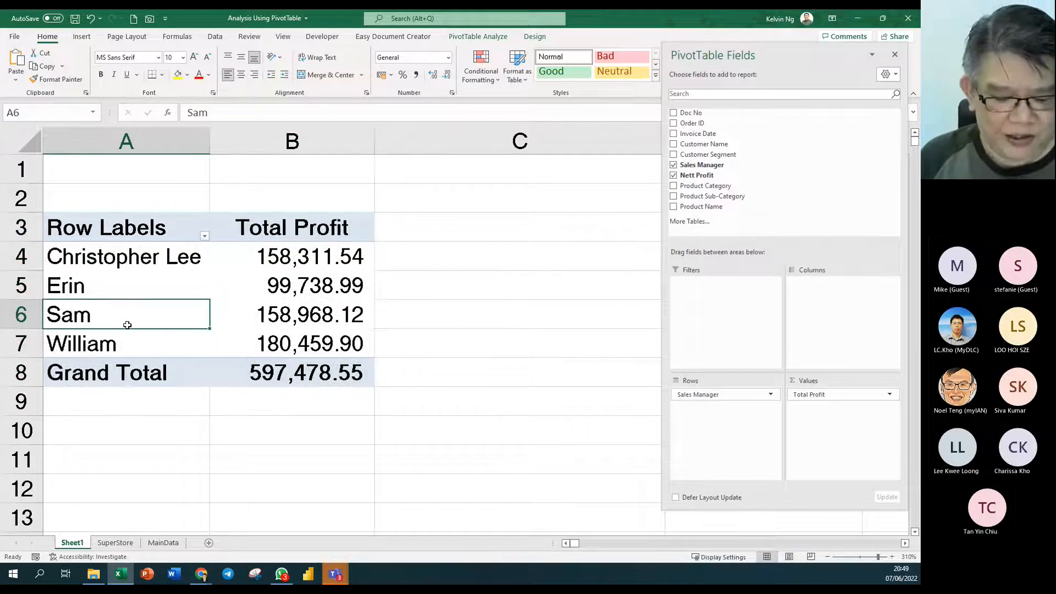
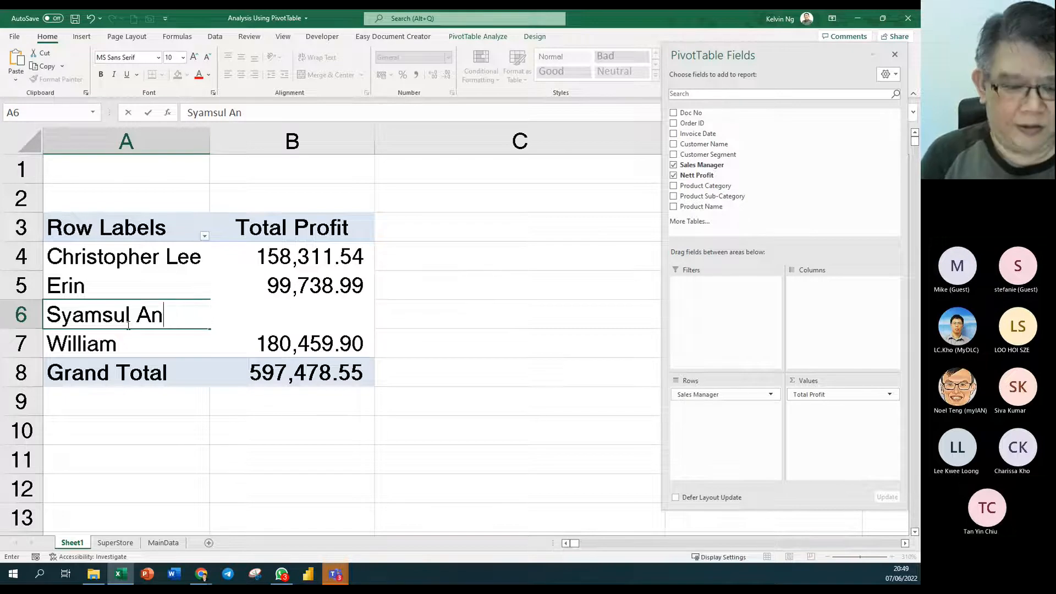
text(uar)
key(Return)
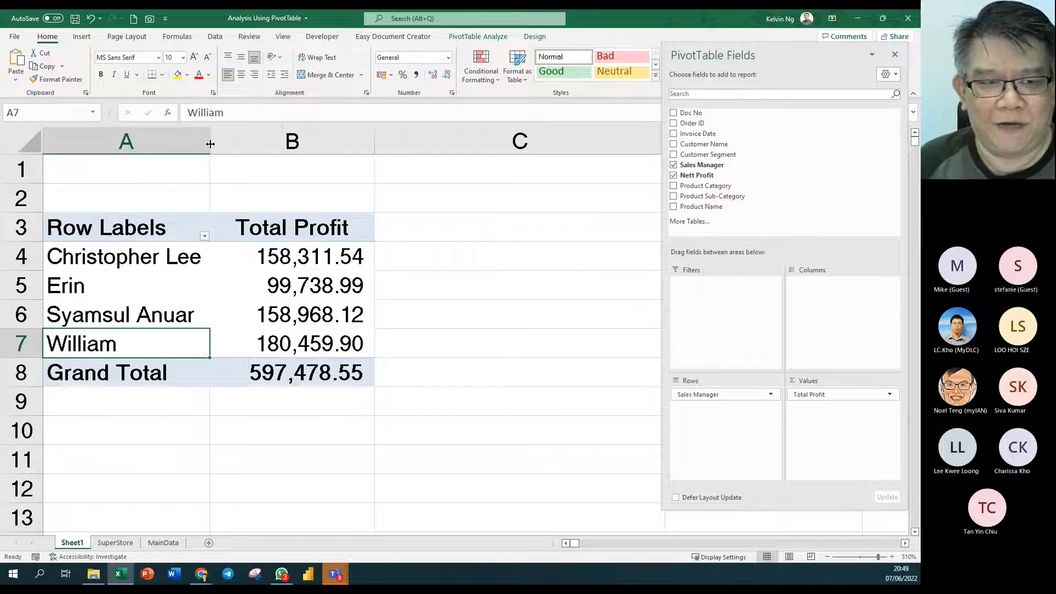
drag(210, 141, 240, 158)
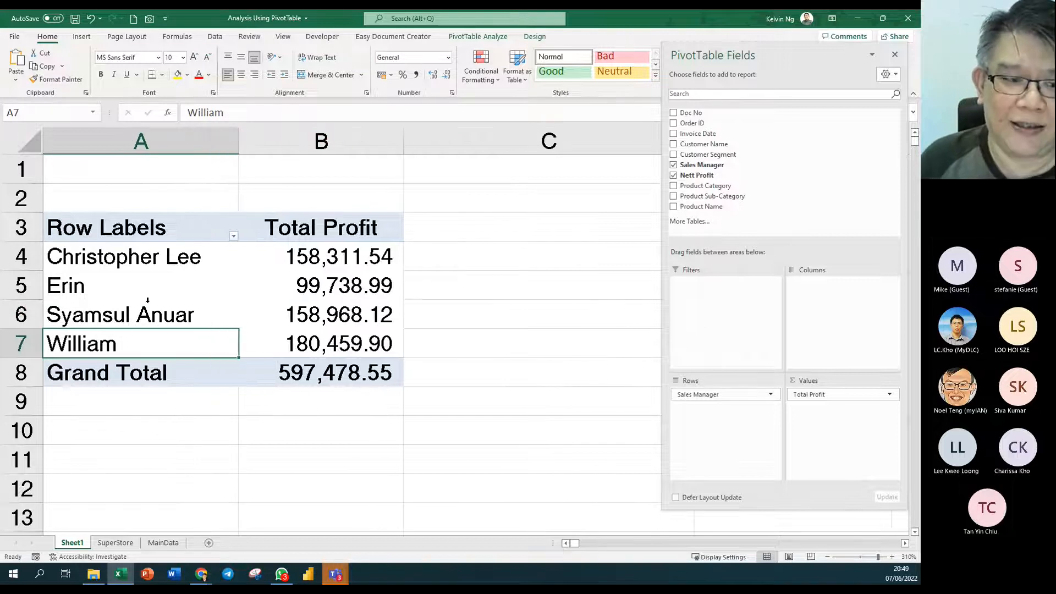
click(115, 542)
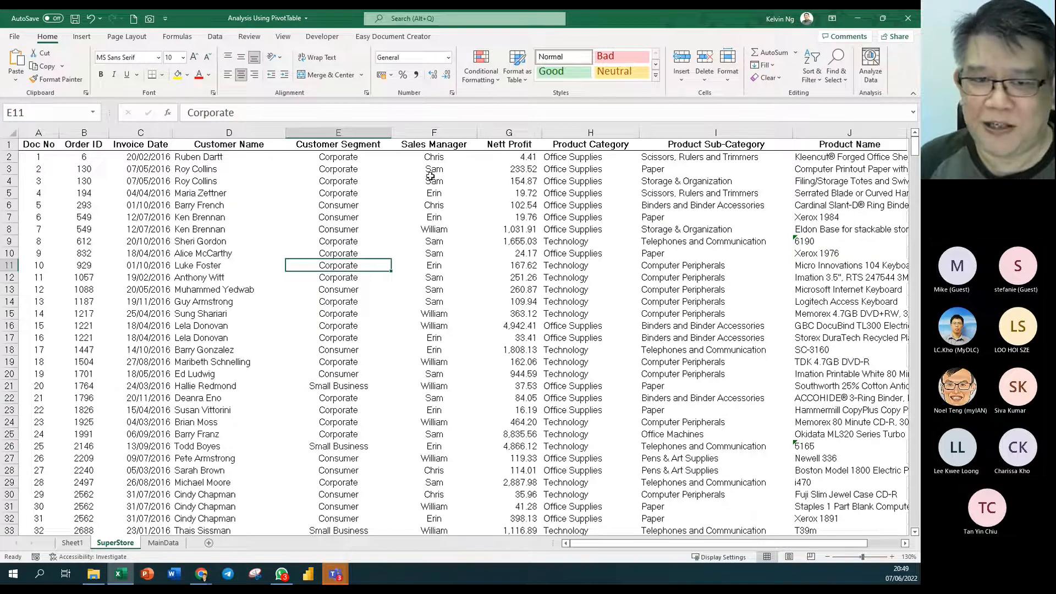
- Return to the Sheet1 pivot table listing full manager names and Total Profit
click(72, 544)
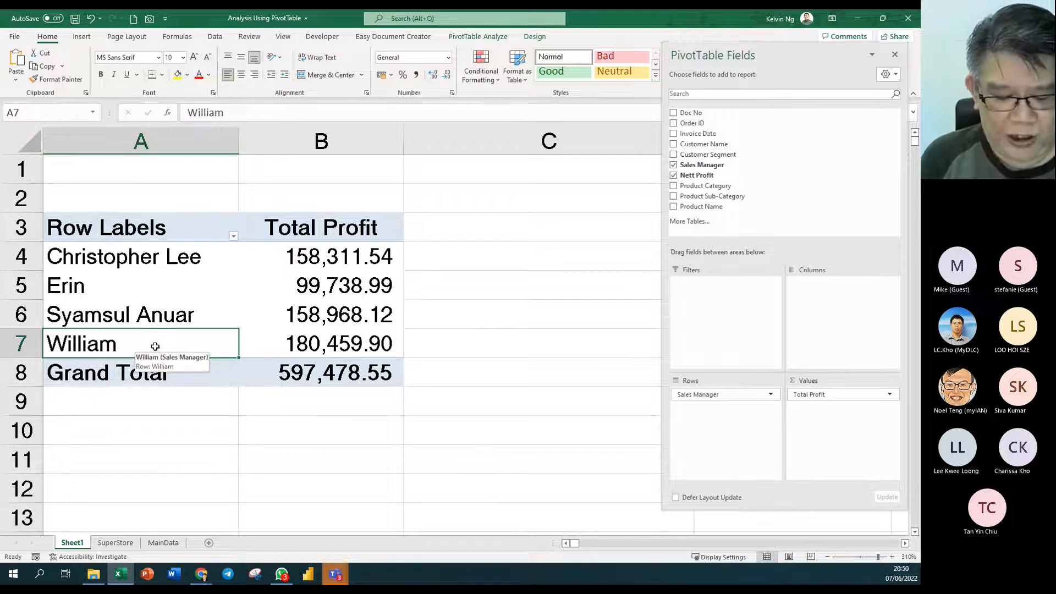
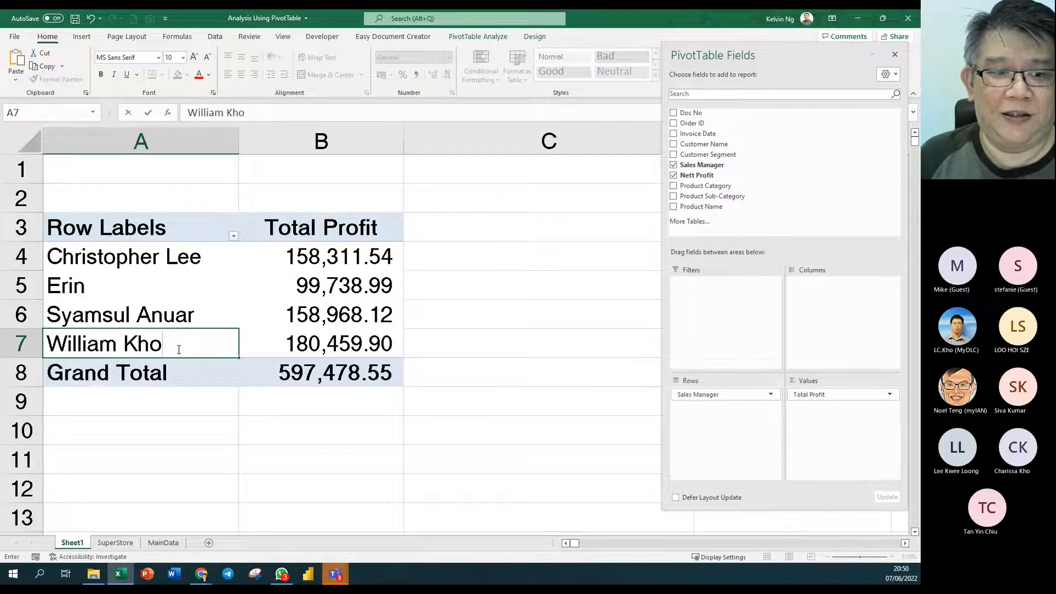
- Abandon that edit and undo the earlier renames, restoring the short manager labels
click(178, 350)
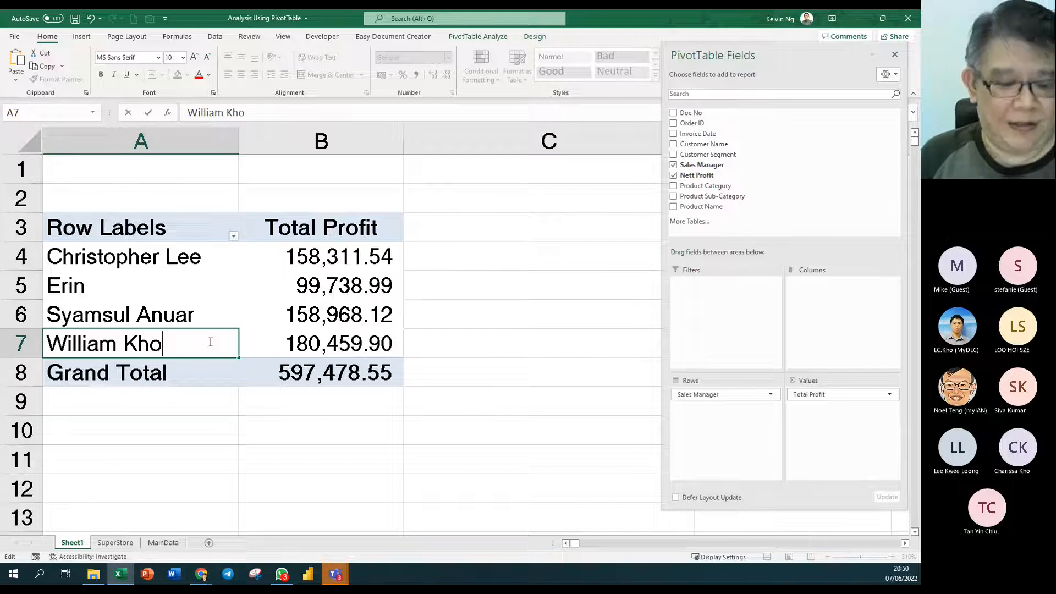
key(ctrl+z)
key(ctrl+z)
key(ctrl+z)
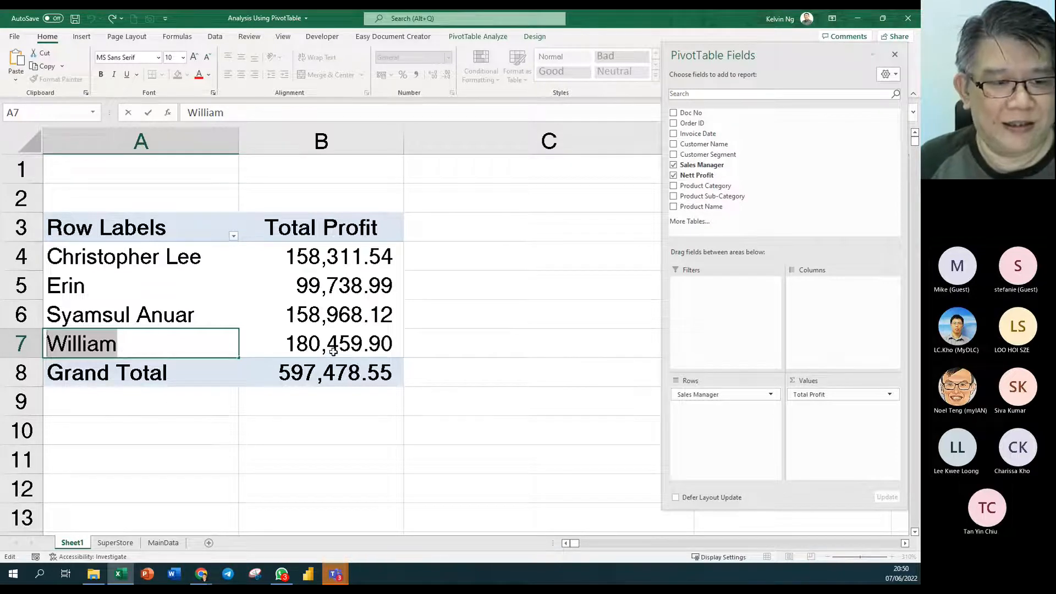
click(333, 352)
key(ctrl+z)
key(ctrl+z)
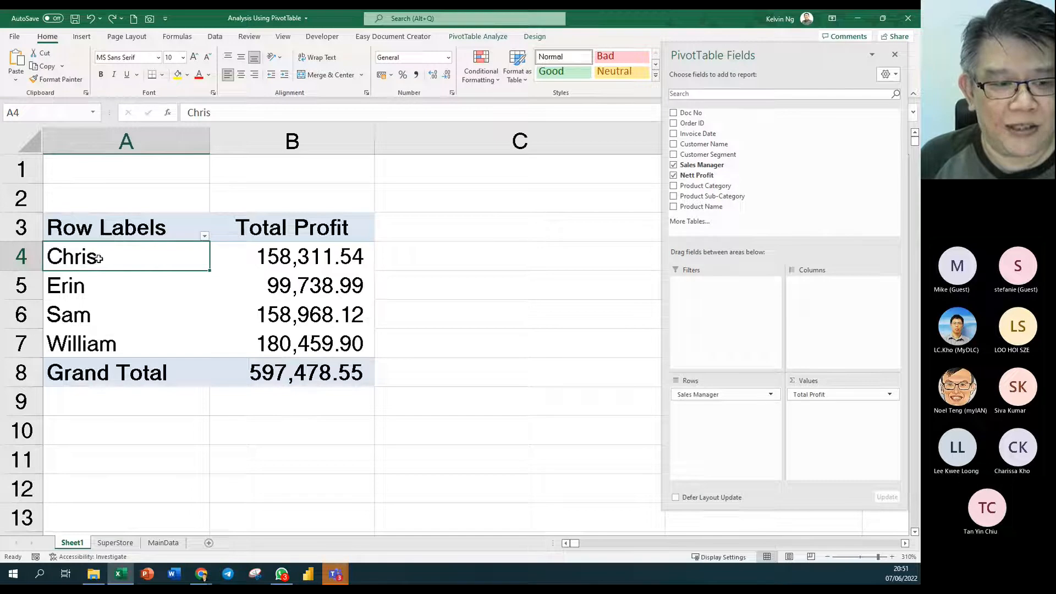
click(136, 227)
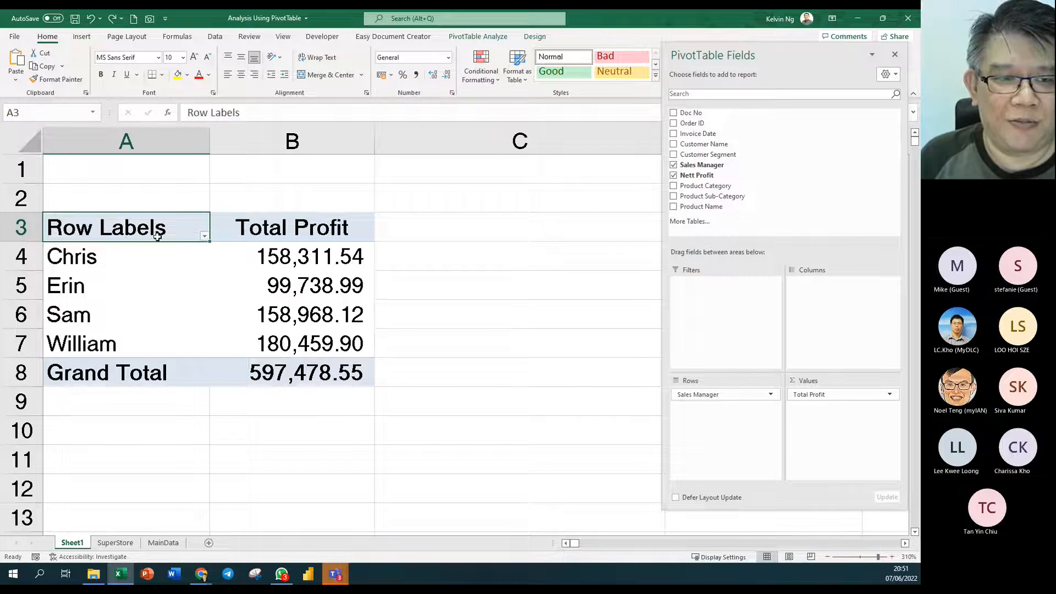
- Toggle the pivot's Field Headers off and back on from PivotTable Analyze
click(478, 36)
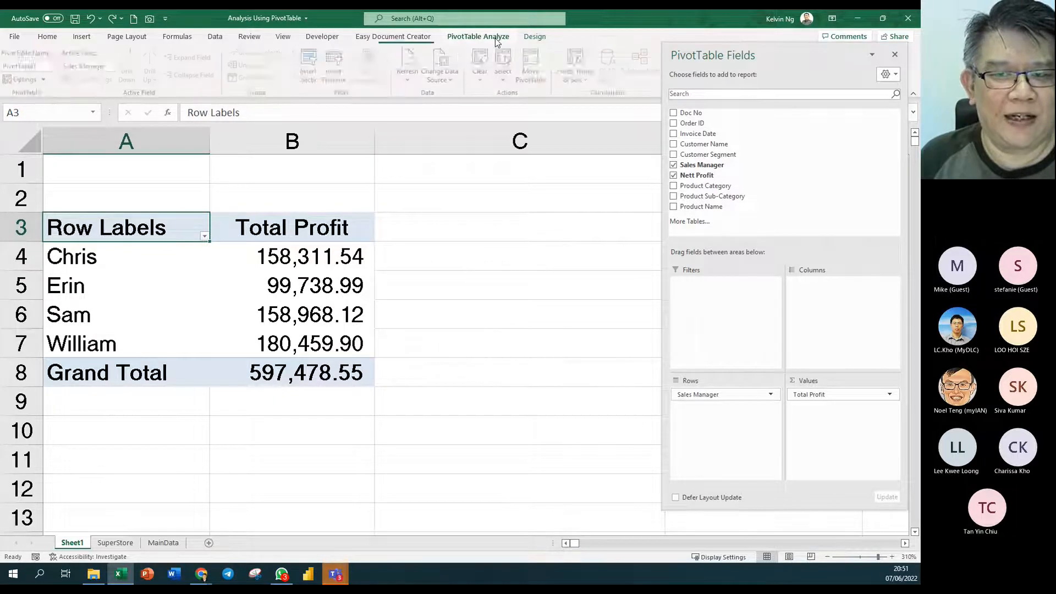
drag(725, 55, 723, 166)
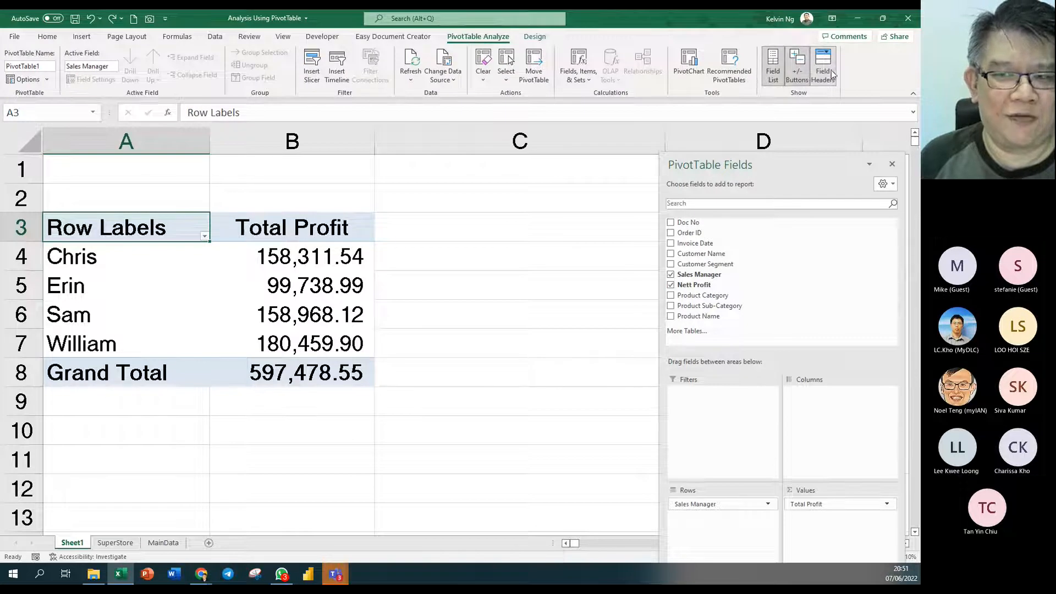
click(831, 64)
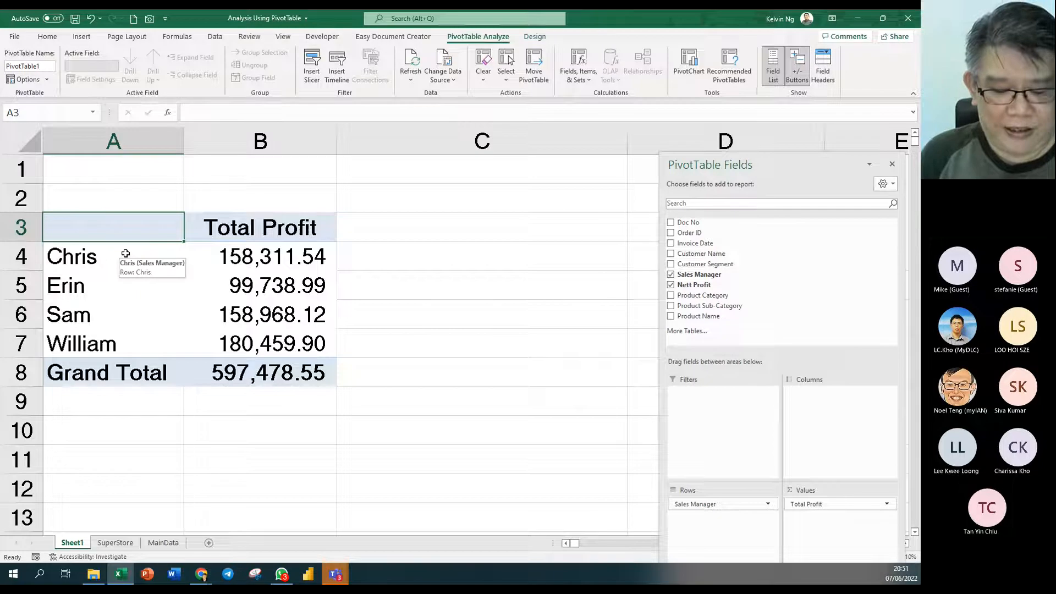
key(s)
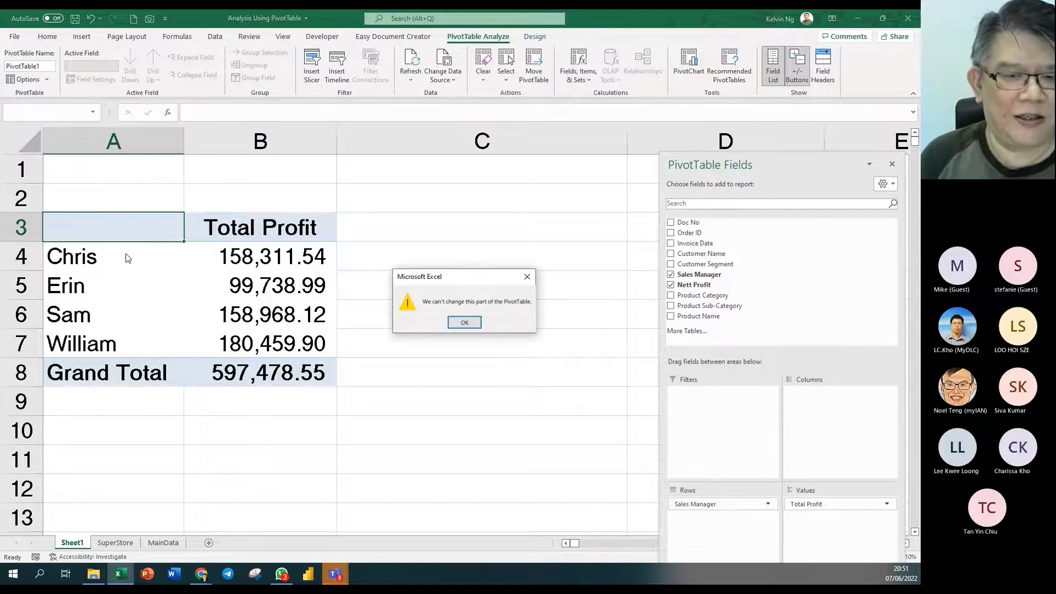
key(Return)
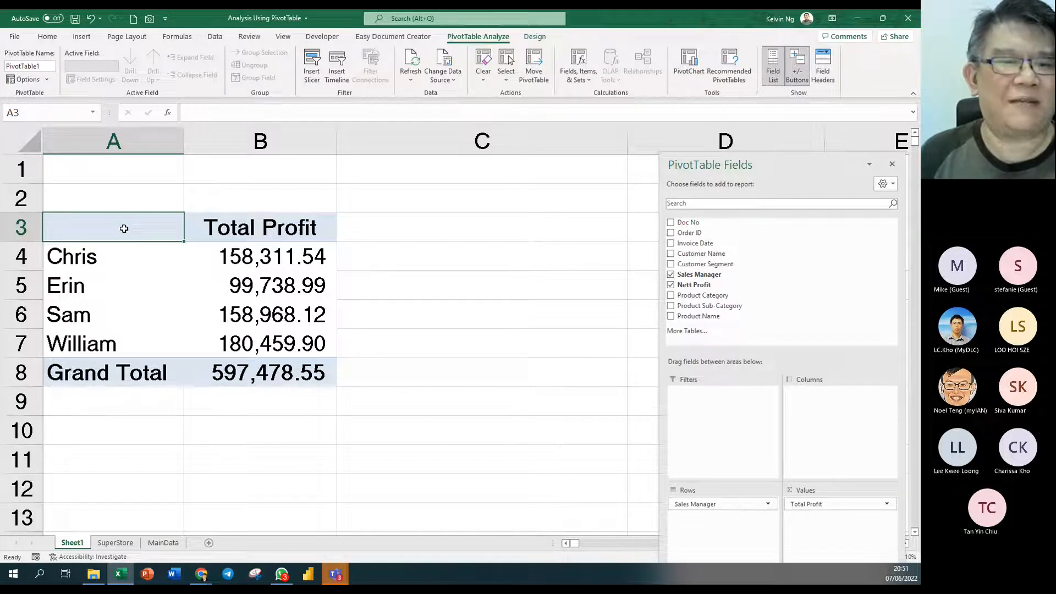
click(832, 71)
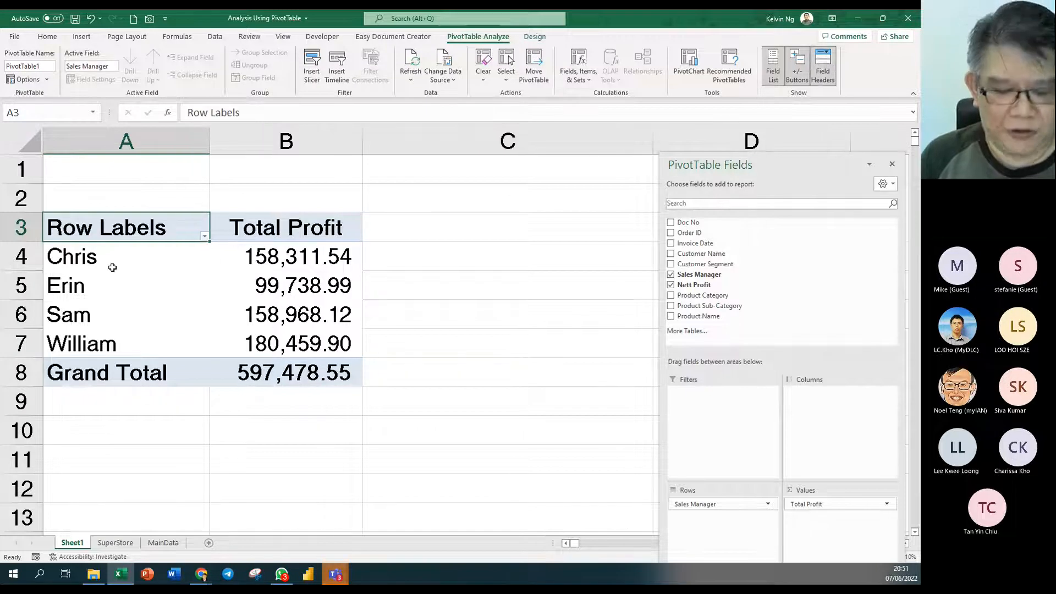
- Replace the Row Labels heading in A3 with 'Managers'
text(Managers)
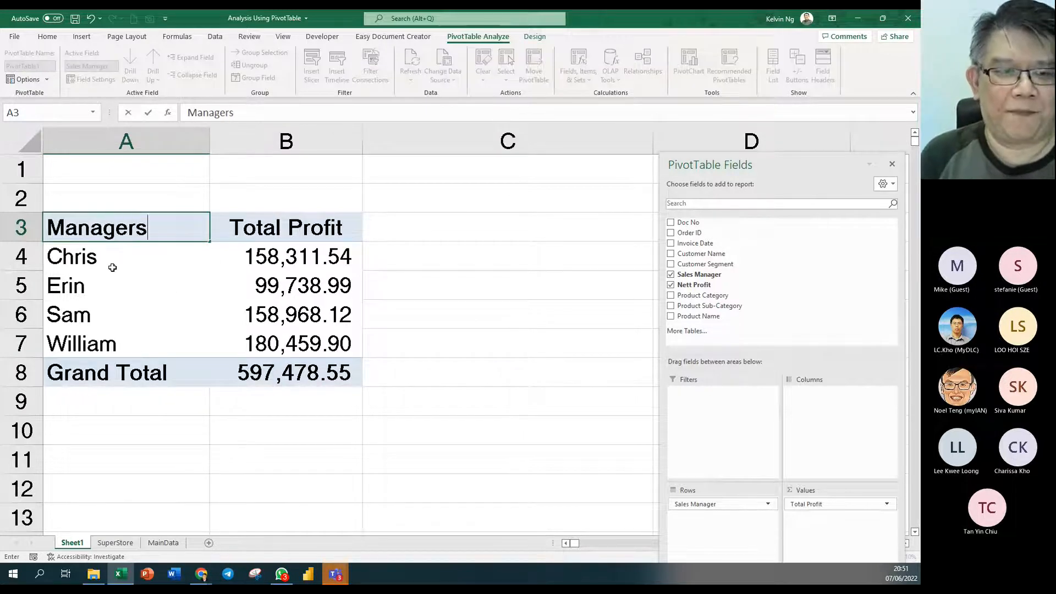
key(Return)
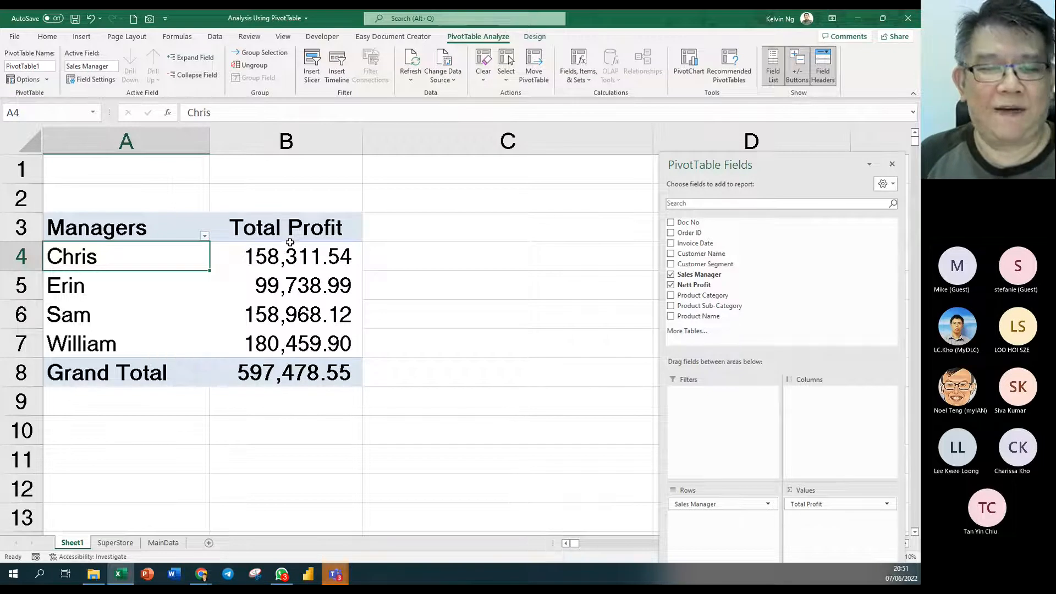
drag(299, 227, 157, 225)
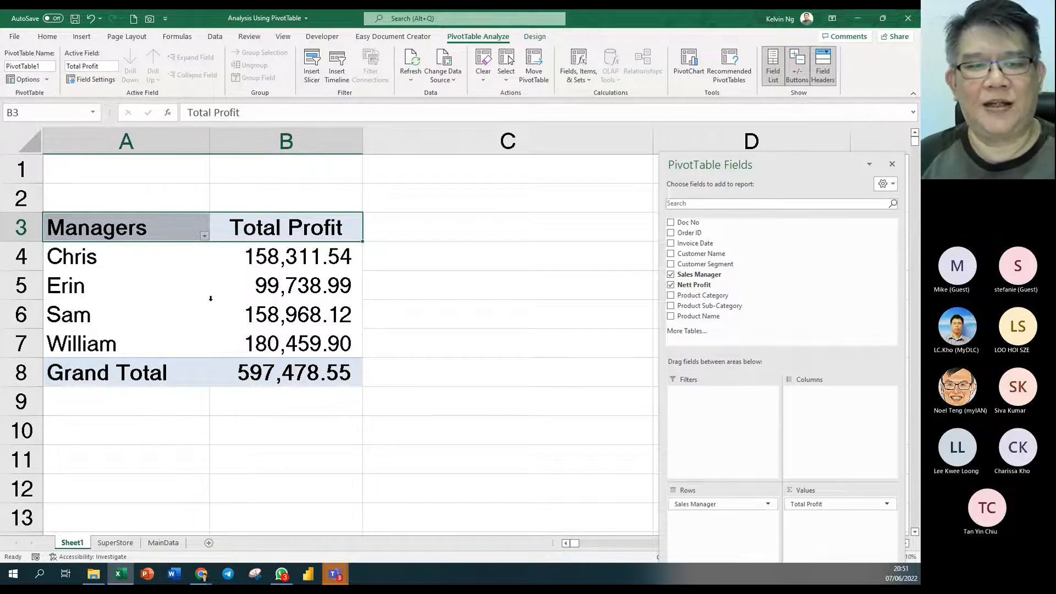
- Add Nett Profit to the Values area as a Sum of Nett Profit field
click(264, 289)
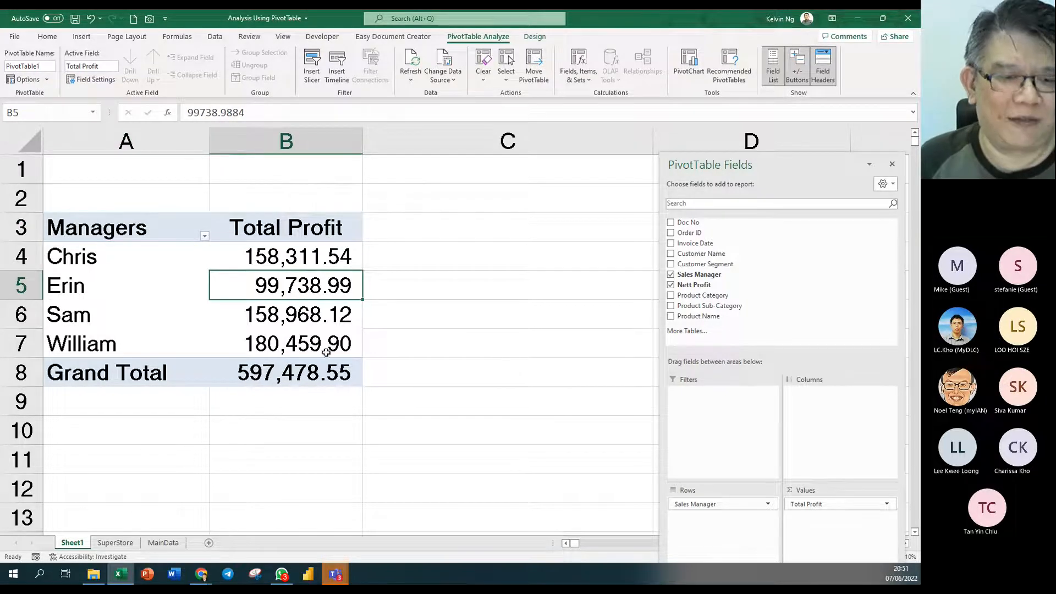
scroll(327, 361, down, 3)
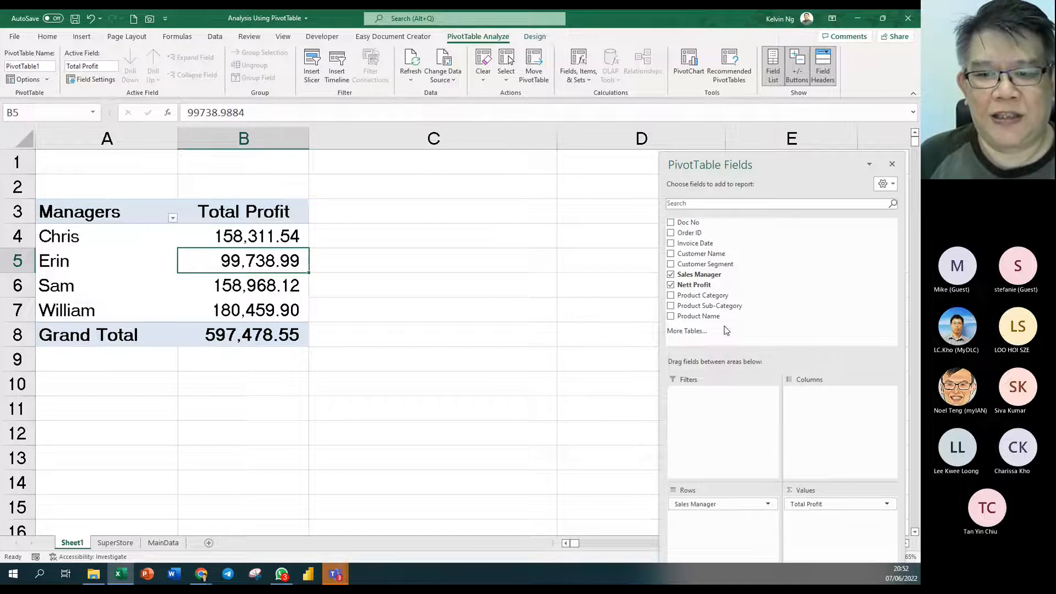
drag(708, 290, 851, 535)
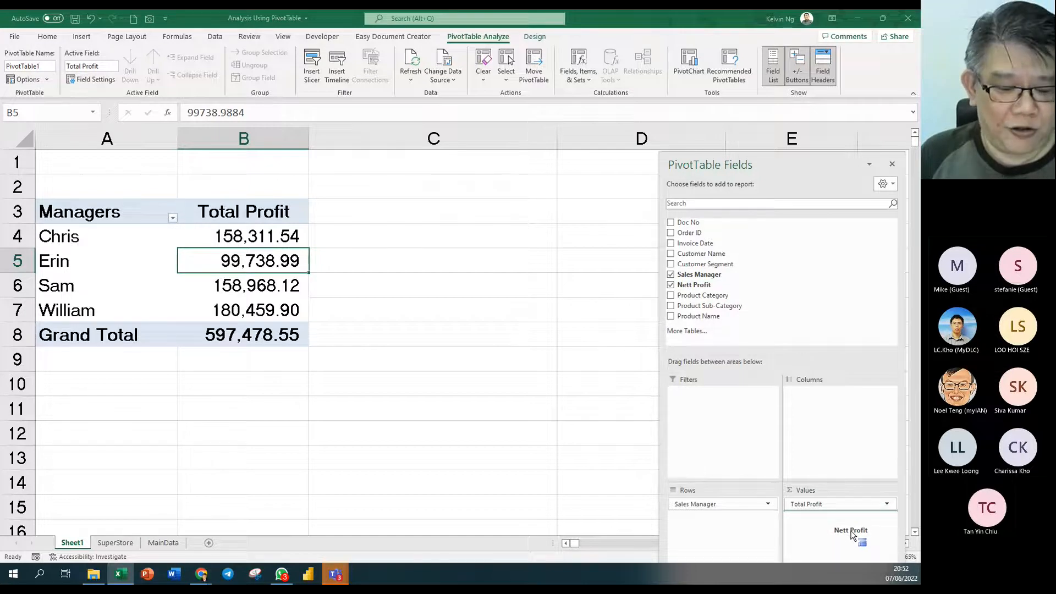
drag(851, 534, 852, 533)
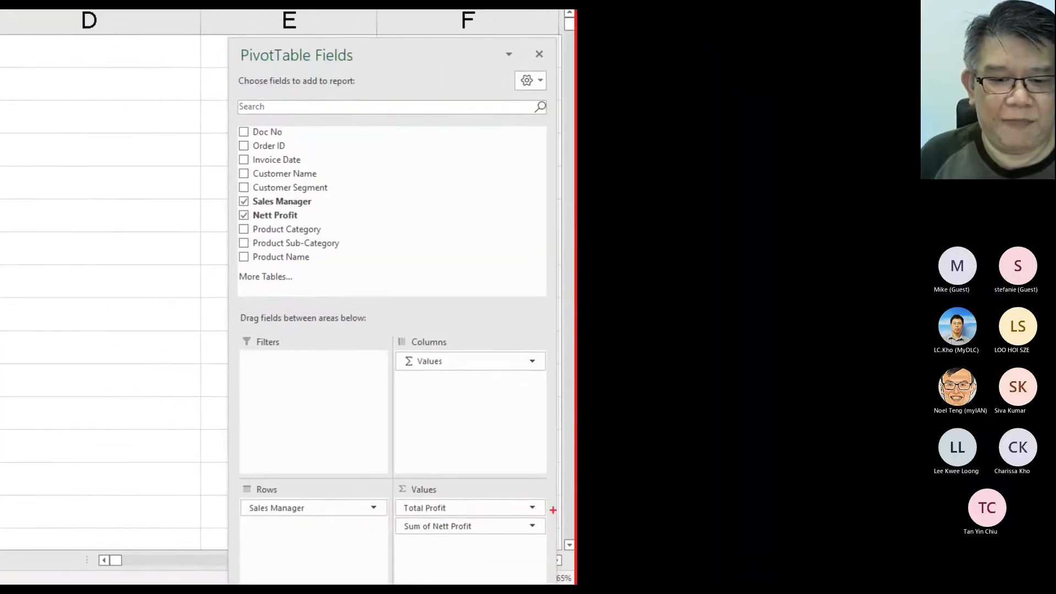
- Rearrange the pivot layout so Total Profit and Sum of Nett Profit stack as rows under each manager
drag(530, 511, 376, 549)
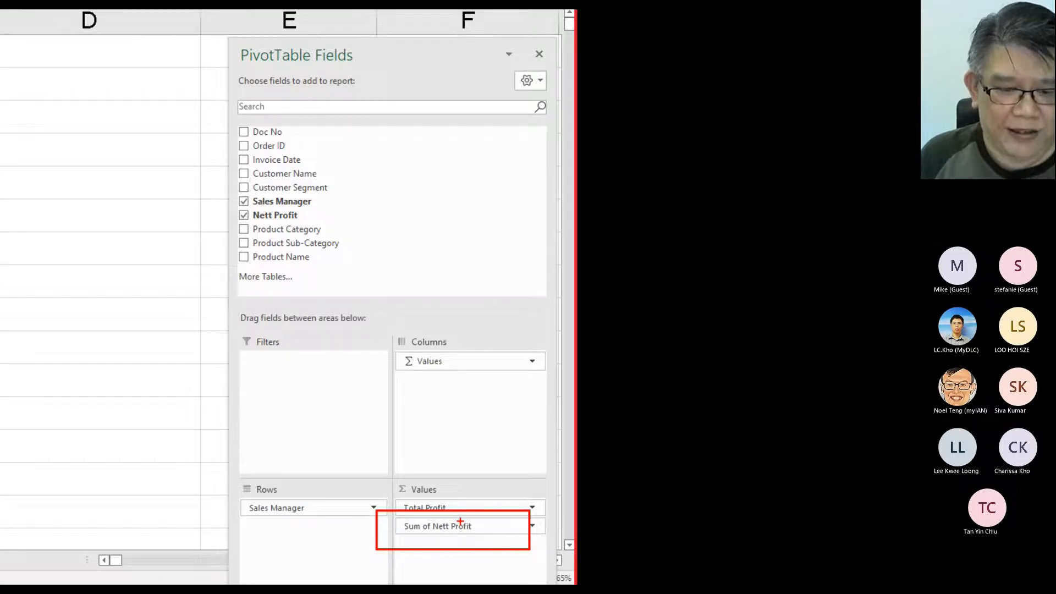
key(e)
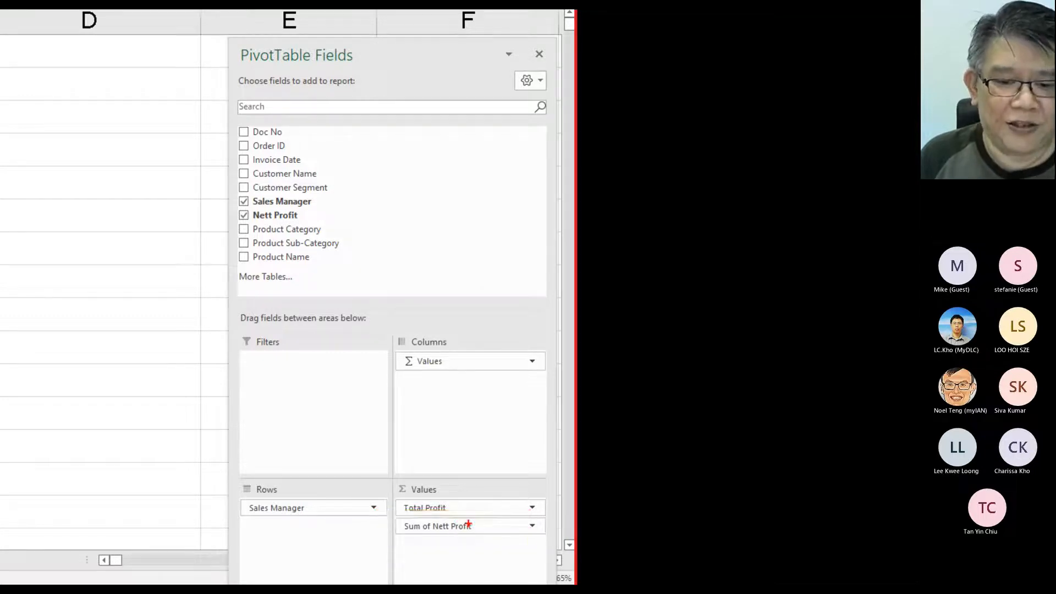
drag(462, 343, 384, 383)
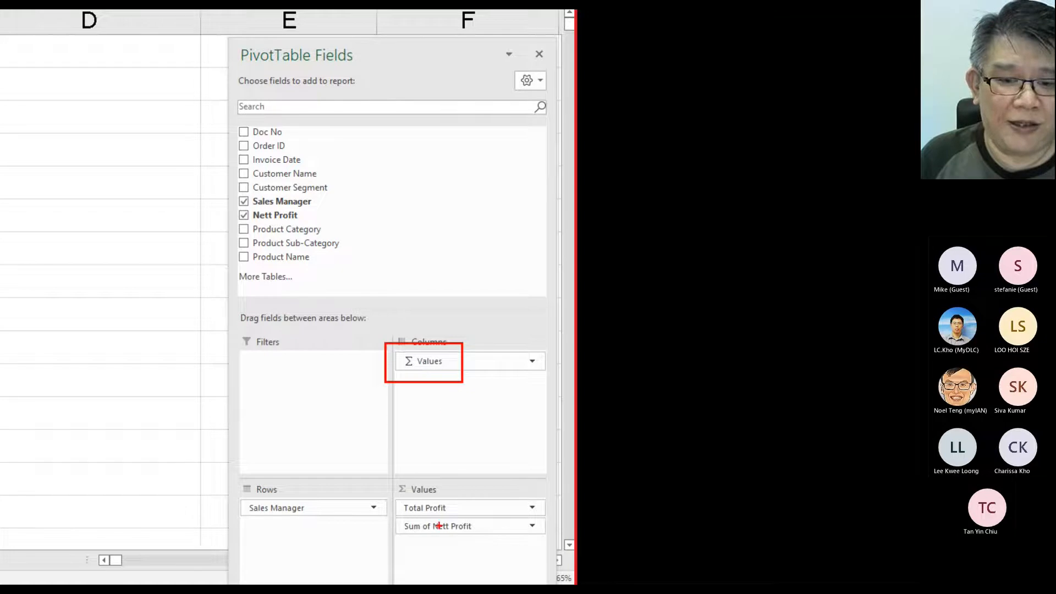
drag(452, 477, 379, 500)
drag(437, 374, 419, 479)
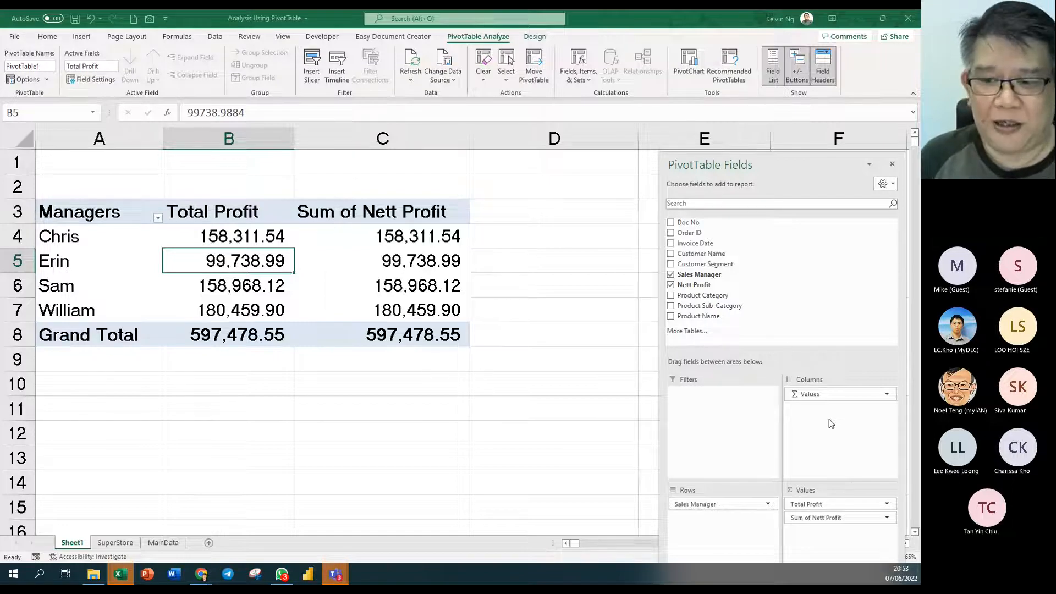
drag(828, 397, 732, 519)
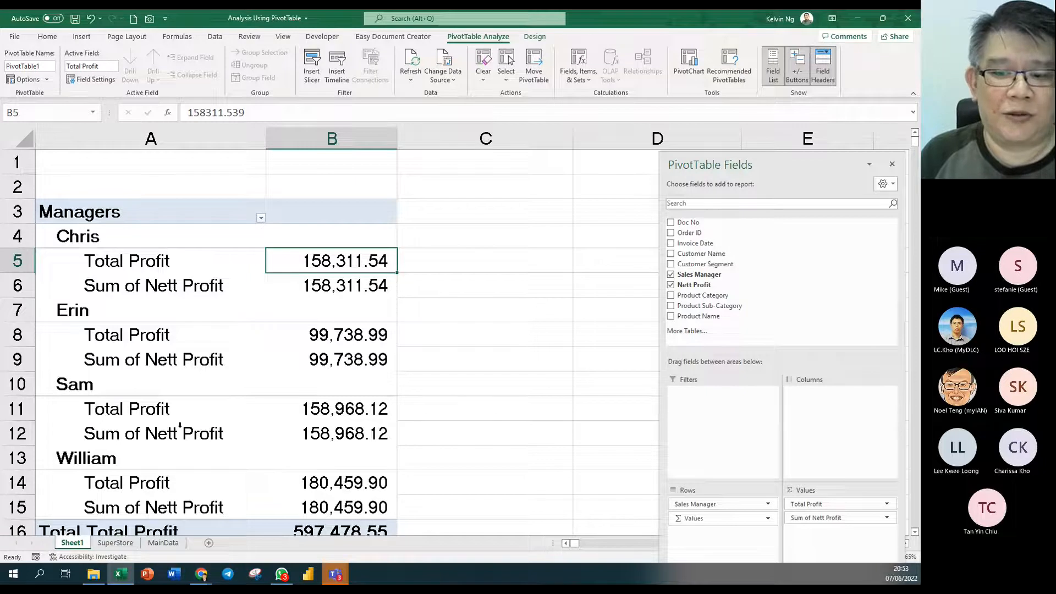
- Move Σ Values to Columns so Total Profit and Sum of Nett Profit sit side by side
drag(694, 518, 850, 402)
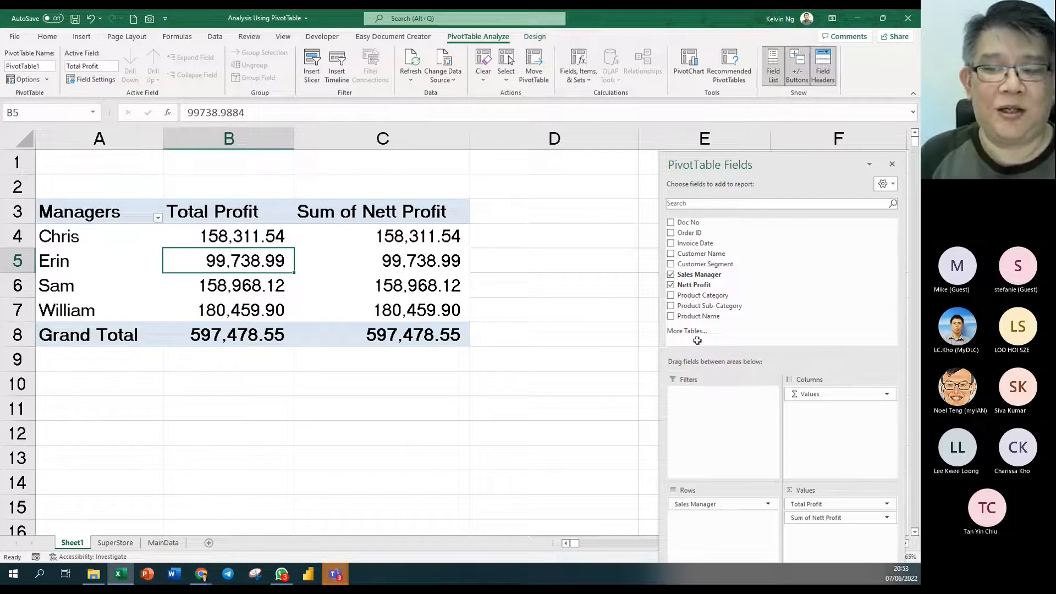
drag(844, 395, 726, 521)
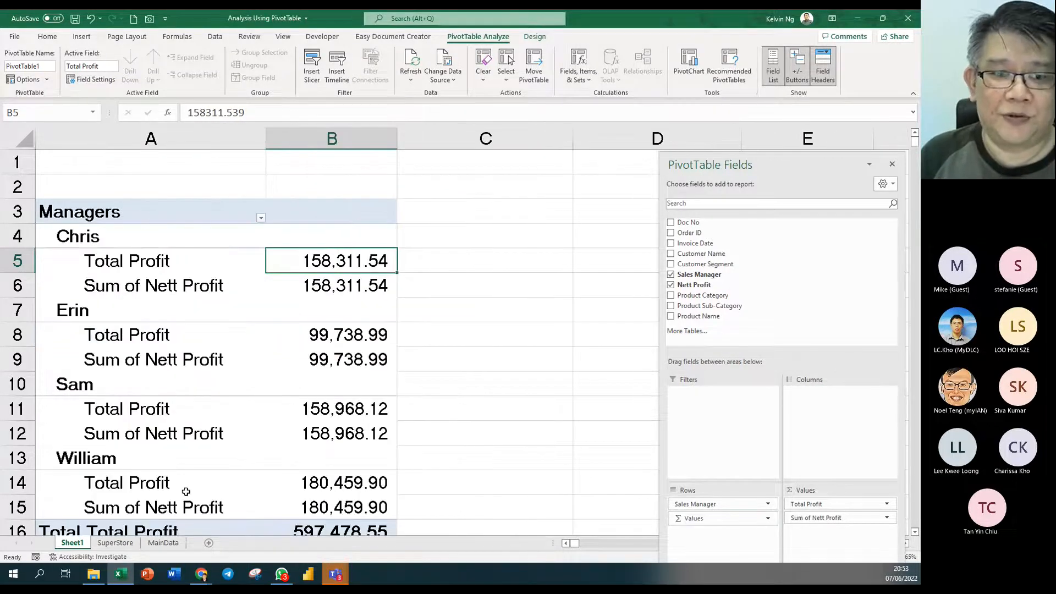
drag(729, 522, 821, 424)
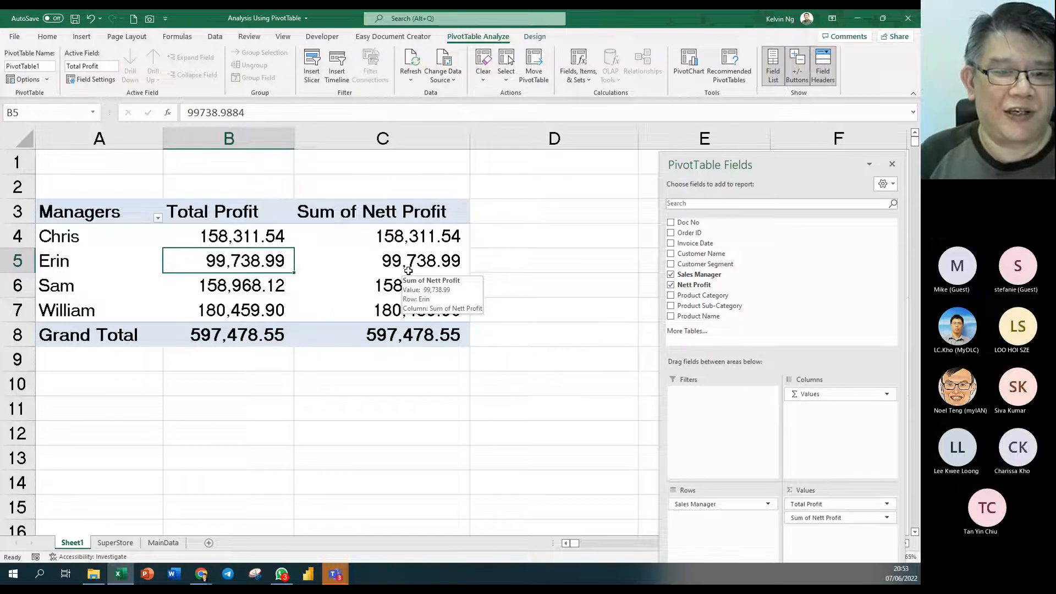
click(367, 211)
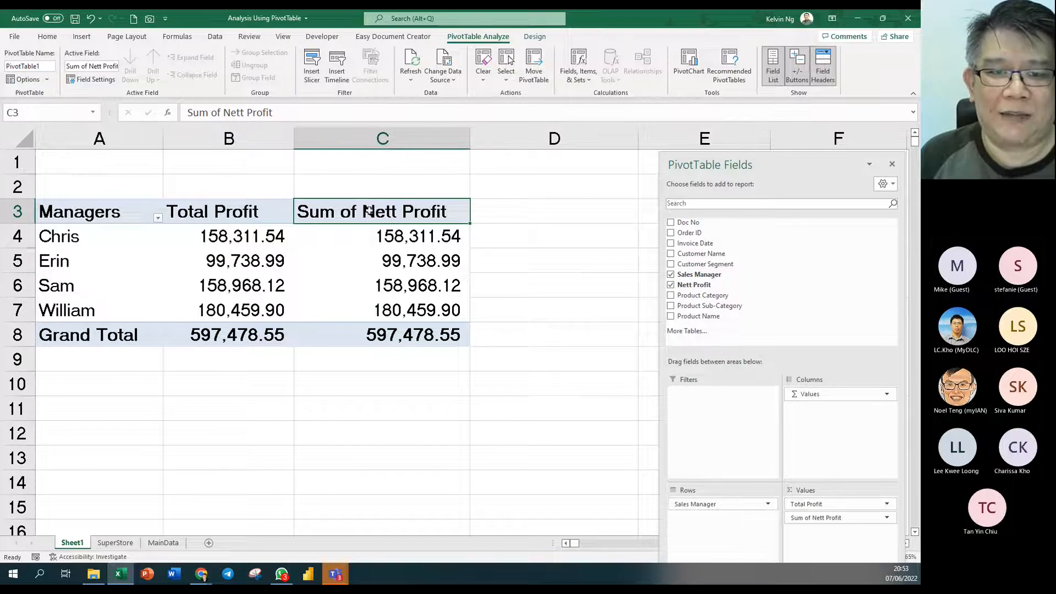
- Change the Sum of Nett Profit field to summarize by Average and rename it 'Avg Profit'
double_click(370, 212)
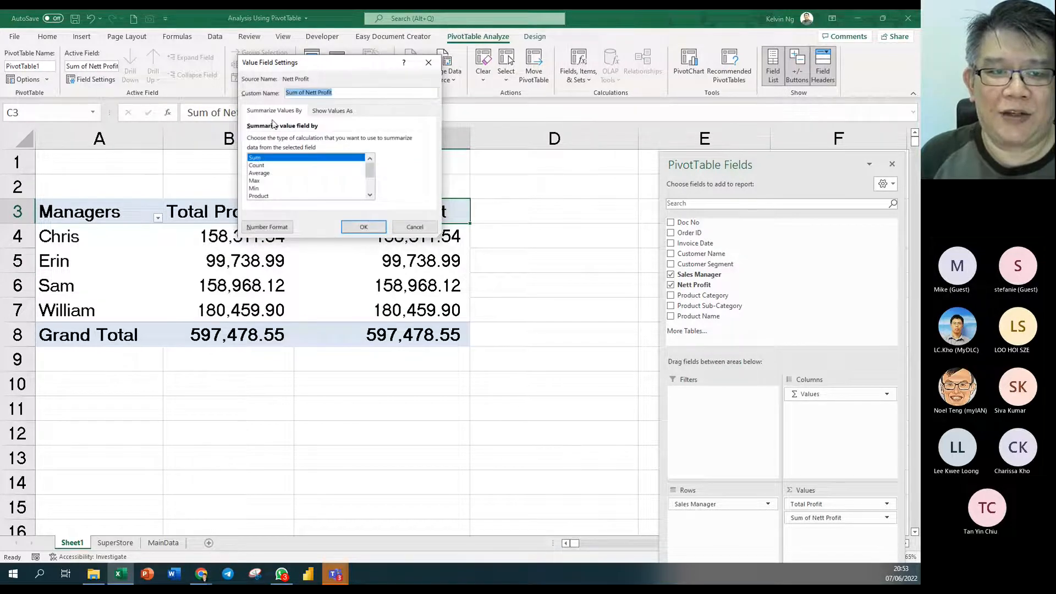
drag(290, 66, 471, 238)
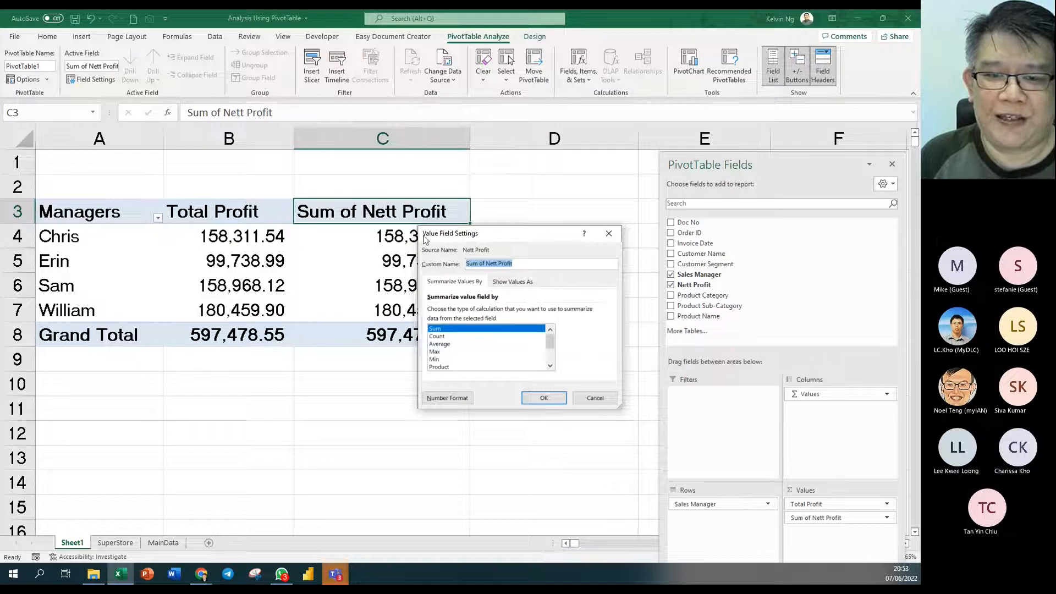
click(446, 344)
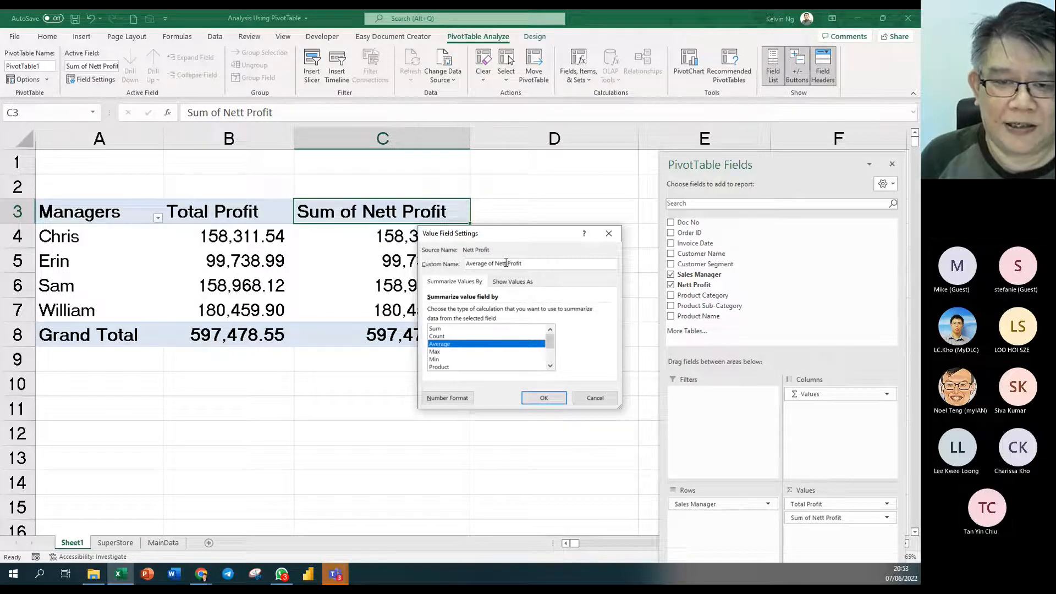
drag(507, 263, 476, 265)
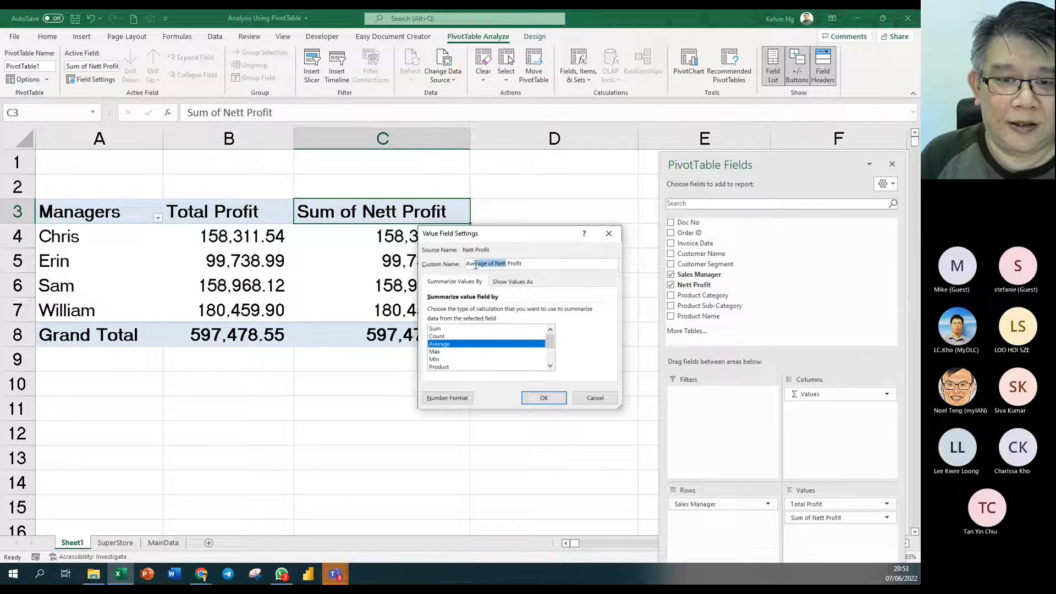
key(BackSpace)
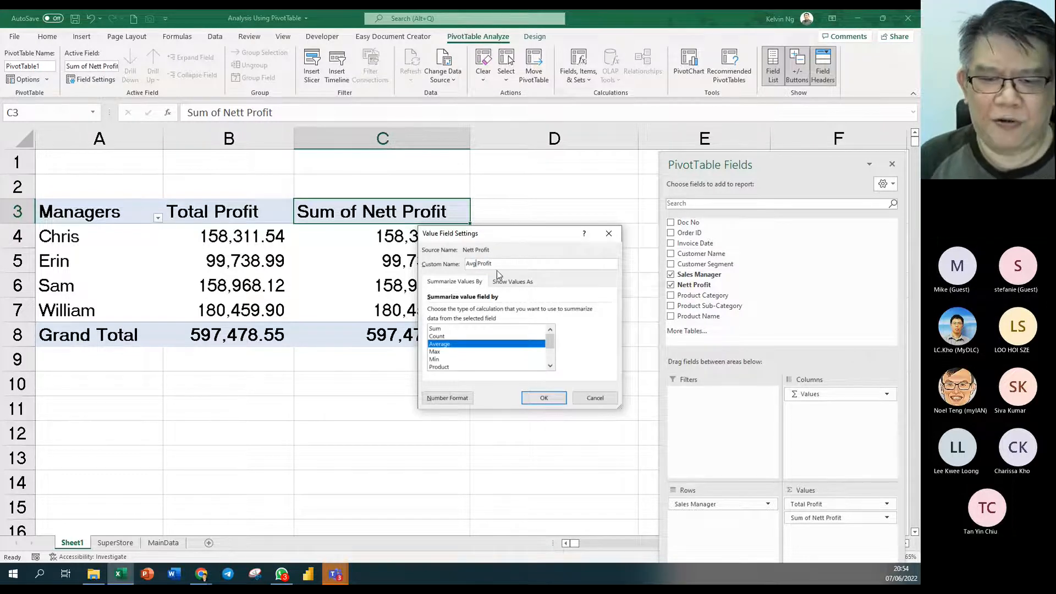
click(543, 399)
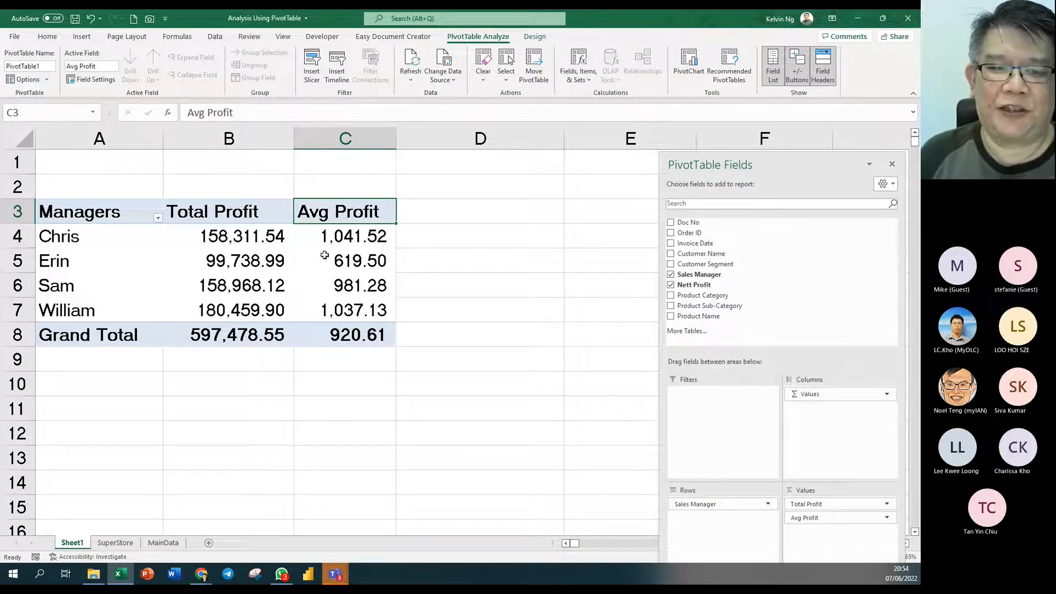
scroll(329, 291, down, 2)
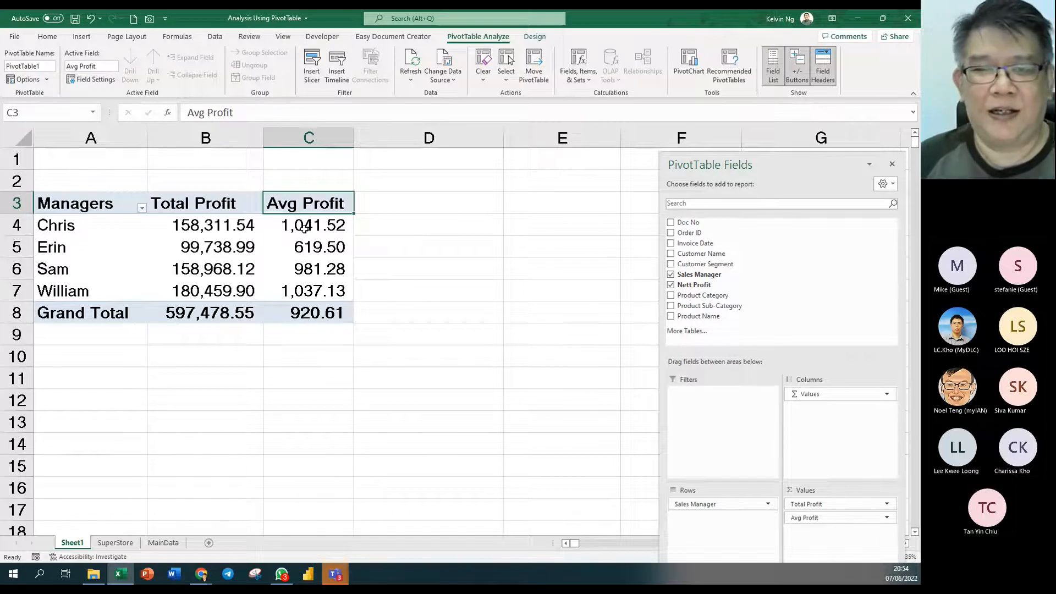
mouse_move(304, 228)
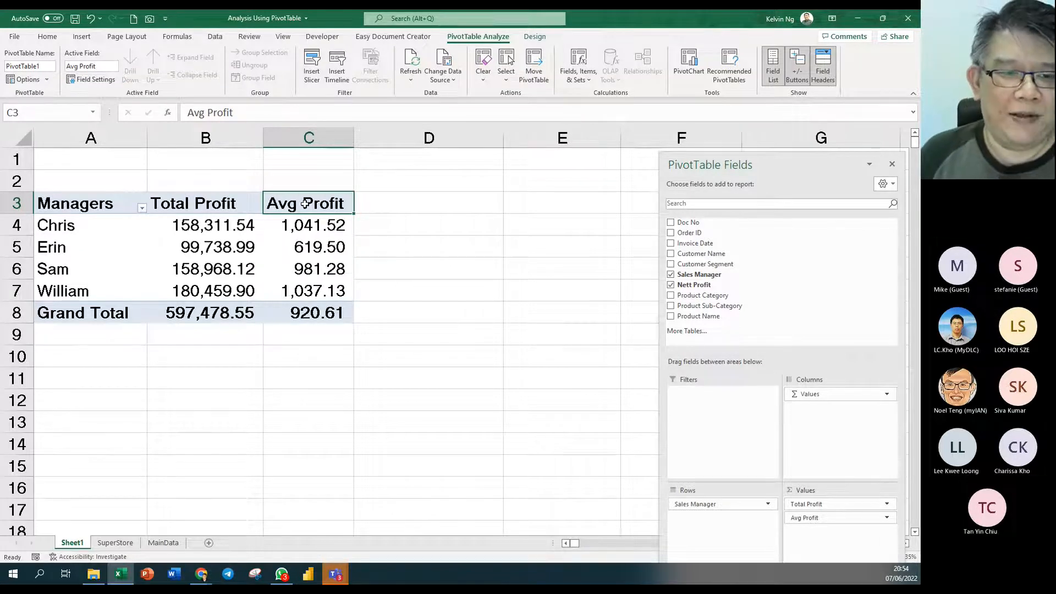
click(94, 222)
drag(93, 222, 89, 316)
click(221, 257)
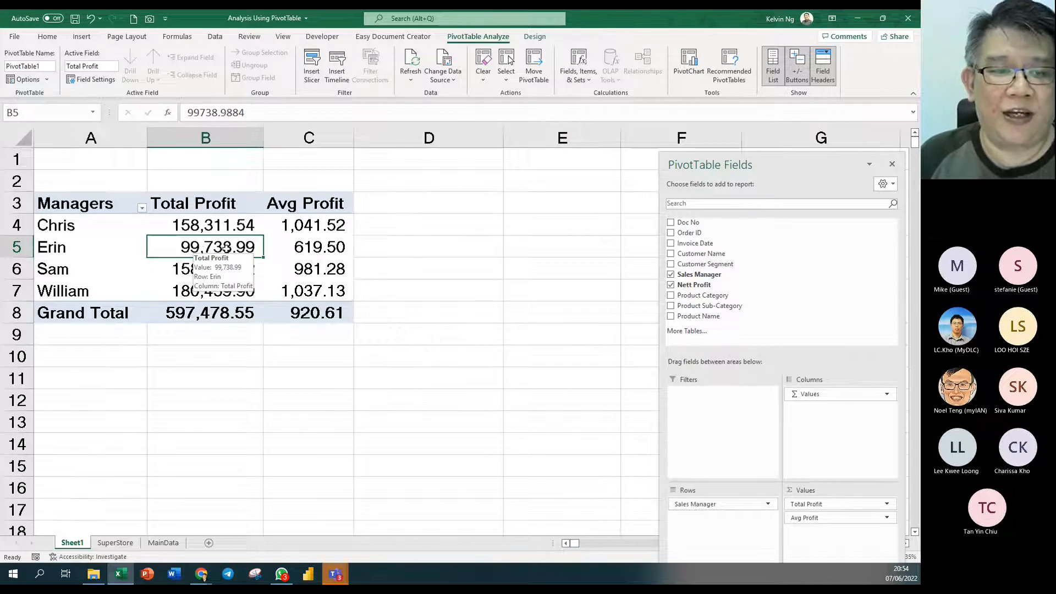
- Drill into Erin's Total Profit records, delete the resulting Sheet2, then try clearing B5
double_click(201, 249)
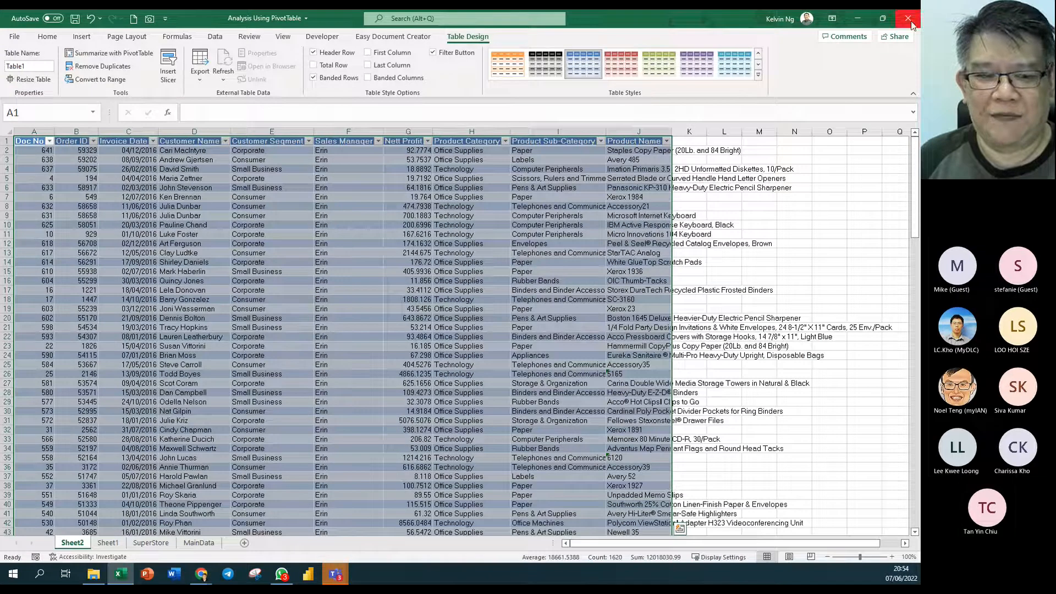
right_click(77, 543)
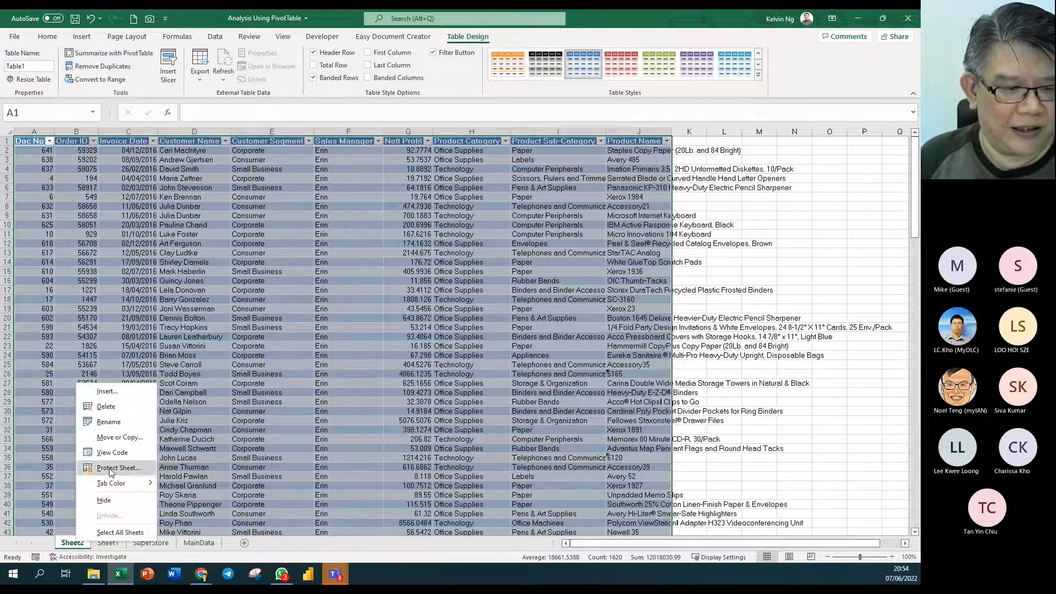
click(113, 407)
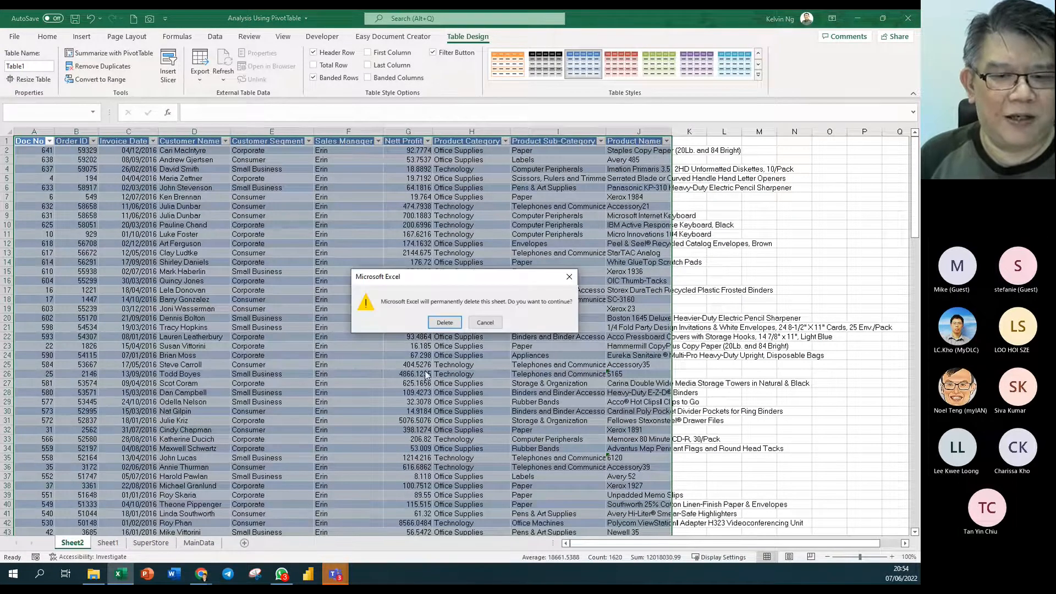
click(445, 322)
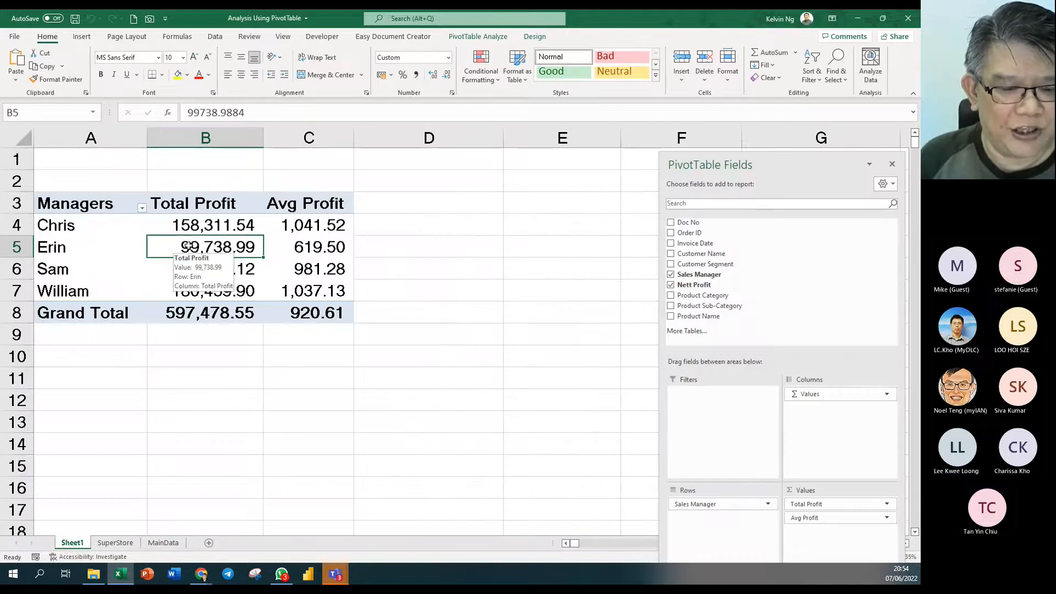
key(Delete)
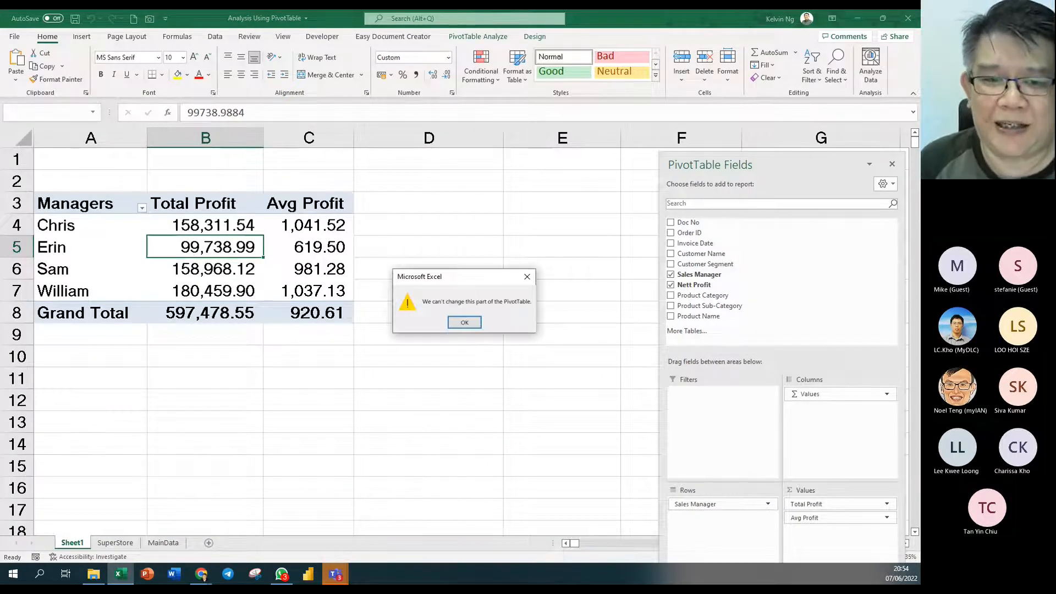
- Dismiss the can't-change PivotTable warning, then review the B4:C8 values and select Chris
drag(464, 283, 436, 203)
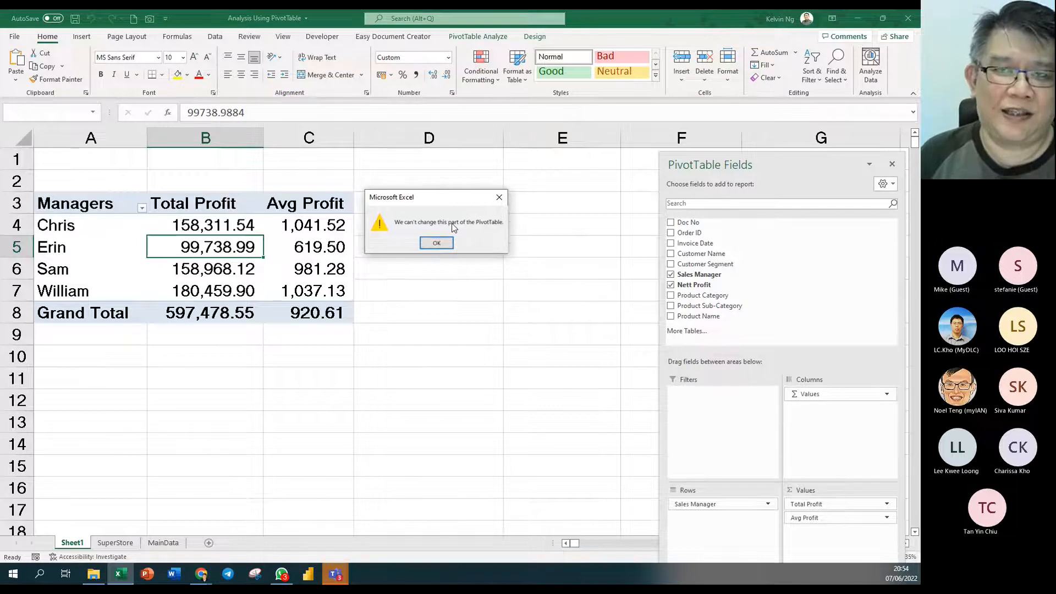
click(434, 242)
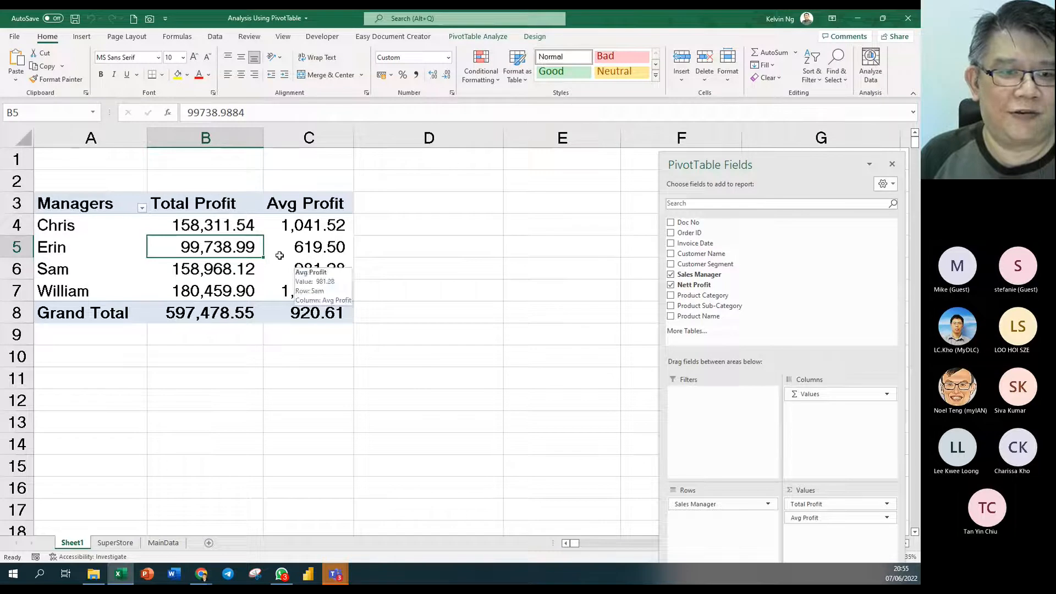
drag(227, 225, 295, 307)
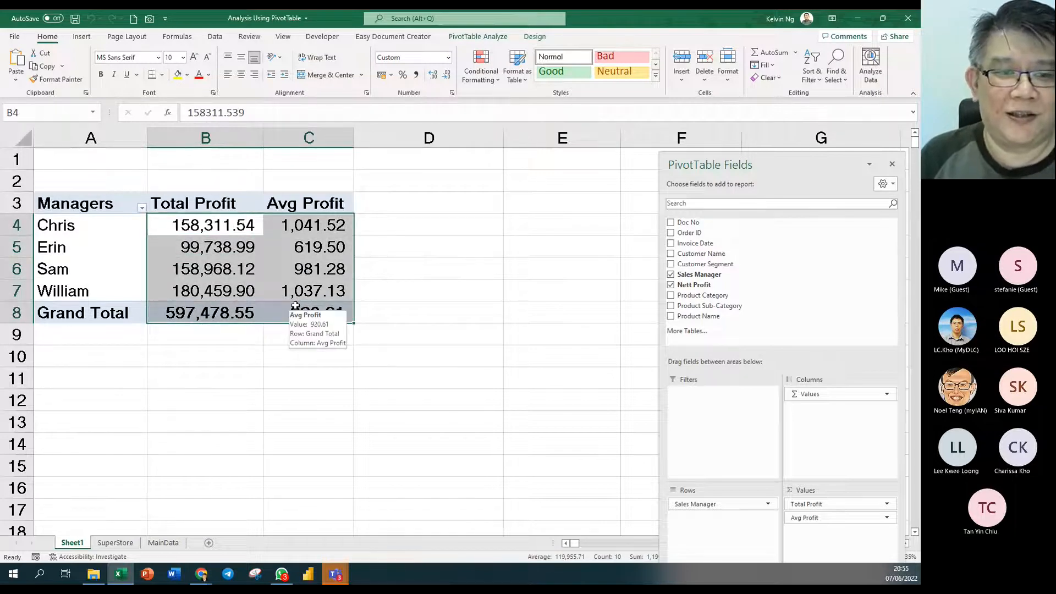
click(196, 251)
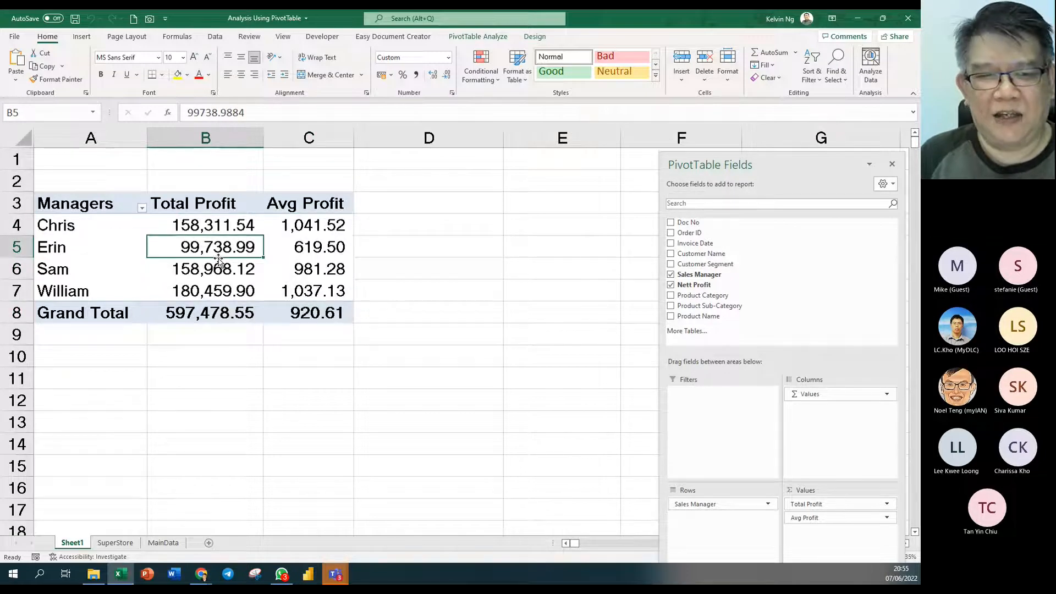
drag(226, 227, 224, 288)
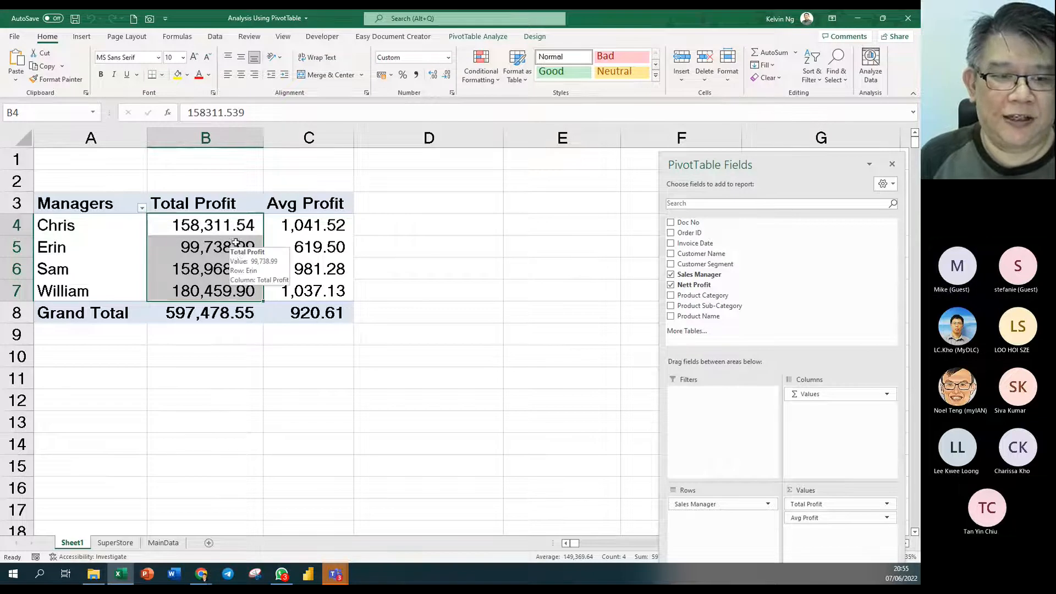
click(209, 248)
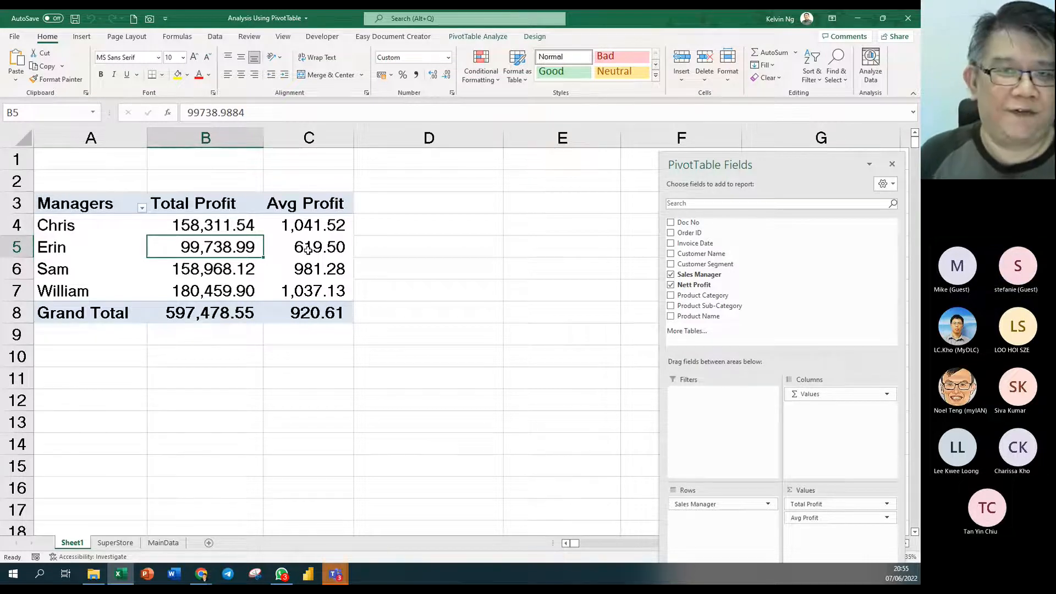
mouse_move(307, 249)
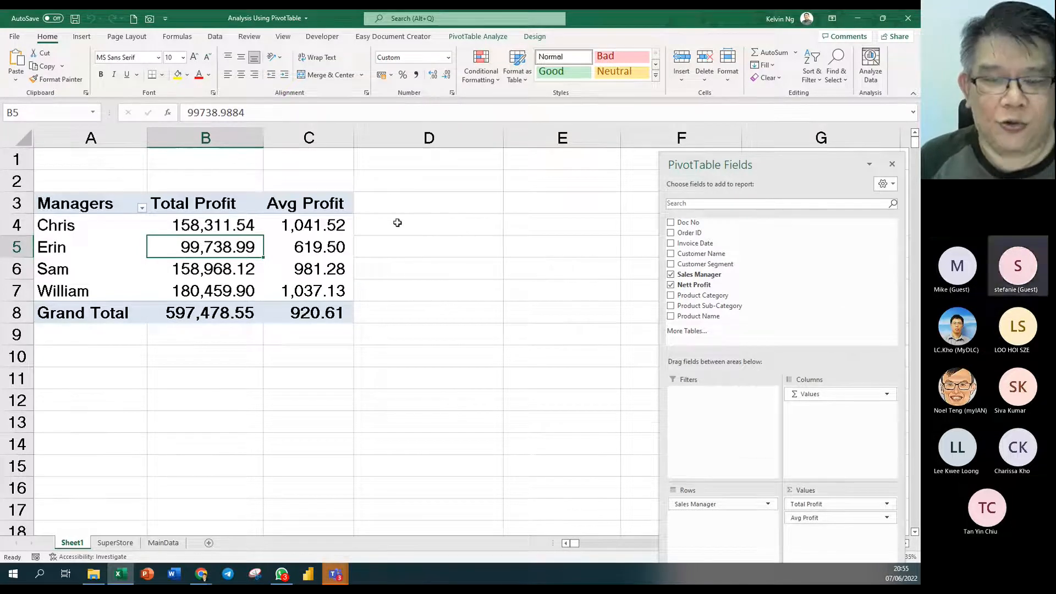
click(116, 229)
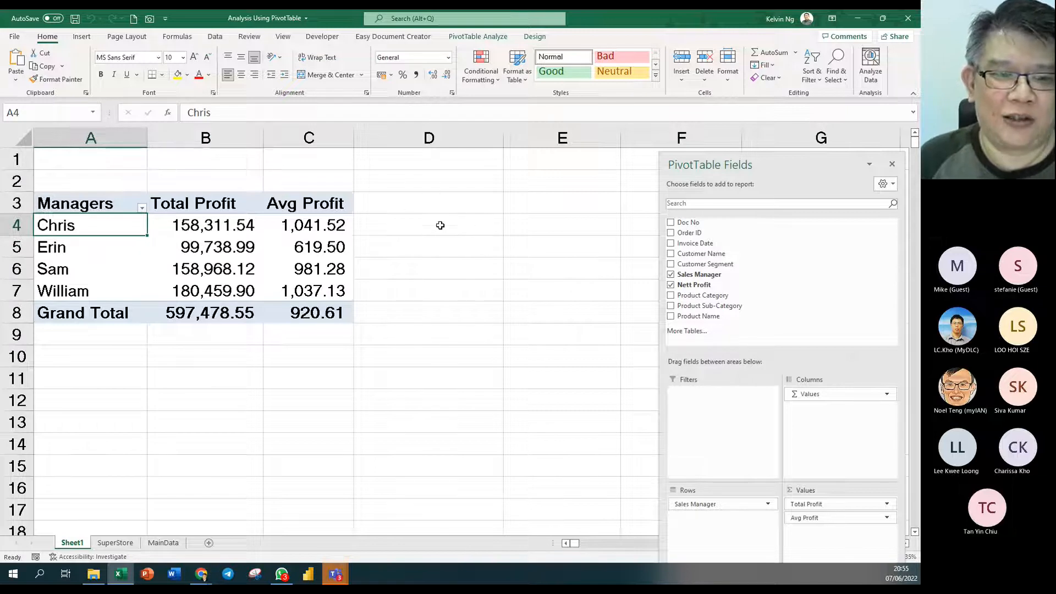
- Compare the SuperStore data with the Sheet1 pivot, checking Sam's Avg Profit and Chris's records
click(114, 542)
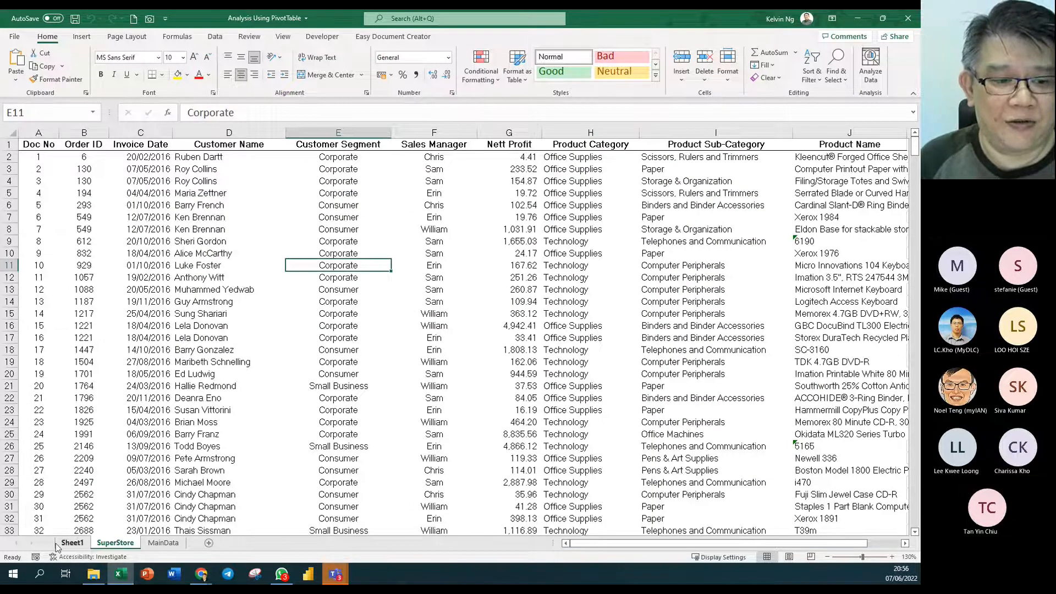
click(72, 543)
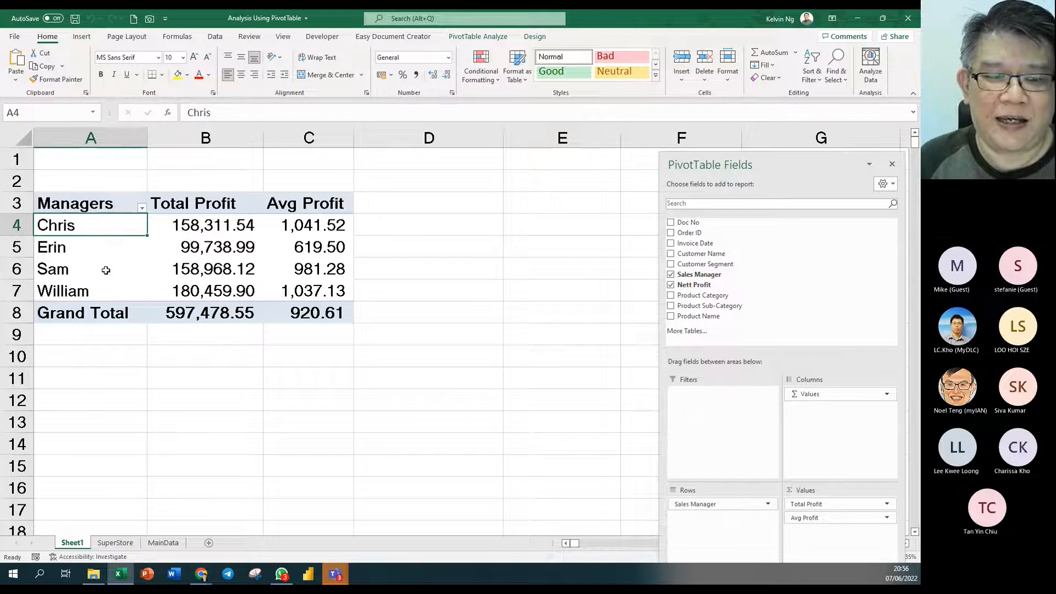
click(315, 259)
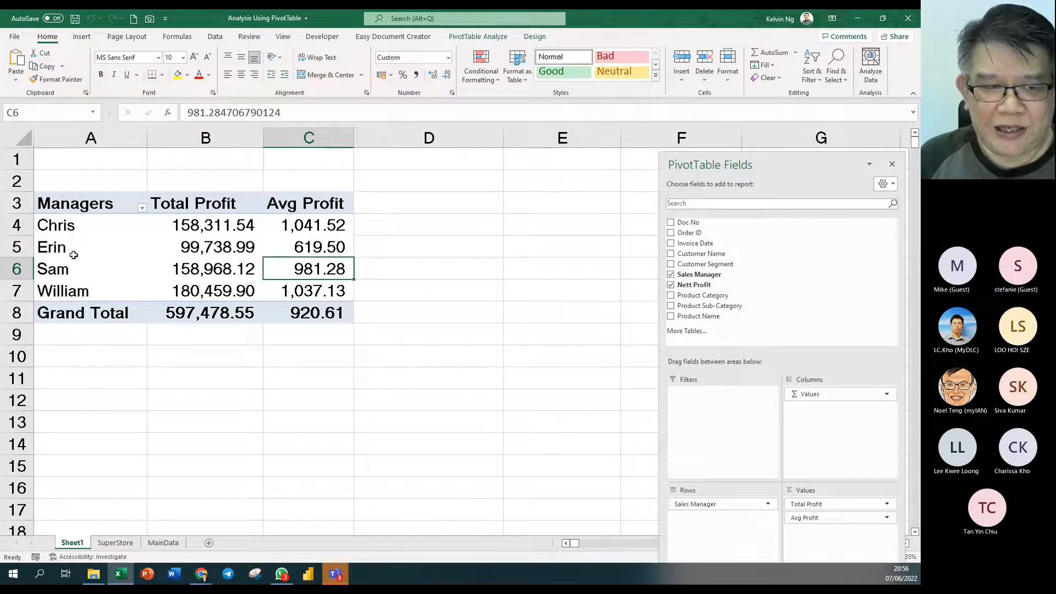
click(117, 542)
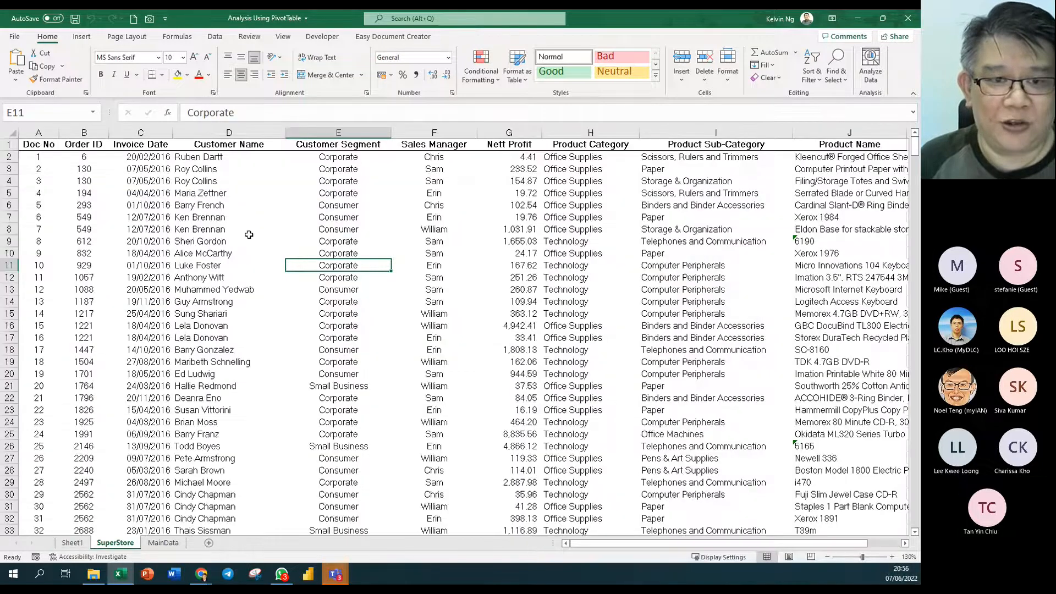
click(434, 158)
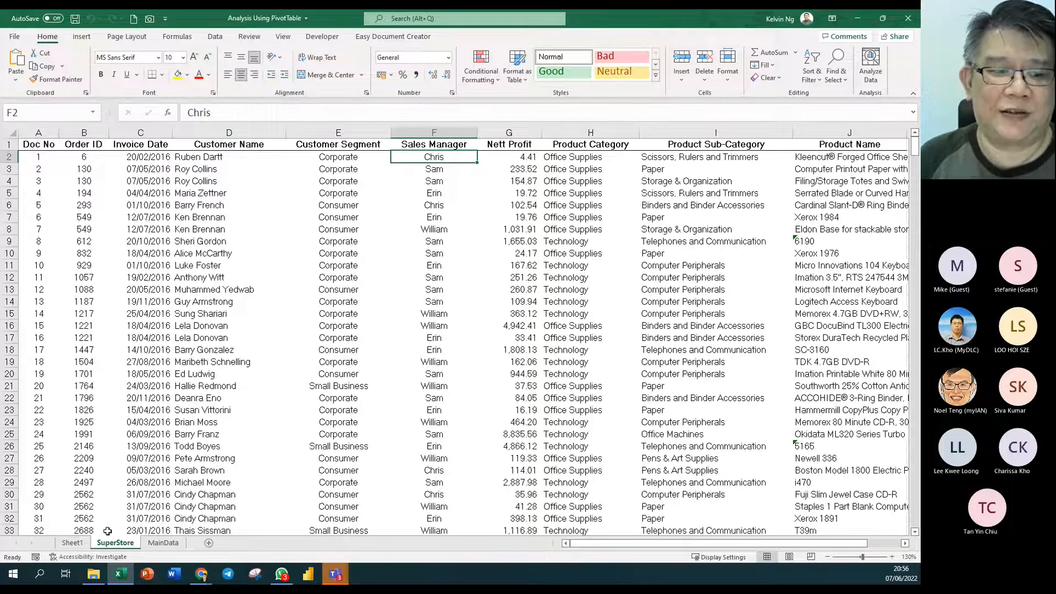
click(75, 543)
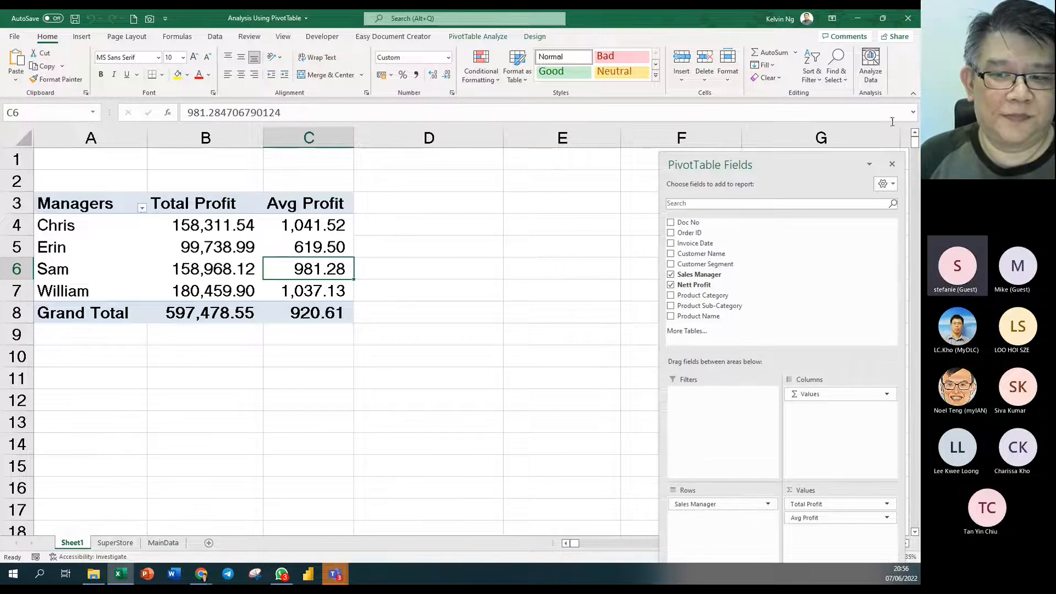
- Float the field list and add Order ID to Values as Sum of Order ID
drag(797, 164, 617, 51)
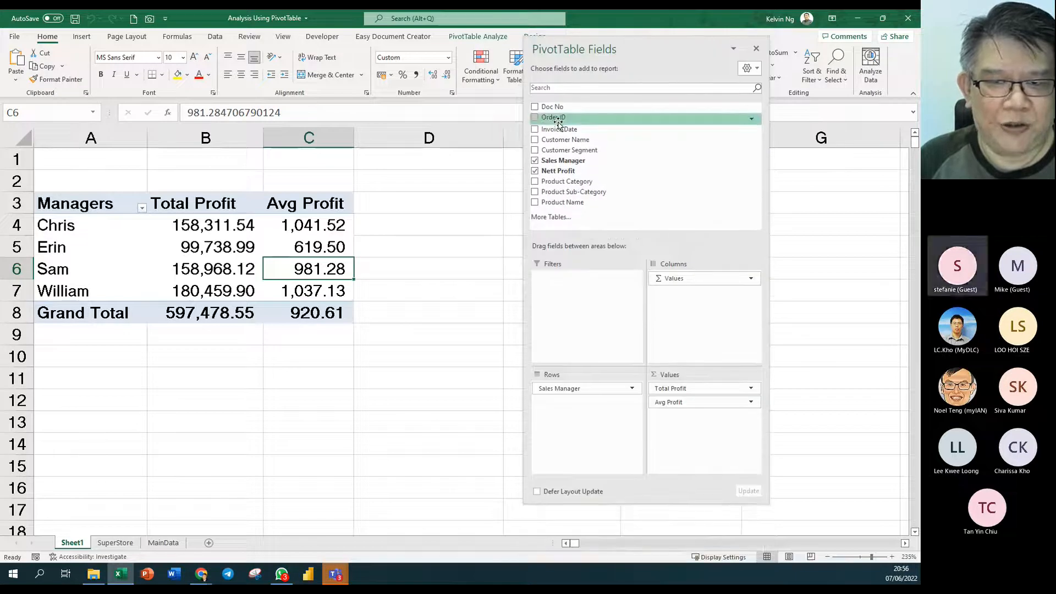
drag(558, 123, 694, 440)
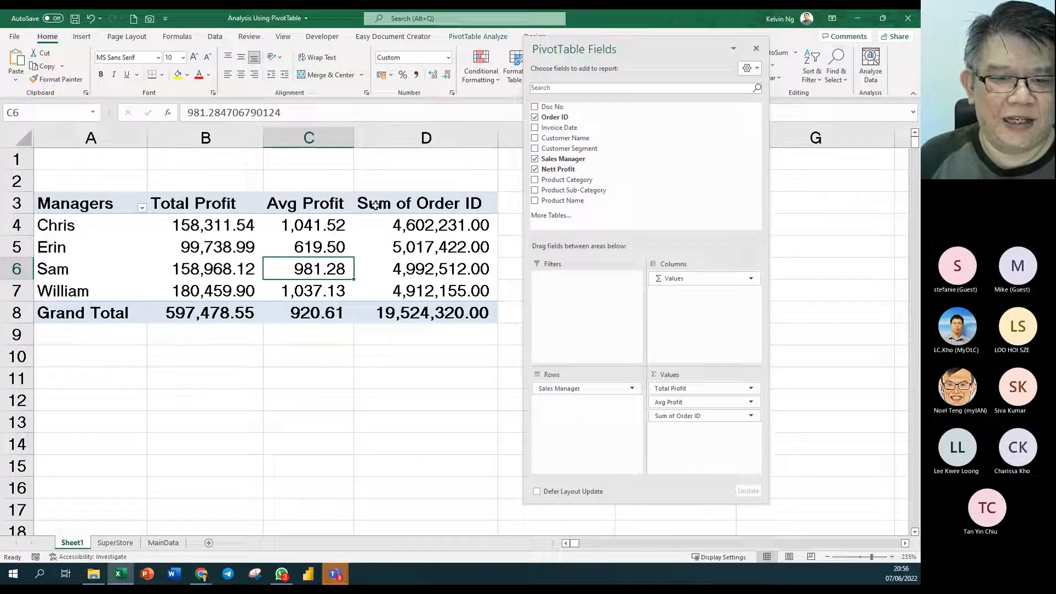
drag(586, 49, 705, 53)
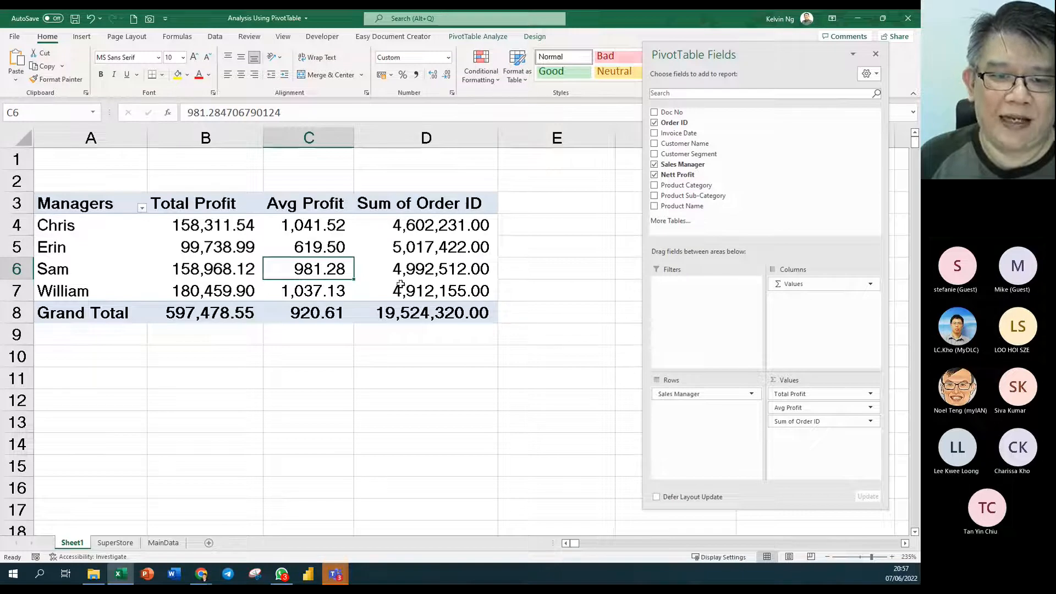
- Summarize Order ID by Count and rename its heading 'No of Order'
right_click(395, 250)
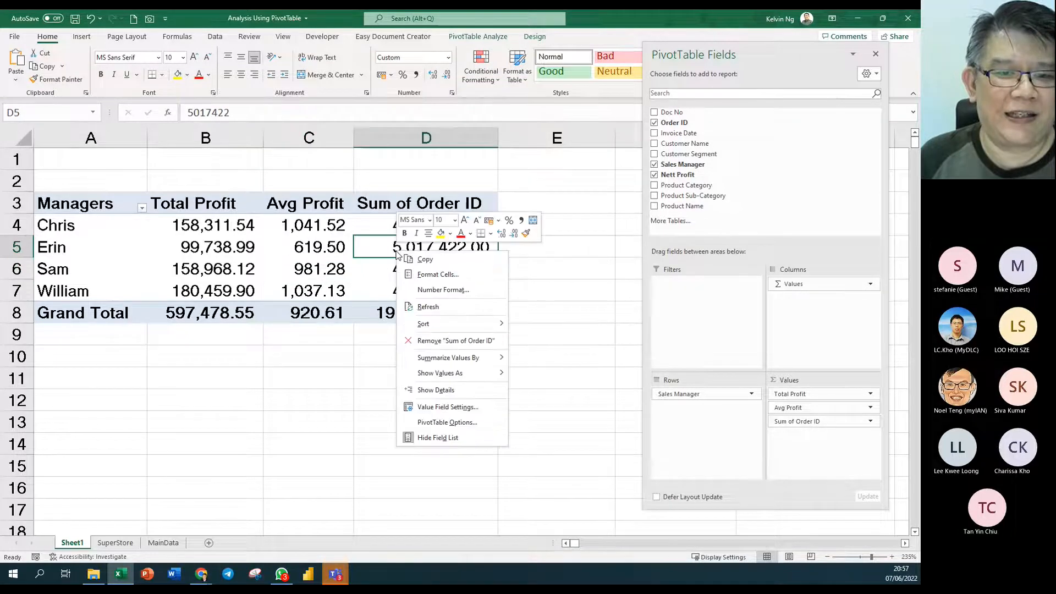
mouse_move(440, 357)
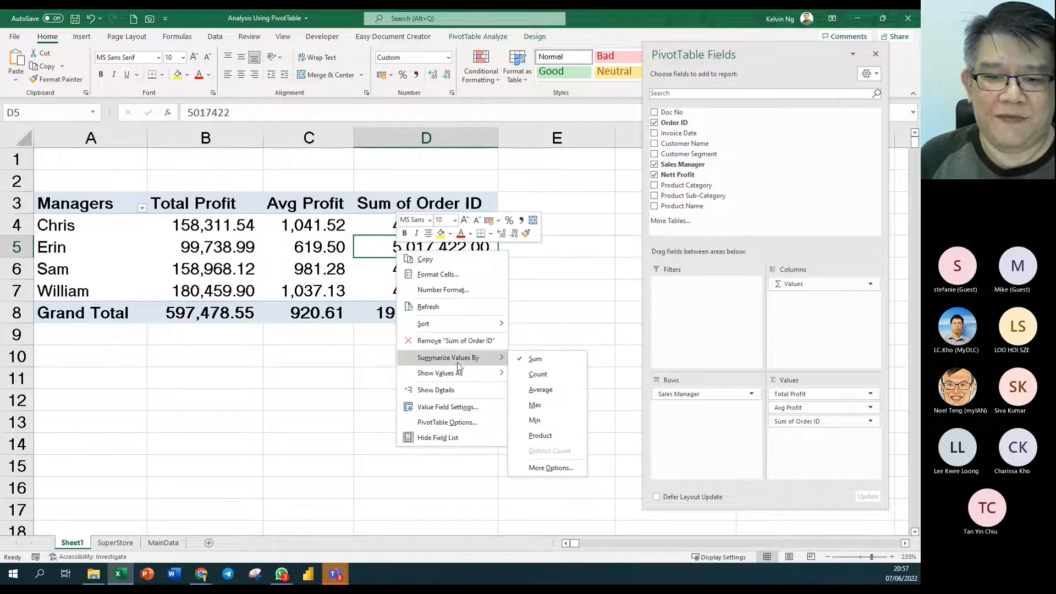
click(541, 376)
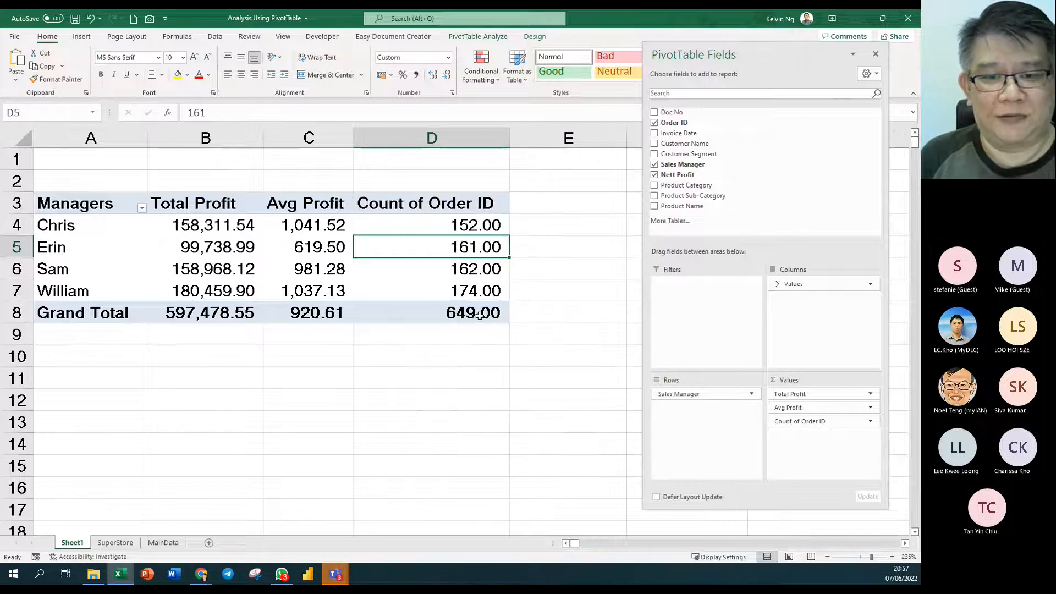
click(440, 213)
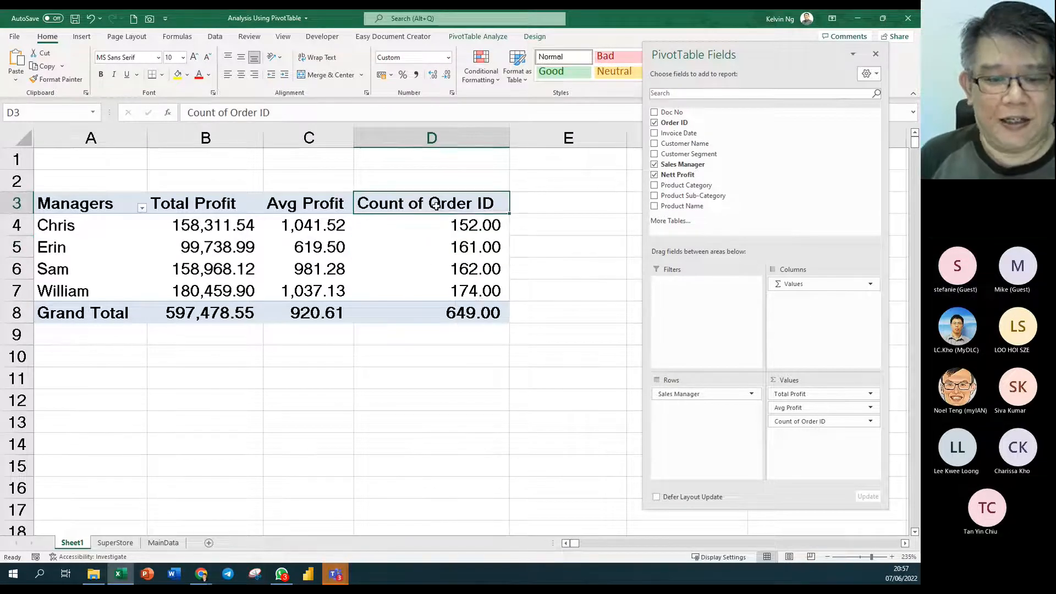
text(No of Orde)
key(Return)
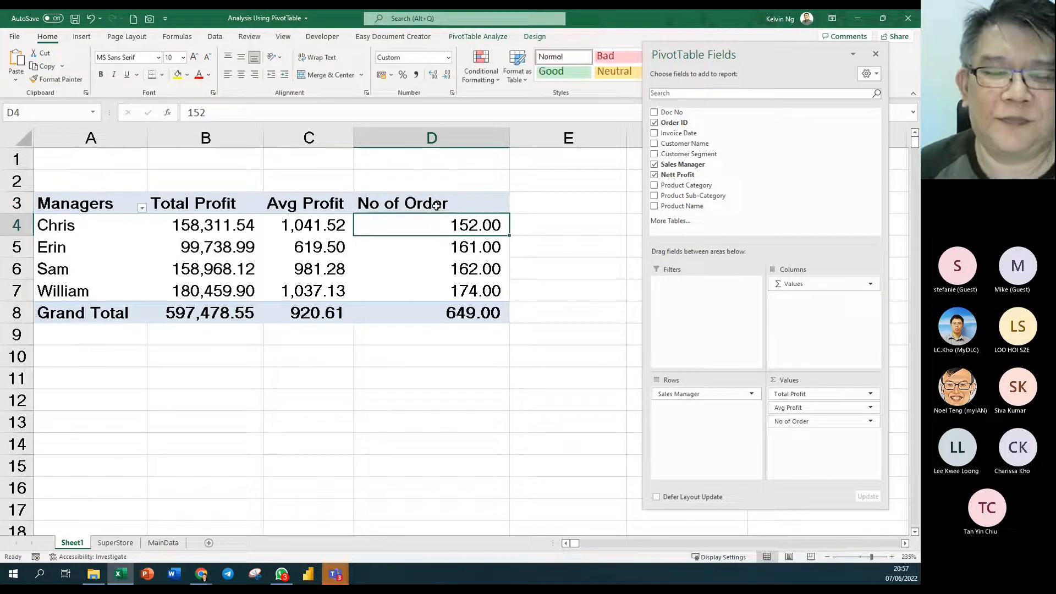
- Centre the No of Order column, format it as whole numbers, and autofit column D
click(430, 203)
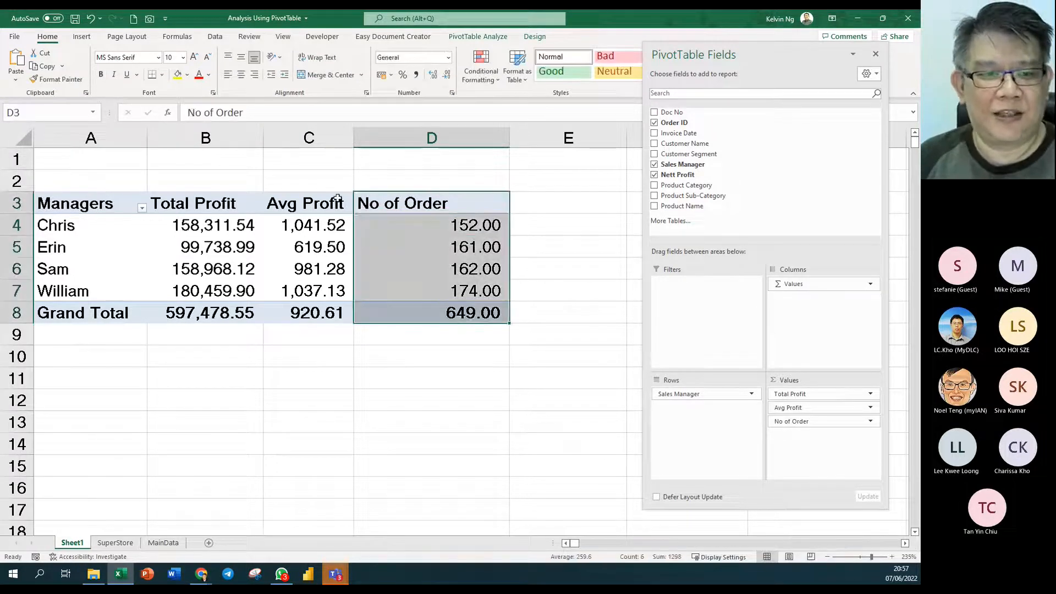
click(241, 74)
click(448, 57)
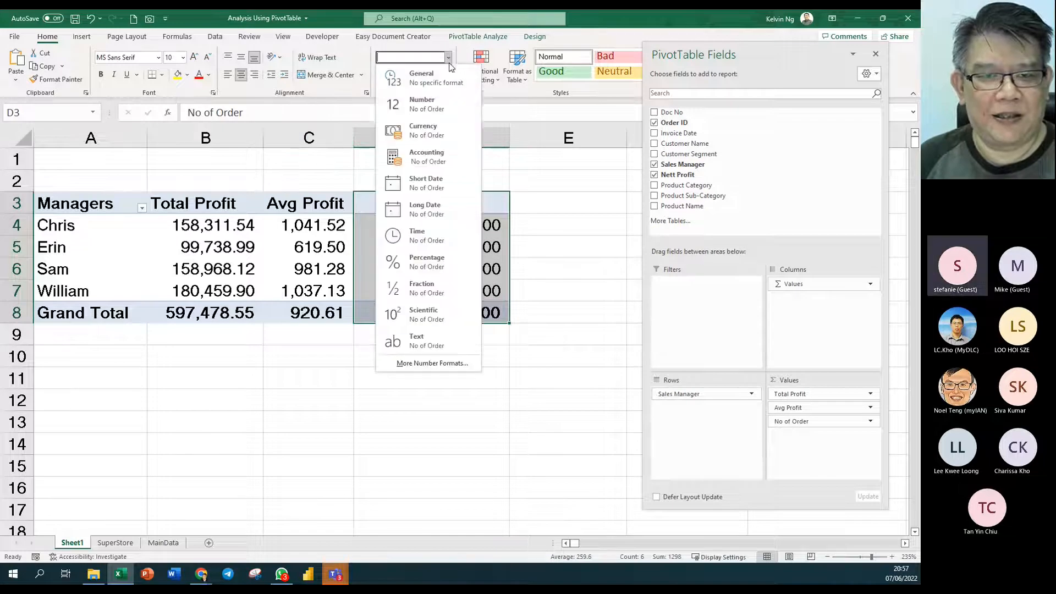
click(435, 100)
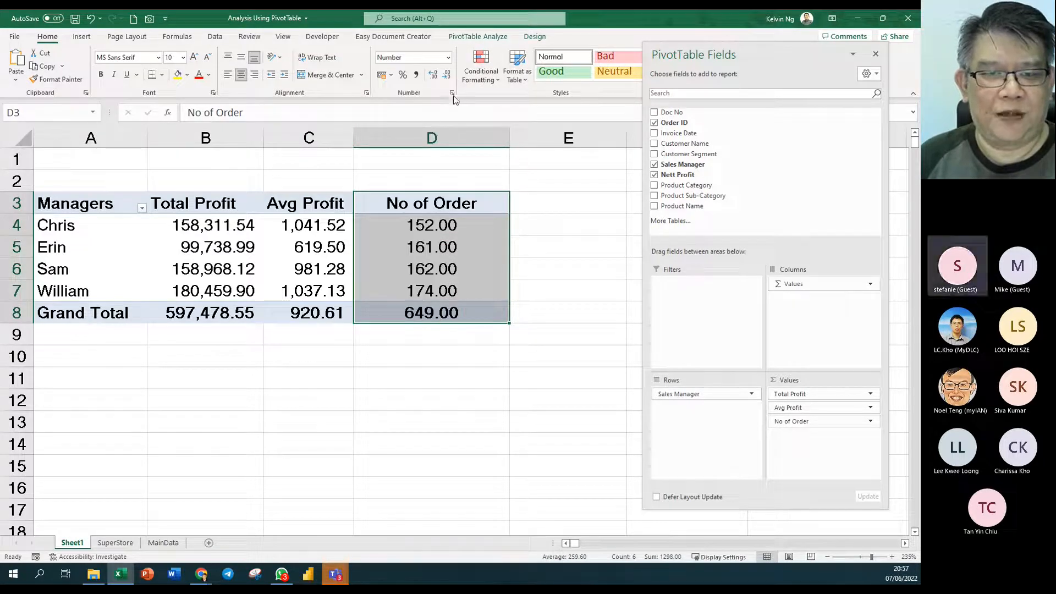
click(446, 74)
click(446, 74)
click(467, 443)
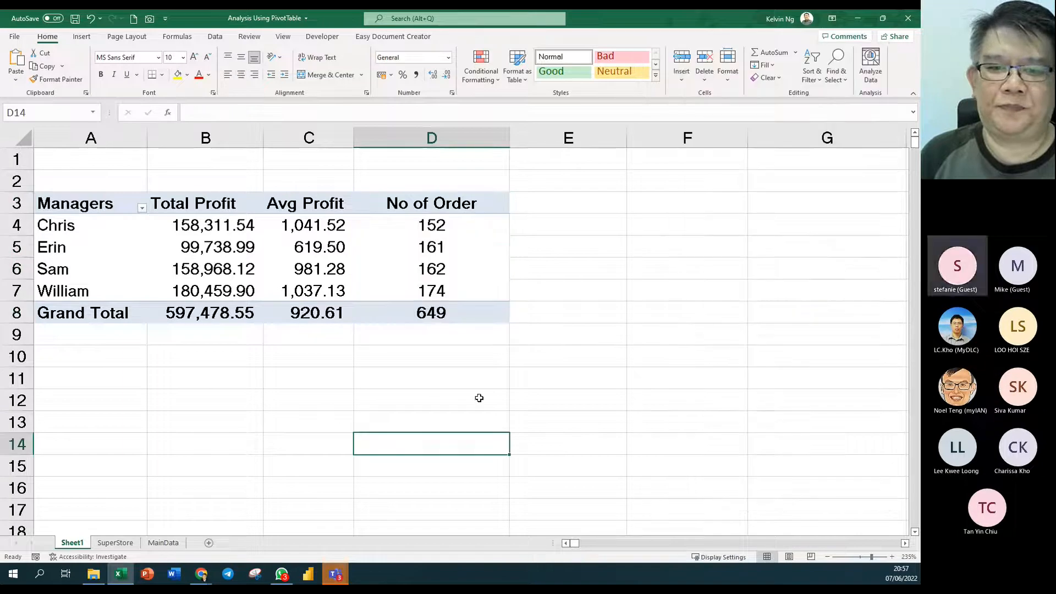
double_click(509, 138)
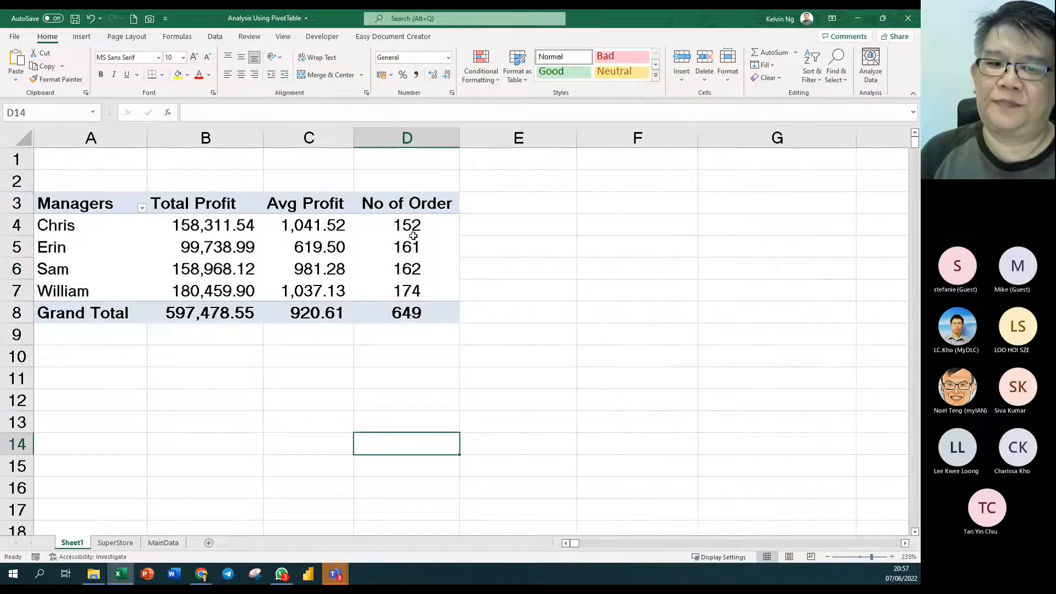
click(413, 238)
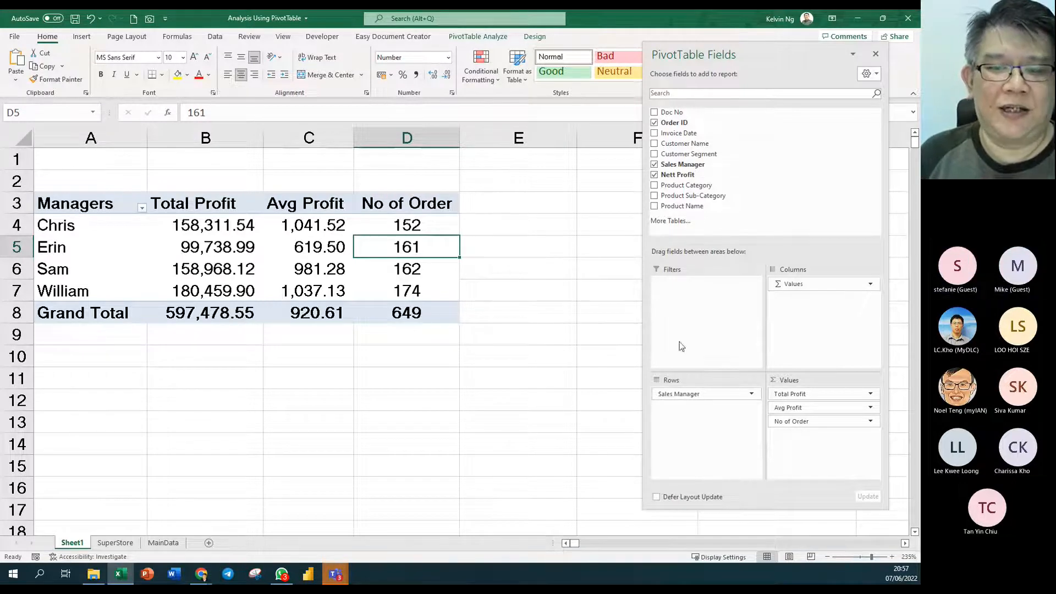
drag(818, 421, 524, 411)
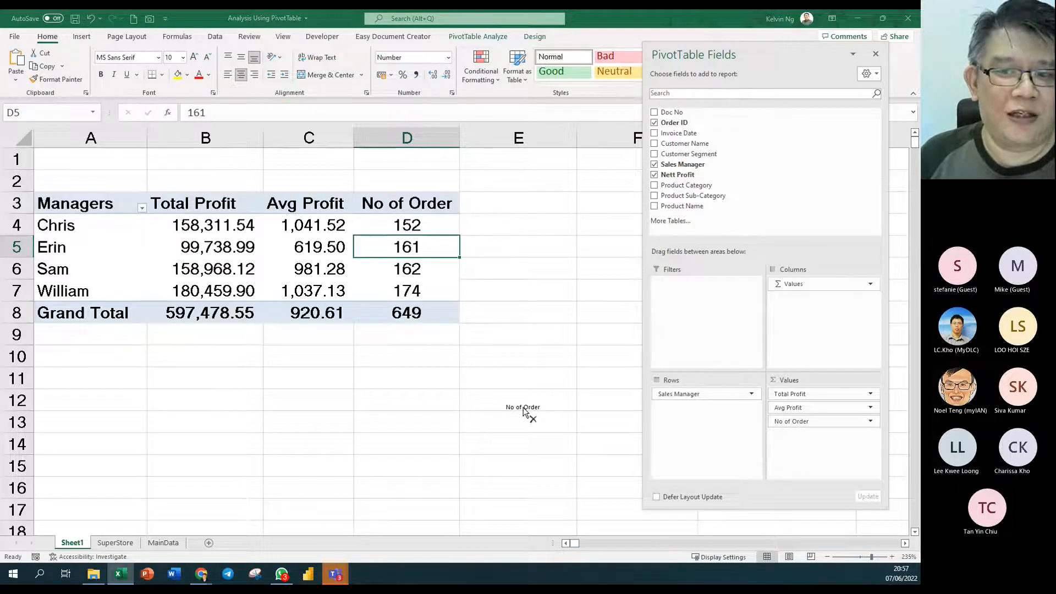
drag(524, 411, 808, 440)
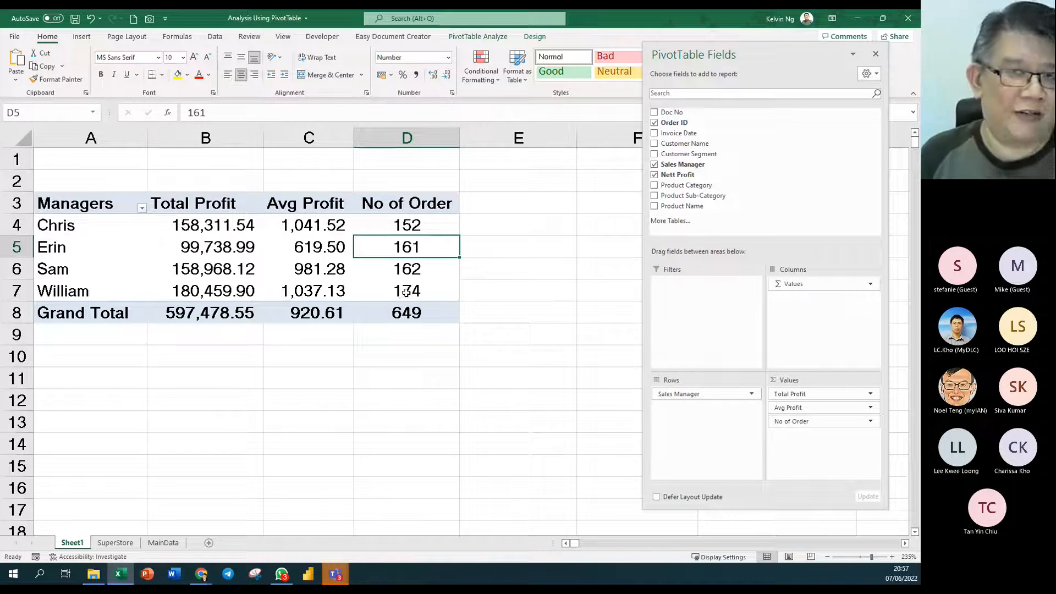
mouse_move(406, 292)
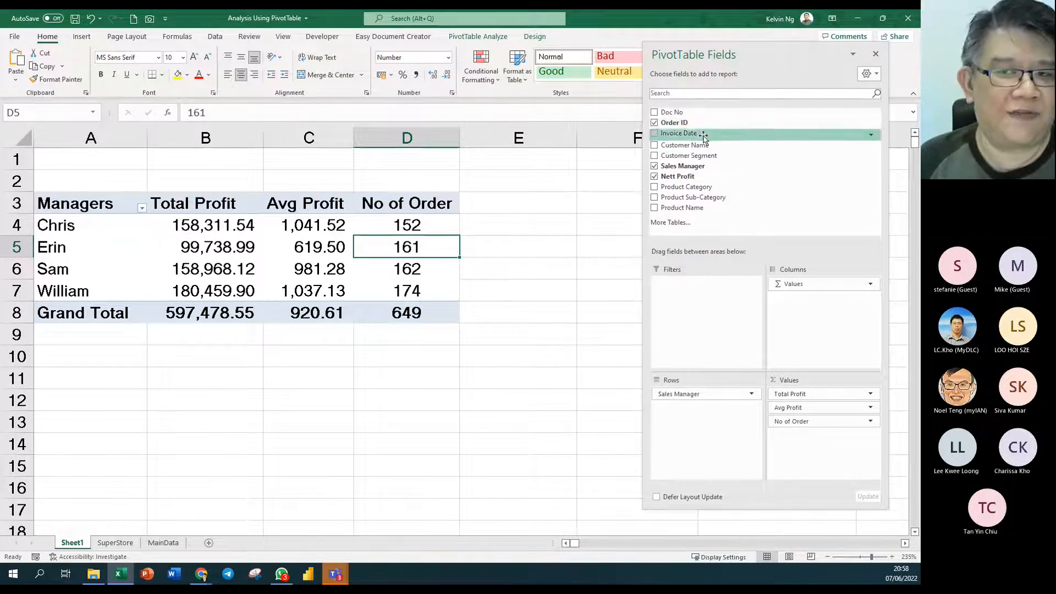
mouse_move(437, 269)
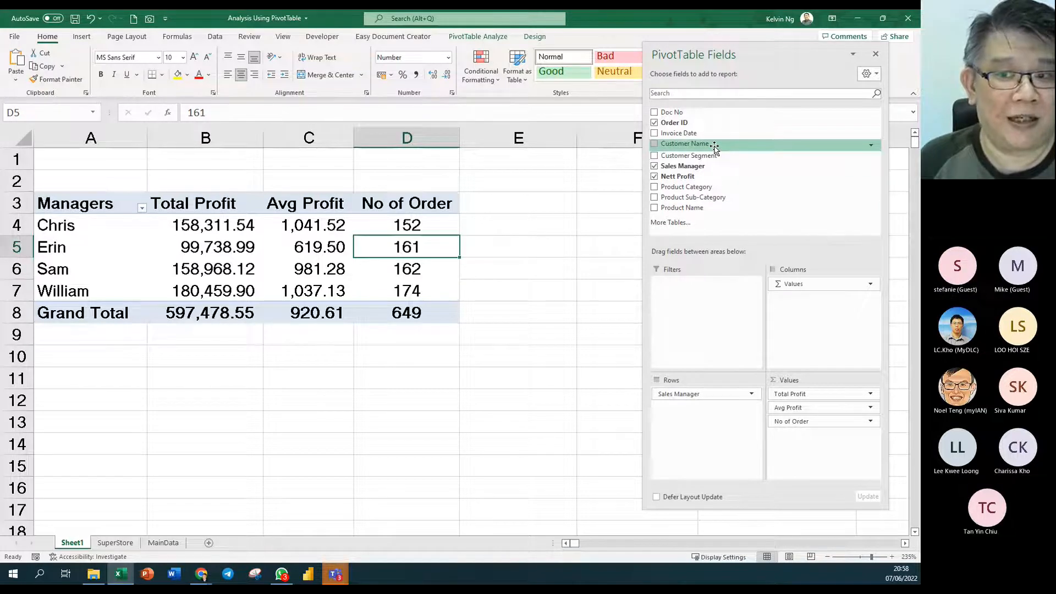
- Add Count of Customer Name to Values, formatted as centred whole numbers
drag(714, 148, 839, 437)
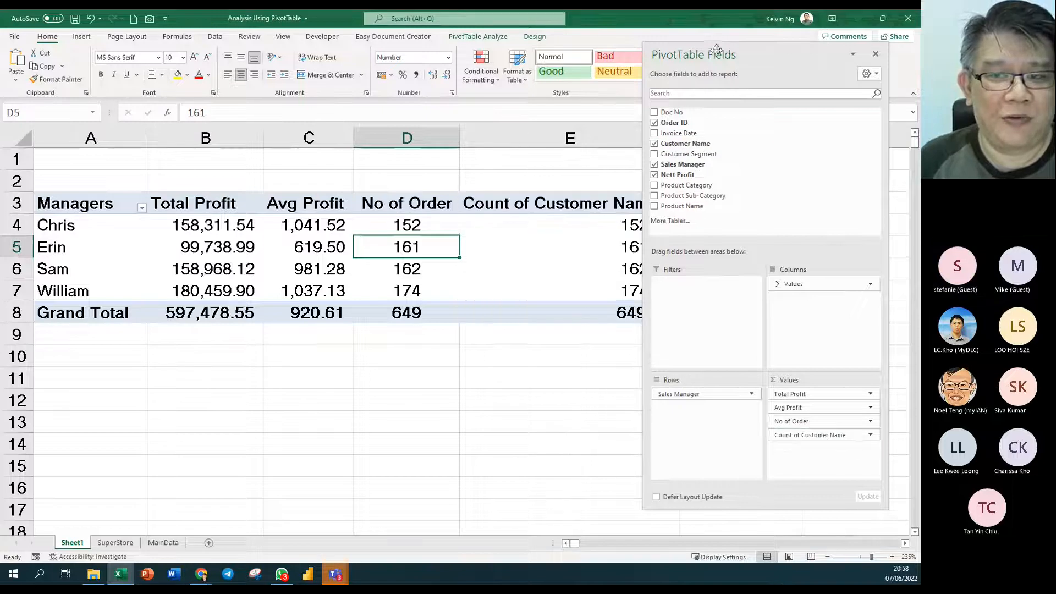
drag(716, 51, 795, 63)
drag(597, 207, 594, 311)
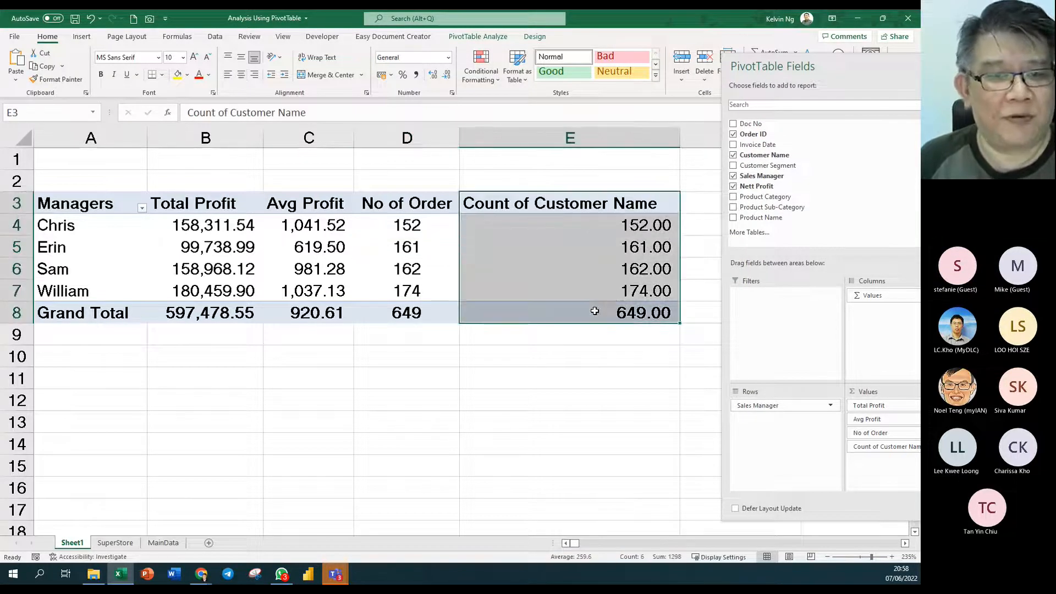
click(447, 57)
click(433, 101)
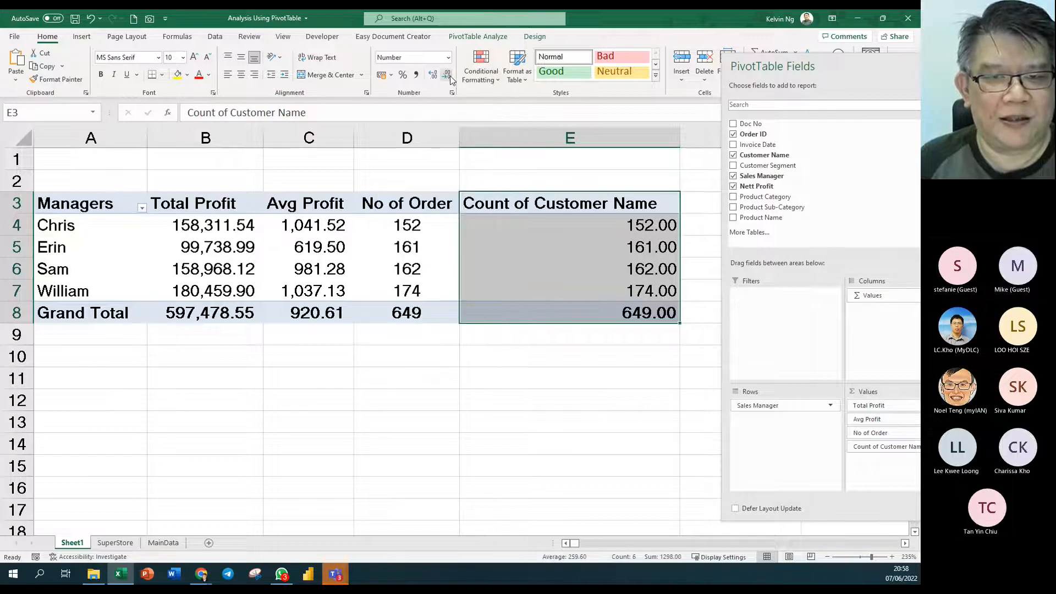
click(446, 74)
click(446, 75)
click(242, 75)
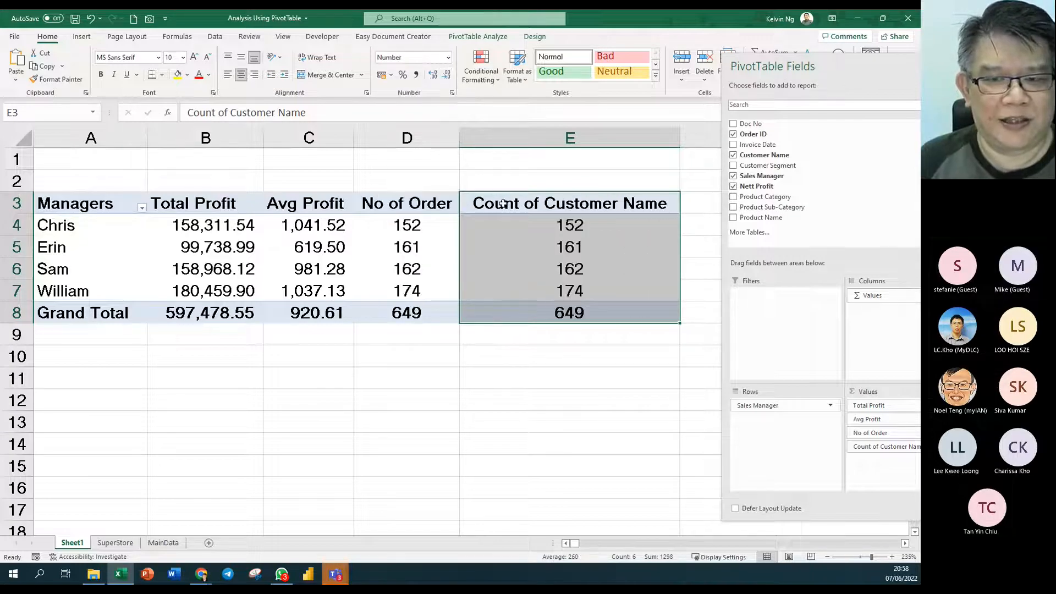
click(516, 204)
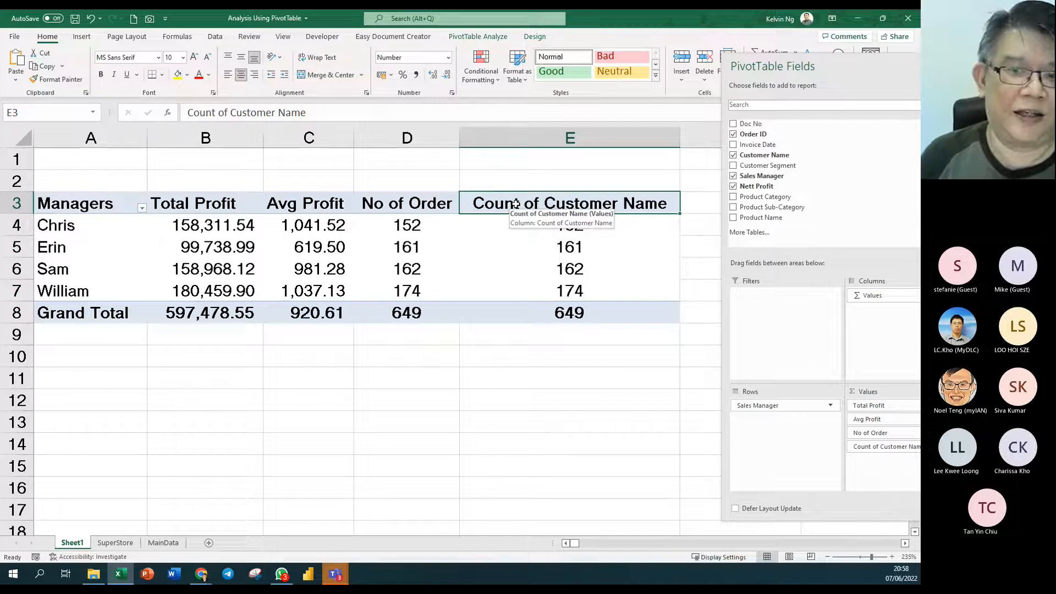
- Remove the old No of Order field, rename the Customer Name count 'No of Order', and autofit column D
drag(880, 437, 695, 439)
click(438, 205)
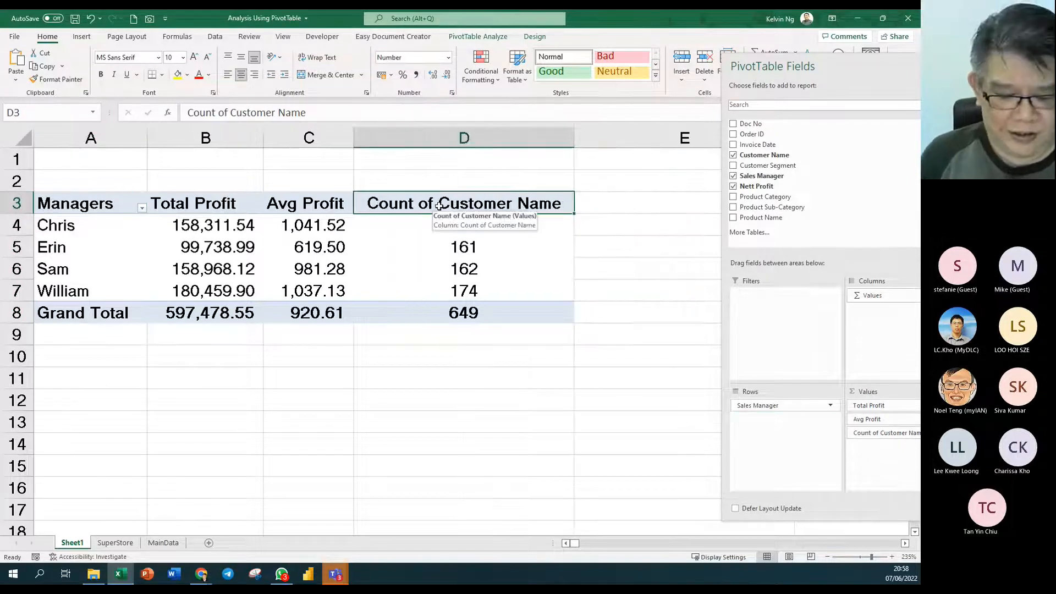
text(No or)
text( O)
key(BackSpace)
key(BackSpace)
key(BackSpace)
text(f Order)
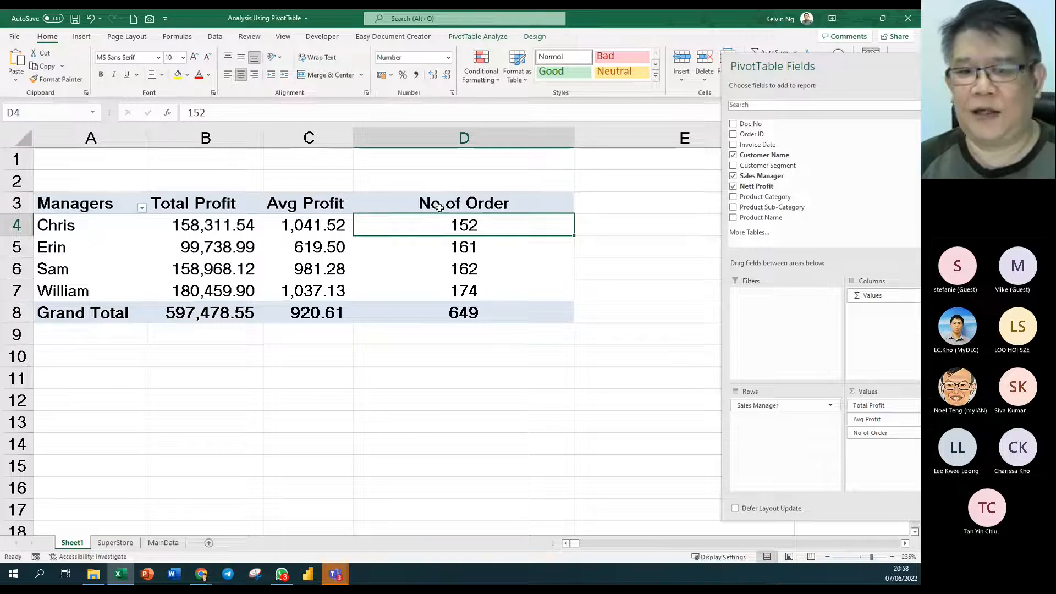
drag(572, 136, 571, 136)
double_click(572, 136)
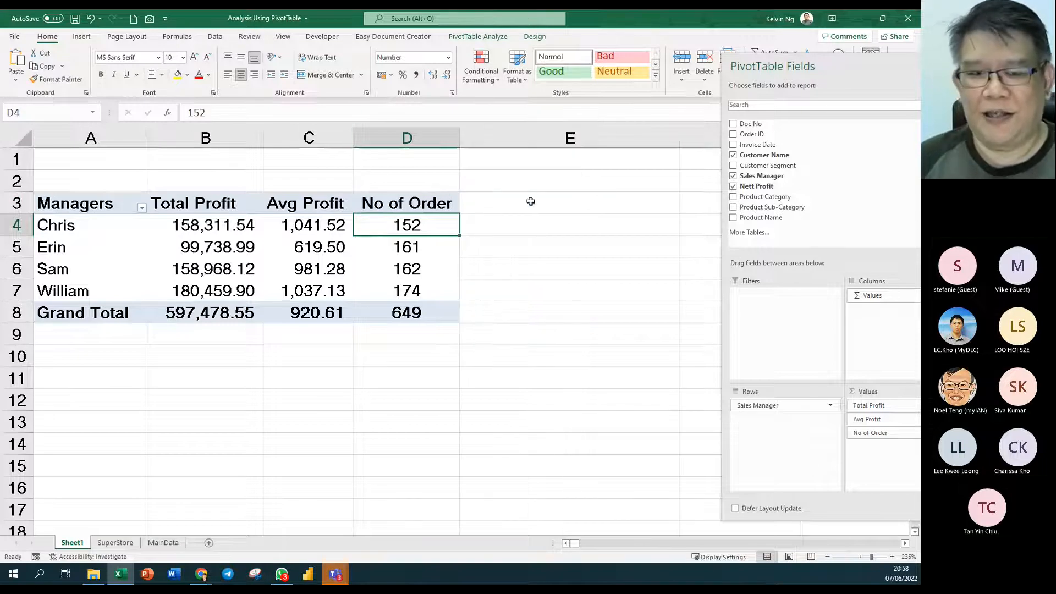
drag(821, 67, 671, 57)
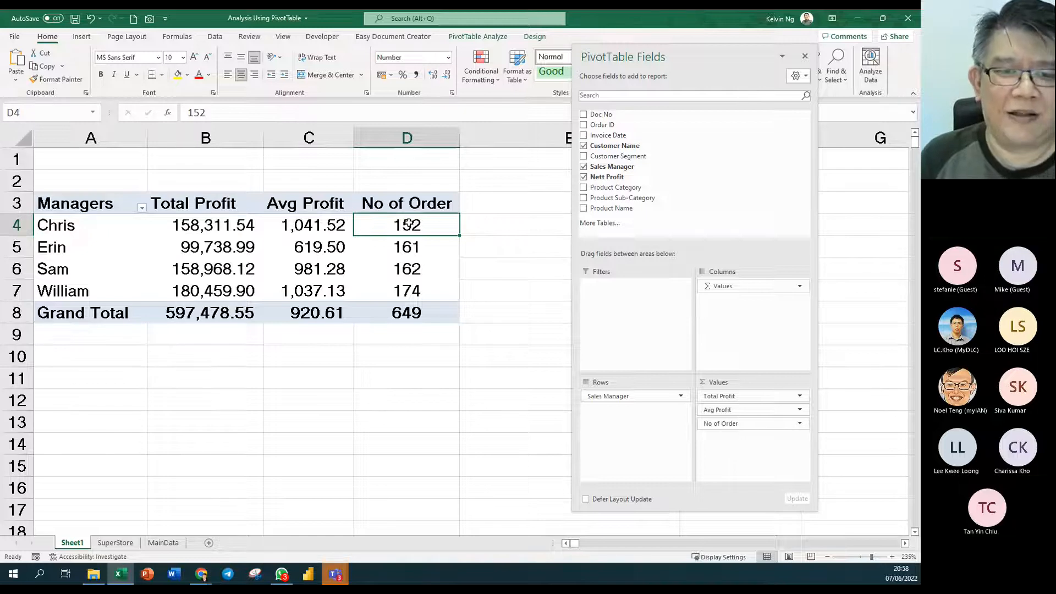
- Confirm in Value Field Settings that No of Order counts Customer Name, leaving Count unchanged
double_click(401, 203)
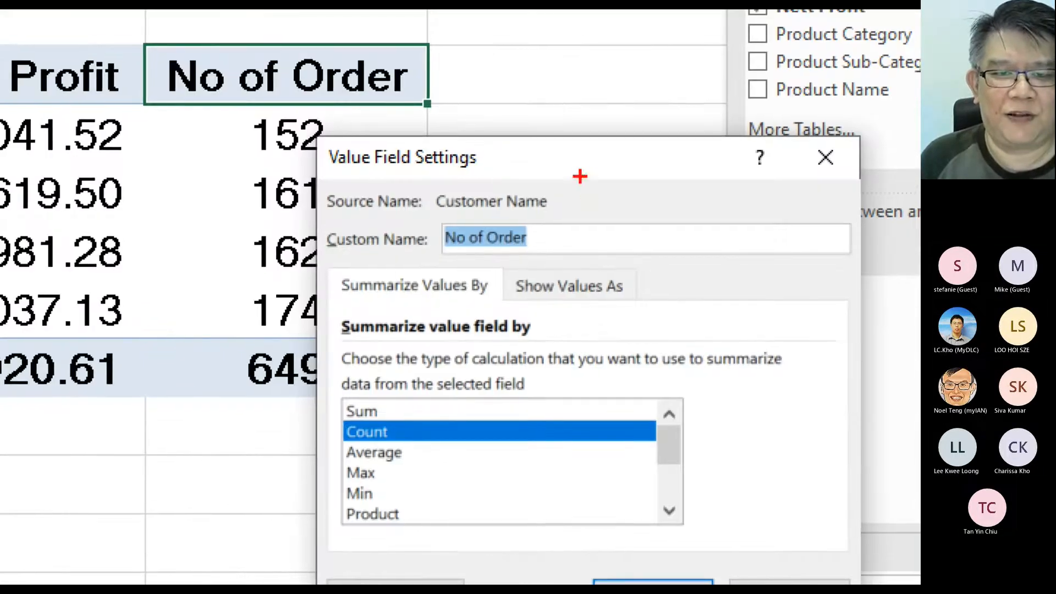
drag(455, 267, 352, 279)
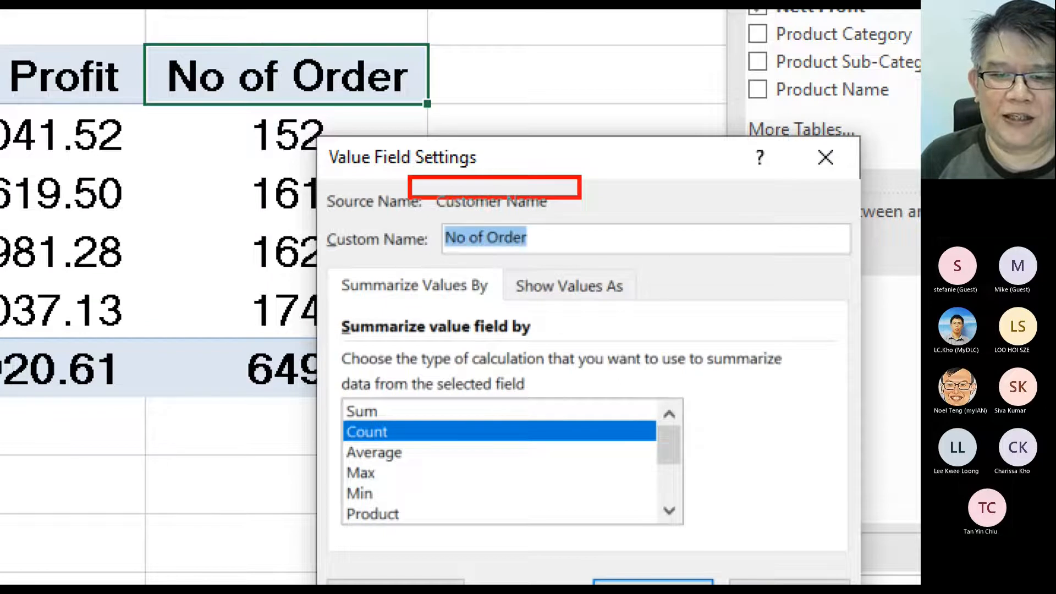
drag(409, 197, 311, 218)
drag(542, 192, 583, 158)
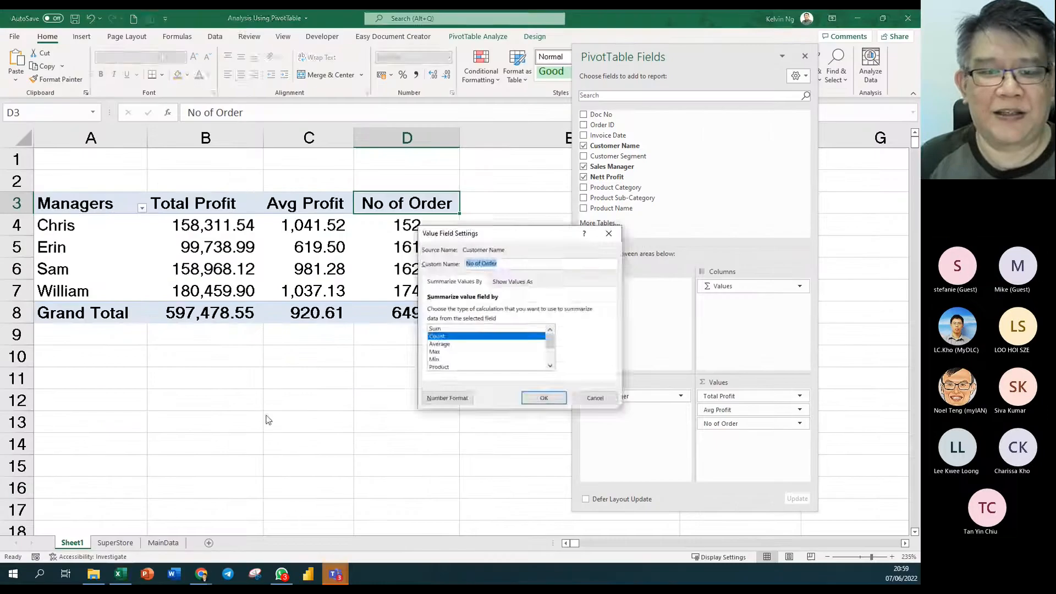
key(Return)
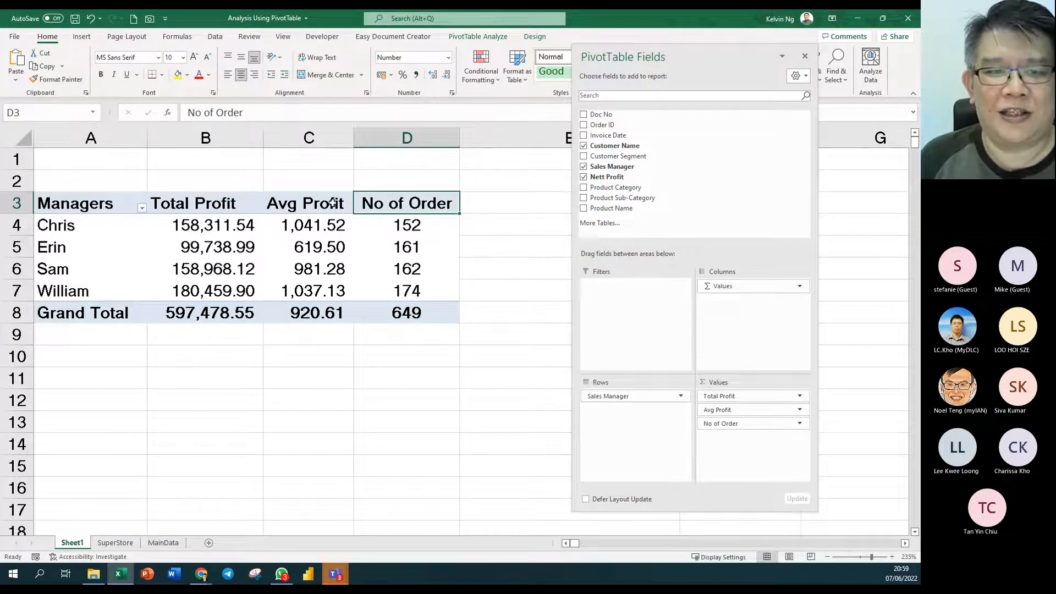
double_click(387, 203)
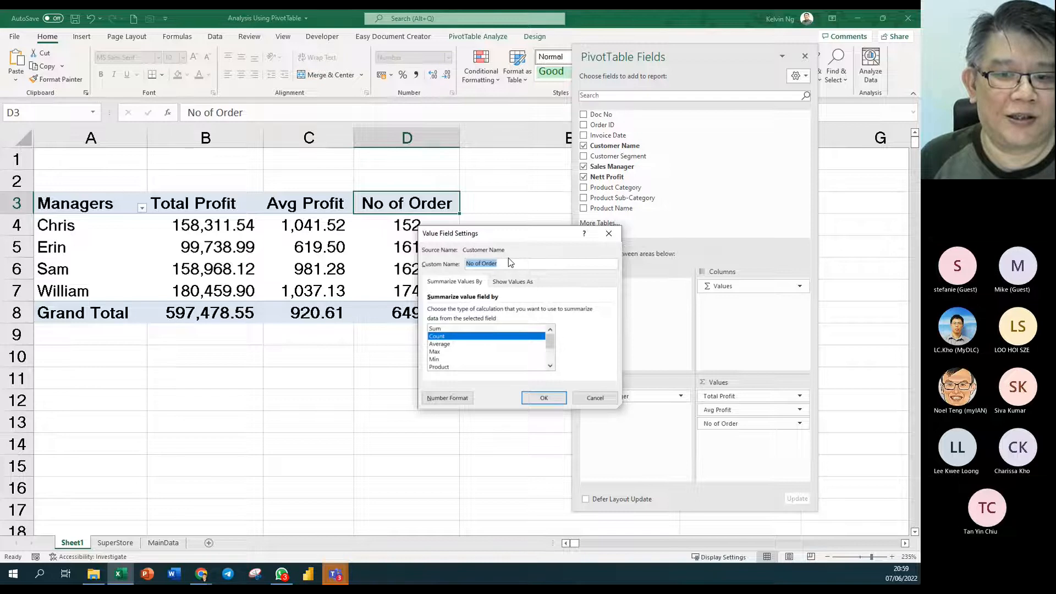
click(595, 398)
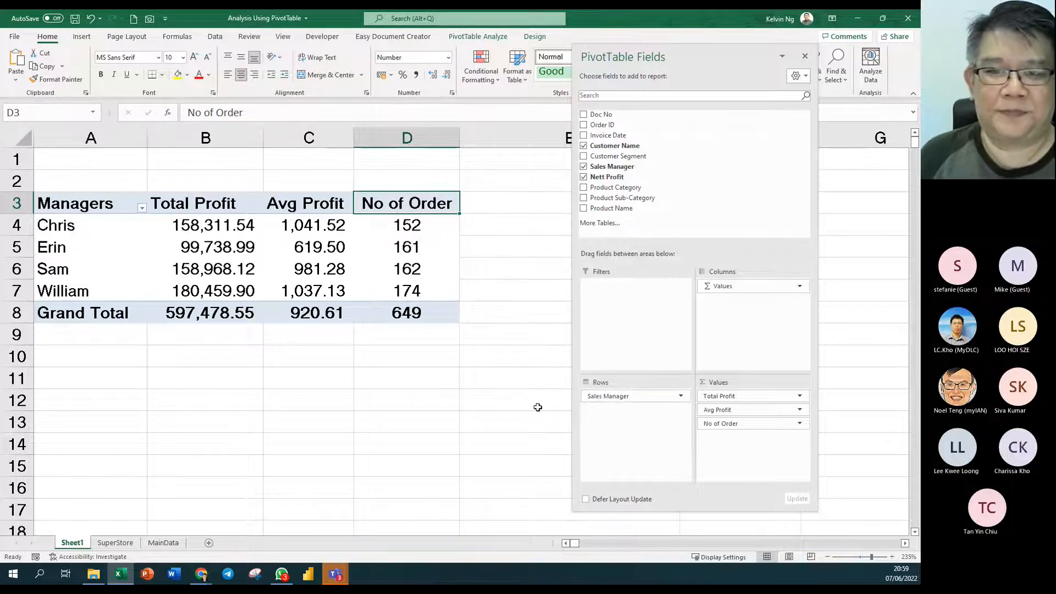
drag(648, 57, 722, 82)
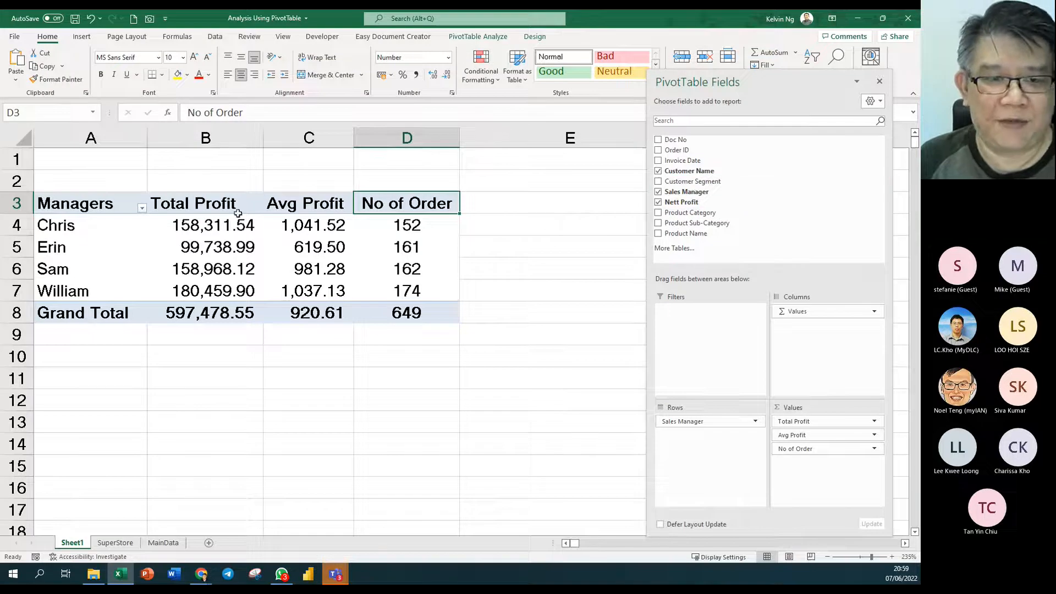
mouse_move(341, 272)
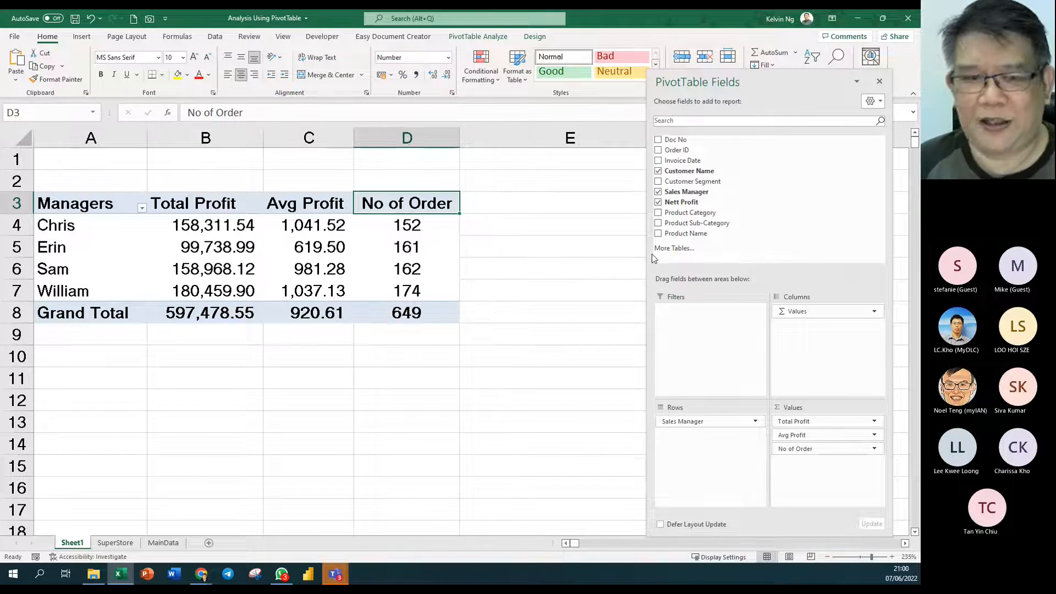
click(246, 206)
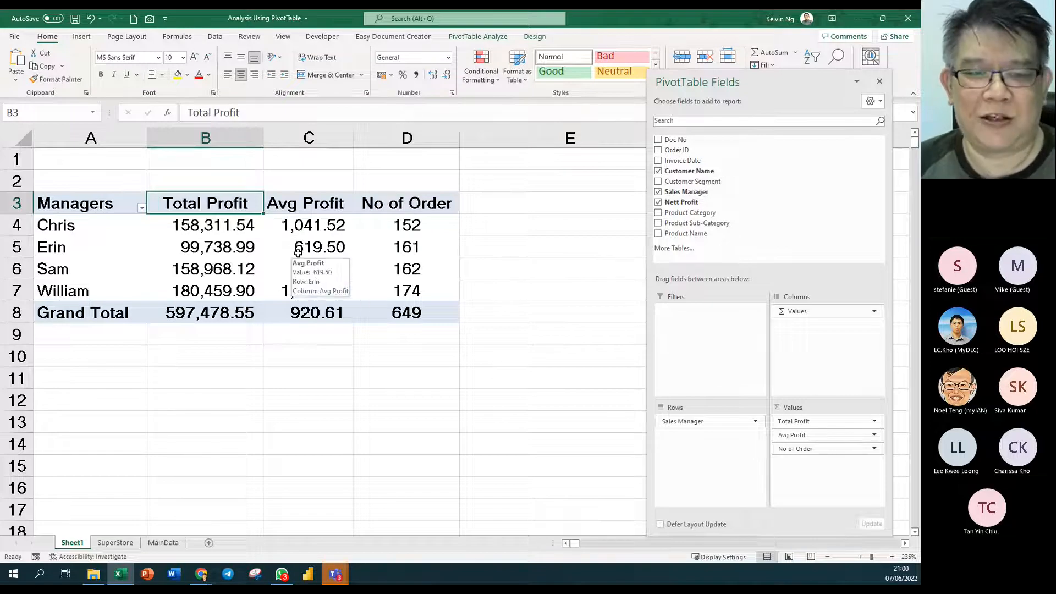
click(220, 269)
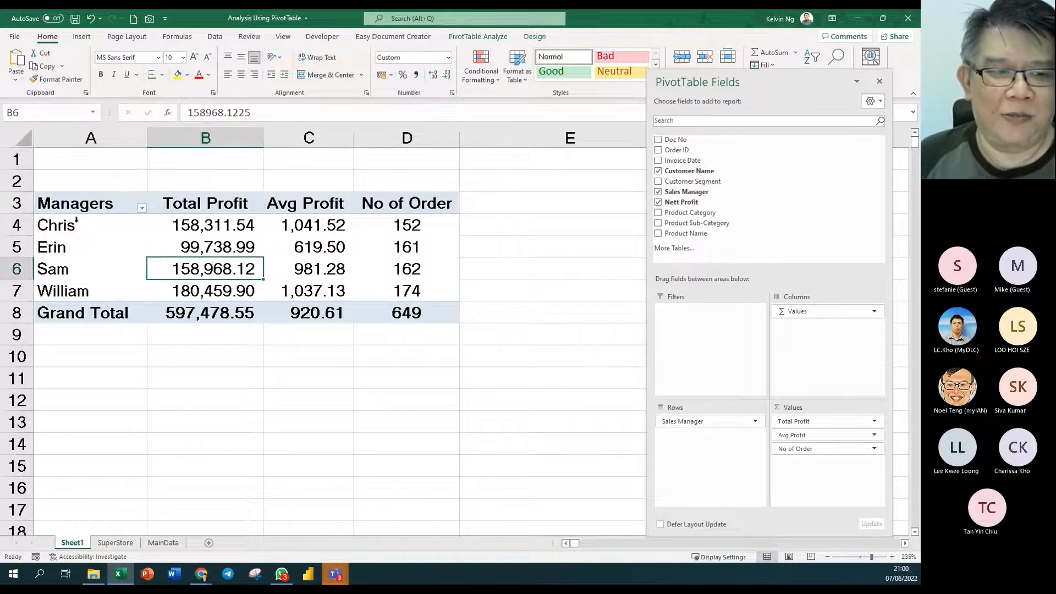
click(64, 206)
scroll(217, 254, up, 3)
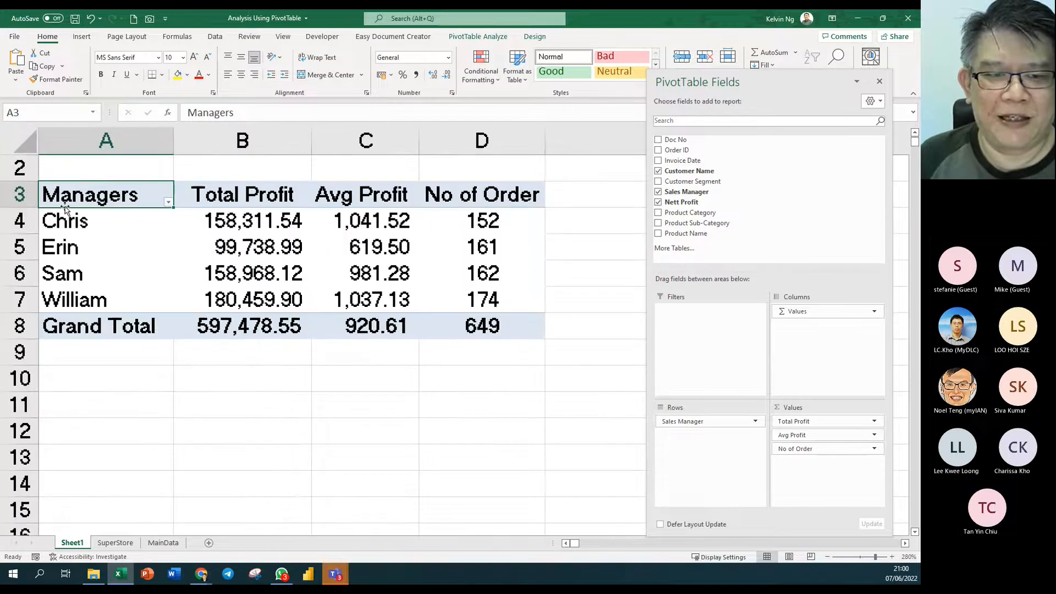
scroll(217, 255, up, 1)
click(249, 196)
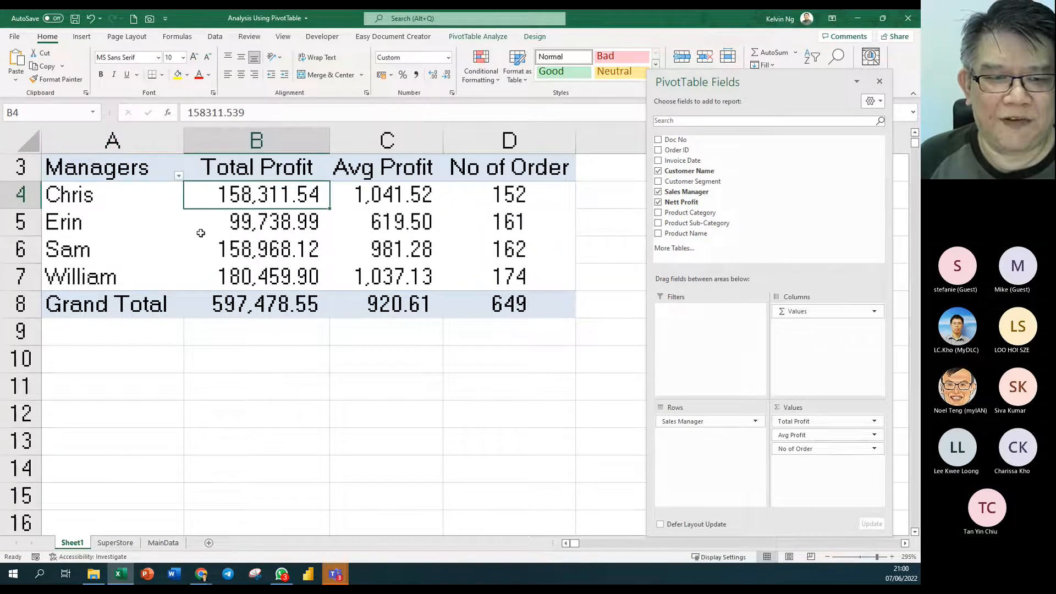
scroll(201, 233, up, 1)
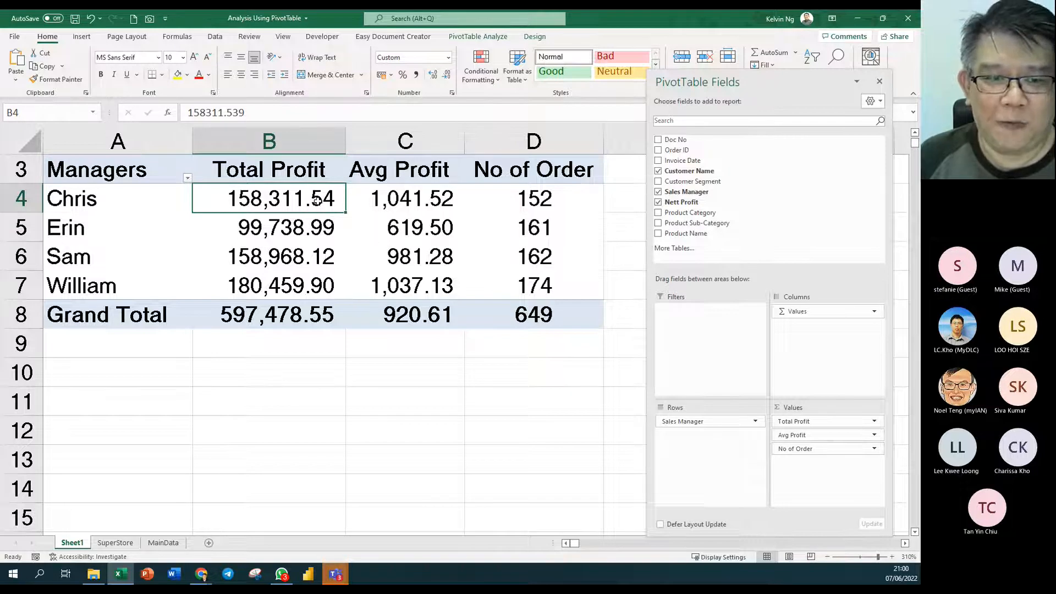
mouse_move(242, 326)
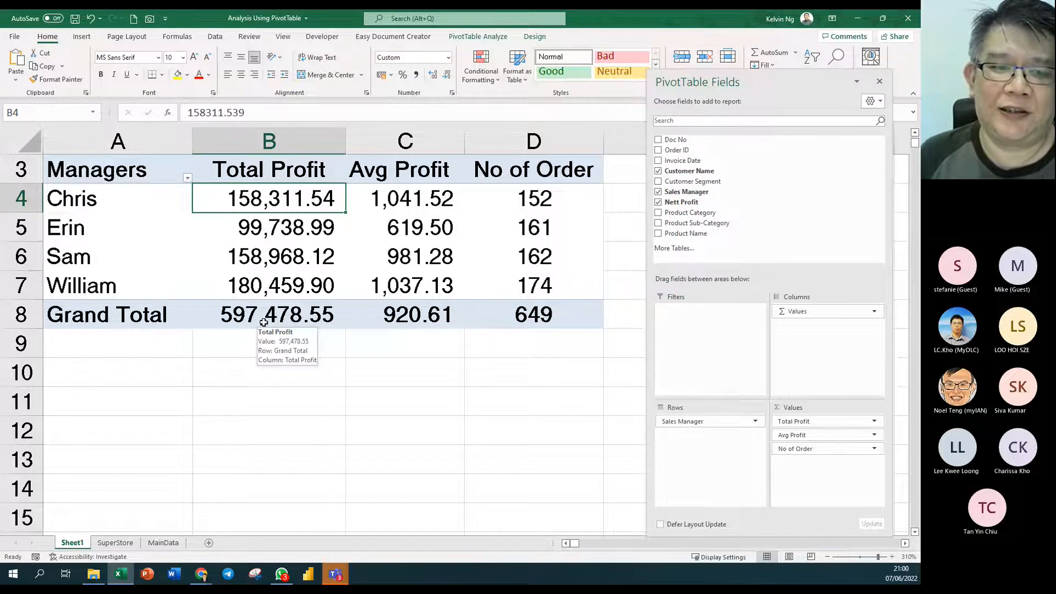
- Add Nett Profit to the pivot's Values area as a Sum of Nett Profit column
drag(698, 206, 808, 425)
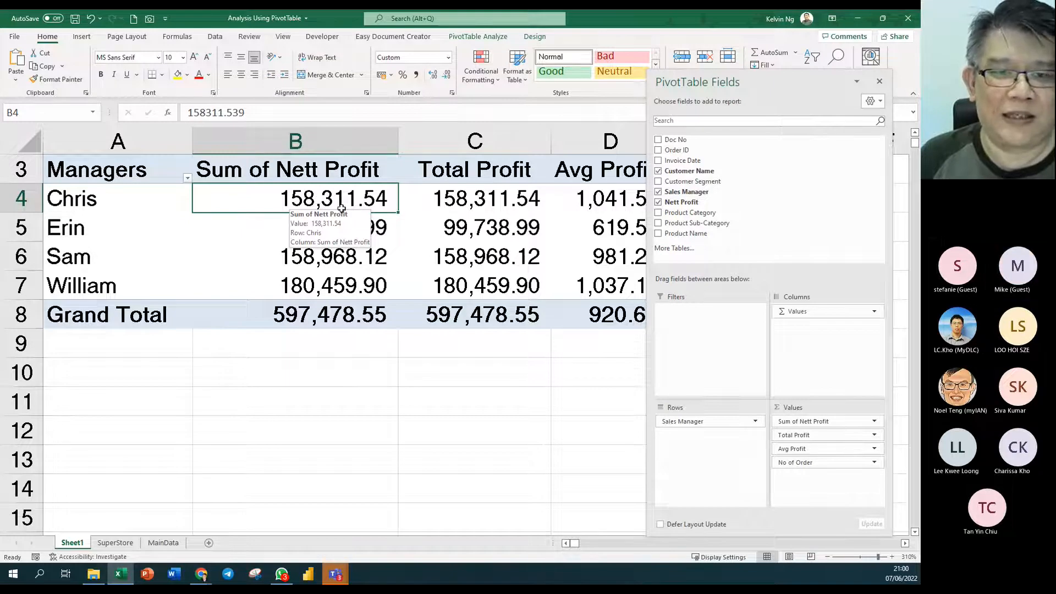
- Show the Nett Profit values as % of Column Total
right_click(261, 234)
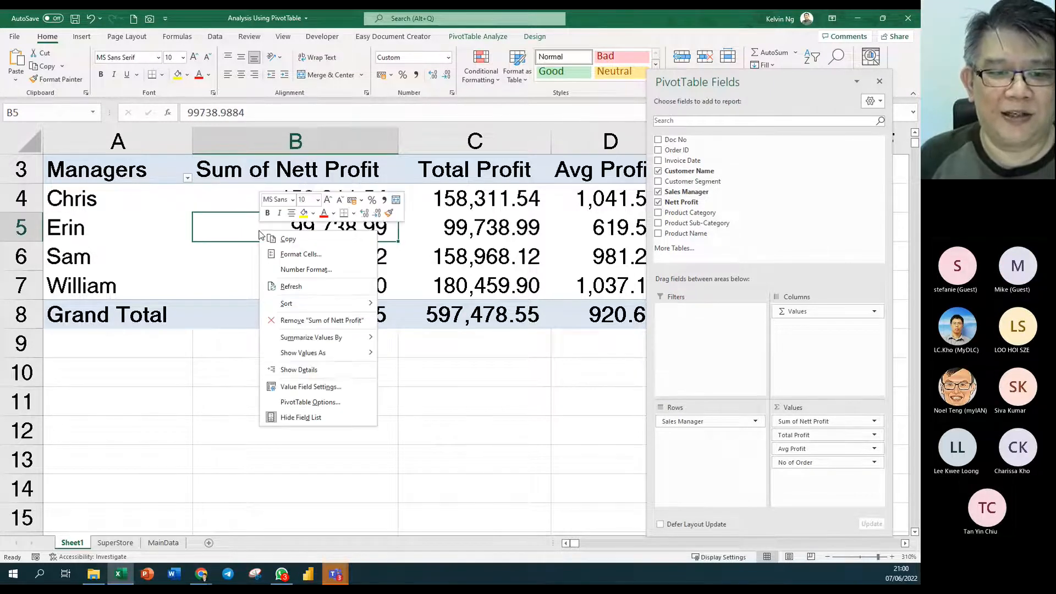
mouse_move(348, 357)
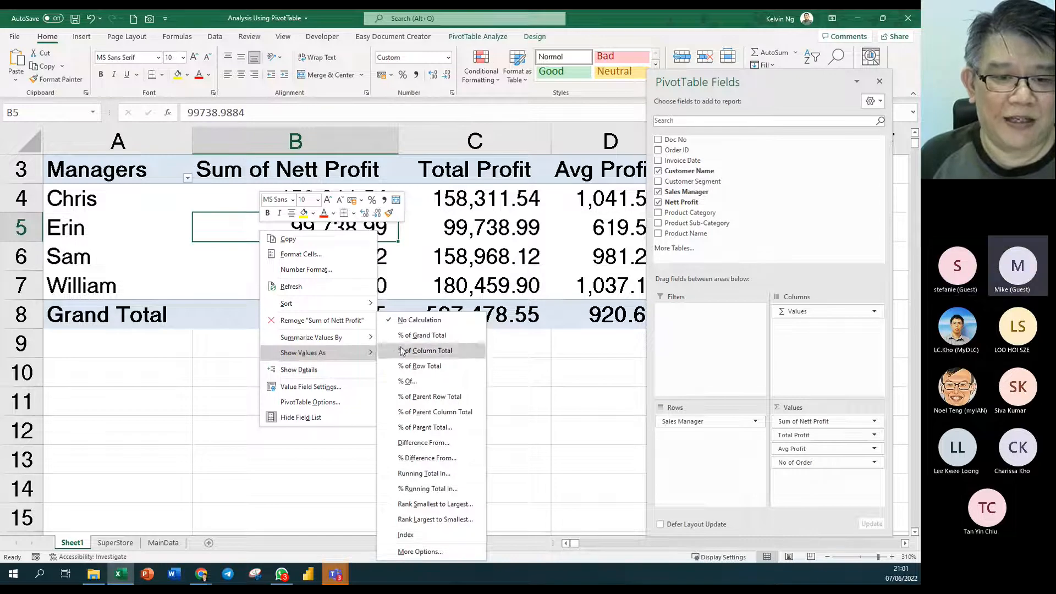
click(426, 339)
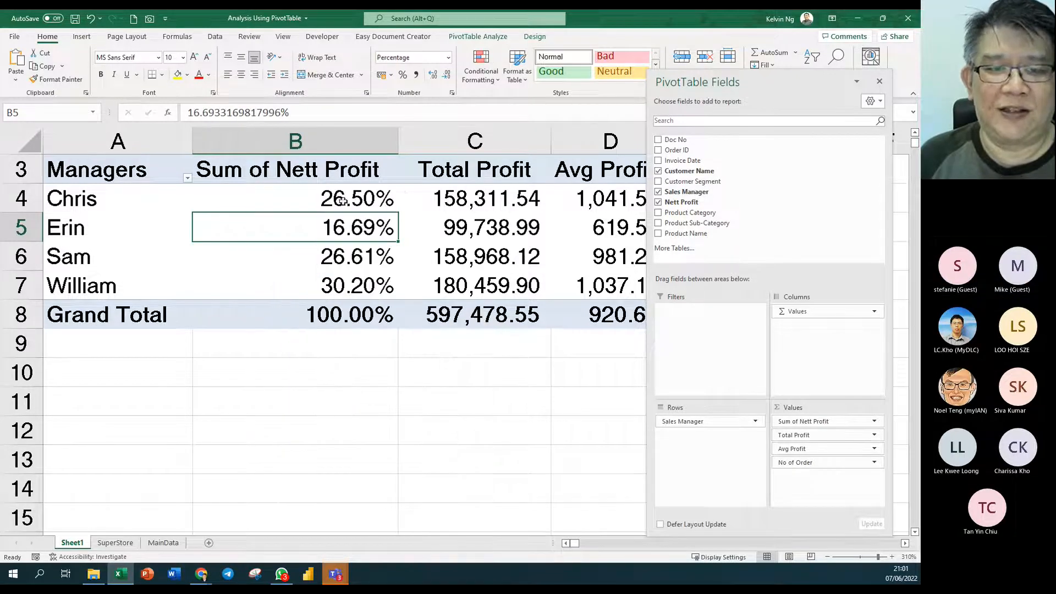
- Centre the Nett Profit column, rename its header to 'Percent' and autofit column B
drag(311, 169, 299, 283)
click(241, 75)
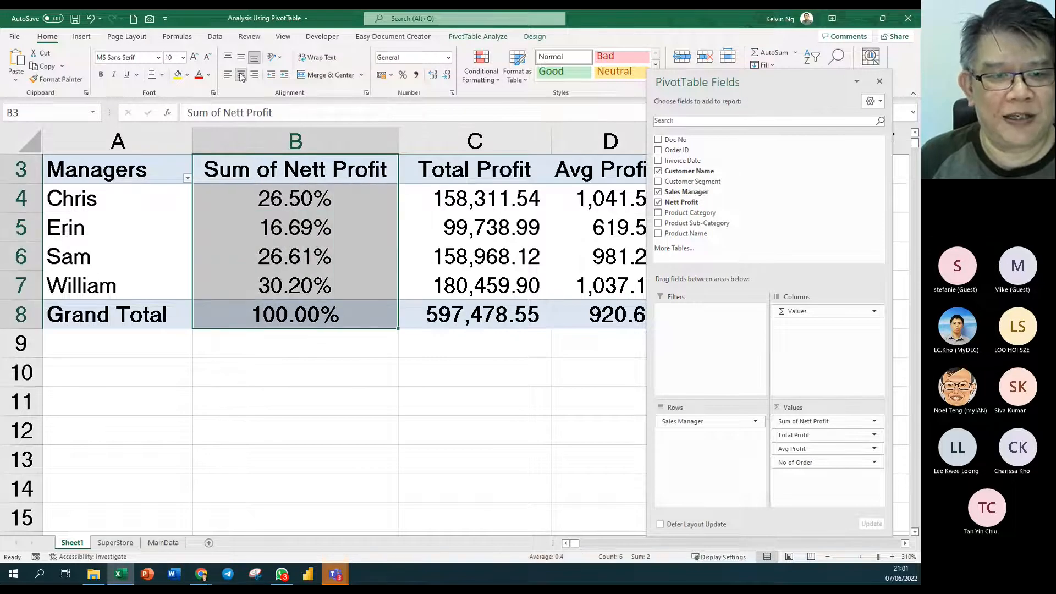
click(305, 174)
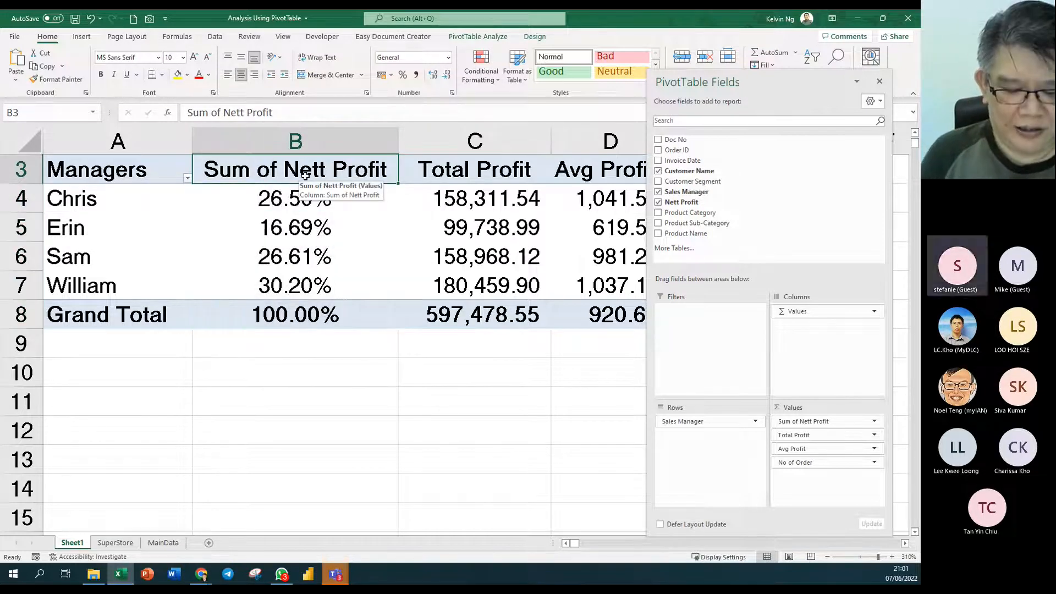
text(Percent)
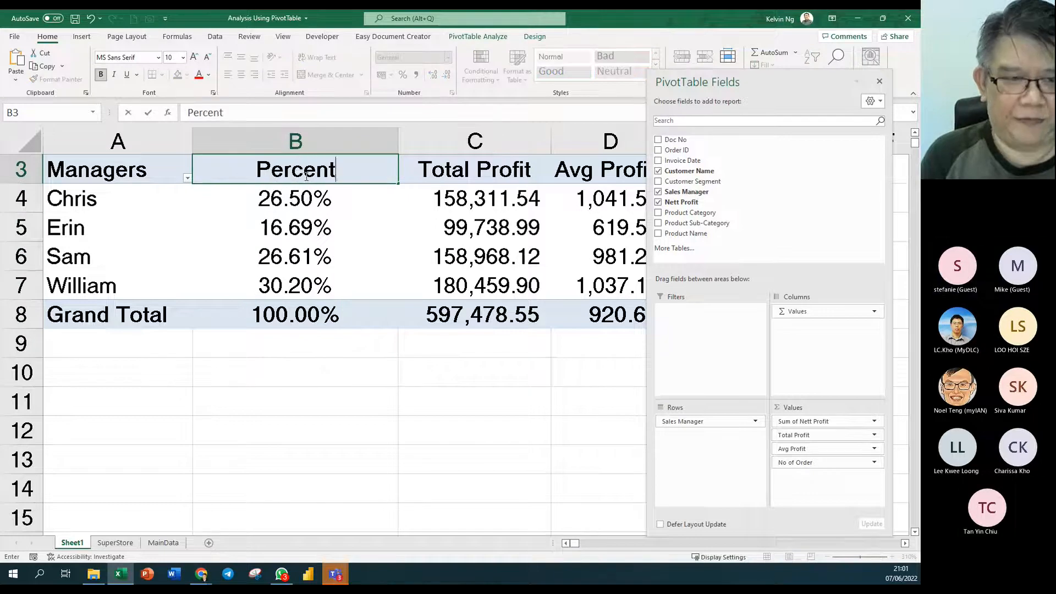
key(Return)
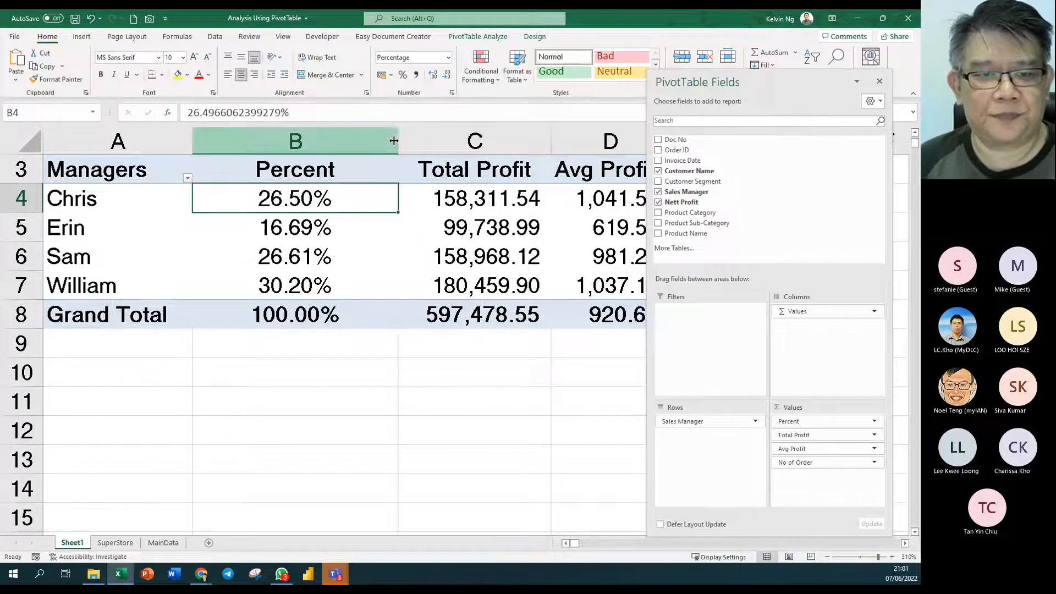
double_click(394, 141)
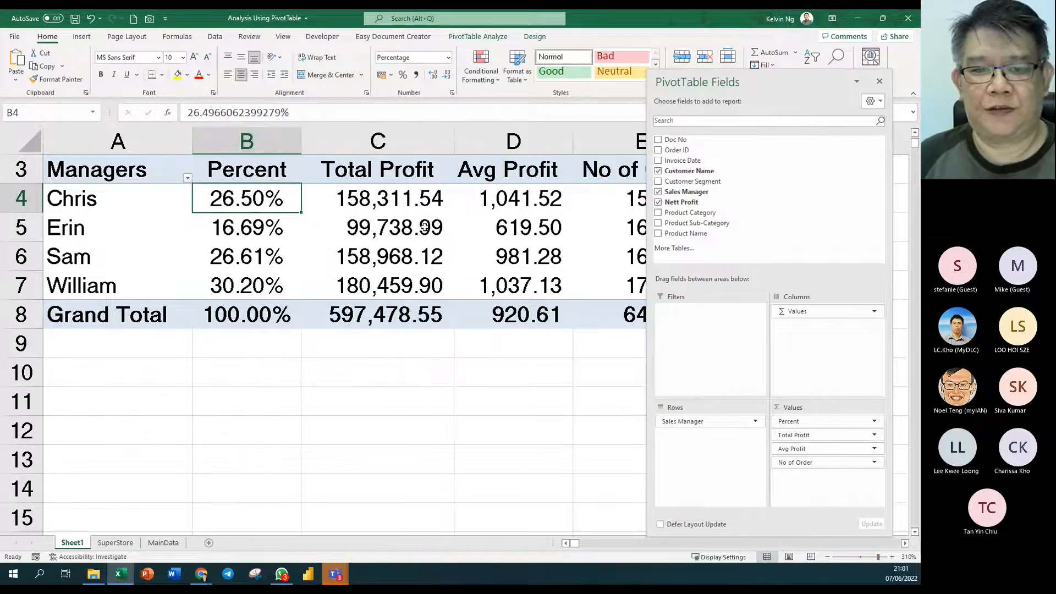
scroll(425, 227, down, 3)
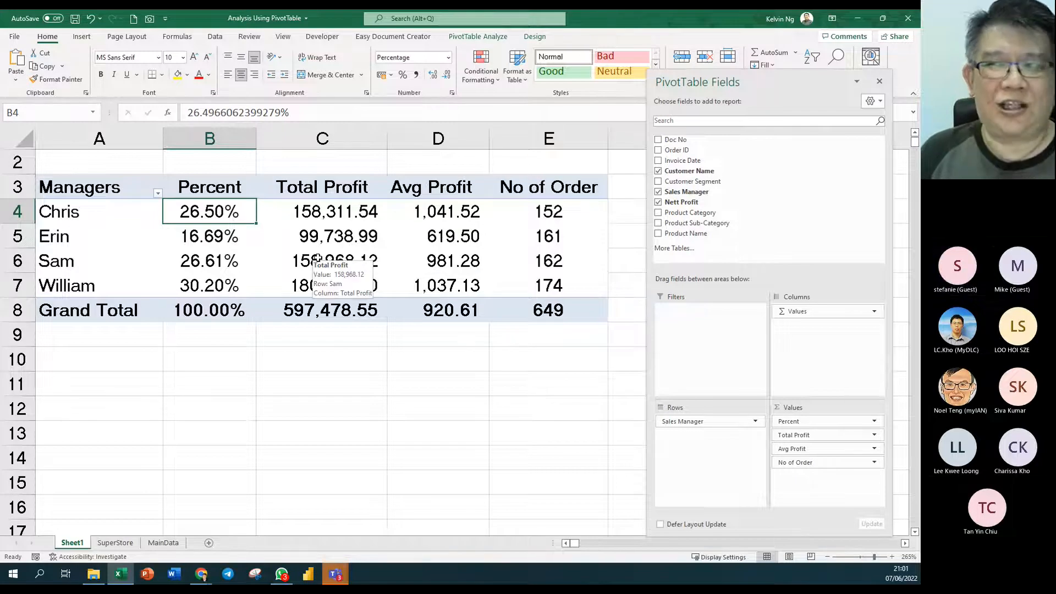
click(353, 239)
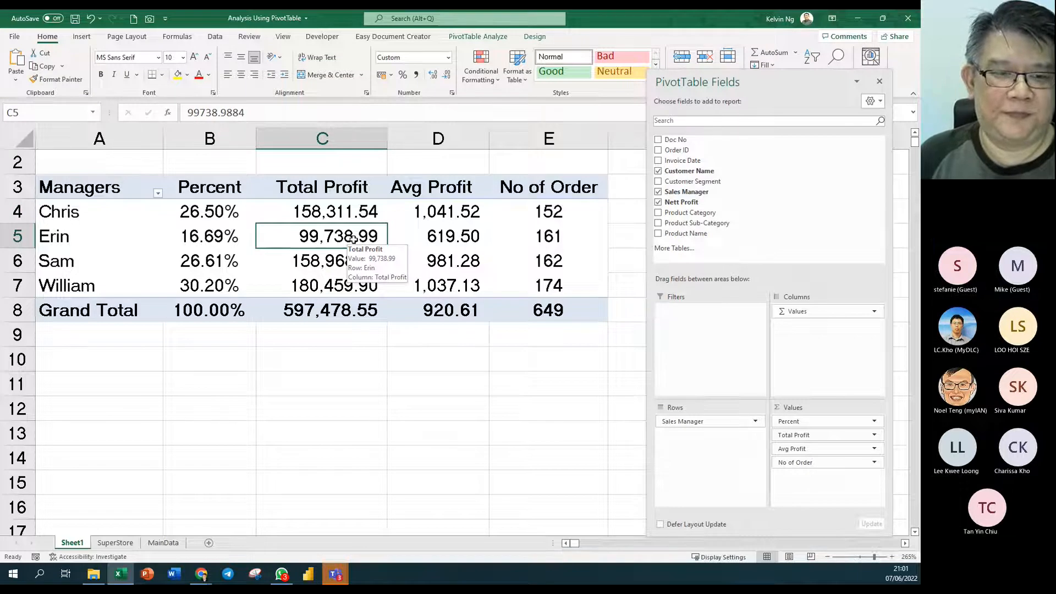
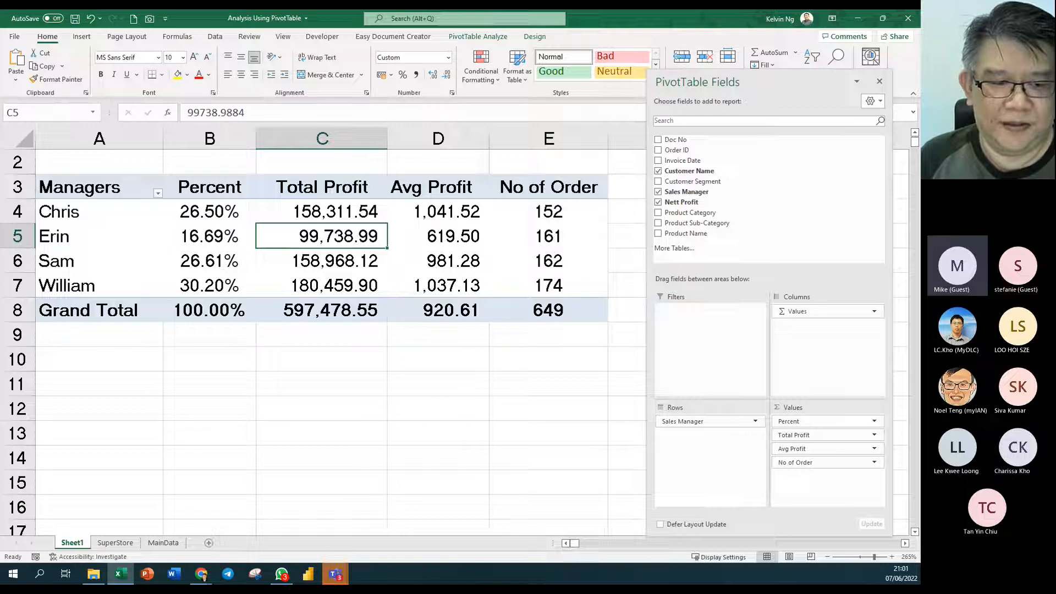
- Switch to the SuperStore sheet and select within the order records
click(126, 549)
click(361, 325)
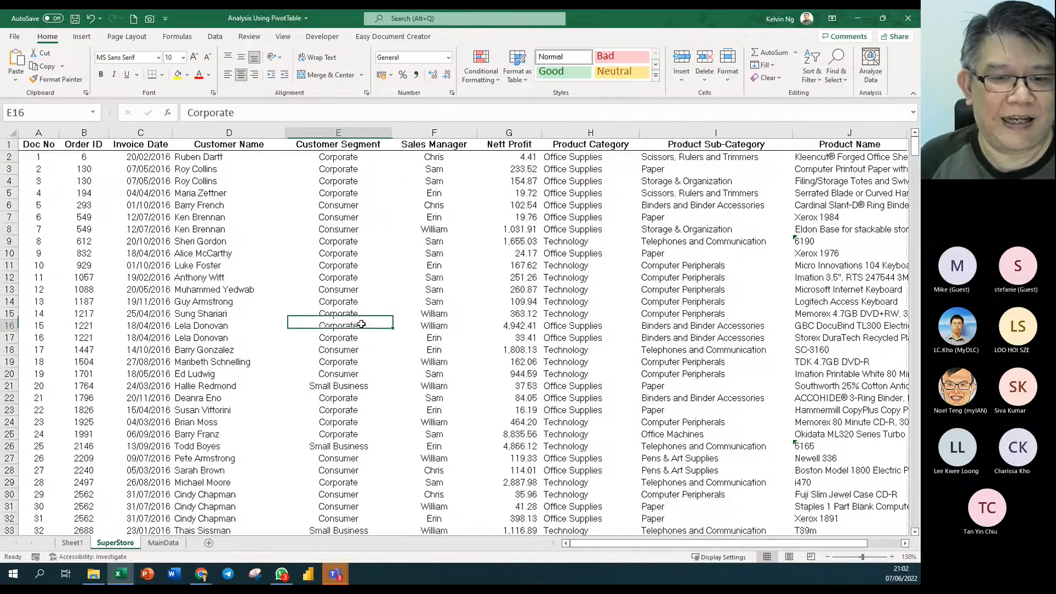
drag(382, 243, 575, 424)
click(470, 338)
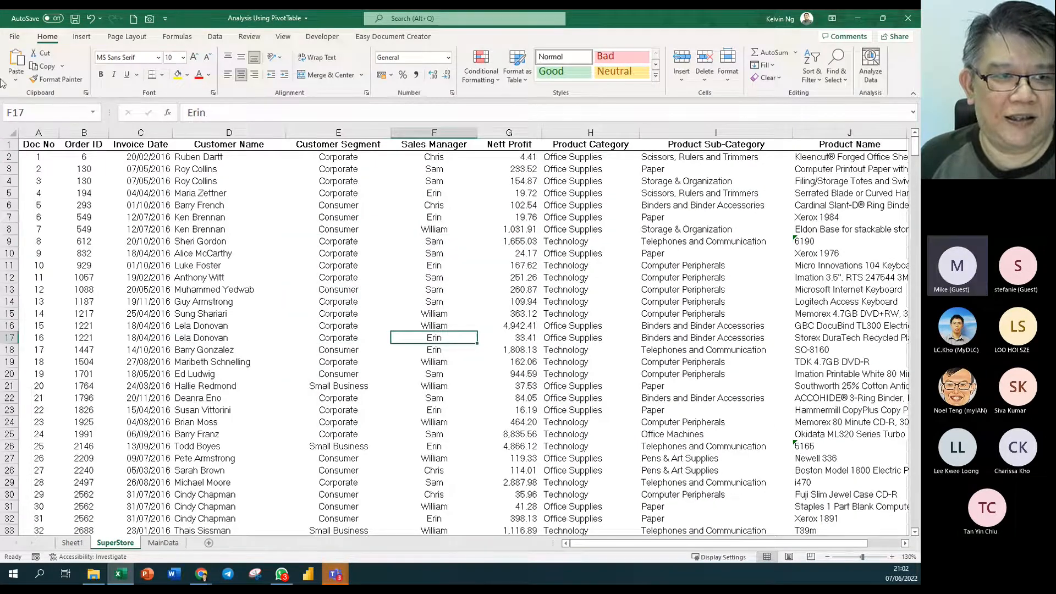
- Review the data range in the Insert PivotTable dialog, then cancel without creating a pivot
click(83, 38)
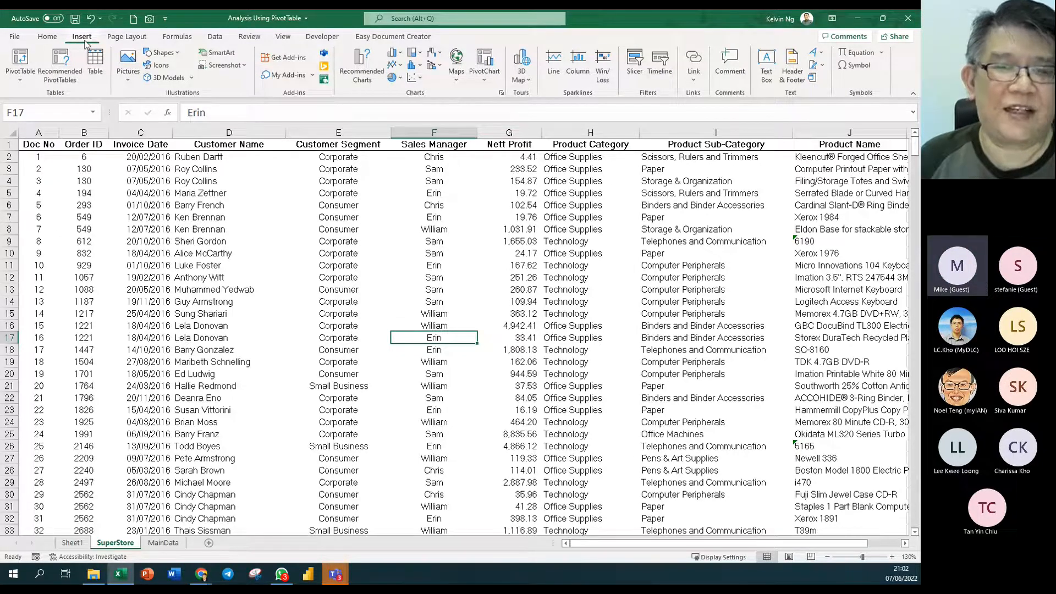
click(17, 61)
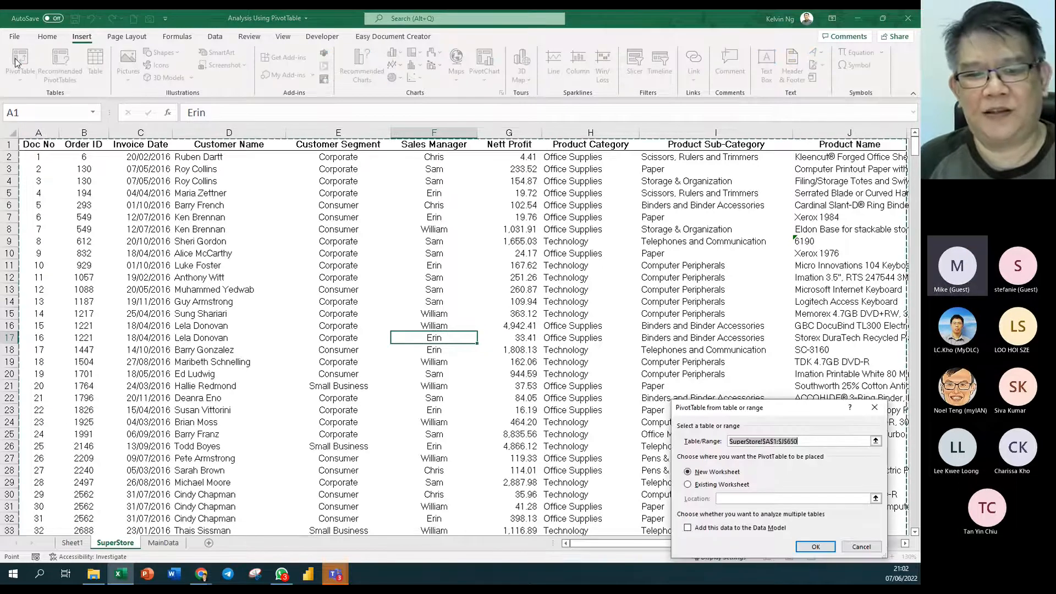
drag(771, 408, 393, 175)
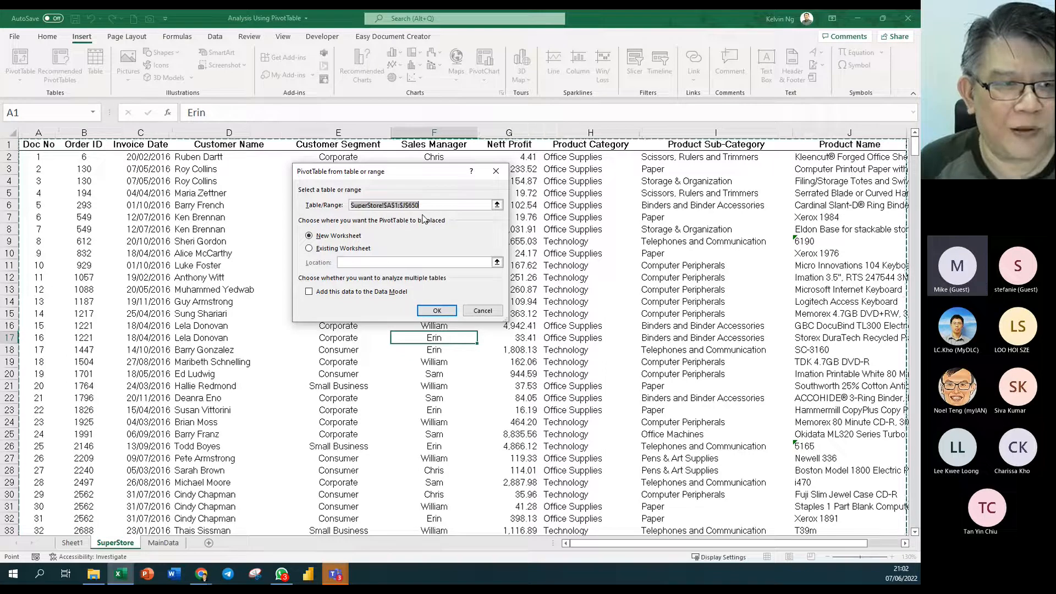
click(493, 312)
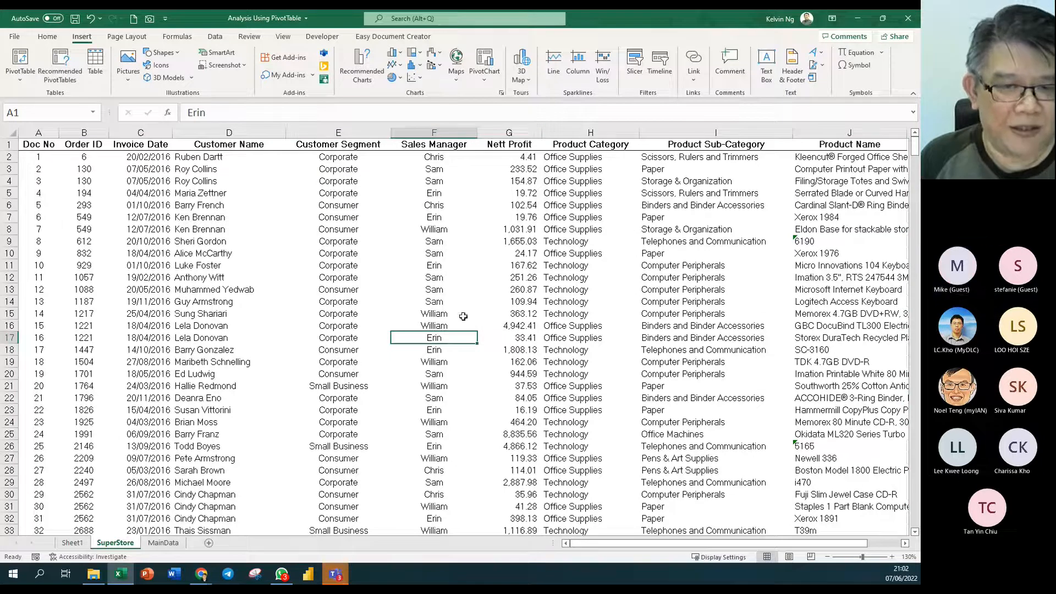
click(443, 278)
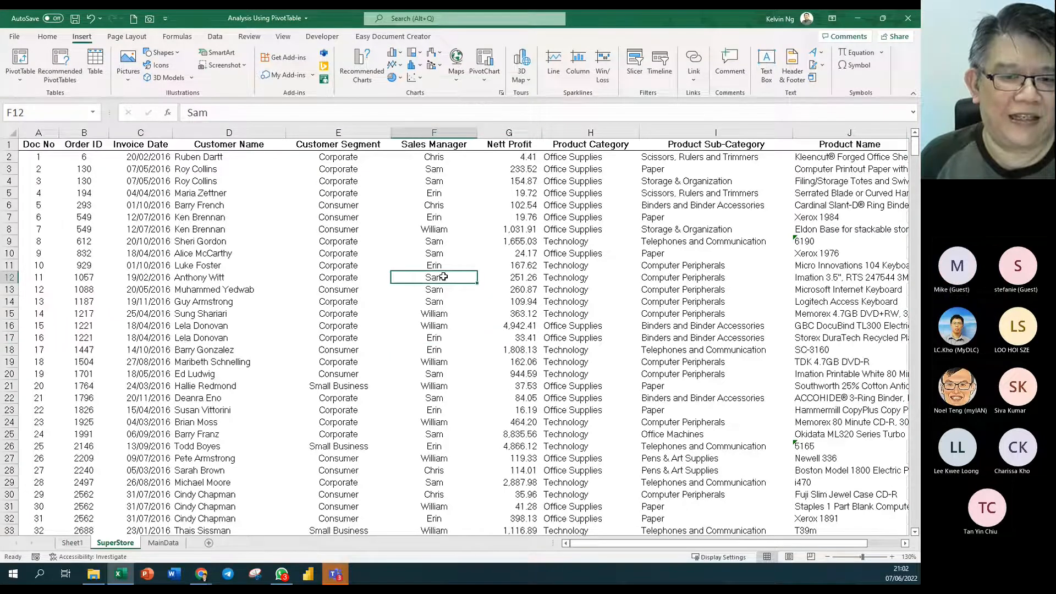
drag(433, 193, 696, 434)
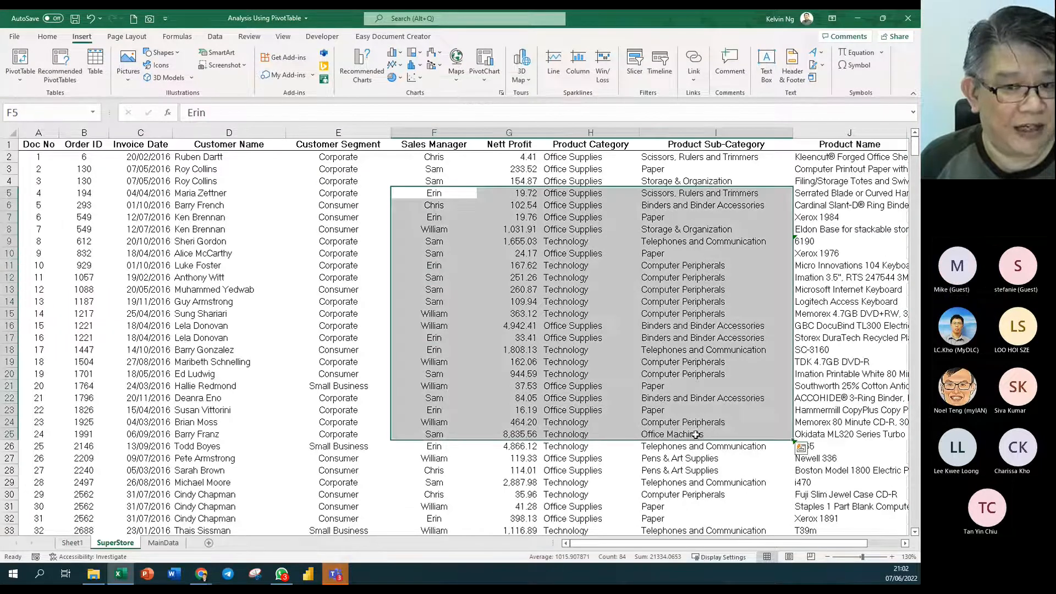
click(434, 325)
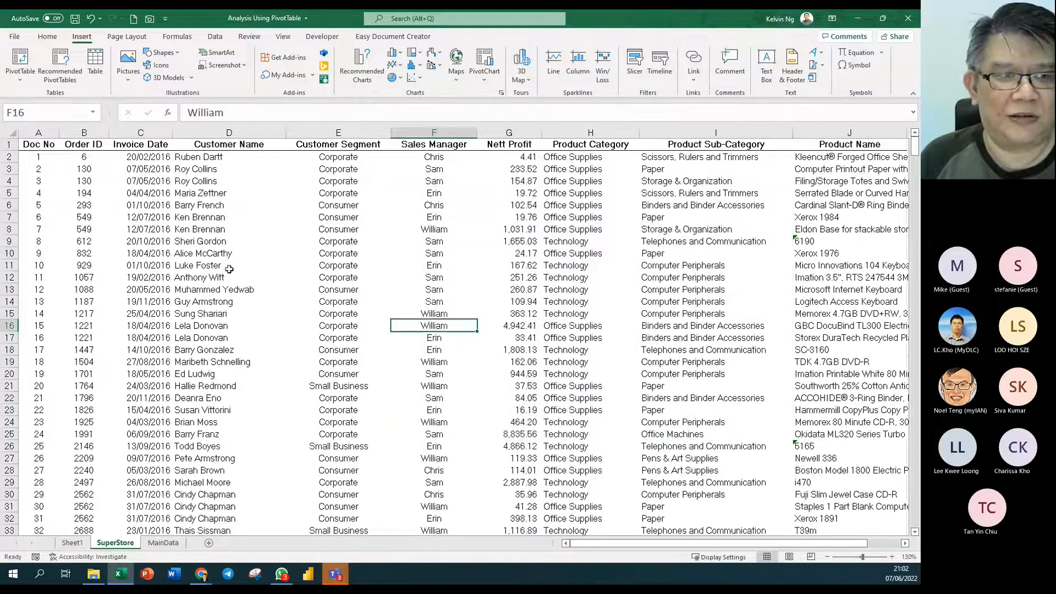
click(20, 61)
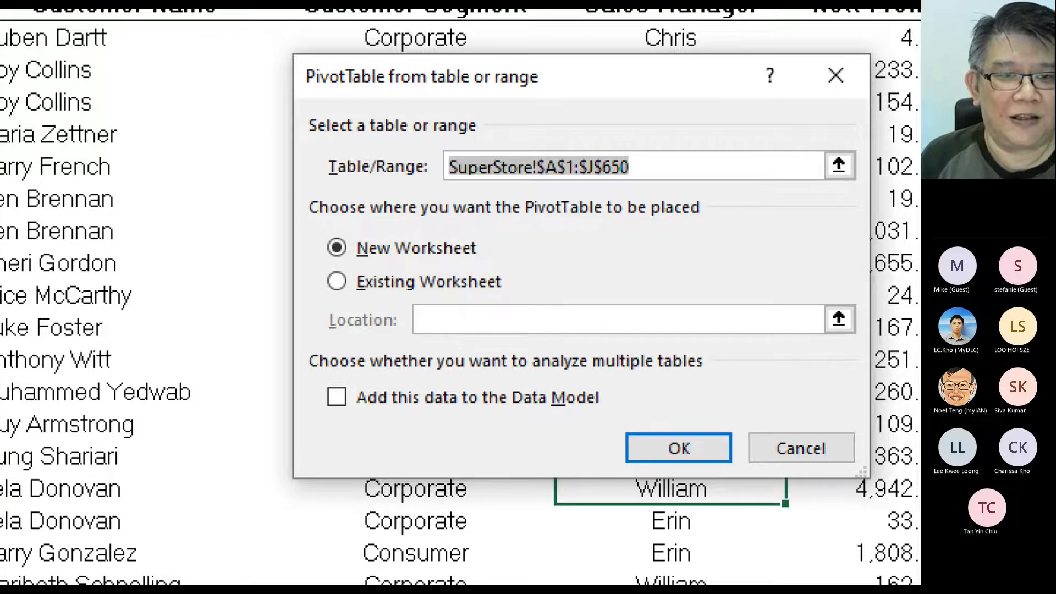
key(Escape)
key(Escape)
click(205, 258)
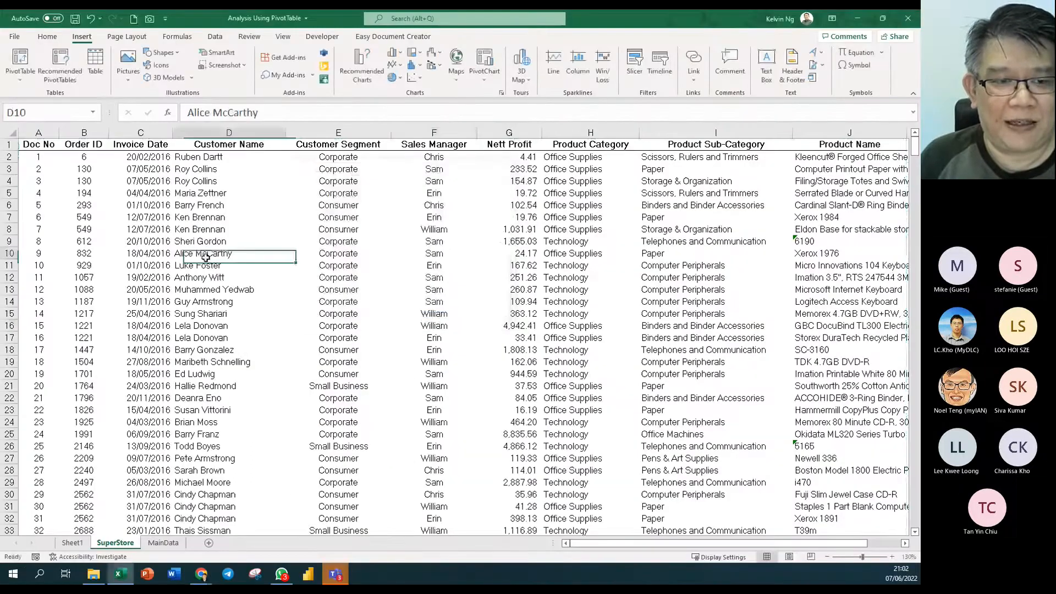
drag(206, 257, 242, 301)
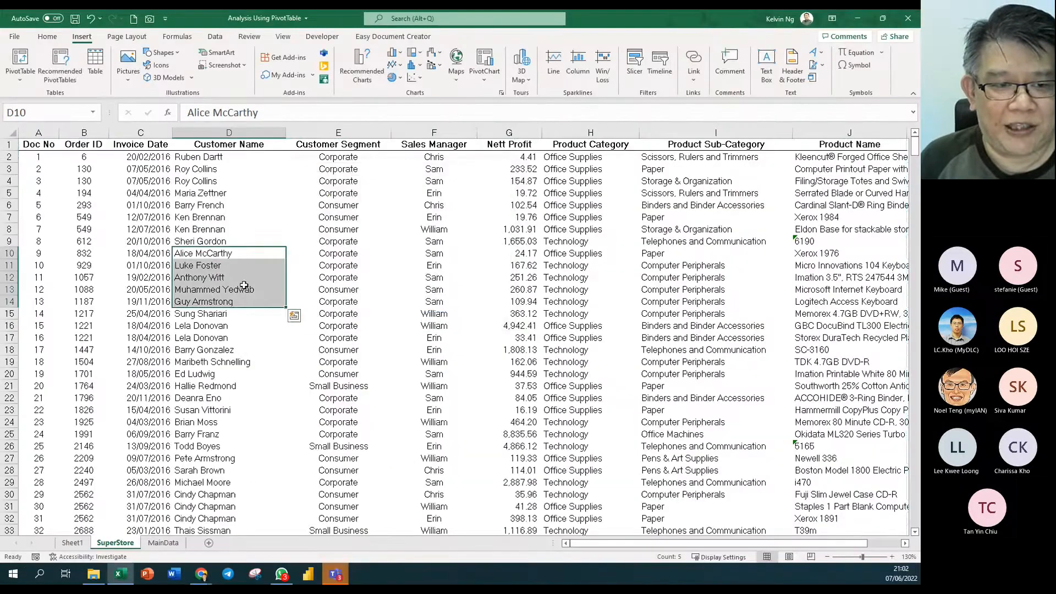
click(378, 255)
click(20, 58)
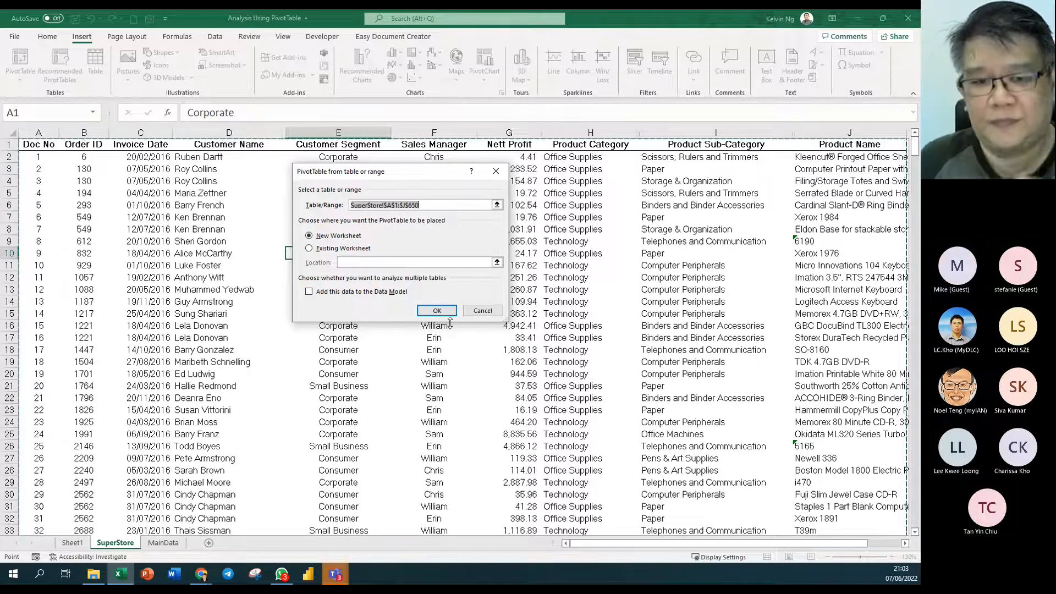
click(477, 311)
- Return to Sheet1's Sales Manager pivot, zoom out and float the PivotTable Fields pane
click(72, 543)
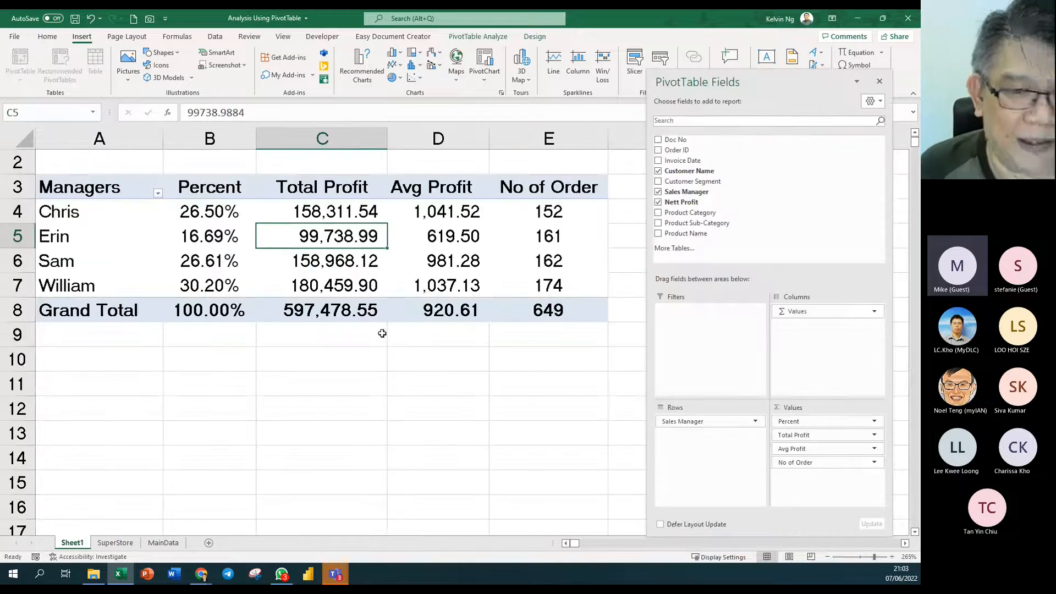
ctrl+scroll(392, 351, down, 3)
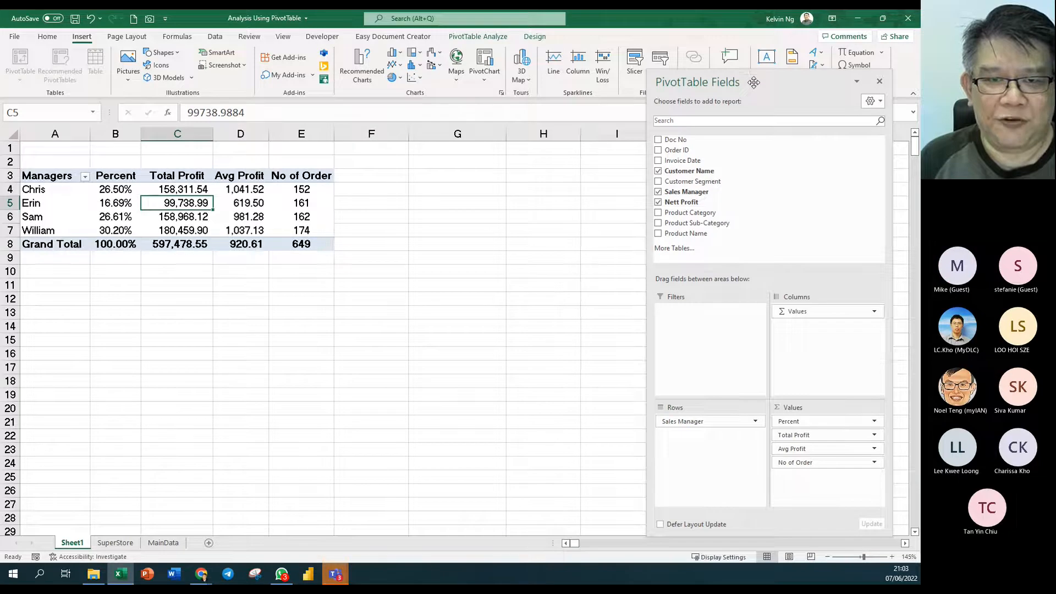
drag(753, 81, 510, 65)
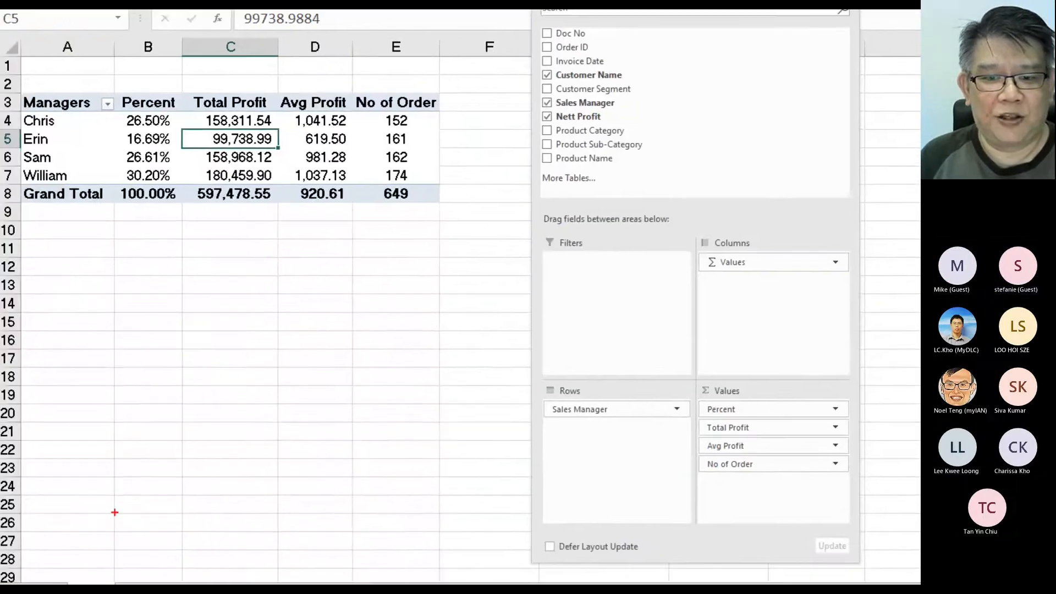
drag(657, 385, 526, 435)
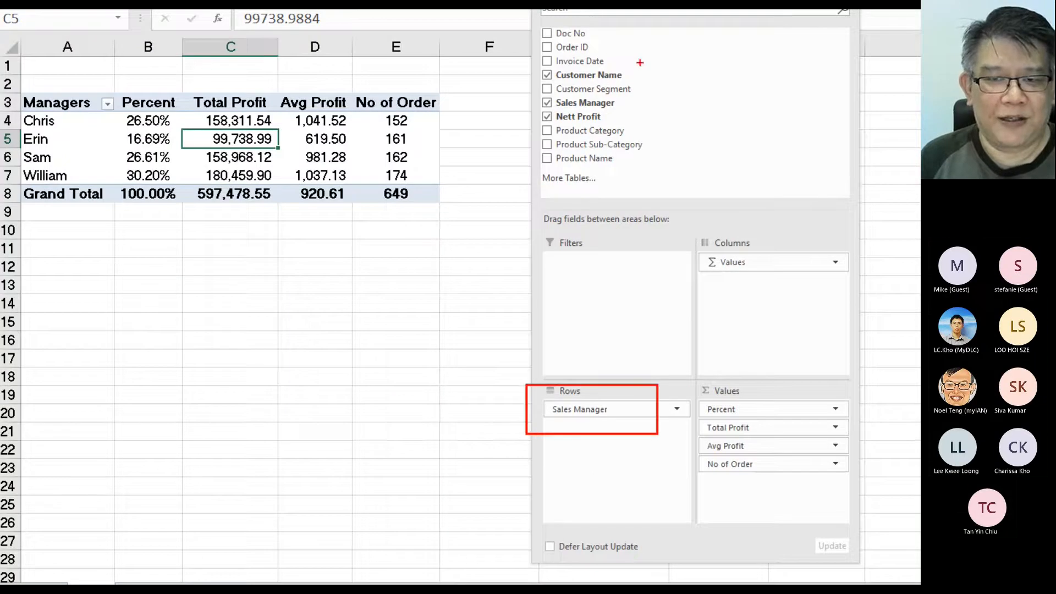
mouse_move(617, 100)
mouse_down()
mouse_move(596, 352)
mouse_move(582, 383)
mouse_move(570, 370)
mouse_move(599, 378)
mouse_up()
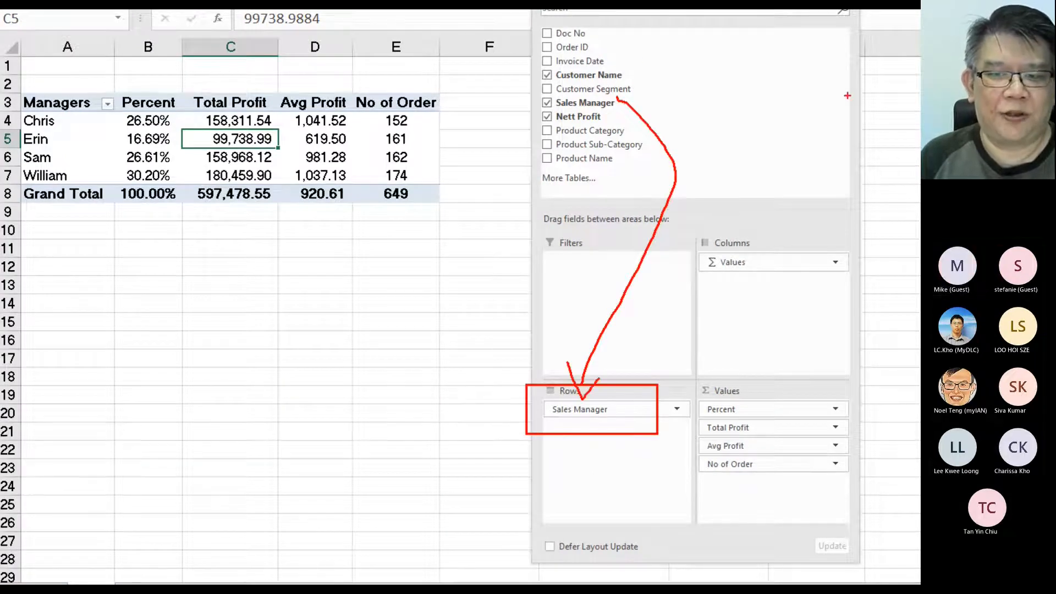
mouse_move(617, 113)
mouse_down()
mouse_move(650, 120)
mouse_move(815, 393)
mouse_move(804, 424)
mouse_move(815, 444)
mouse_move(818, 429)
mouse_up()
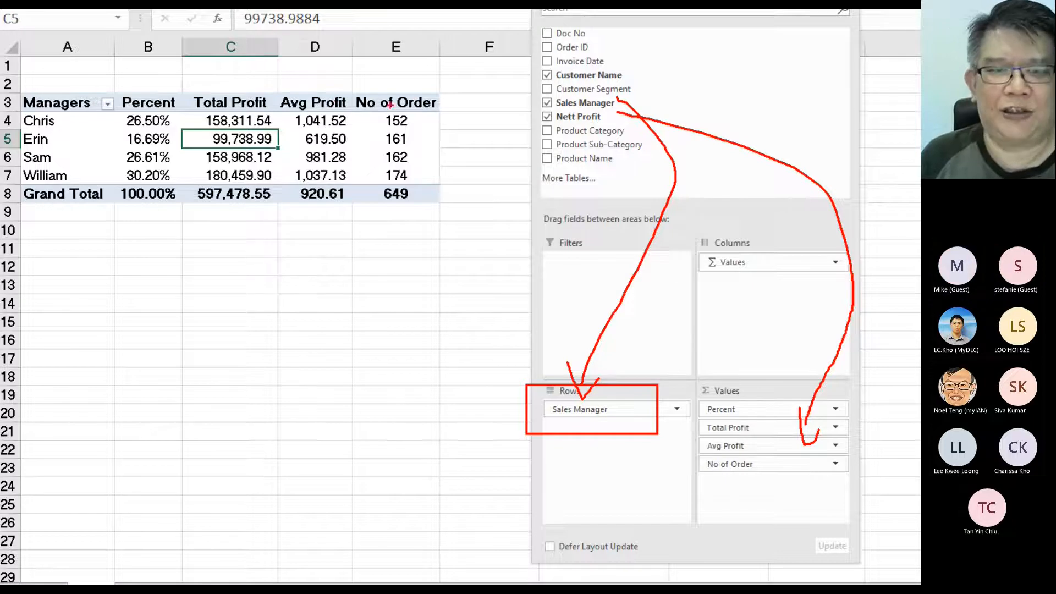
key(Escape)
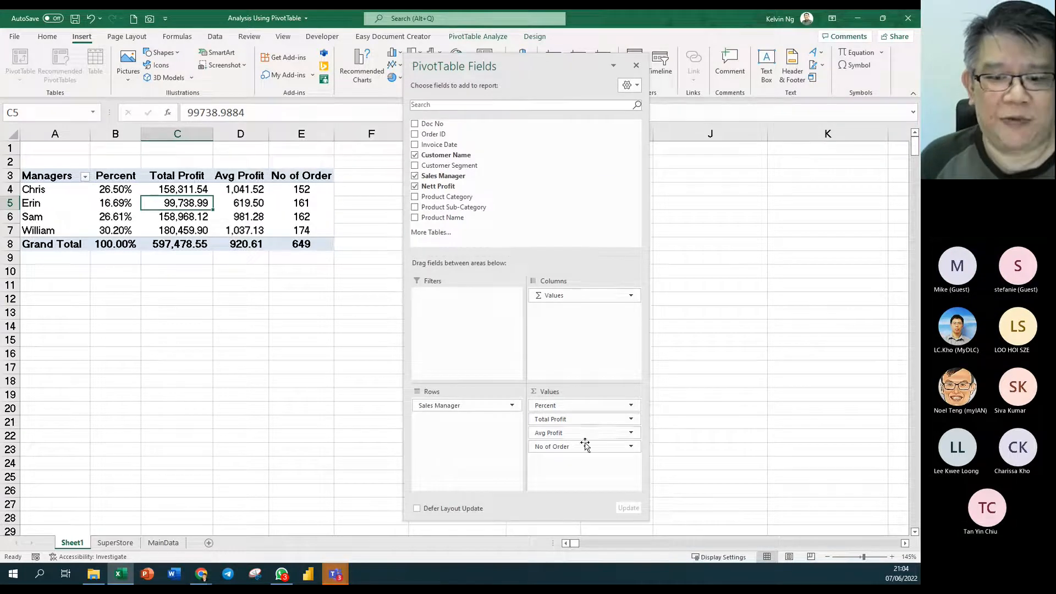
right_click(306, 207)
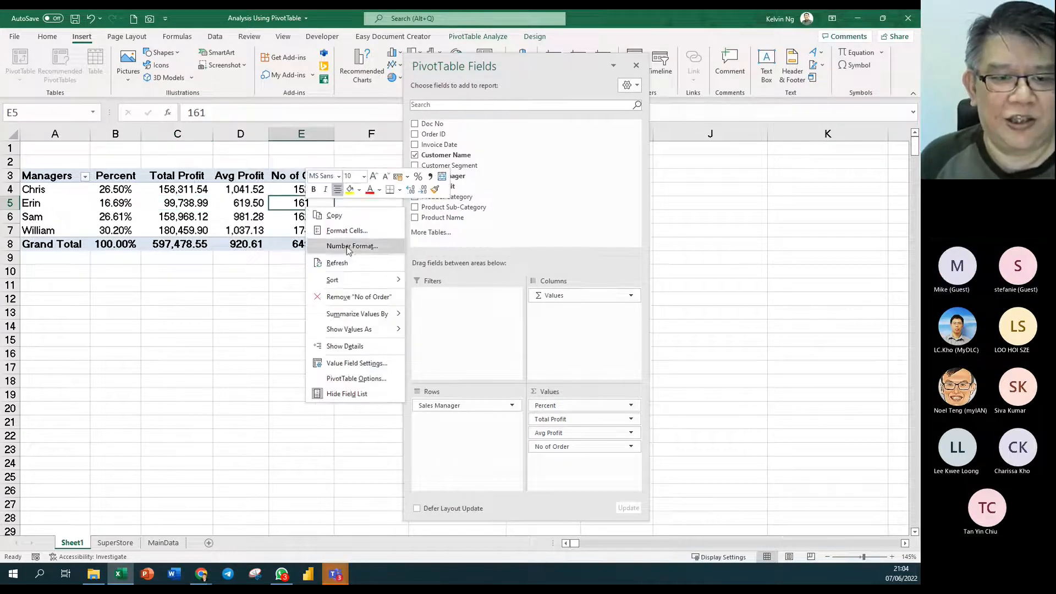
mouse_move(373, 318)
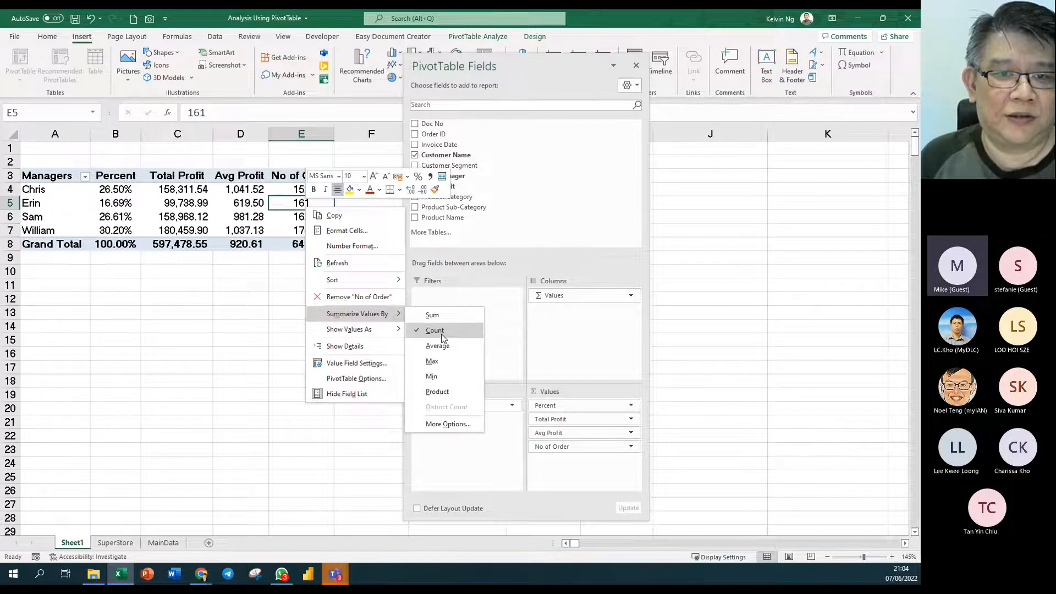
click(477, 63)
drag(617, 74, 826, 68)
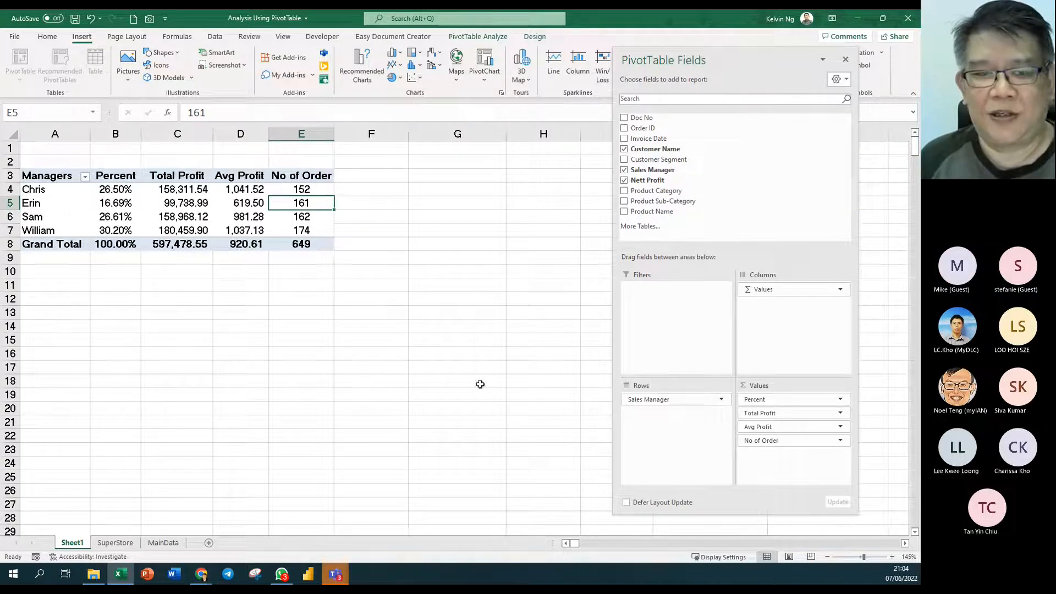
right_click(306, 206)
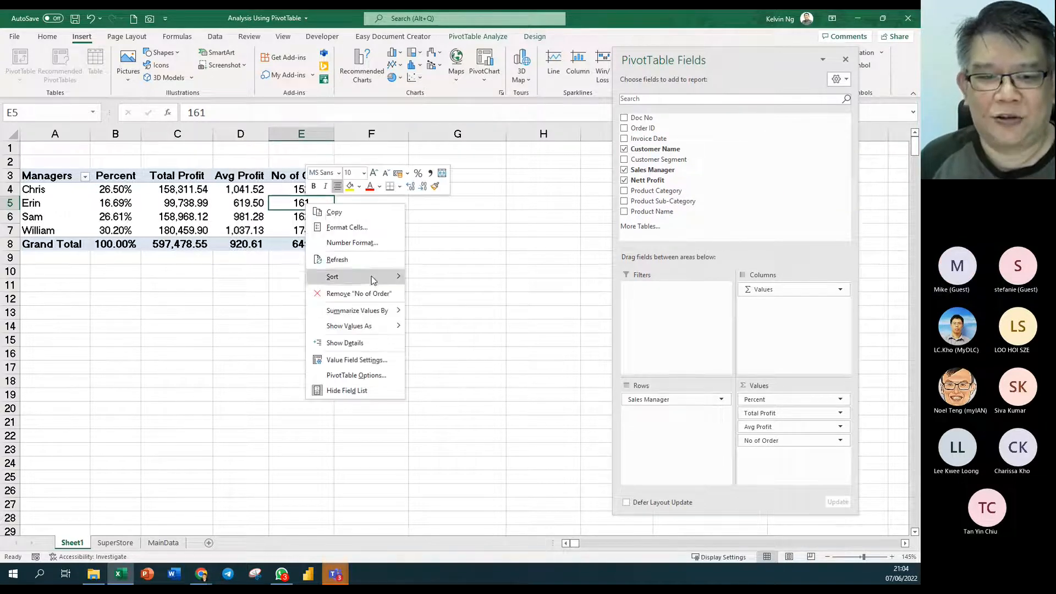
mouse_move(363, 310)
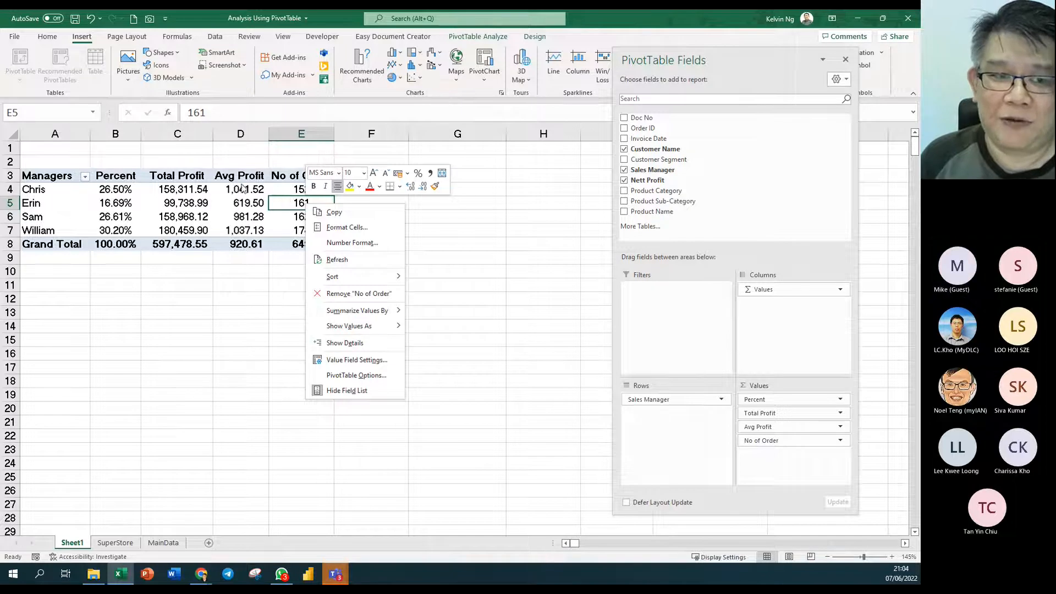
click(237, 192)
right_click(237, 190)
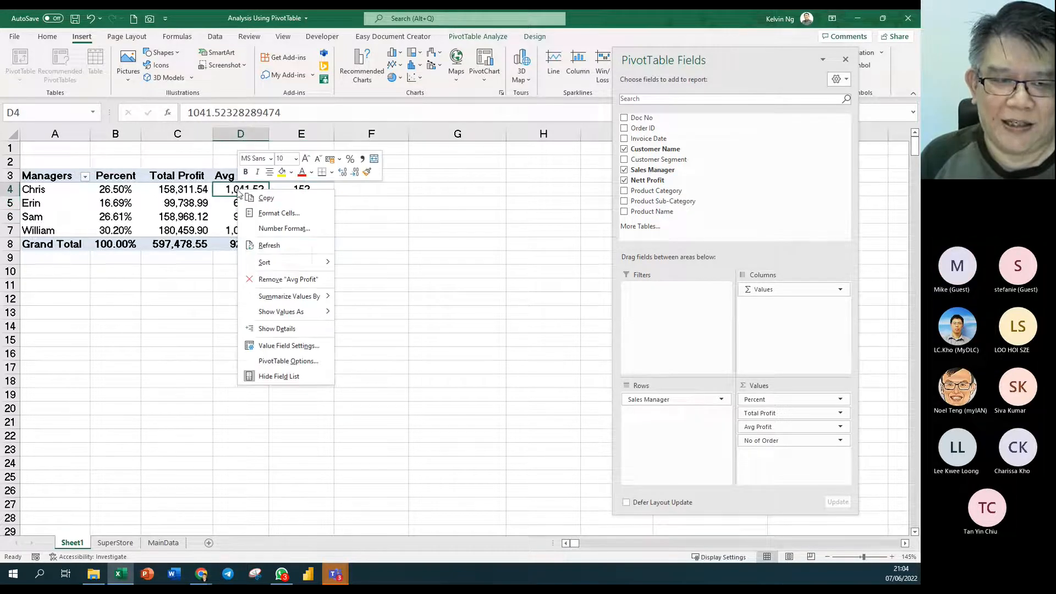
mouse_move(308, 297)
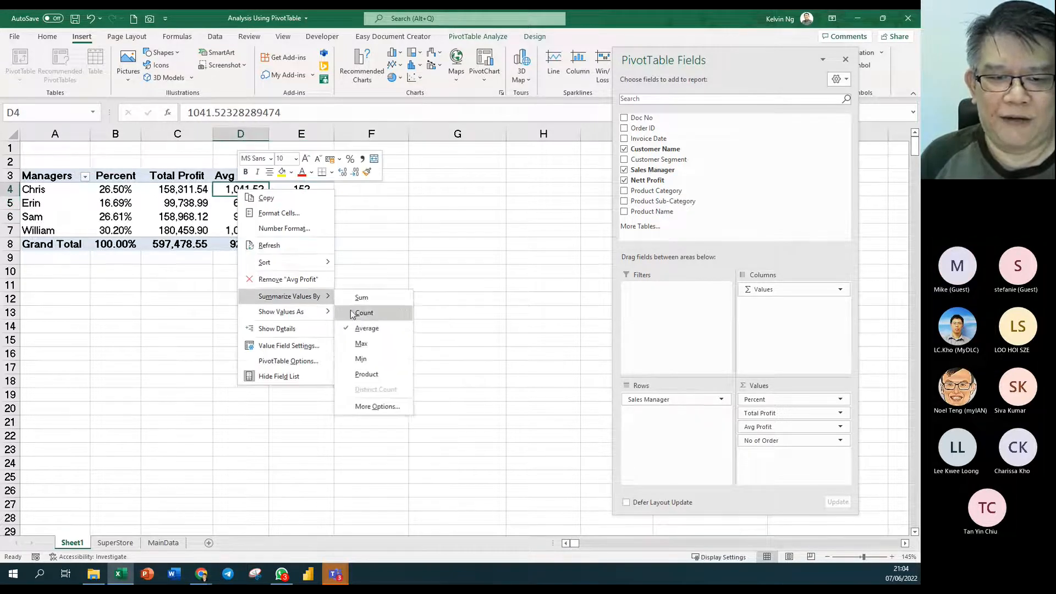
click(175, 190)
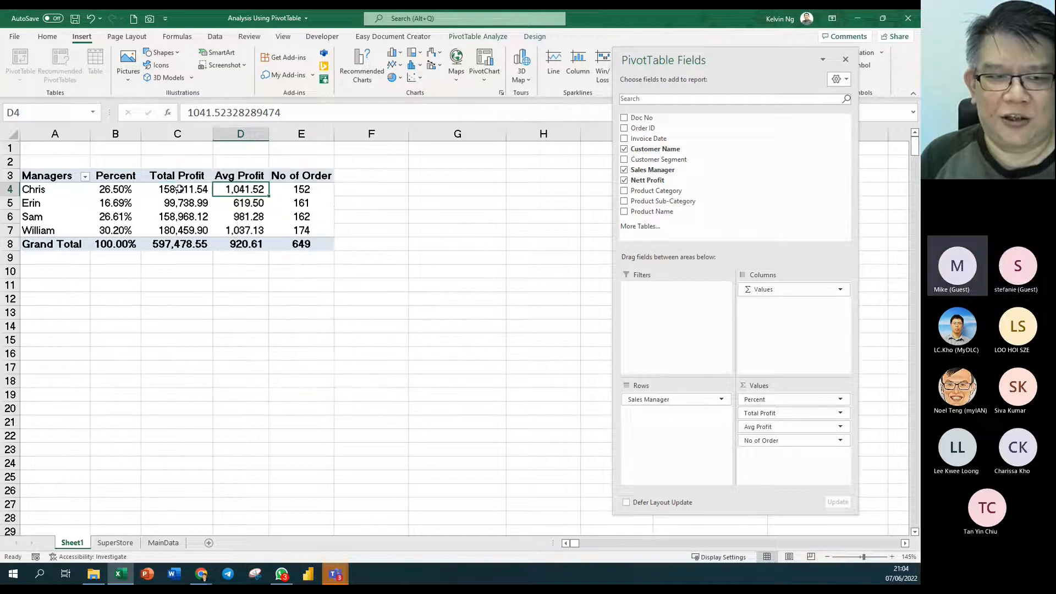
click(181, 189)
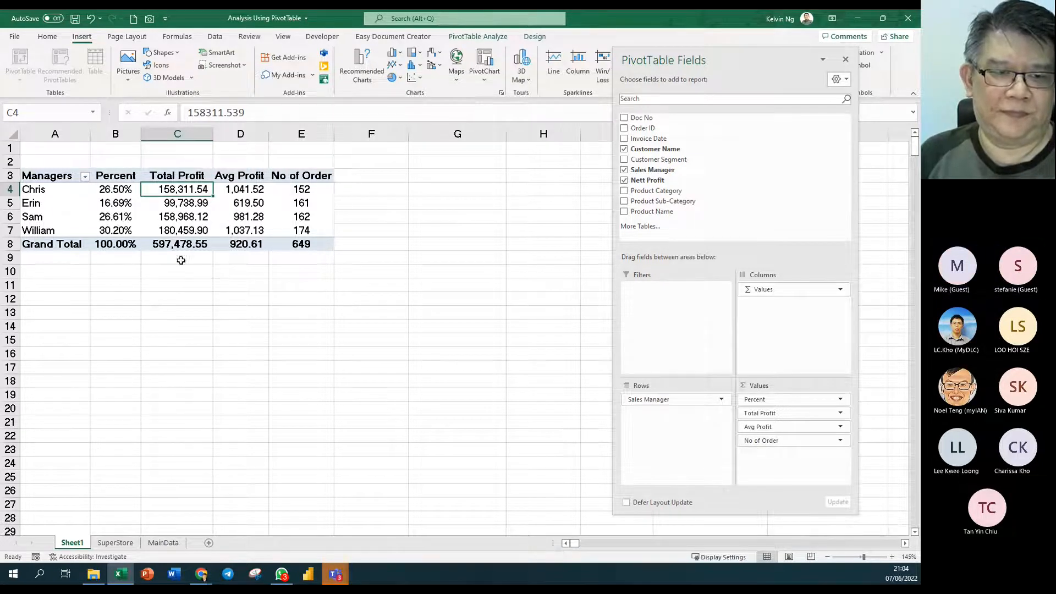
mouse_move(180, 213)
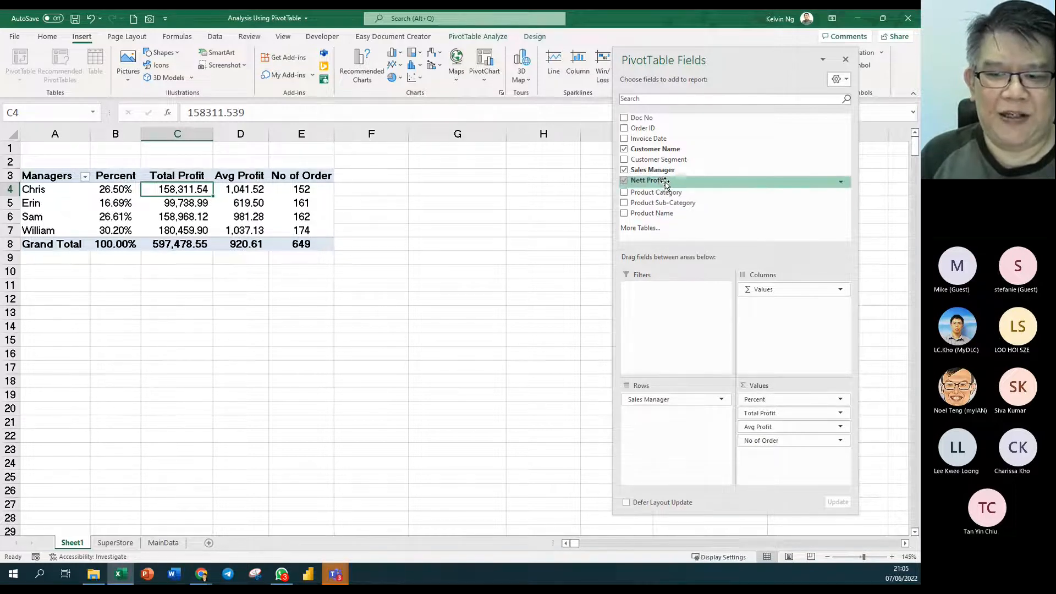
- Keep Percent as % of Grand Total and close the Show Values As menu
right_click(123, 202)
mouse_move(189, 311)
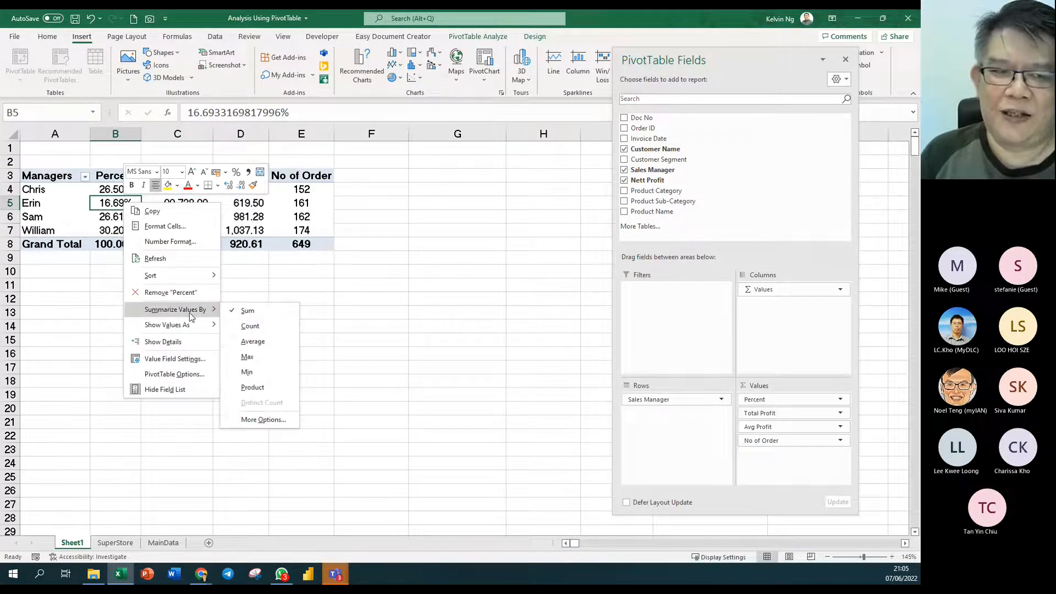
mouse_move(188, 330)
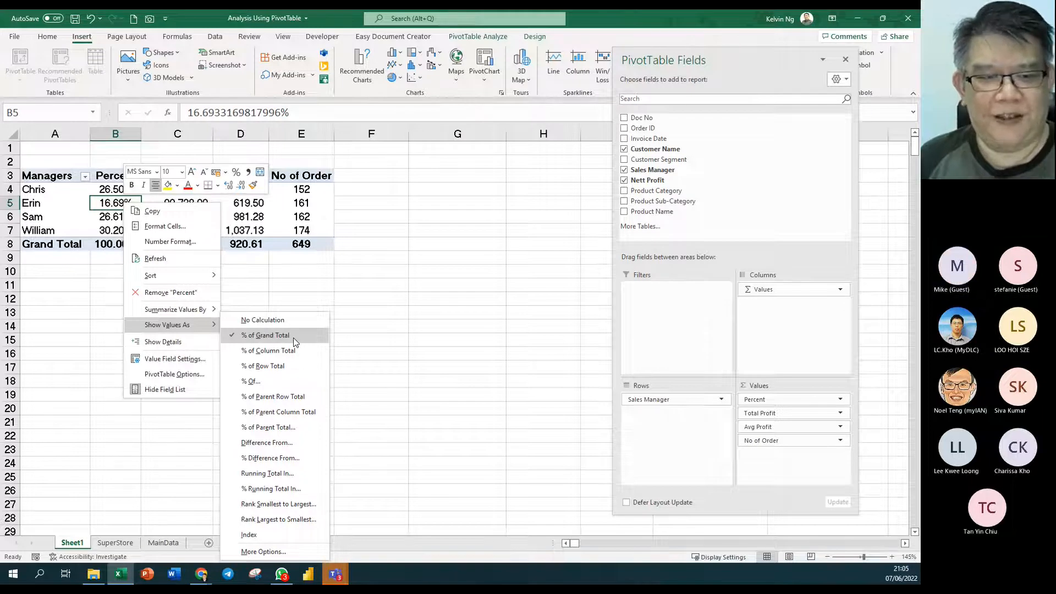
key(Escape)
key(Escape)
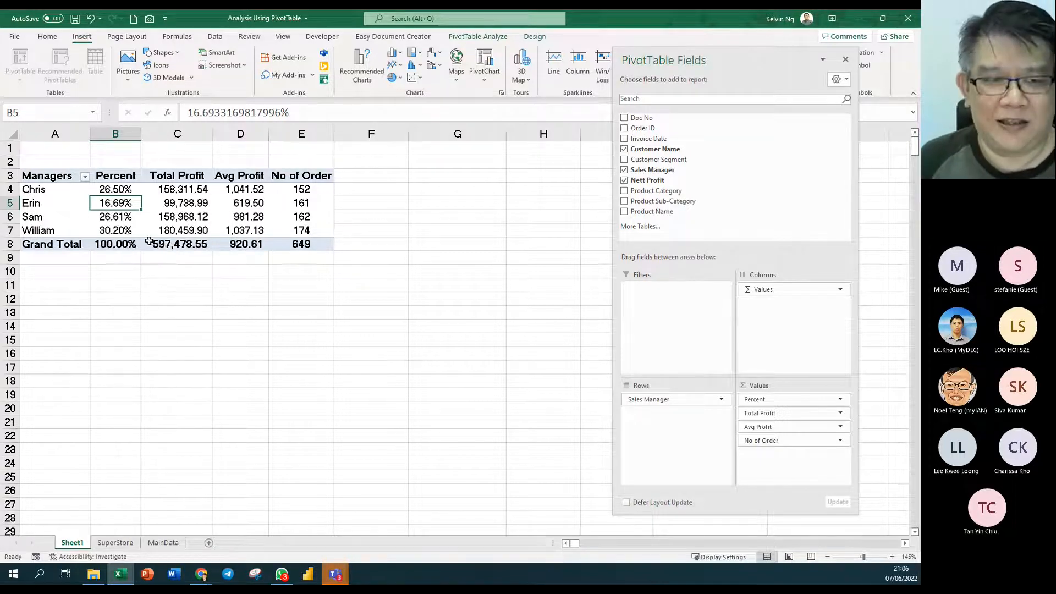
- Zoom Sheet1 to about 235% and check Erin's Total Profit of 99,738.99
click(55, 177)
ctrl+scroll(55, 177, up, 5)
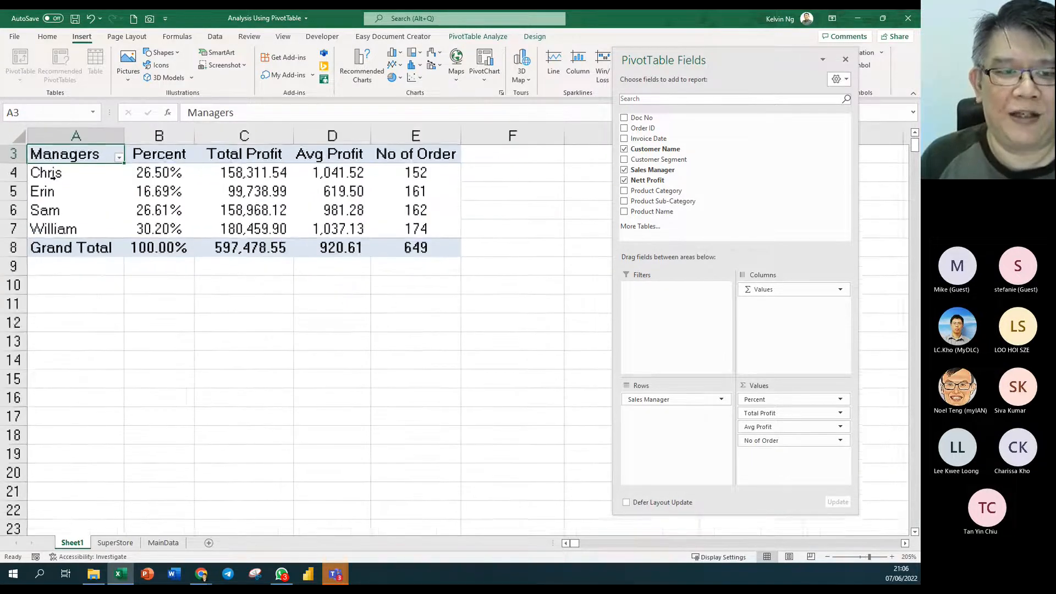
ctrl+scroll(227, 226, up, 2)
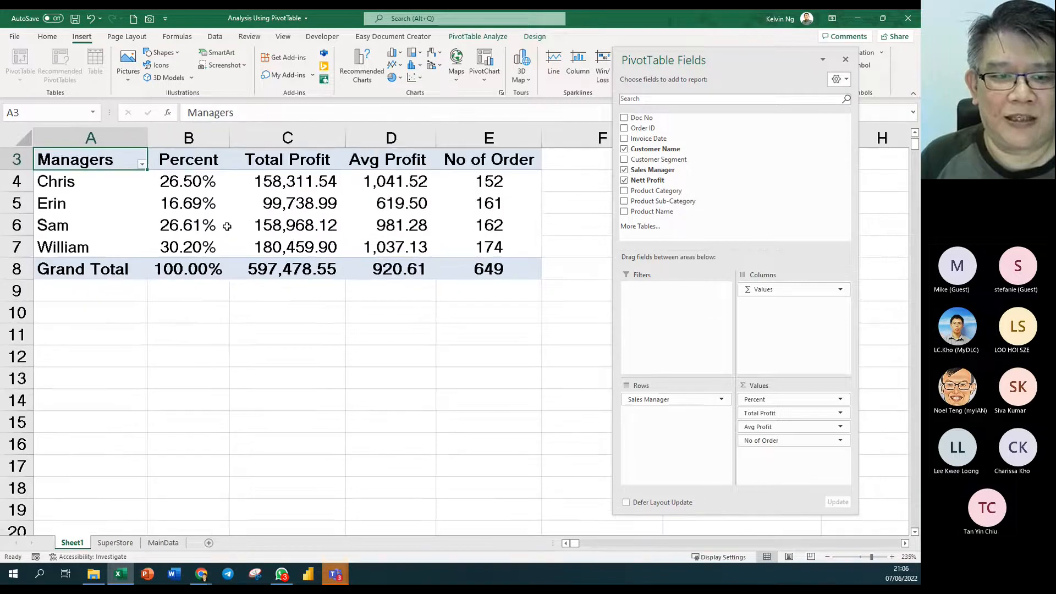
scroll(337, 220, up, 1)
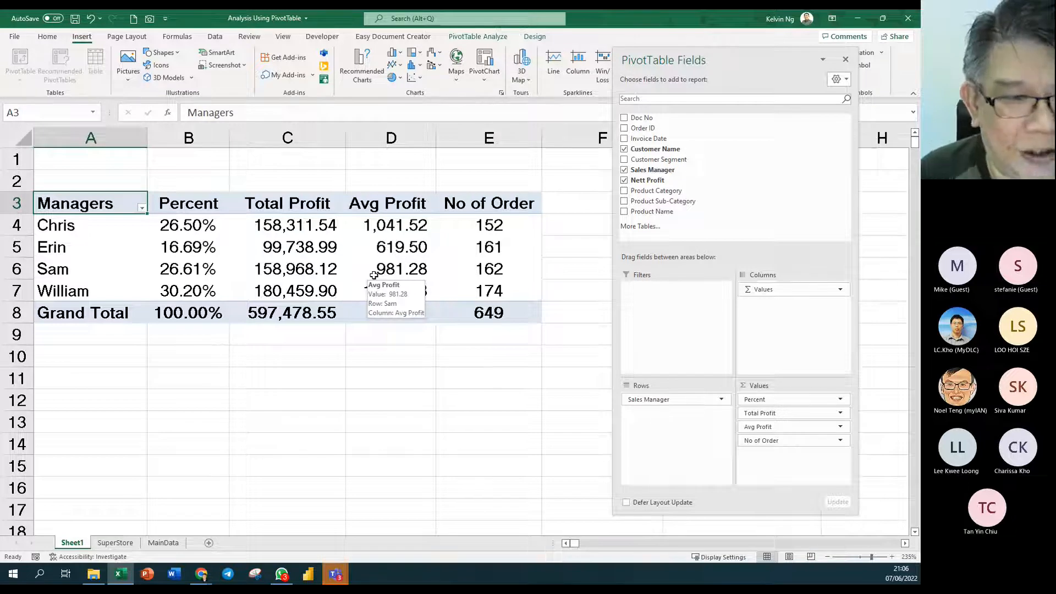
click(301, 250)
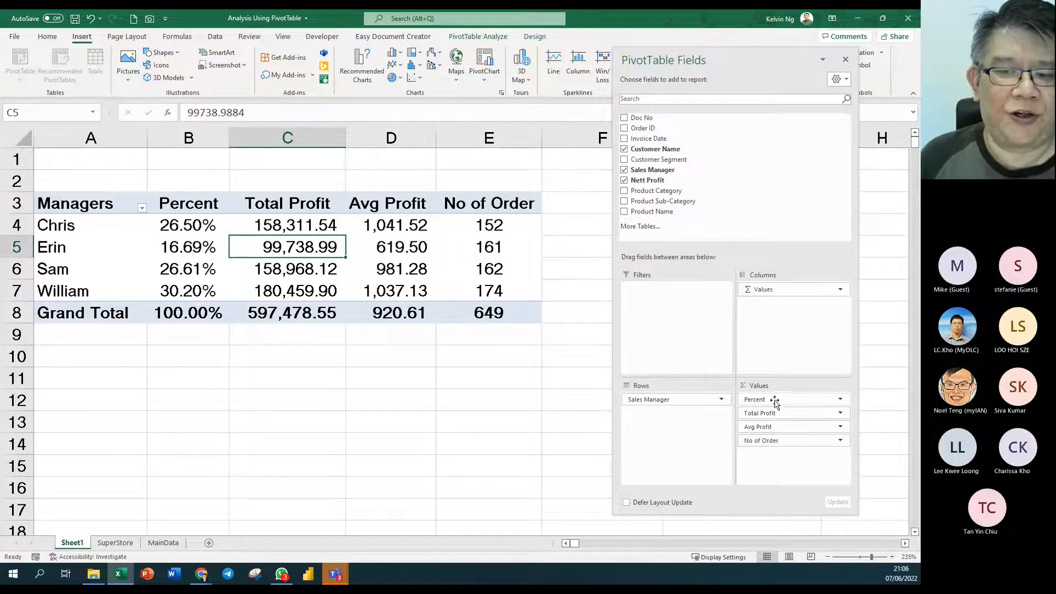
- Add Nett Profit as the first value column and check each manager's Sum of Nett Profit
drag(668, 182, 796, 394)
drag(655, 78, 744, 84)
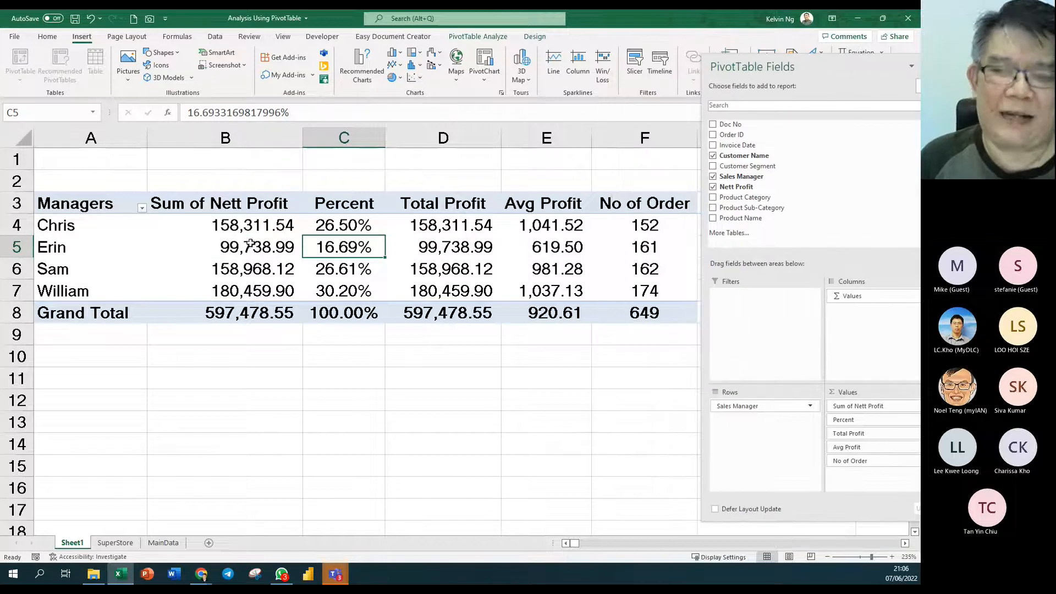
mouse_move(258, 246)
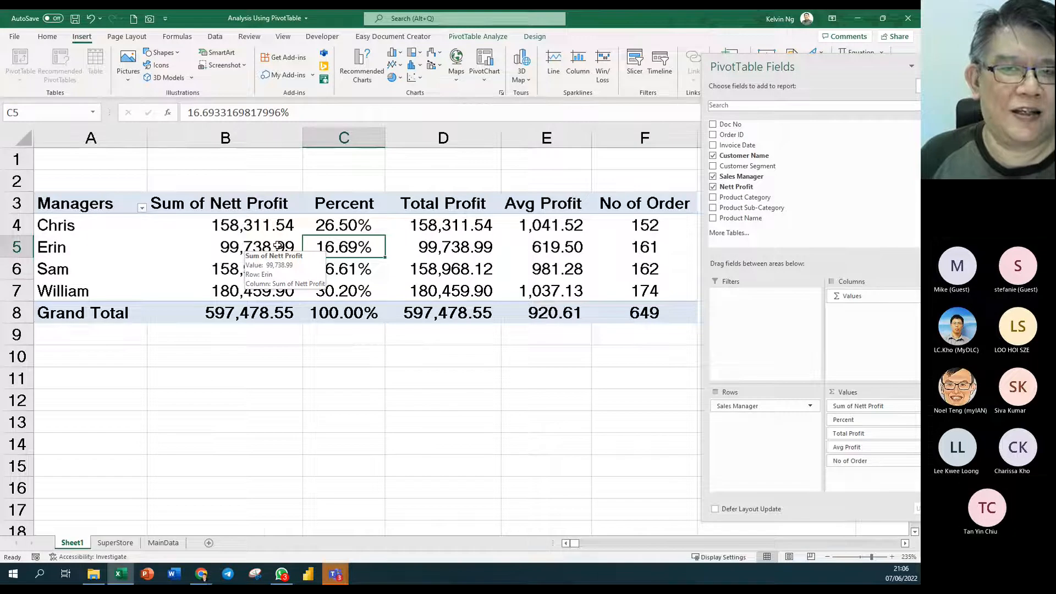
click(236, 227)
click(212, 250)
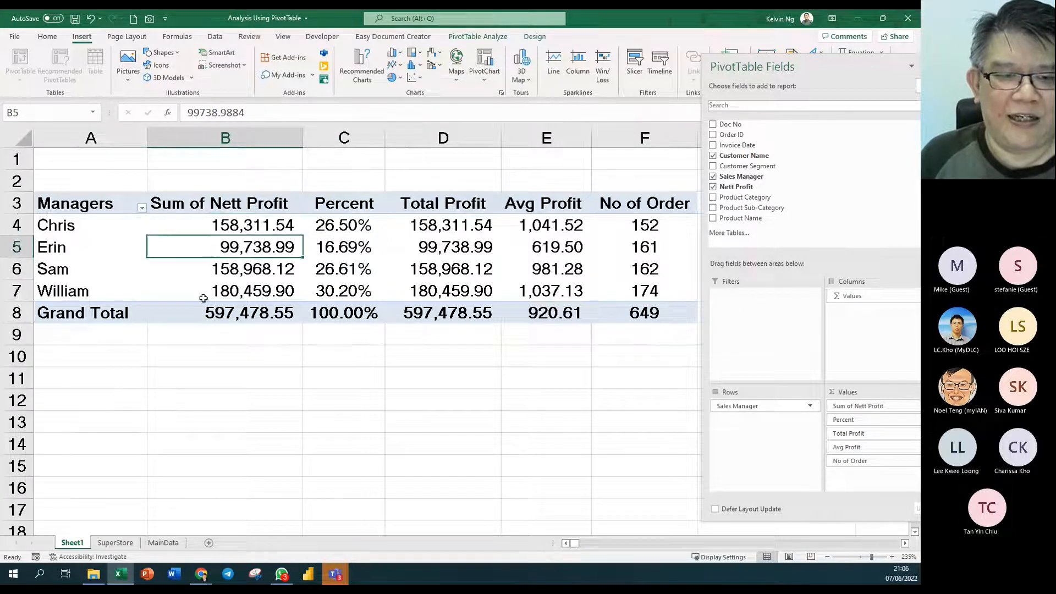
click(203, 270)
click(213, 293)
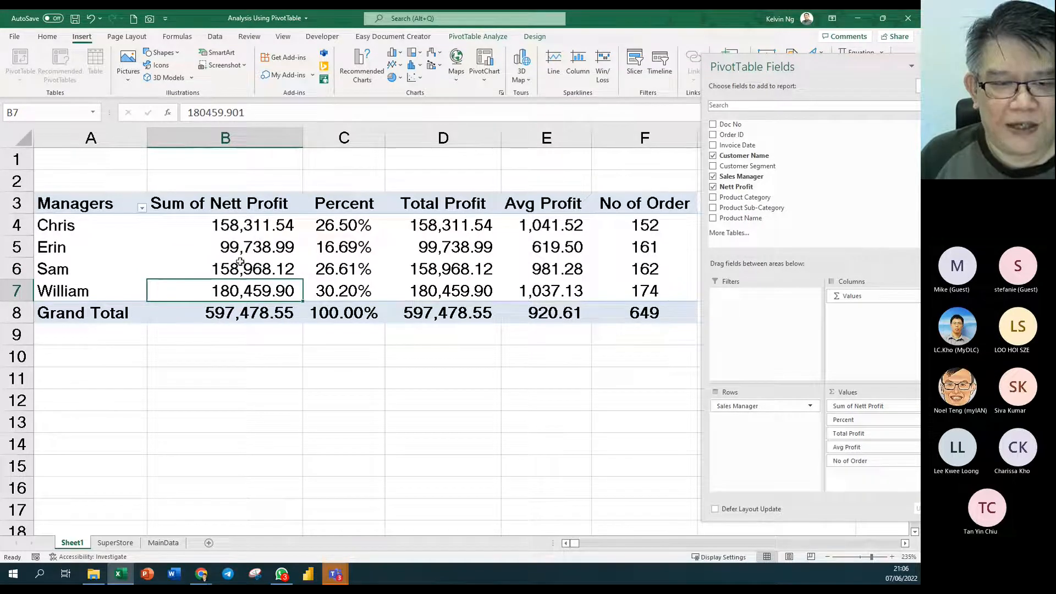
mouse_move(250, 294)
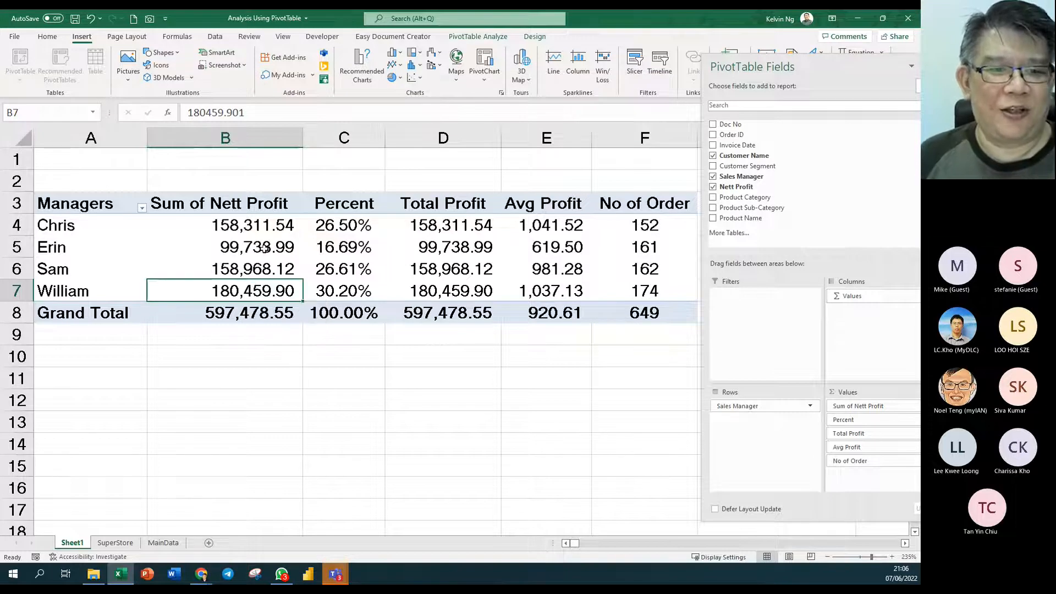
mouse_move(252, 226)
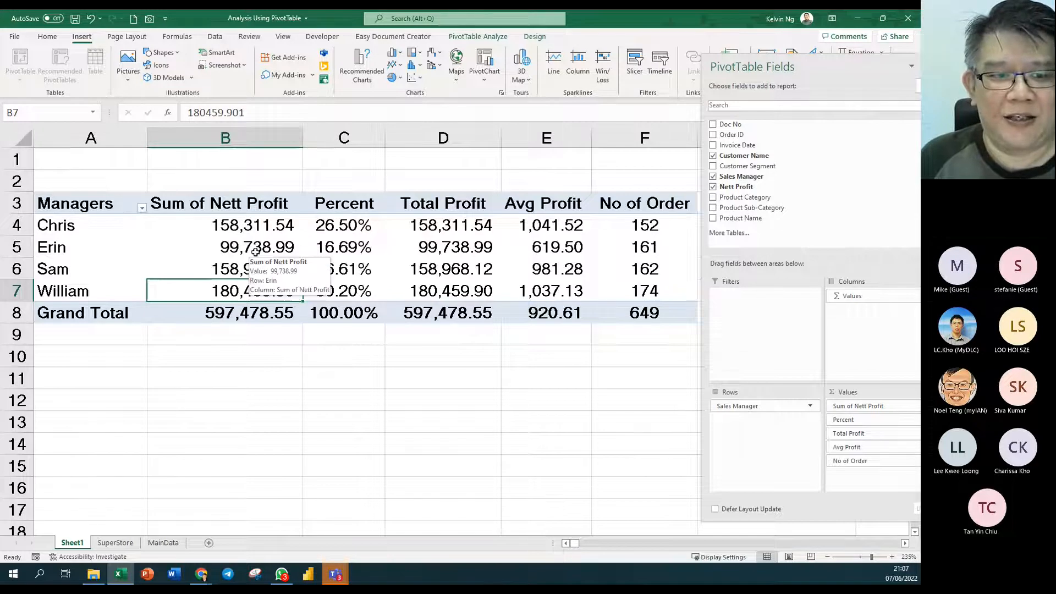
- Show Sum of Nett Profit as Rank Largest to Smallest by Sales Manager, then select B3:B7
right_click(238, 251)
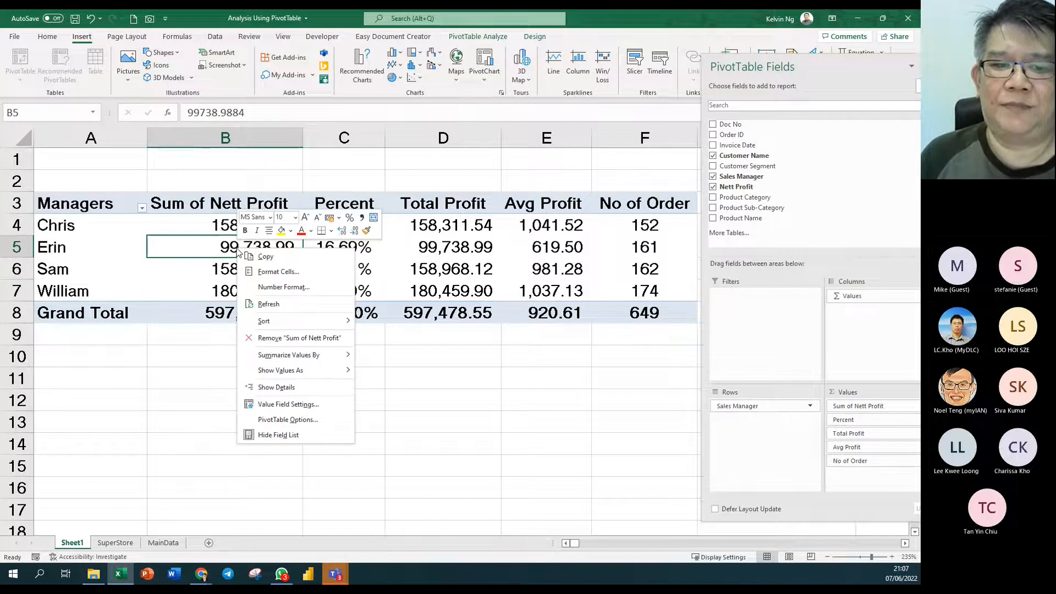
mouse_move(337, 372)
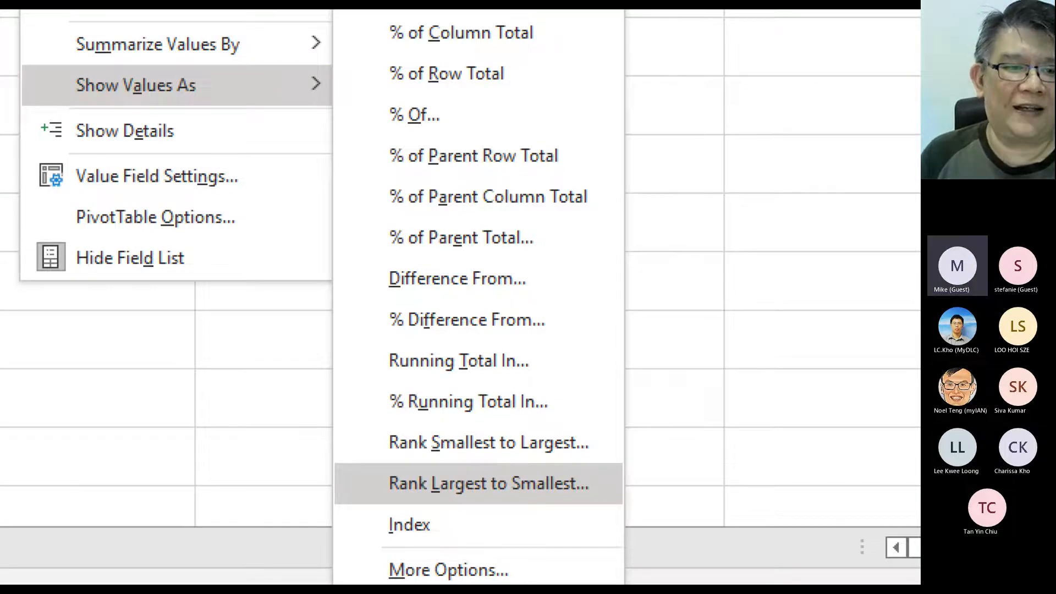
key(Escape)
right_click(252, 243)
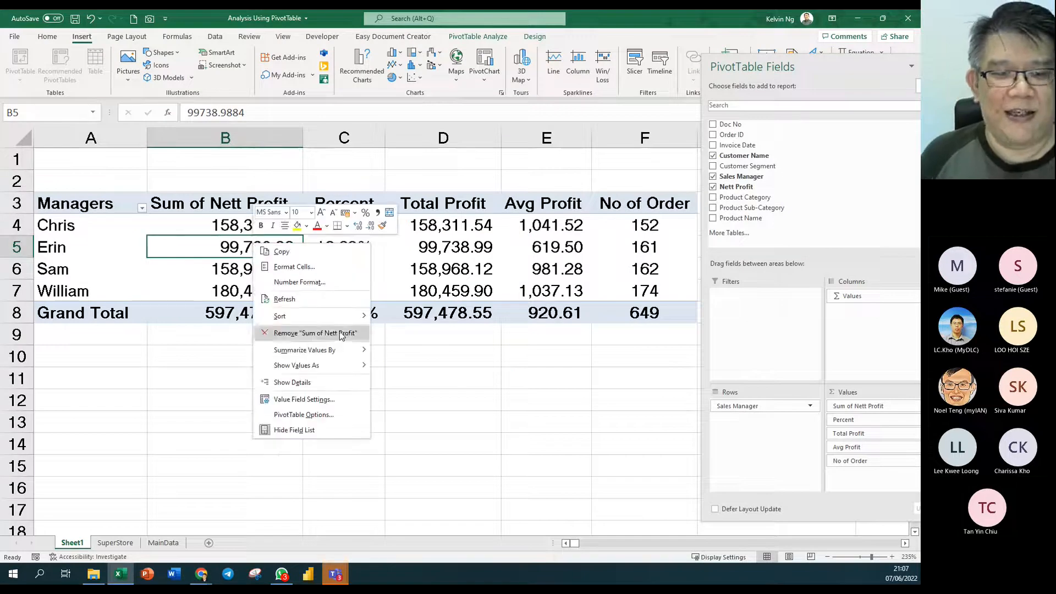
mouse_move(343, 367)
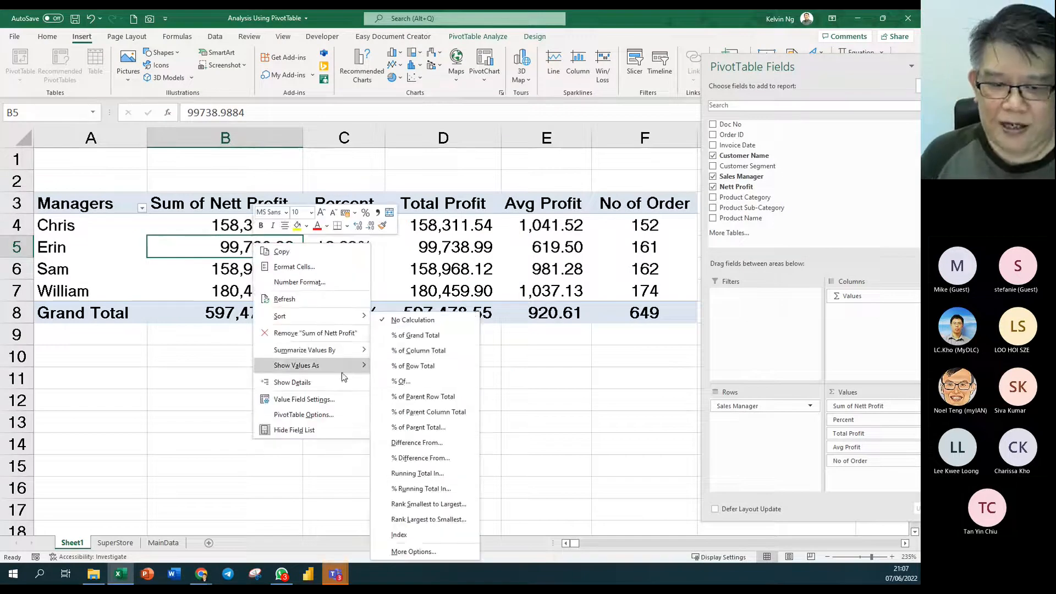
click(403, 521)
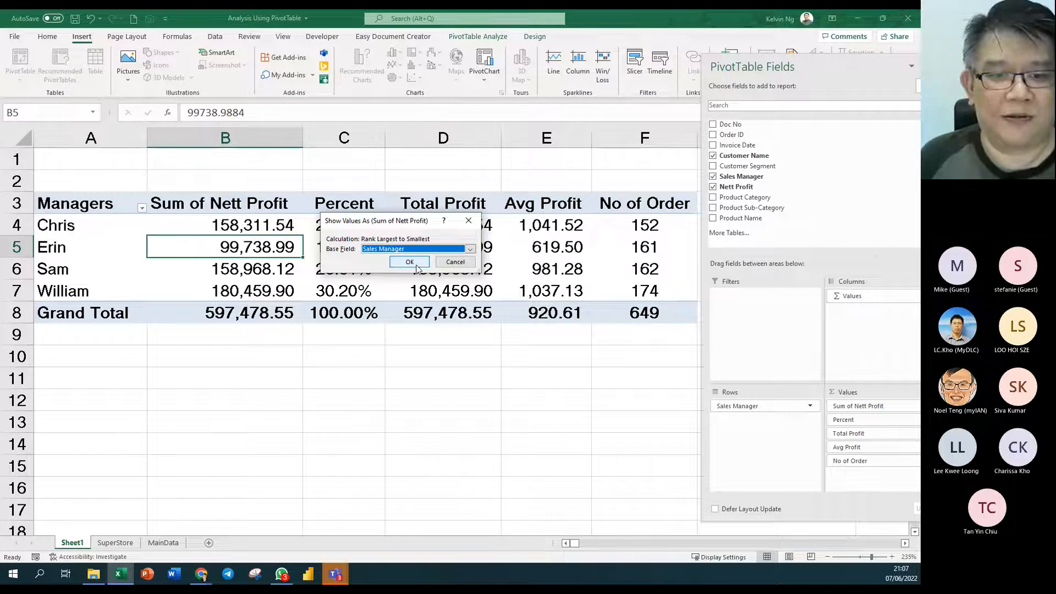
click(409, 263)
drag(277, 207, 275, 291)
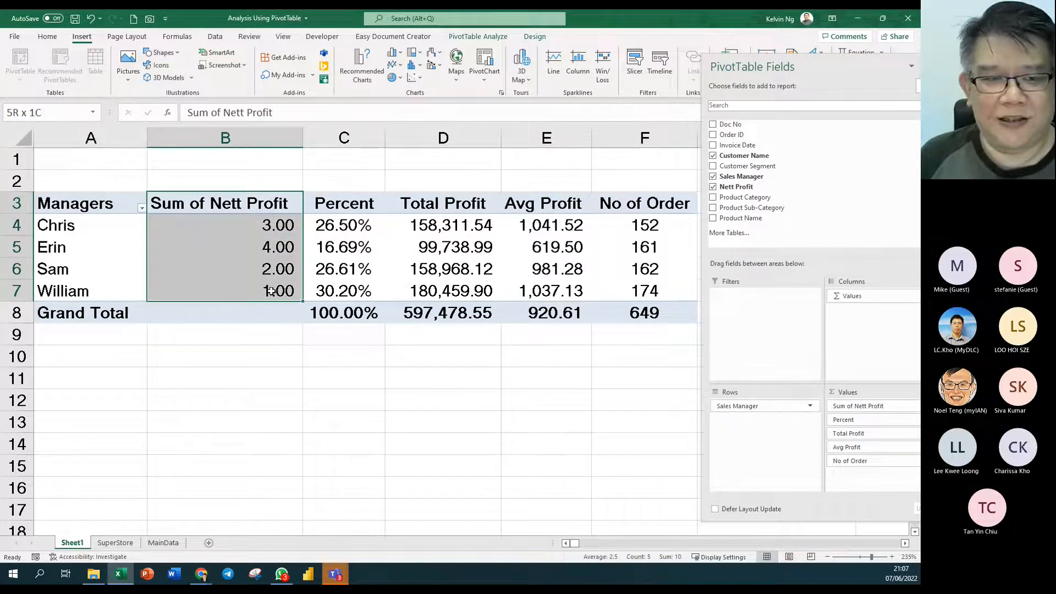
- Format the rank column as centred Number values with no decimals
click(47, 36)
click(449, 57)
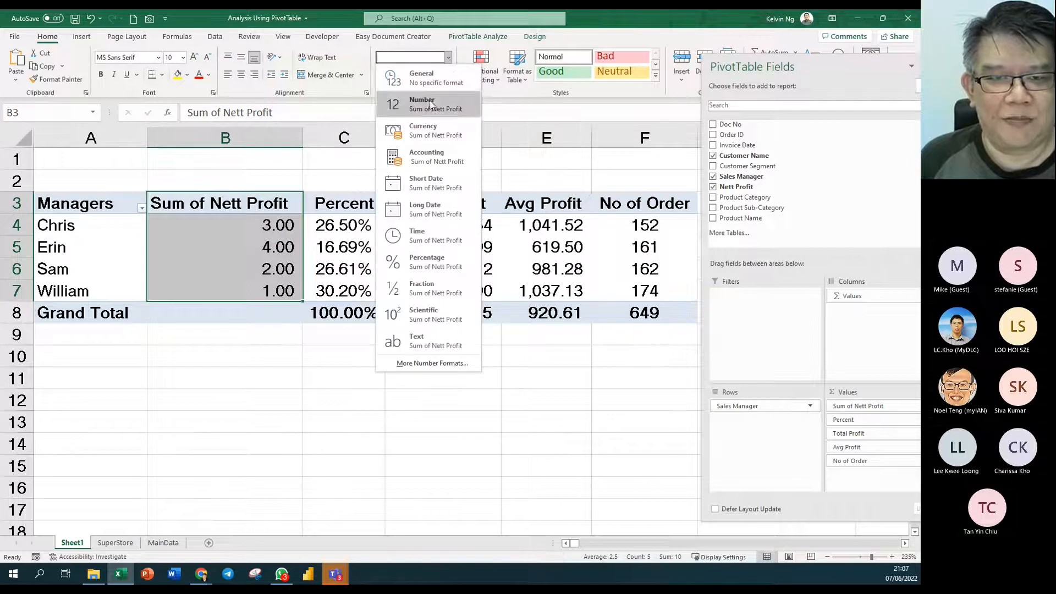
click(434, 99)
click(446, 75)
click(446, 74)
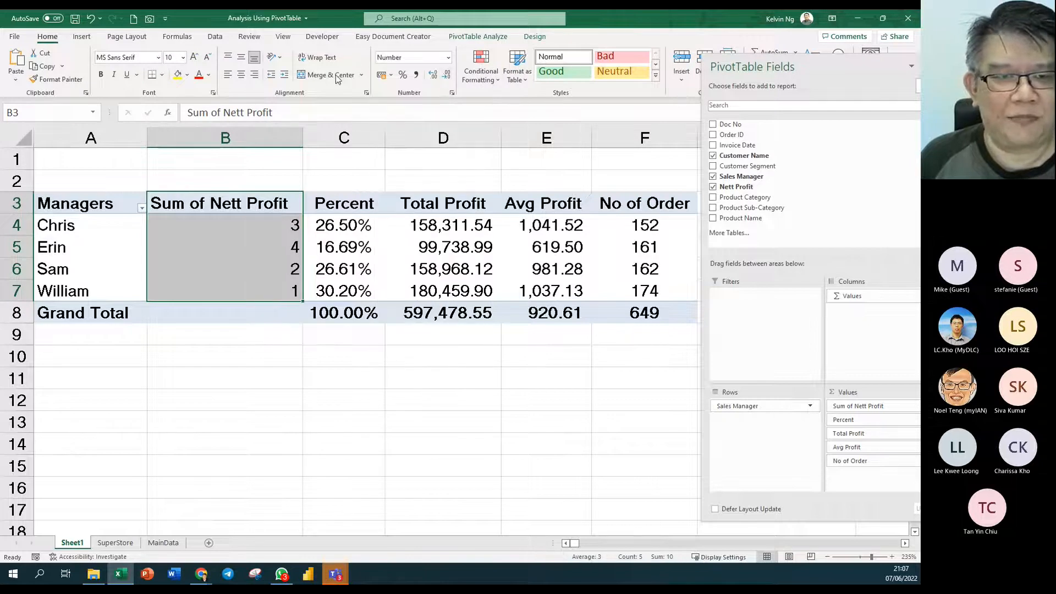
click(242, 77)
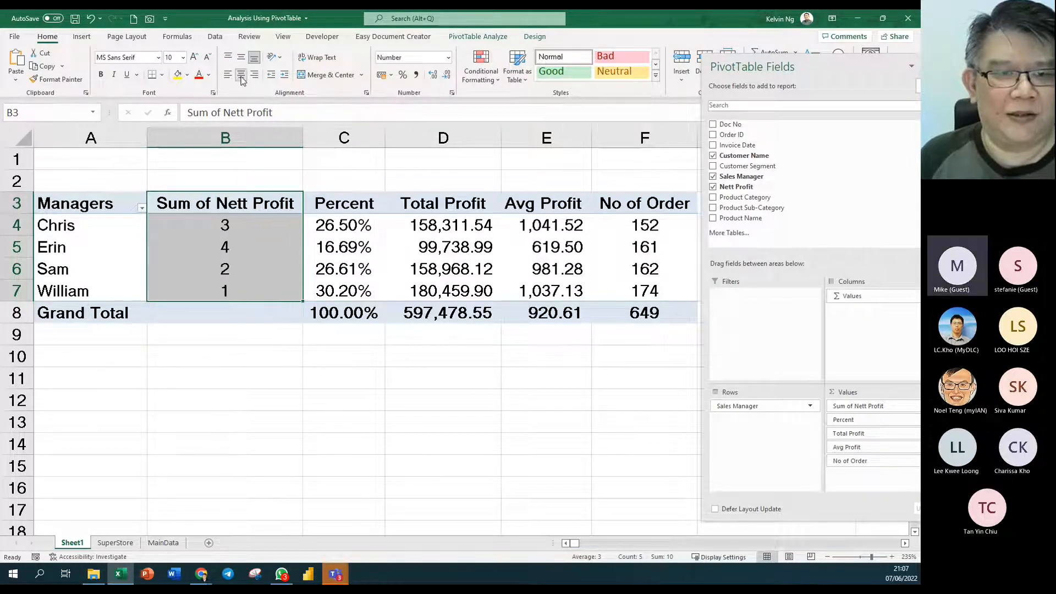
- Rename the B3 header to 'Rank' and autofit column B
click(267, 207)
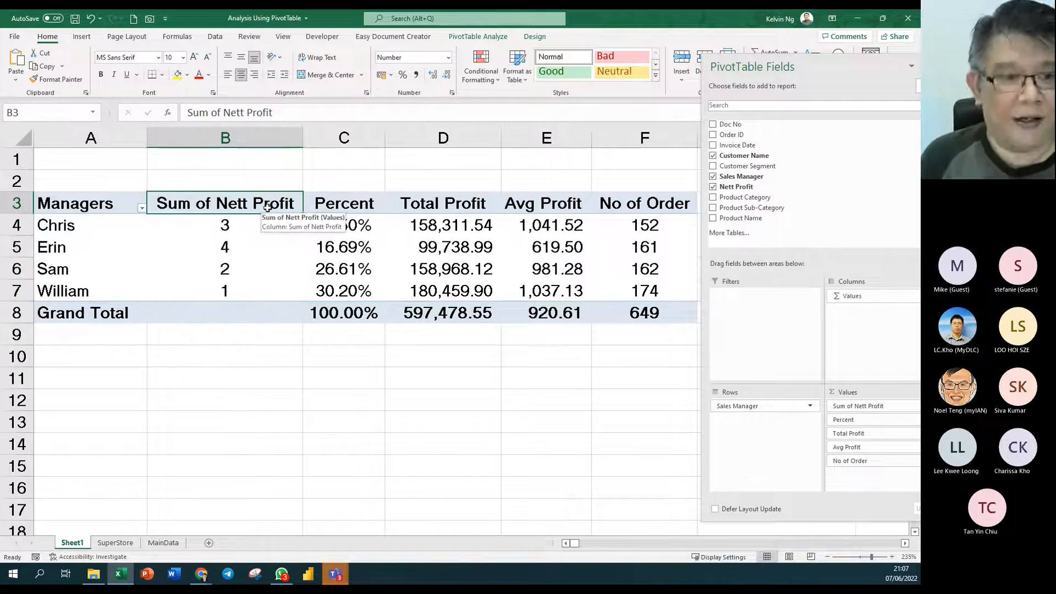
text(Rank)
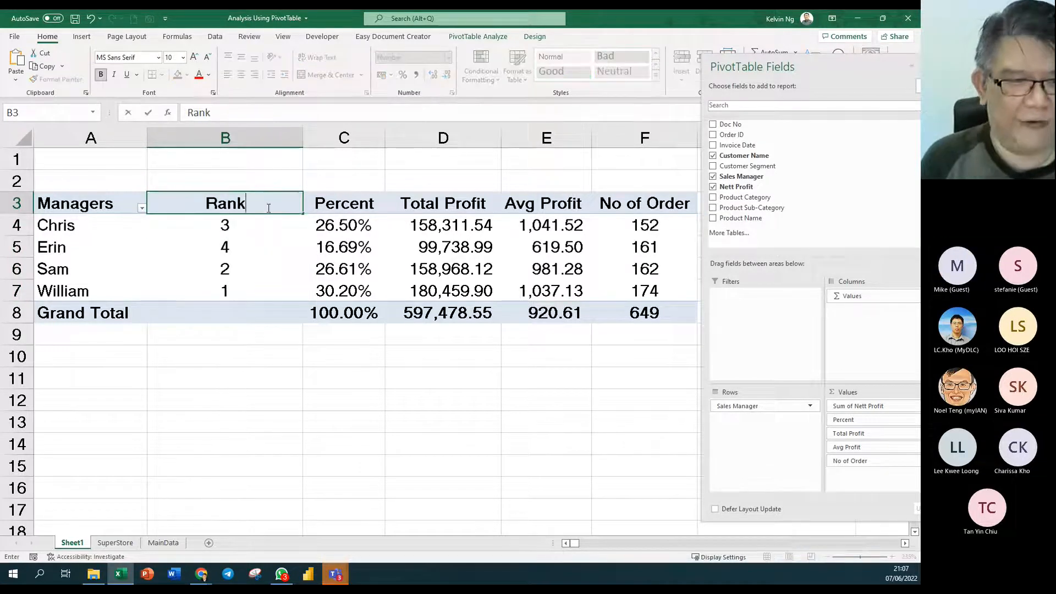
key(Return)
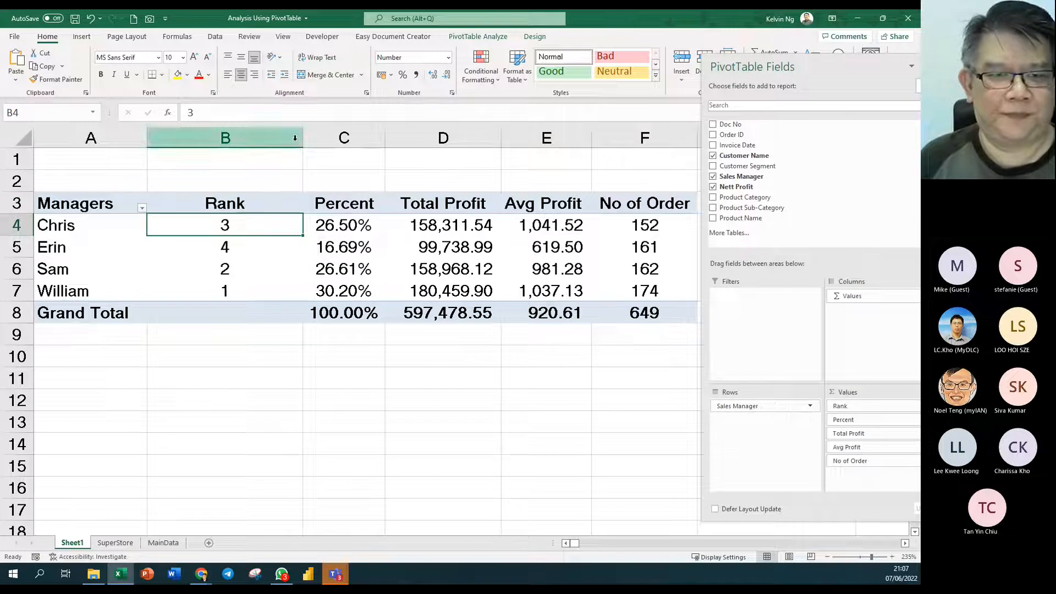
double_click(302, 136)
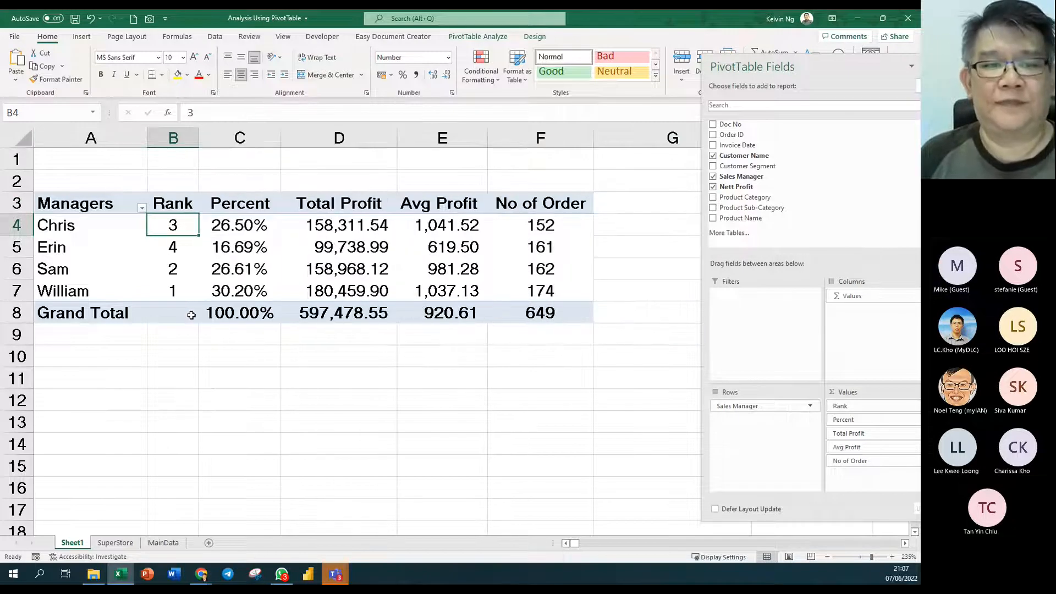
click(254, 251)
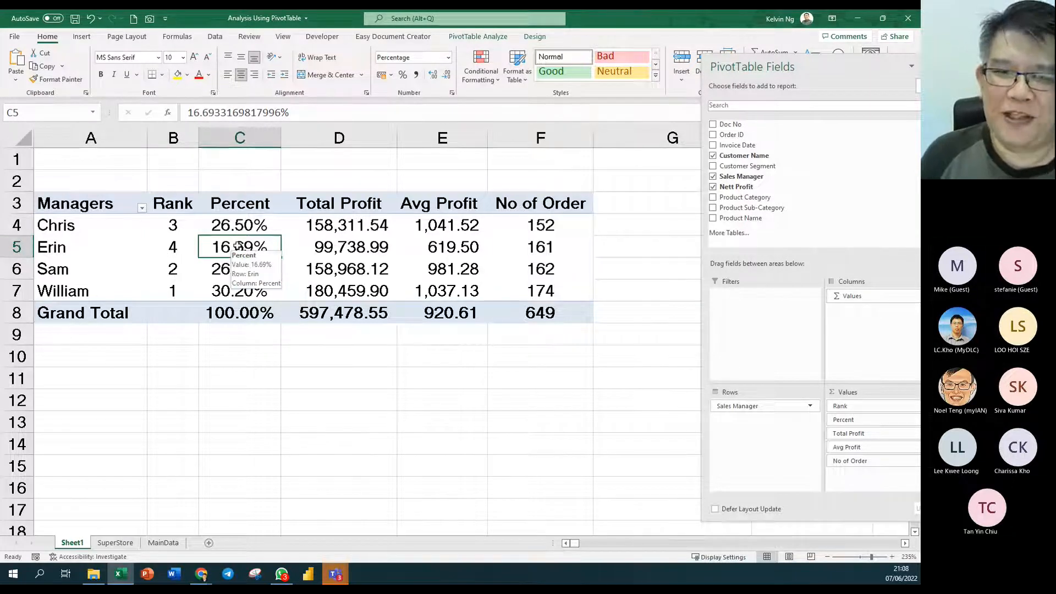
drag(574, 204, 118, 329)
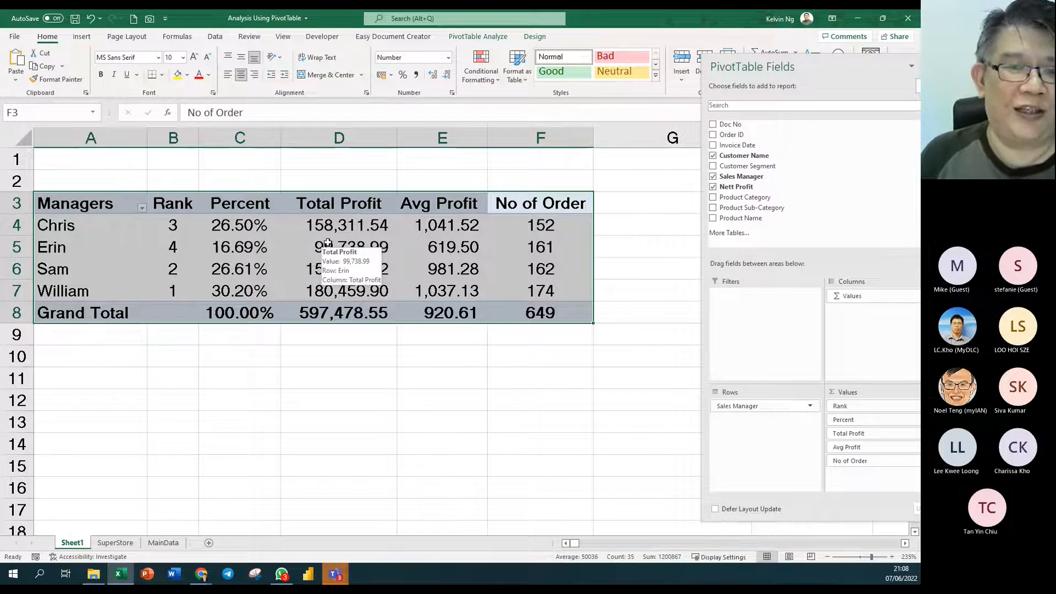
click(373, 238)
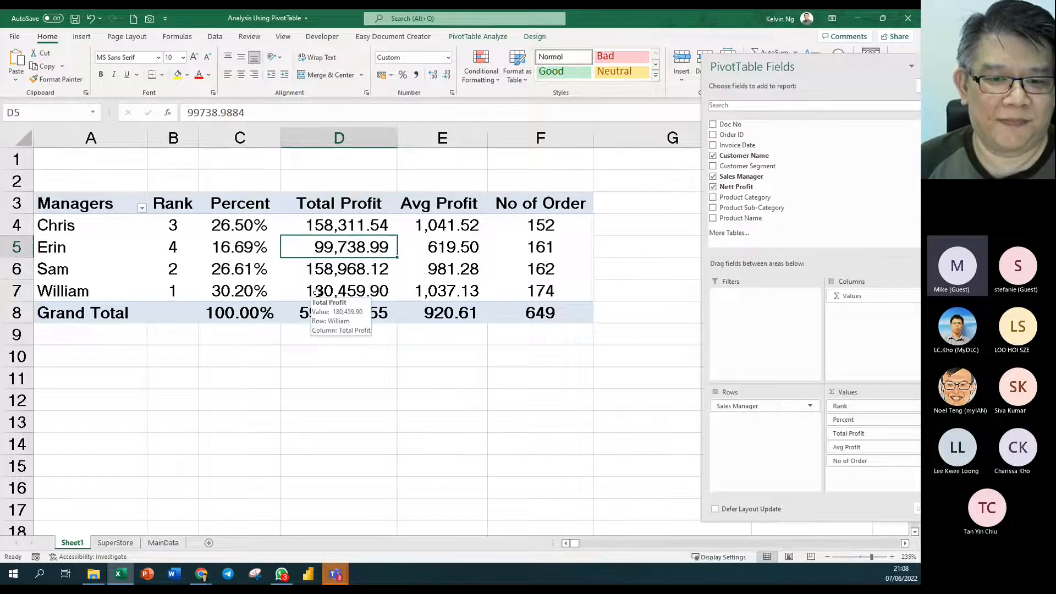
click(534, 261)
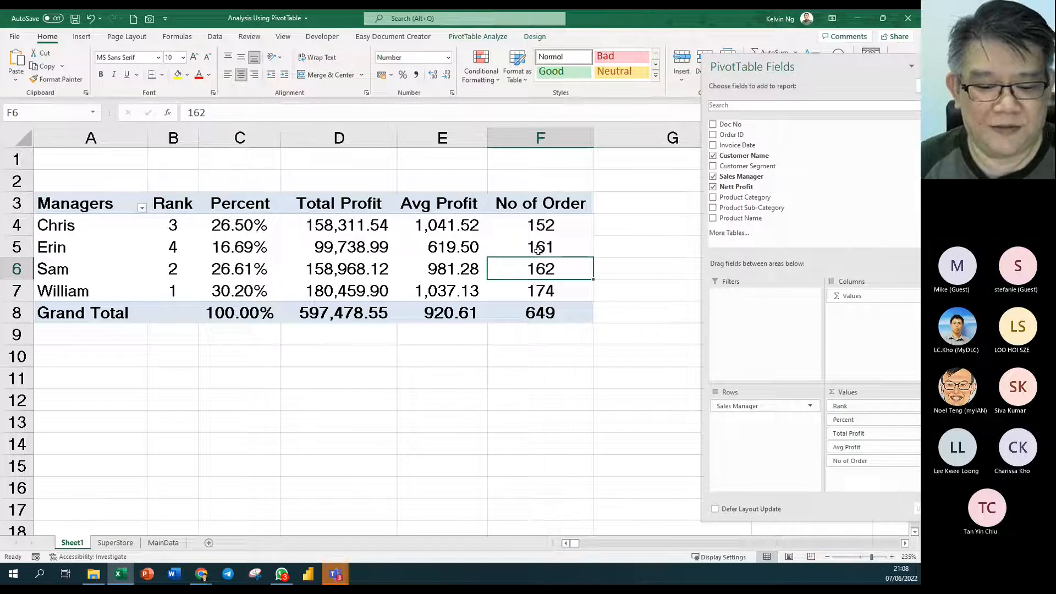
mouse_move(538, 249)
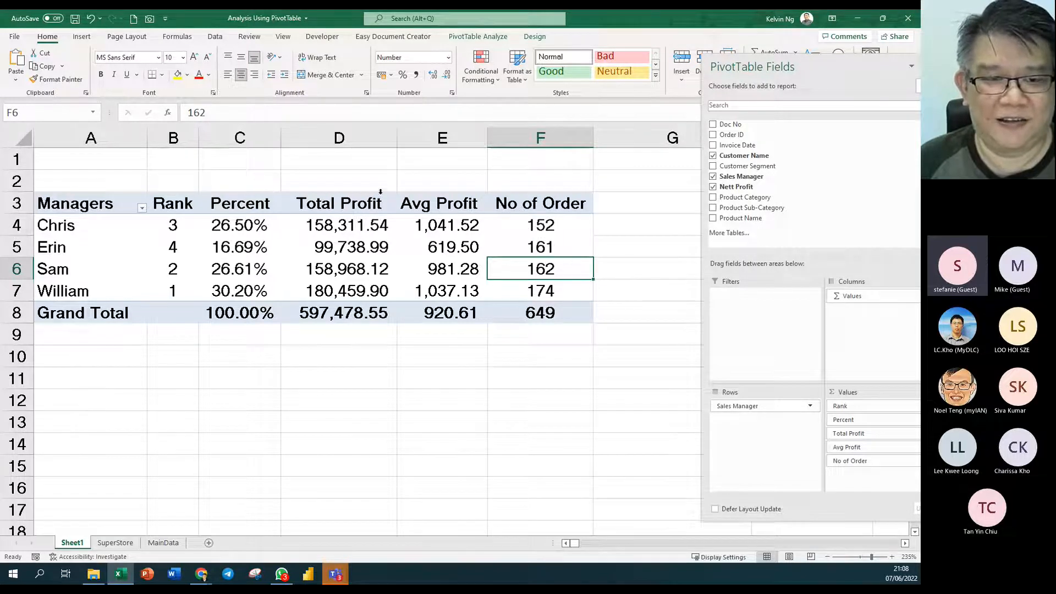
double_click(335, 206)
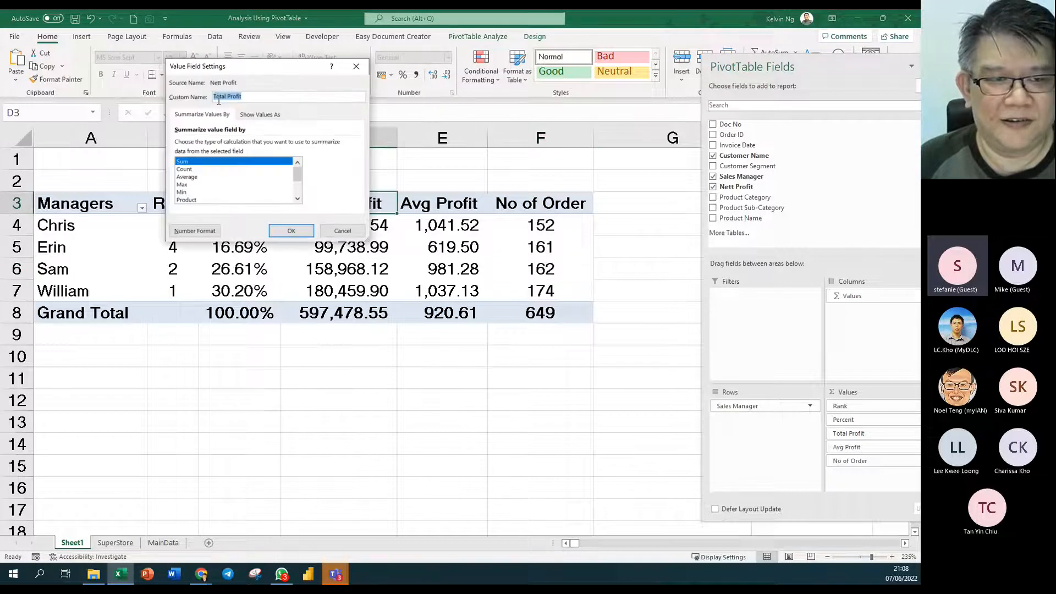
click(353, 231)
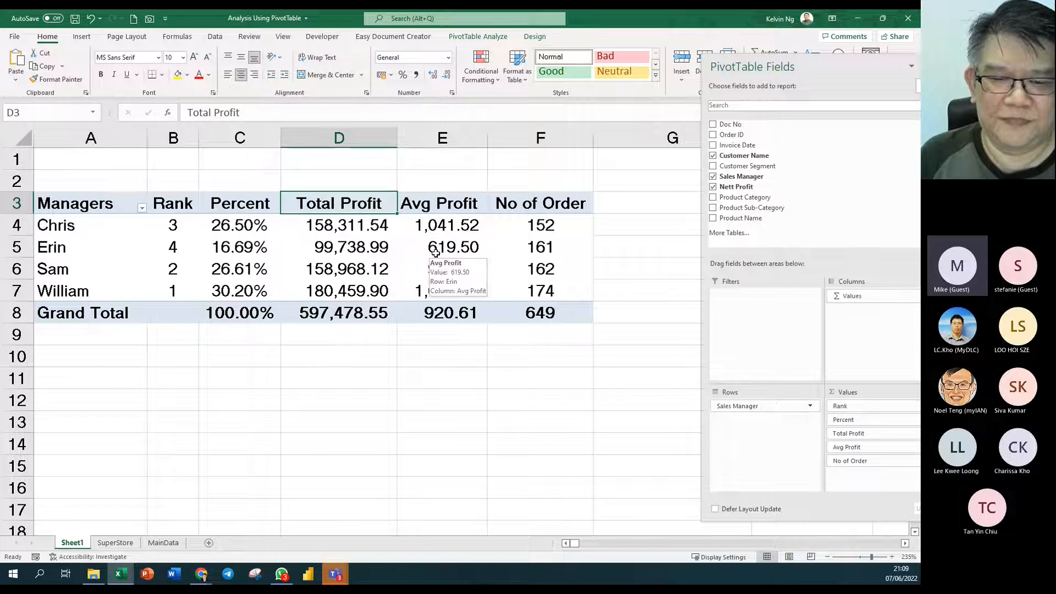
right_click(427, 227)
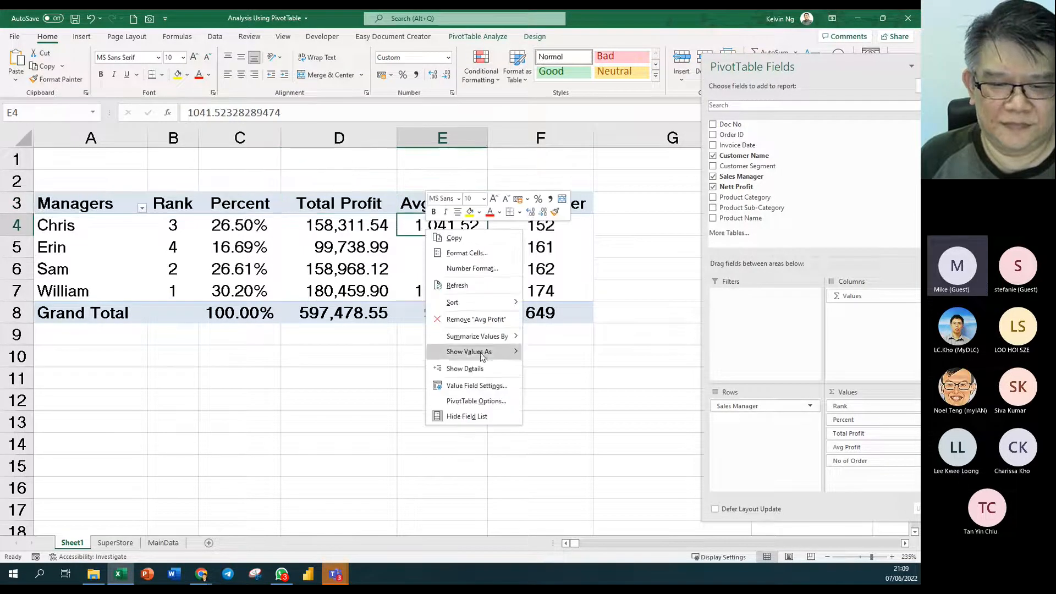
mouse_move(495, 342)
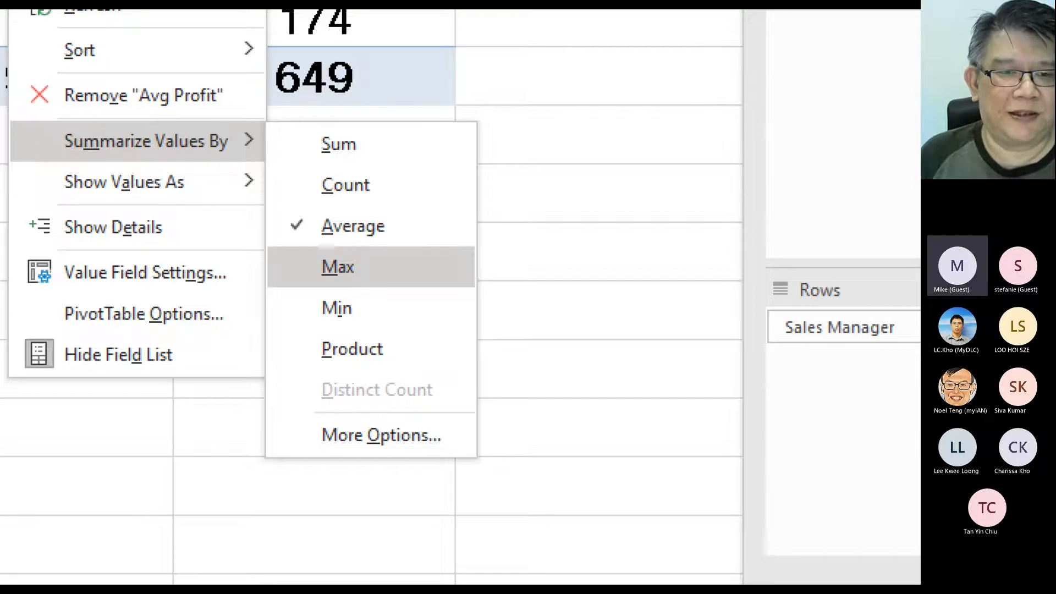
key(Escape)
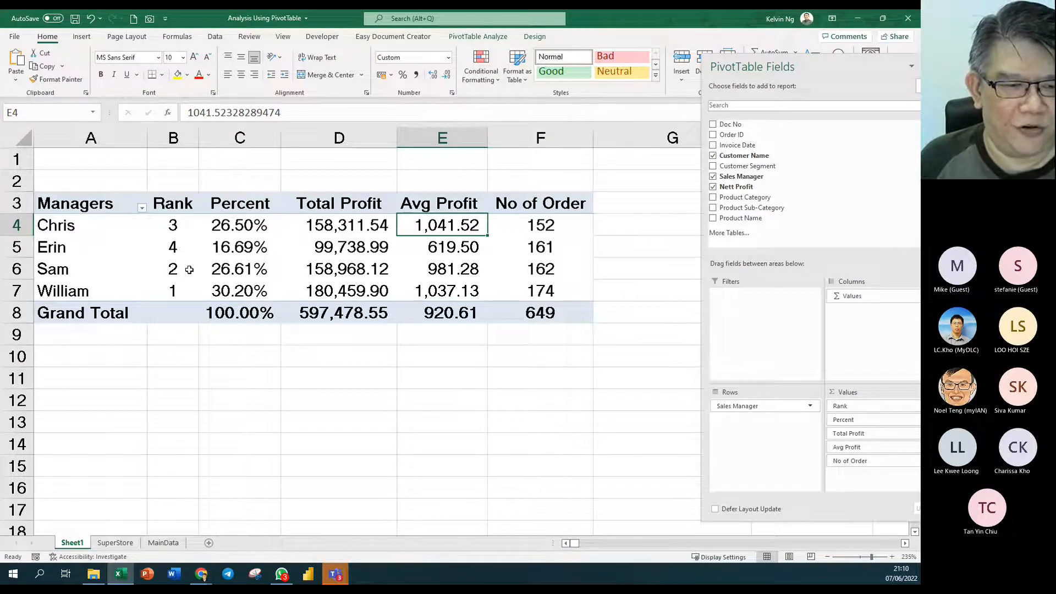
drag(182, 225, 177, 291)
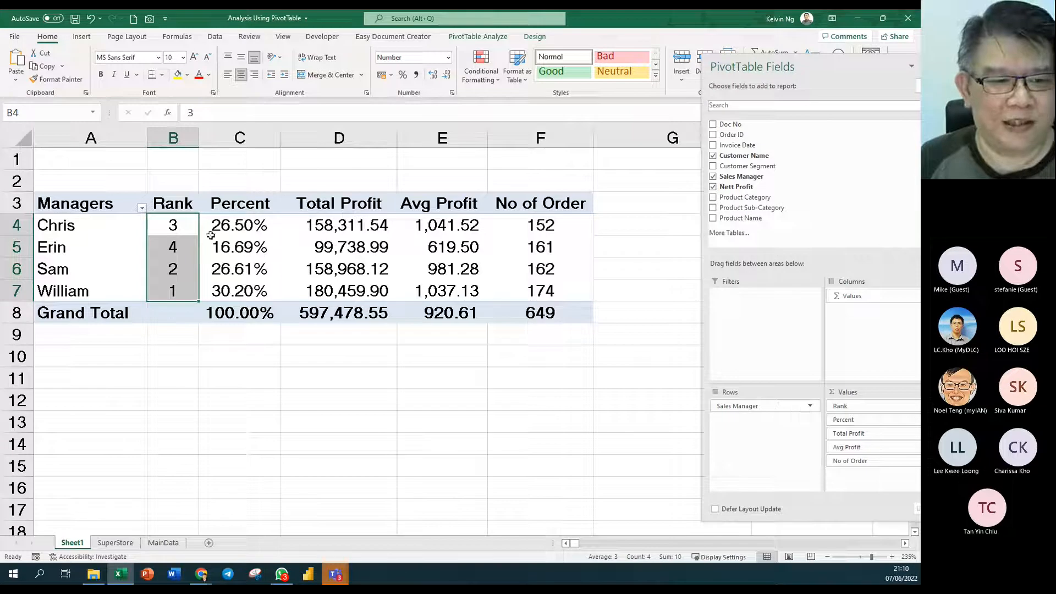
click(257, 234)
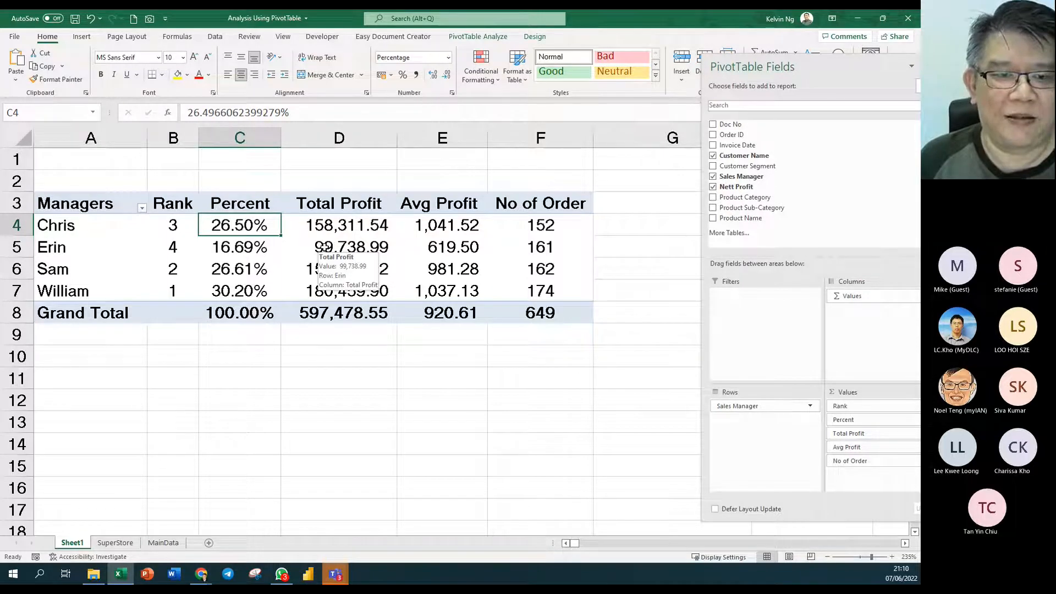
- Sort the Total Profit values Largest to Smallest so William leads and Erin trails
right_click(324, 247)
mouse_move(387, 328)
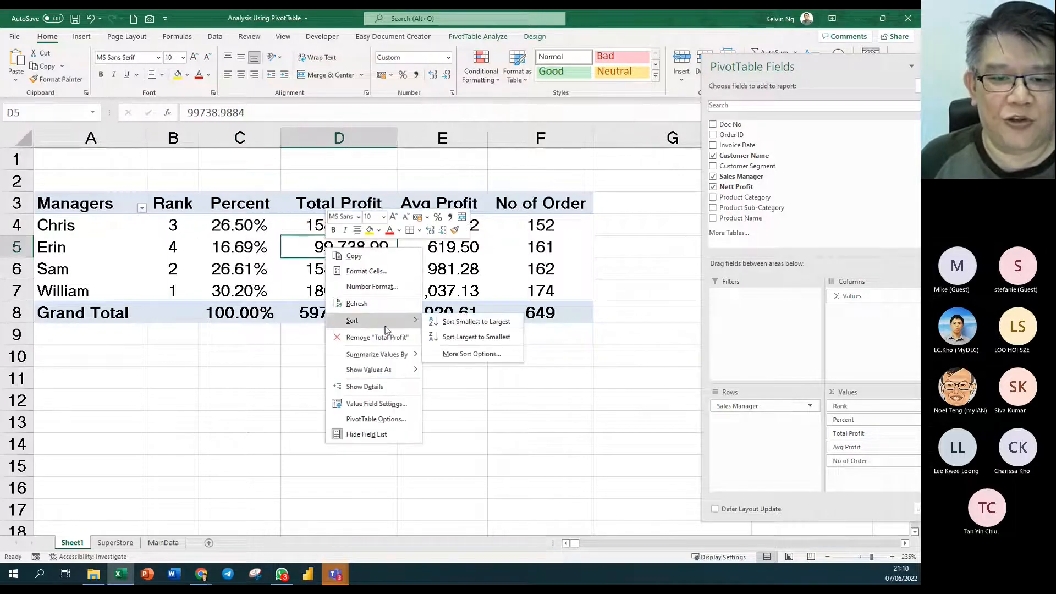
click(454, 337)
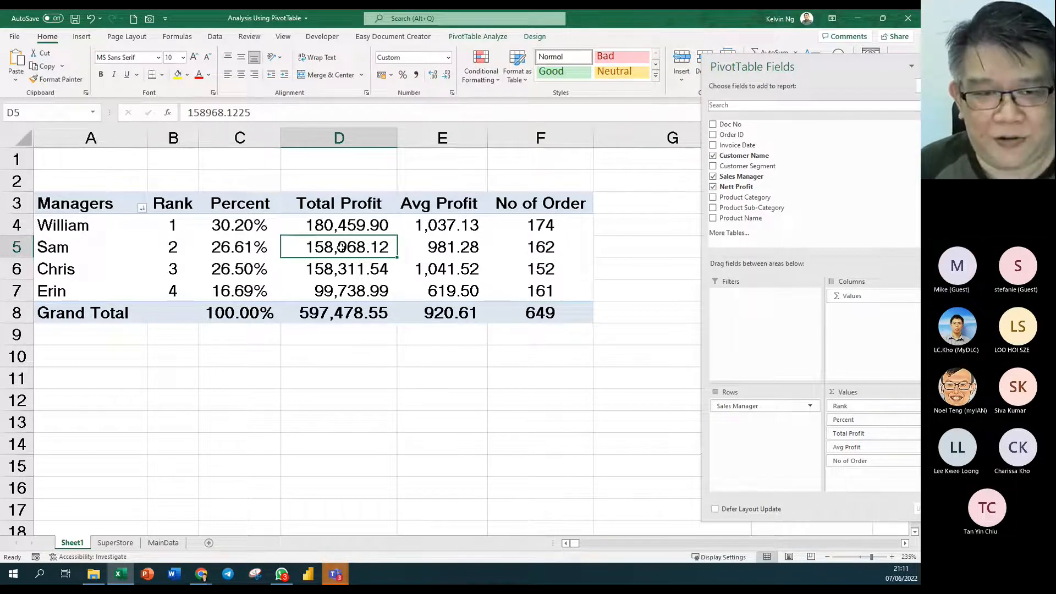
scroll(341, 250, down, 2)
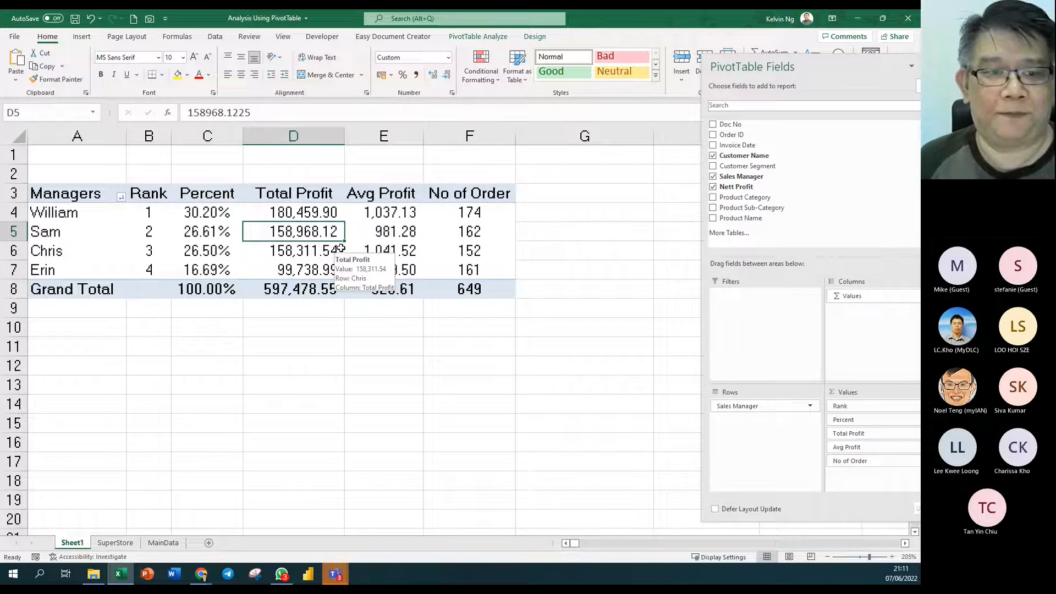
scroll(341, 248, down, 1)
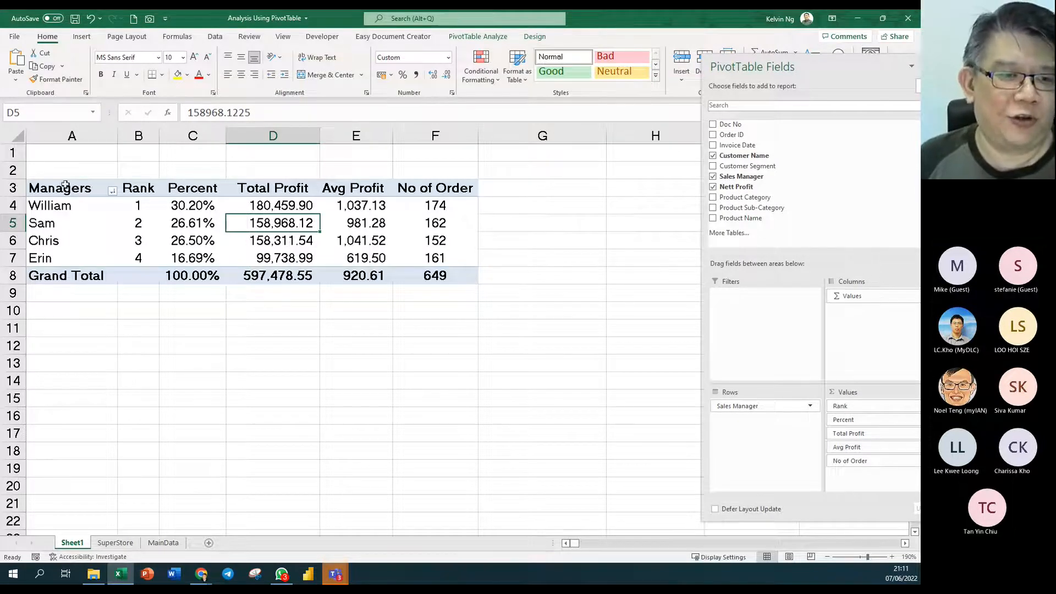
click(77, 224)
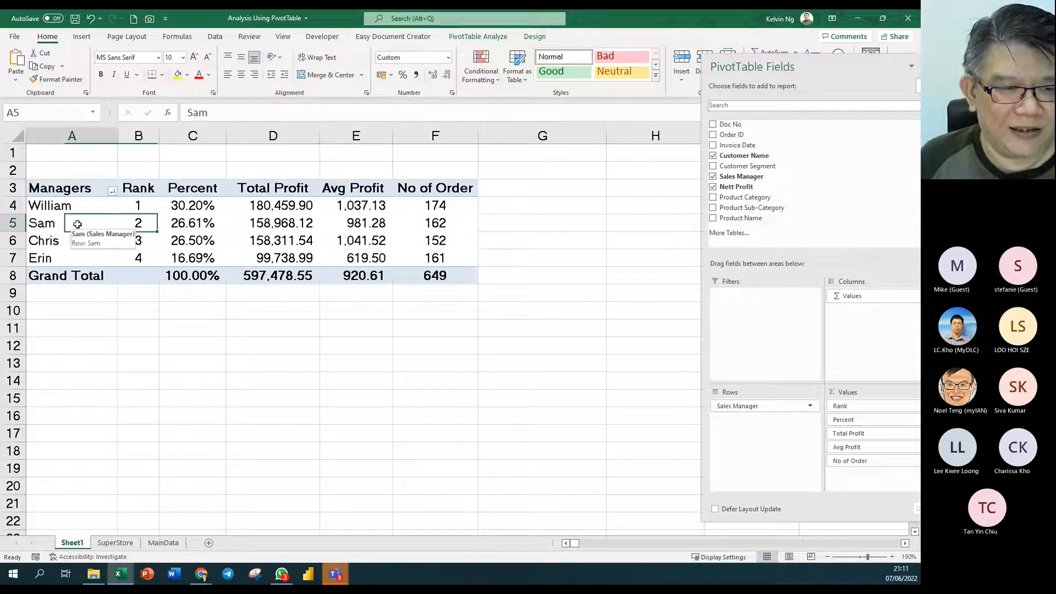
click(113, 191)
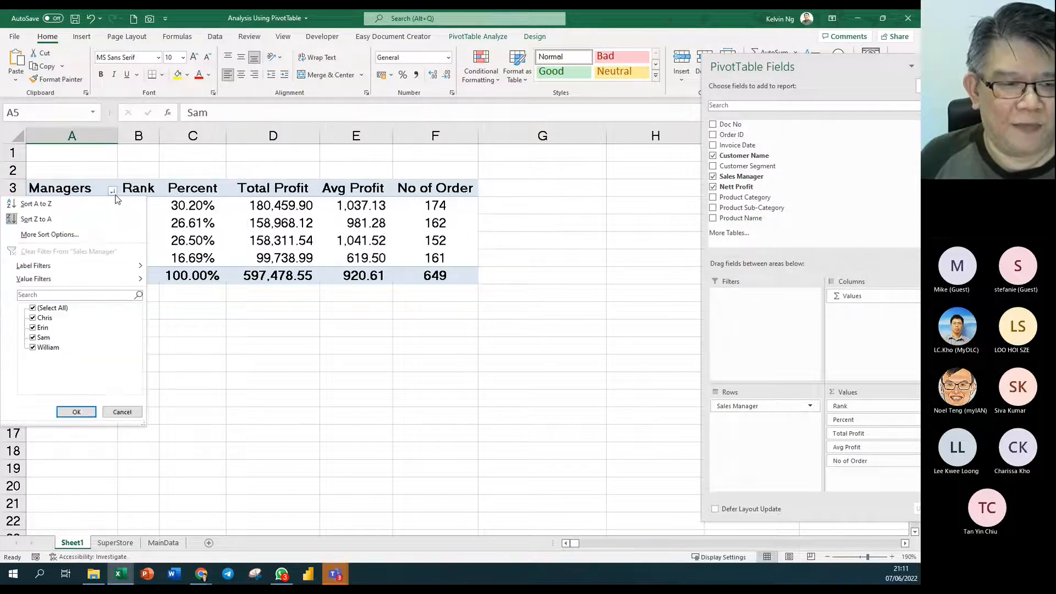
click(110, 239)
drag(266, 74, 503, 137)
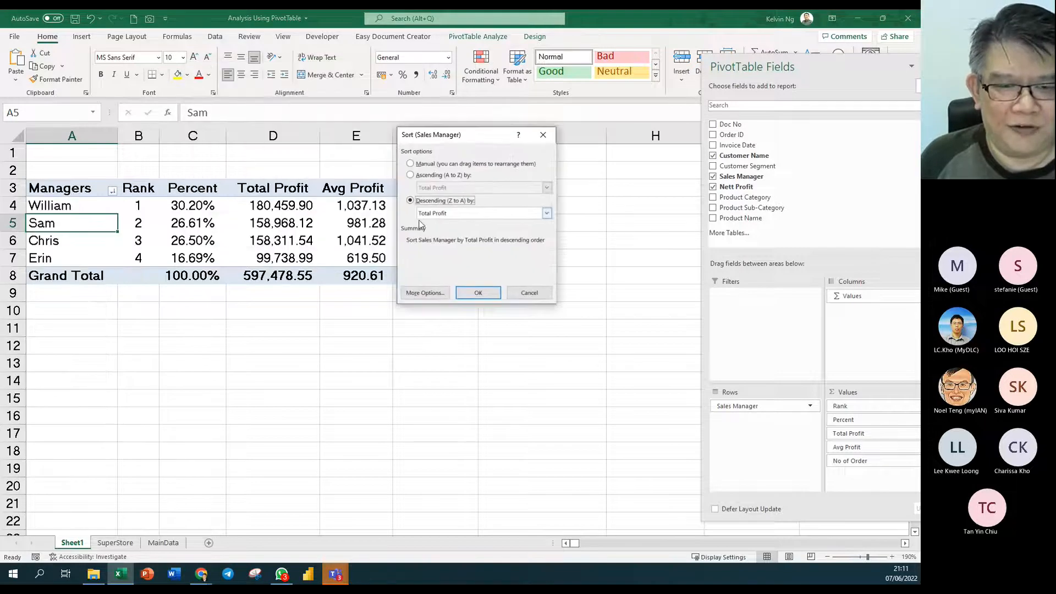
click(459, 214)
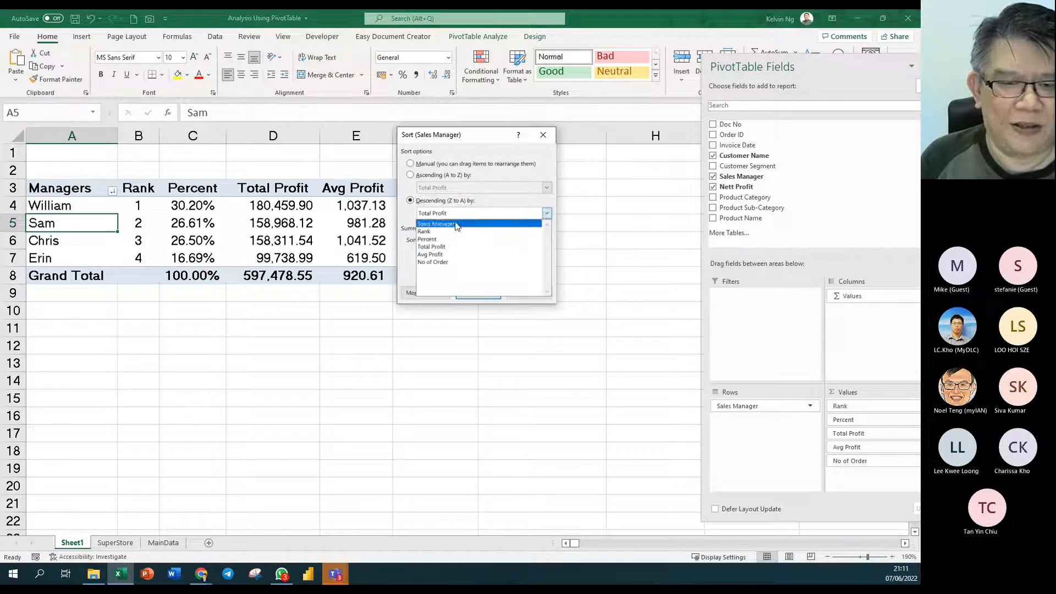
click(454, 246)
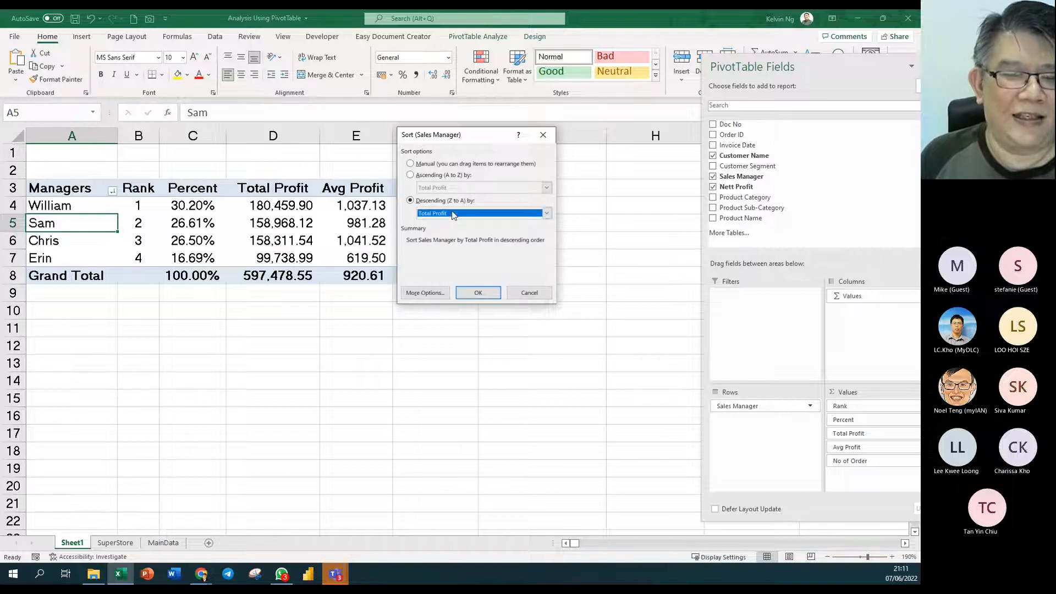
click(529, 293)
click(275, 221)
right_click(275, 222)
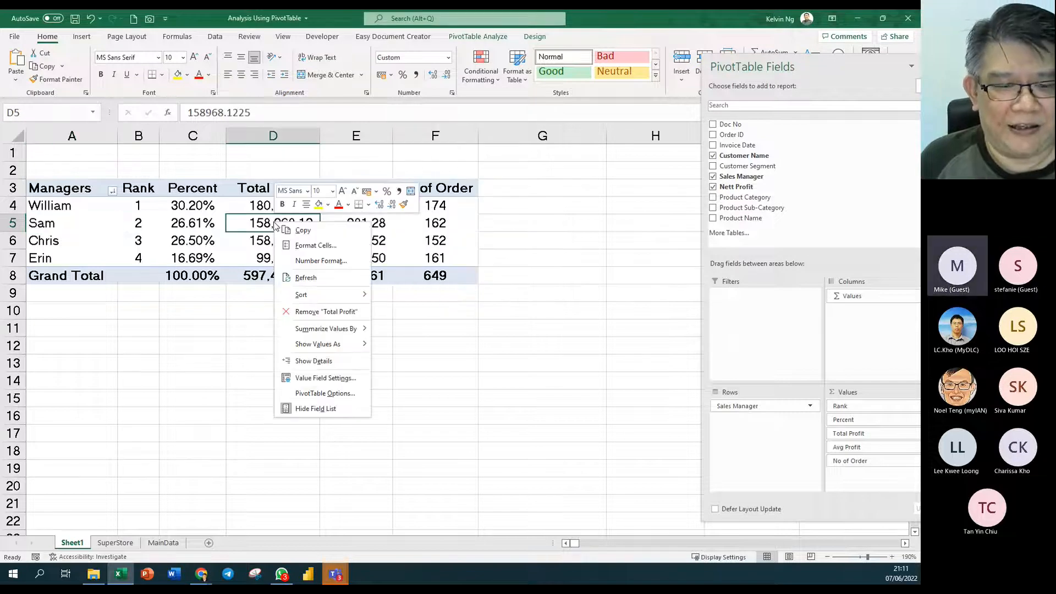
mouse_move(352, 302)
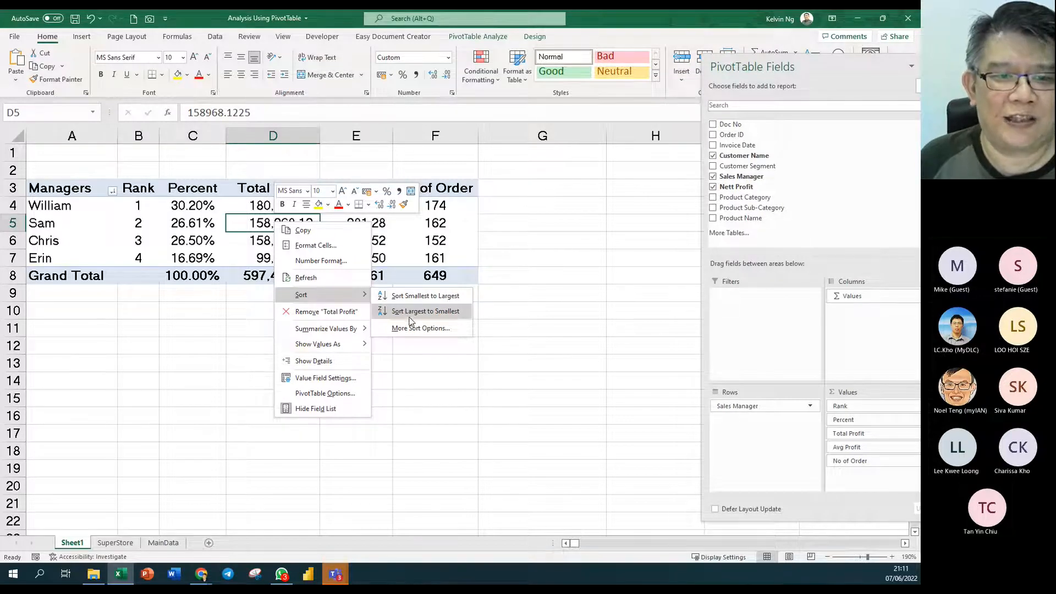
key(Escape)
key(Escape)
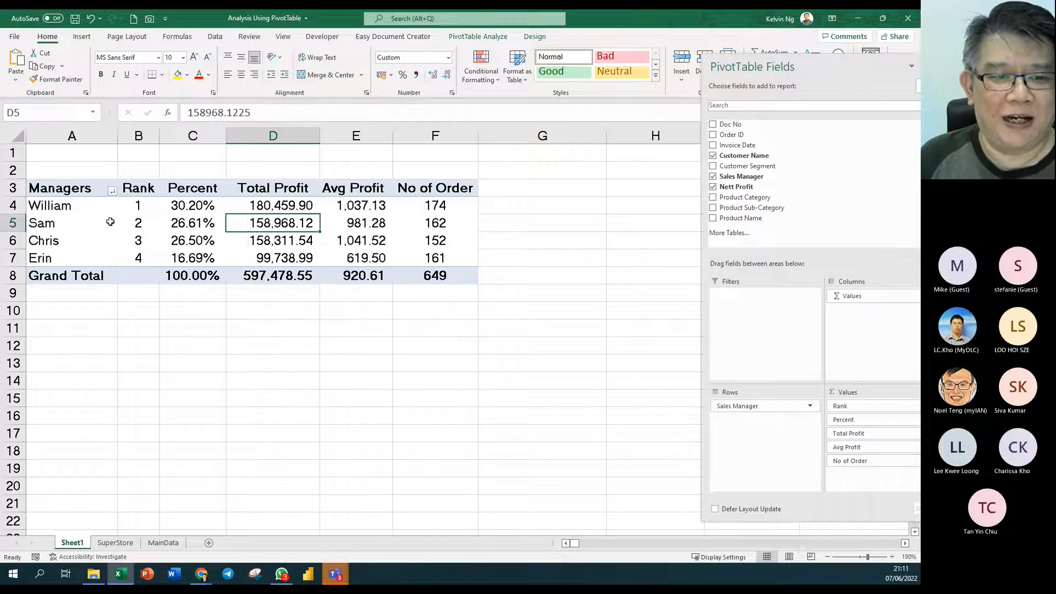
click(366, 221)
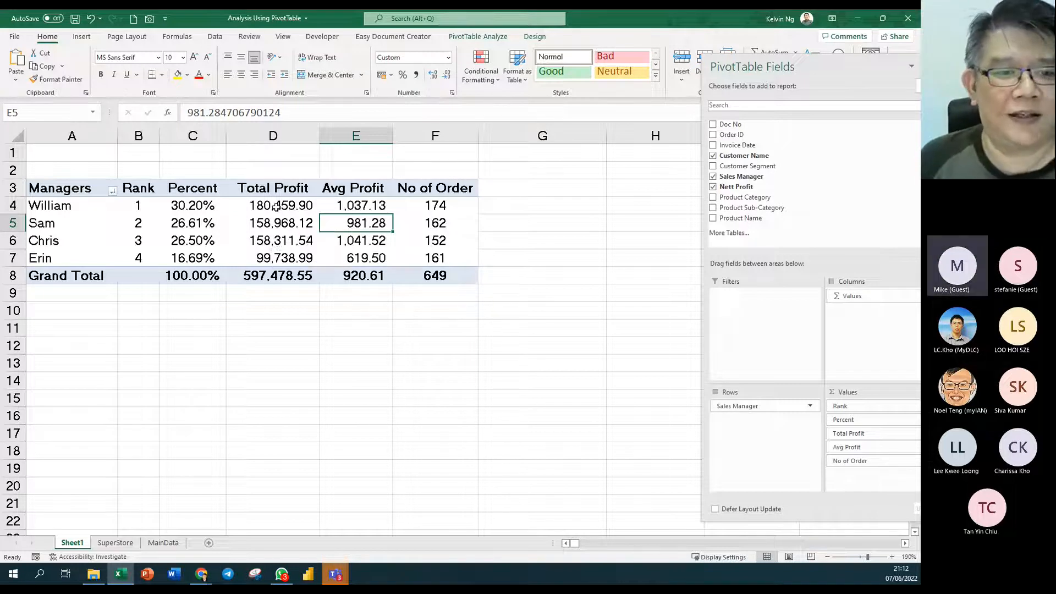
click(435, 246)
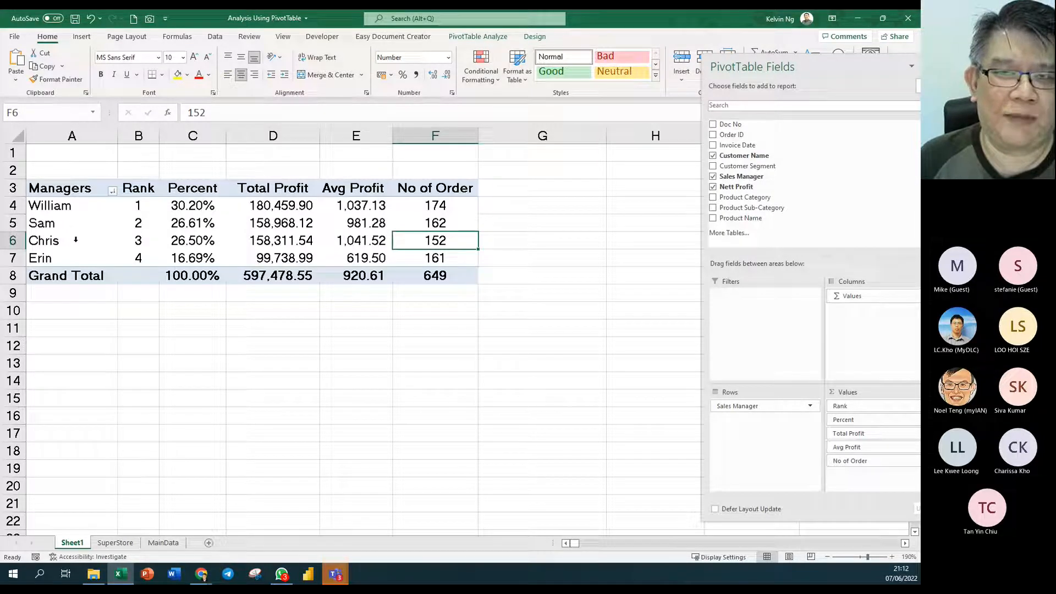
click(292, 227)
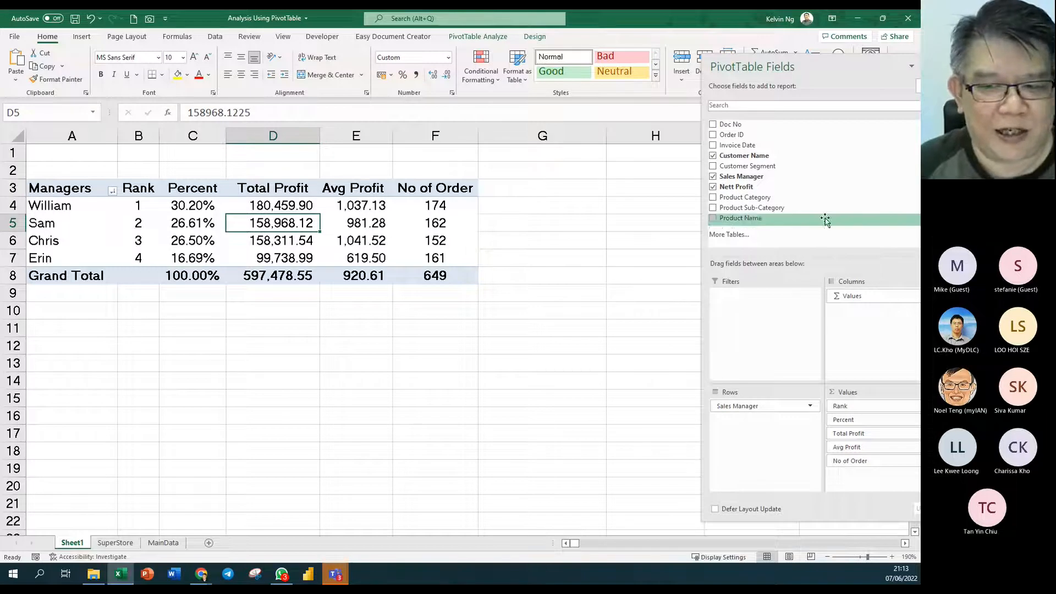
- Float the field list and add Product Category to Rows beneath Sales Manager
drag(779, 62, 578, 35)
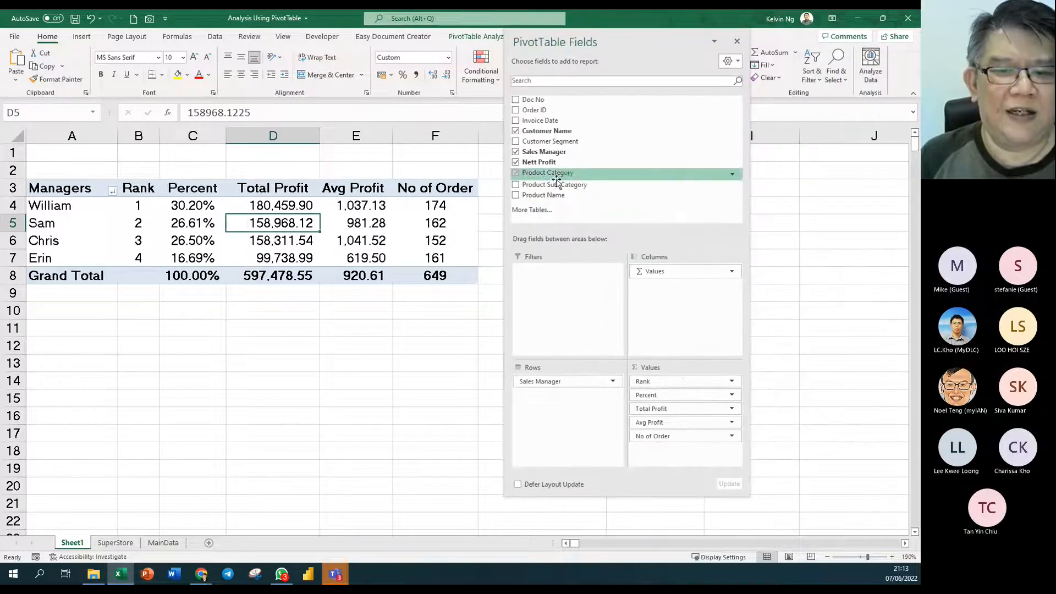
drag(577, 172, 561, 404)
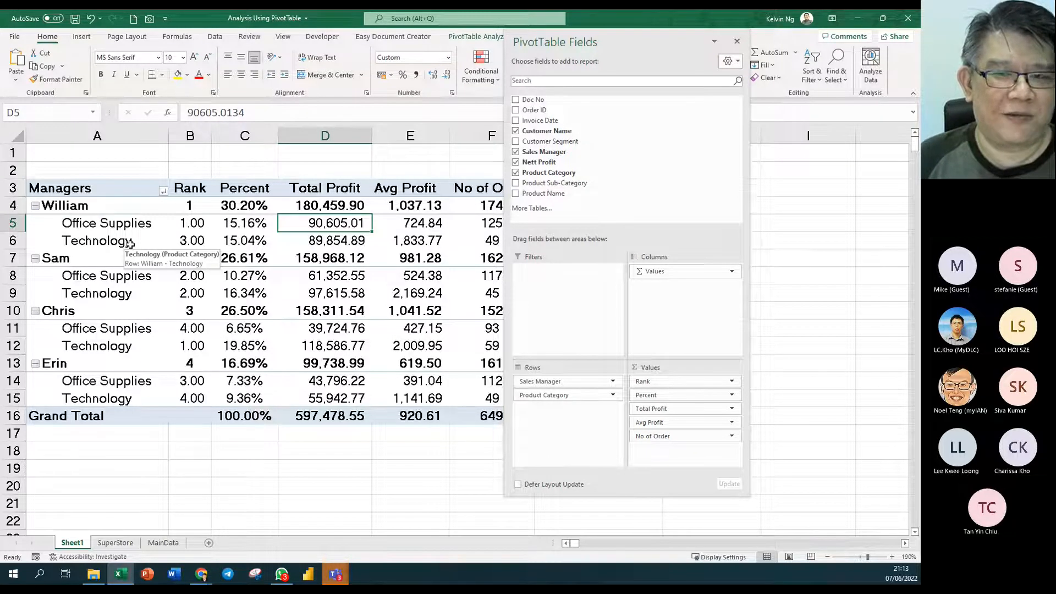
- Reorder Rows to Product Category above Sales Manager, then move the field list right
drag(572, 383, 586, 416)
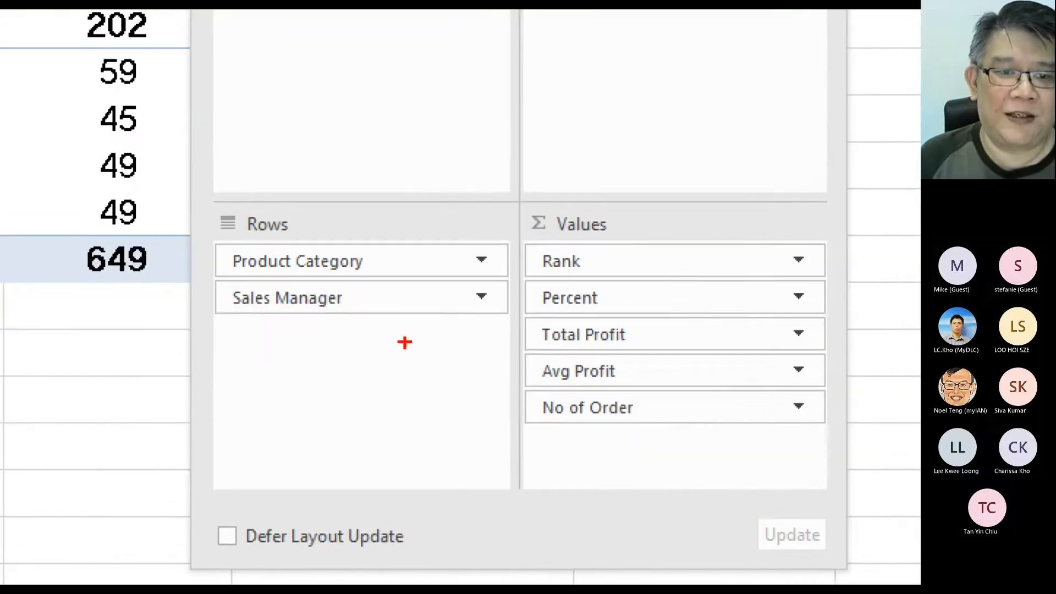
drag(408, 325, 408, 228)
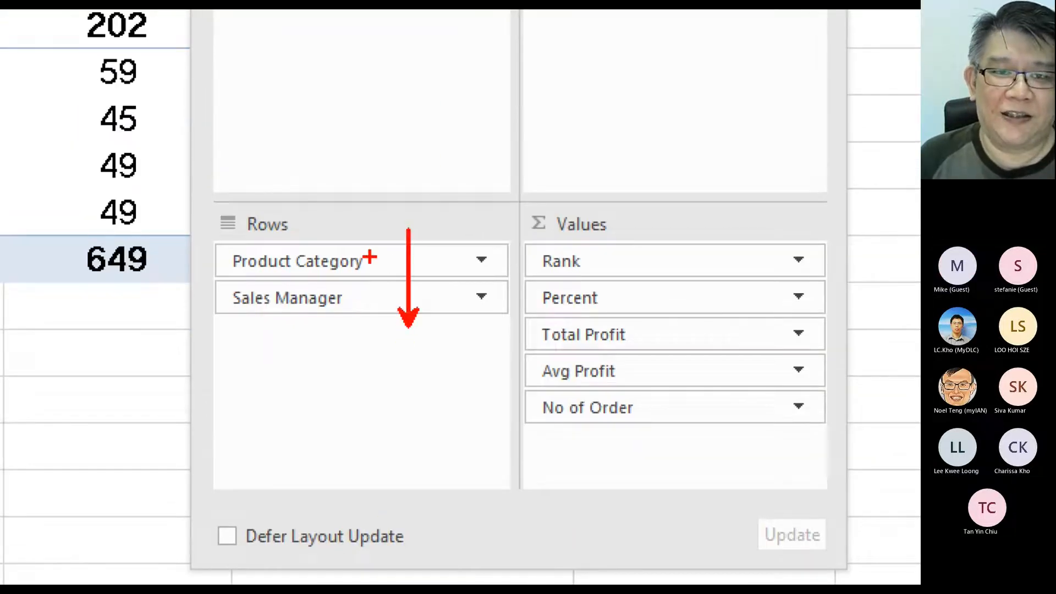
drag(379, 263, 382, 248)
mouse_move(358, 293)
mouse_down()
mouse_move(355, 327)
mouse_move(376, 328)
mouse_up()
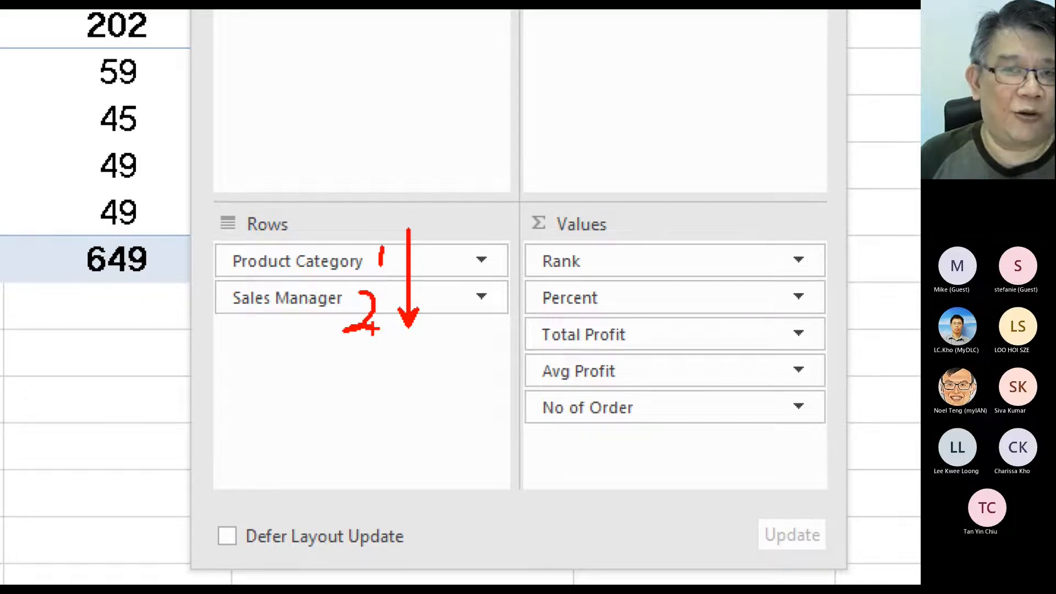
key(Escape)
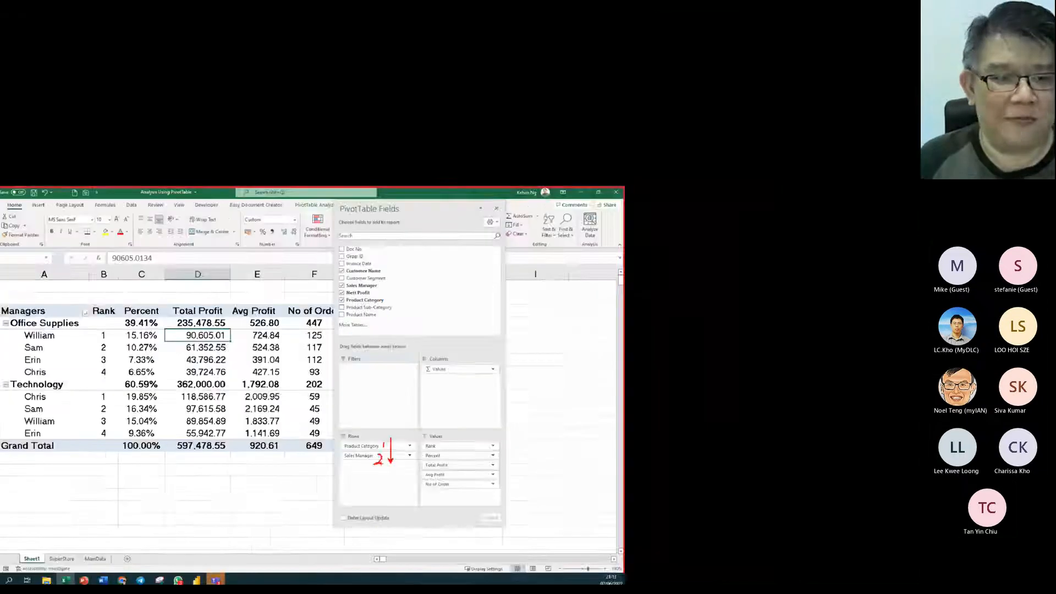
drag(570, 41, 677, 39)
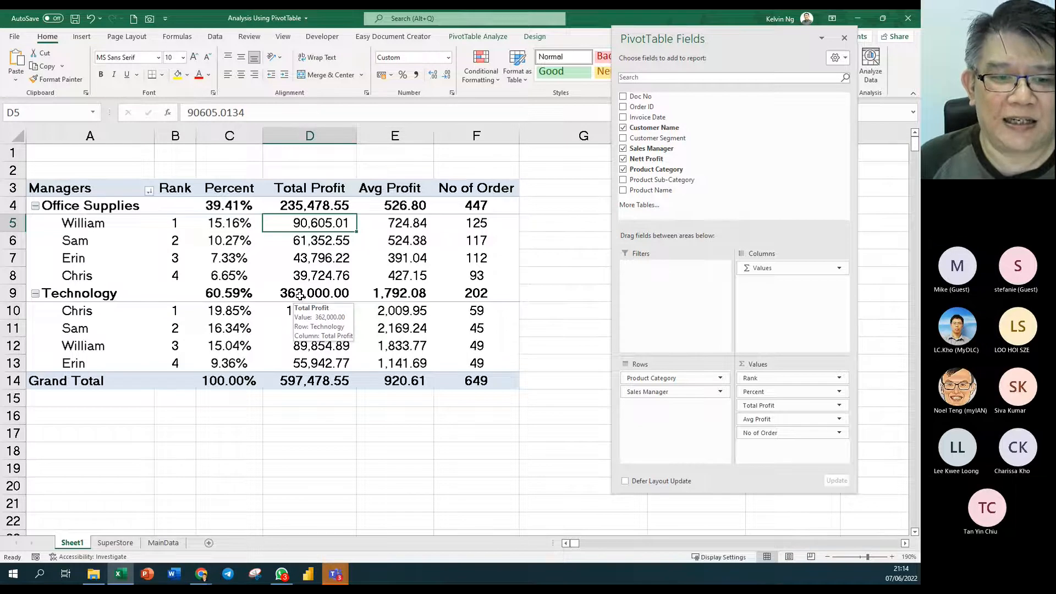
click(300, 296)
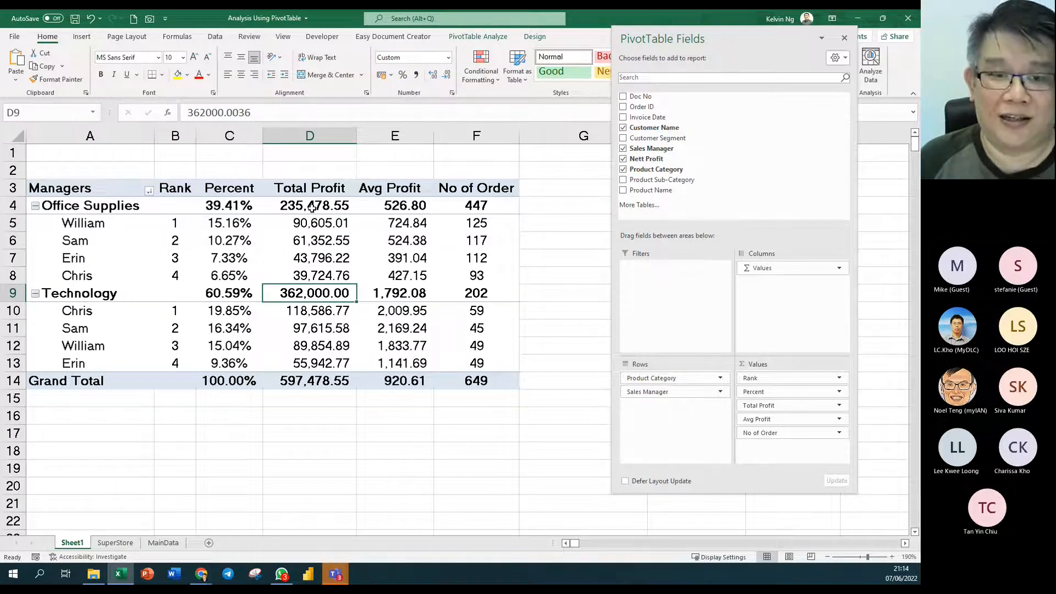
right_click(290, 293)
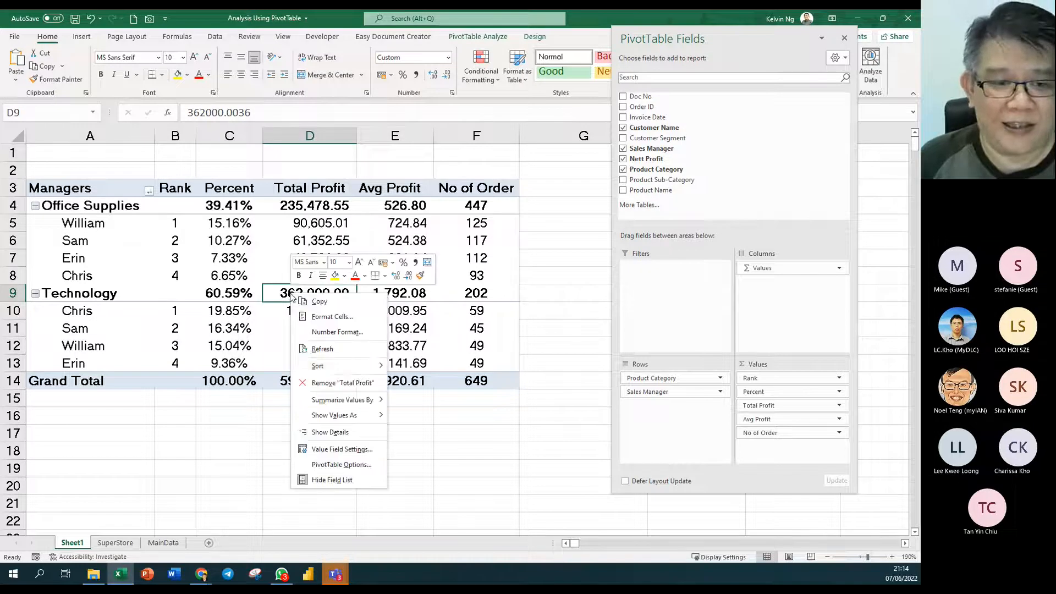
mouse_move(356, 367)
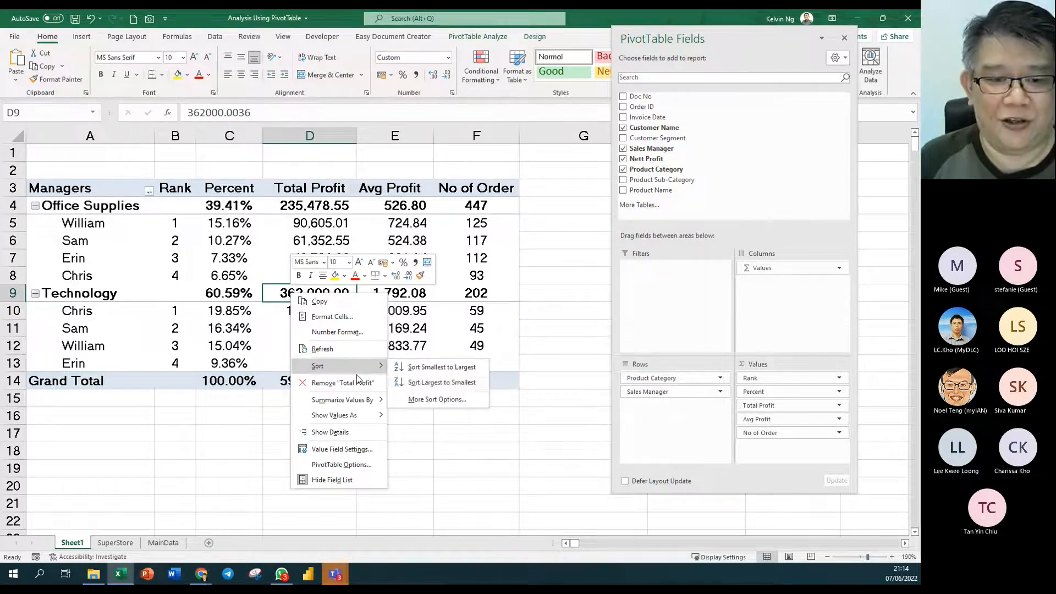
click(424, 382)
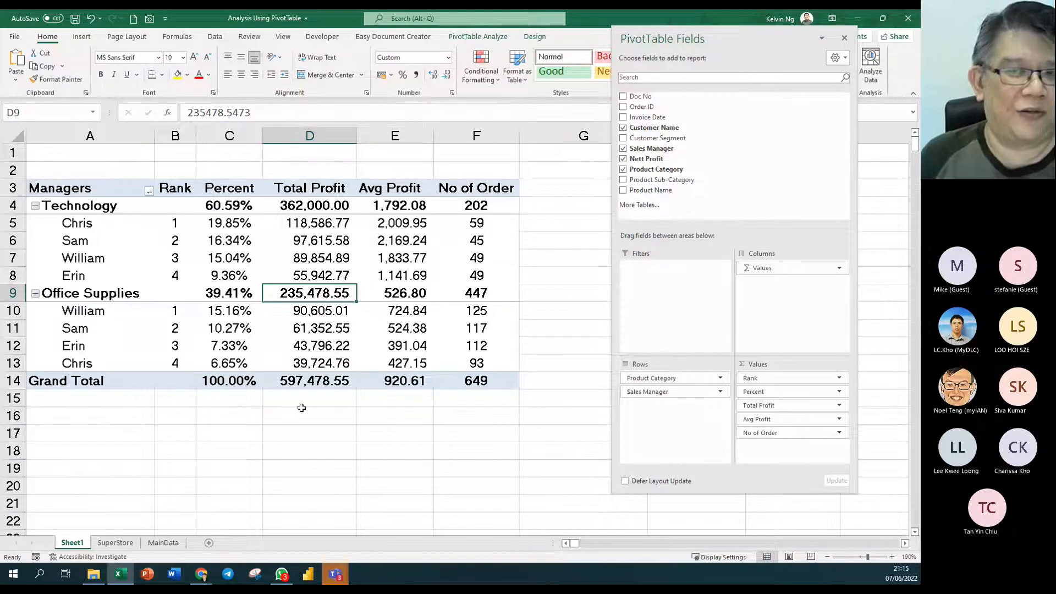
click(345, 336)
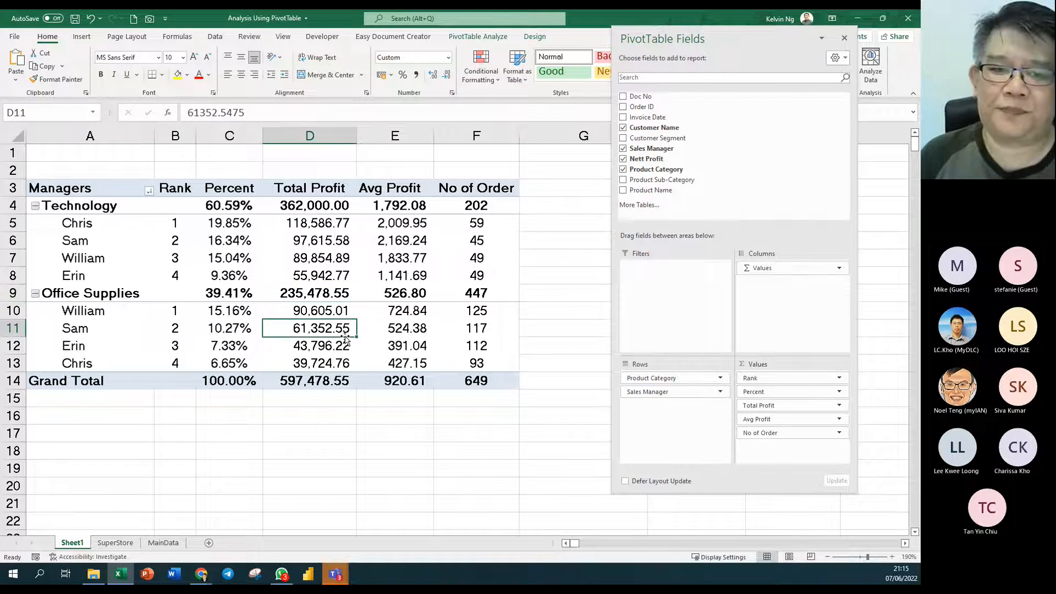
right_click(317, 298)
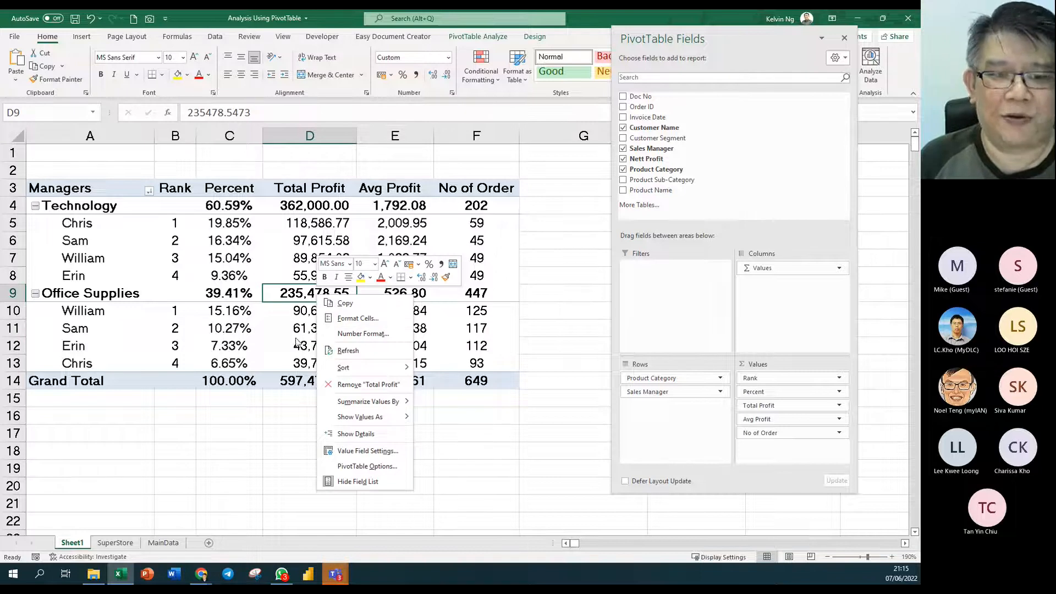
key(Escape)
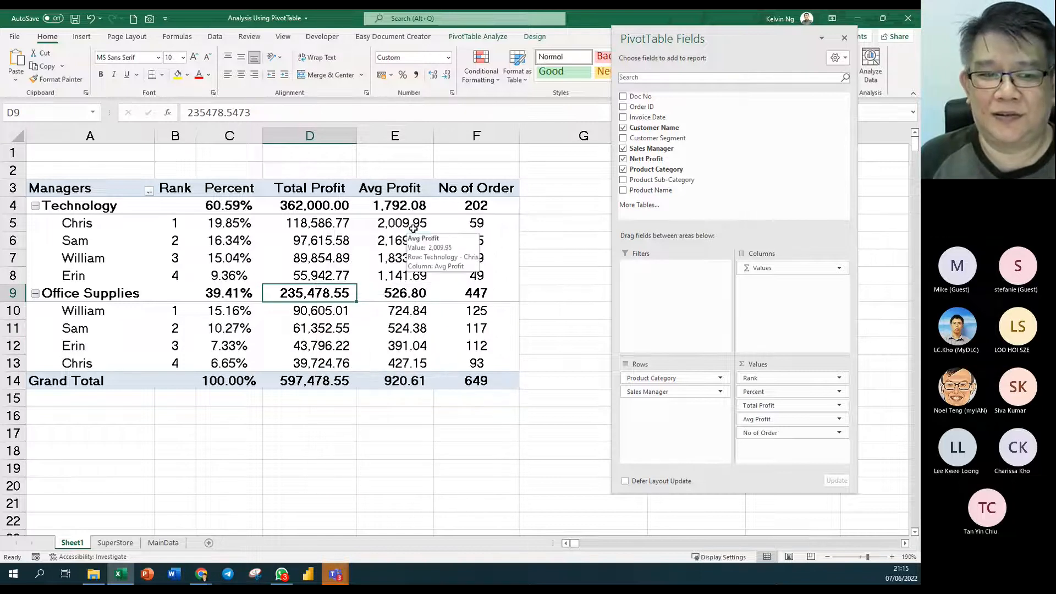
click(413, 228)
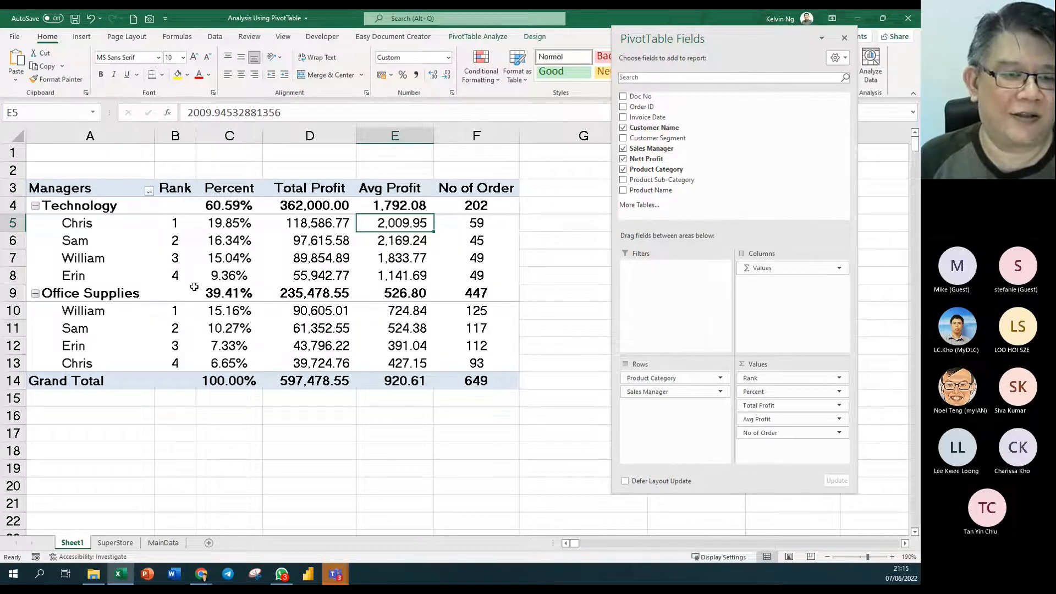
click(383, 344)
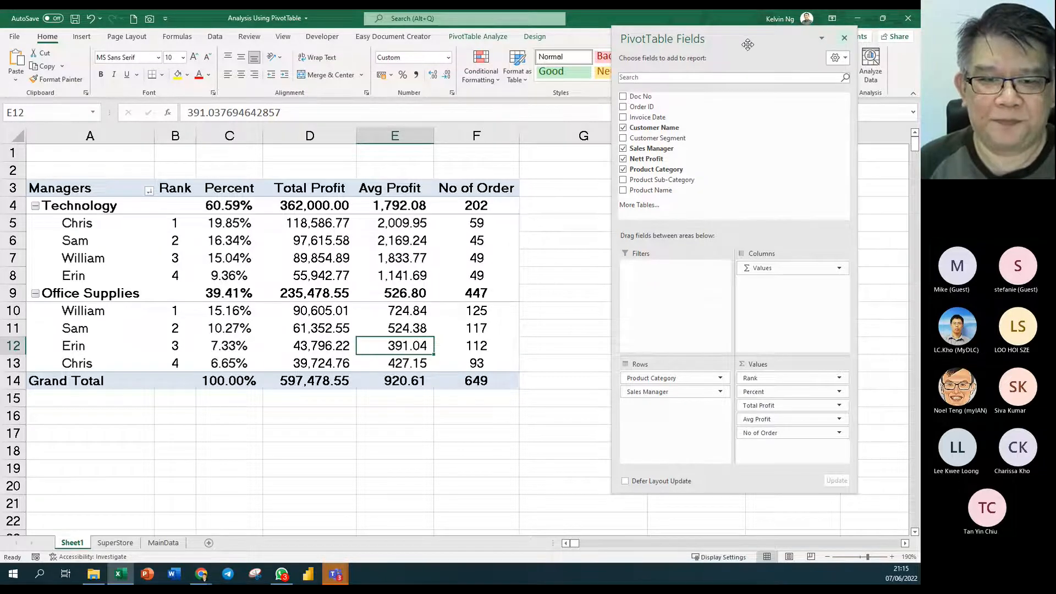
drag(747, 44, 796, 72)
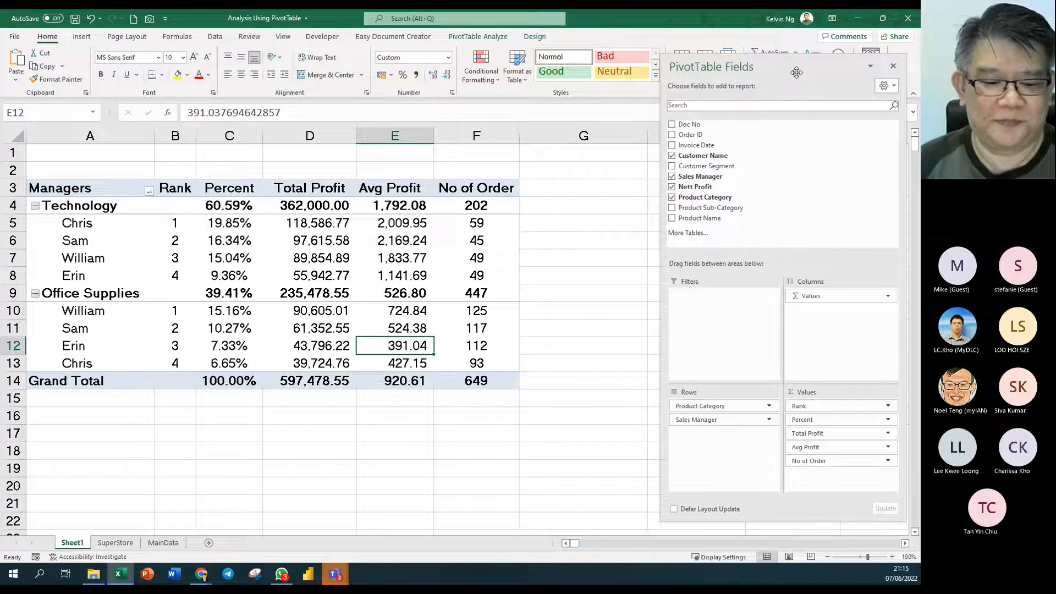
drag(662, 305, 704, 306)
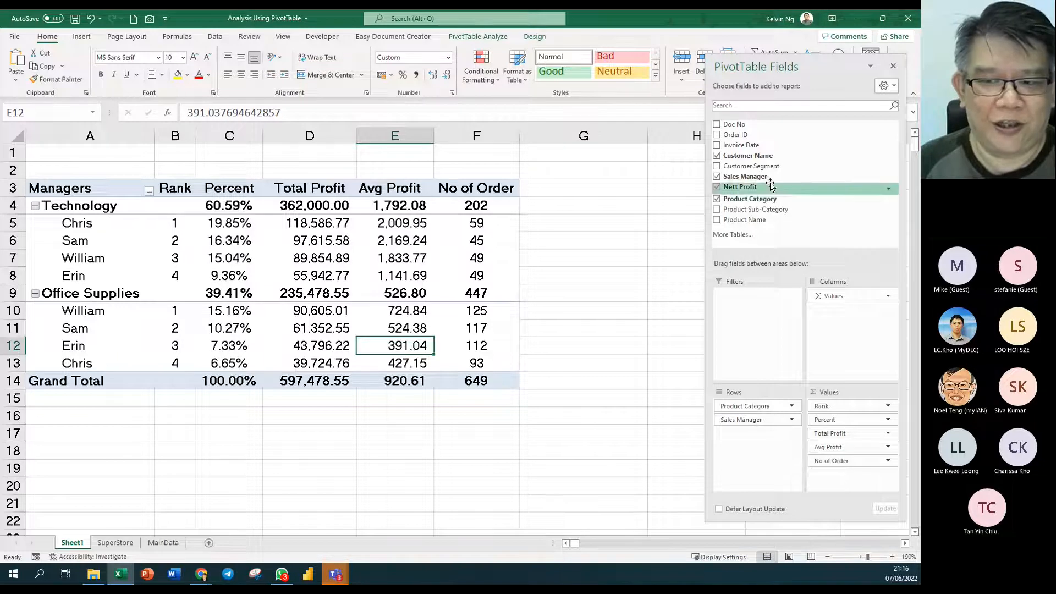
drag(759, 166, 768, 461)
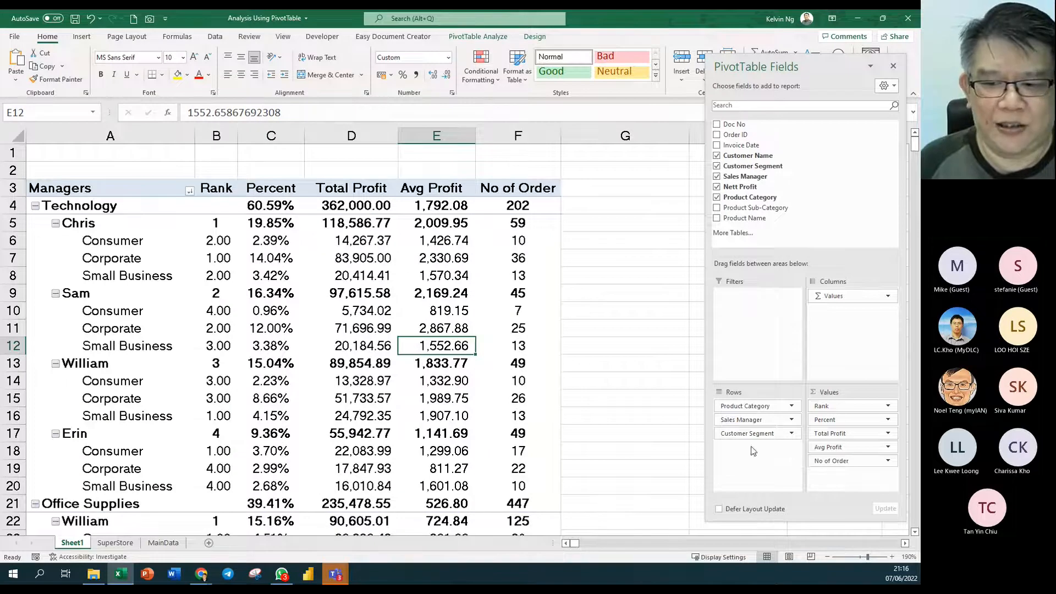
drag(747, 433, 632, 425)
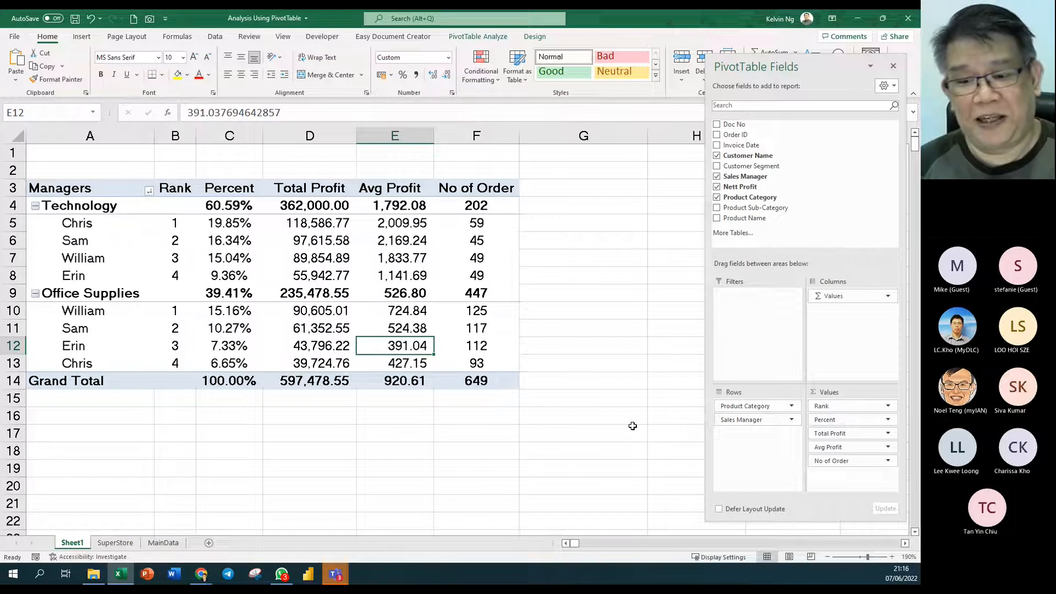
drag(748, 165, 848, 326)
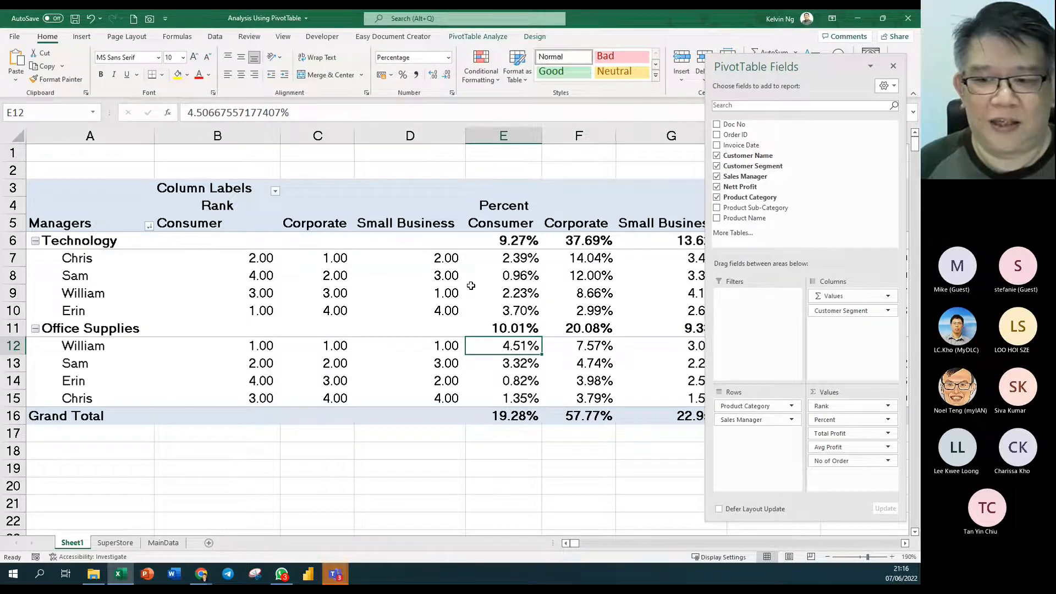
drag(852, 311, 625, 422)
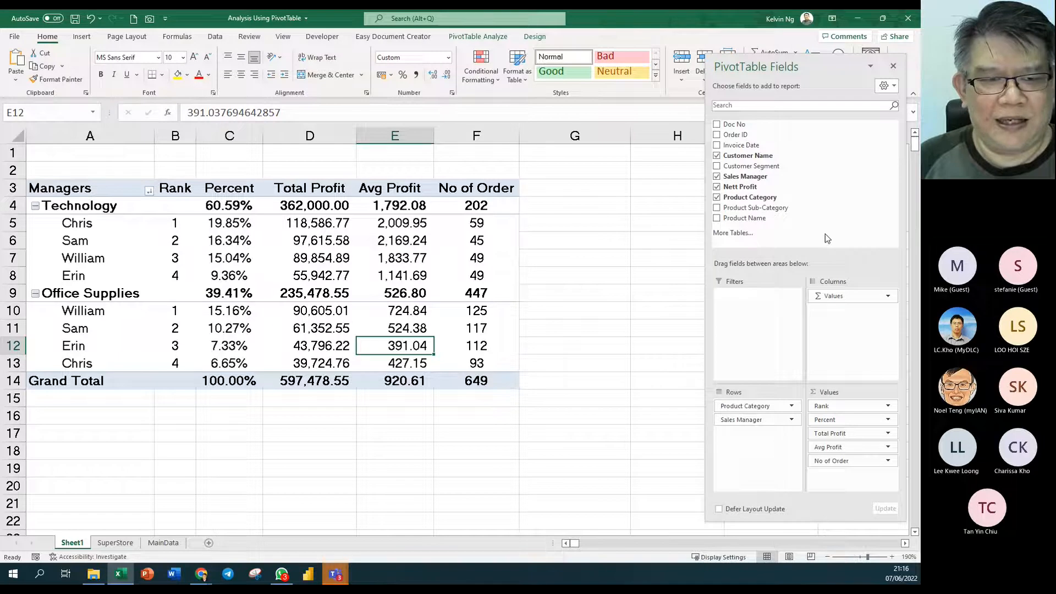
drag(175, 192, 483, 379)
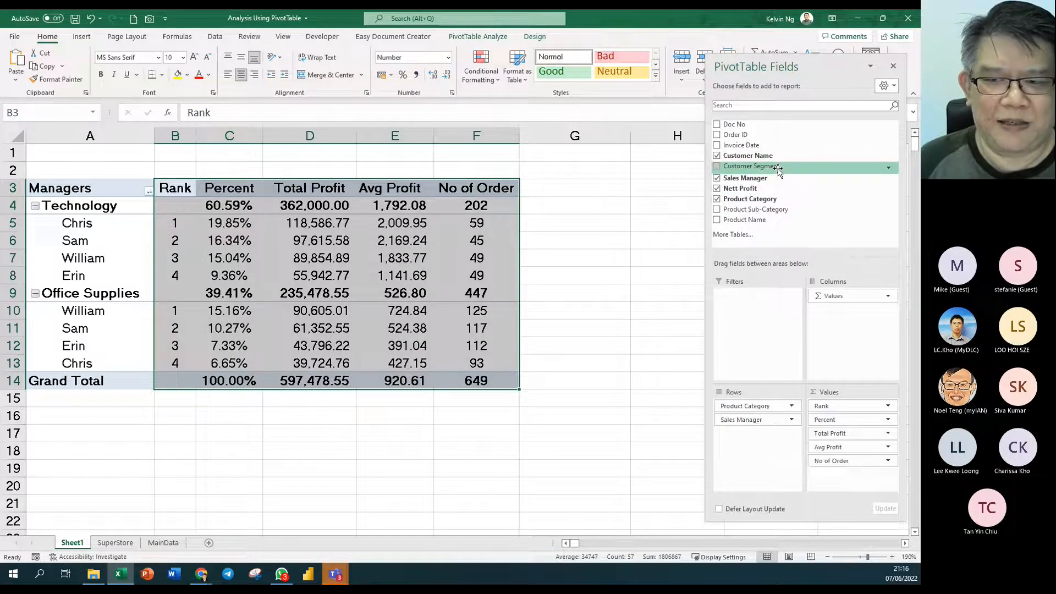
- Split the pivot values into Customer Segment columns and review the Corporate block
drag(779, 171, 856, 296)
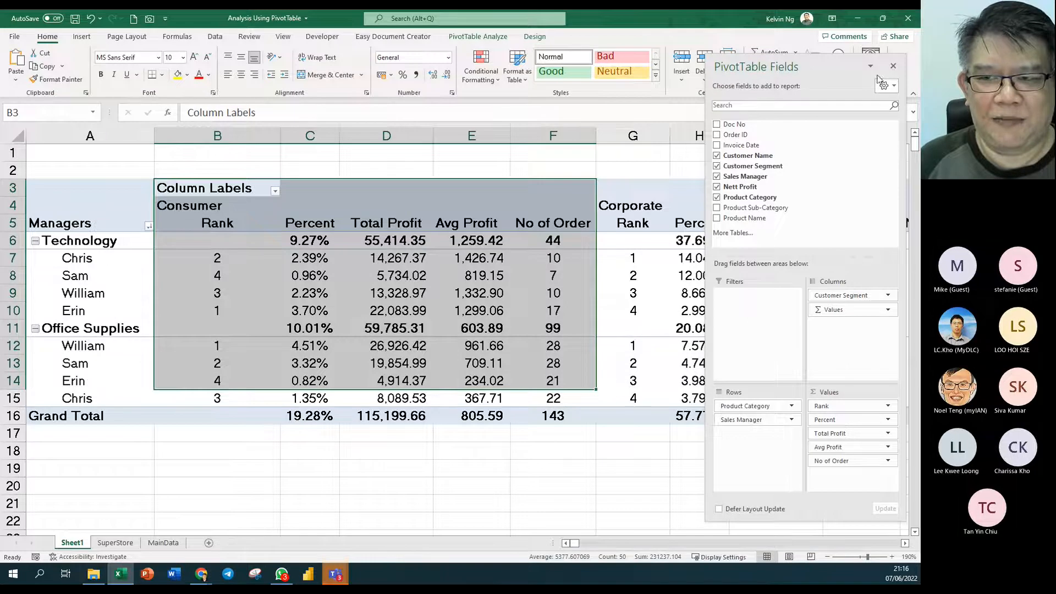
drag(813, 61, 329, 417)
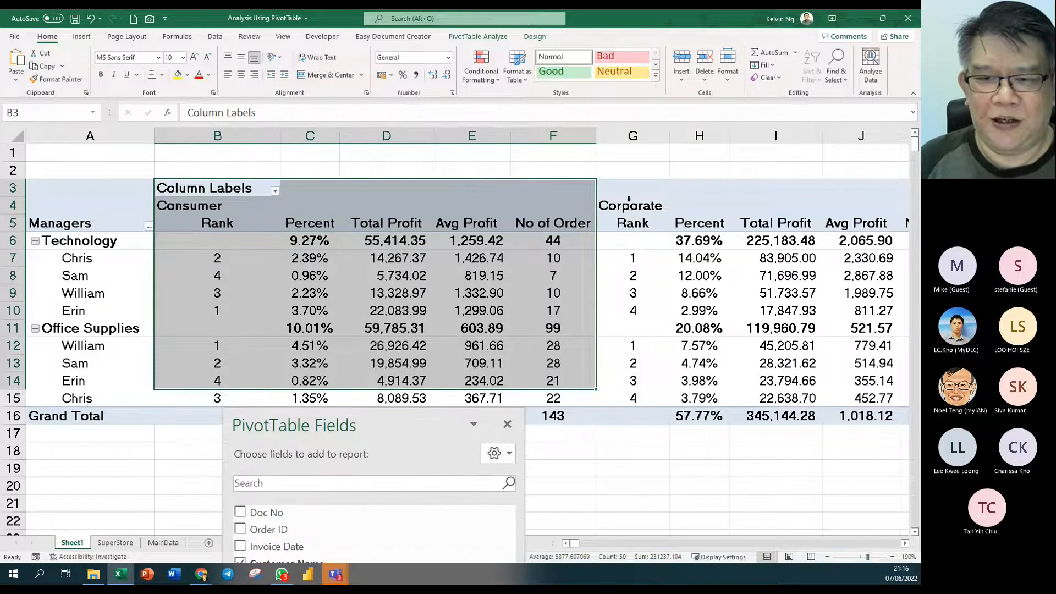
drag(641, 231, 898, 423)
scroll(910, 548, right, 4)
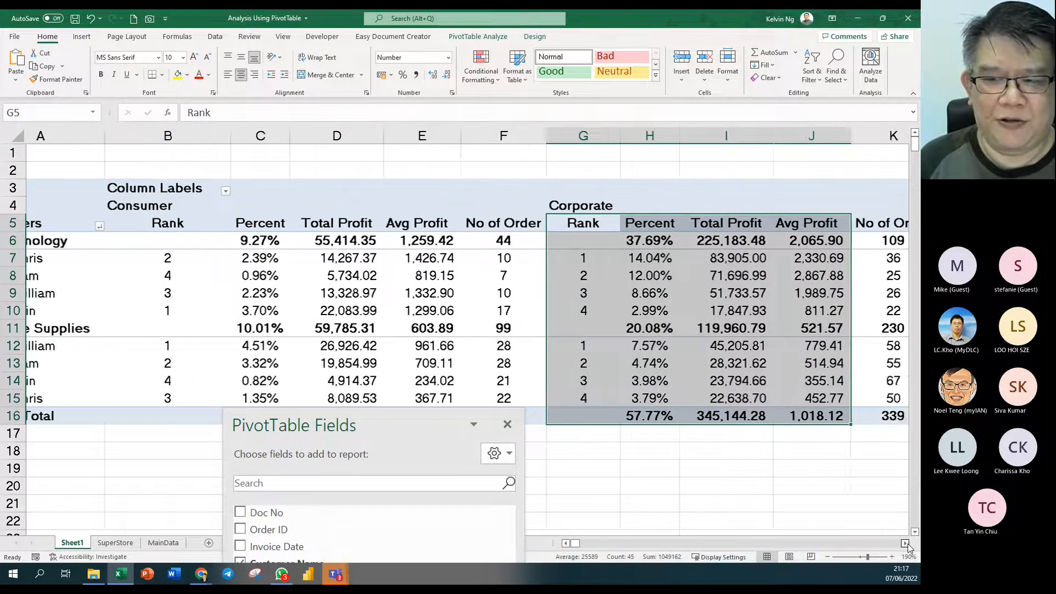
- Review the Small Business block, then move Customer Segment from Columns to Filters
click(660, 228)
mouse_move(661, 228)
mouse_down()
mouse_move(880, 400)
mouse_move(877, 416)
mouse_up()
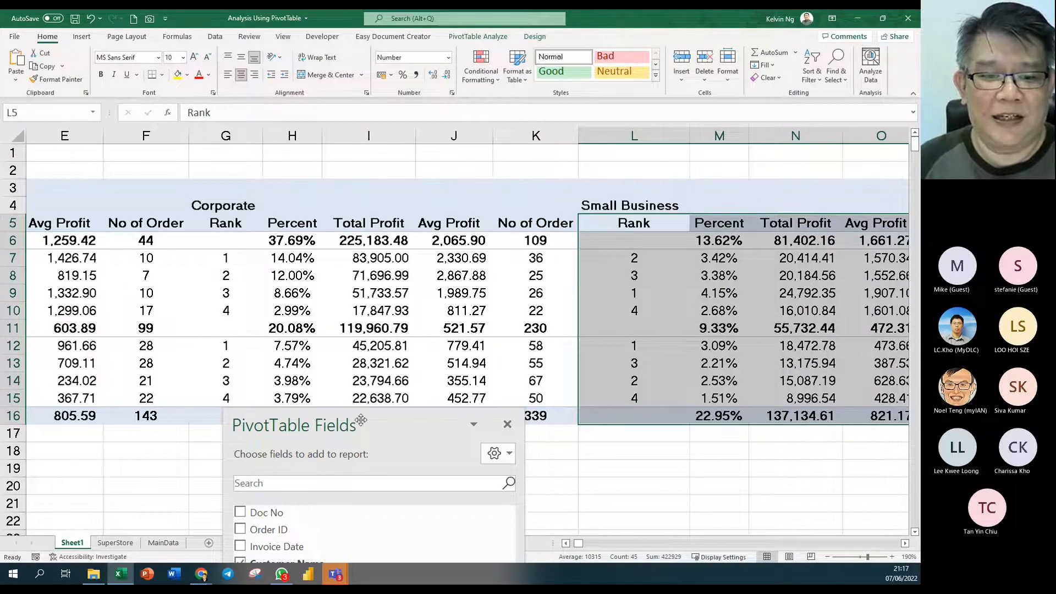
drag(361, 420, 807, 44)
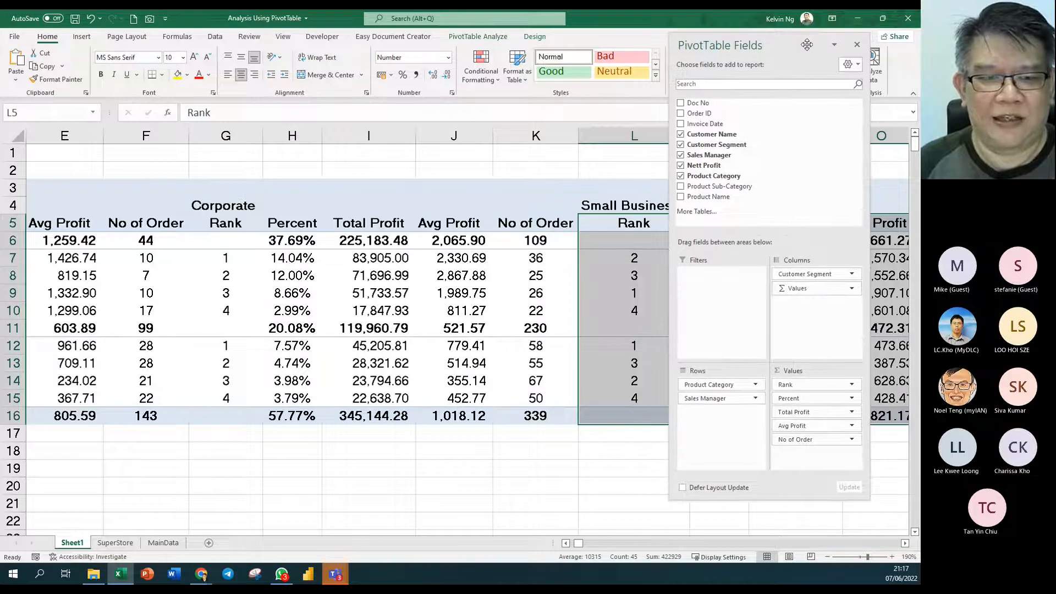
drag(819, 274, 731, 277)
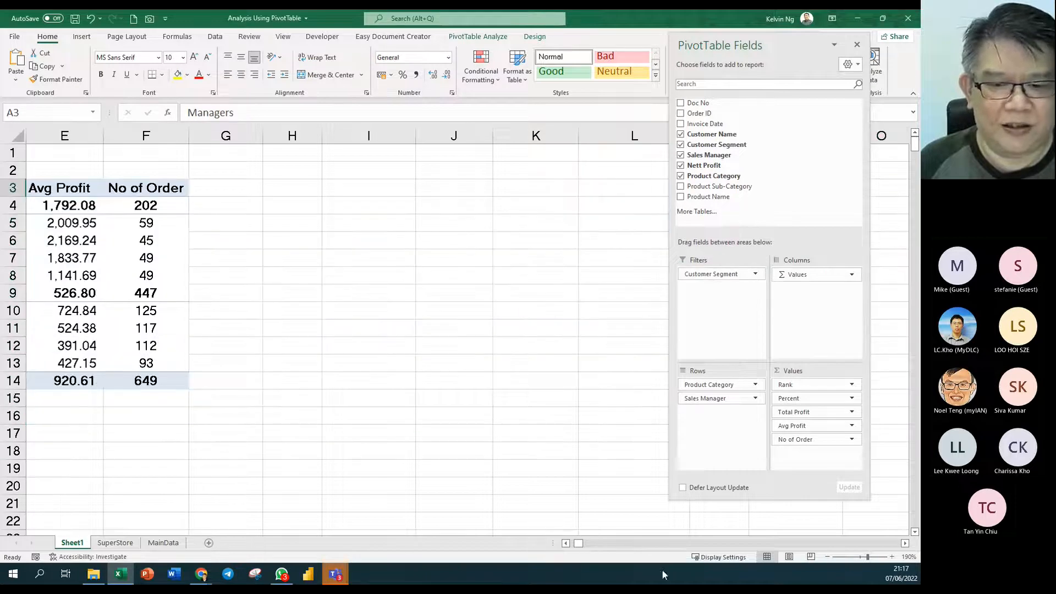
click(565, 543)
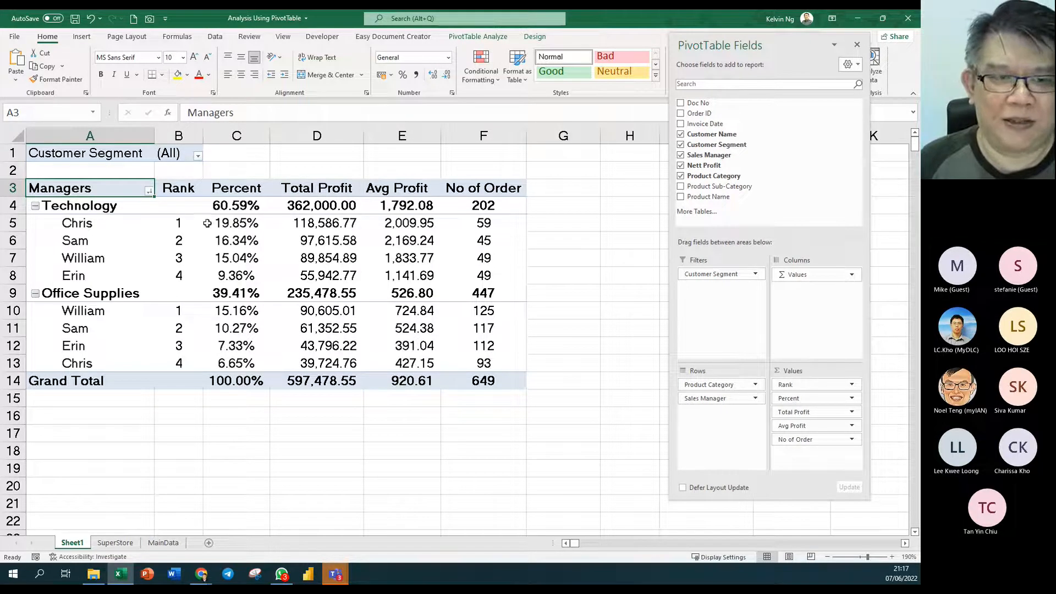
click(199, 158)
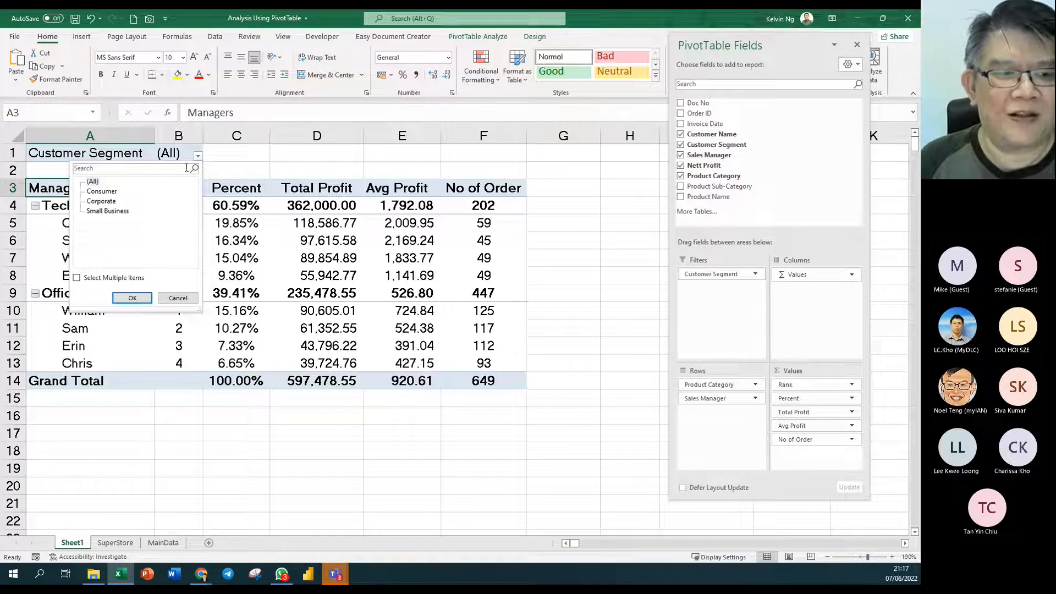
click(100, 191)
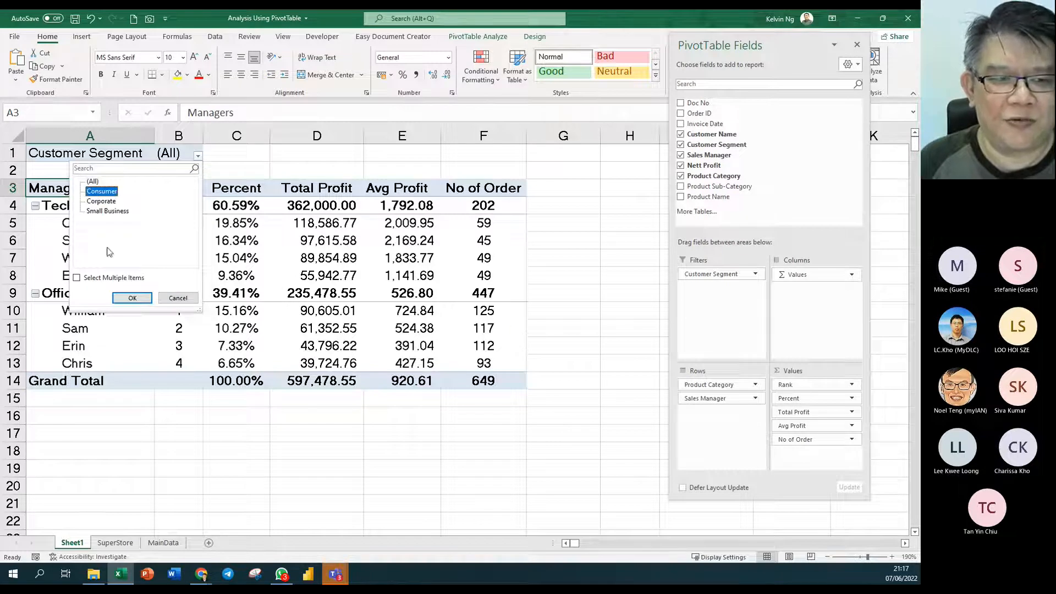
click(132, 298)
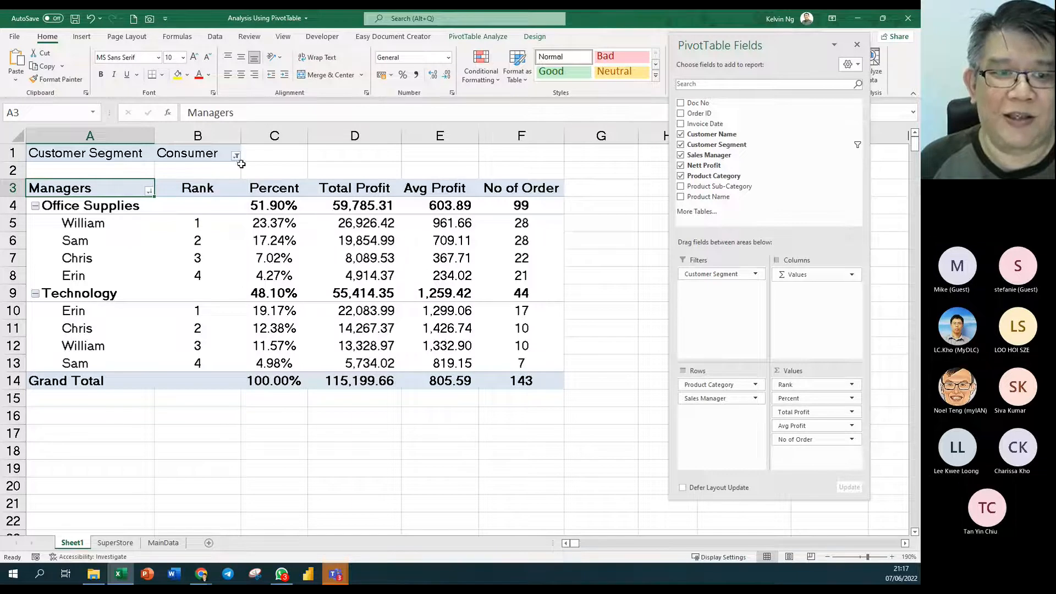
click(236, 156)
click(142, 201)
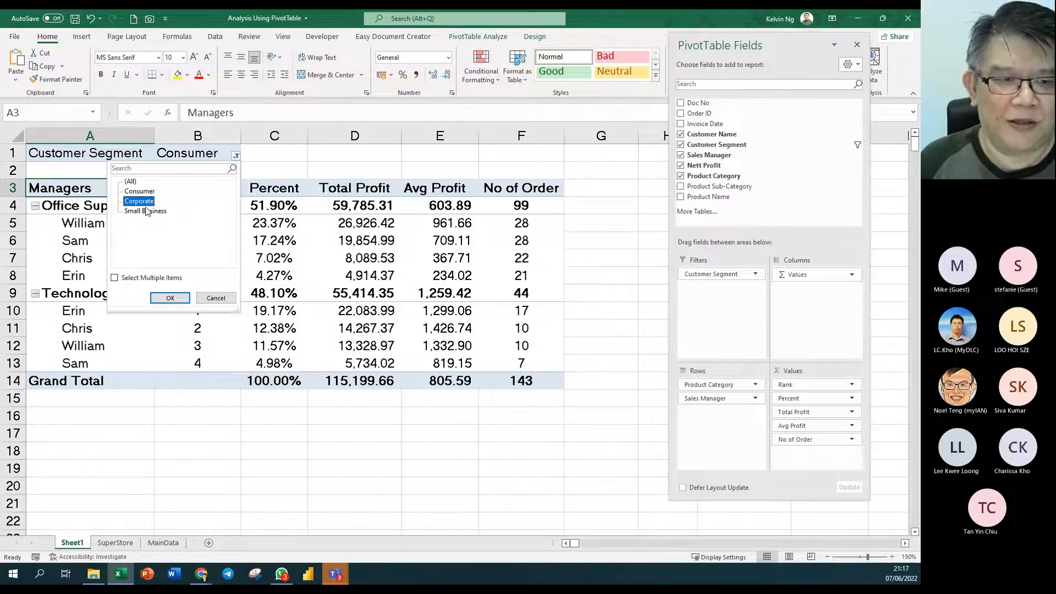
click(170, 297)
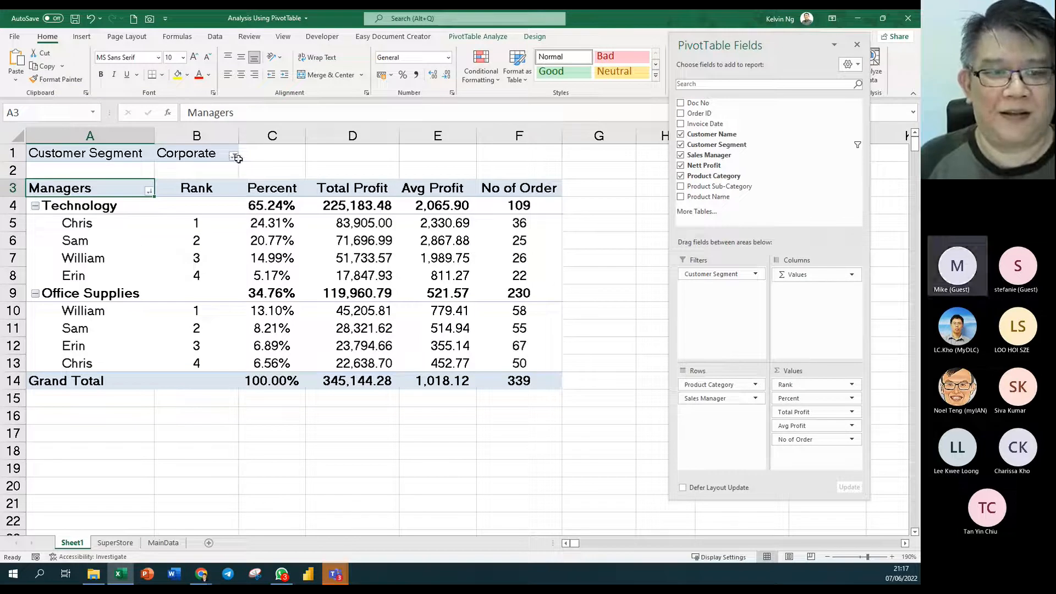
click(234, 157)
click(128, 183)
click(172, 296)
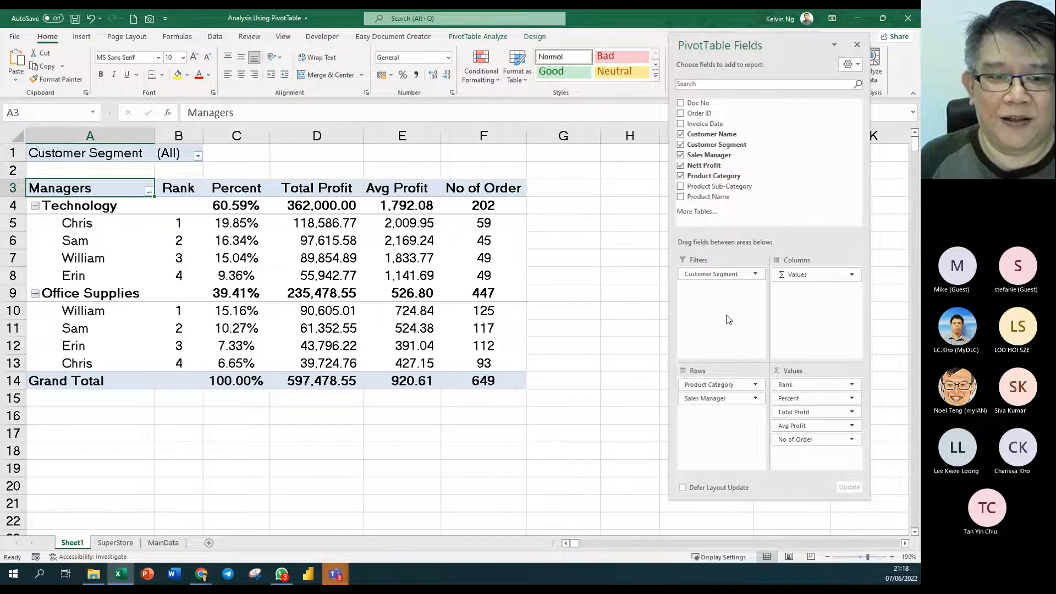
- Check the Customer Segment filter and browse the PivotTable Analyze options list
drag(766, 49, 790, 73)
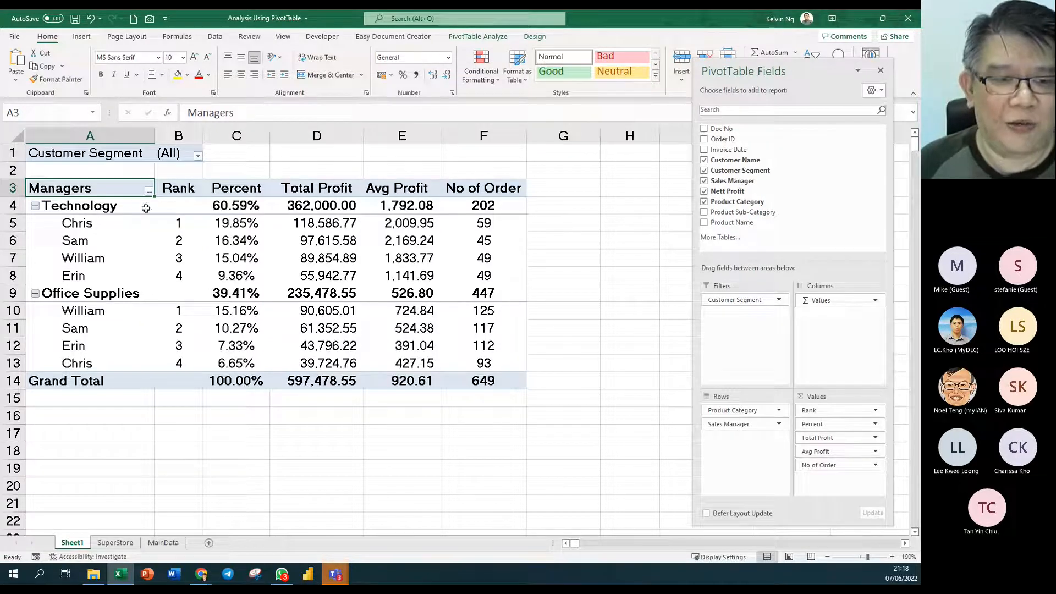
click(197, 155)
key(Escape)
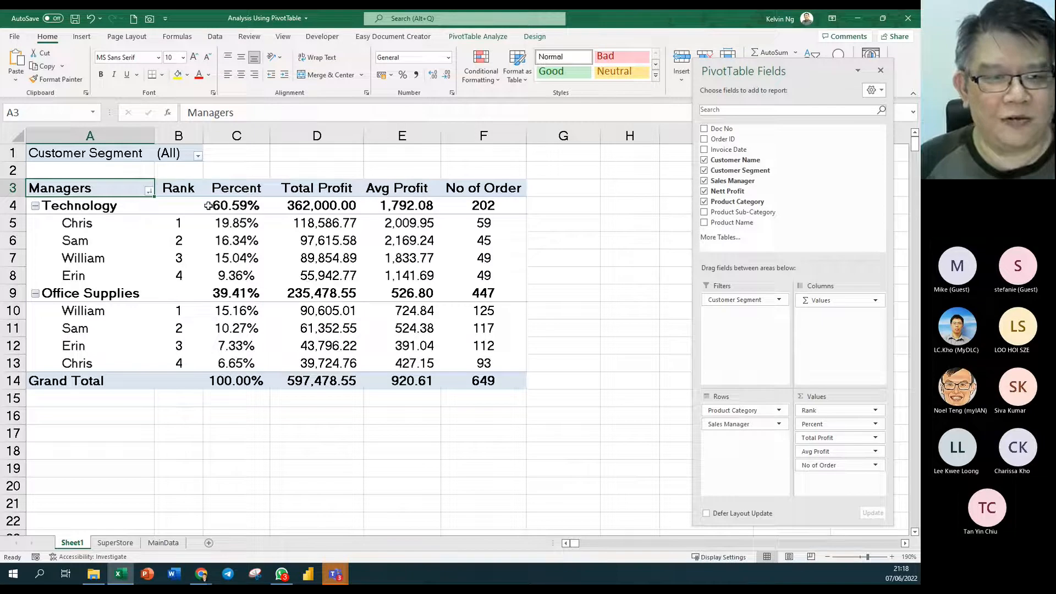
click(503, 39)
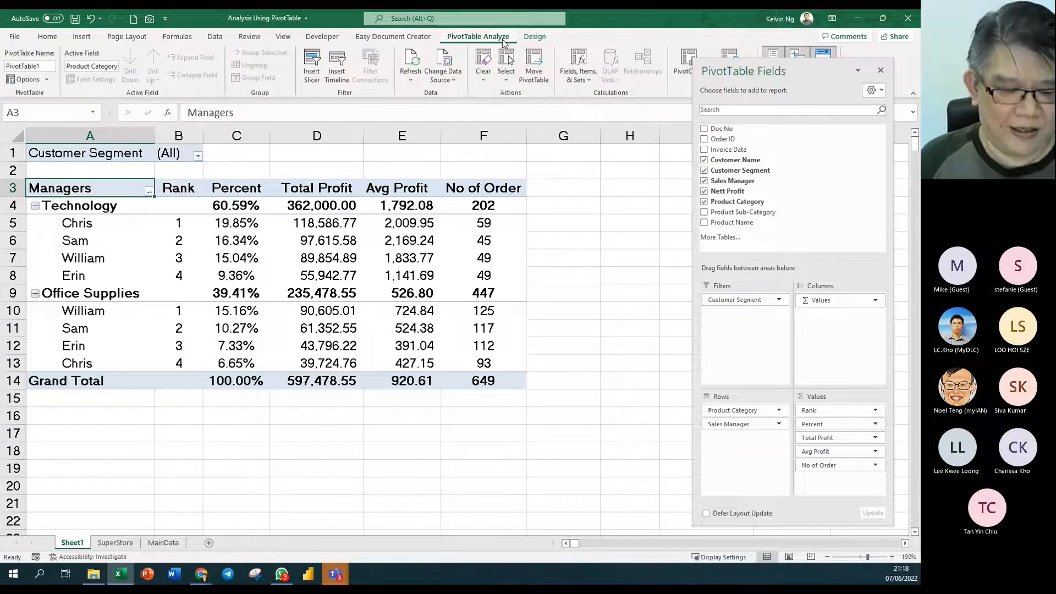
click(299, 240)
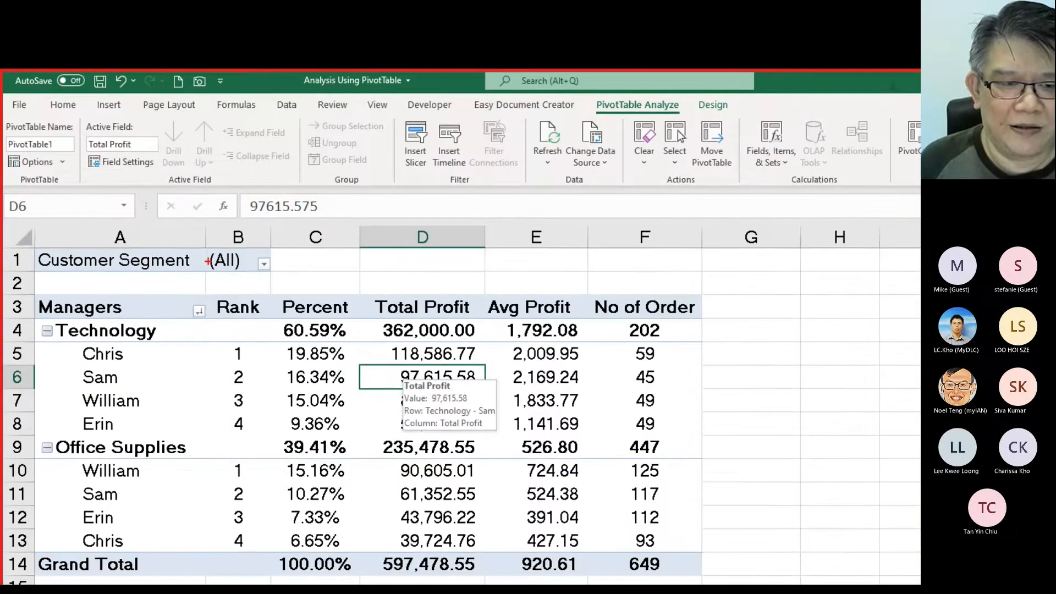
drag(284, 244, 97, 290)
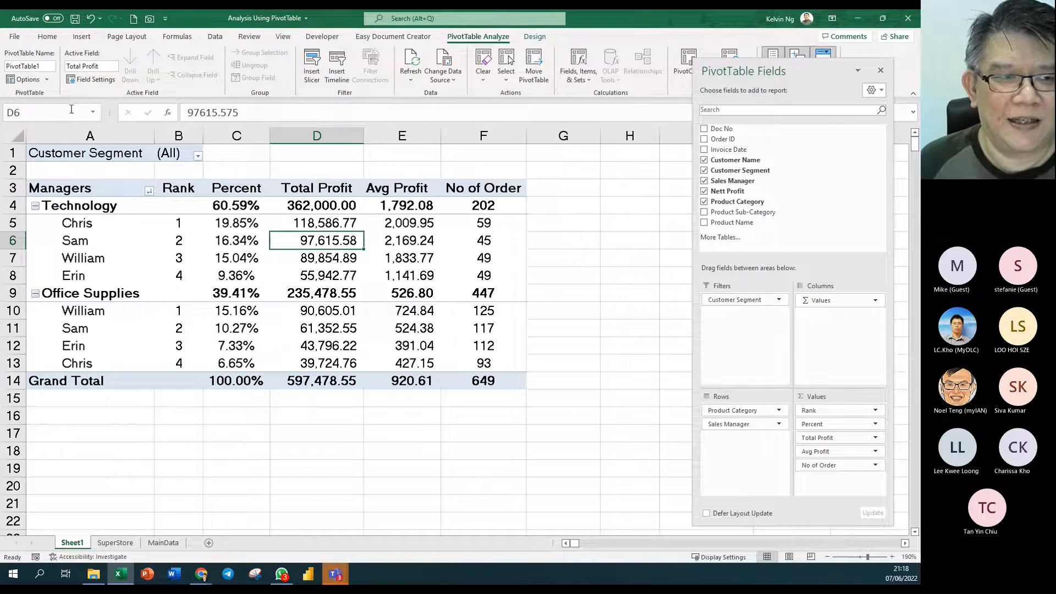
click(46, 80)
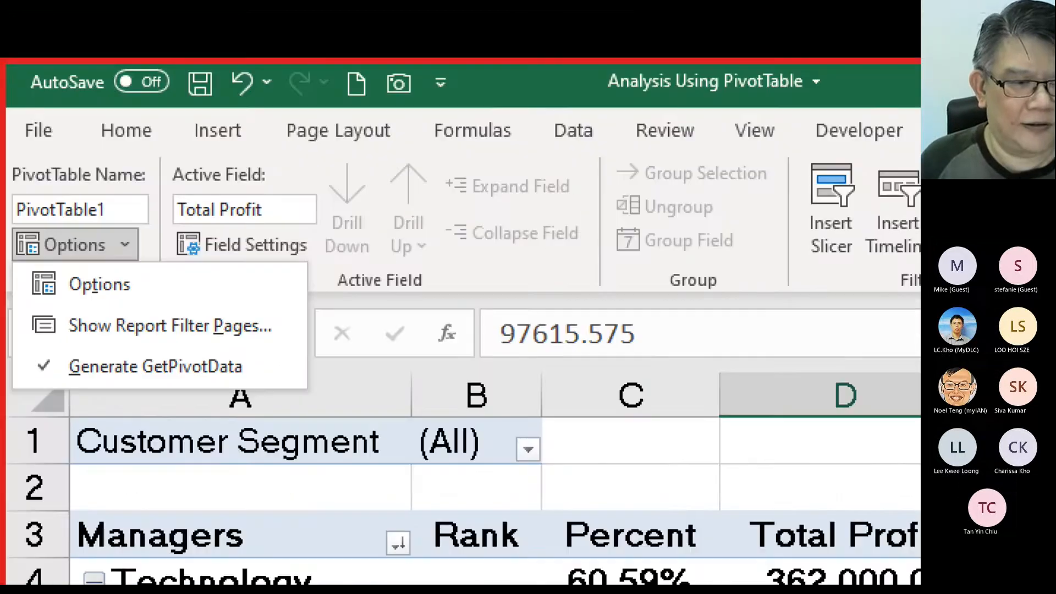
mouse_move(297, 294)
mouse_down()
mouse_move(259, 319)
mouse_move(16, 348)
mouse_up()
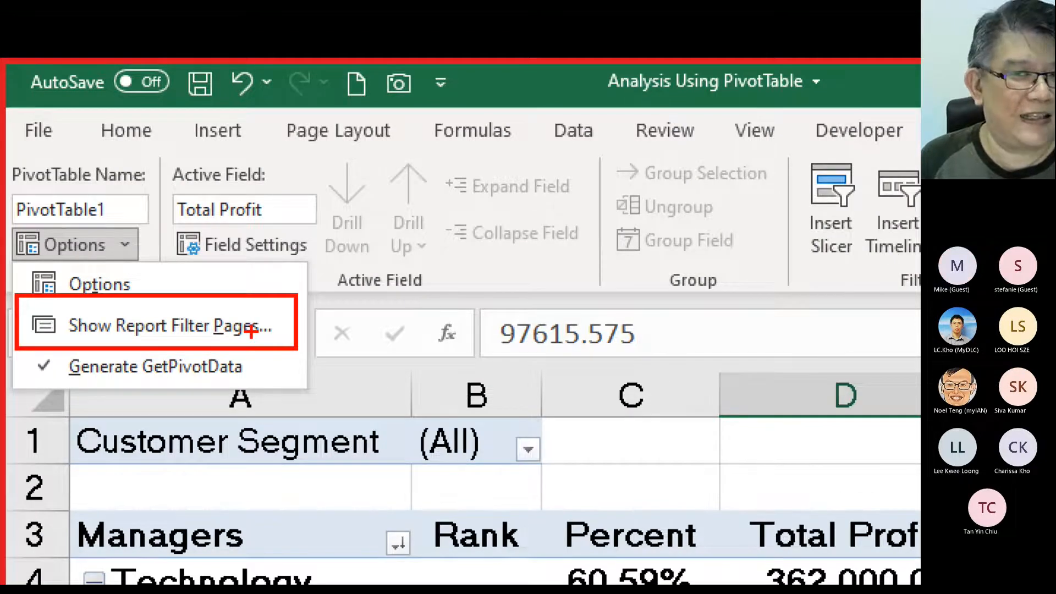
key(Escape)
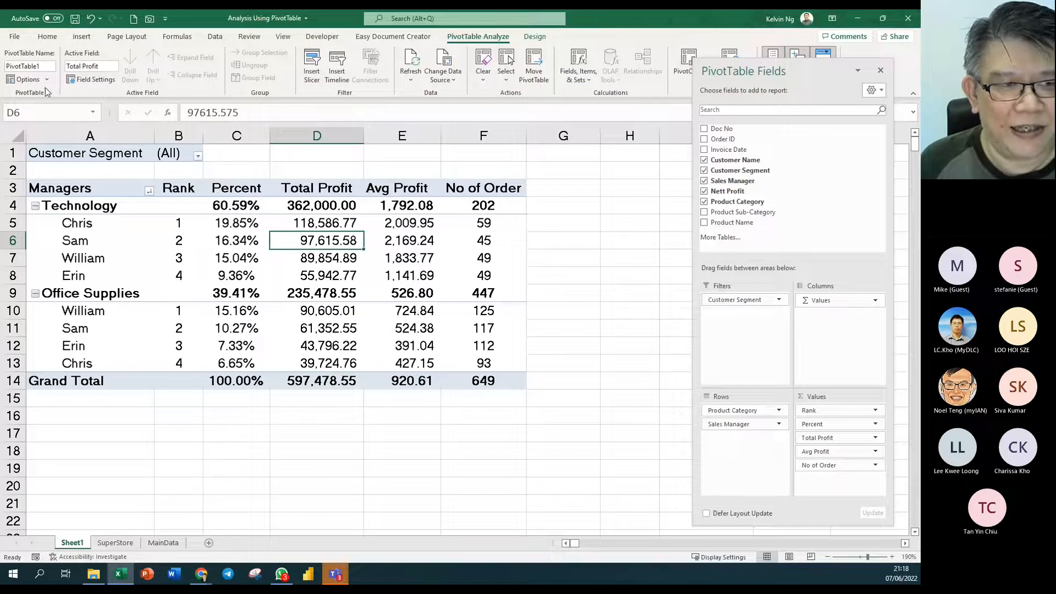
- Generate report filter pages for Customer Segment, one sheet per segment
click(47, 80)
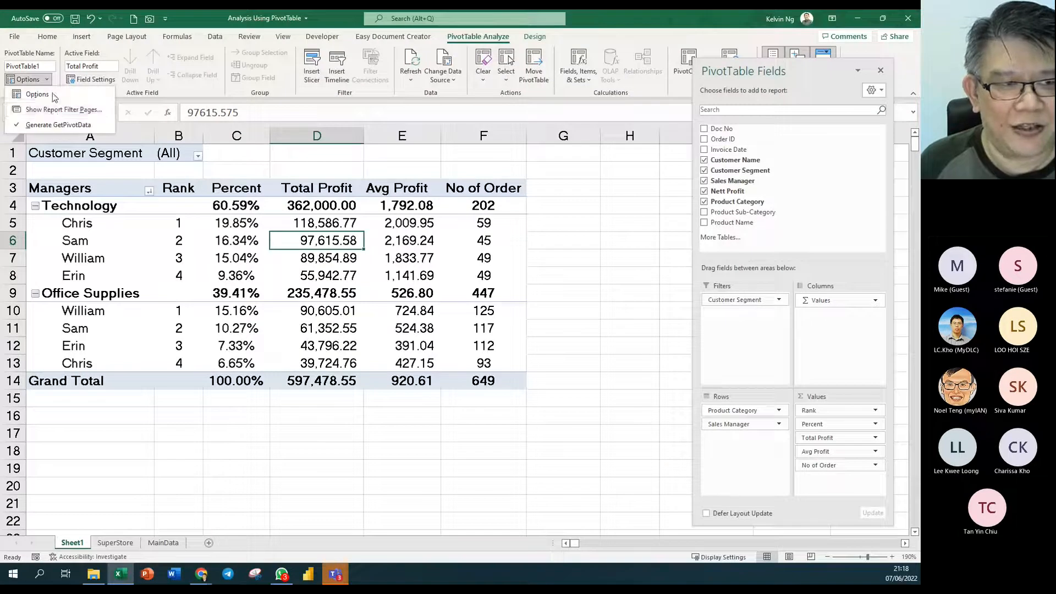
click(54, 108)
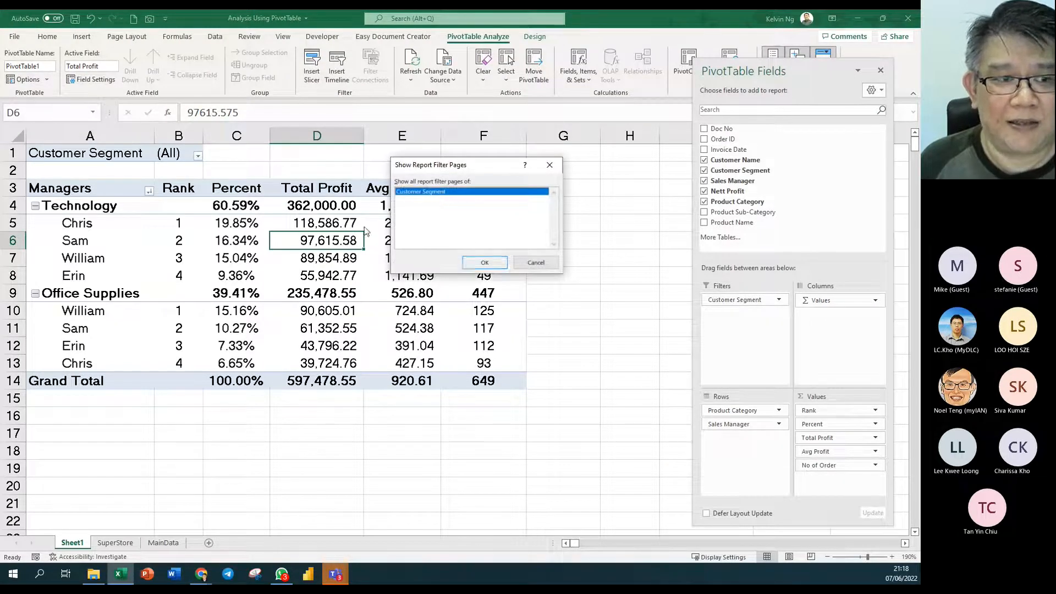
click(485, 263)
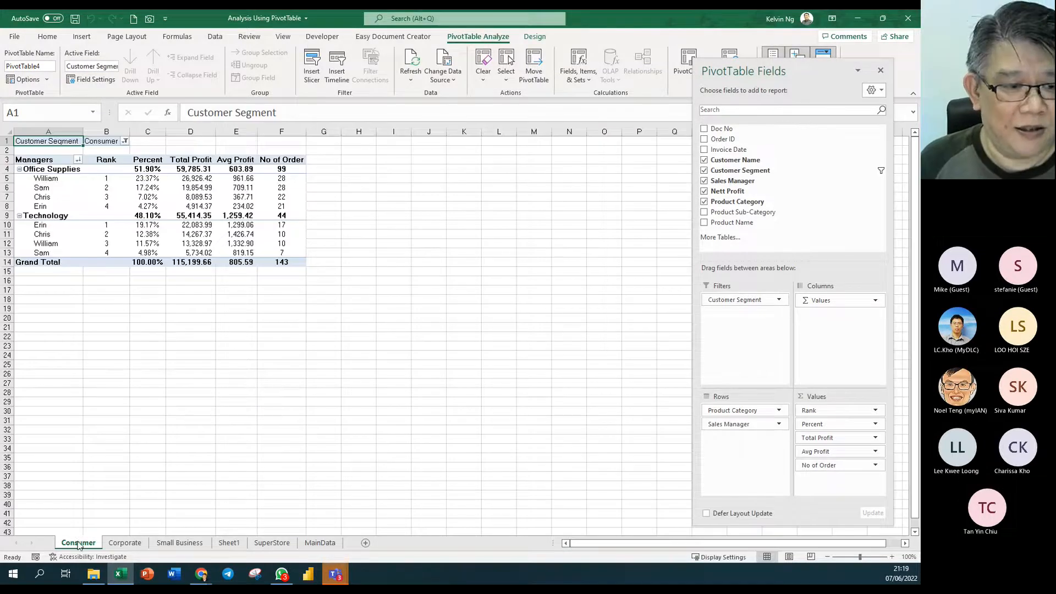
- Compare the Consumer, Corporate and Small Business sheets, then group all three
click(126, 544)
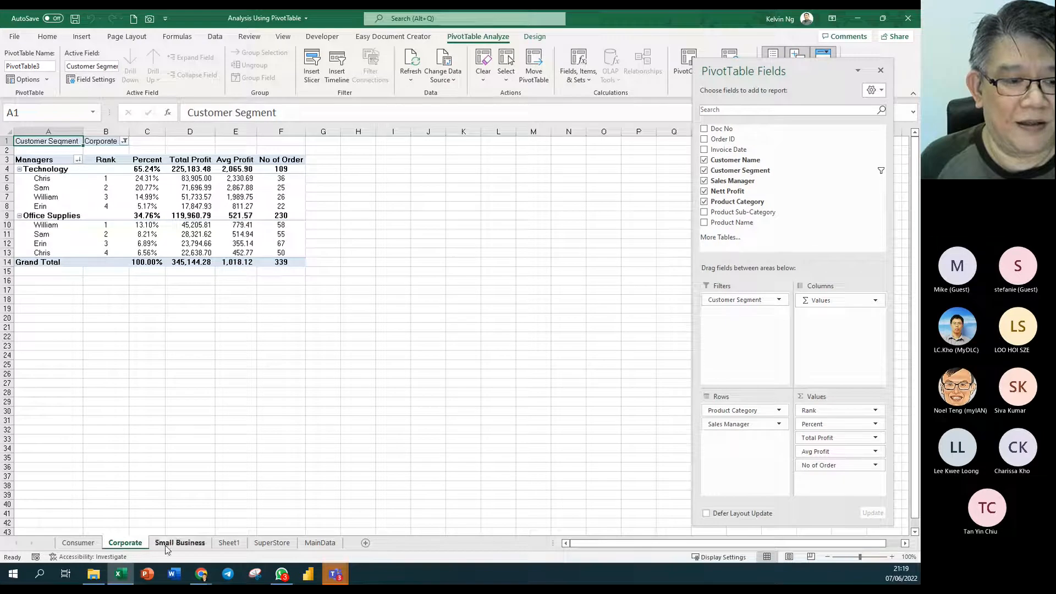
click(81, 544)
click(124, 544)
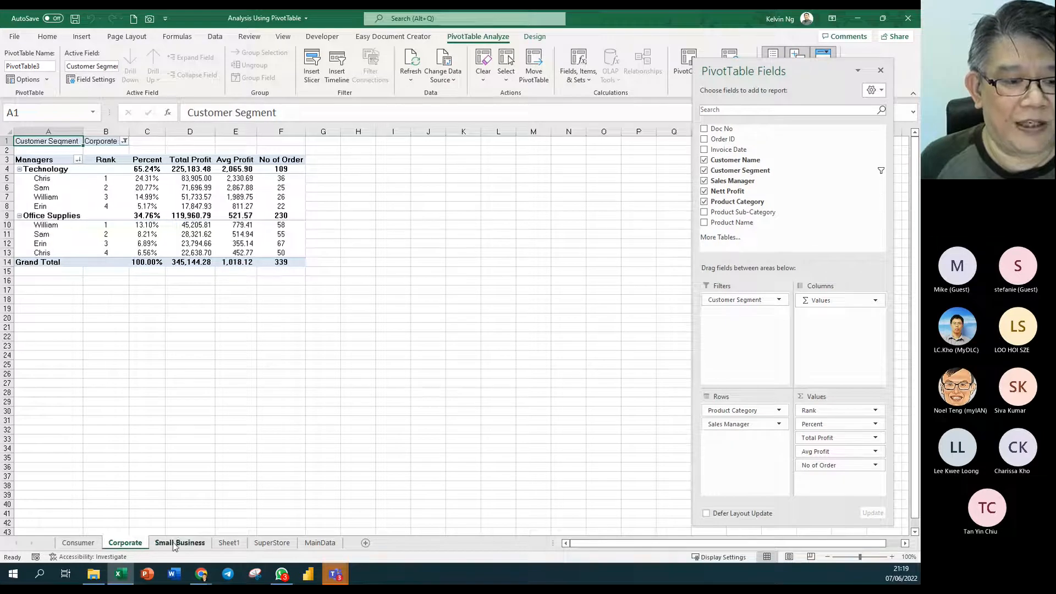
click(173, 544)
click(126, 543)
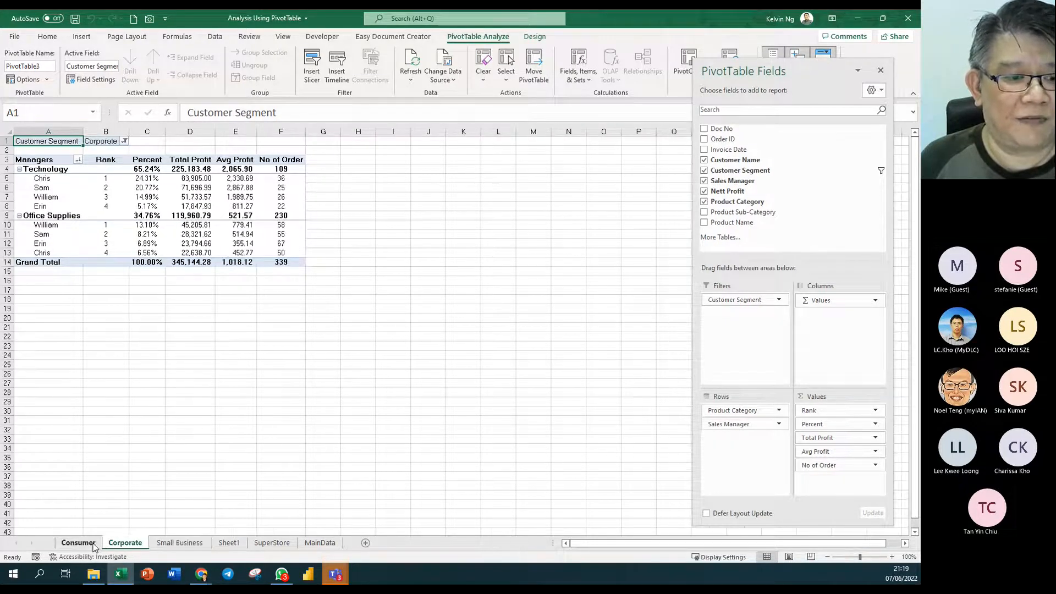
click(125, 140)
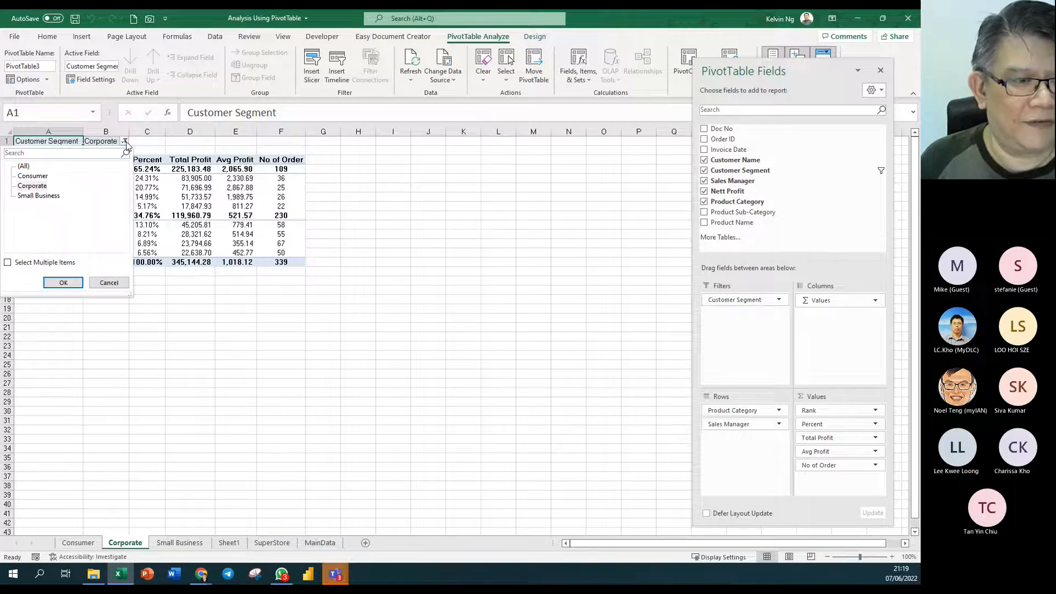
click(365, 281)
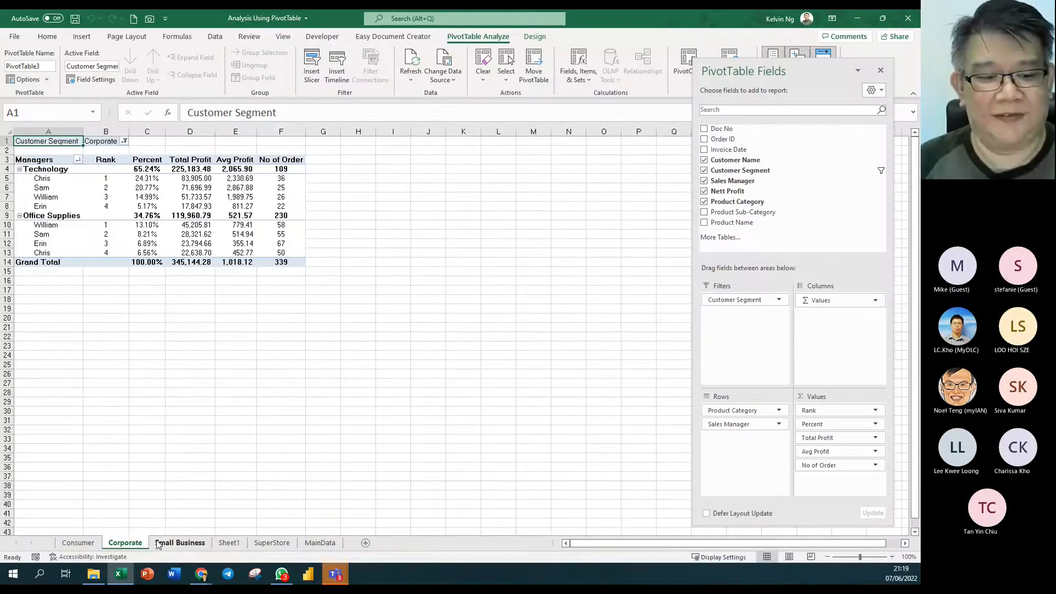
click(94, 543)
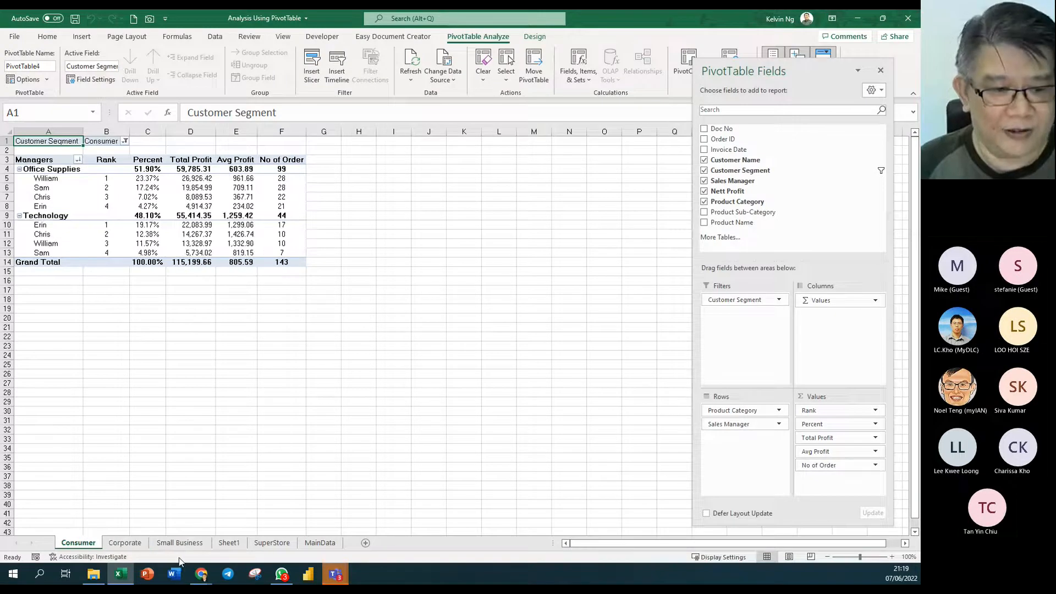
shift+click(187, 543)
- Delete the grouped Consumer, Corporate and Small Business sheets
right_click(185, 545)
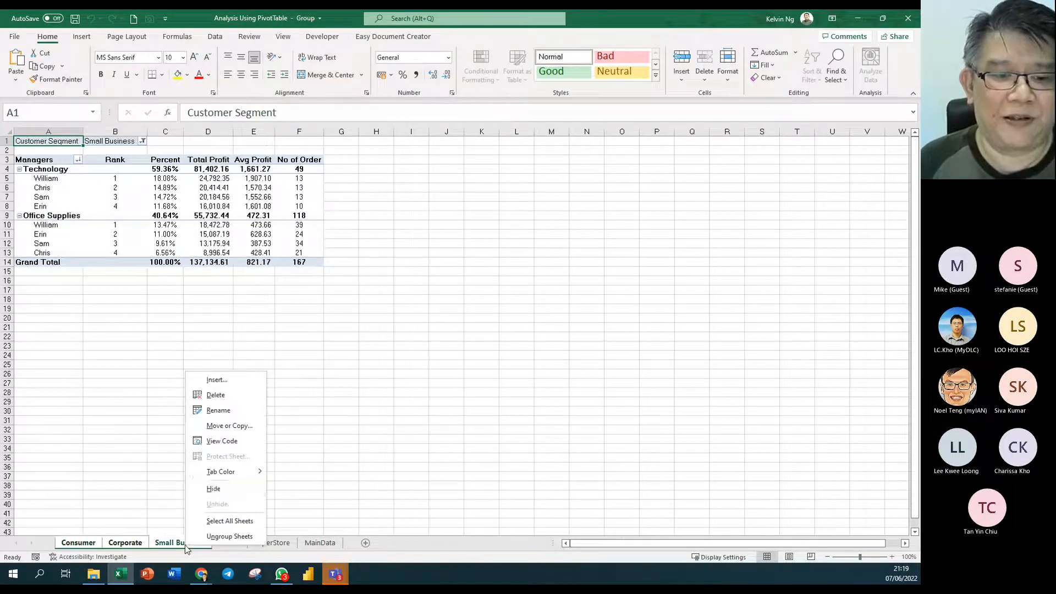
click(217, 393)
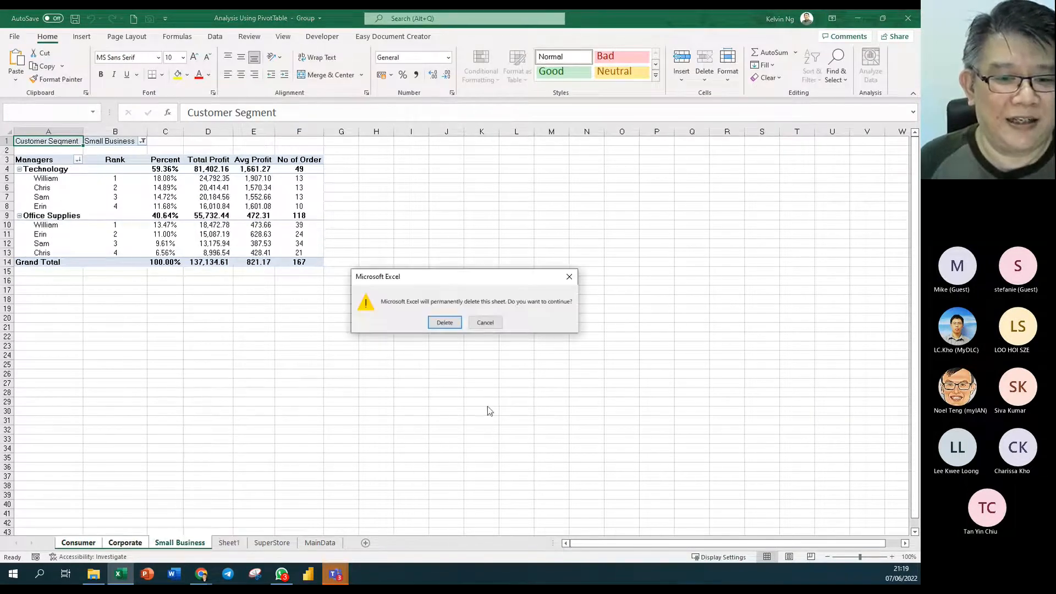
click(438, 323)
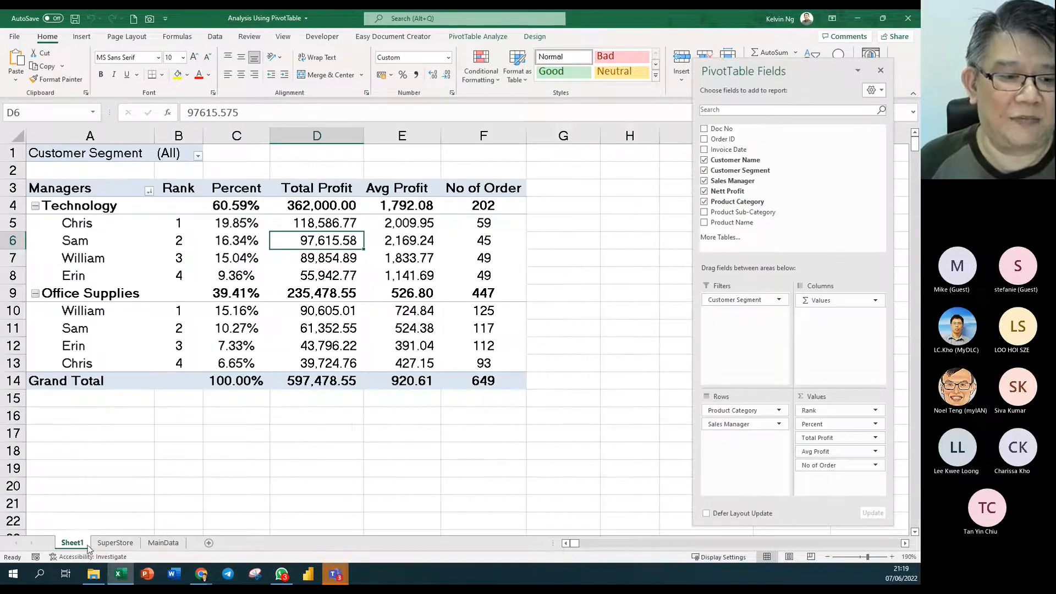
- Recheck Sheet1's Customer Segment filter and the PivotTable options list without changes
click(195, 165)
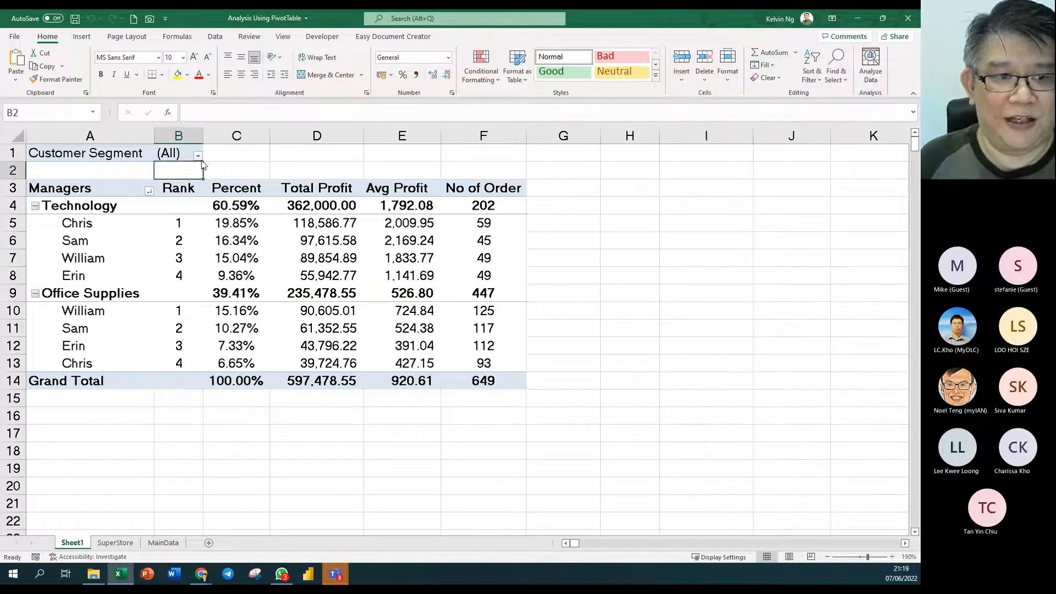
click(198, 156)
key(Escape)
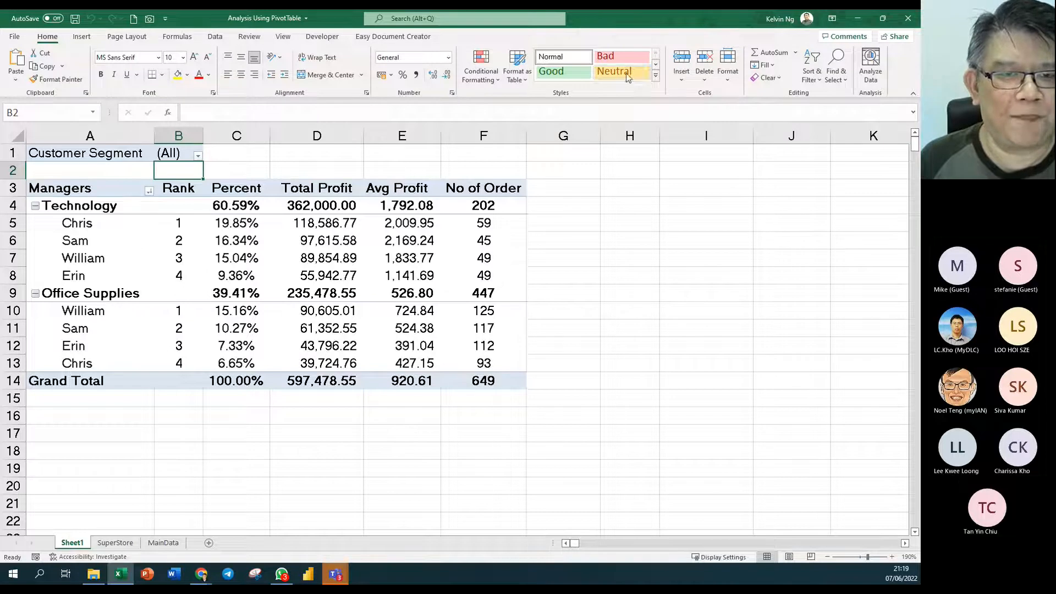
click(346, 293)
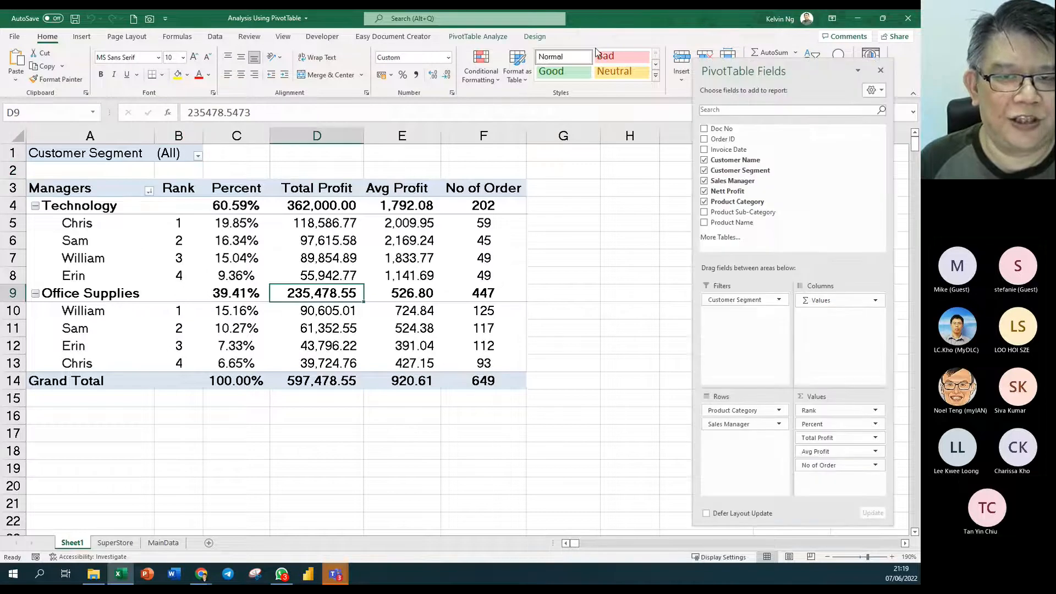
click(488, 38)
click(48, 79)
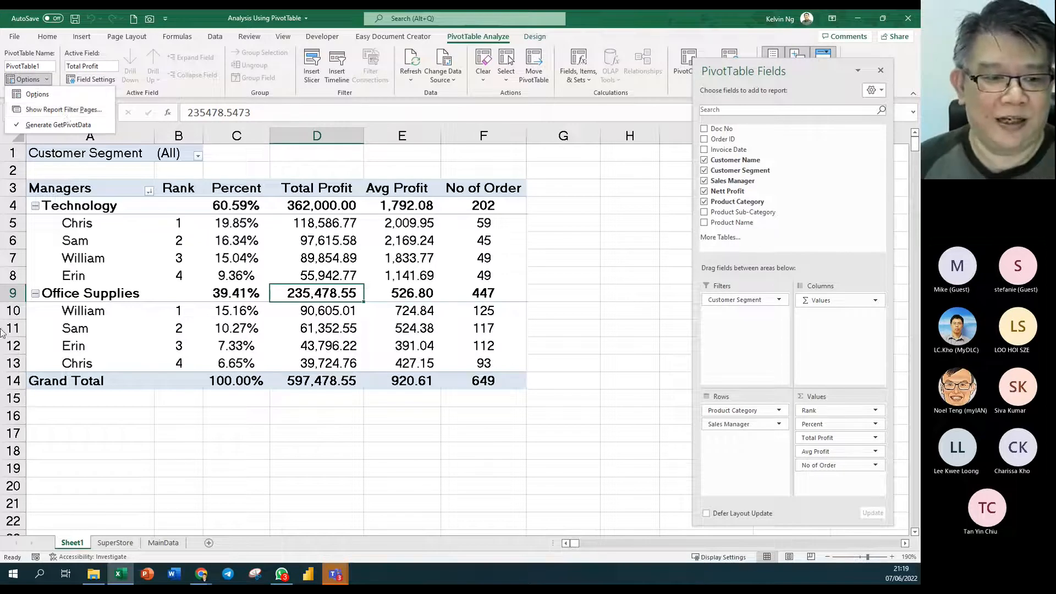
click(254, 263)
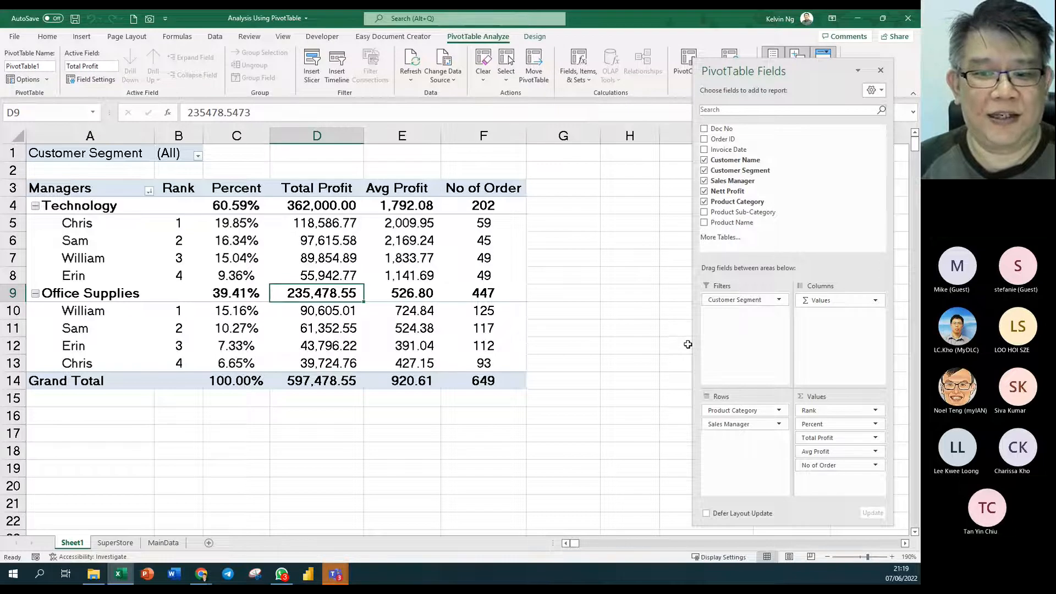
- Drop Customer Segment from Filters and retitle the A3 row header 'Category'
drag(750, 300, 665, 291)
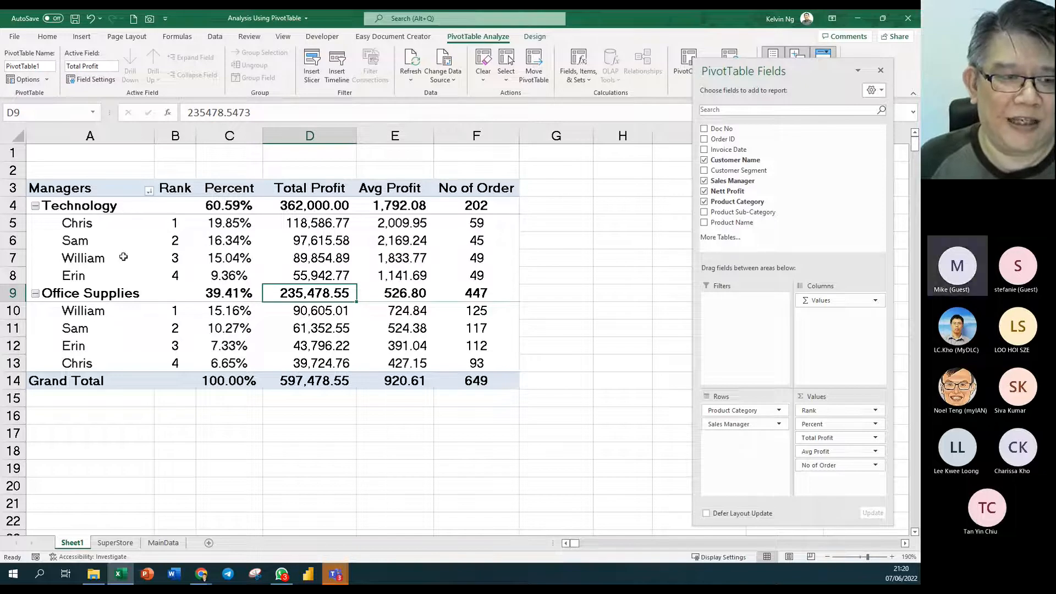
click(100, 193)
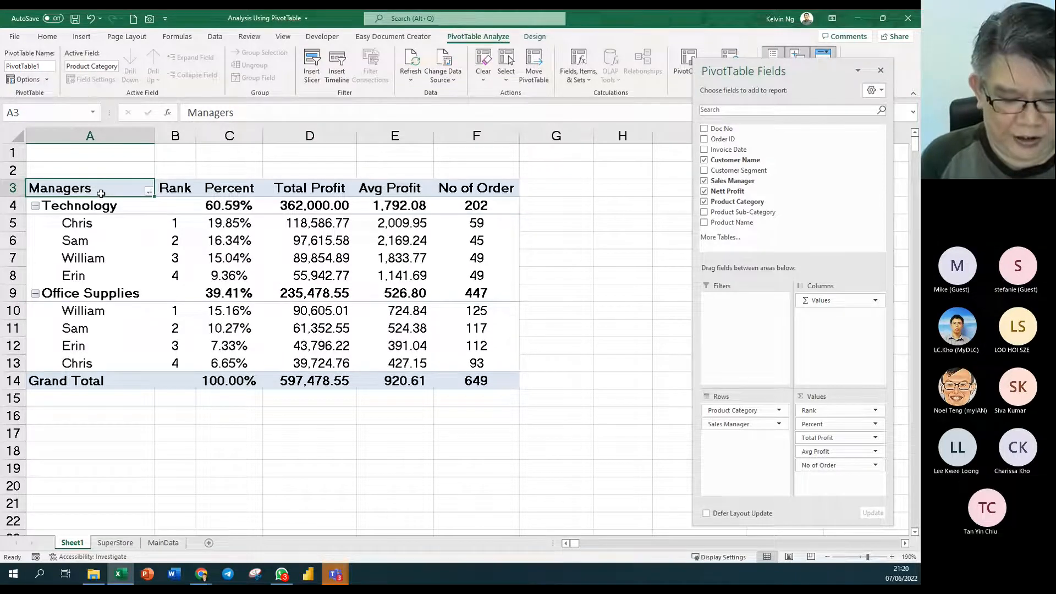
text(Chris)
key(BackSpace)
key(BackSpace)
key(BackSpace)
key(BackSpace)
text(ategory)
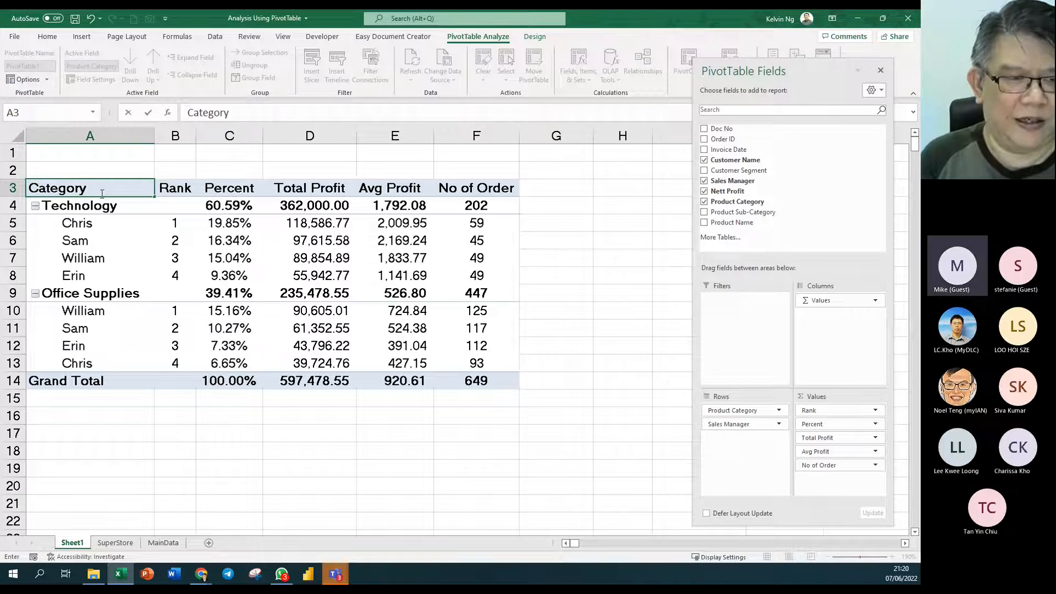
key(Return)
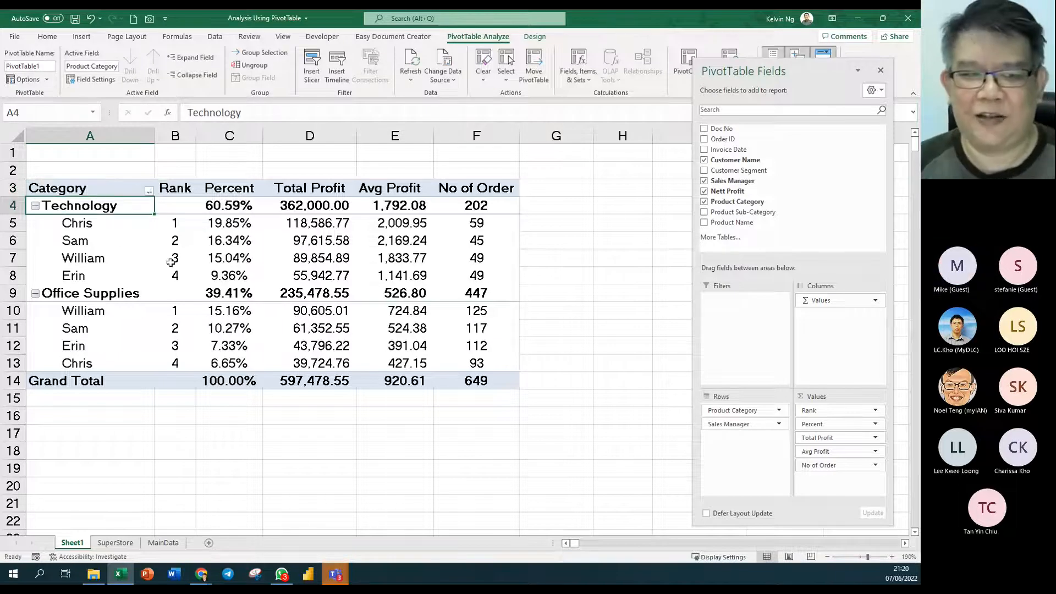
click(239, 255)
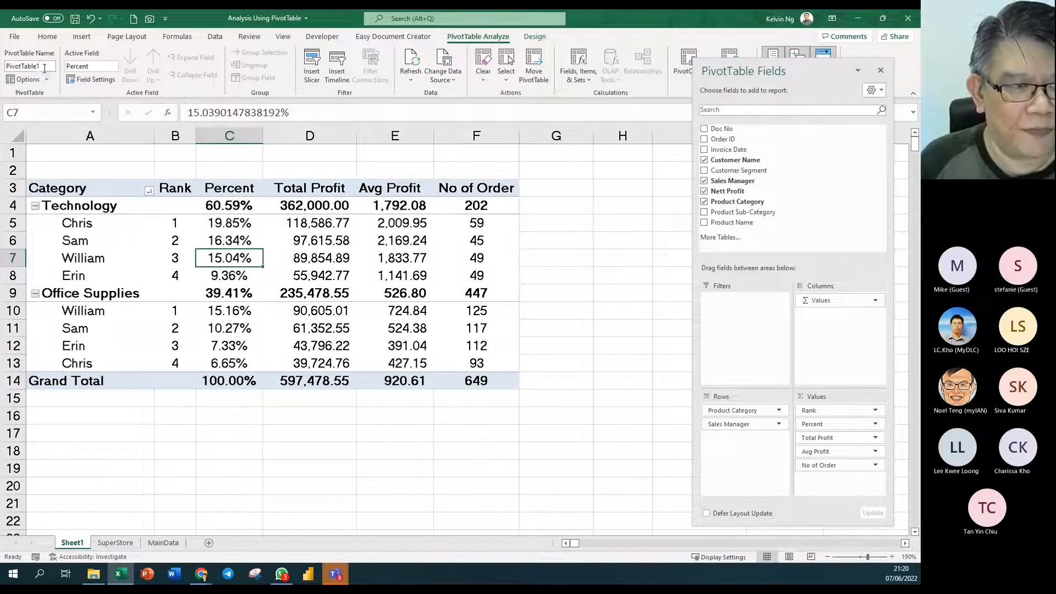
- Enter 'Product KPI by Category' as the PivotTable Name
click(44, 67)
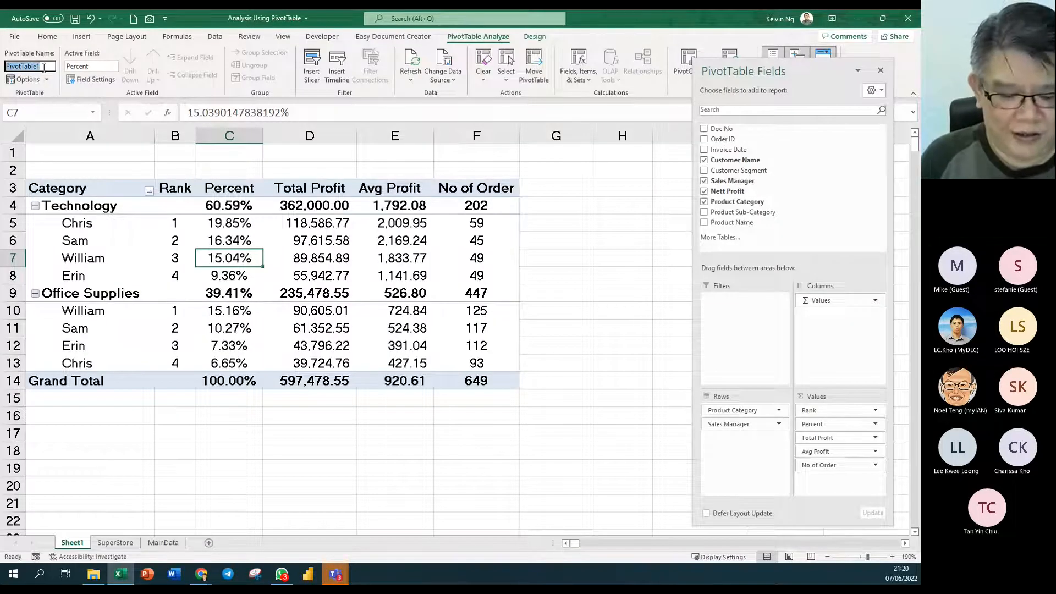
text(Product)
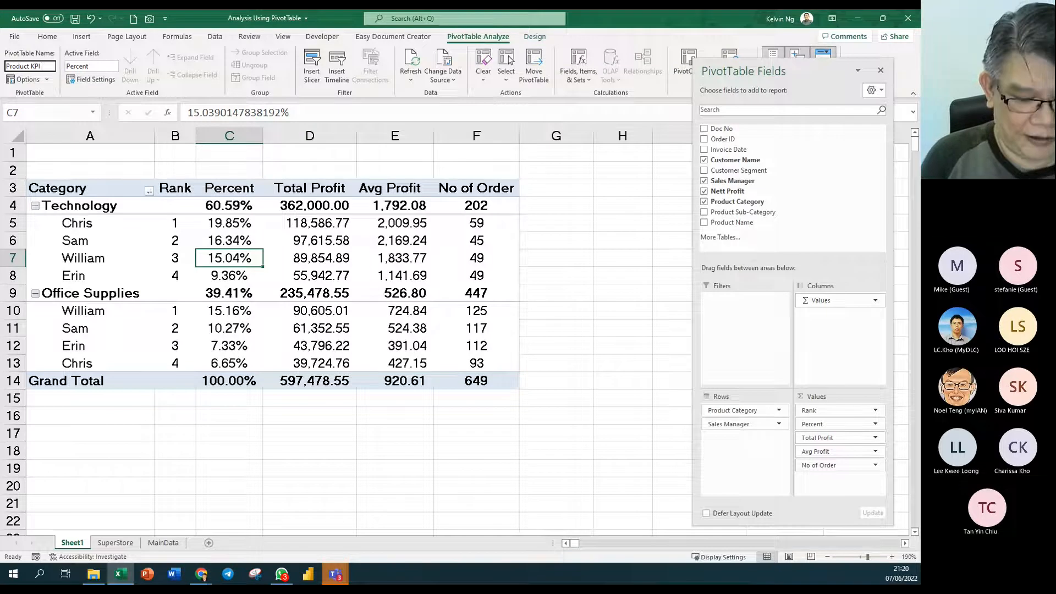
text(KPI by Category)
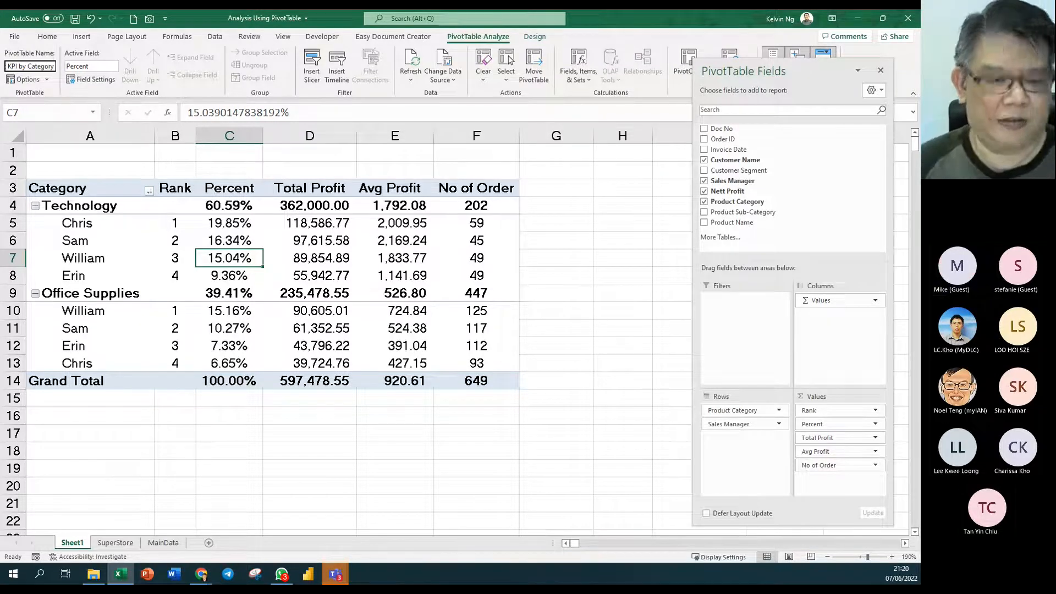
key(Return)
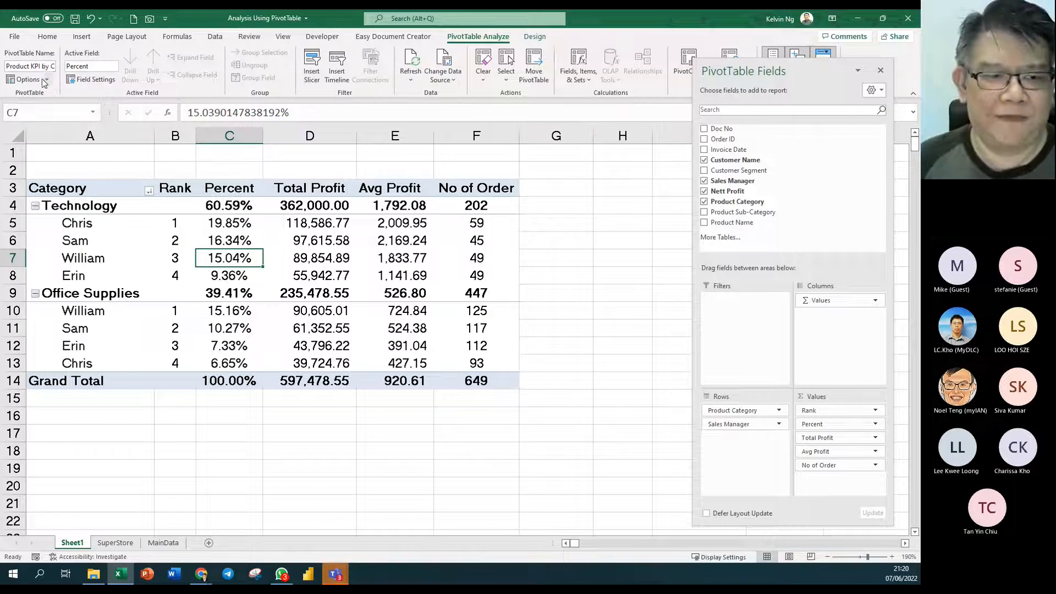
mouse_move(276, 307)
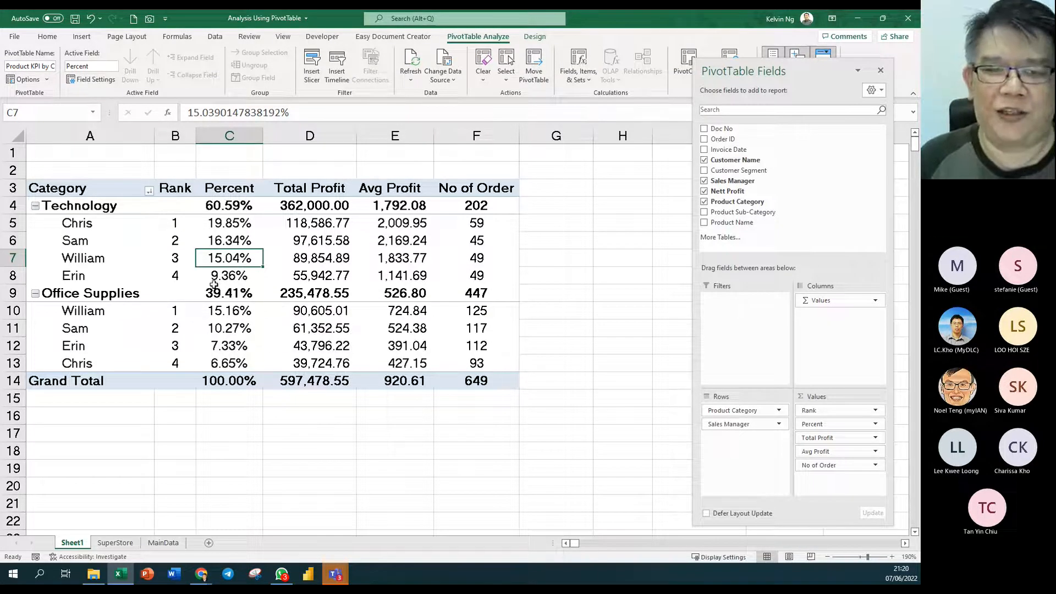
mouse_move(247, 281)
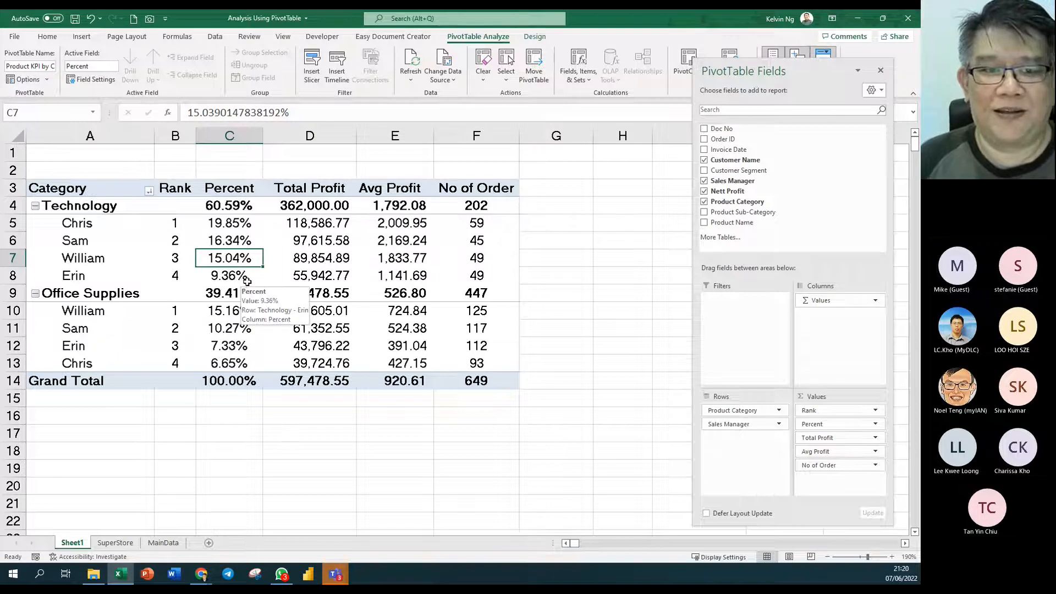
- Review Total Profit: Technology 362,000.00 and Office Supplies 235,478.55 from their managers
click(90, 190)
drag(90, 190, 487, 381)
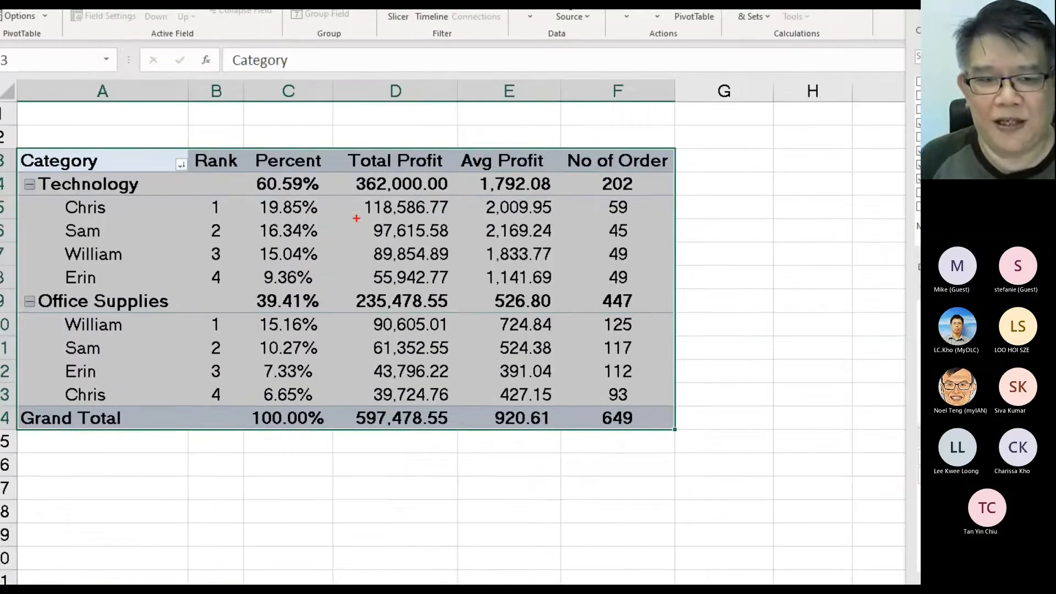
drag(351, 203, 466, 287)
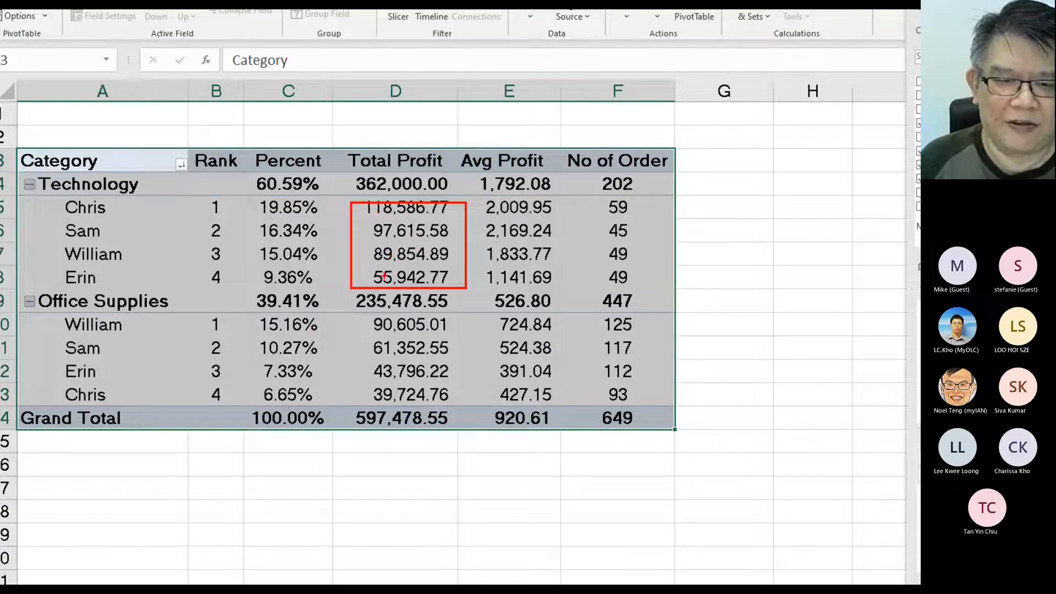
drag(358, 311, 443, 312)
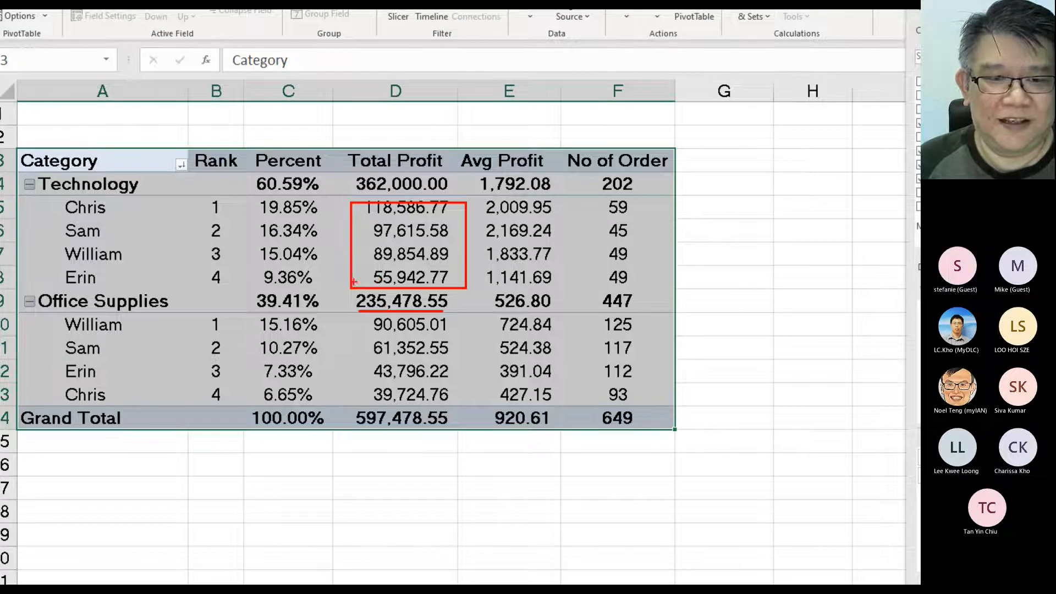
mouse_move(347, 269)
mouse_down()
mouse_move(292, 221)
mouse_move(347, 183)
mouse_move(333, 197)
mouse_up()
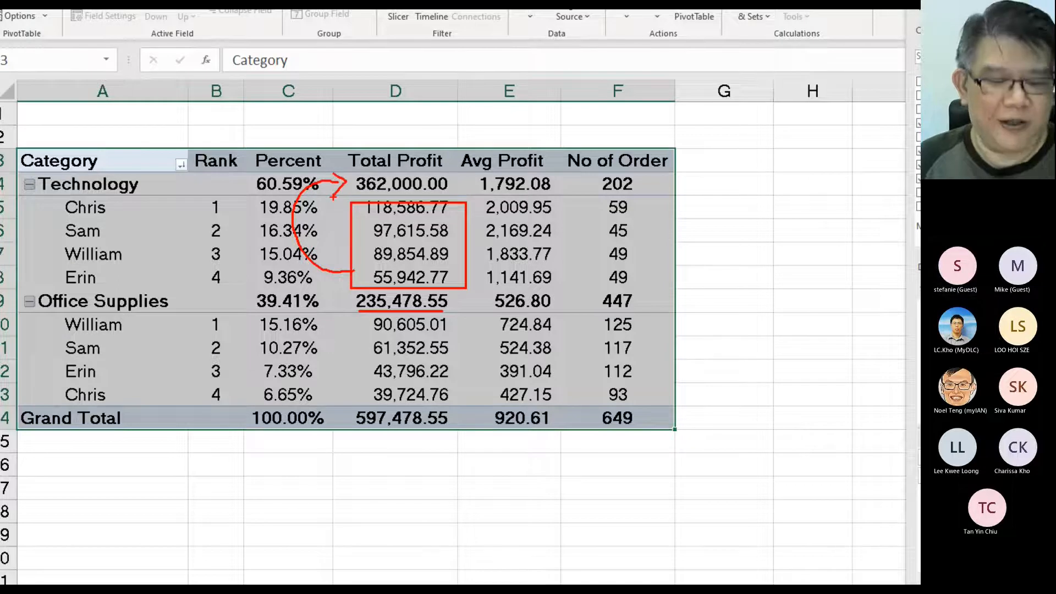
key(Escape)
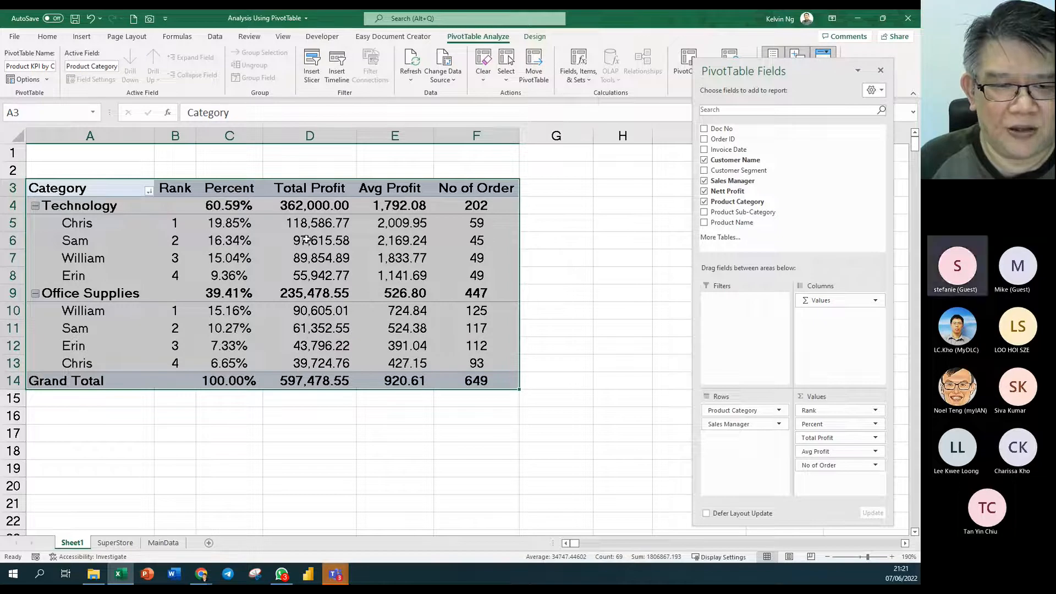
- Select the Technology managers' profits and Sam's Office Supplies profit, then bring up Design
drag(307, 226, 307, 271)
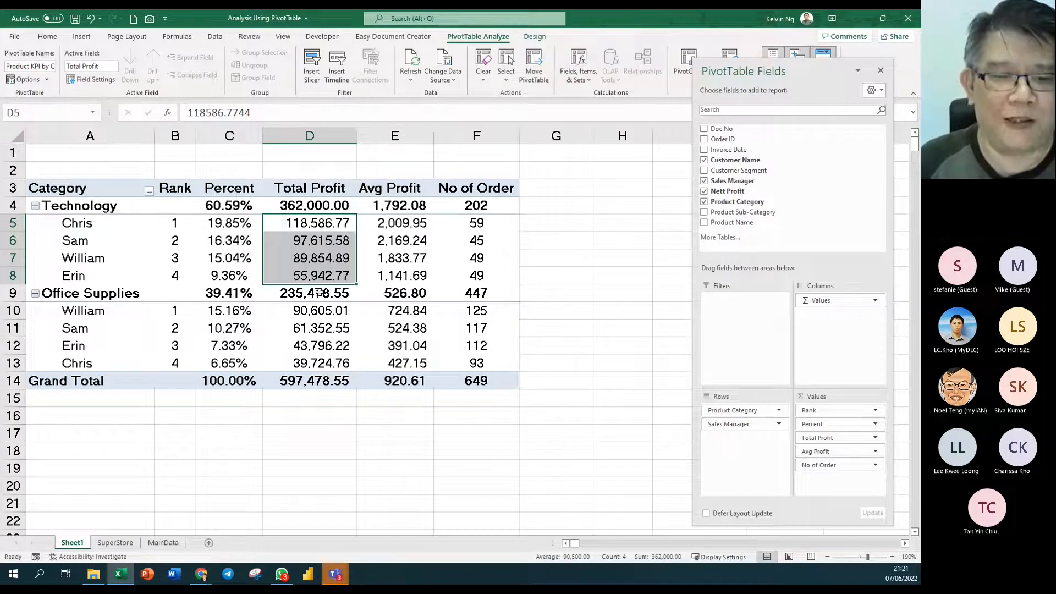
click(341, 321)
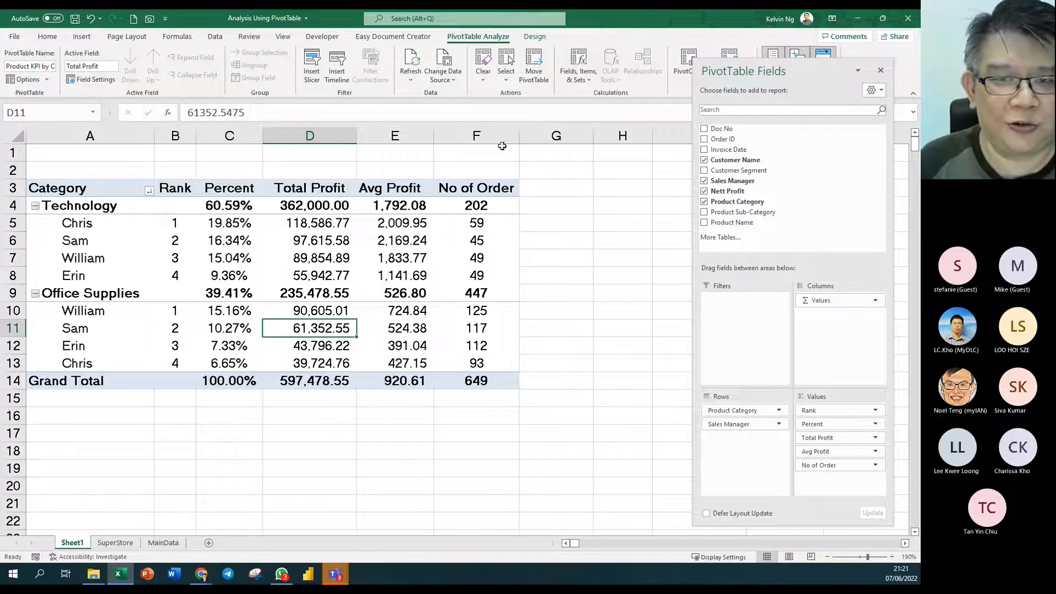
click(534, 38)
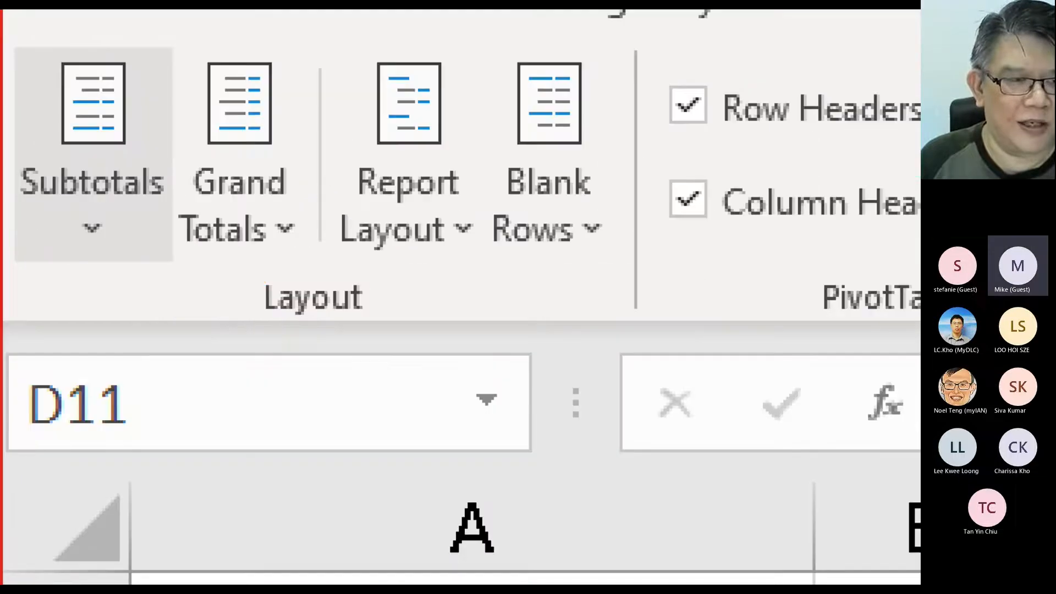
- Show all subtotals at the bottom of each category group
click(116, 251)
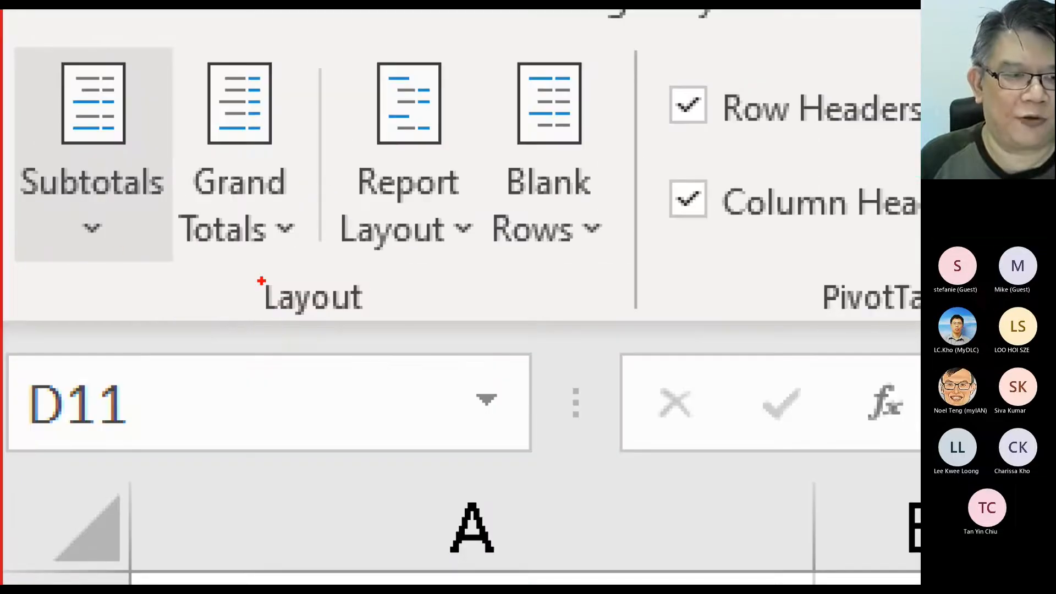
drag(118, 216, 118, 296)
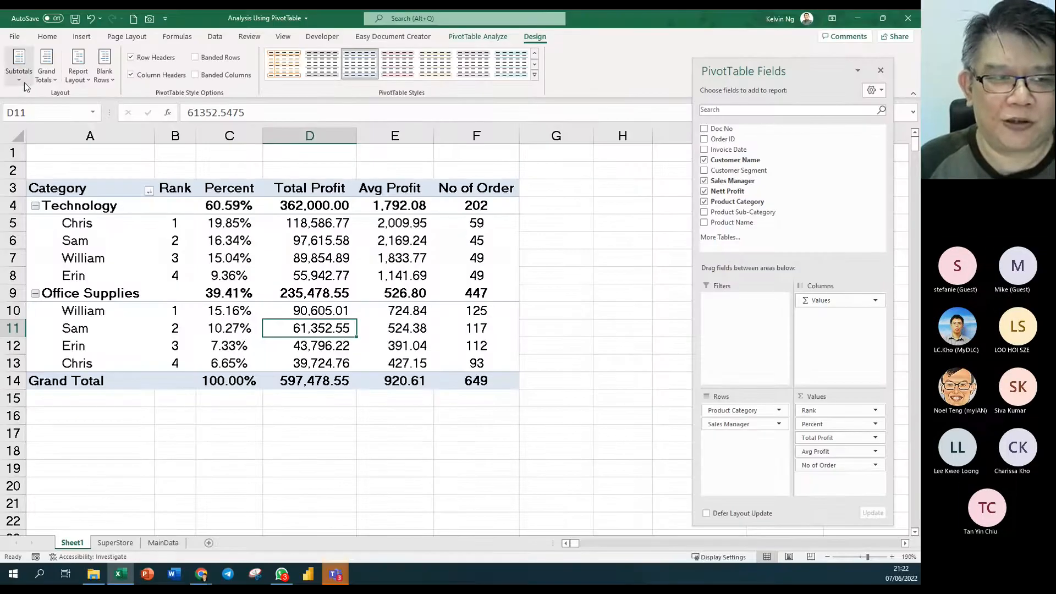
click(21, 79)
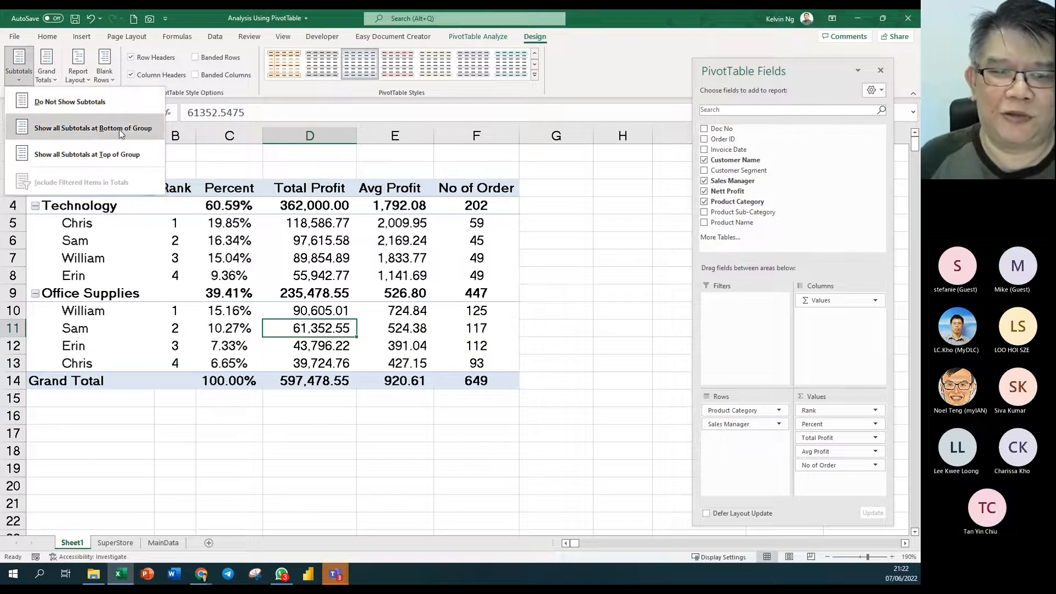
click(138, 128)
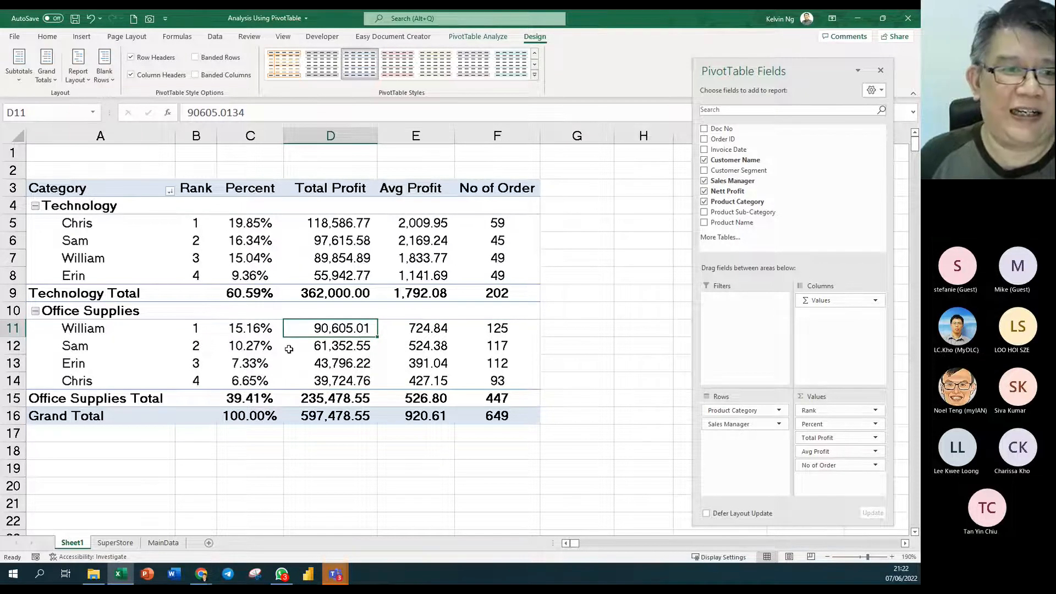
- Insert a blank line after each category and check Chris's Office Supplies Avg Profit
click(102, 85)
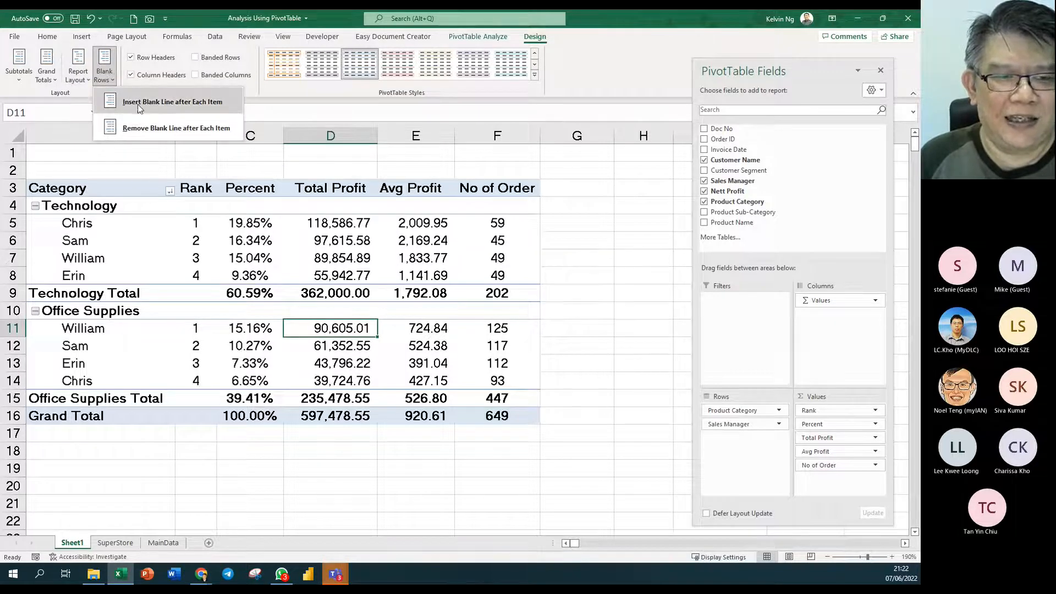
click(214, 101)
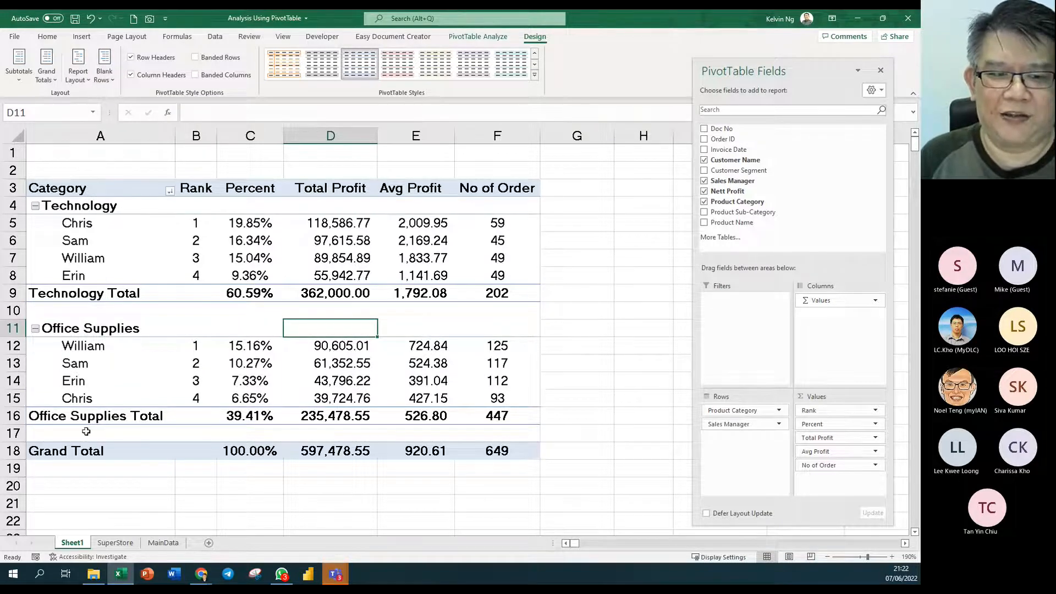
click(422, 398)
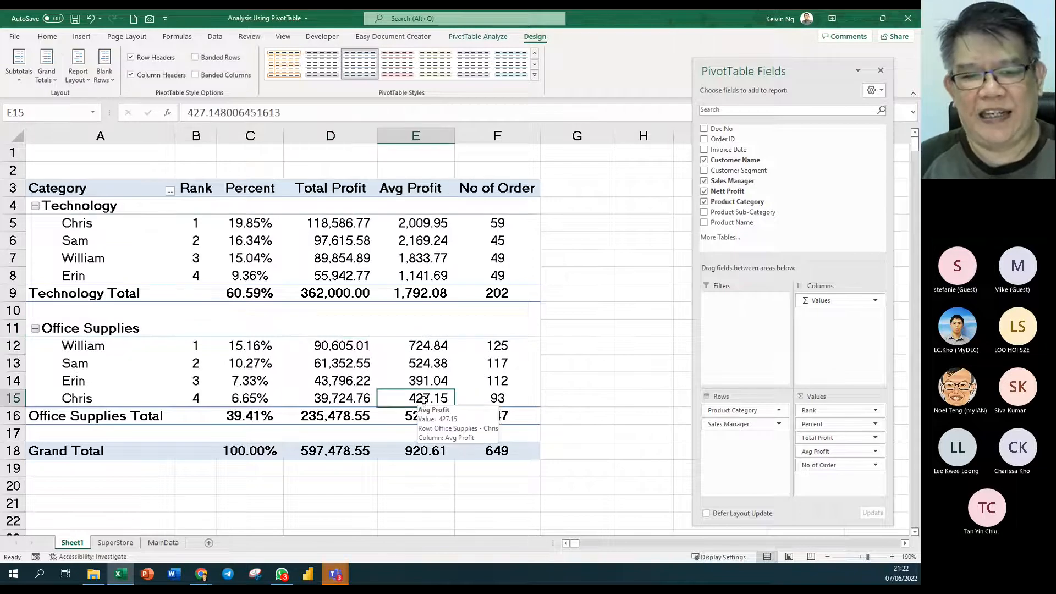
ctrl+scroll(423, 400, down, 2)
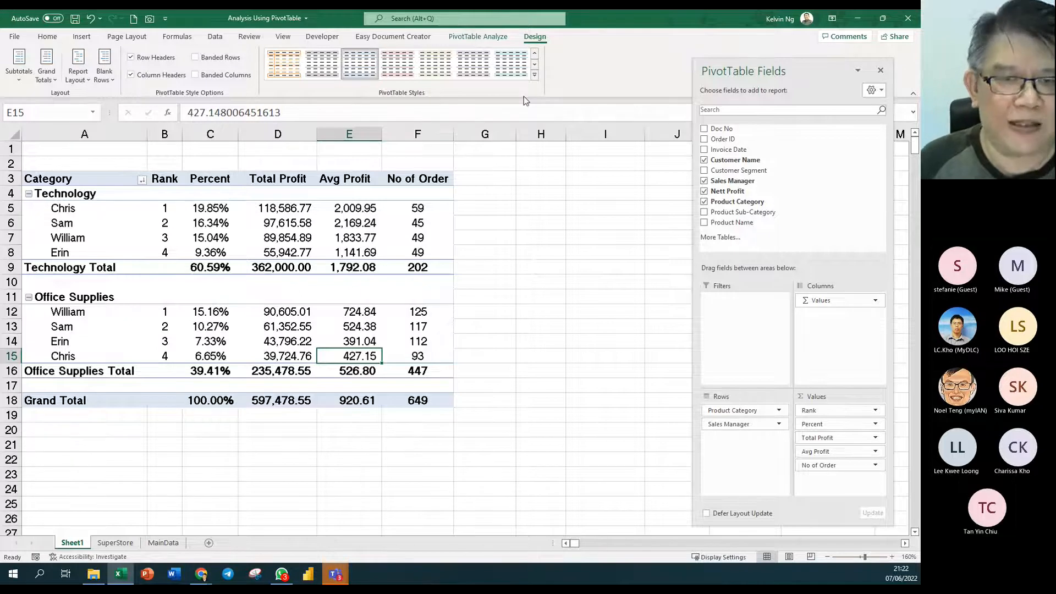
- Try light orange black-header, red dark and light orange PivotTable styles
click(535, 75)
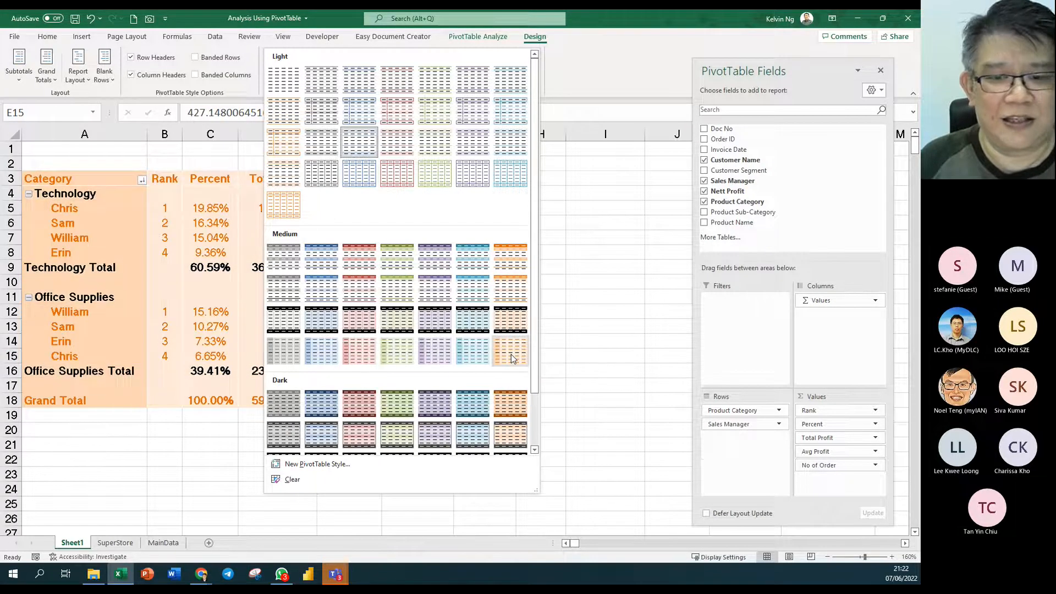
click(510, 325)
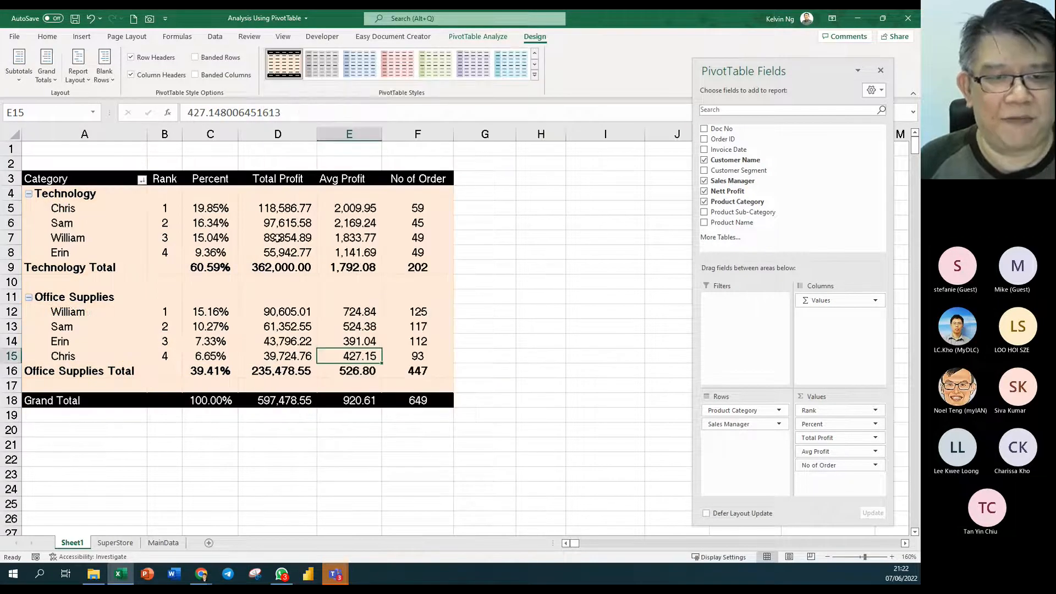
click(534, 74)
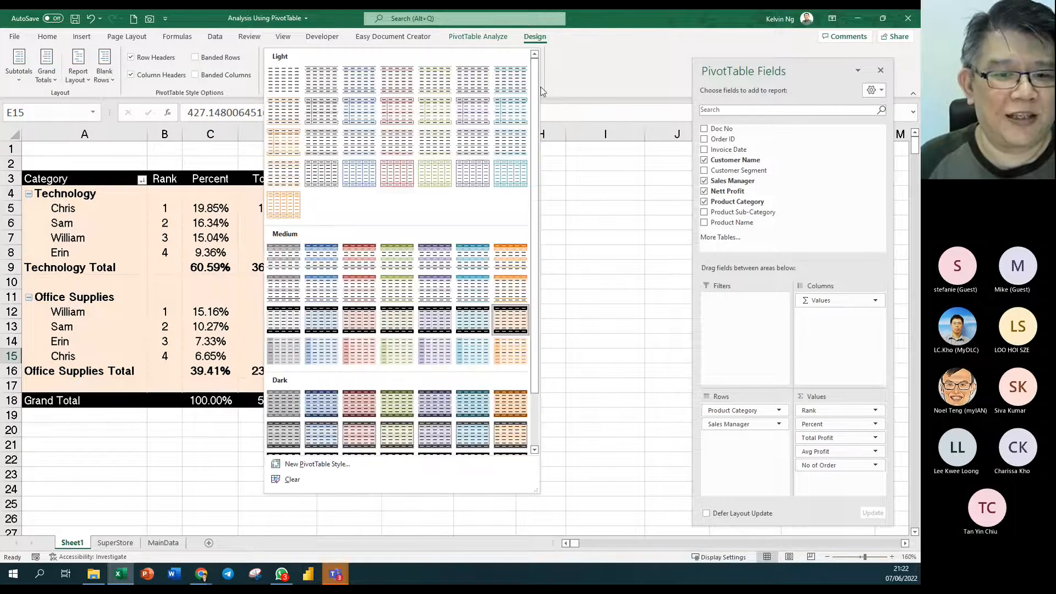
scroll(367, 372, down, 1)
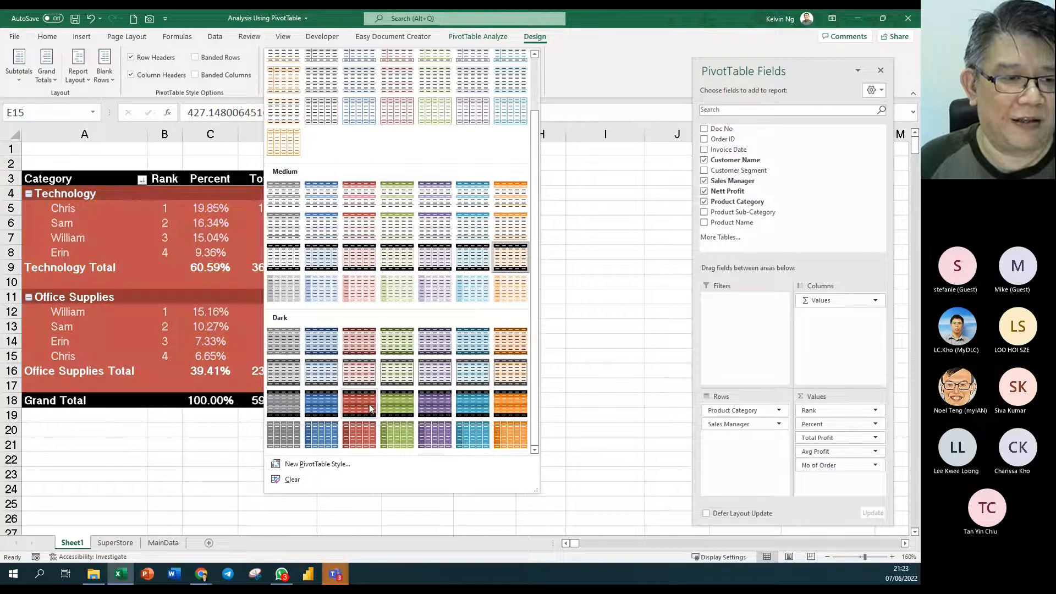
click(370, 408)
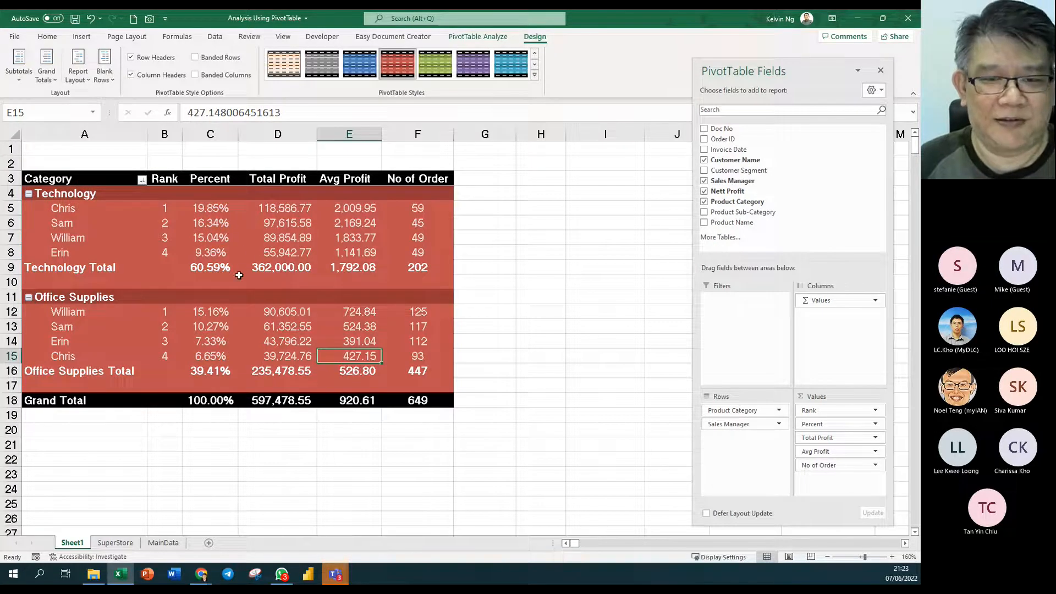
click(535, 75)
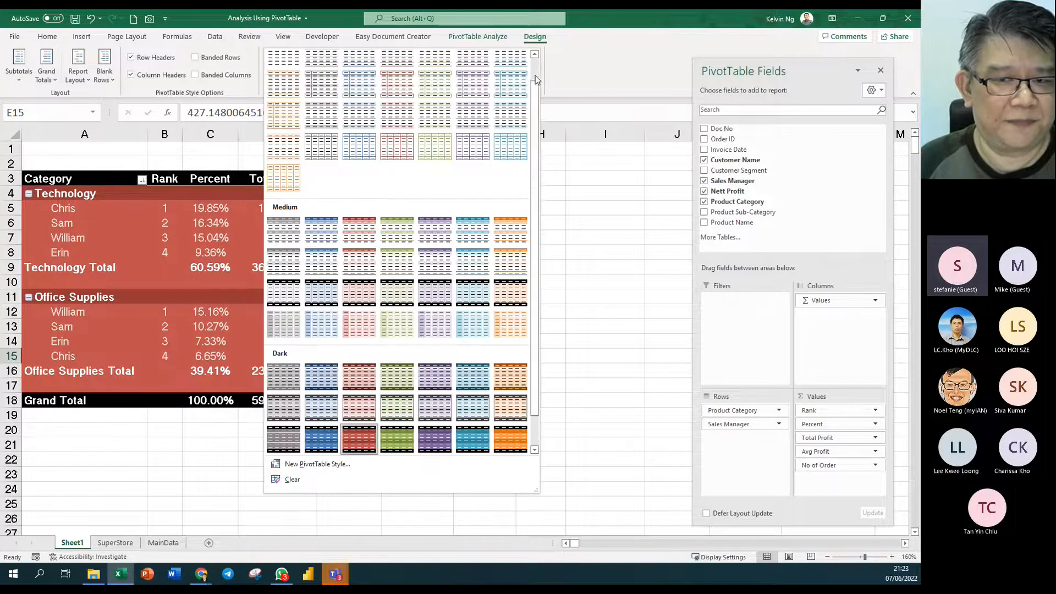
click(514, 265)
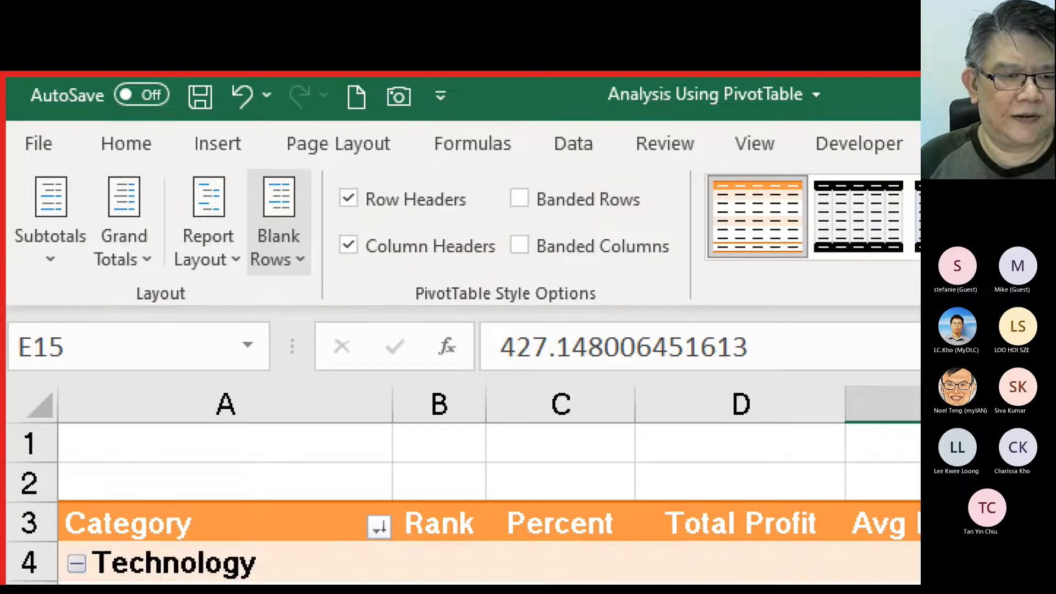
- Inspect the Sam rows, Technology Total profit and Chris's Office Supplies percentage
click(137, 399)
drag(64, 389, 65, 432)
drag(323, 160, 233, 287)
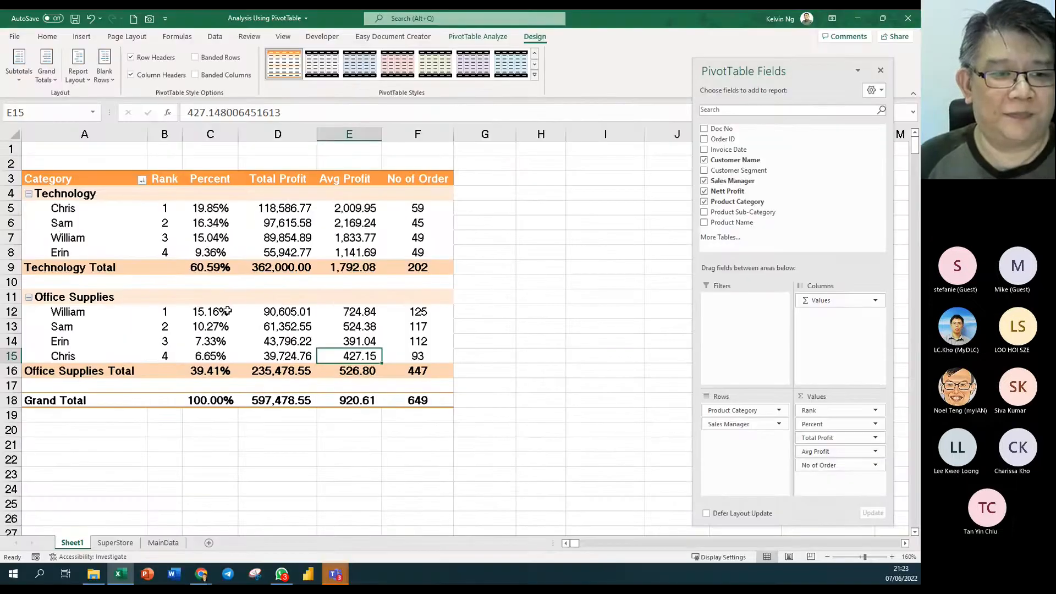
click(38, 224)
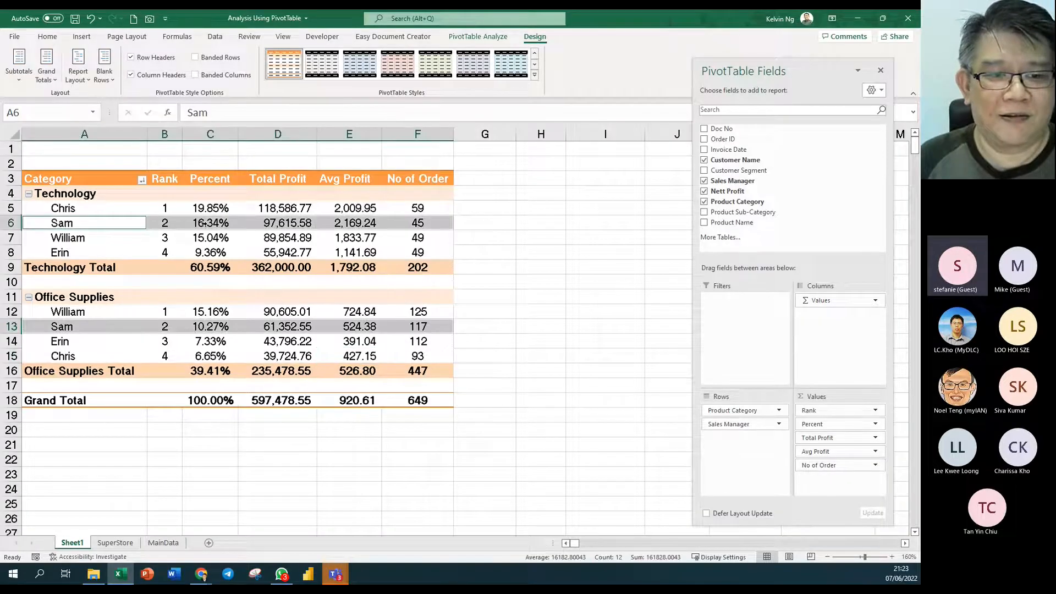
click(270, 268)
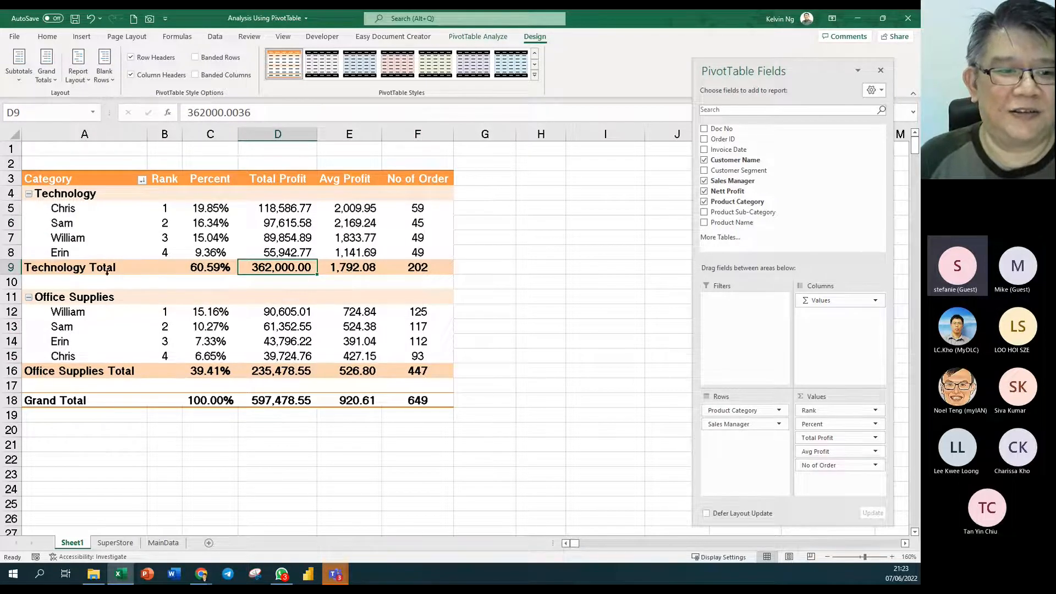
click(213, 354)
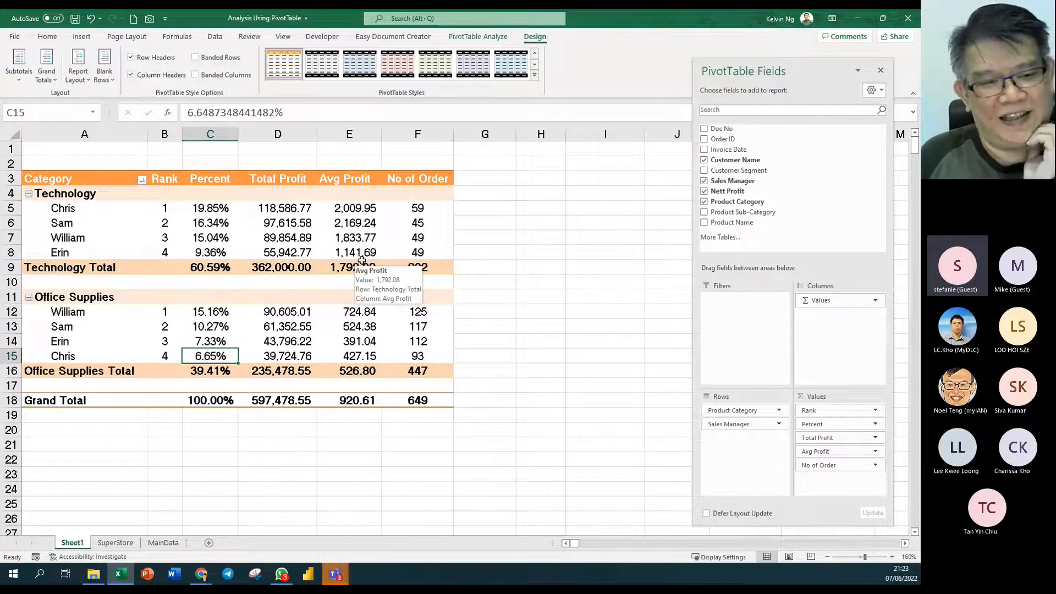
click(287, 241)
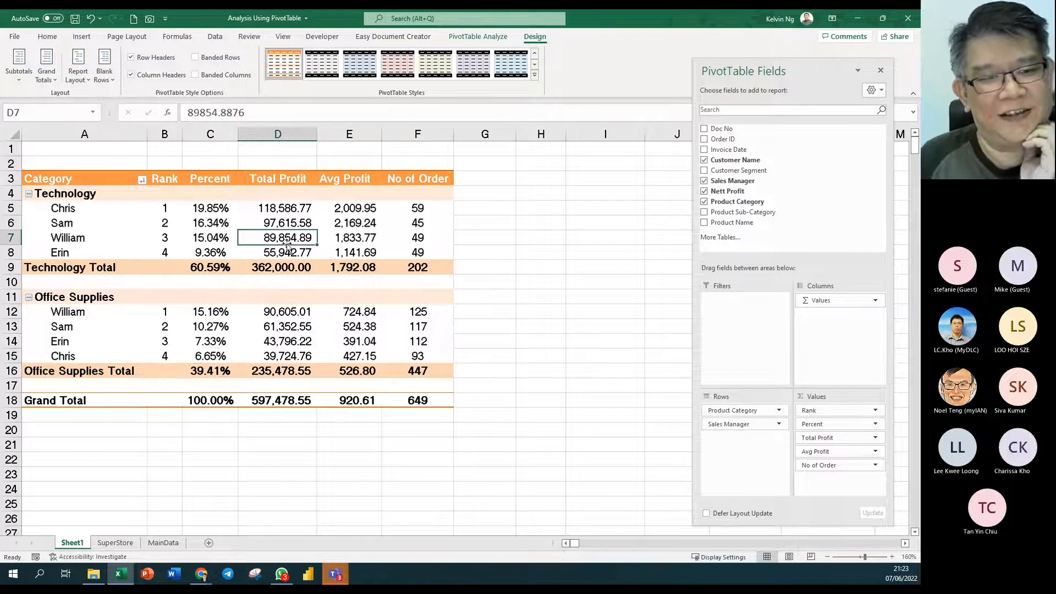
- Try a pink style, then apply the orange Pivot Style Medium 7
click(397, 73)
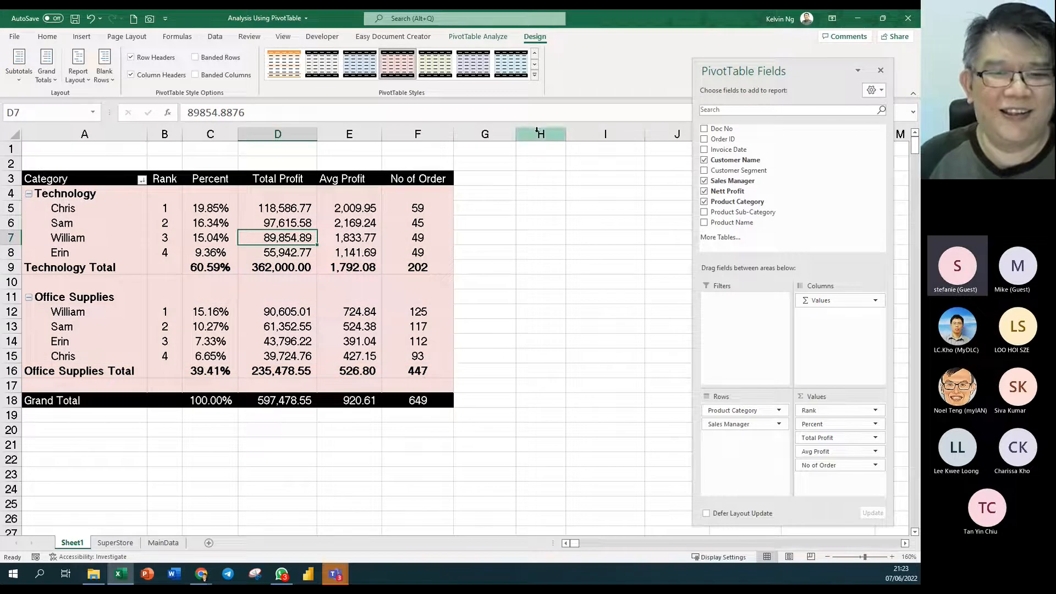
click(534, 74)
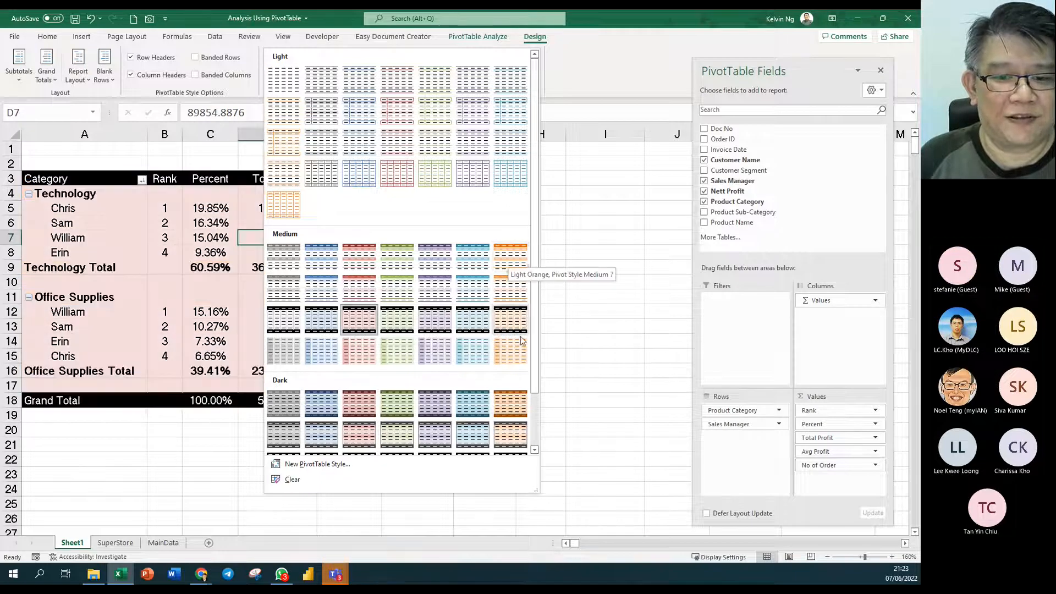
click(516, 405)
click(379, 267)
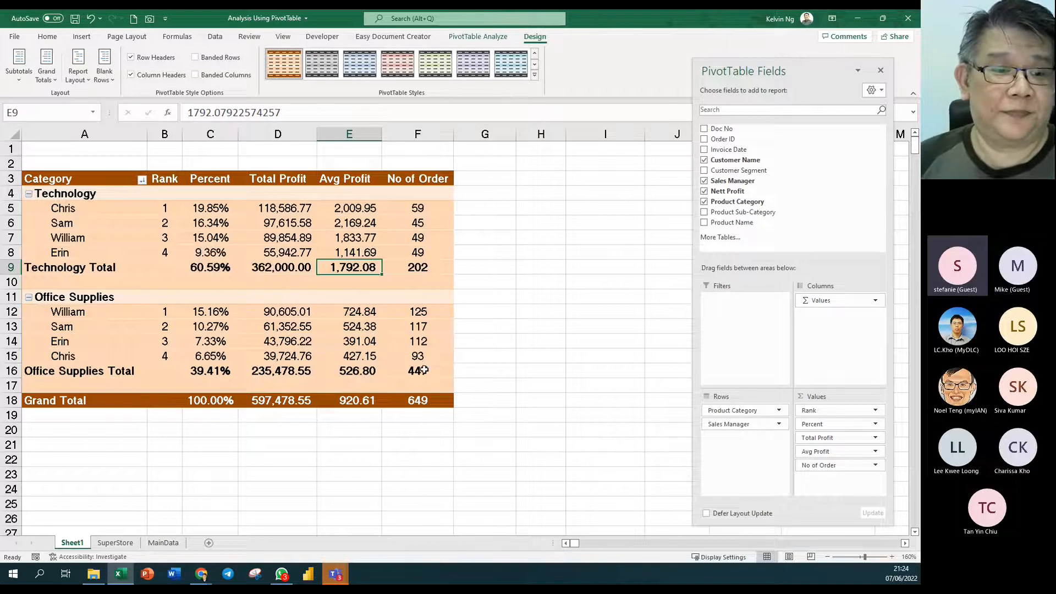
click(425, 356)
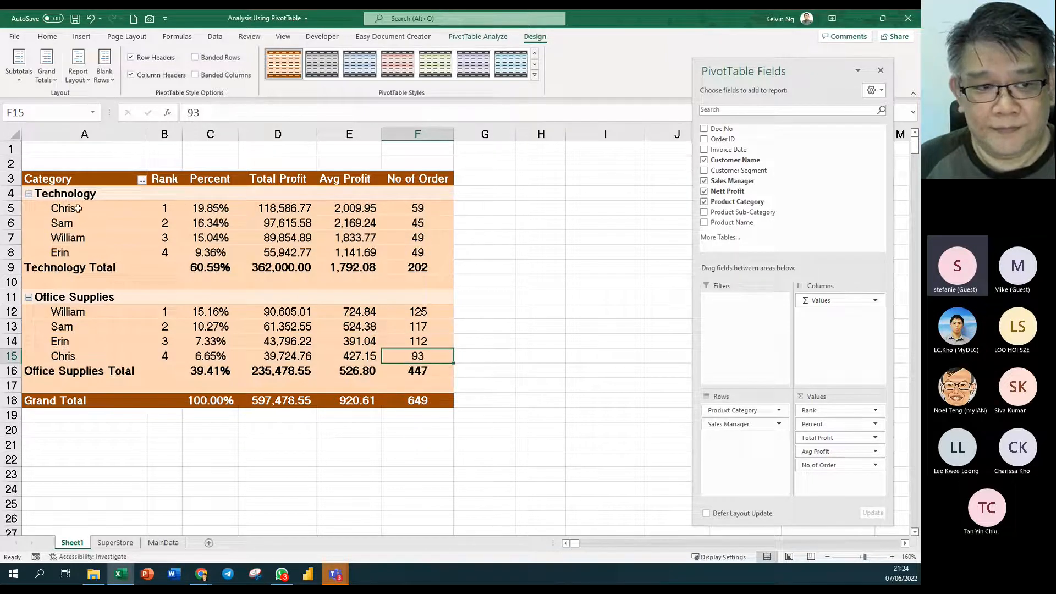
- Review the ranked Technology rows and move Rank after Total Profit and back
drag(78, 208, 418, 268)
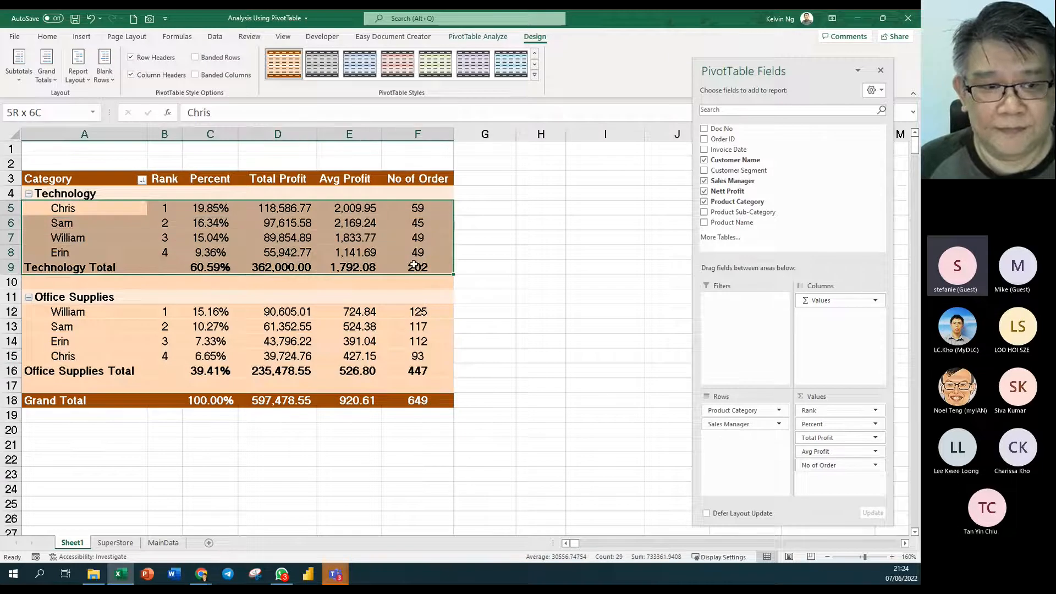
click(410, 242)
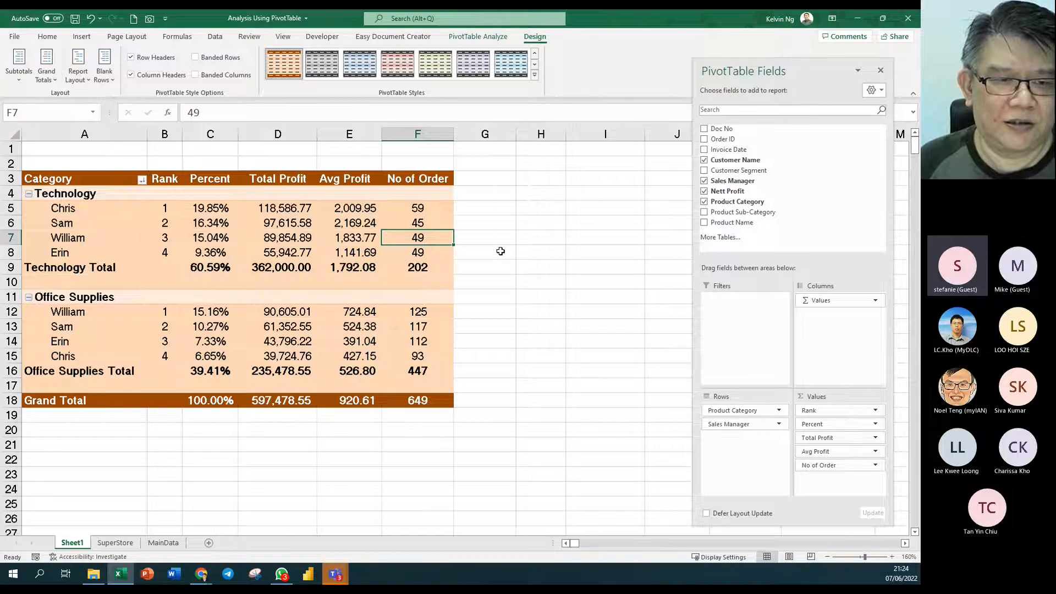
drag(830, 410, 831, 444)
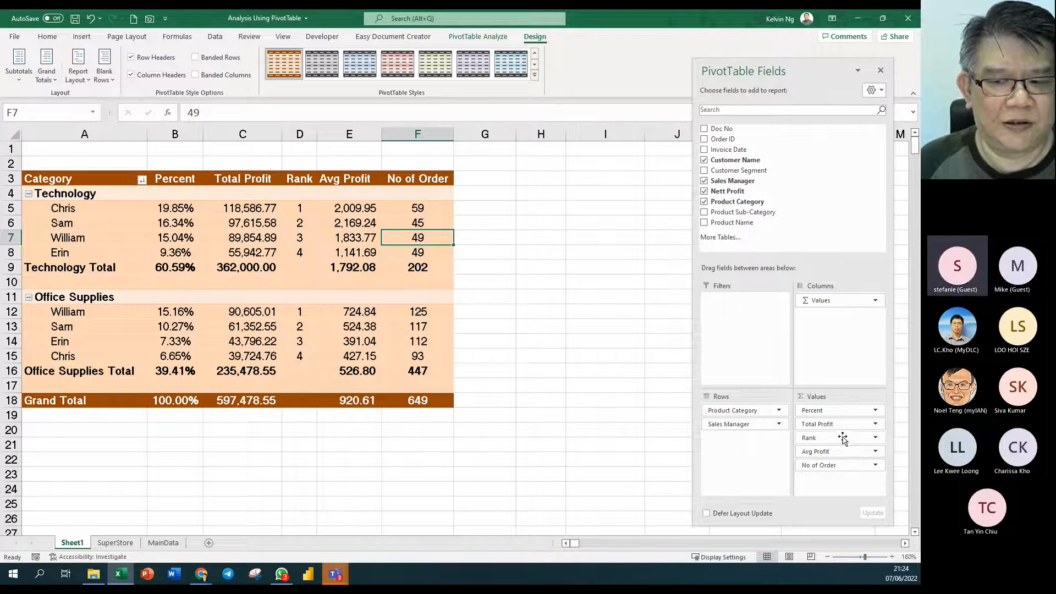
drag(836, 438, 836, 411)
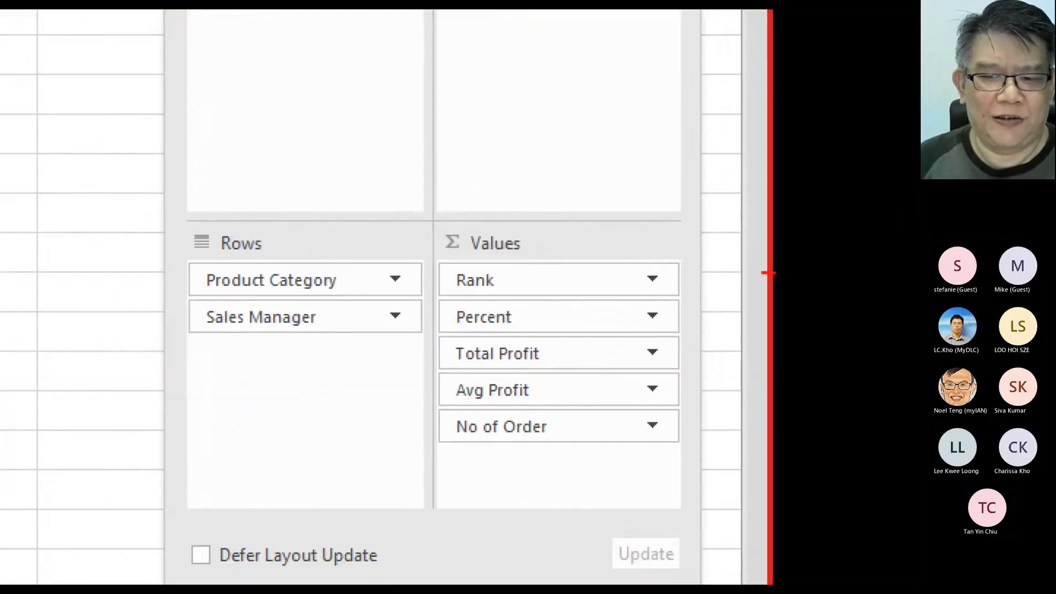
mouse_move(709, 250)
mouse_down()
mouse_move(655, 309)
mouse_move(425, 484)
mouse_up()
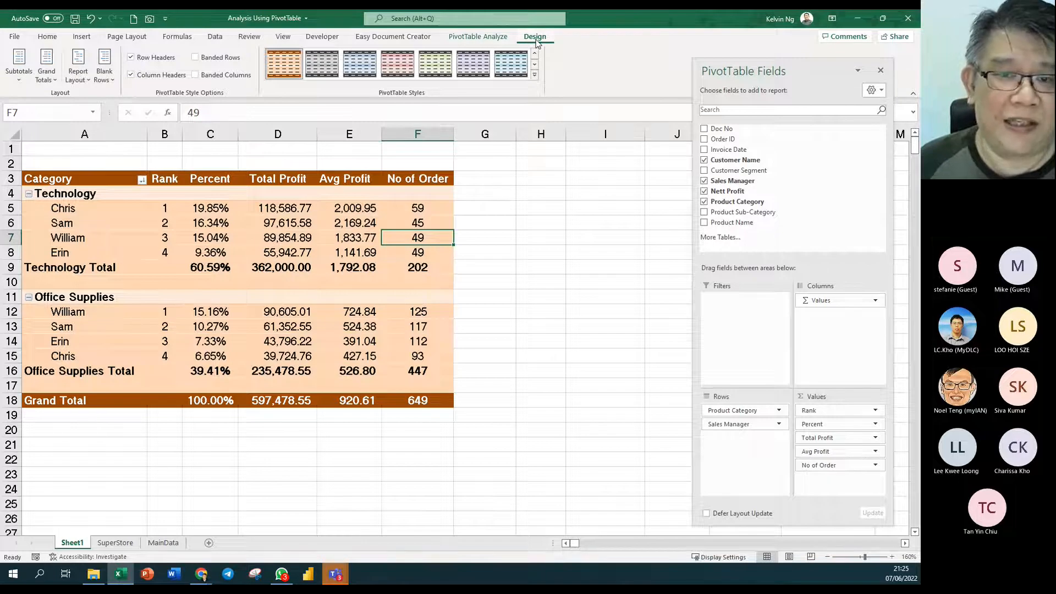
- Try the Tabular Form and Do Not Repeat Item Labels report layouts
click(81, 81)
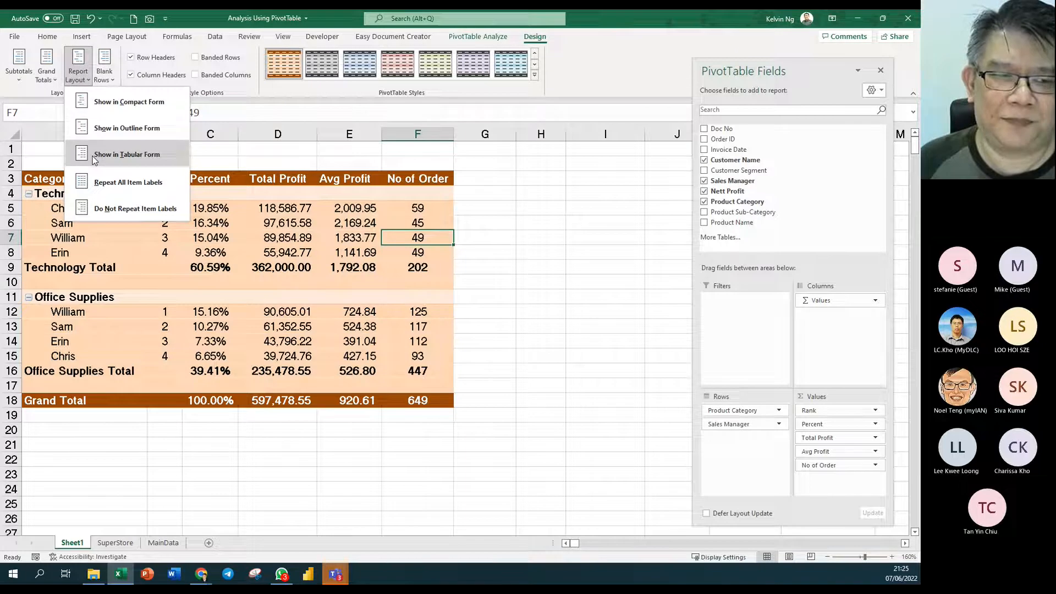
click(126, 154)
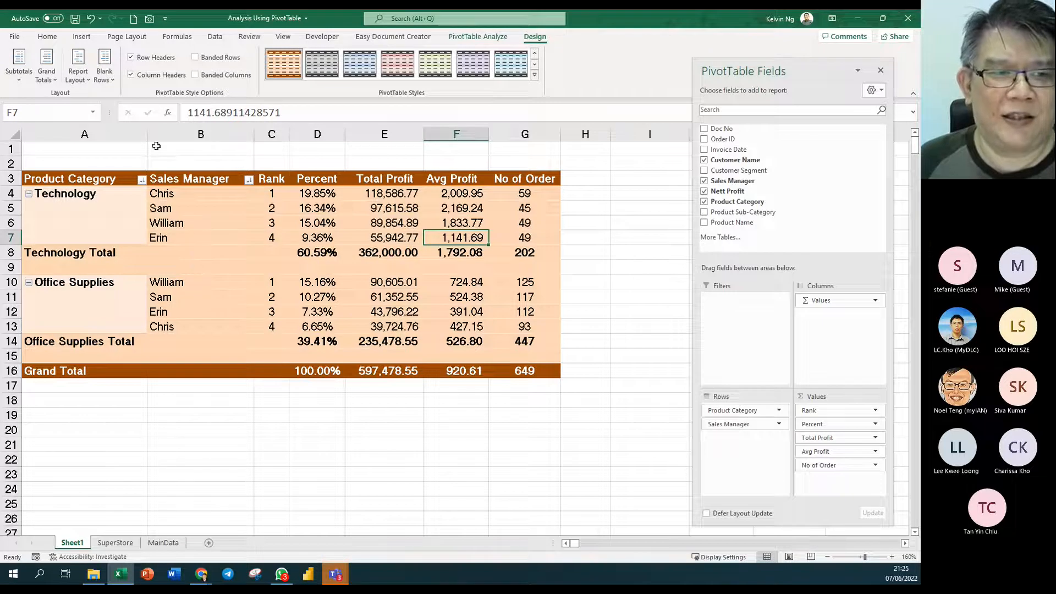
click(77, 71)
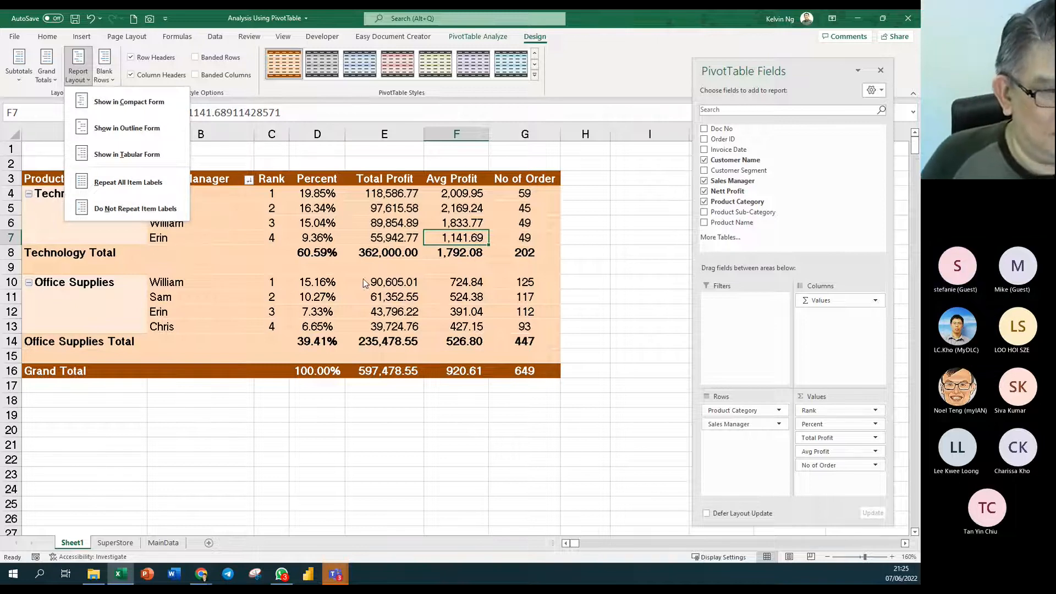
click(136, 209)
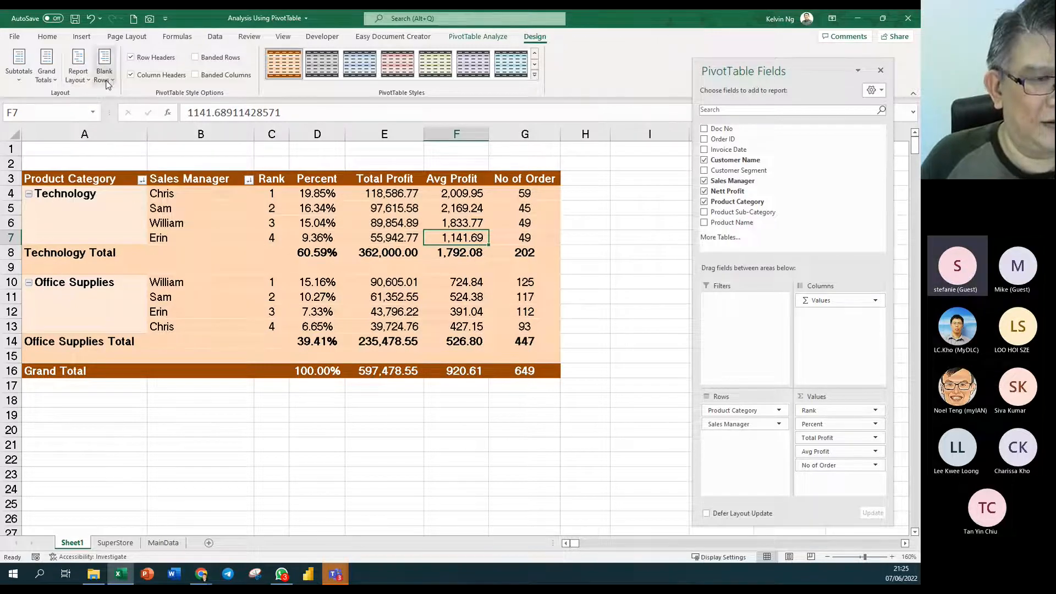
- Try Repeat All Item Labels, then return the PivotTable to Compact Form
click(78, 71)
click(113, 189)
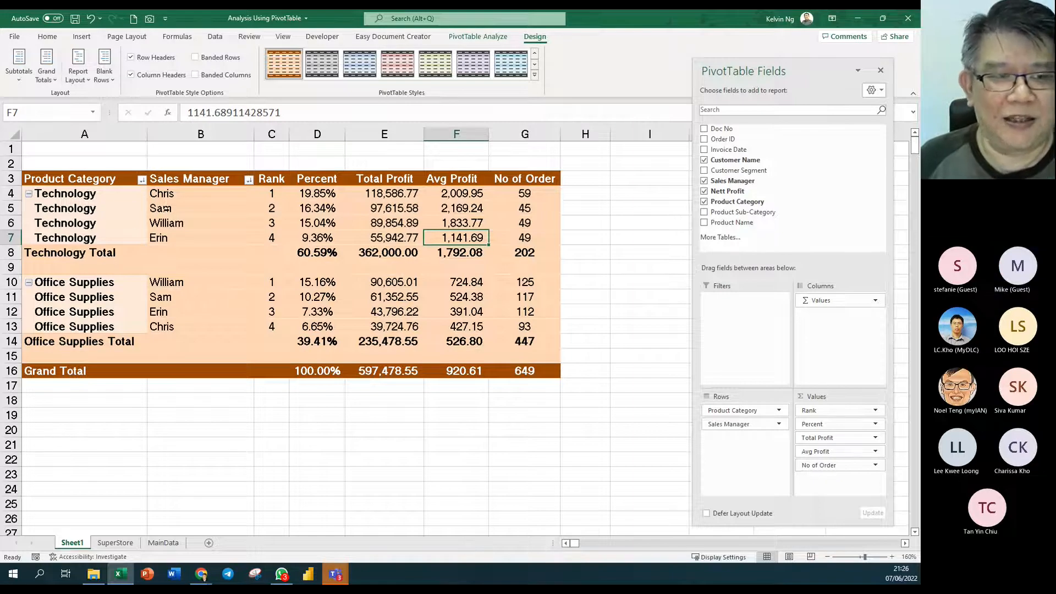
click(78, 74)
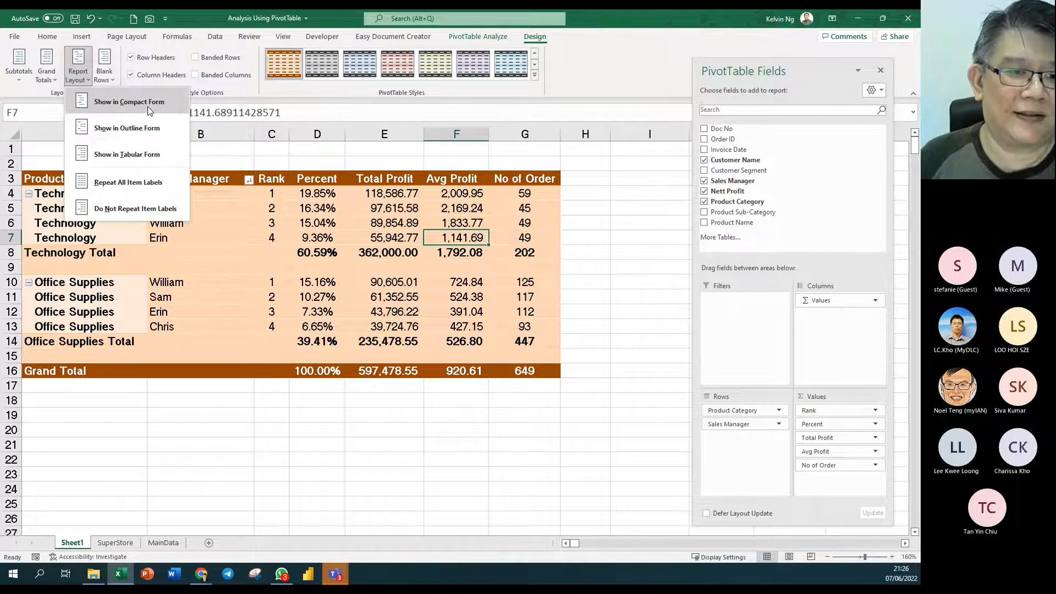
click(149, 108)
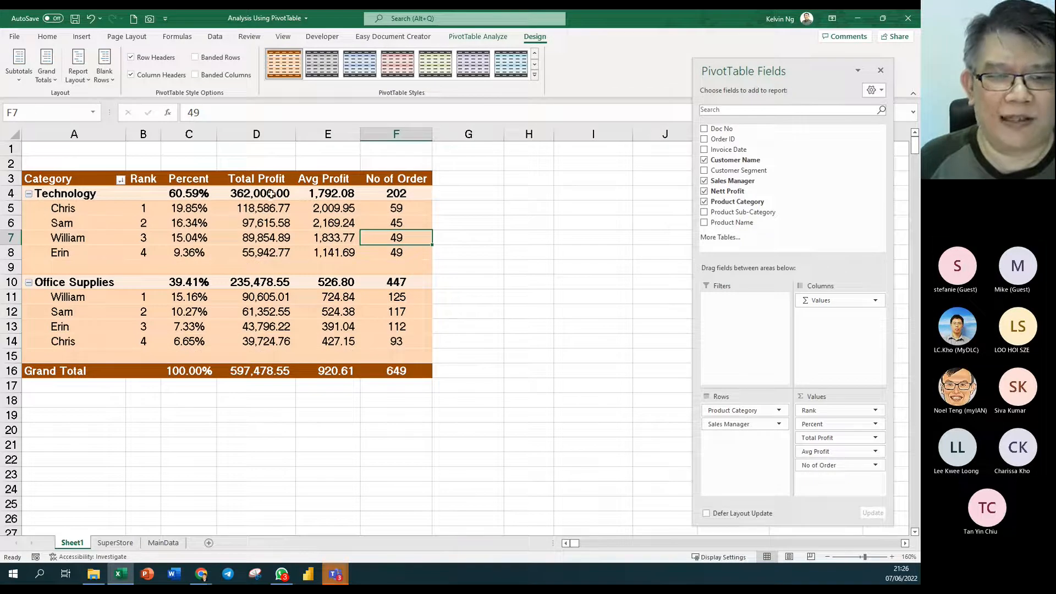
- Show all subtotals at the bottom of each group, restoring the Technology Total and Office Supplies Total rows
click(19, 72)
click(92, 128)
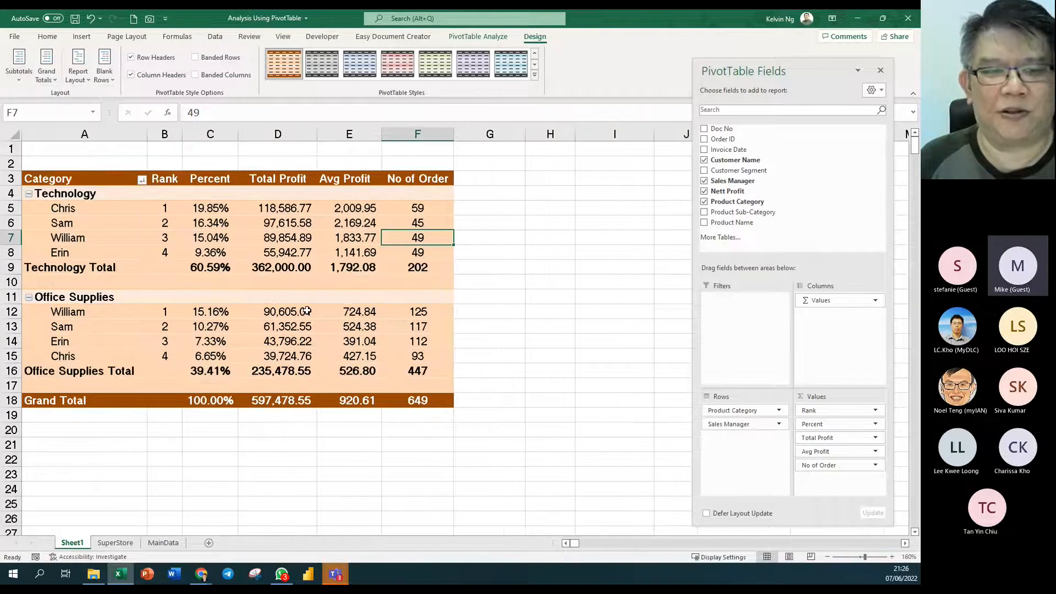
click(345, 337)
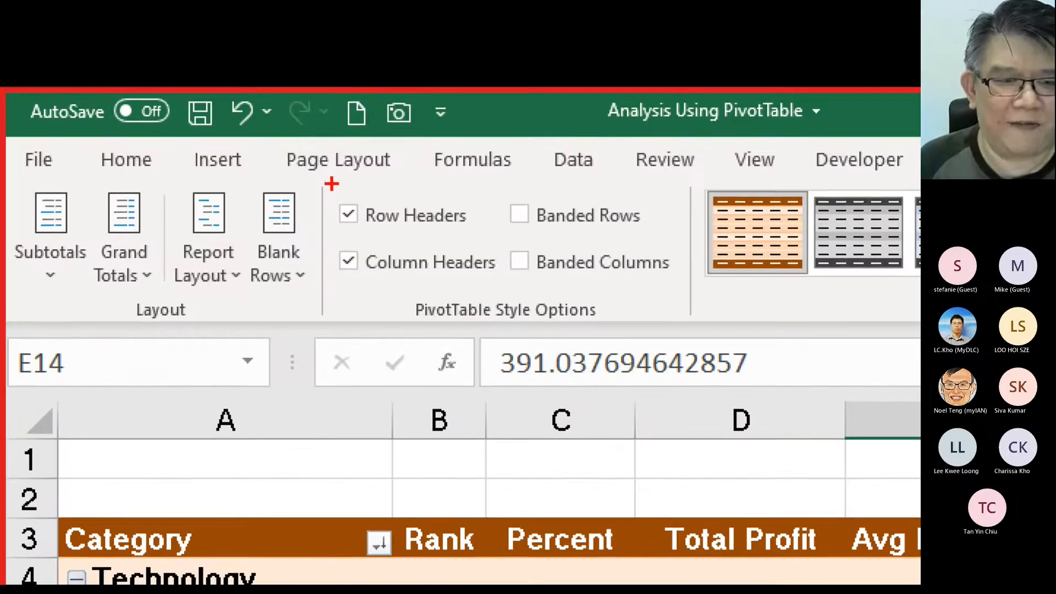
mouse_move(341, 170)
mouse_down()
mouse_move(208, 271)
mouse_move(6, 331)
mouse_up()
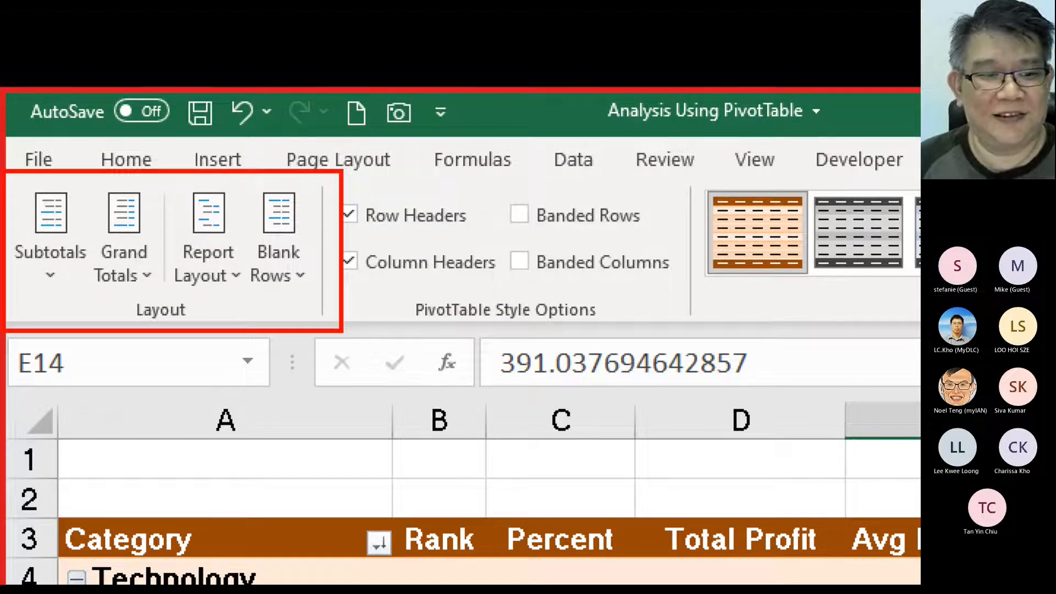
key(Escape)
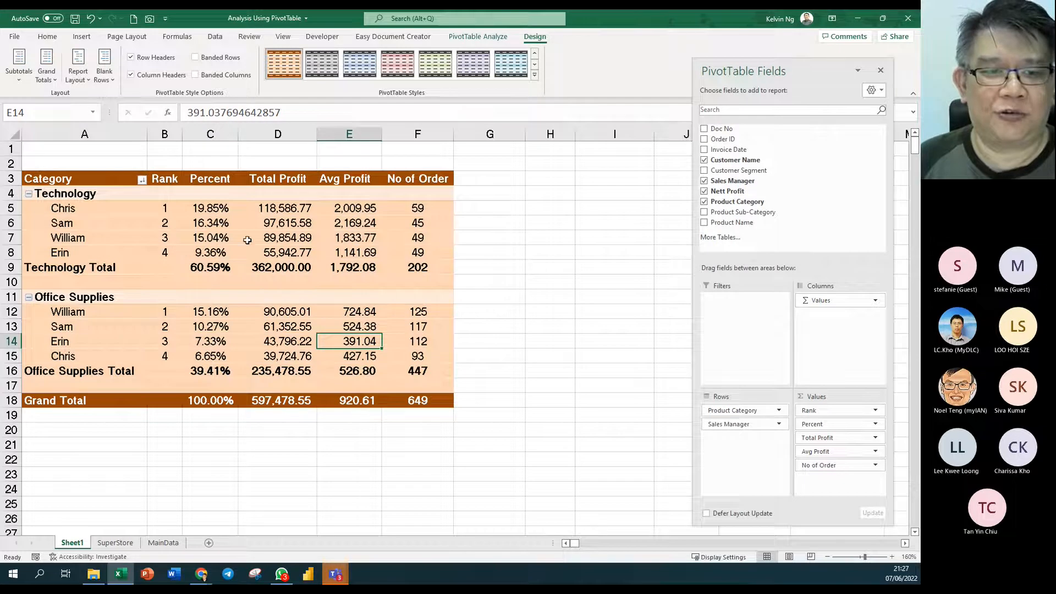
click(275, 237)
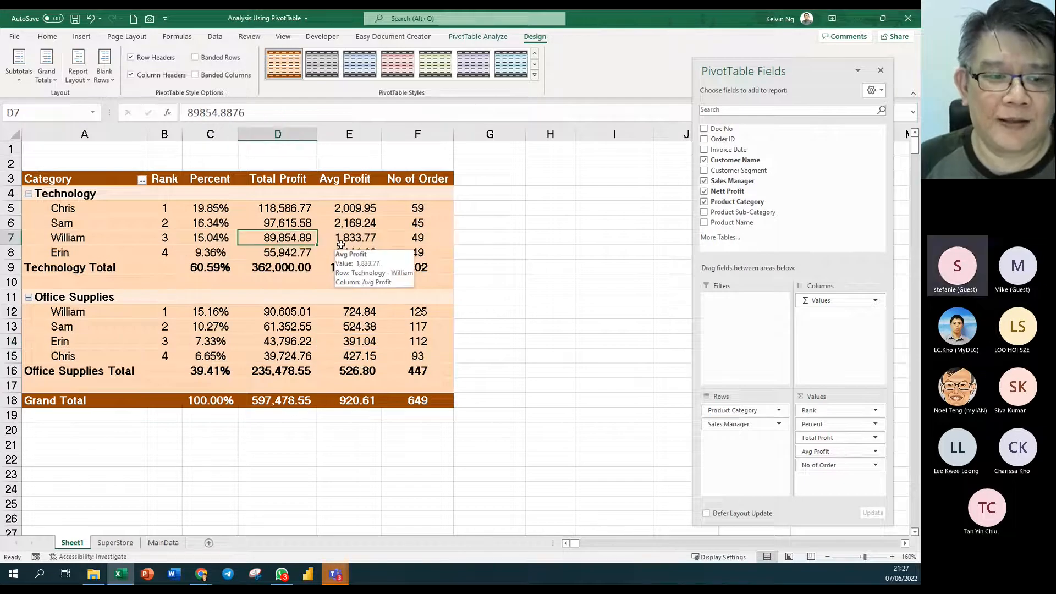
- Move the field list to the lower right, narrow column G to 4.18, and select PivotTable A3:F18
scroll(341, 245, down, 1)
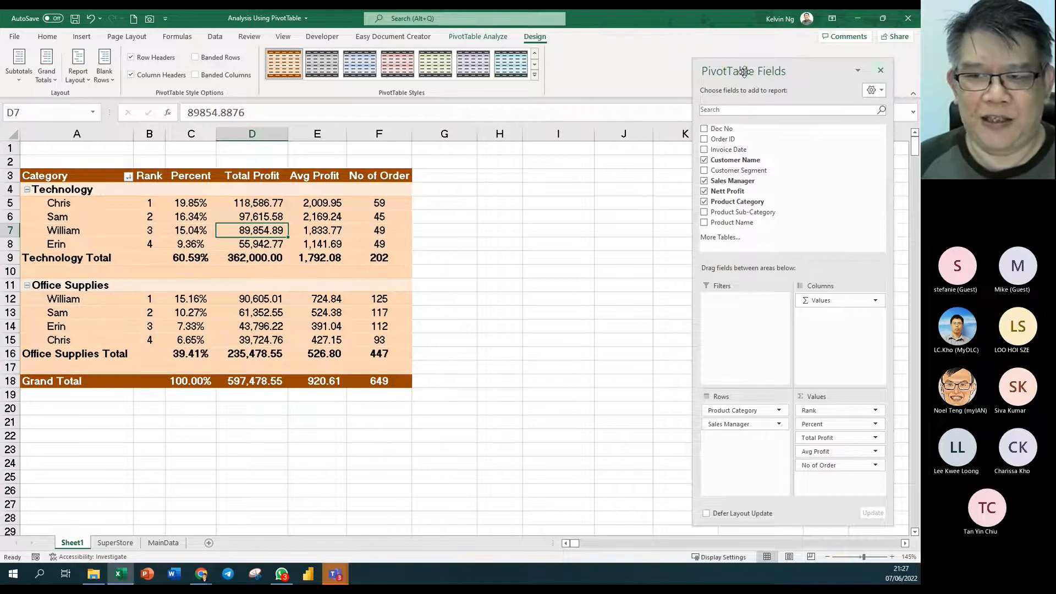
drag(744, 71, 713, 462)
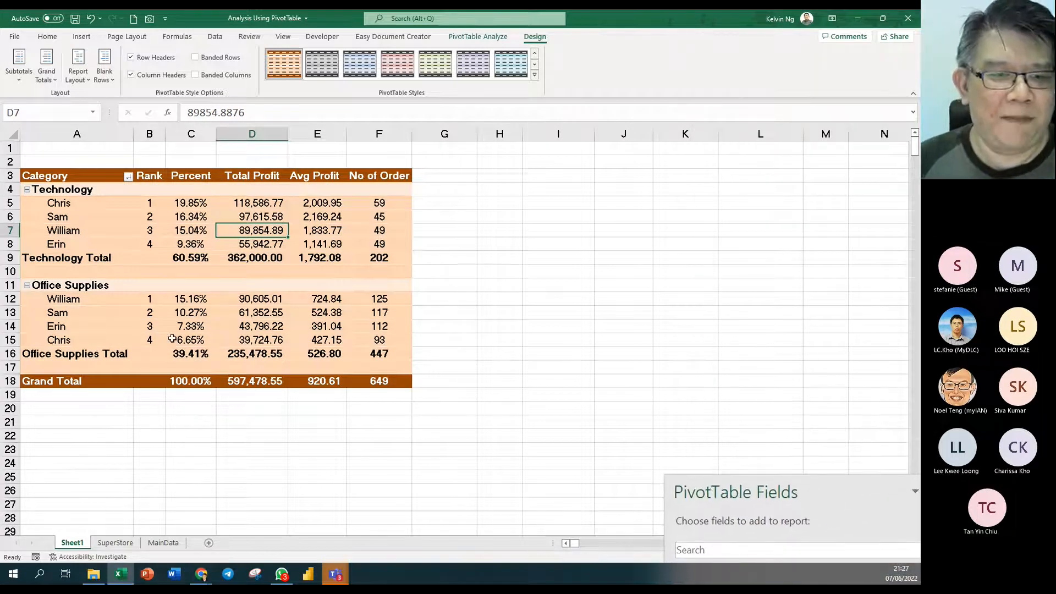
mouse_move(190, 255)
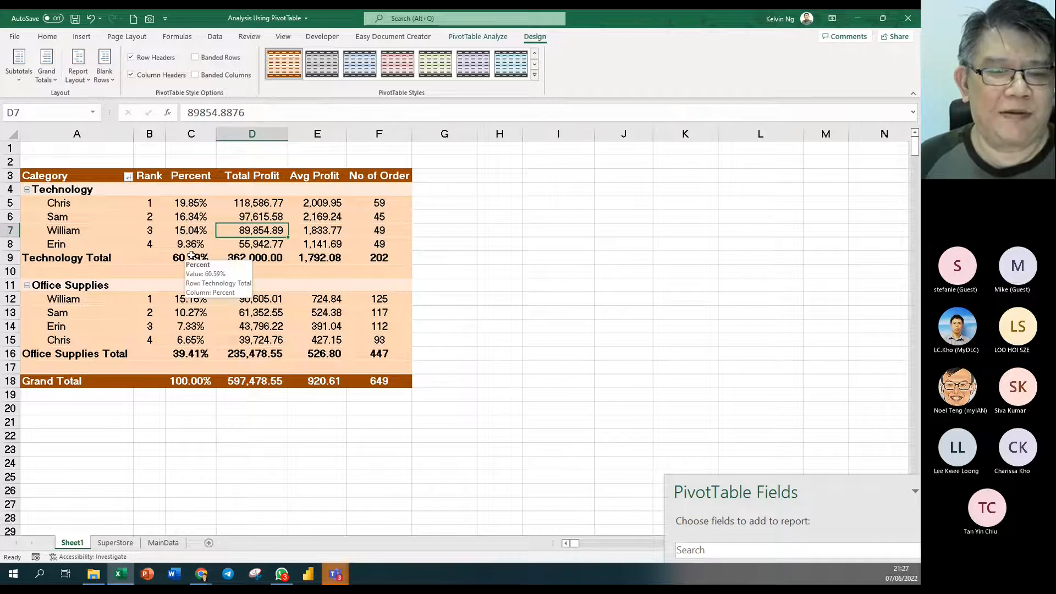
drag(476, 134, 422, 139)
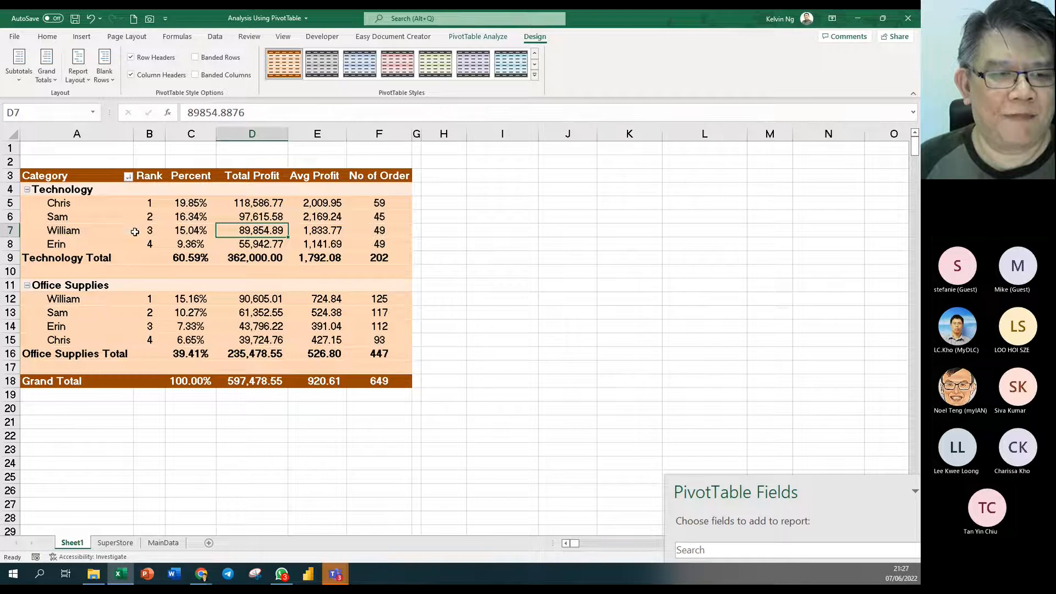
drag(105, 181, 387, 379)
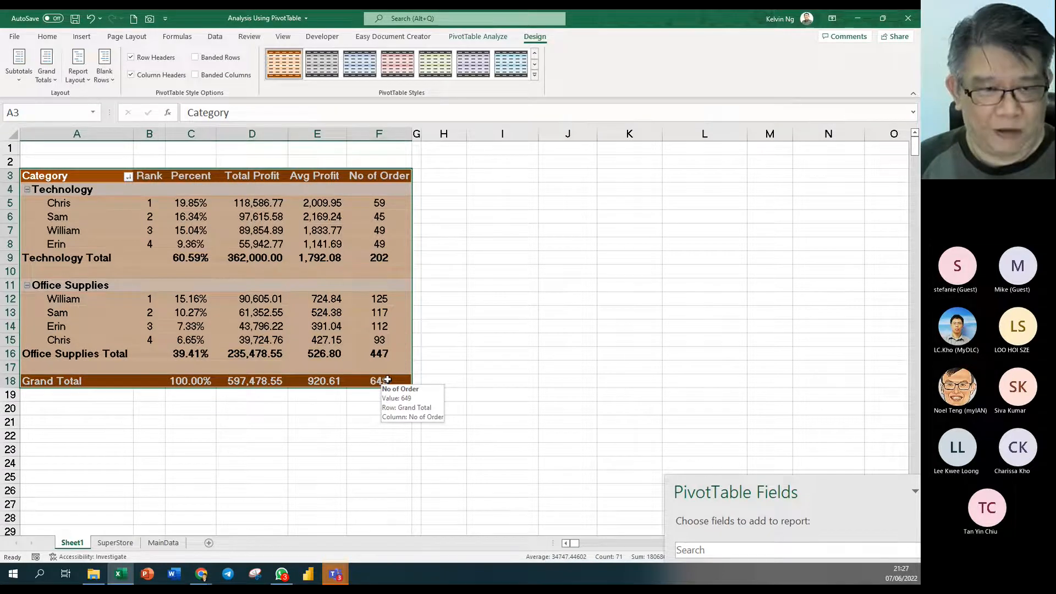
- Copy the whole PivotTable and paste it at H3
key(ctrl+c)
click(445, 177)
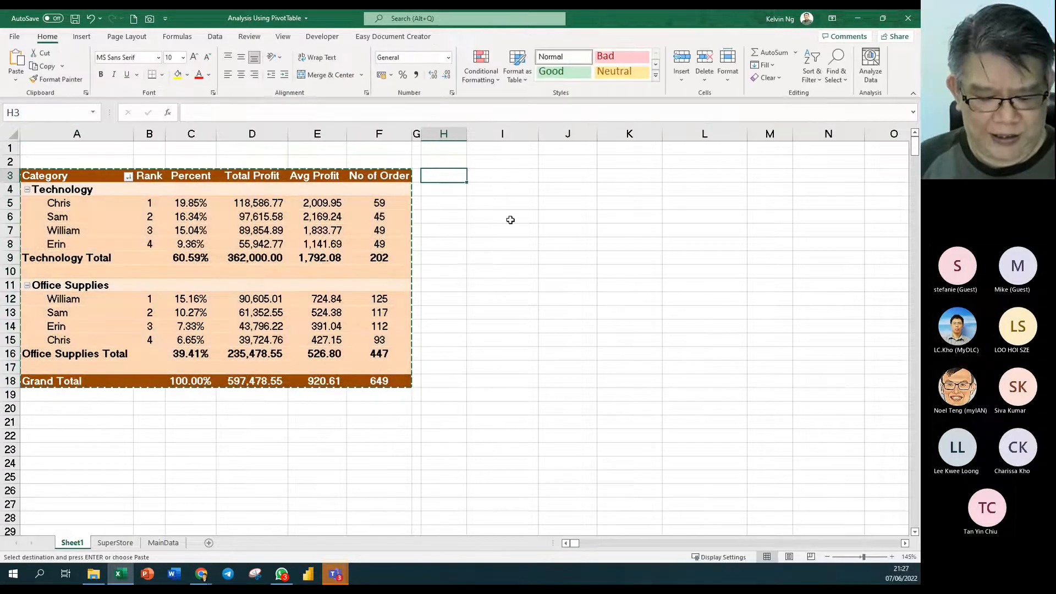
key(ctrl+v)
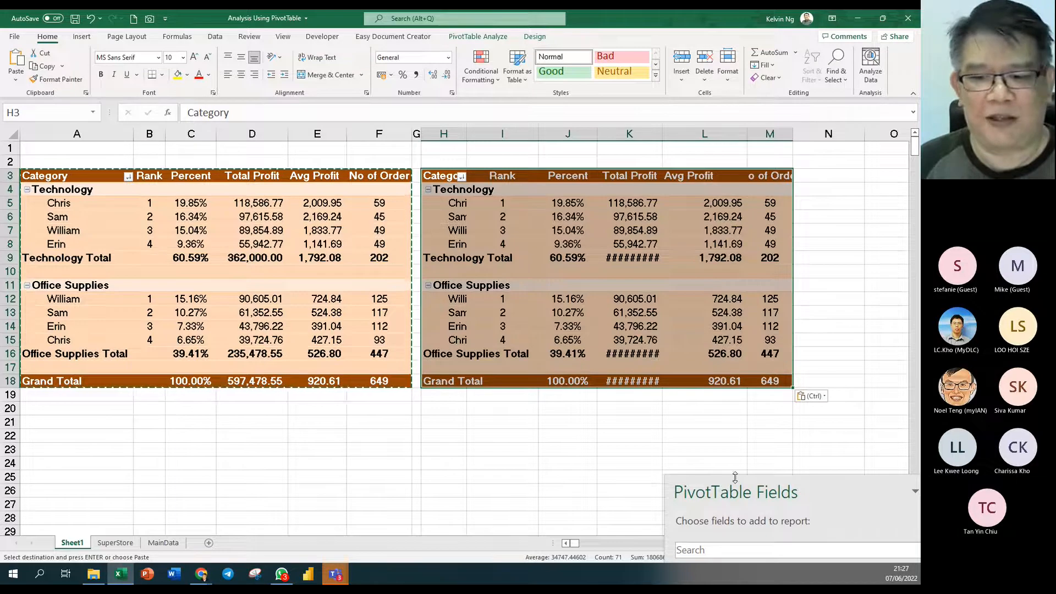
- Remove Product Category, Sales Manager, Rank, Avg Profit and No of Order from the copy, leaving Total Profit 597,478.55
drag(746, 492, 706, 54)
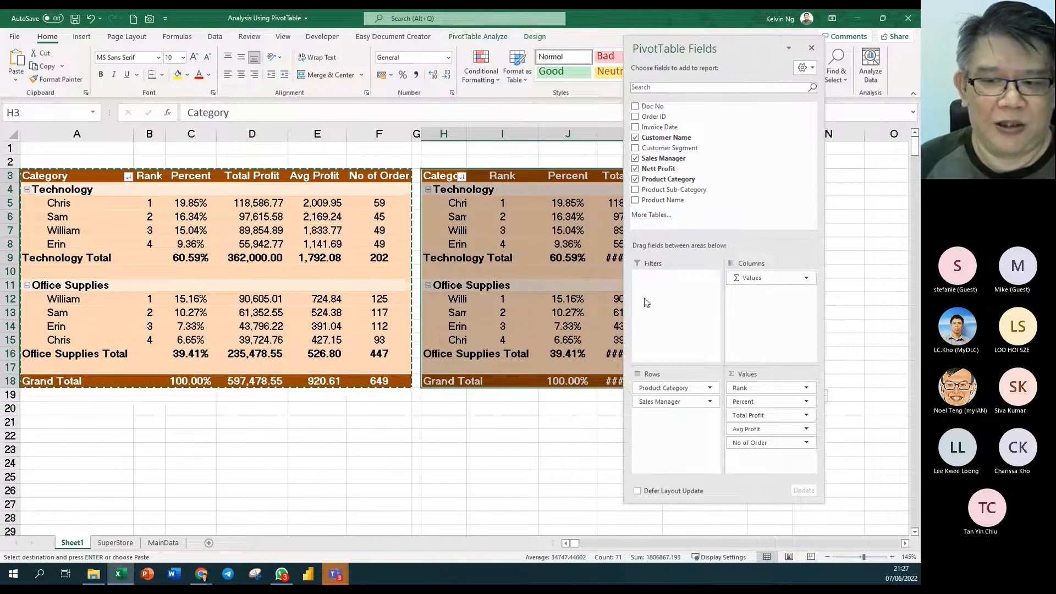
drag(680, 389, 576, 395)
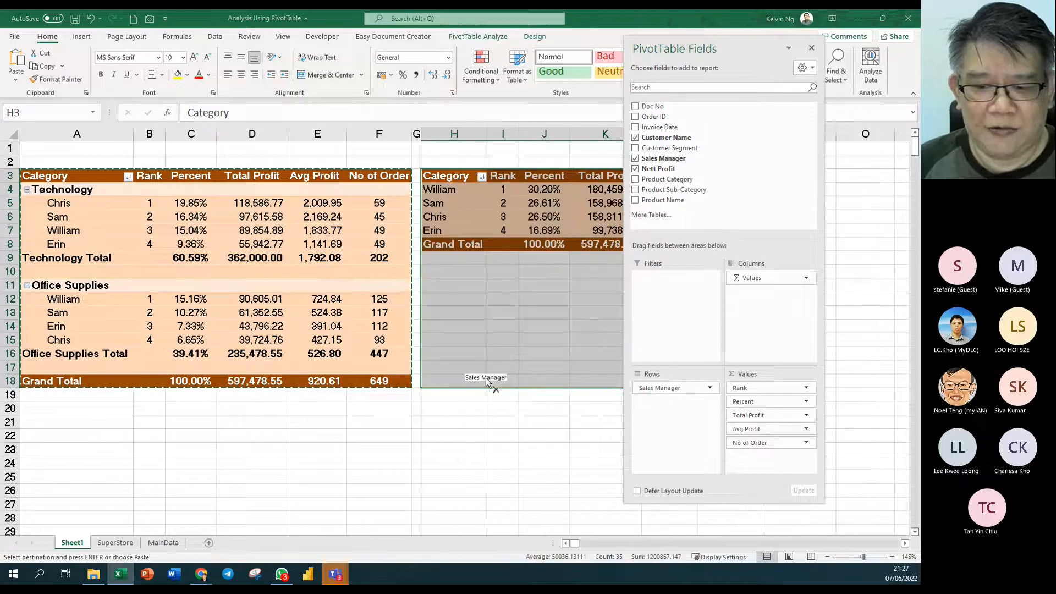
drag(669, 389, 486, 383)
drag(740, 388, 479, 399)
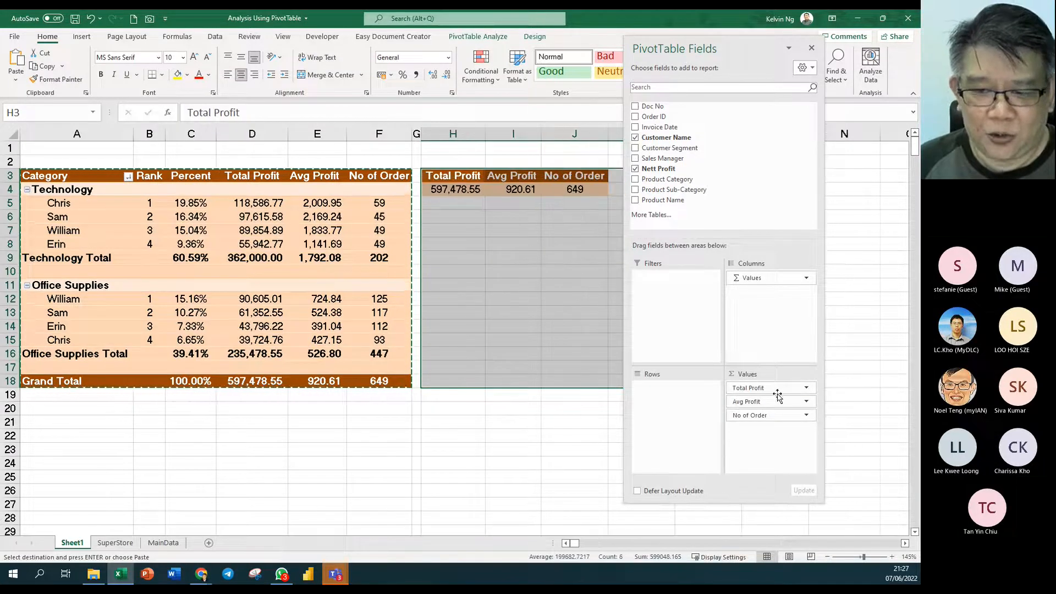
drag(769, 402, 562, 430)
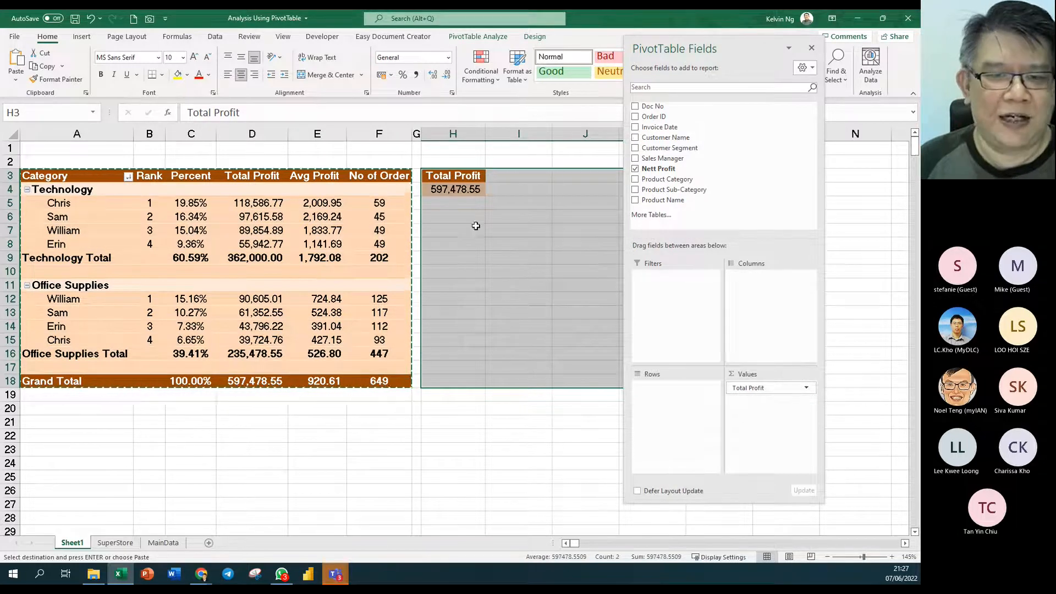
click(473, 229)
click(471, 191)
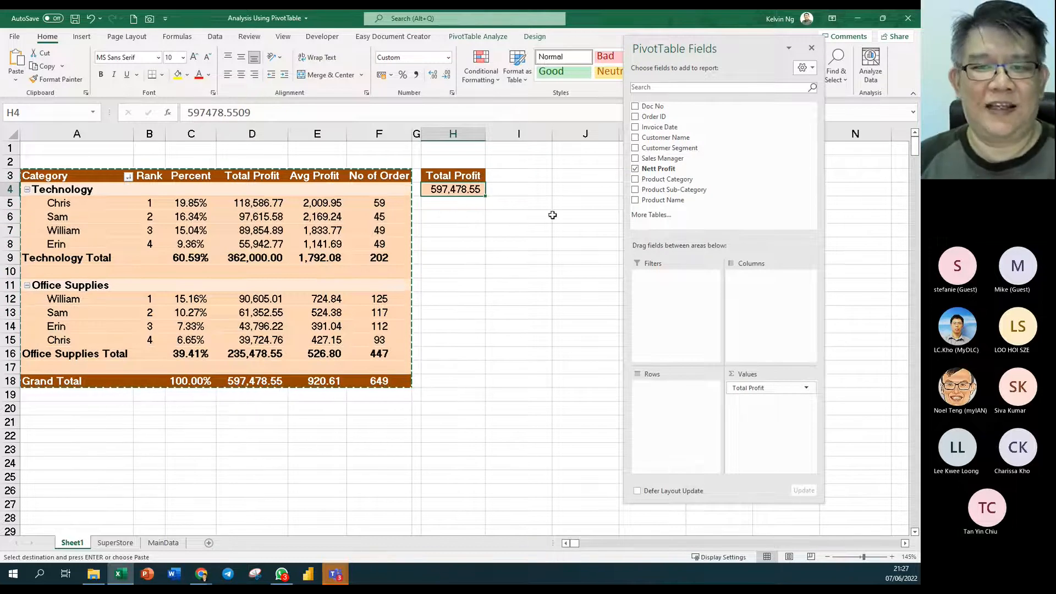
- Dock the field list and add Invoice Date to the copy's rows, grouping Total Profit by month Jan–Dec
drag(662, 52, 697, 127)
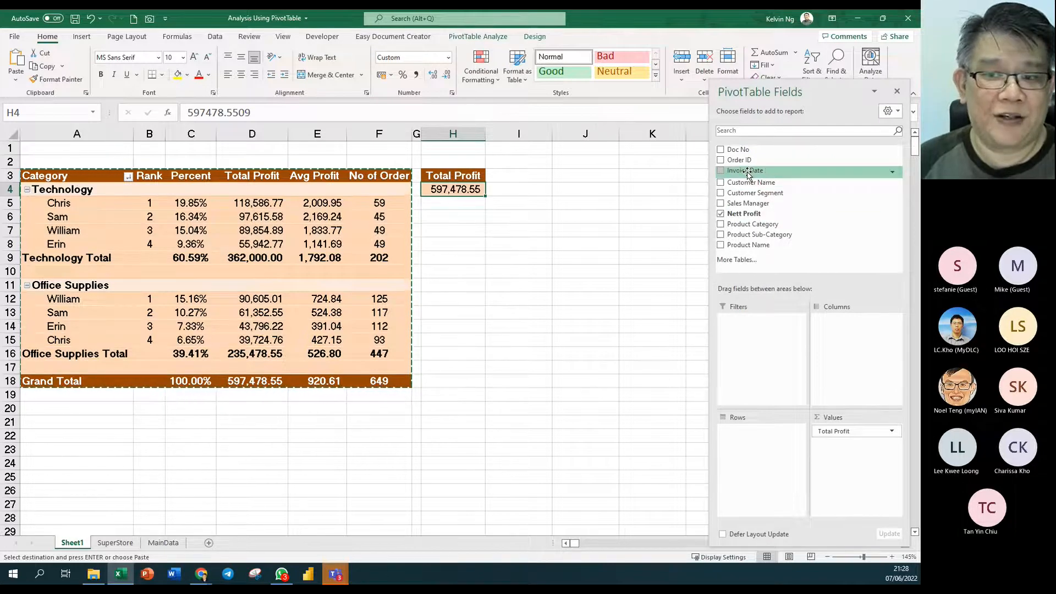
drag(748, 173, 766, 459)
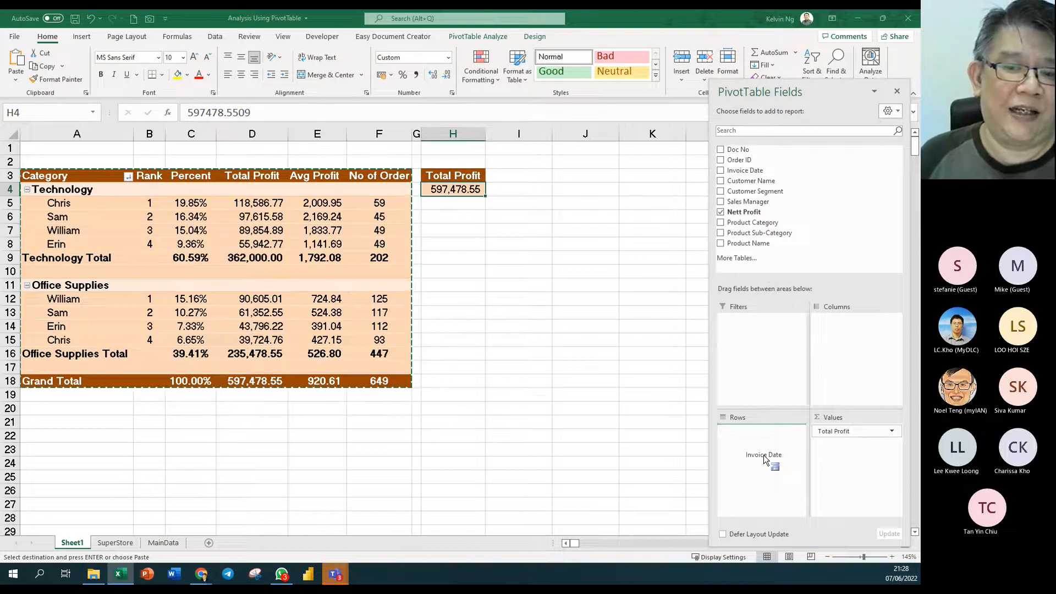
drag(765, 460, 765, 459)
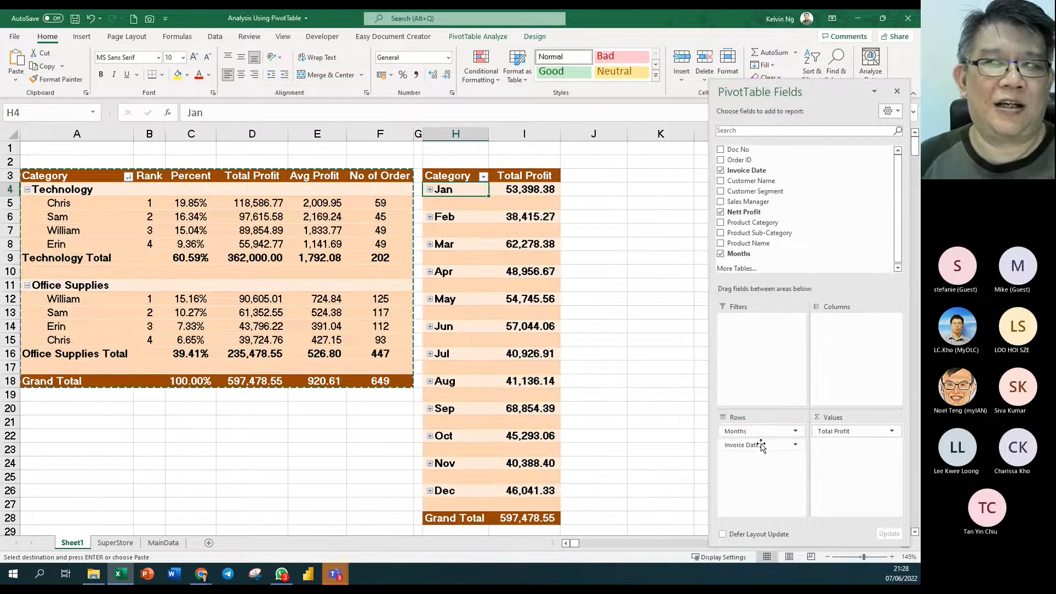
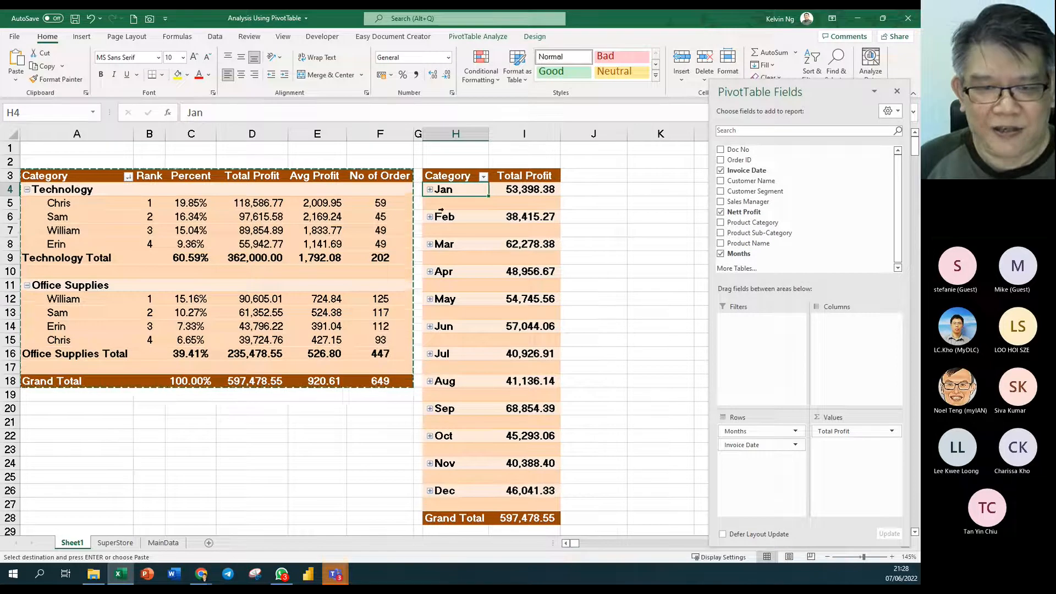
- Regroup Invoice Date by Months only, with Days deselected, so profit lists plain Jan–Dec rows
click(430, 190)
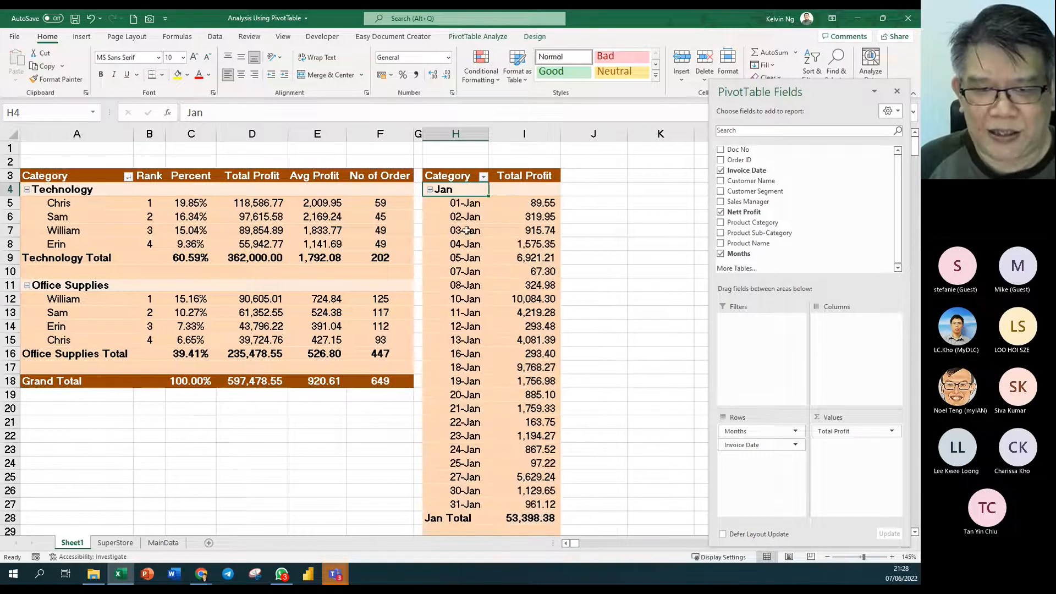
click(429, 190)
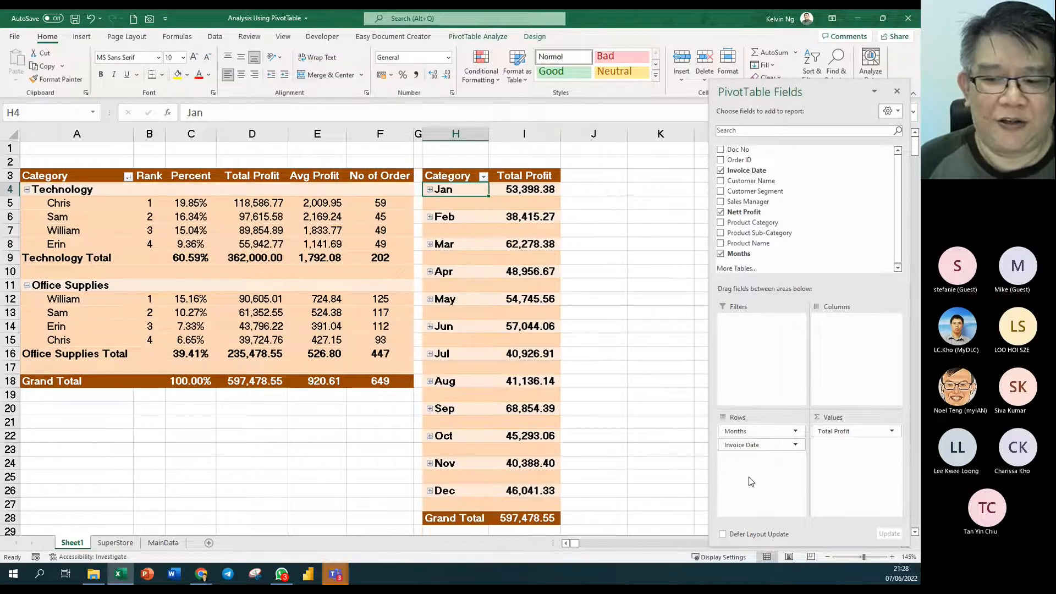
mouse_move(742, 445)
mouse_down()
mouse_move(677, 449)
mouse_move(762, 450)
mouse_up()
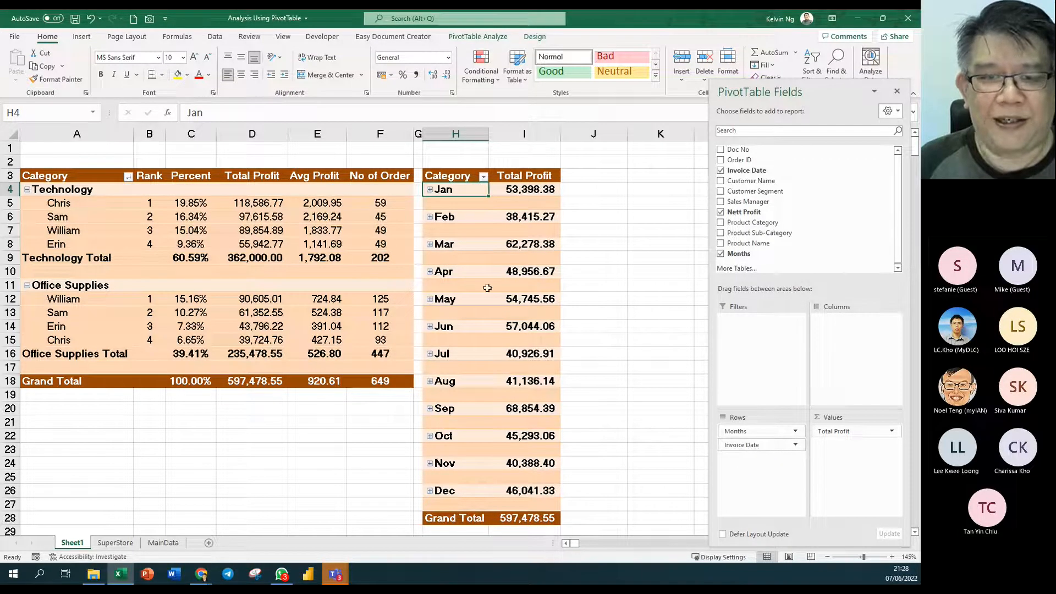
right_click(446, 217)
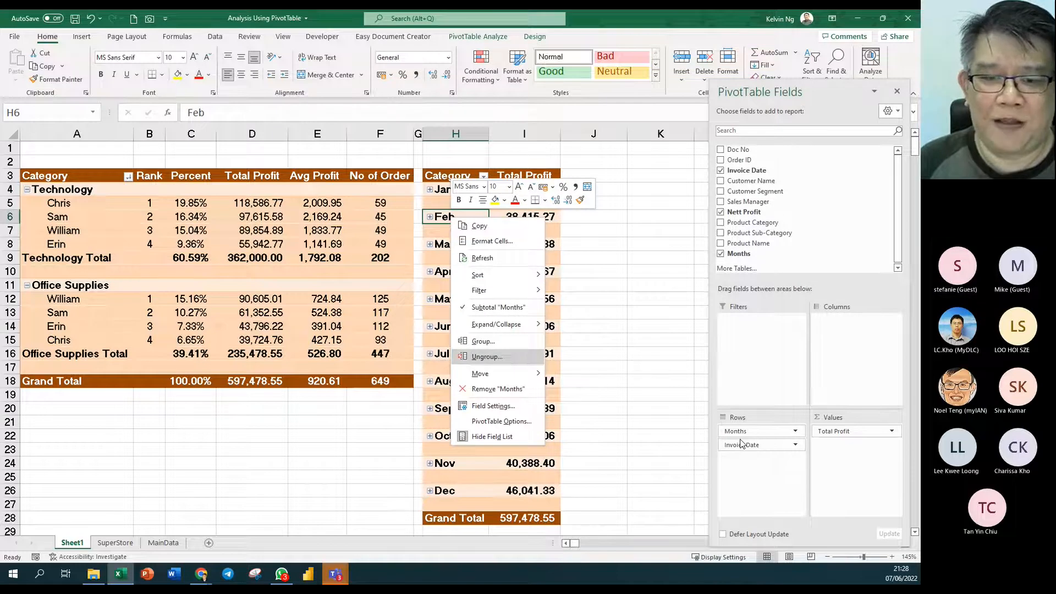
click(480, 342)
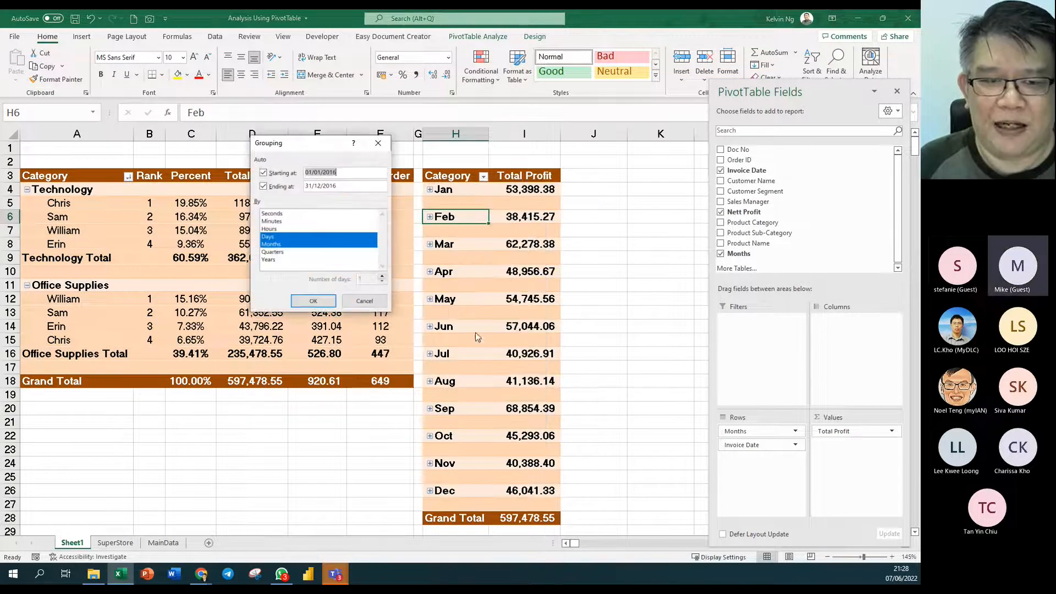
click(268, 237)
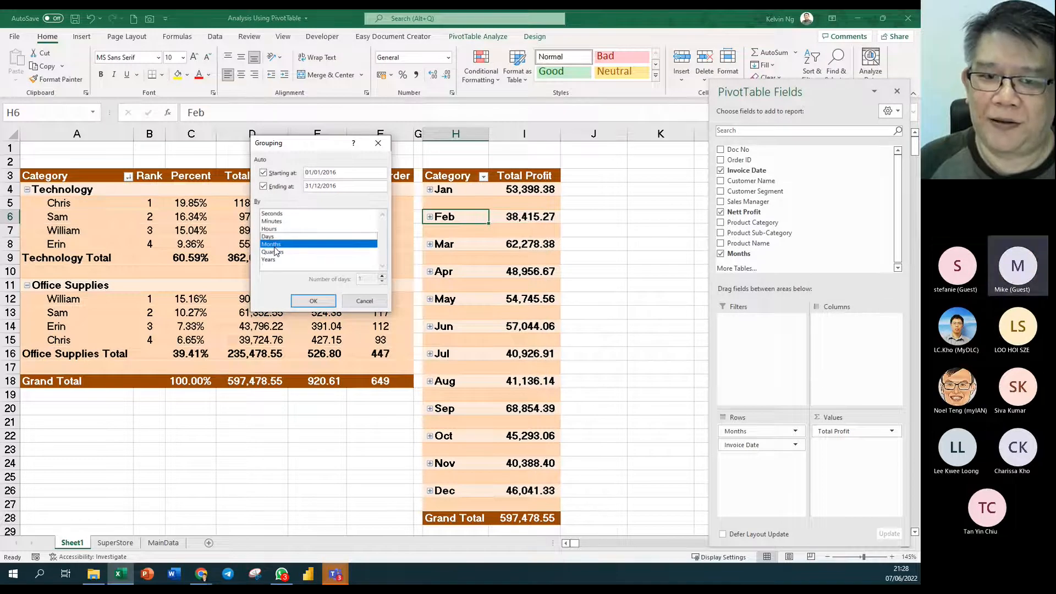
click(313, 301)
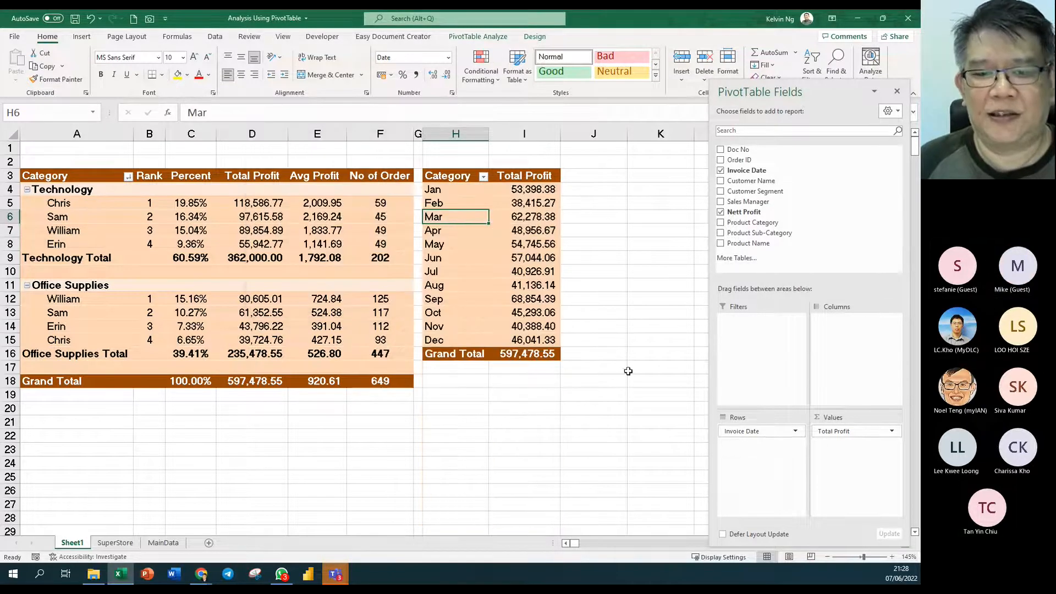
- Select the month pivot H3:I16 and trial-move it down two rows, undoing each attempt
drag(452, 177, 472, 356)
drag(470, 361, 469, 389)
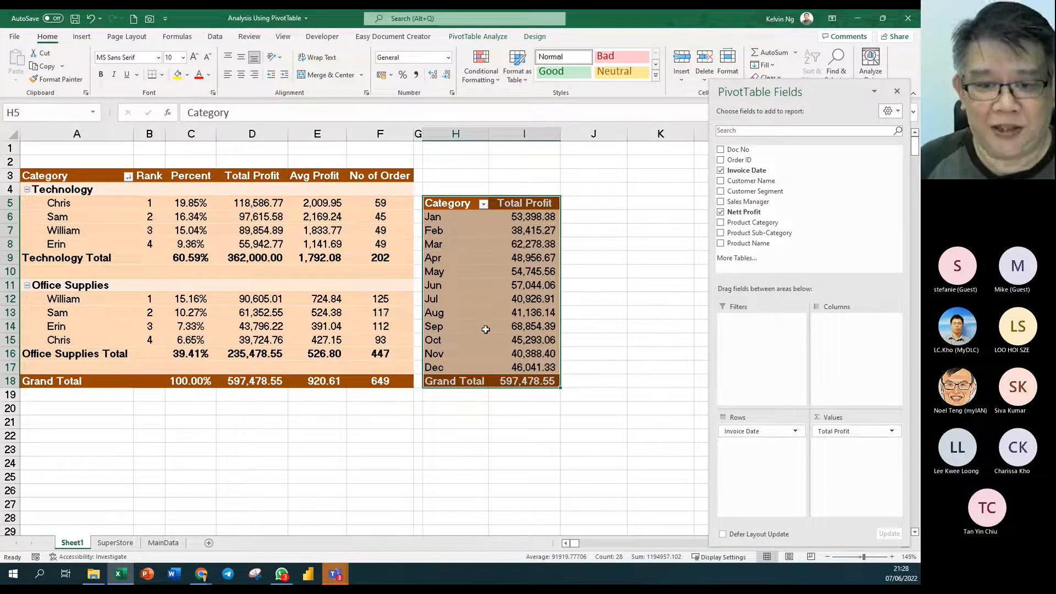
key(ctrl+z)
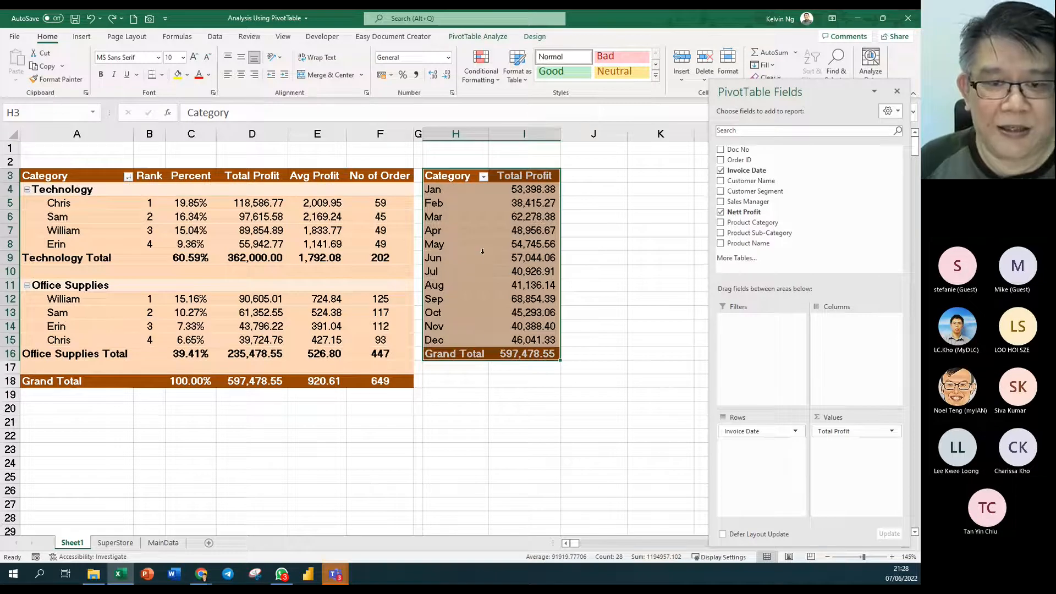
click(640, 326)
drag(464, 177, 454, 387)
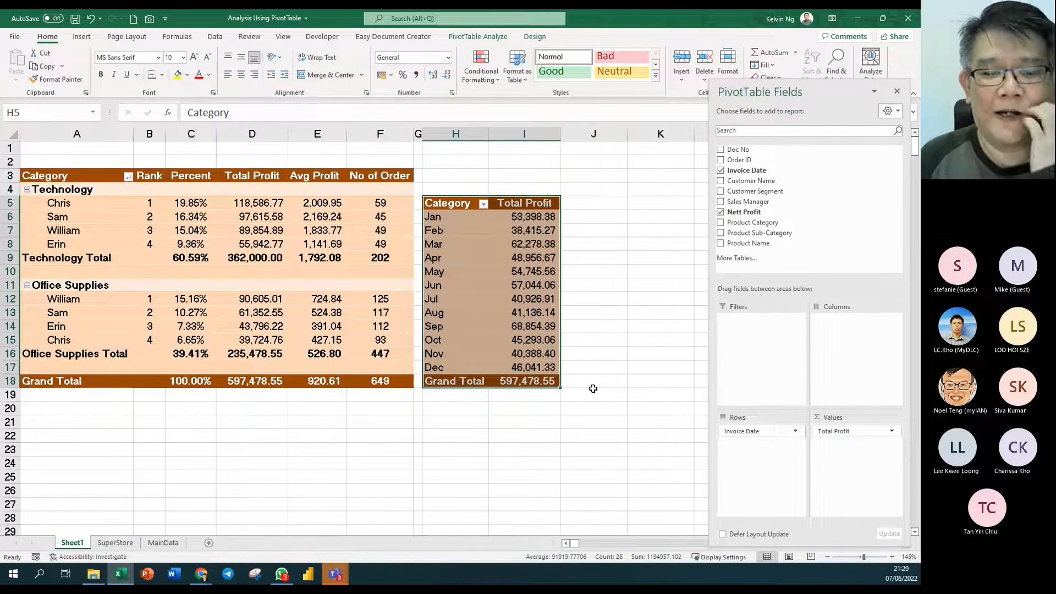
key(ctrl+z)
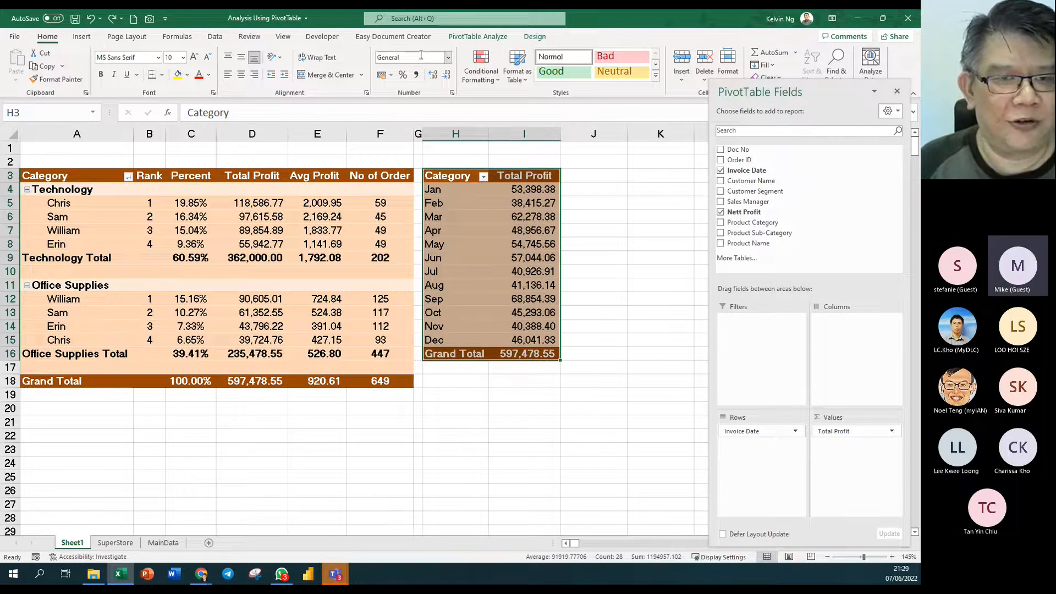
- Check the Blank Rows layout options, then drag the month pivot down to start at H5
click(502, 40)
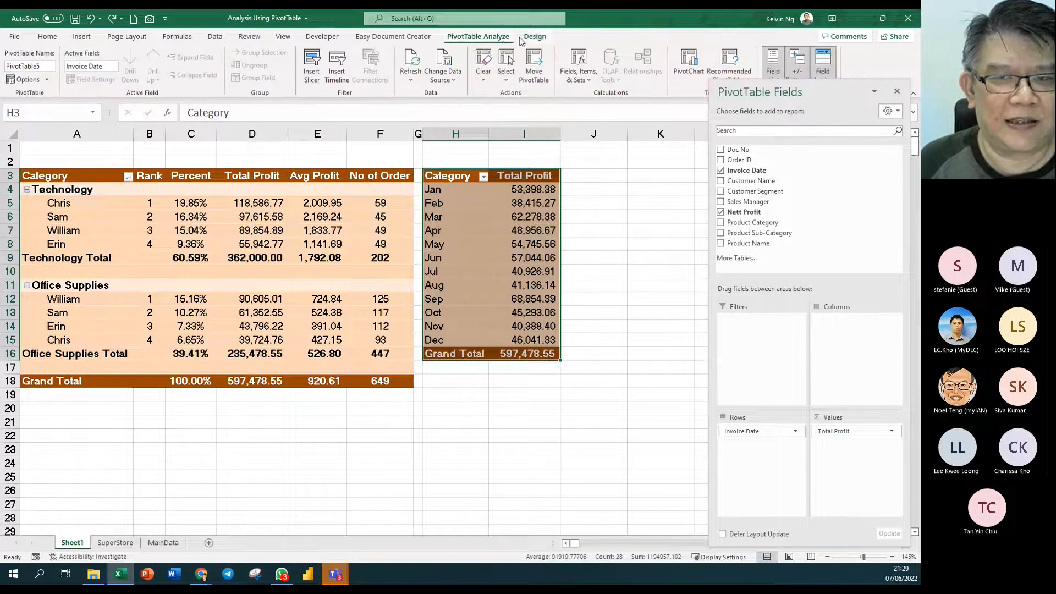
click(532, 37)
click(102, 76)
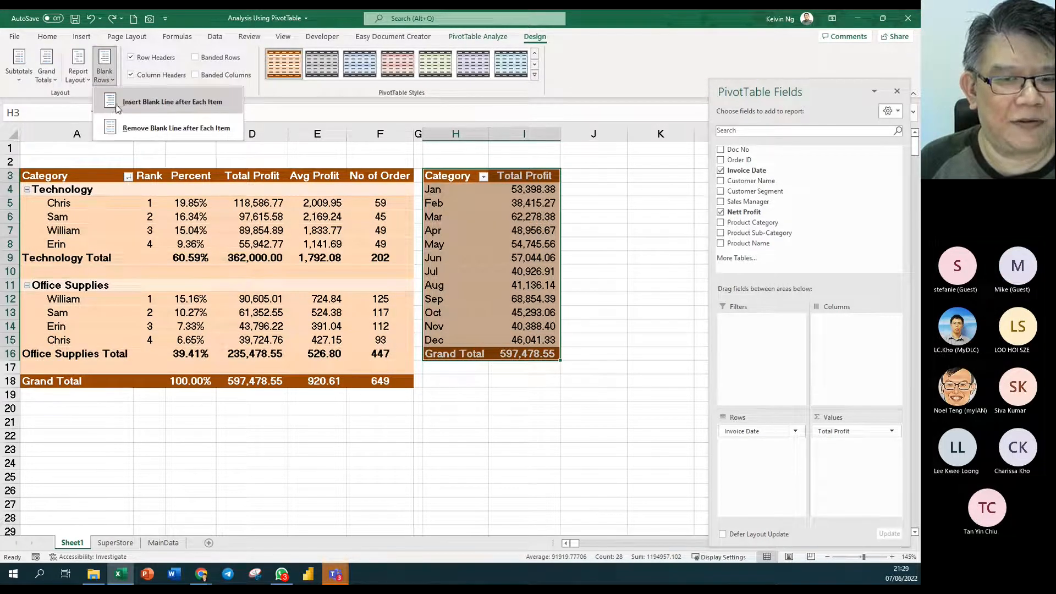
click(116, 105)
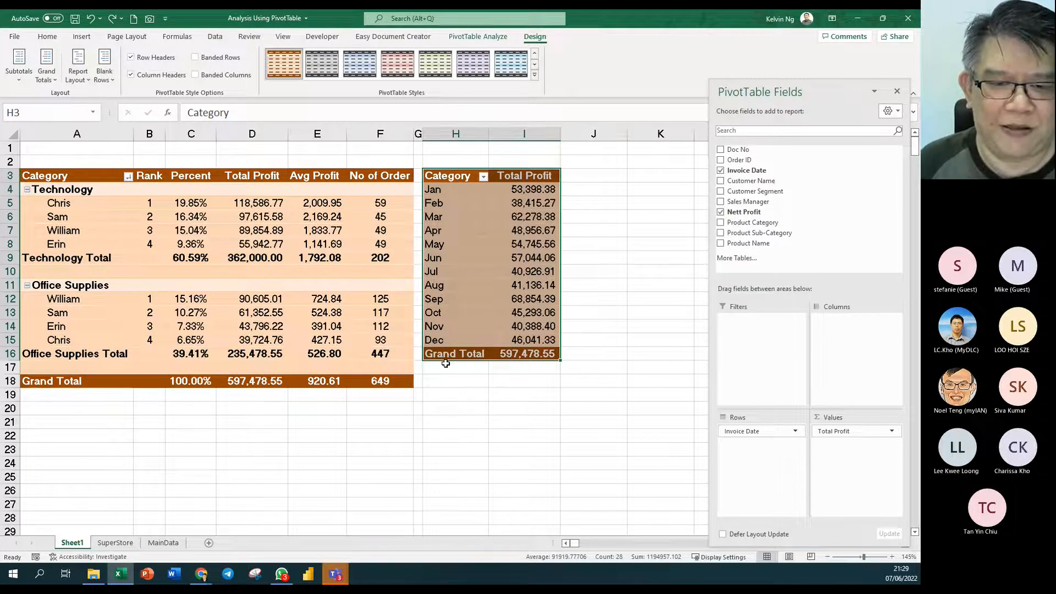
drag(445, 363, 446, 389)
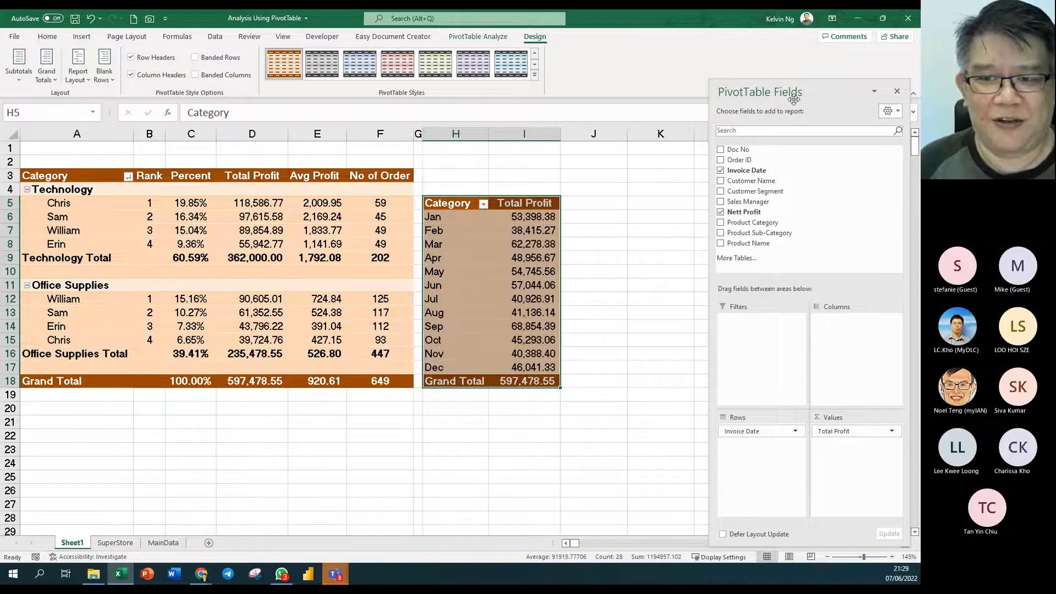
drag(793, 98, 796, 99)
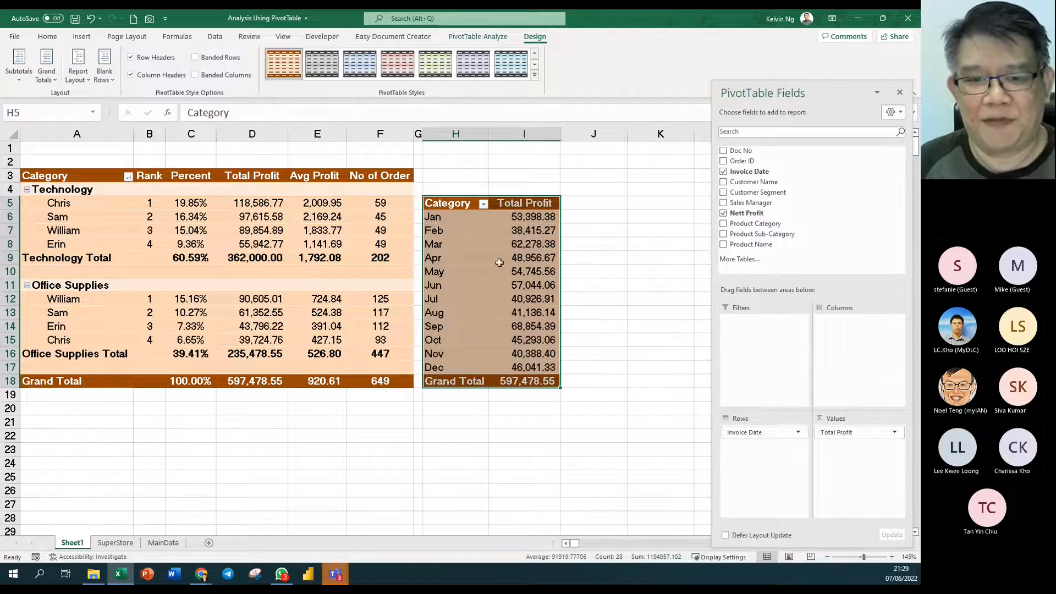
- Relabel the month pivot's header cell H5 as 'Months'
click(455, 204)
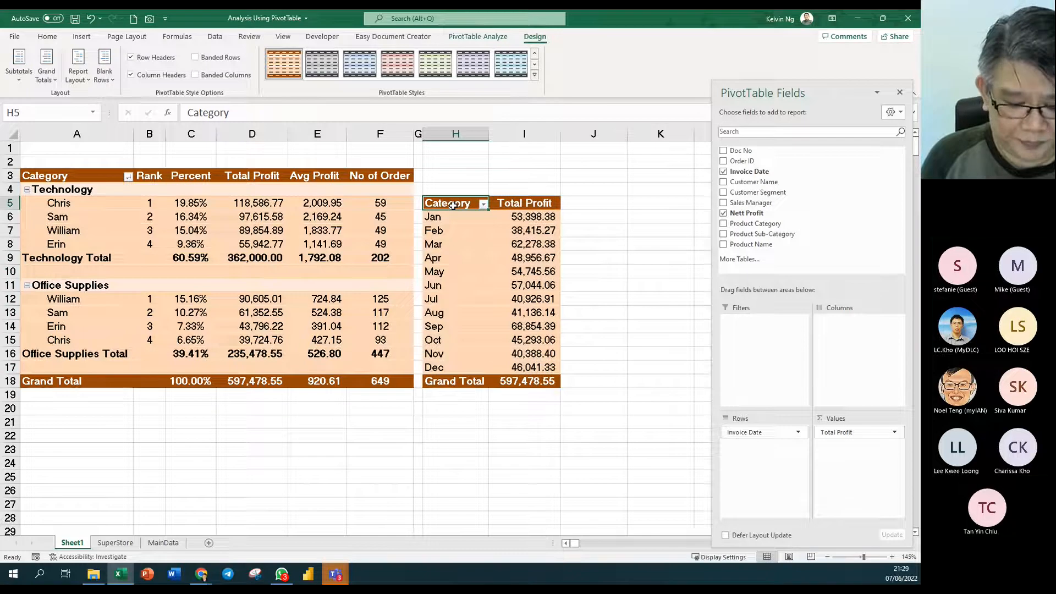
text(Months)
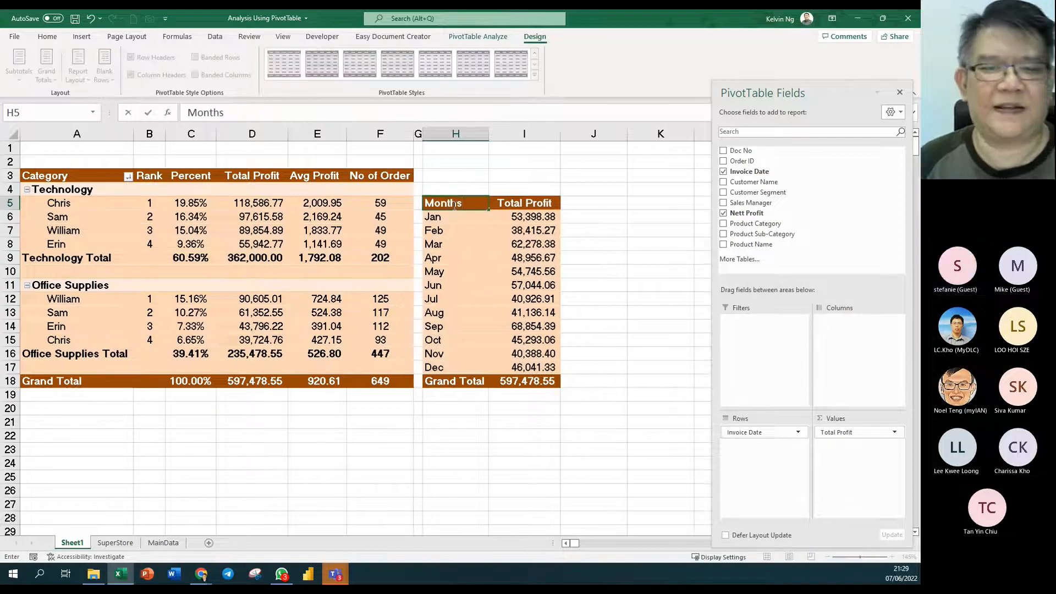
click(498, 277)
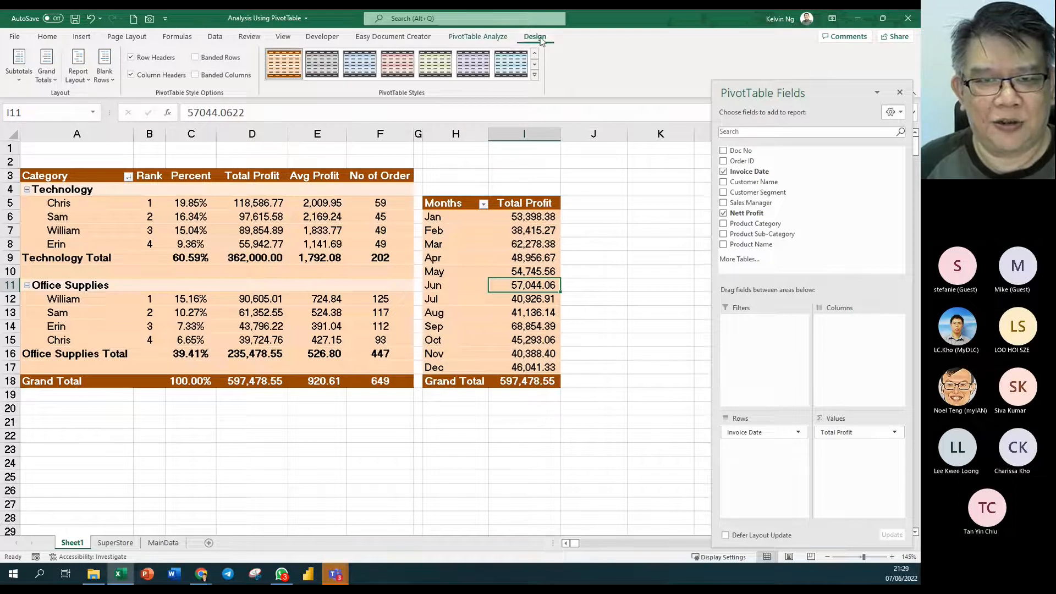
- Rename the PivotTable to 'Monthly Profit Report' and hide the field list
click(495, 41)
click(43, 66)
text(Monthly)
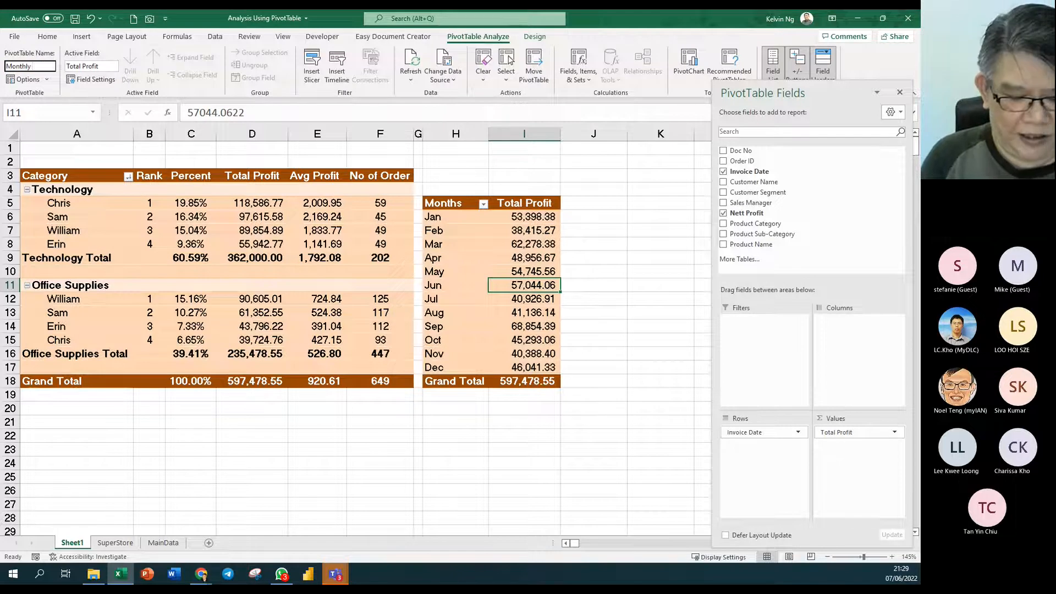
text( Profit Report)
key(Return)
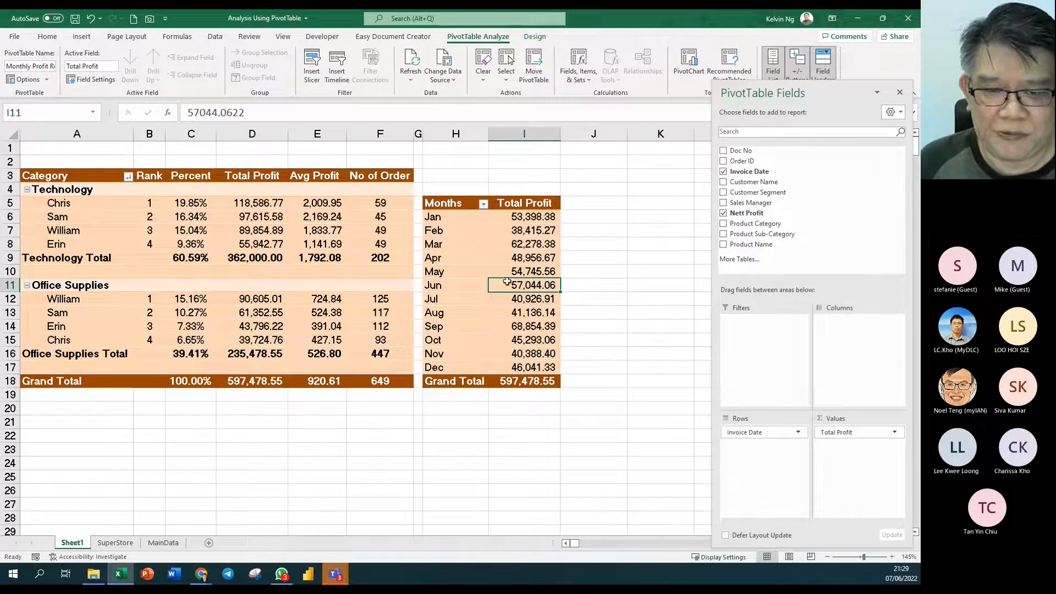
click(899, 92)
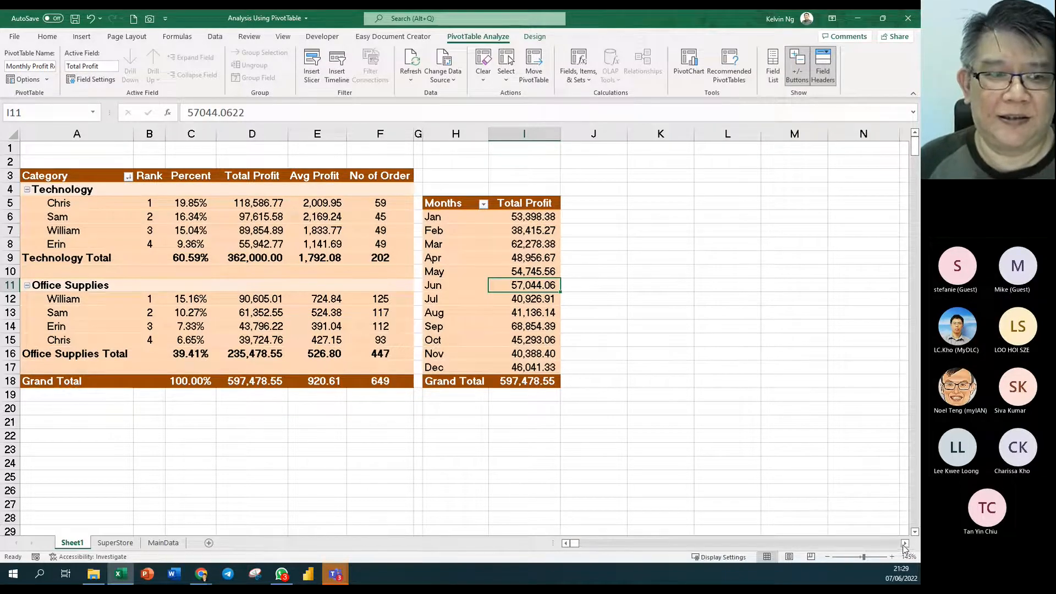
scroll(596, 449, down, 1)
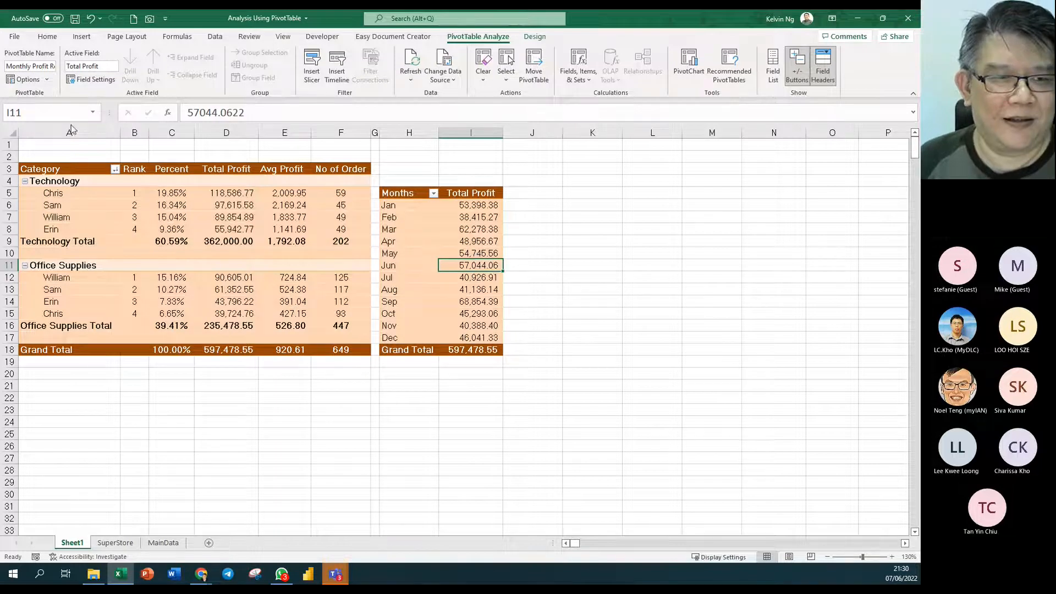
click(208, 220)
click(419, 244)
click(299, 226)
click(423, 245)
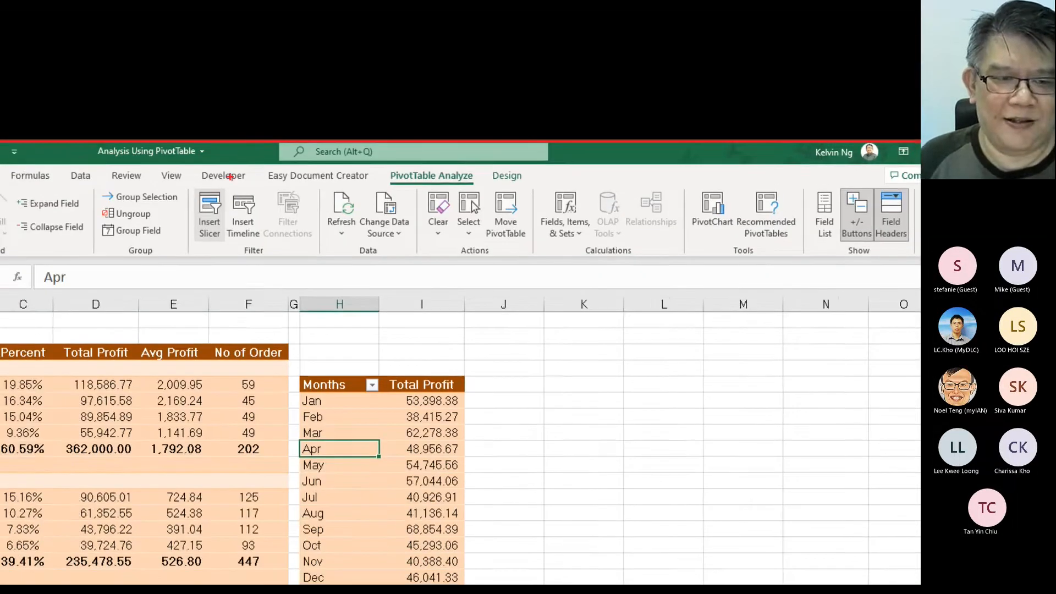
drag(230, 177, 186, 253)
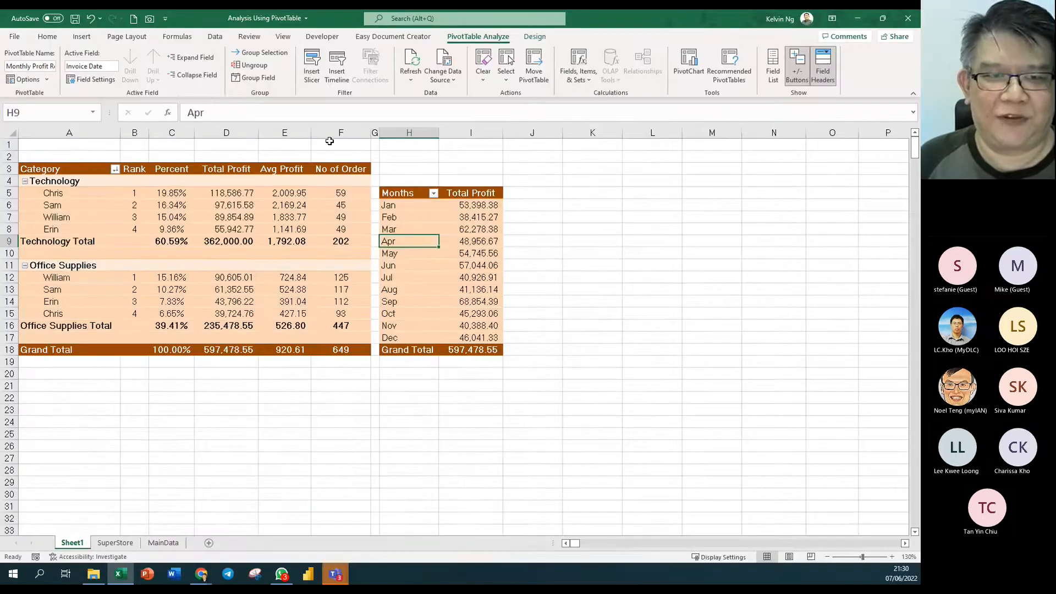
- Insert a Customer Segment slicer and place it beside the Months pivot table
click(313, 69)
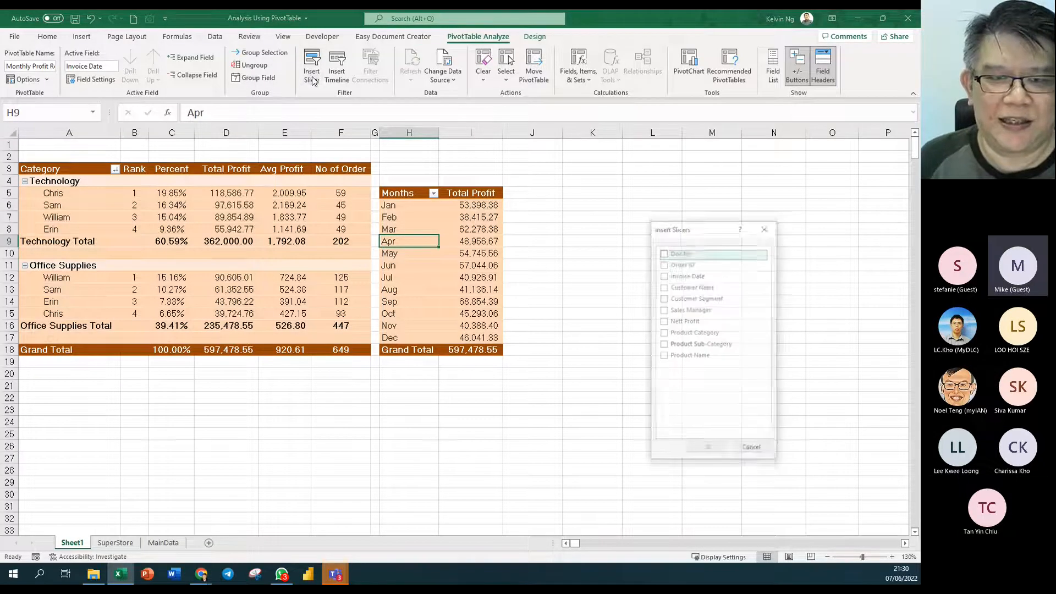
drag(715, 236, 680, 98)
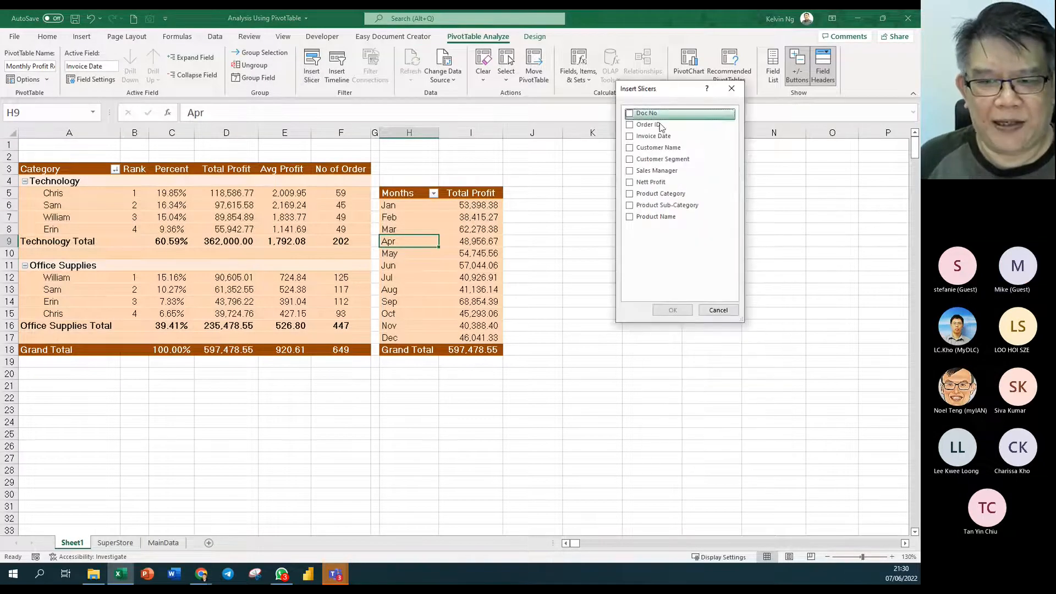
click(630, 160)
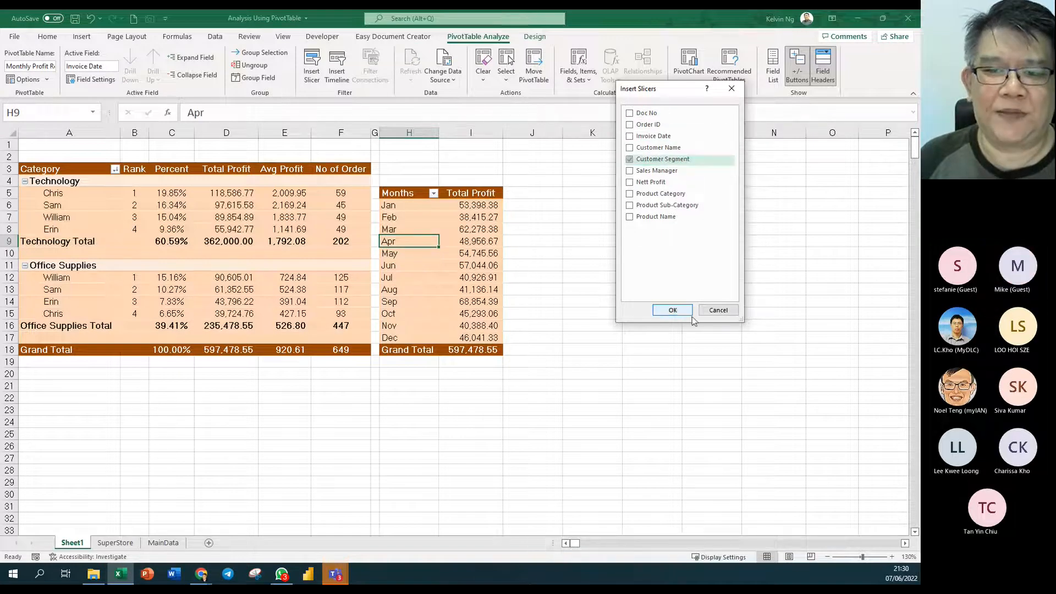
click(672, 311)
drag(440, 254, 591, 171)
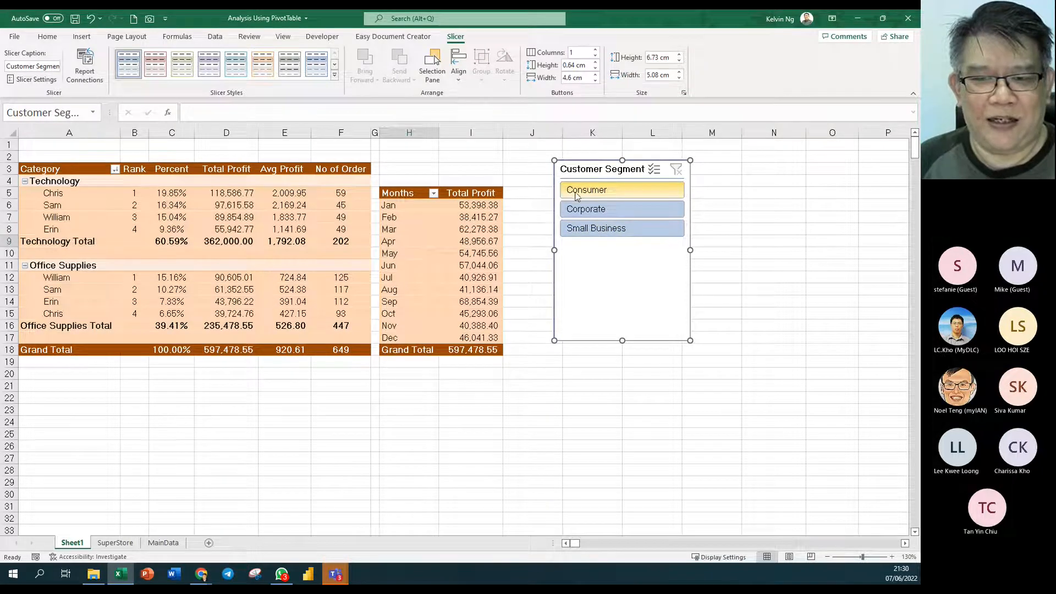
- Lay the slicer buttons out in 3 columns and reshape it into a short strip above the Months table
drag(580, 168, 536, 149)
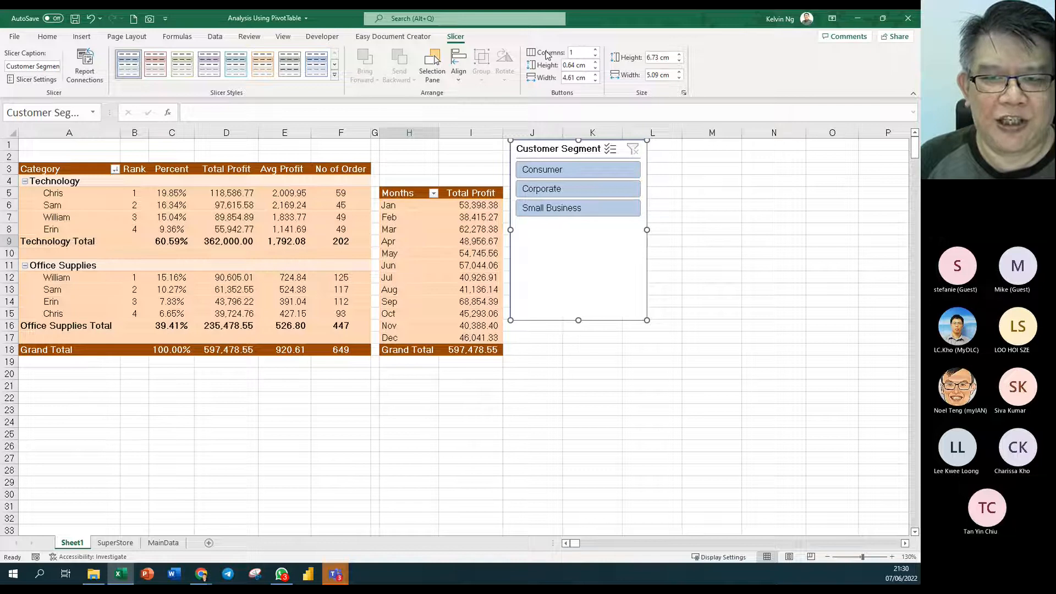
click(595, 50)
click(595, 50)
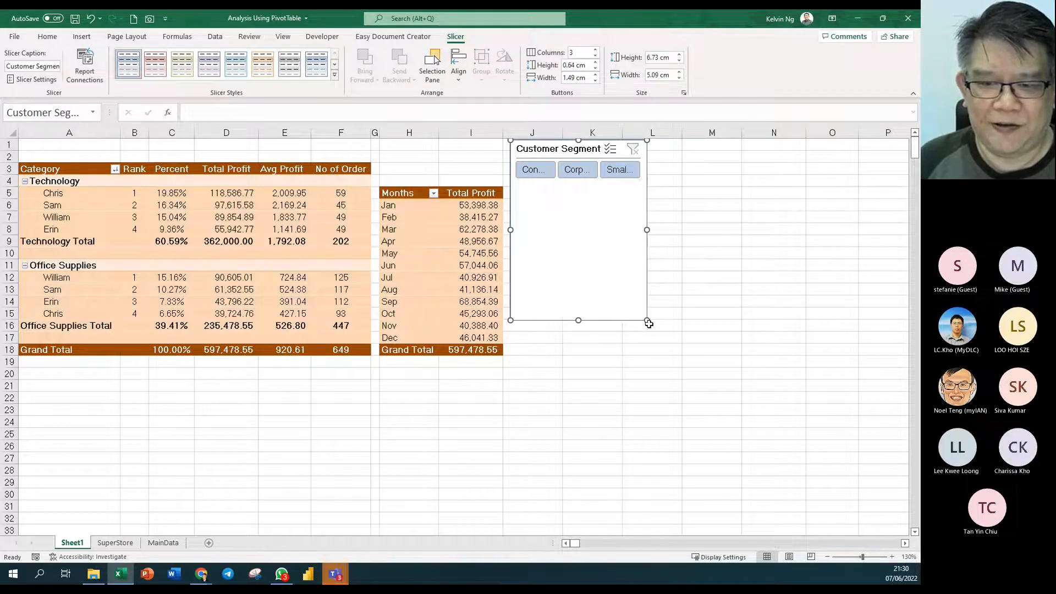
drag(647, 321, 719, 186)
drag(610, 149, 478, 147)
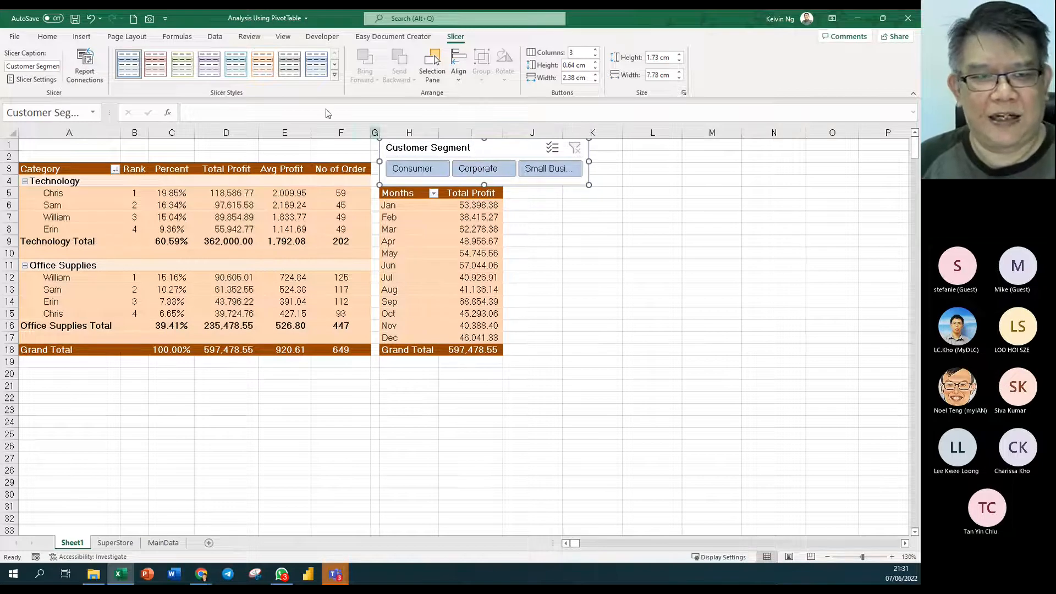
- Apply the orange slicer style after briefly trying a red one
click(335, 75)
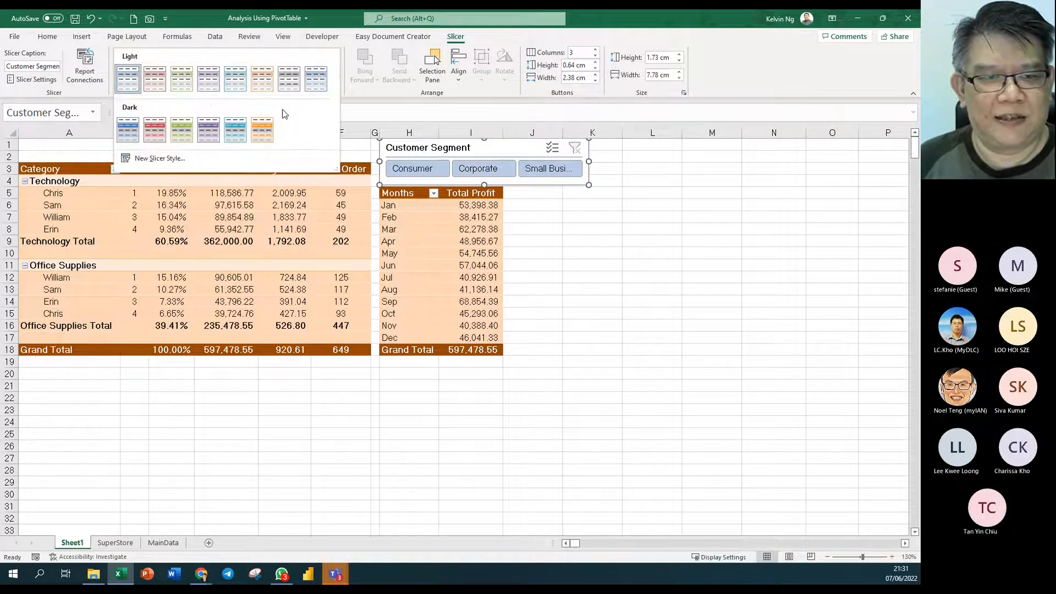
click(263, 138)
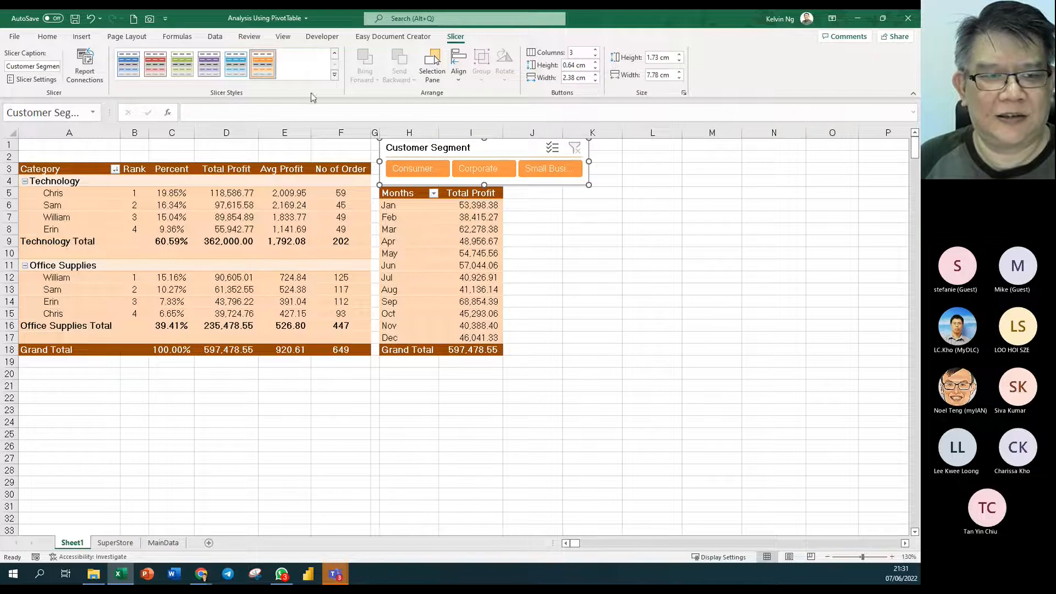
click(158, 71)
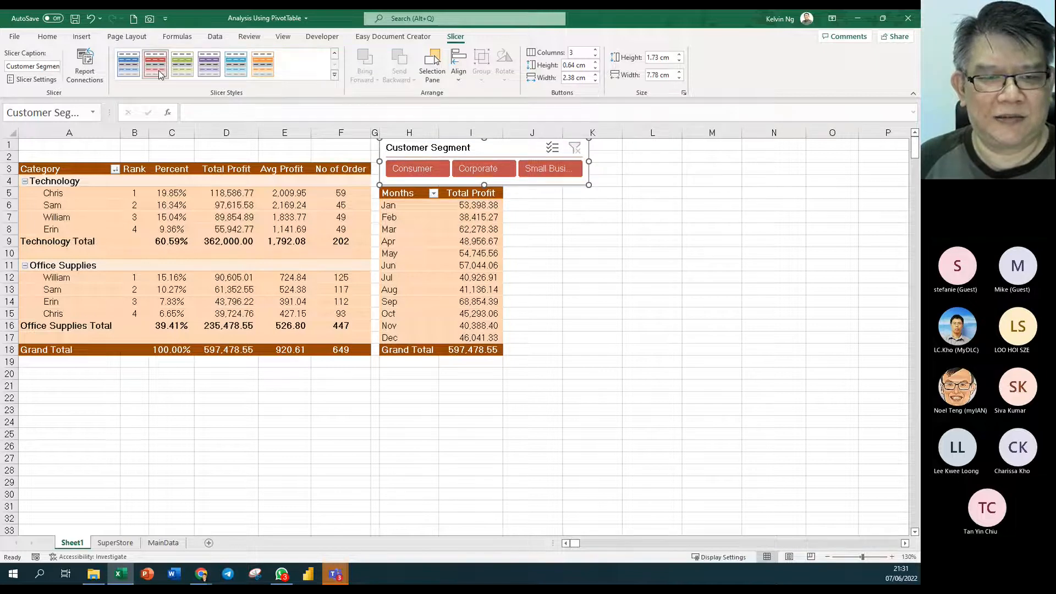
click(263, 65)
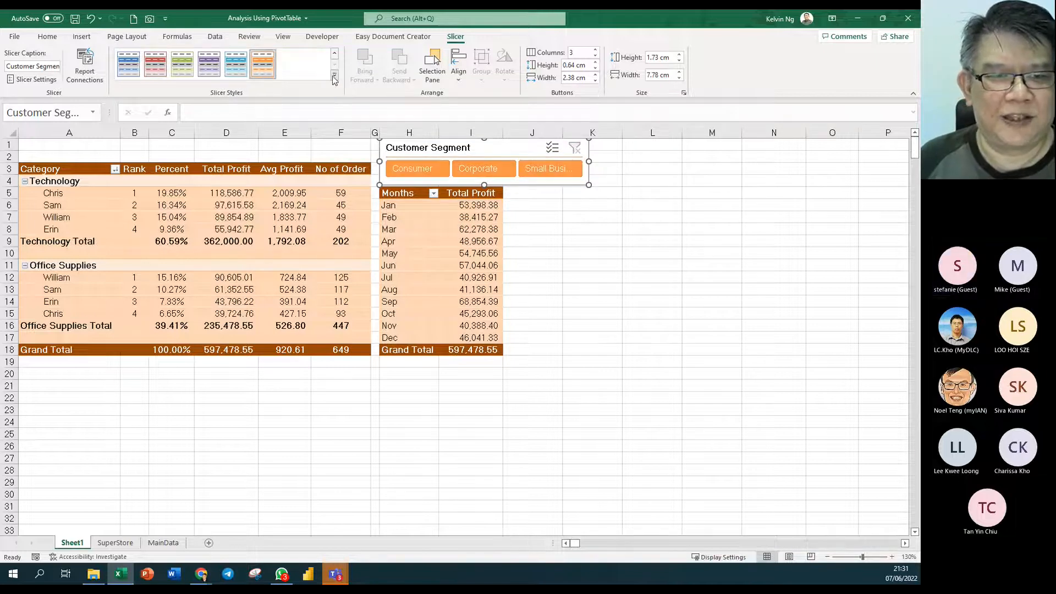
click(334, 77)
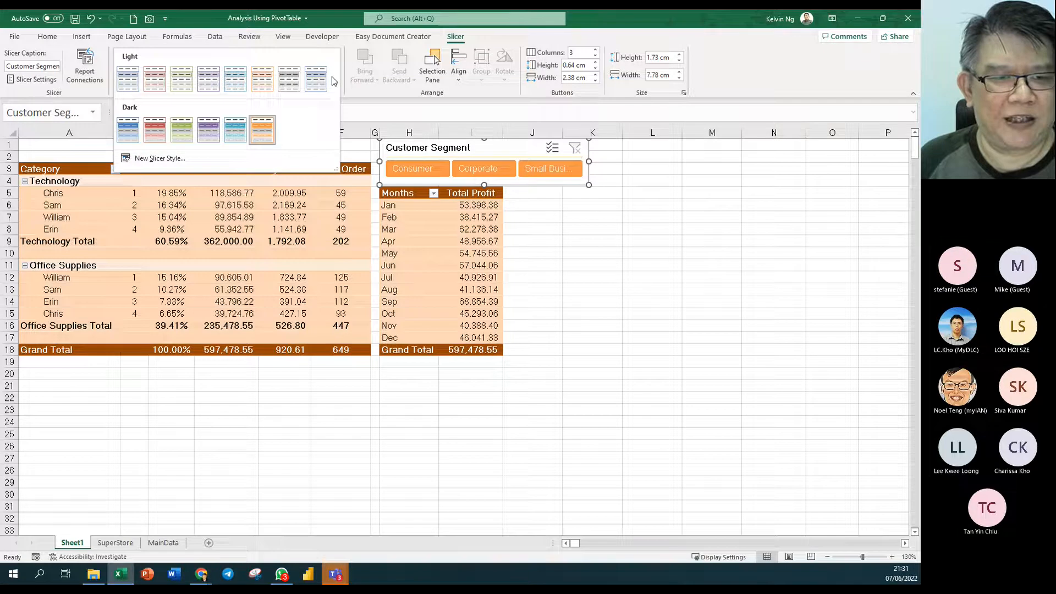
click(262, 131)
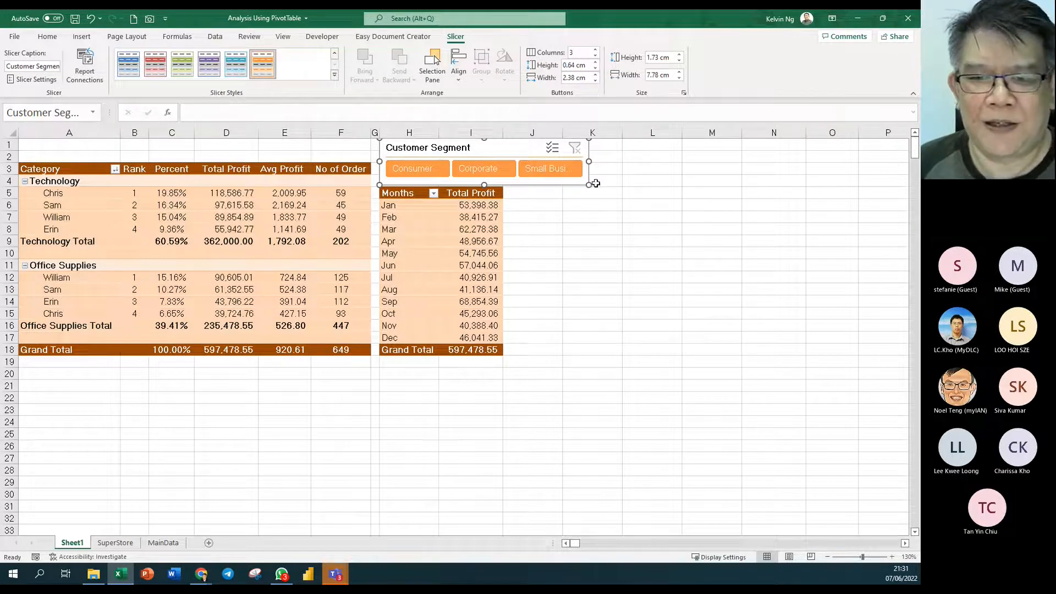
- Widen the slicer to 17.95 cm and test the Consumer and Corporate filters
drag(590, 162, 863, 165)
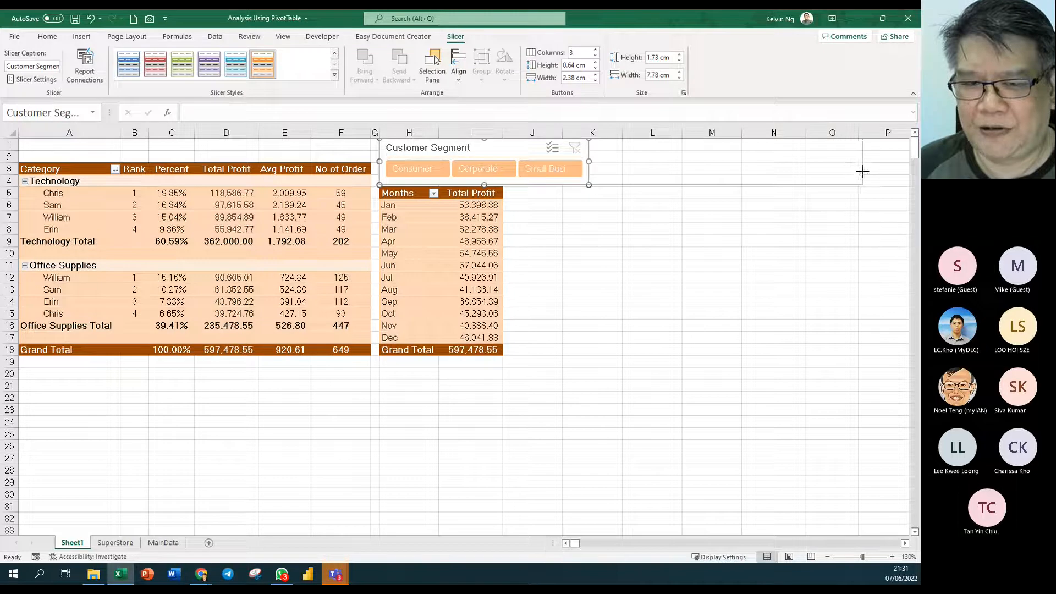
click(787, 351)
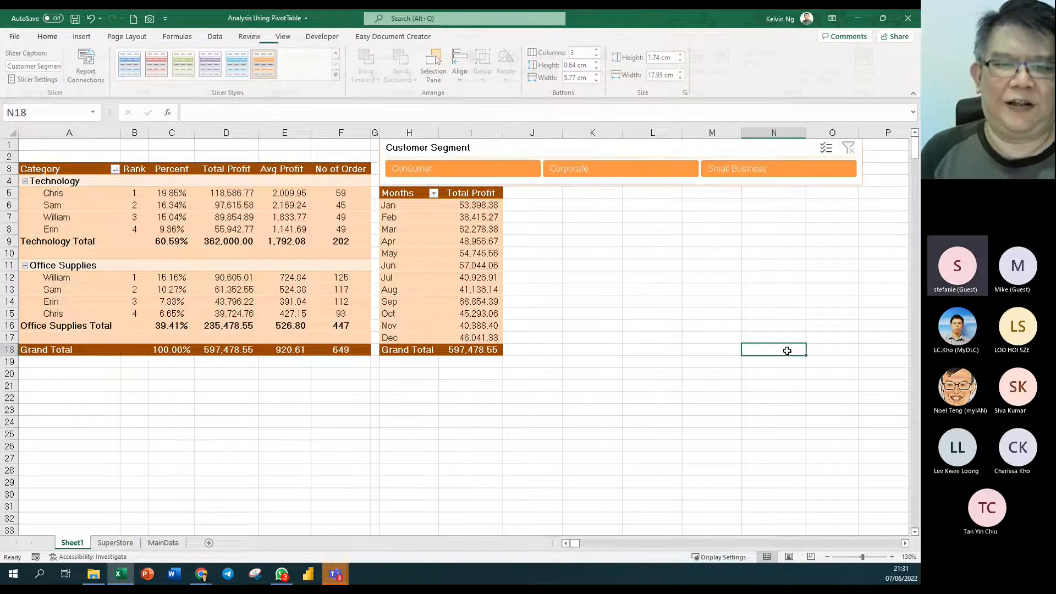
click(513, 166)
click(584, 172)
- Try the Small Business and Consumer filters, then clear the segment filter
click(759, 174)
click(478, 169)
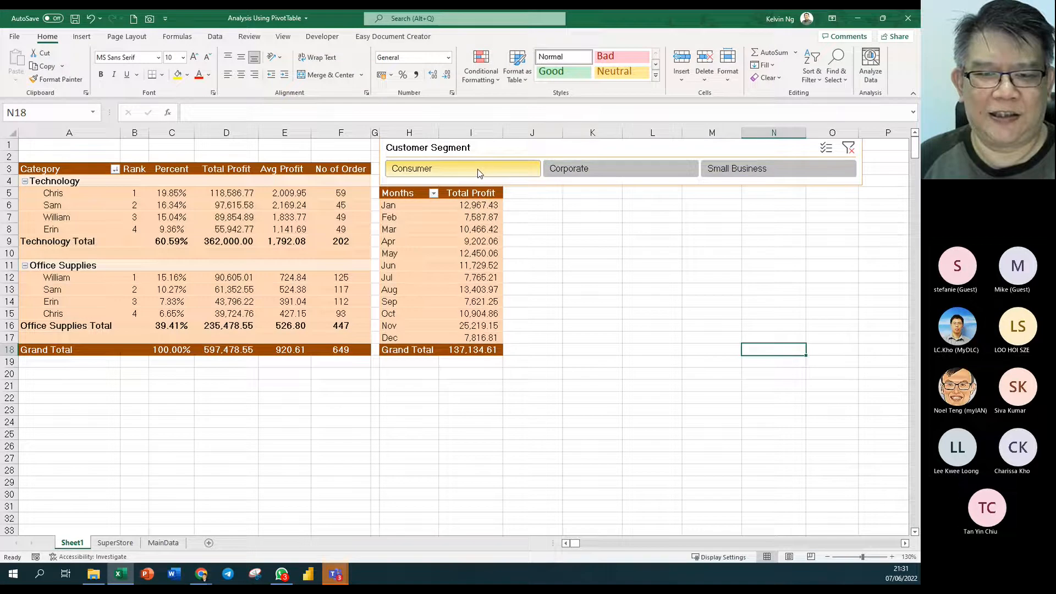
click(847, 149)
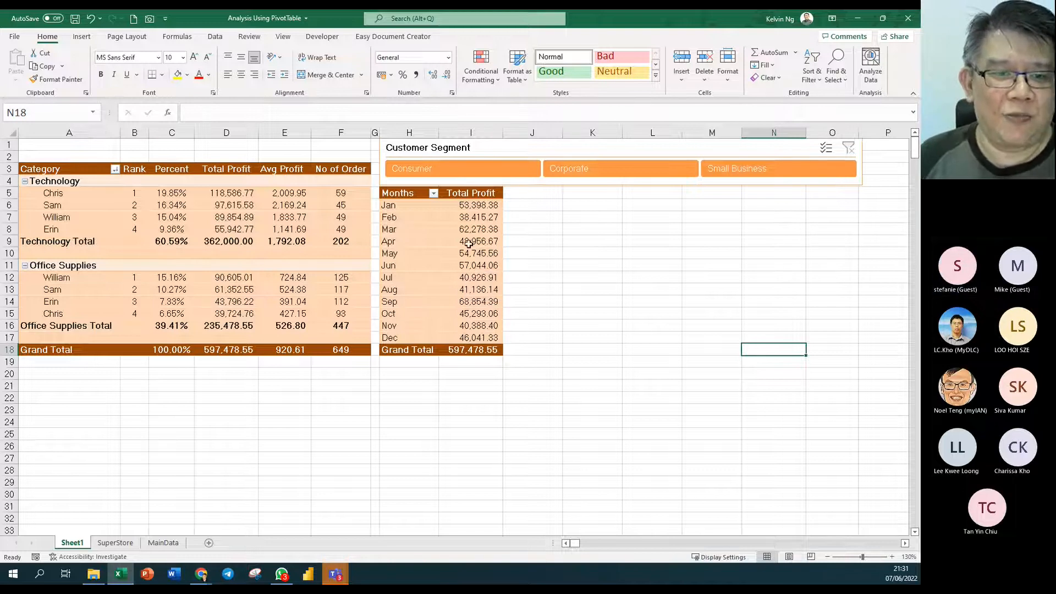
click(213, 201)
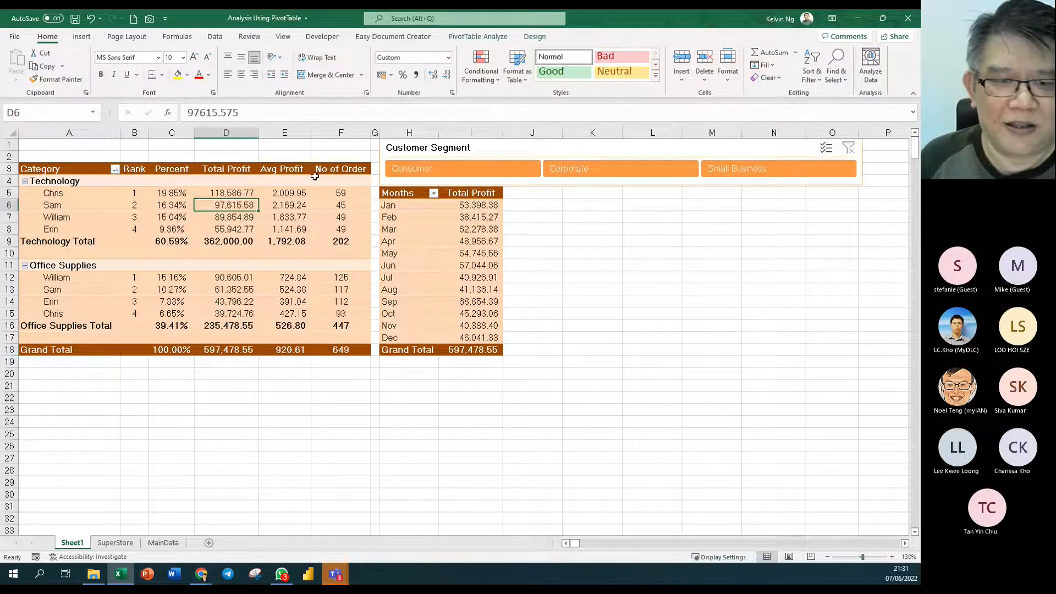
click(452, 148)
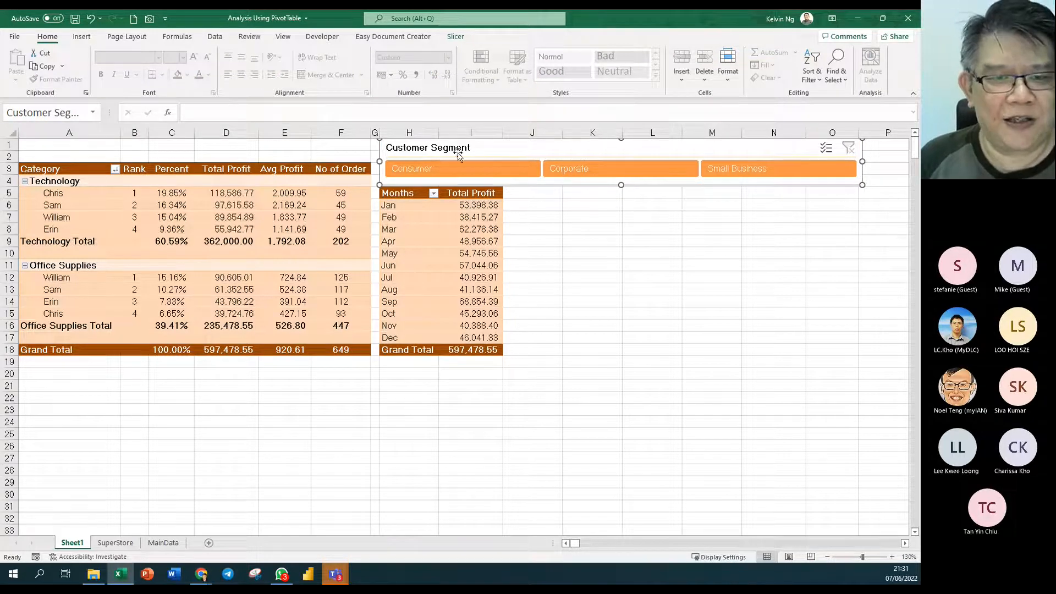
- Give the slicer the light orange style and filter to Corporate (345,144.28)
click(456, 36)
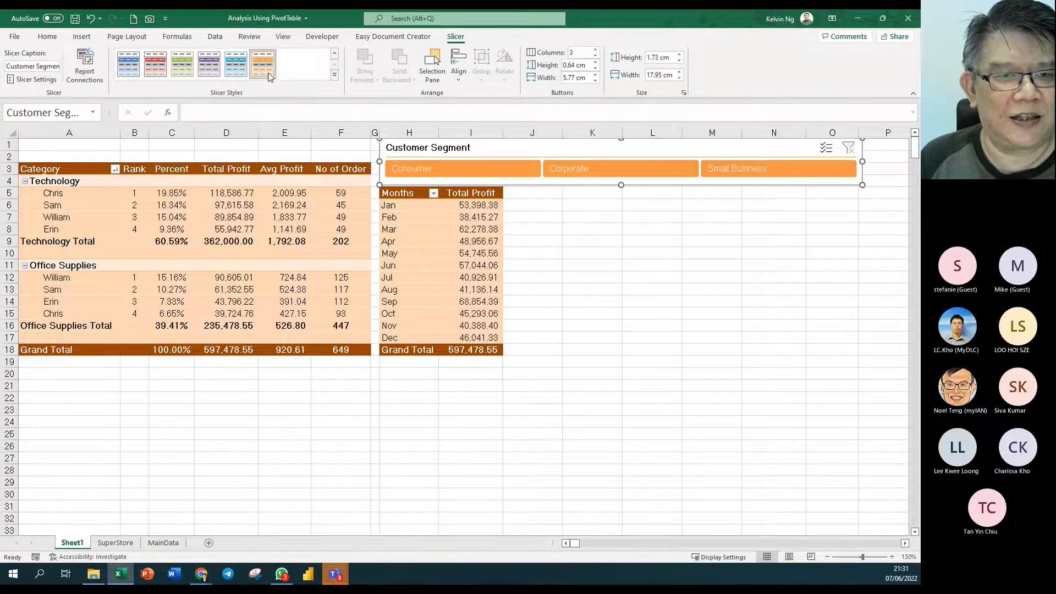
click(336, 54)
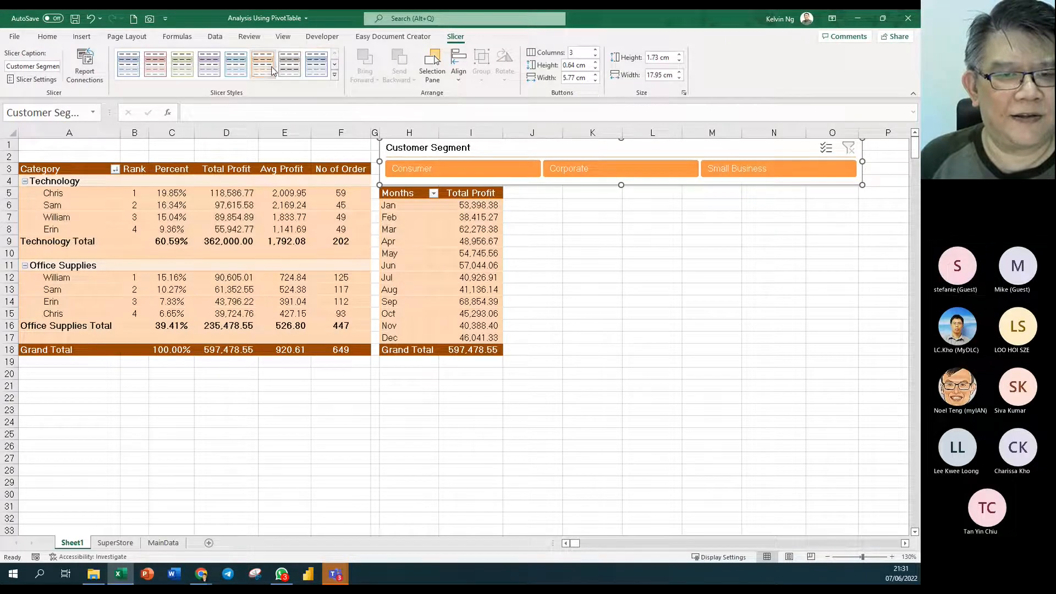
click(270, 66)
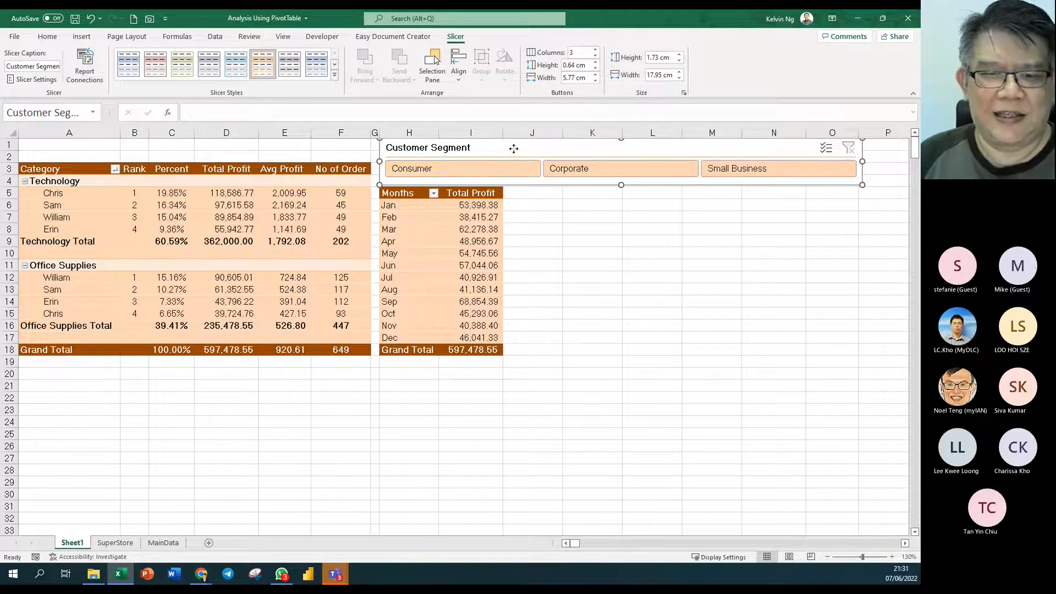
click(598, 174)
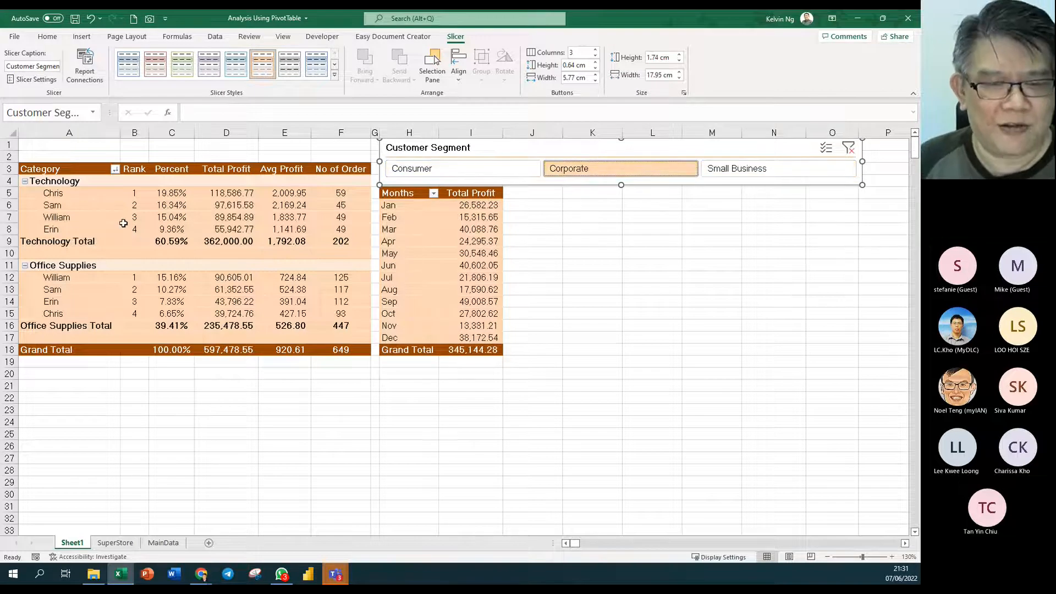
- Connect the slicer to the Product KPI by Category PivotTable as well
right_click(448, 149)
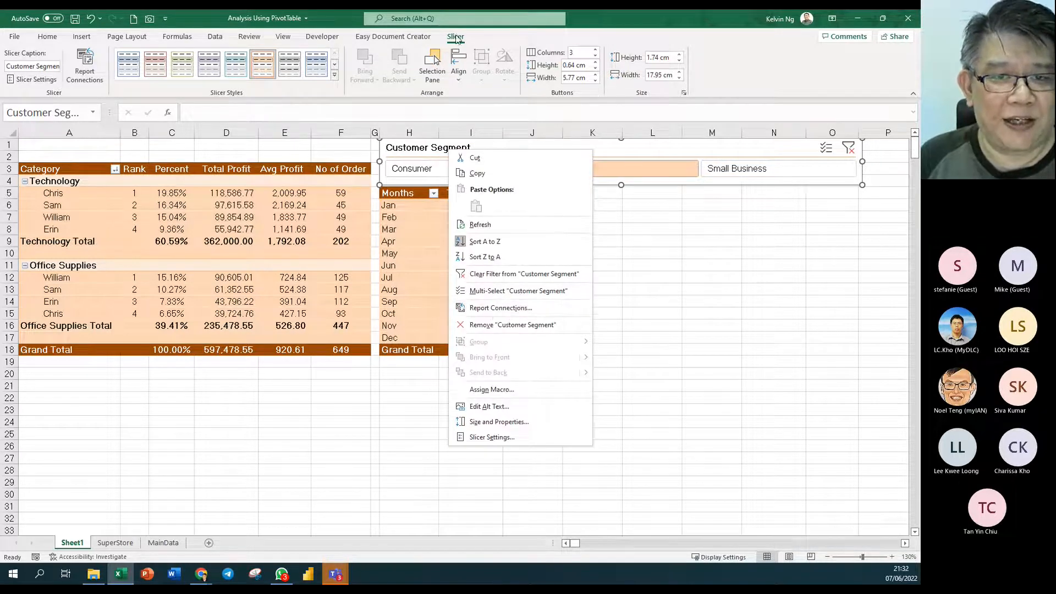
click(458, 44)
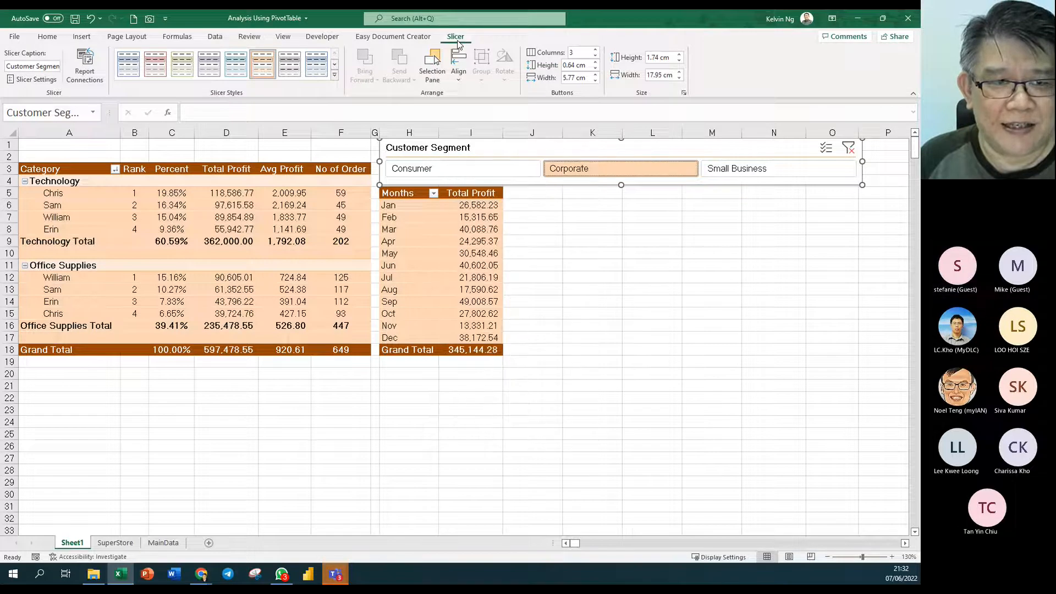
click(90, 75)
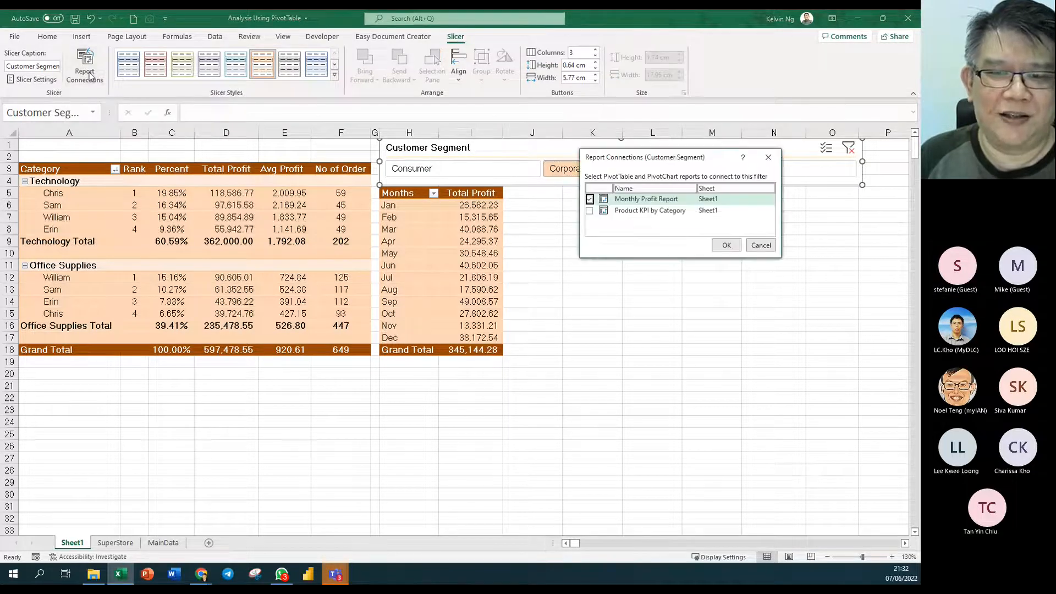
drag(676, 160, 634, 187)
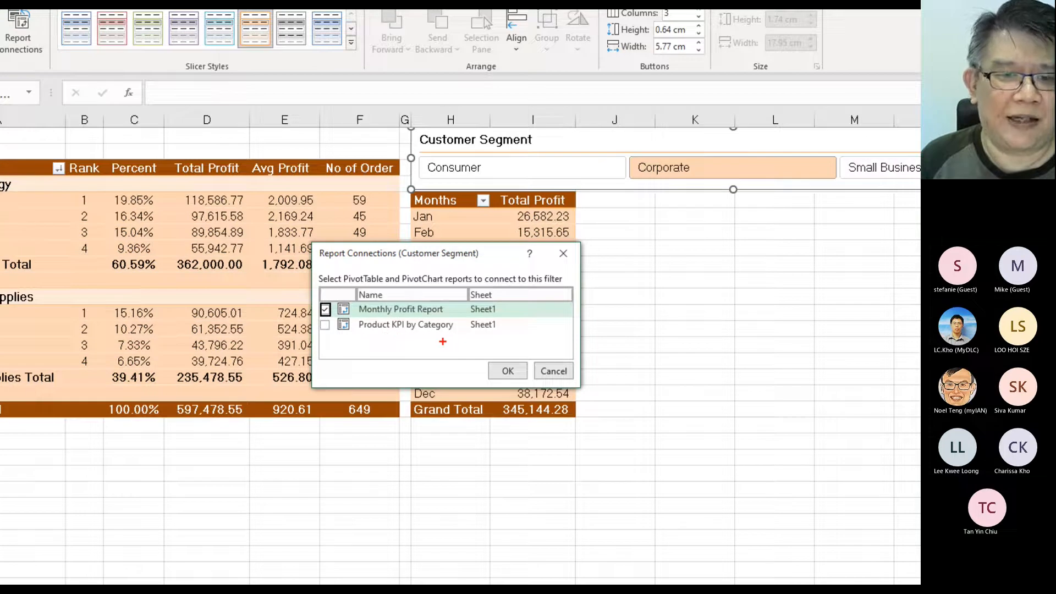
drag(368, 342, 481, 342)
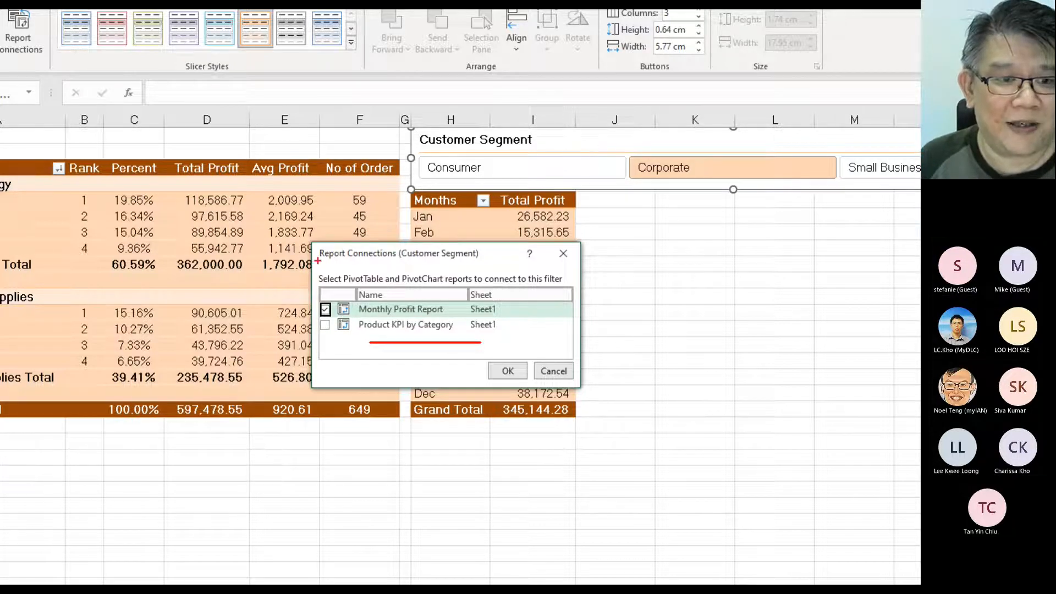
mouse_move(264, 235)
mouse_down()
mouse_move(129, 317)
mouse_move(116, 288)
mouse_up()
drag(170, 231, 250, 332)
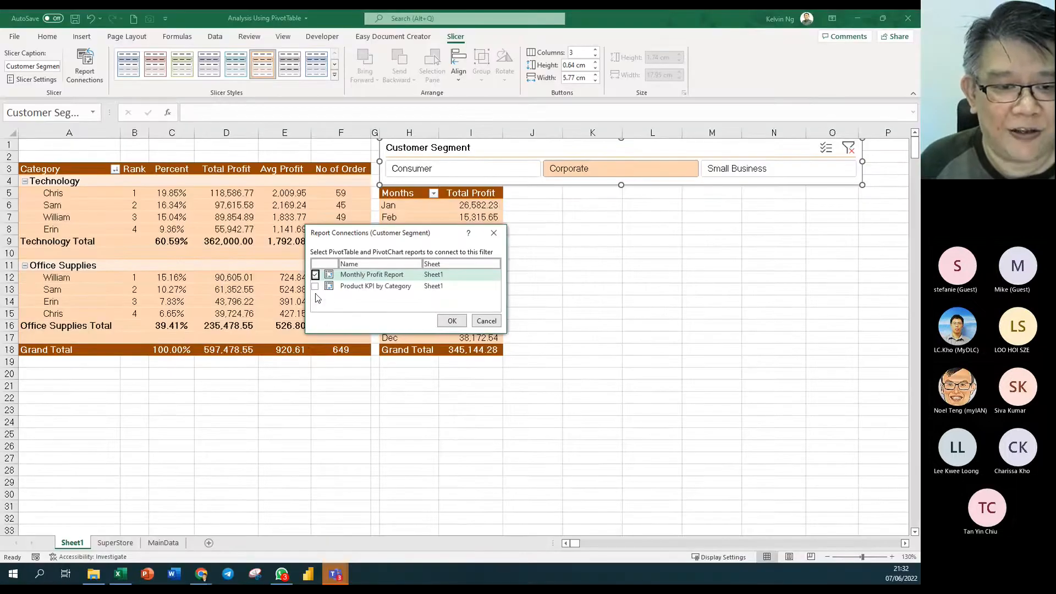
click(315, 286)
click(451, 322)
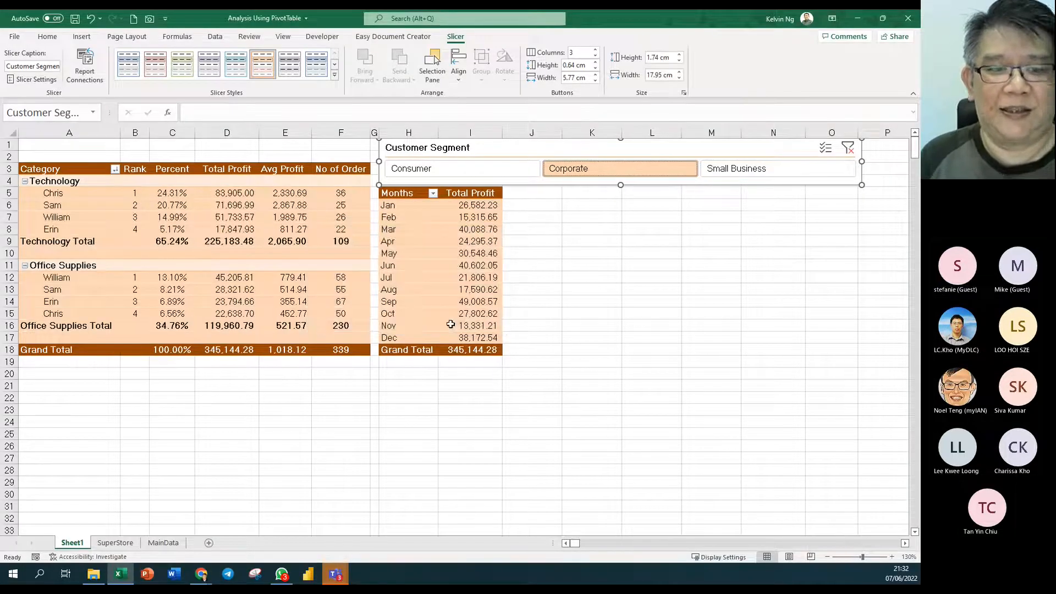
- Test Small Business and Consumer on both PivotTables, then clear the filter to 597,478.55
click(748, 169)
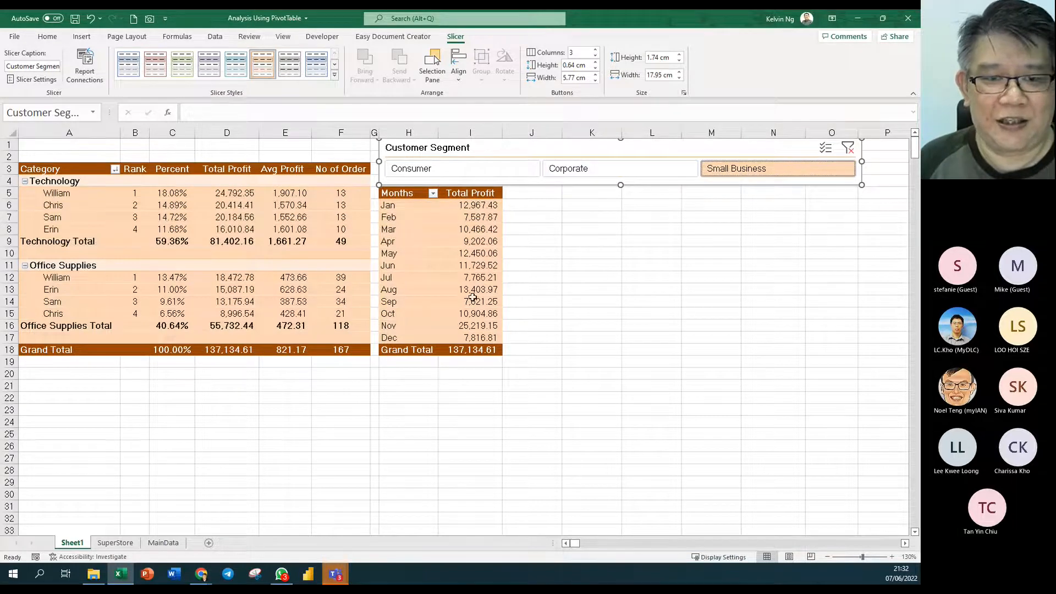
click(495, 171)
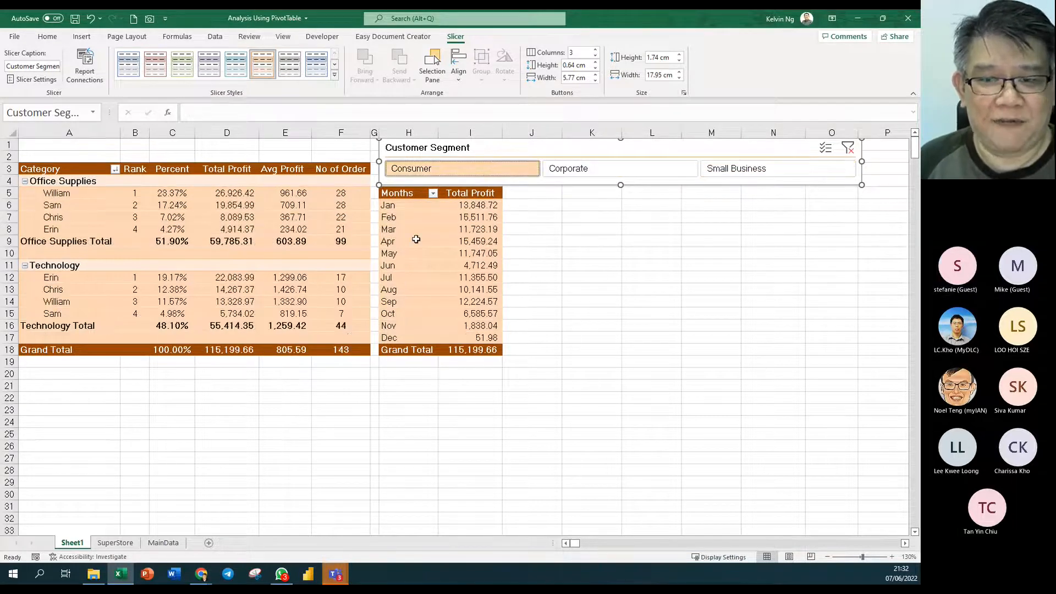
click(847, 147)
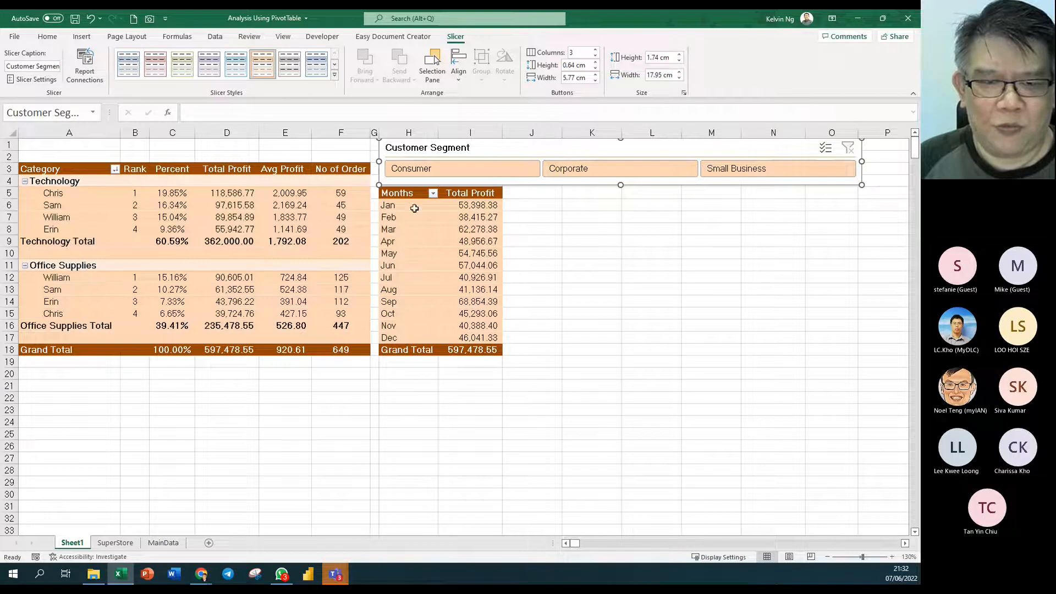
click(9, 146)
- Insert a blank row at the top and move the slicer up, making it taller
right_click(10, 145)
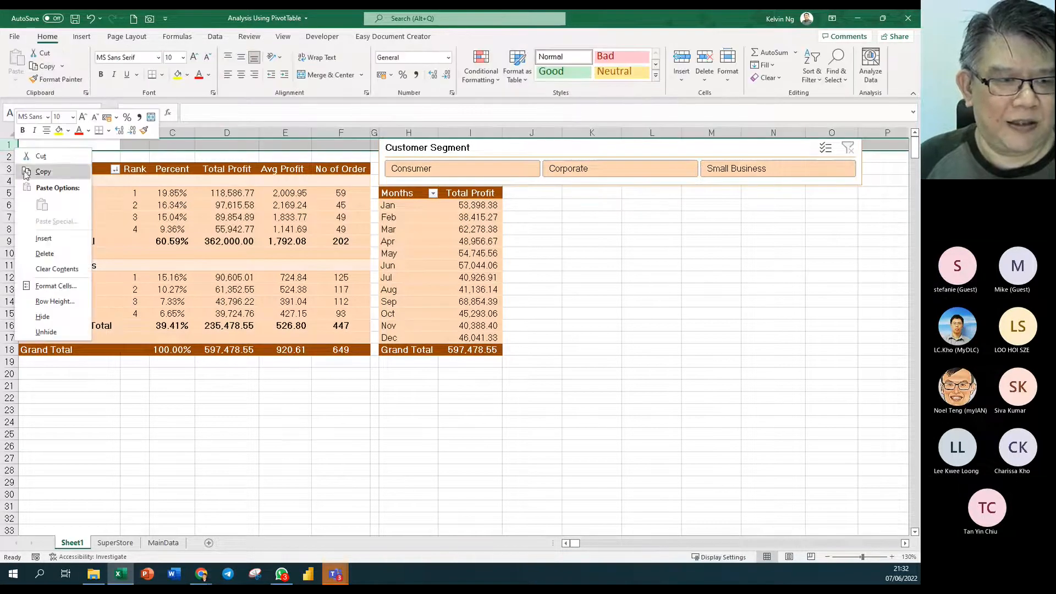
click(60, 244)
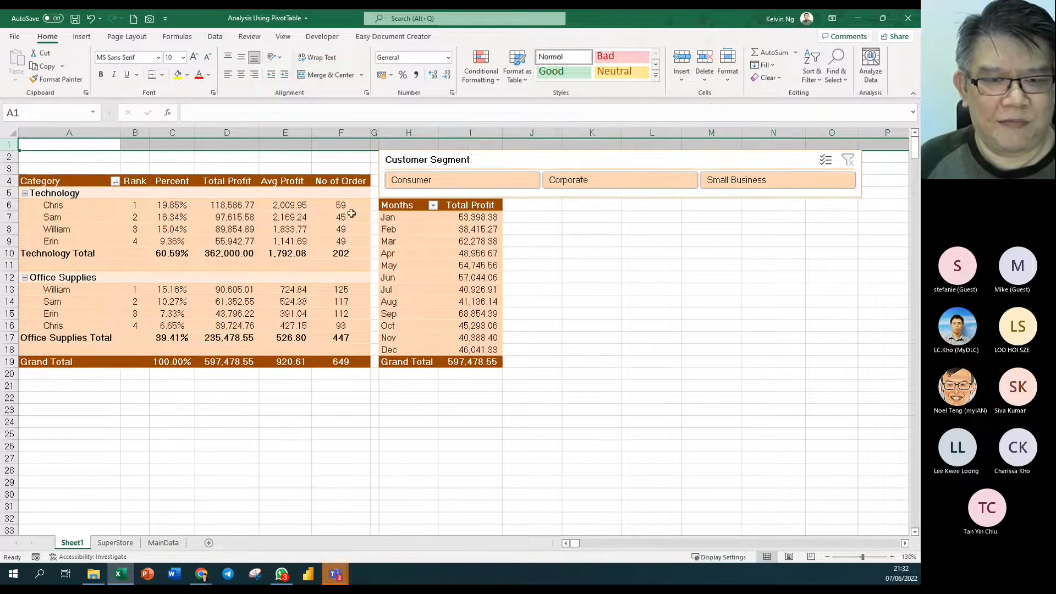
click(527, 160)
drag(527, 160, 527, 152)
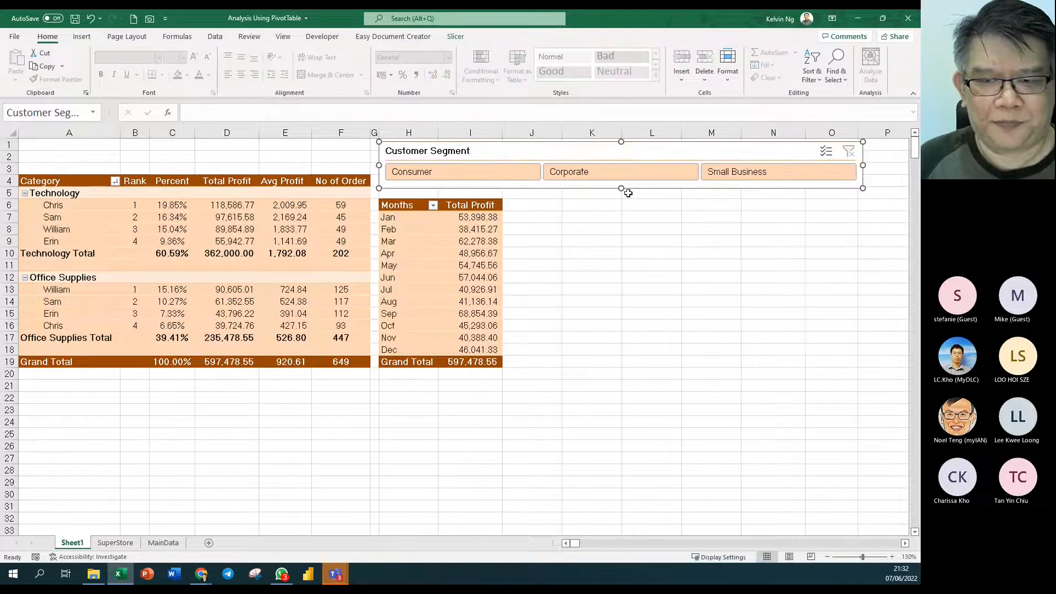
drag(623, 190, 621, 199)
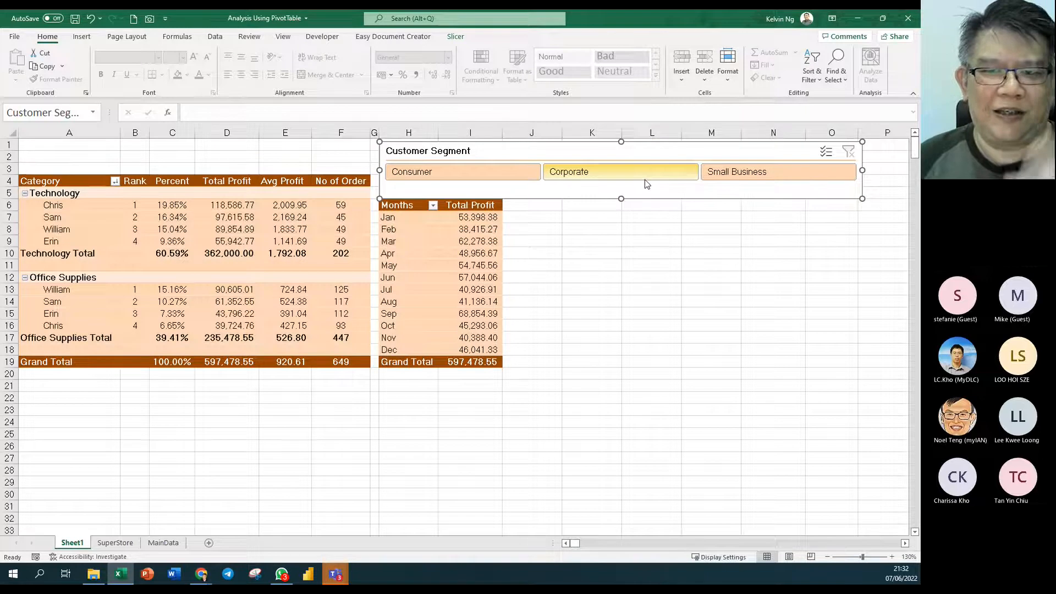
- Raise the slicer's Buttons Height to 1.1 cm
click(458, 38)
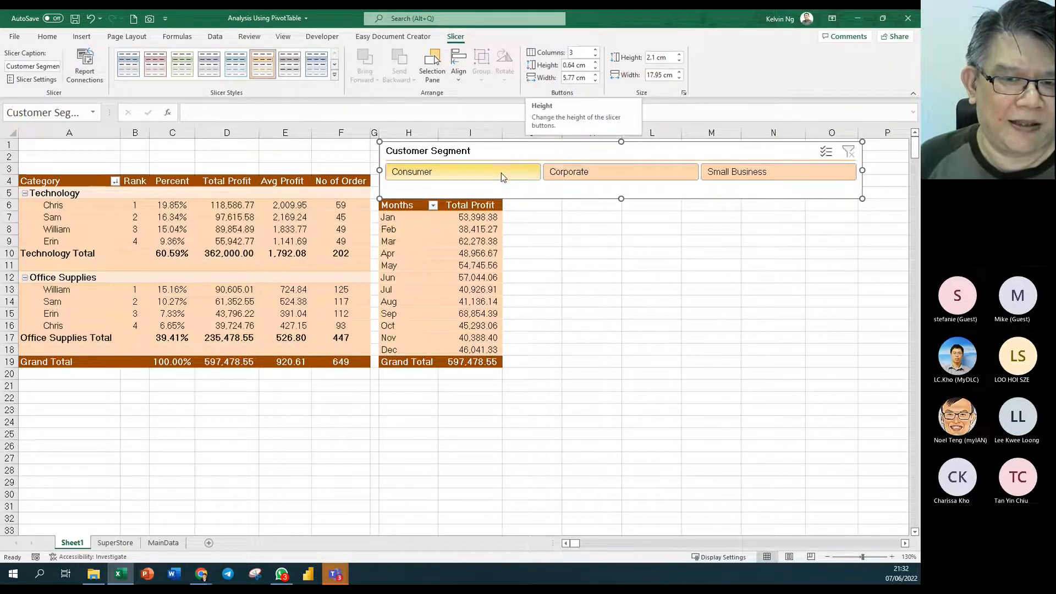
click(595, 62)
click(595, 62)
click(595, 62)
click(595, 62)
click(595, 62)
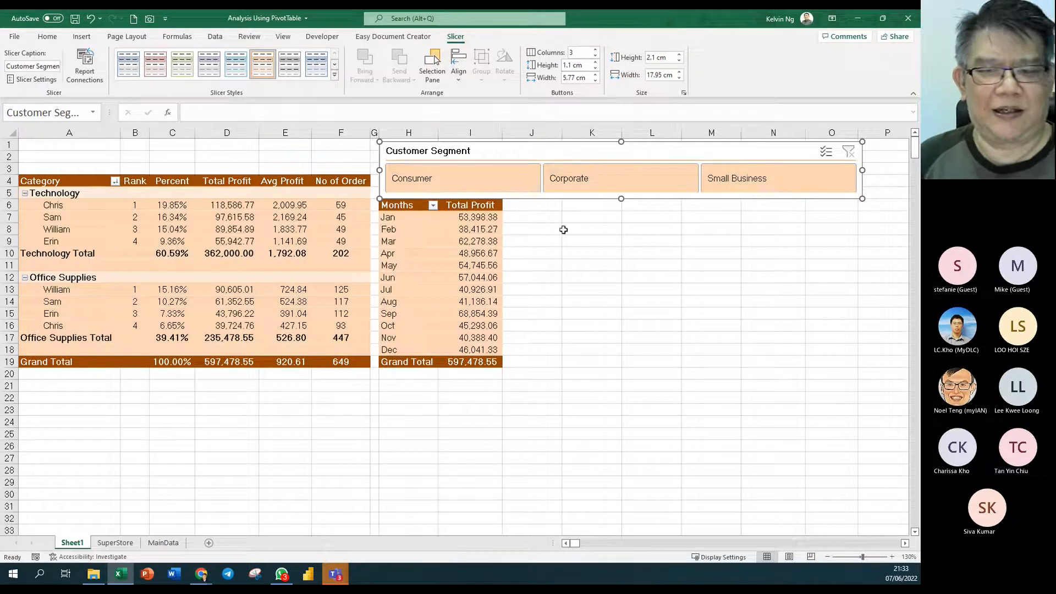
click(670, 266)
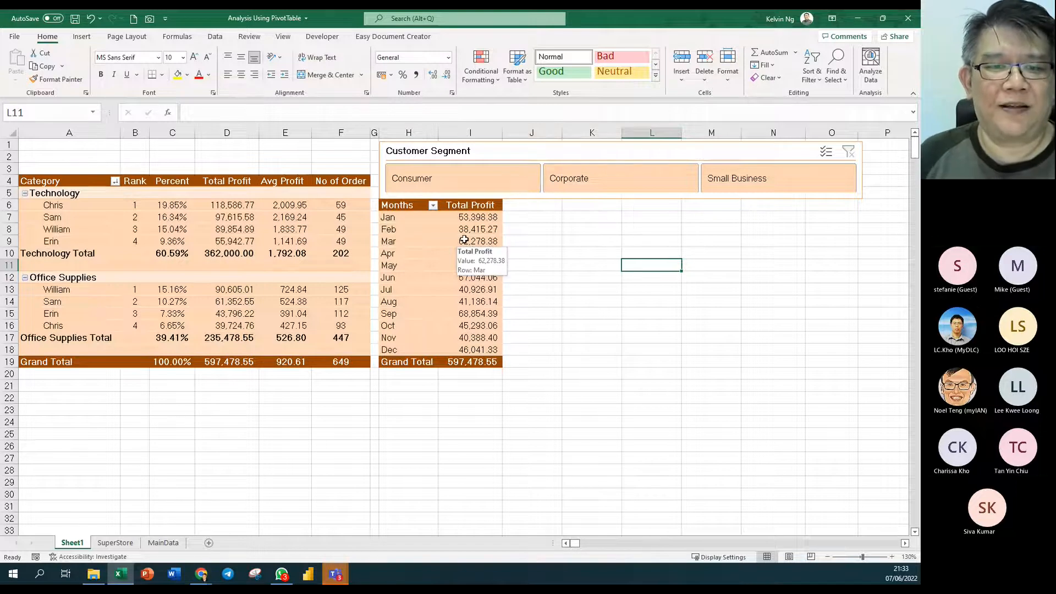
- Create a clustered column PivotChart from the Months pivot and size it beside the table
click(465, 240)
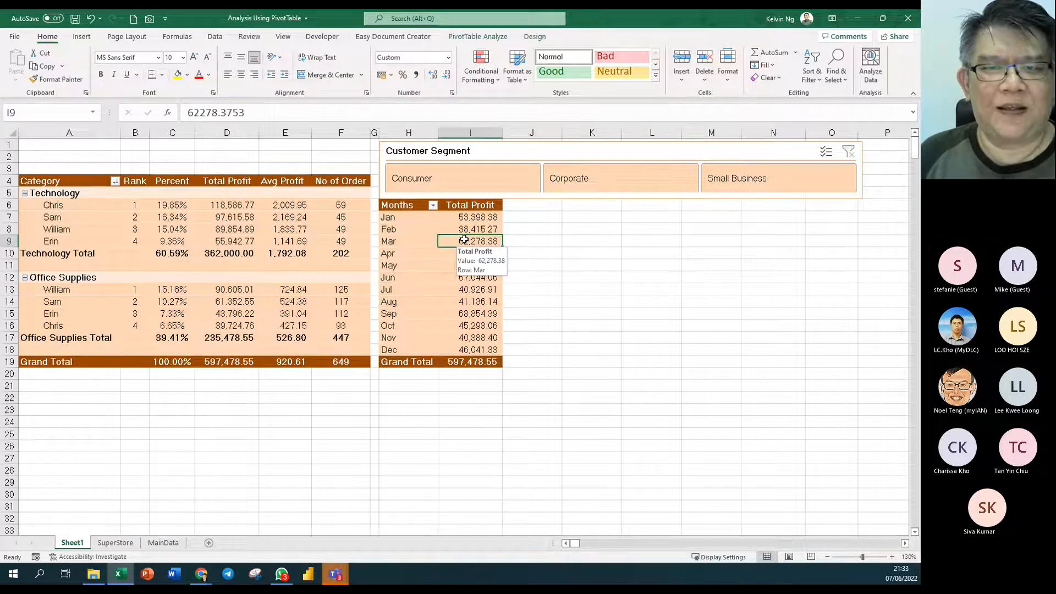
click(495, 37)
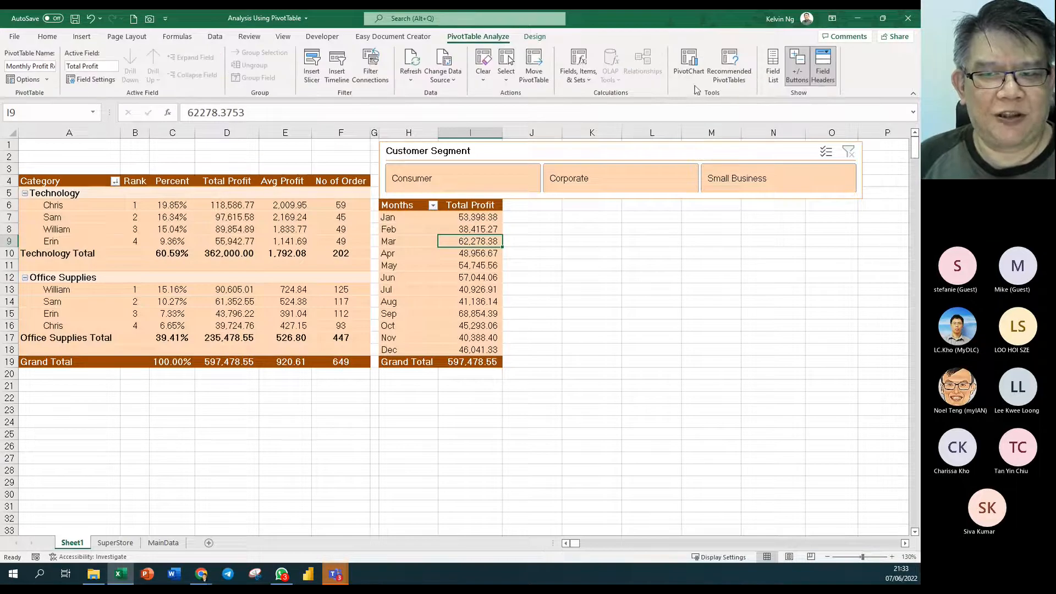
click(695, 59)
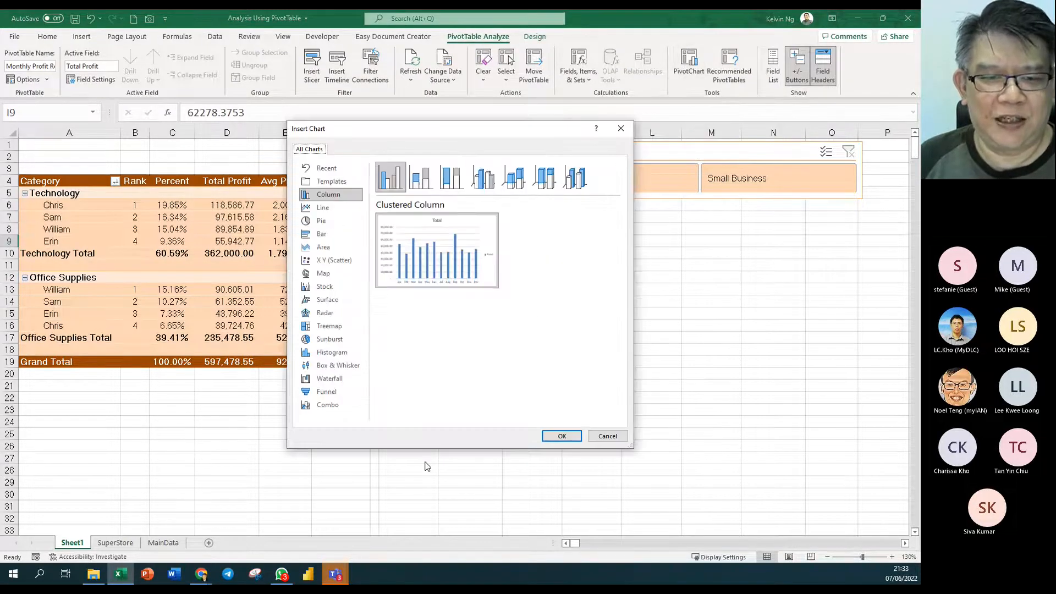
click(561, 436)
drag(364, 244, 576, 209)
drag(846, 404, 864, 367)
click(804, 447)
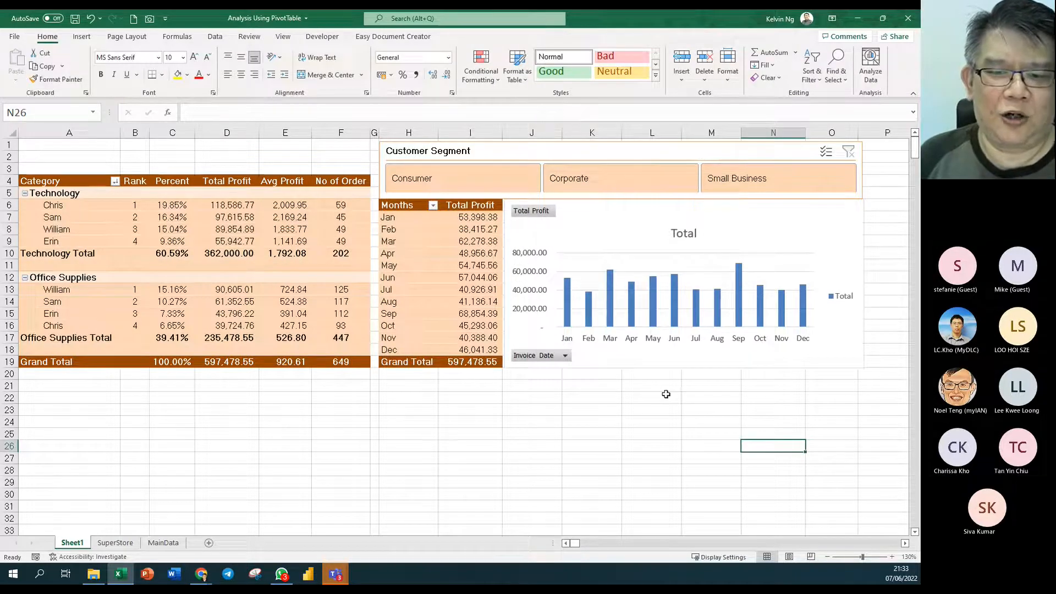
- Try different segment filters, ending on Corporate (345,144.28)
click(633, 418)
click(645, 189)
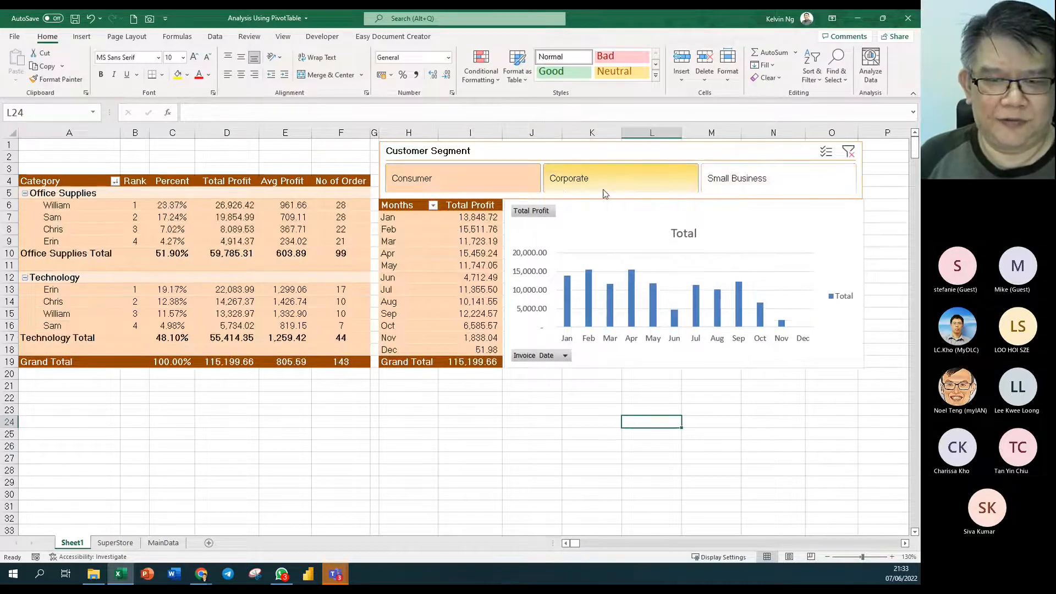
ctrl+click(734, 195)
click(768, 179)
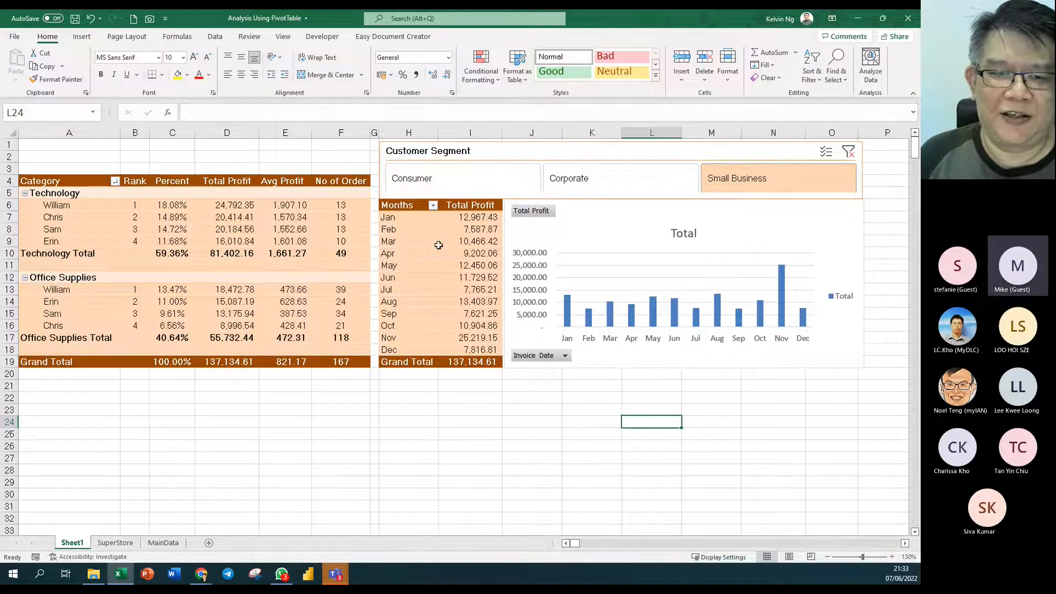
click(599, 190)
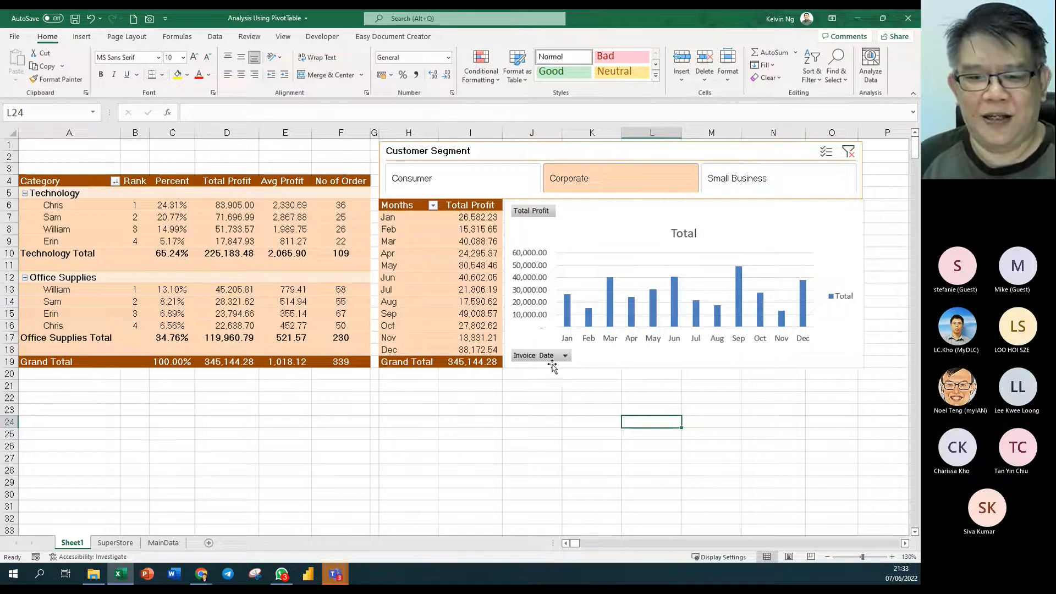
click(577, 208)
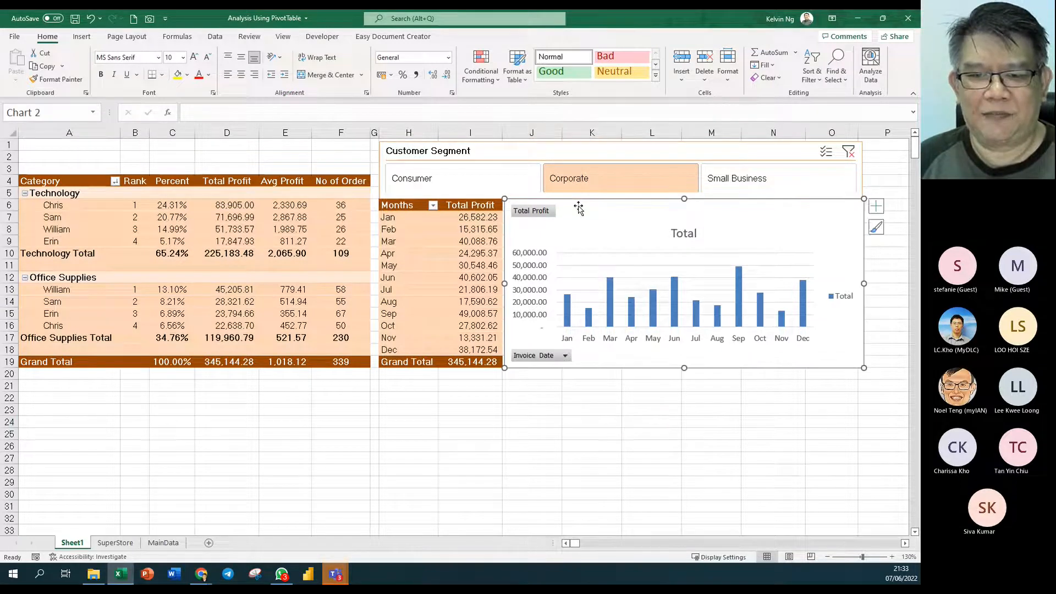
- Hide all field buttons on the monthly profit chart
click(478, 37)
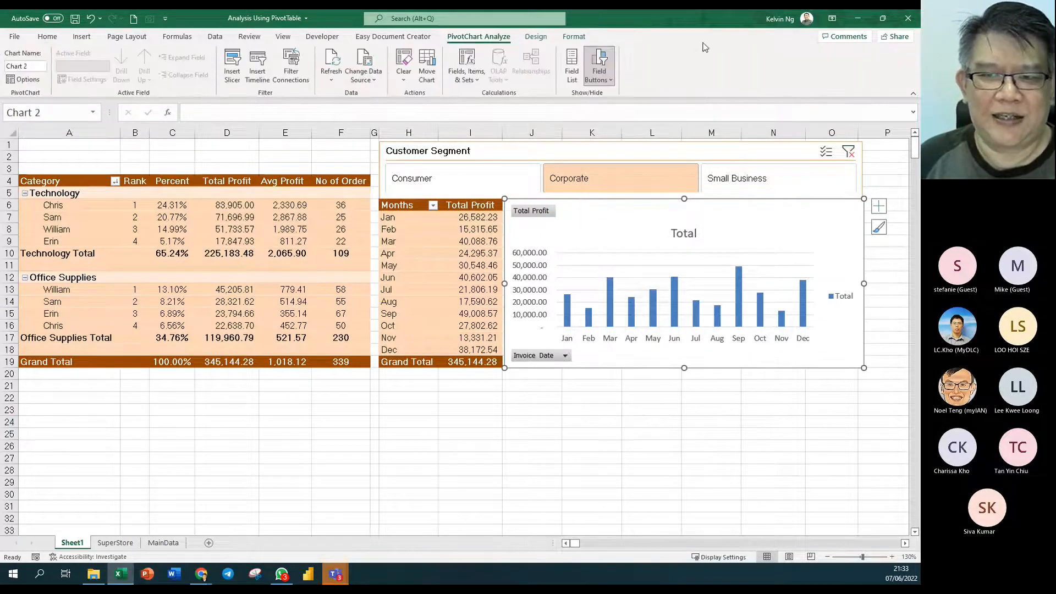
click(599, 77)
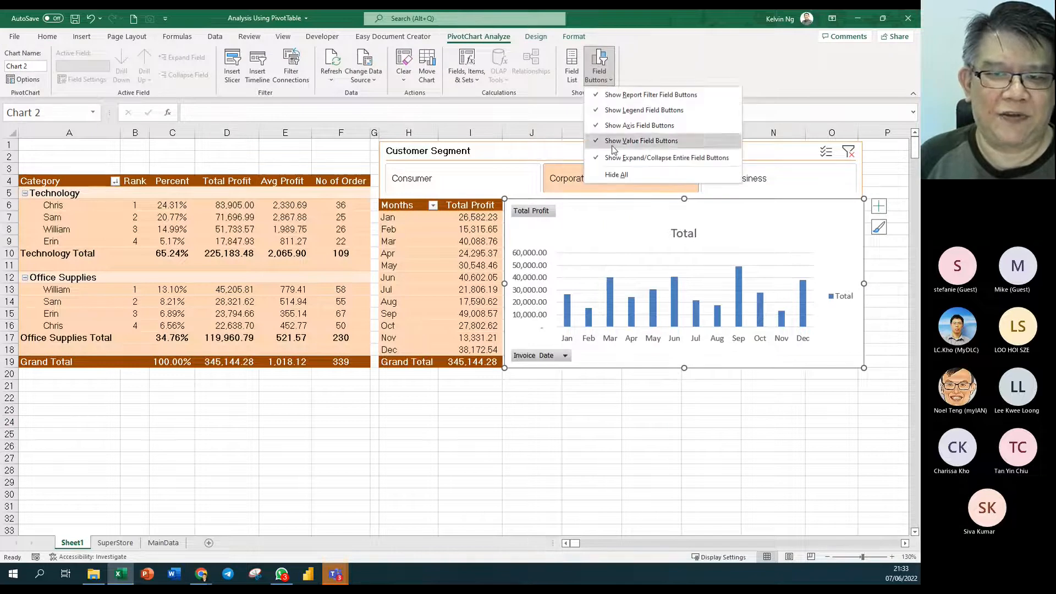
click(619, 179)
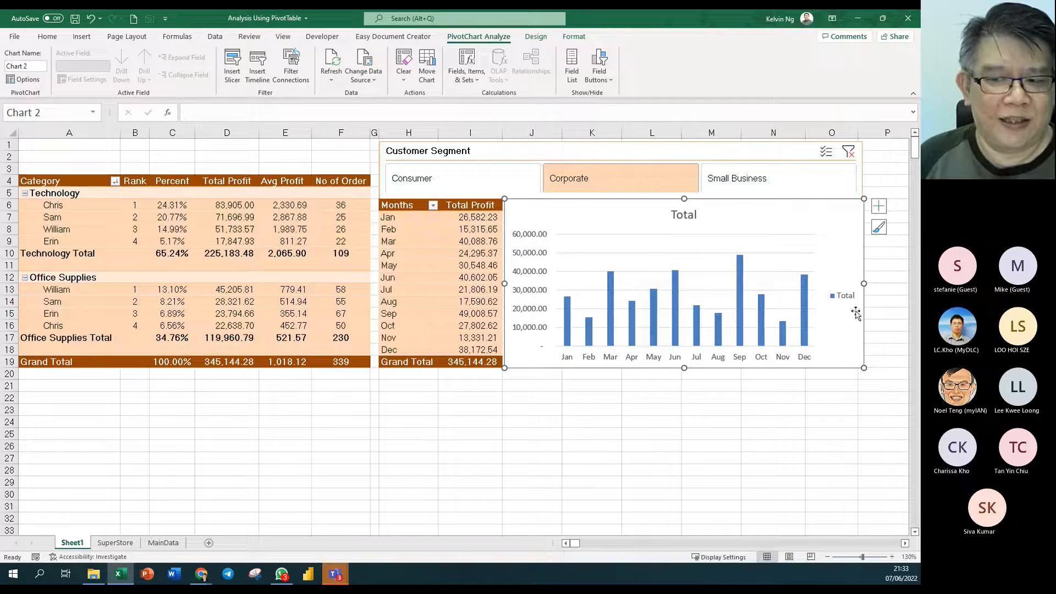
click(905, 543)
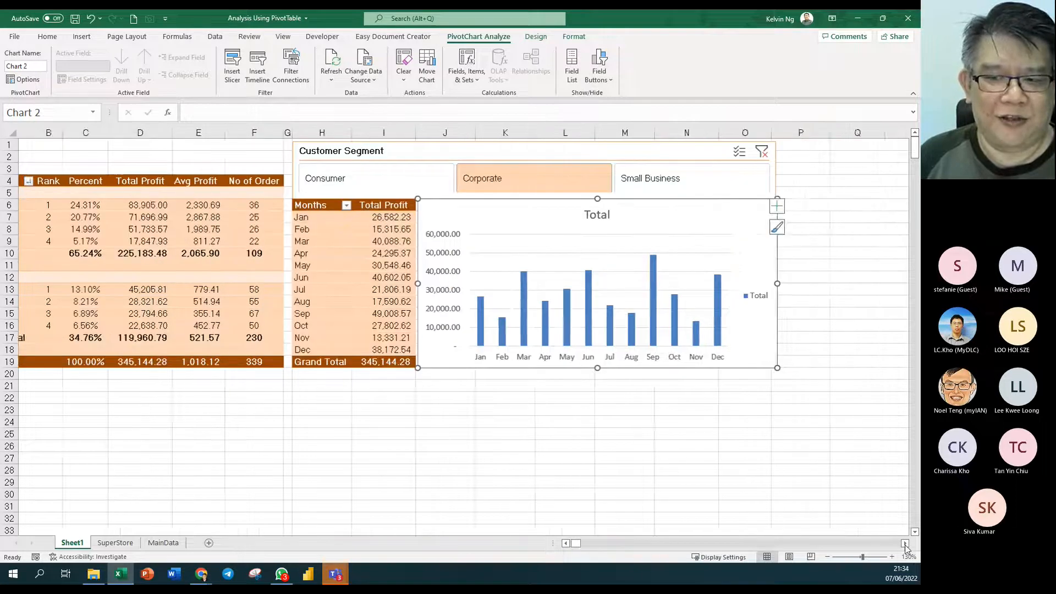
click(905, 543)
click(905, 543)
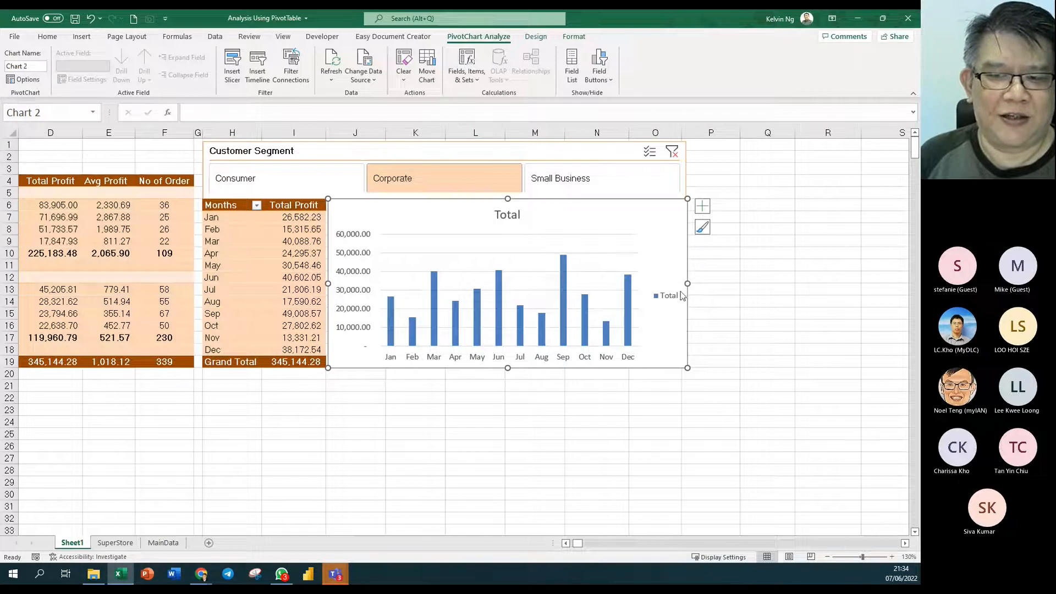
- Remove the legend and gridlines from the chart
click(706, 208)
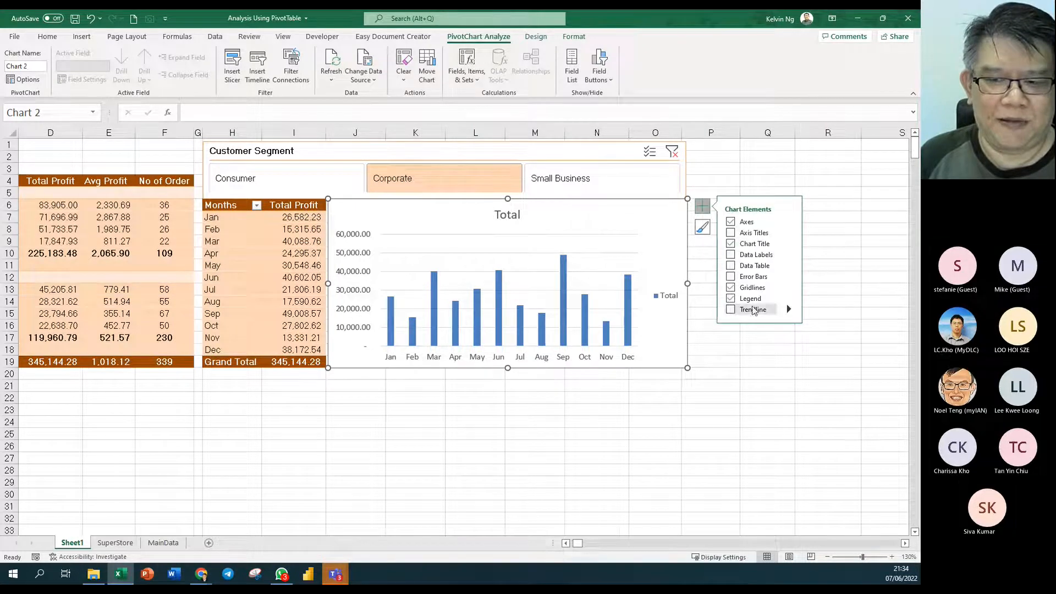
click(731, 297)
click(731, 288)
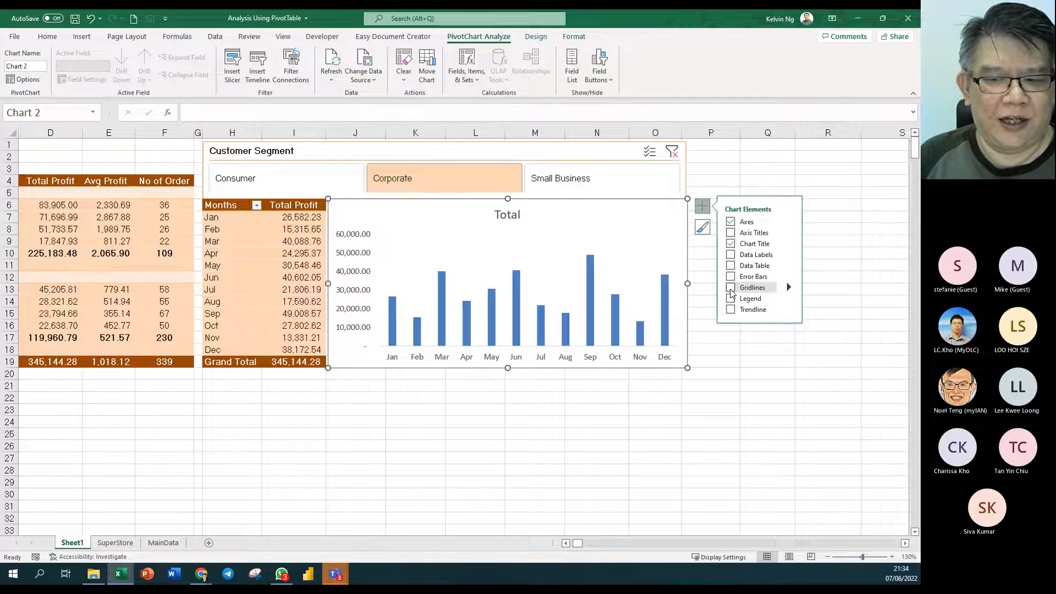
click(788, 221)
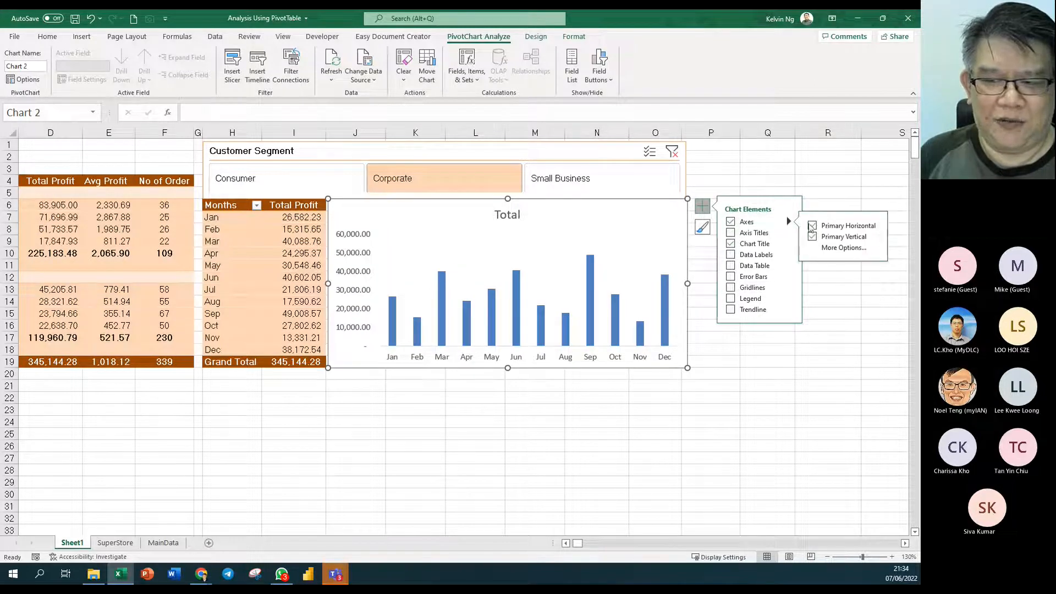
- Replace the chart title 'Total' with 'Monthly Net Profit Report'
click(813, 237)
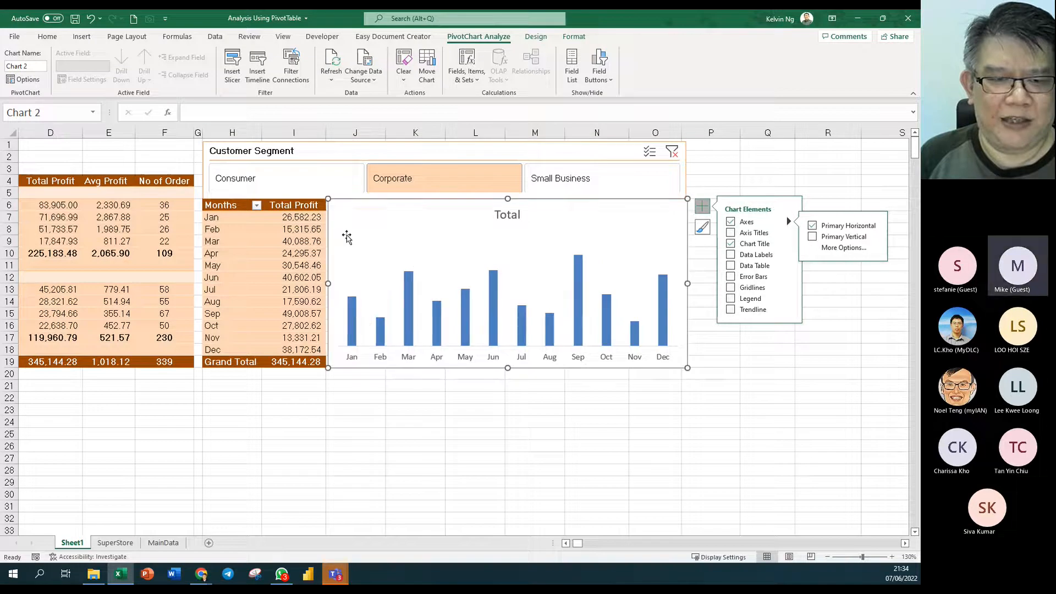
click(511, 215)
double_click(515, 216)
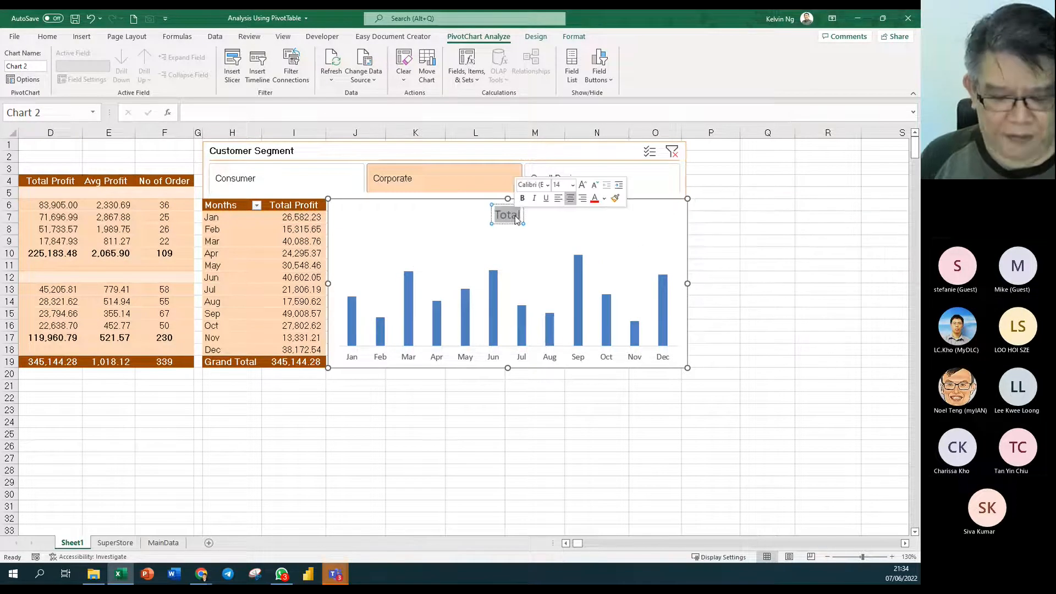
text(Monthly)
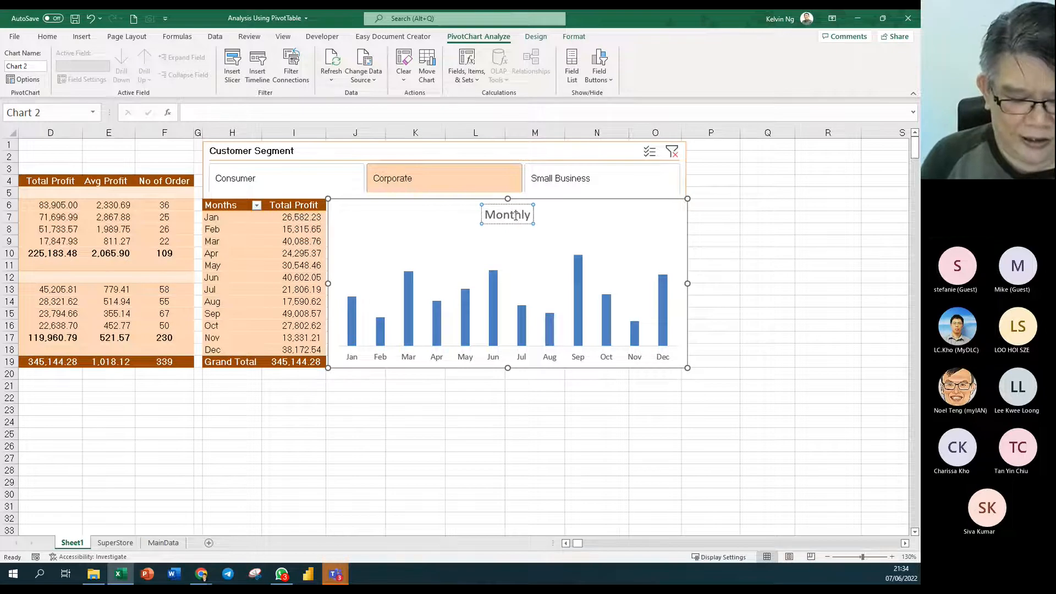
text( Net Profit)
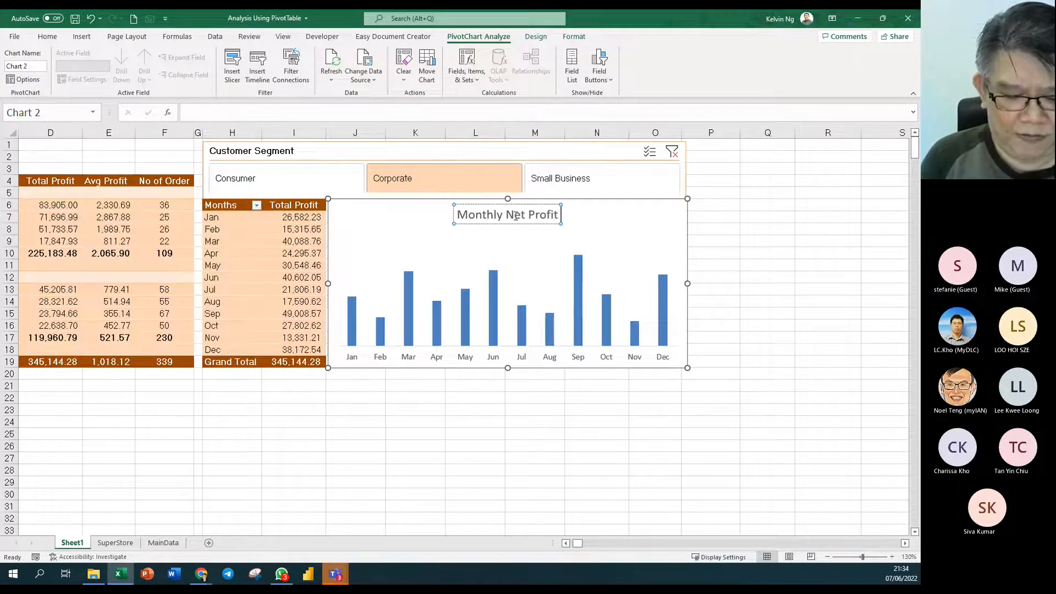
text( Report)
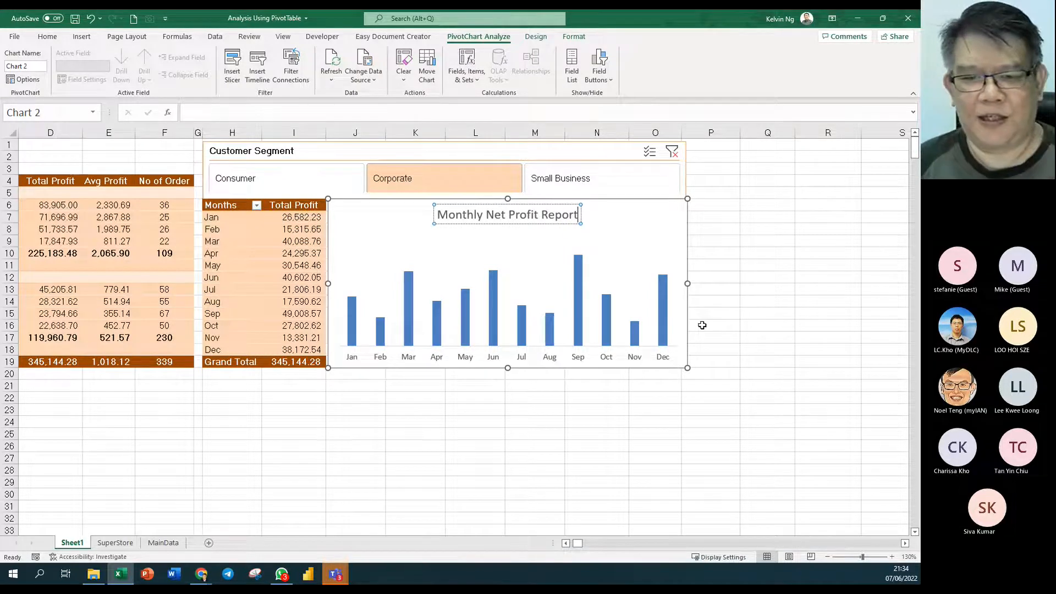
click(767, 350)
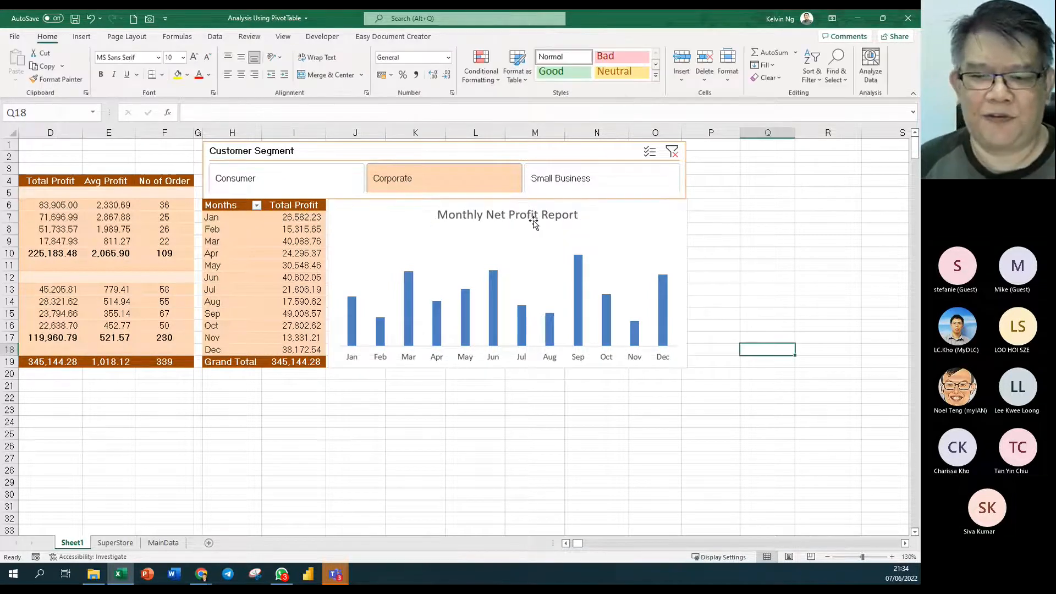
- Reduce the profit series gap width from 199% to 54% in Format Data Series
right_click(492, 284)
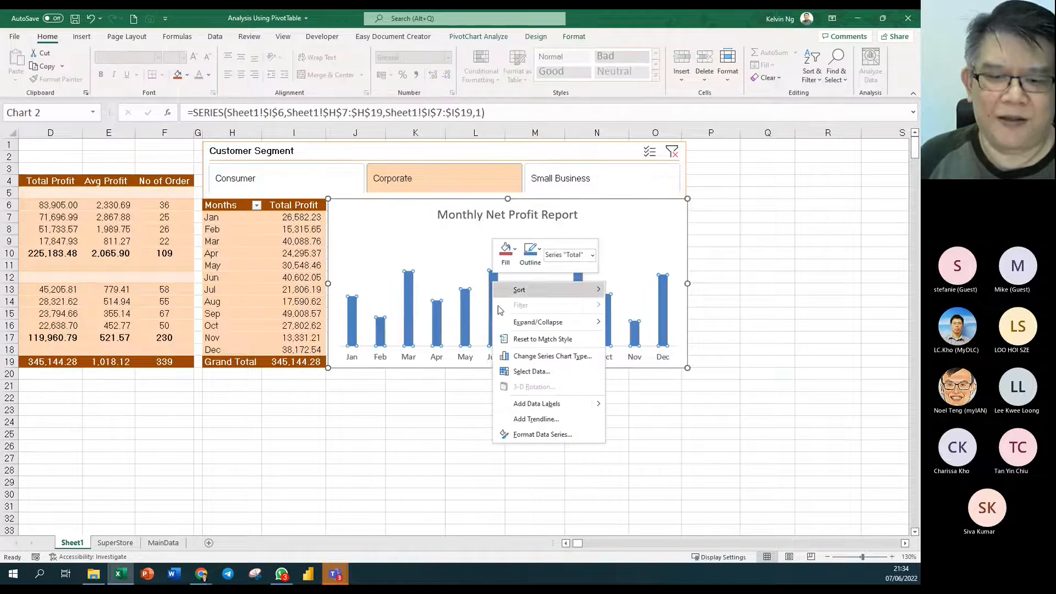
click(541, 434)
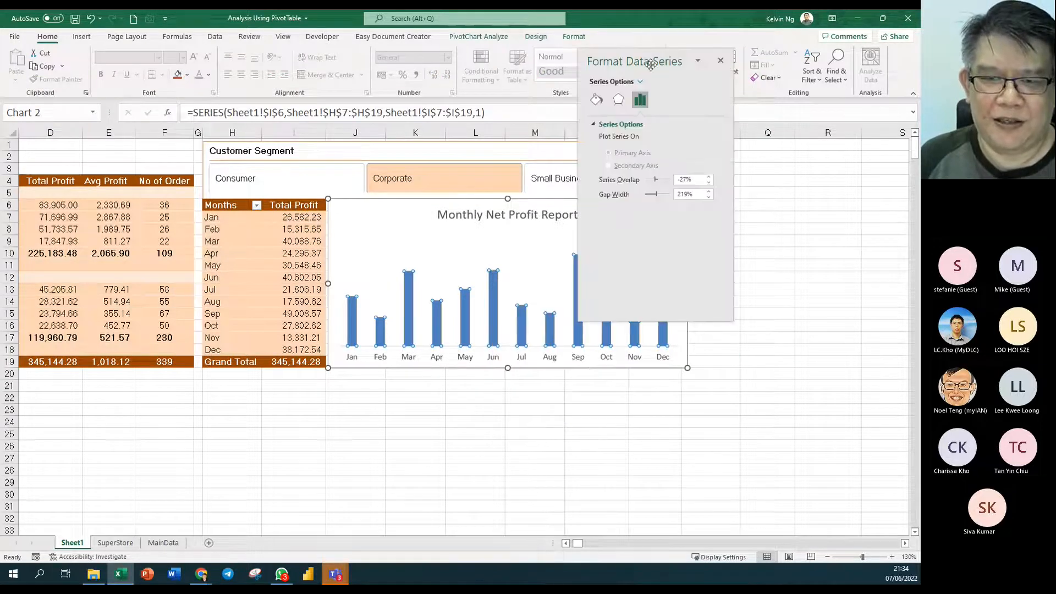
drag(645, 63, 774, 70)
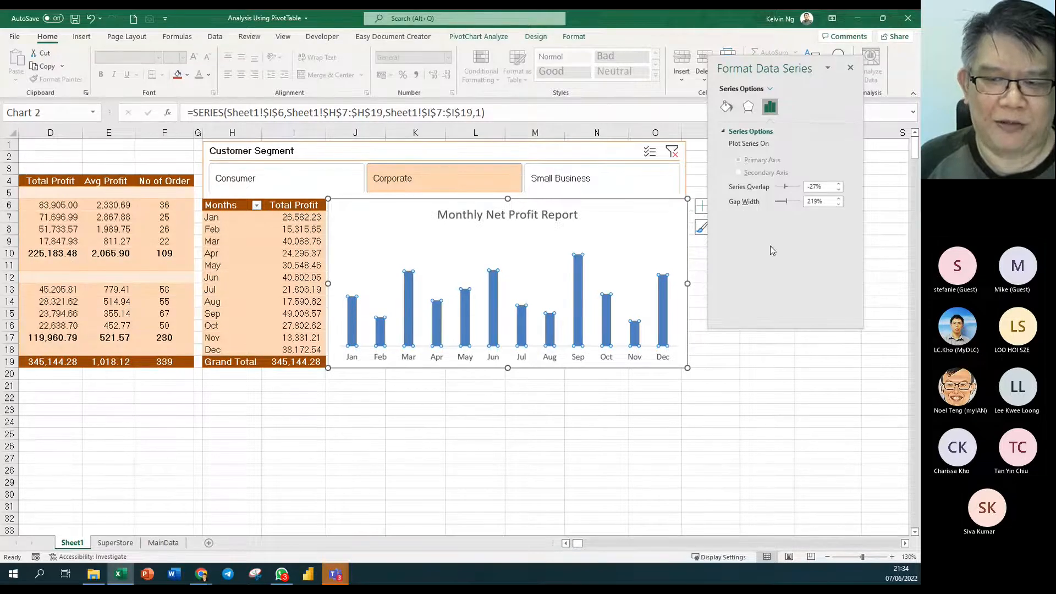
drag(778, 205, 779, 206)
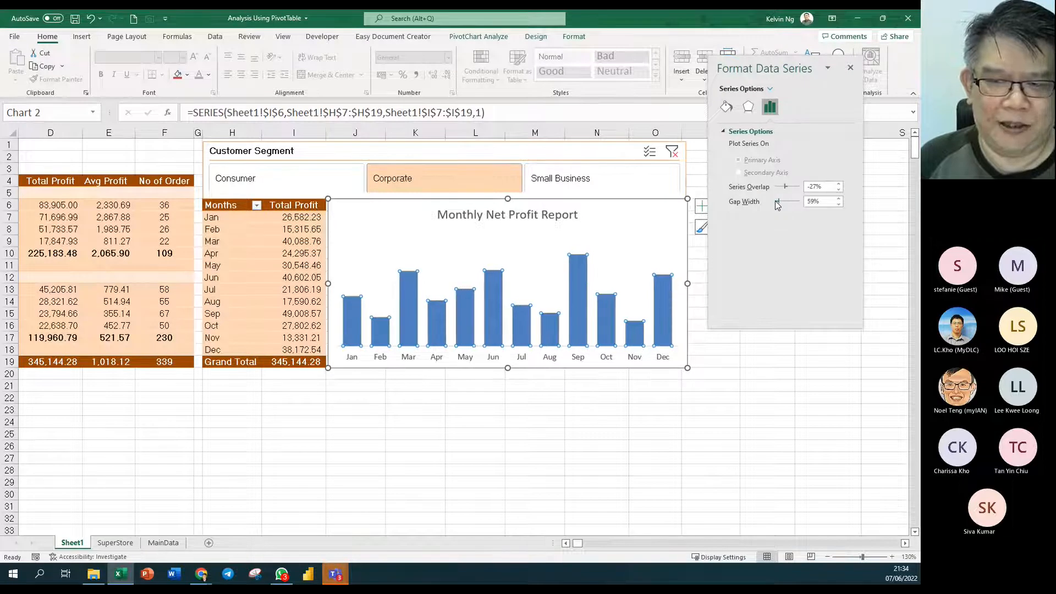
click(838, 204)
click(839, 204)
click(838, 204)
click(839, 204)
click(838, 204)
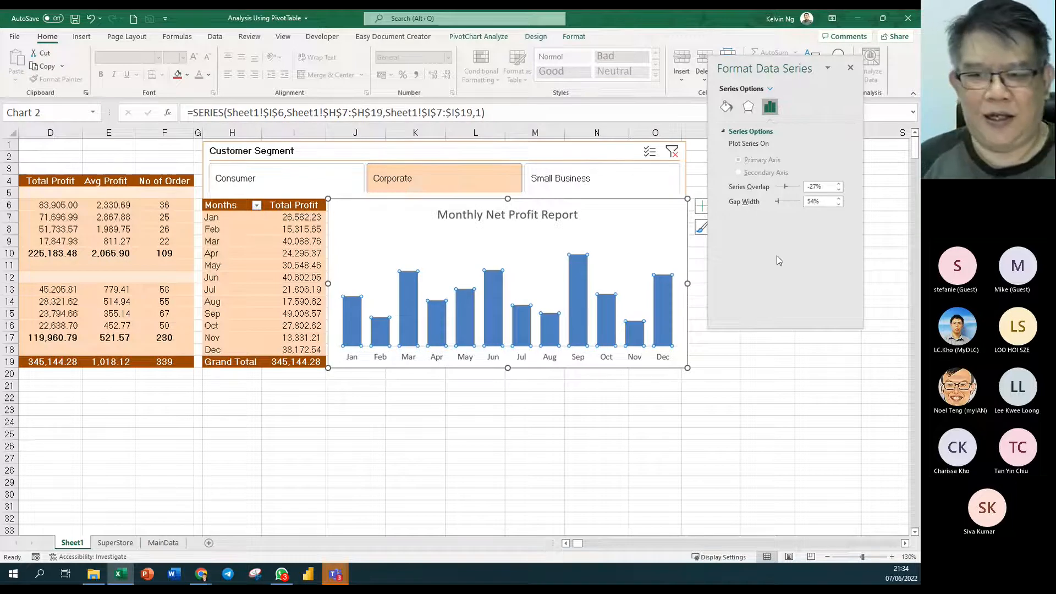
drag(774, 70, 816, 198)
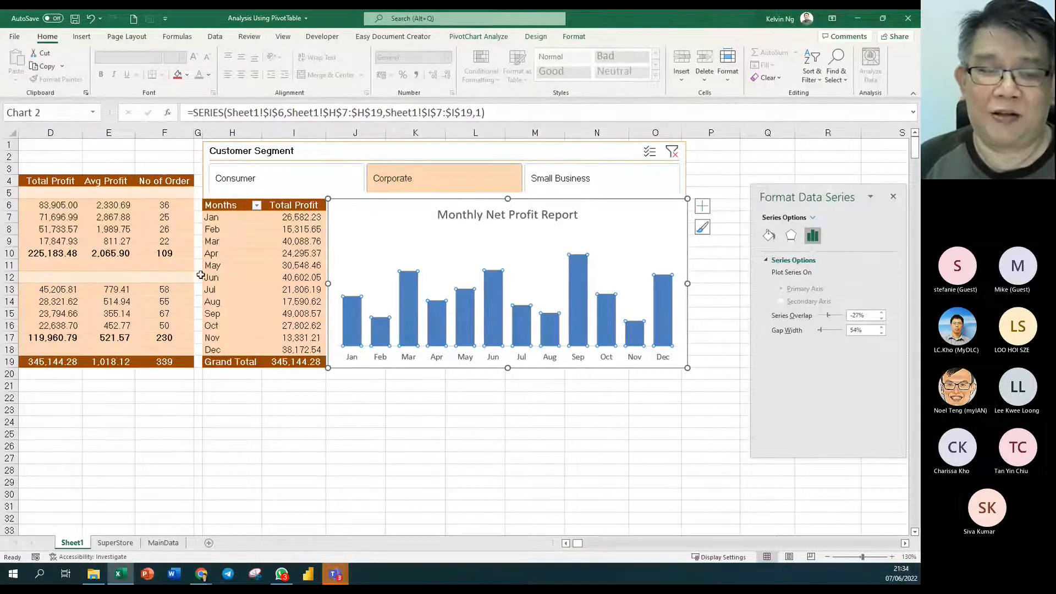
- Apply the red colour set from Chart Styles to the monthly profit columns
click(706, 232)
click(767, 229)
click(745, 312)
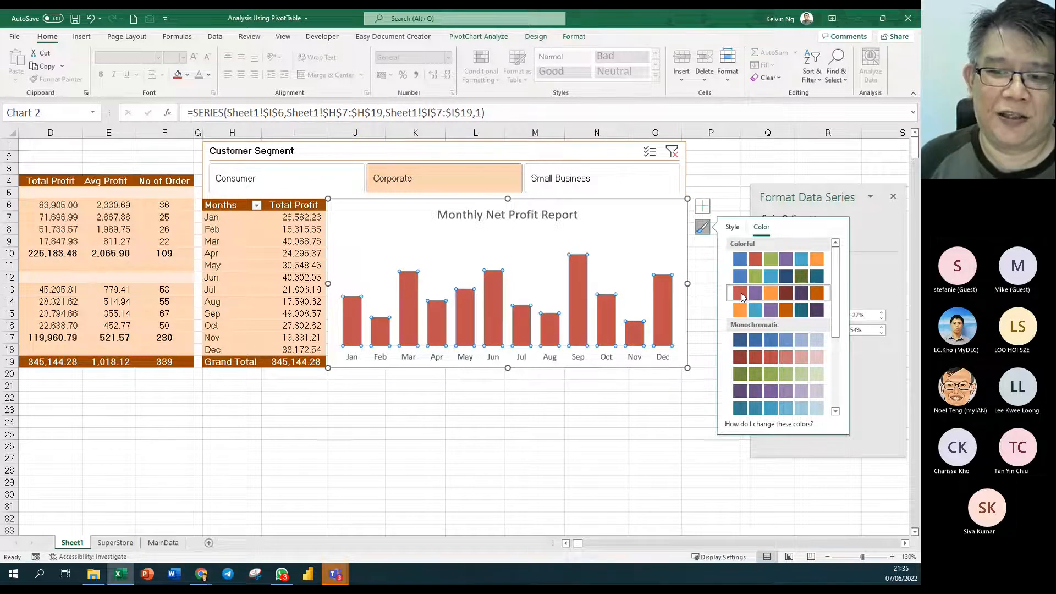
click(741, 296)
click(572, 408)
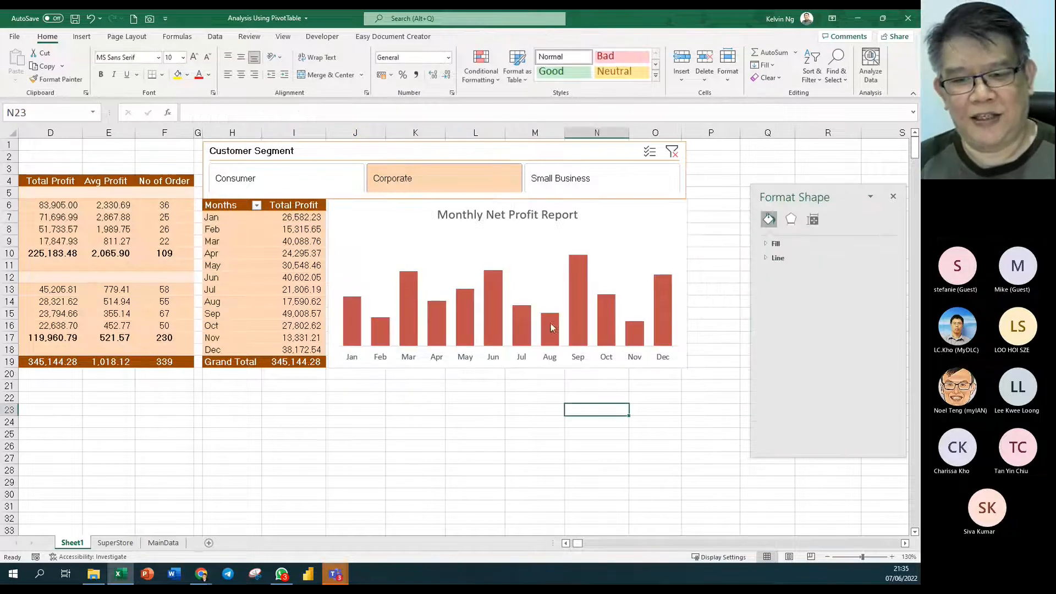
drag(825, 196, 787, 101)
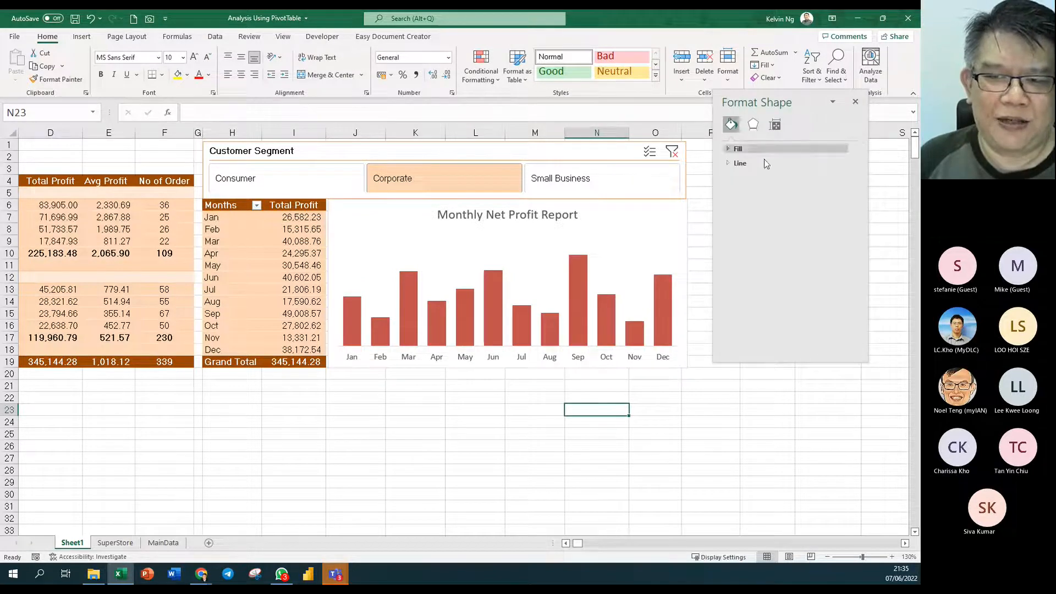
click(633, 217)
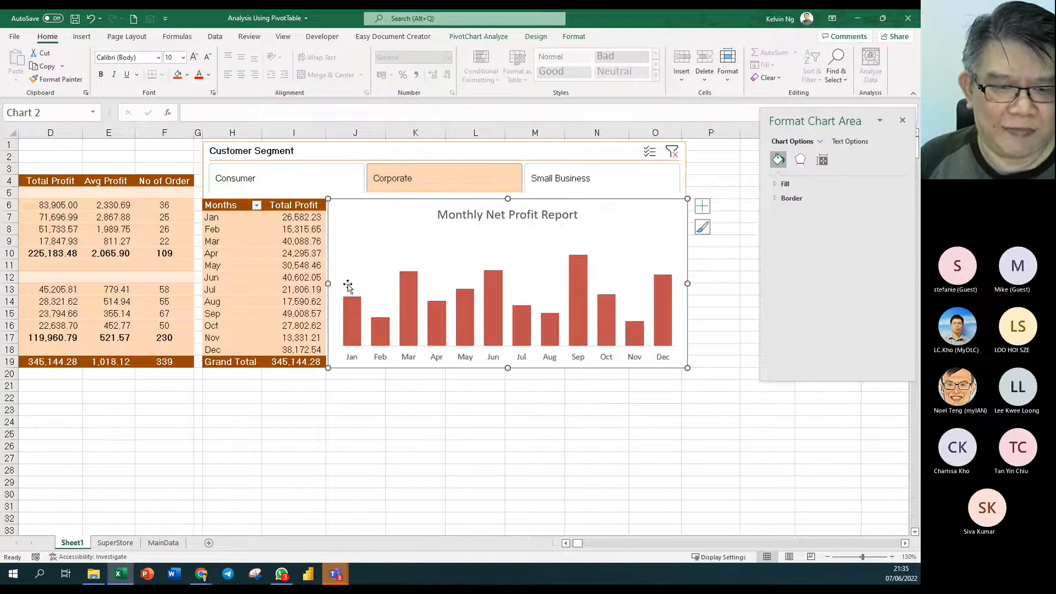
- Add Outside End data labels to the columns and turn on the primary vertical axis
click(703, 208)
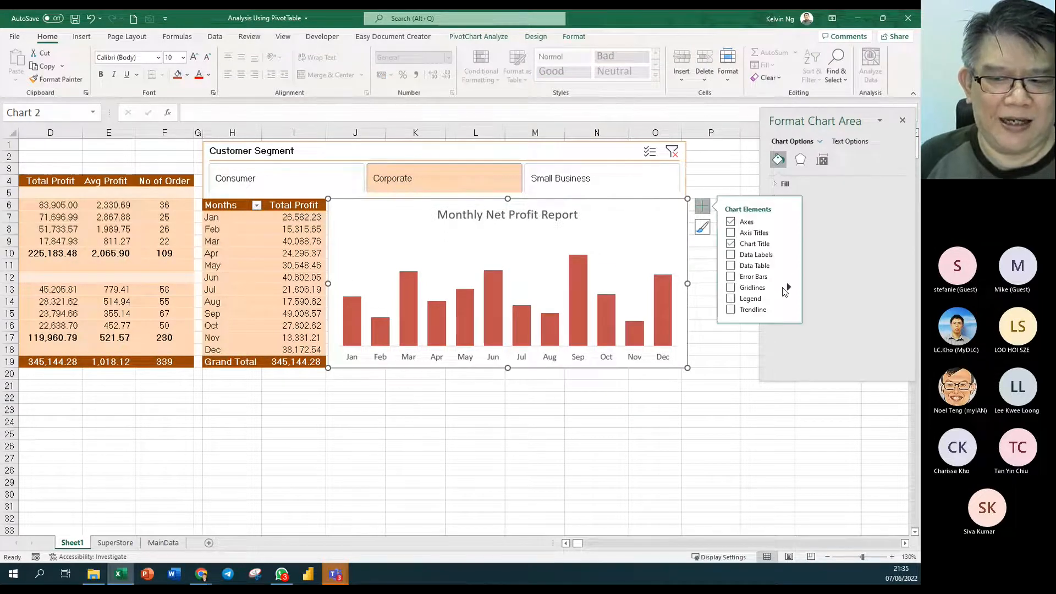
click(789, 256)
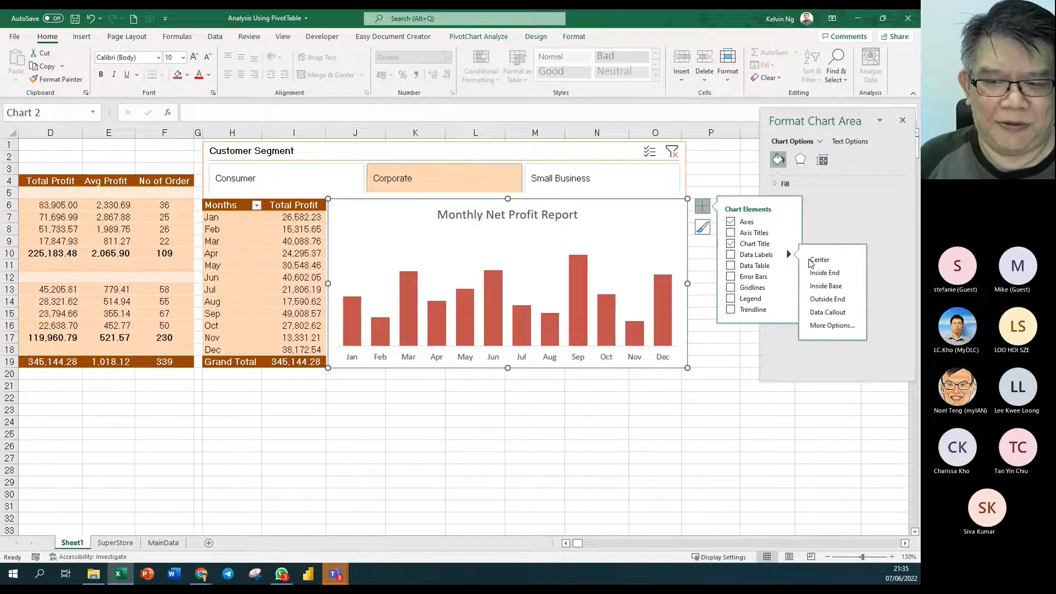
click(836, 300)
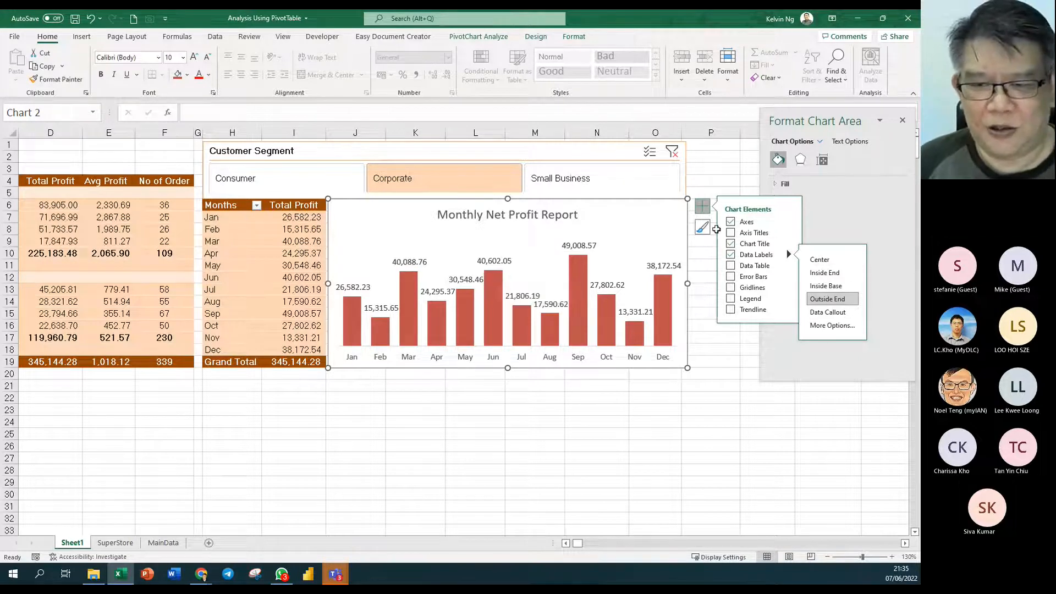
click(789, 221)
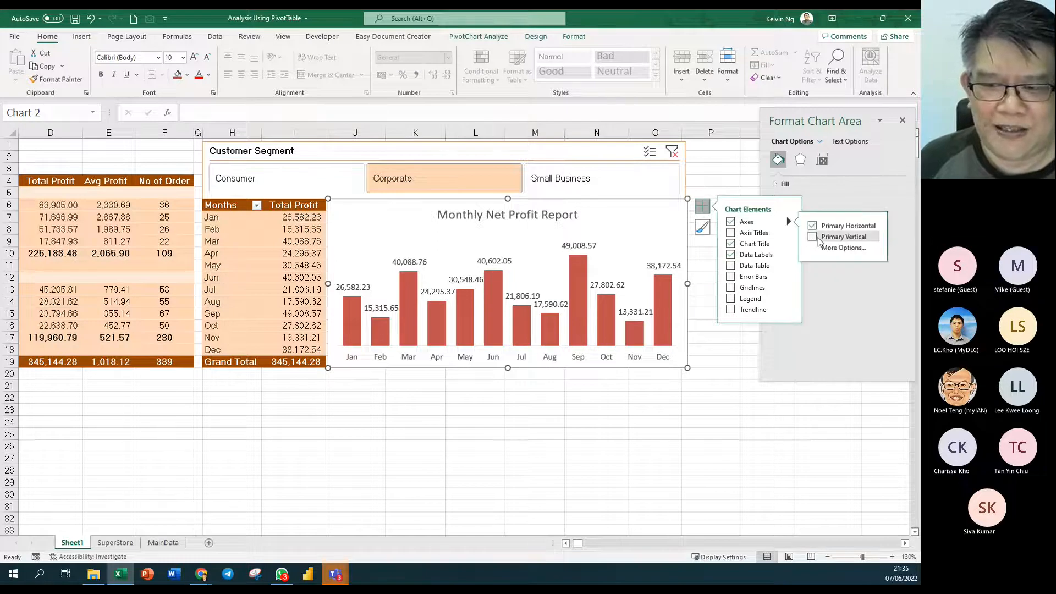
click(813, 237)
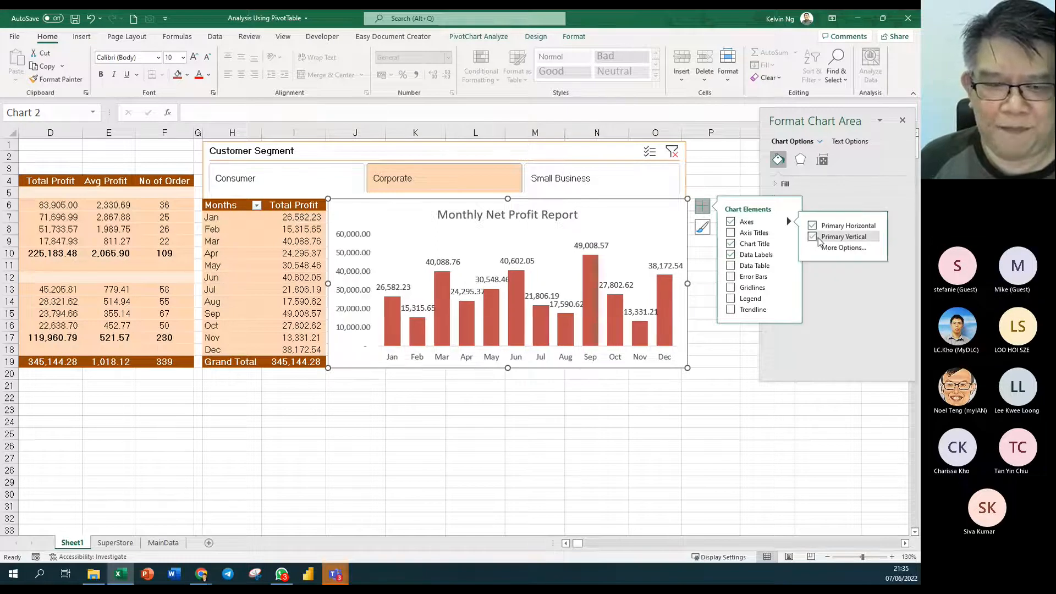
- Set the vertical axis display units to Thousands in the Format Axis pane
click(350, 258)
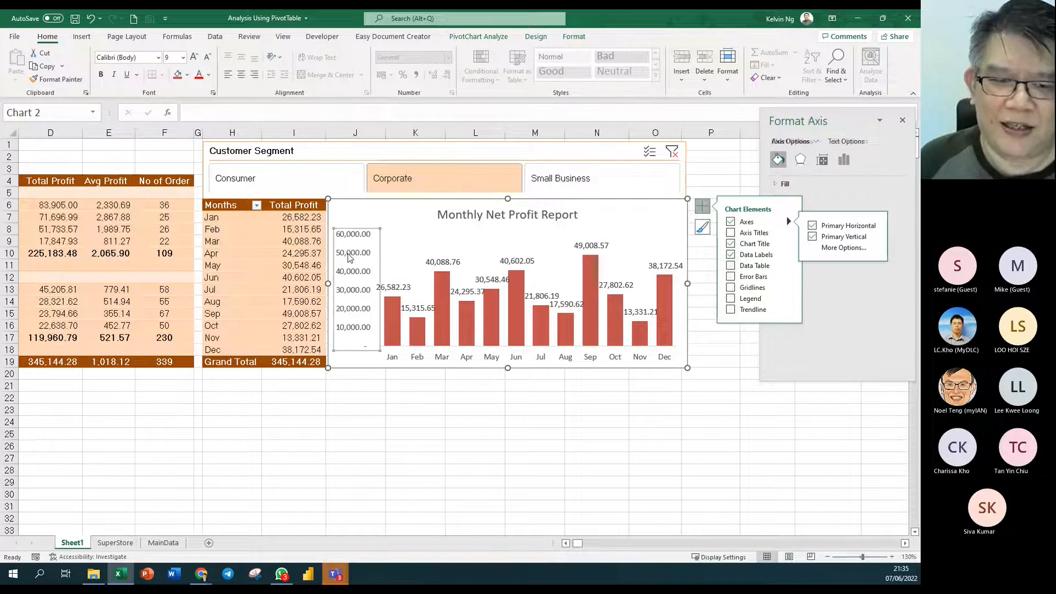
right_click(350, 257)
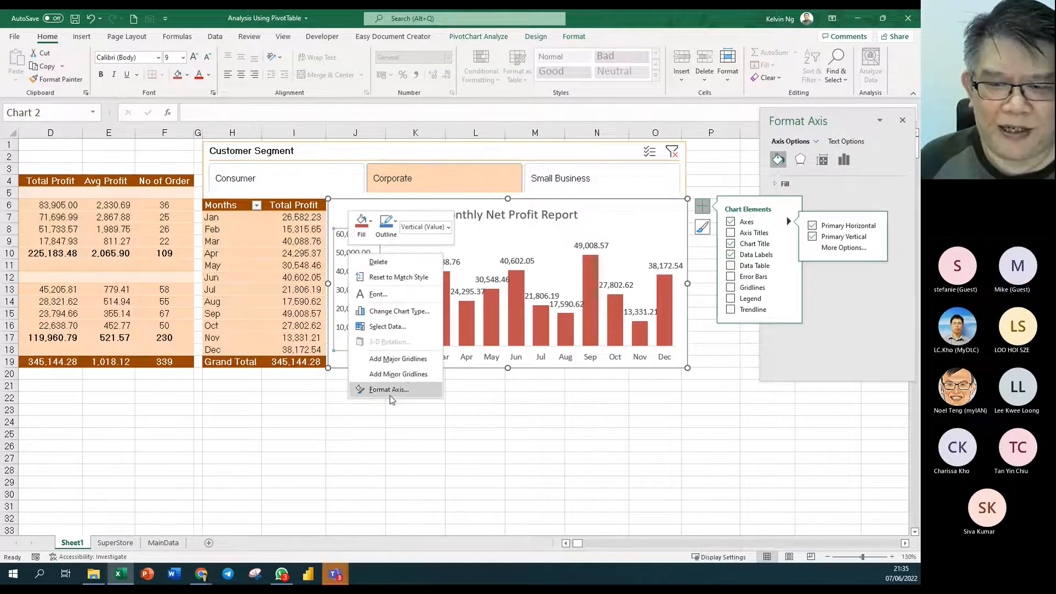
click(379, 389)
drag(829, 113, 536, 135)
drag(603, 281, 603, 317)
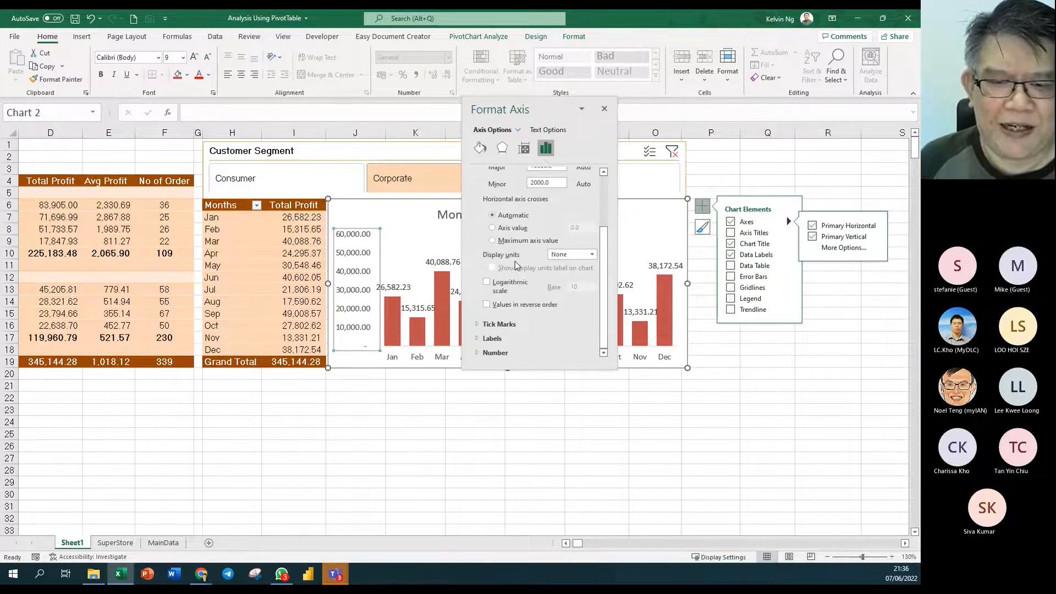
click(572, 255)
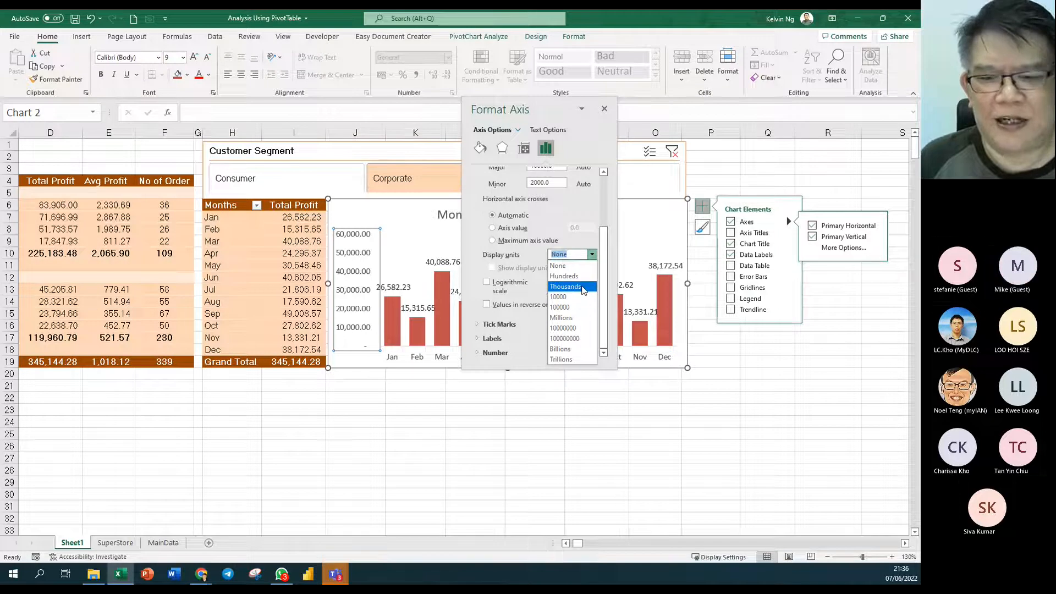
click(583, 291)
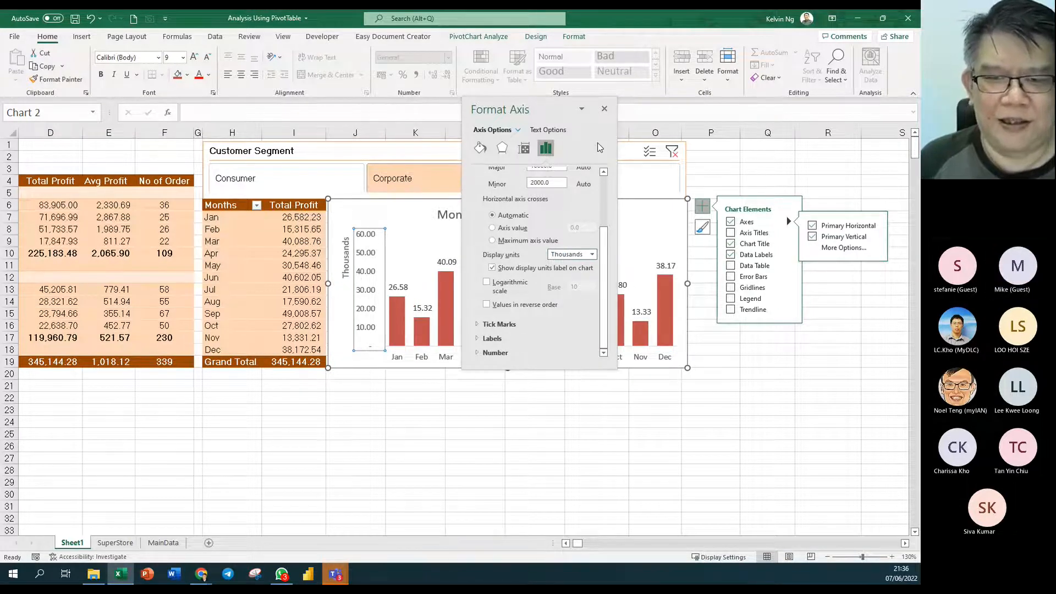
drag(542, 110, 270, 106)
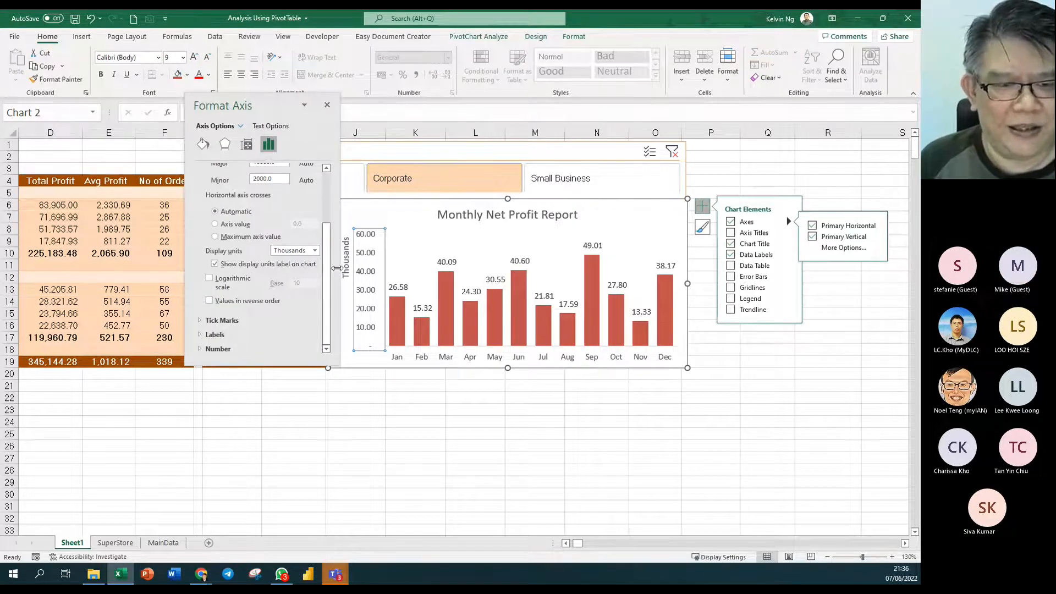
- Format the axis values as Number with 1 decimal place
scroll(328, 275, up, 3)
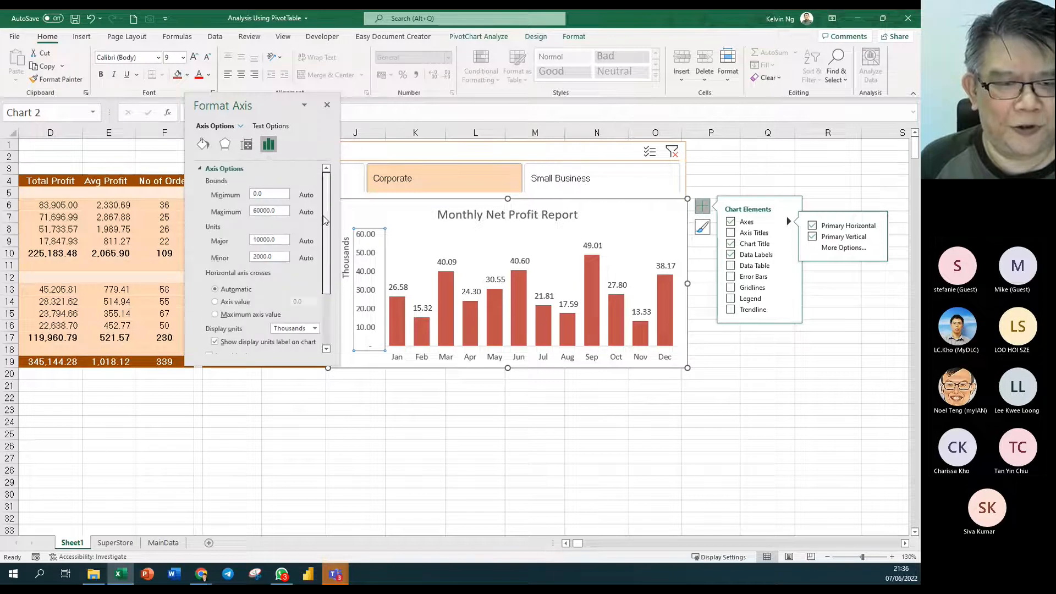
click(201, 168)
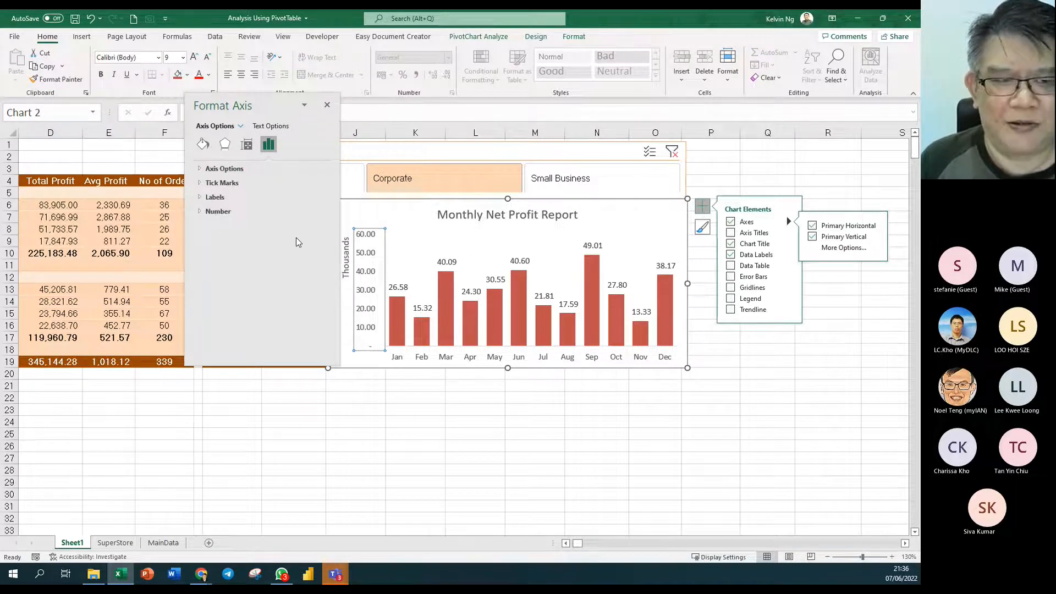
click(217, 211)
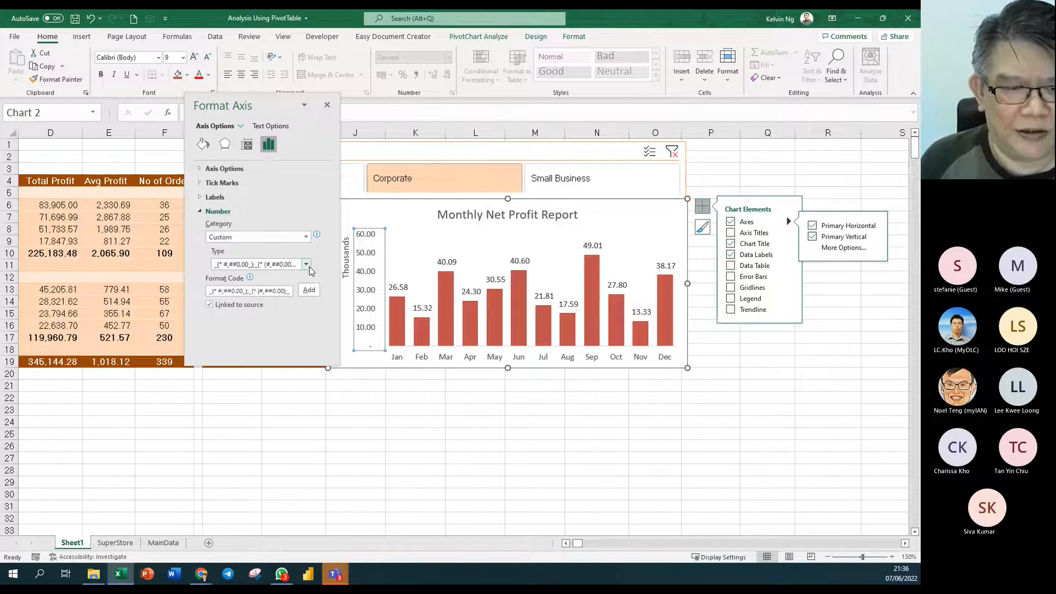
click(305, 237)
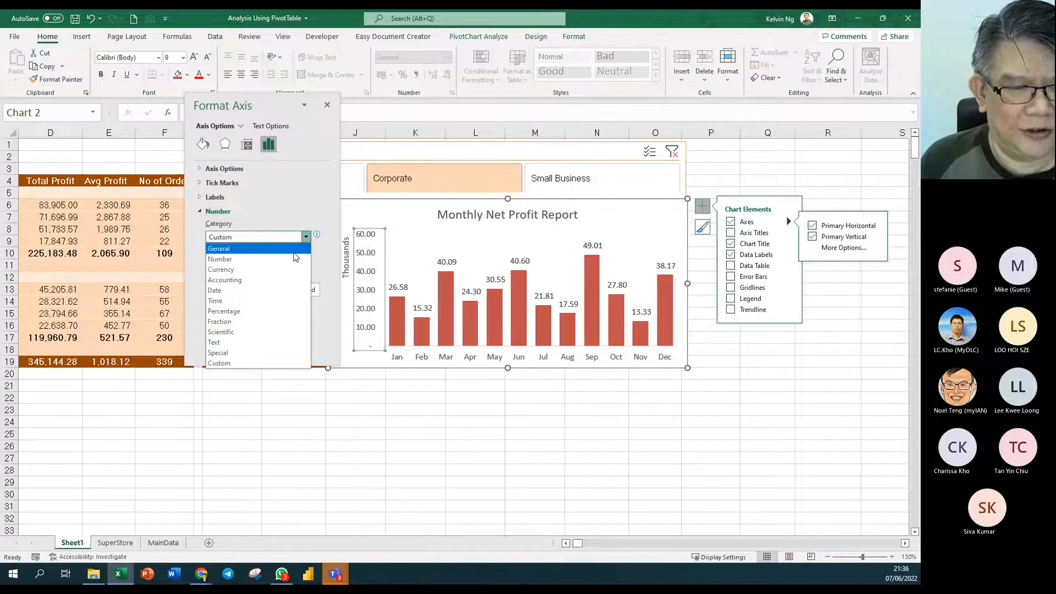
click(296, 258)
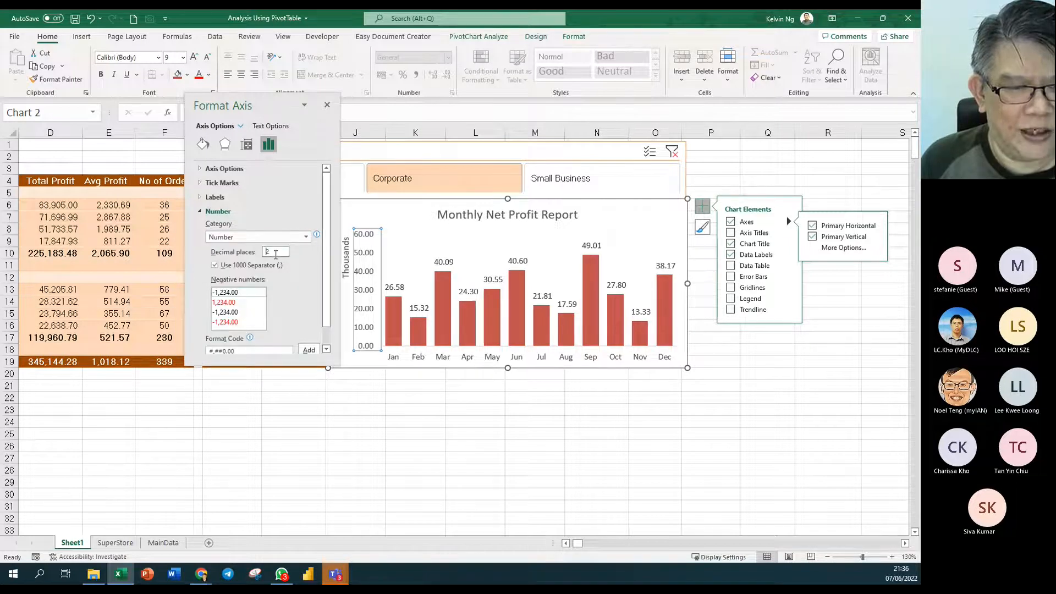
double_click(274, 252)
text(1)
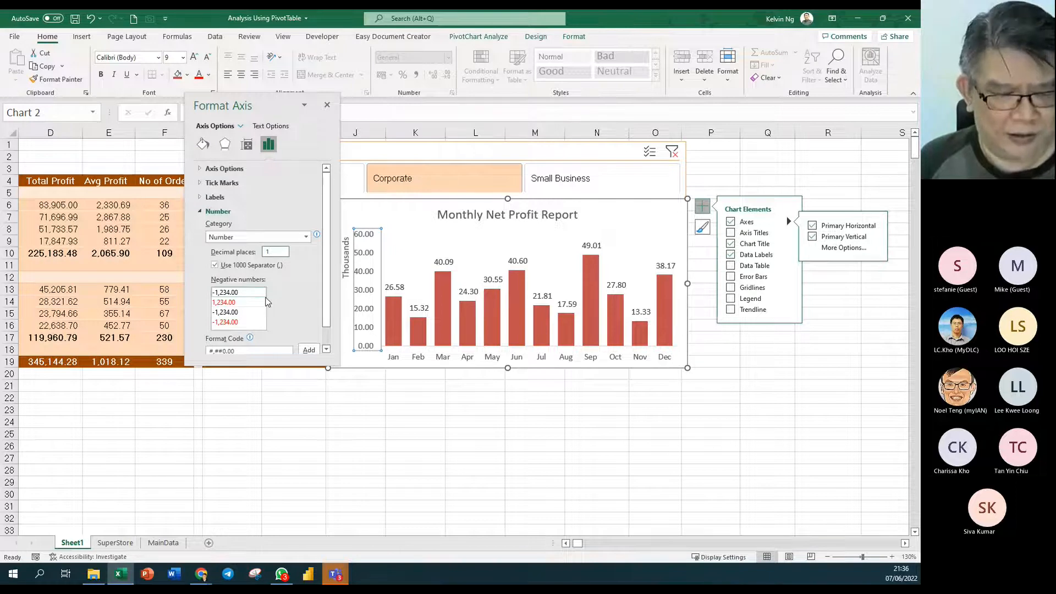
key(Tab)
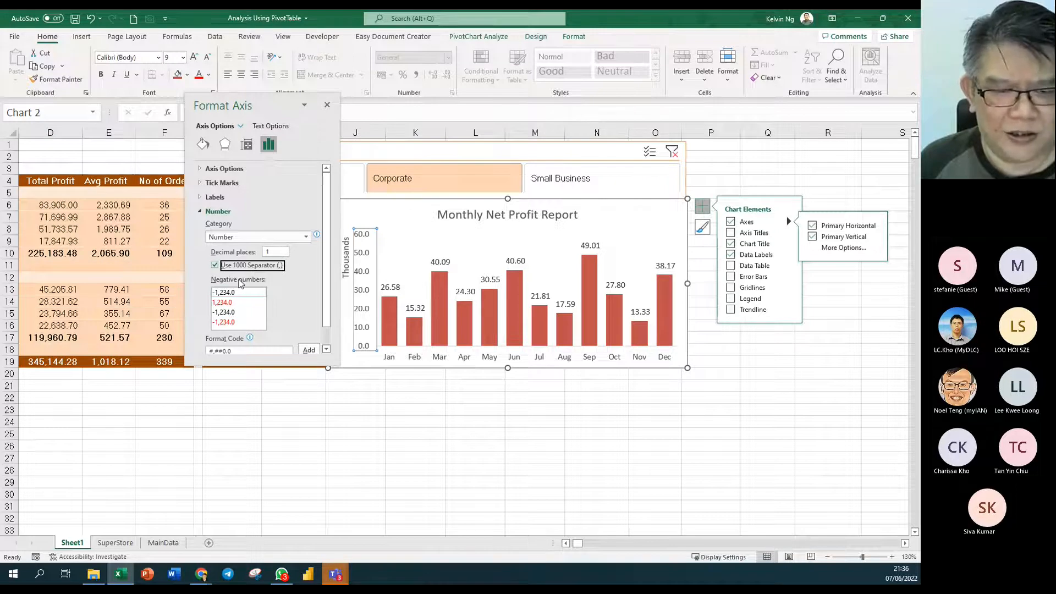
click(443, 266)
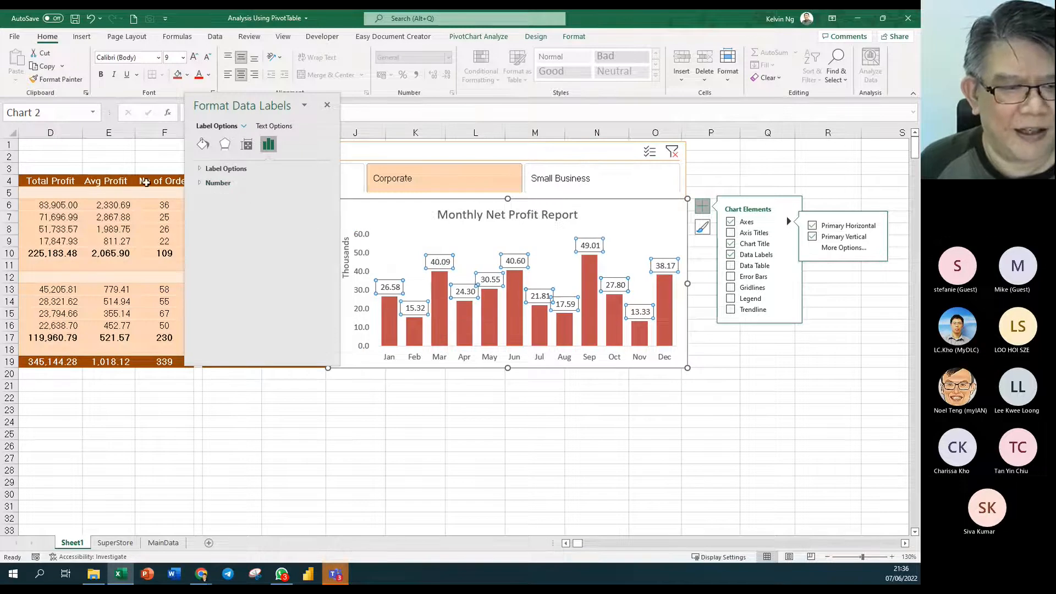
- Format the chart's data labels as Number with one decimal place
click(201, 186)
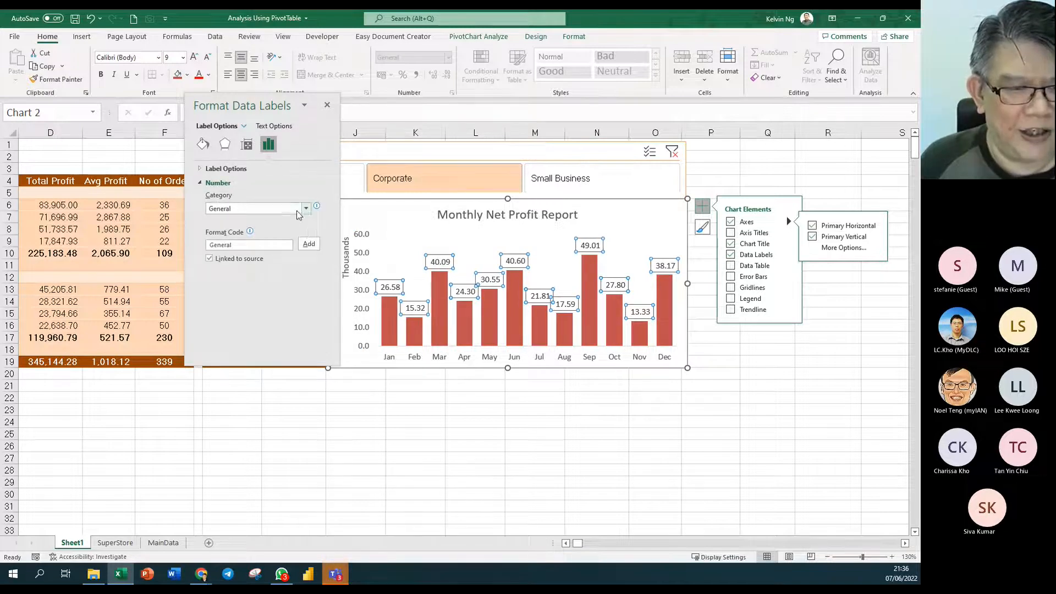
click(295, 210)
click(293, 237)
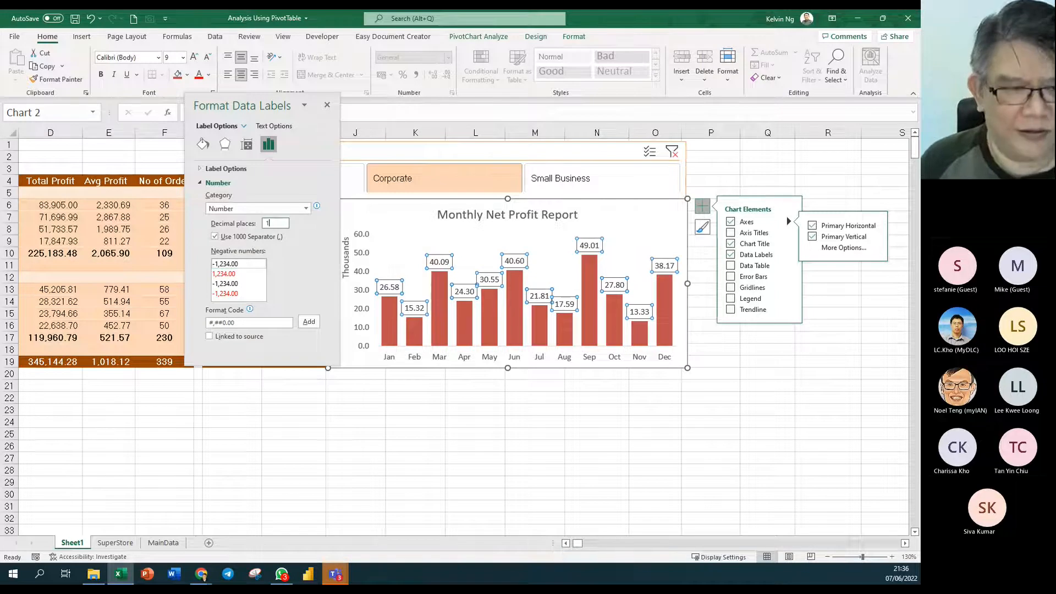
key(Return)
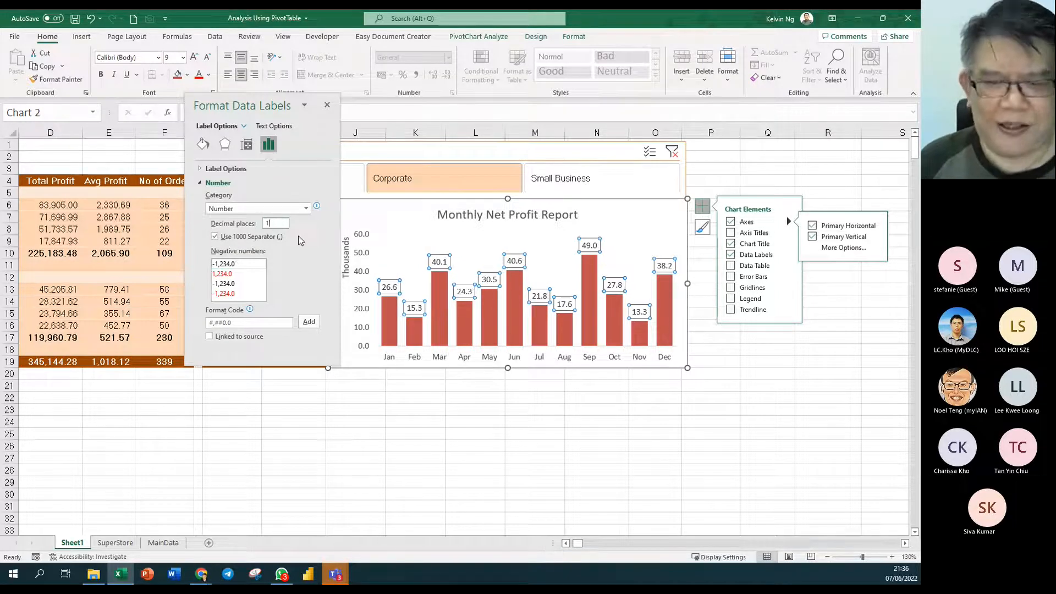
- Close the format pane and remove the primary vertical axis from the chart
click(365, 260)
click(327, 104)
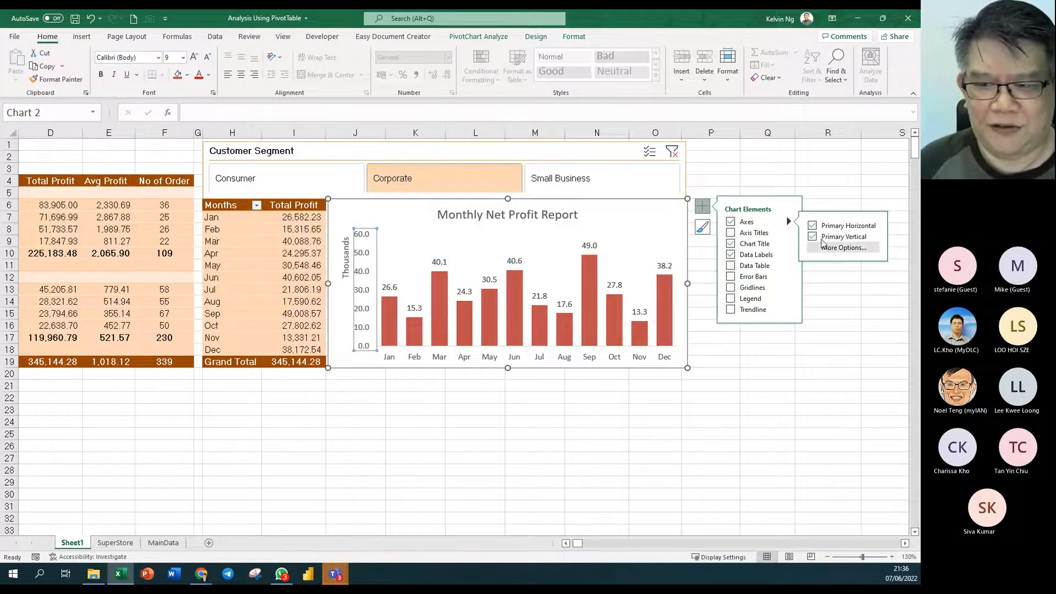
click(814, 238)
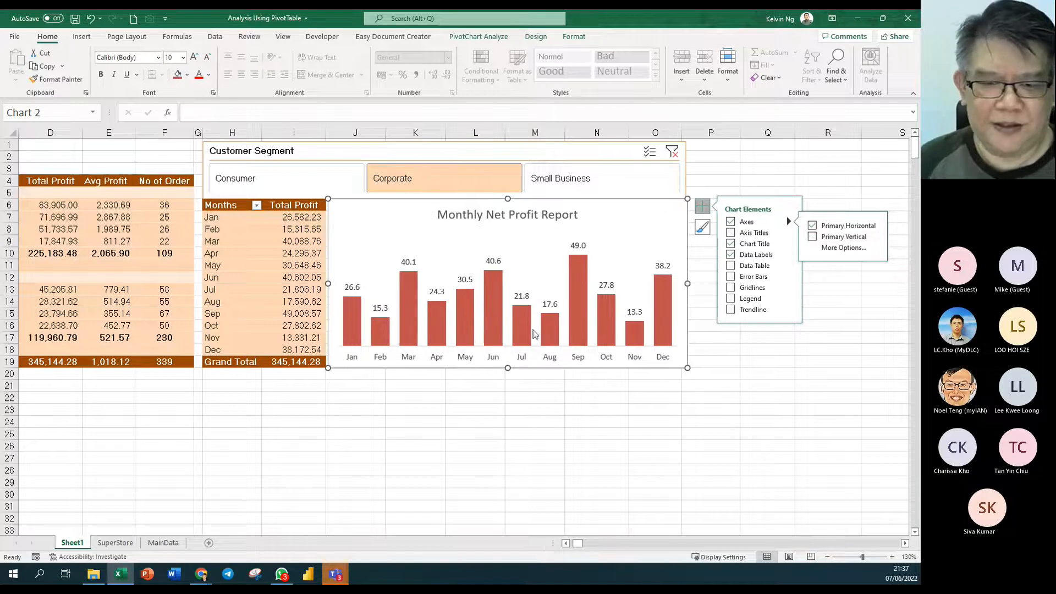
click(662, 267)
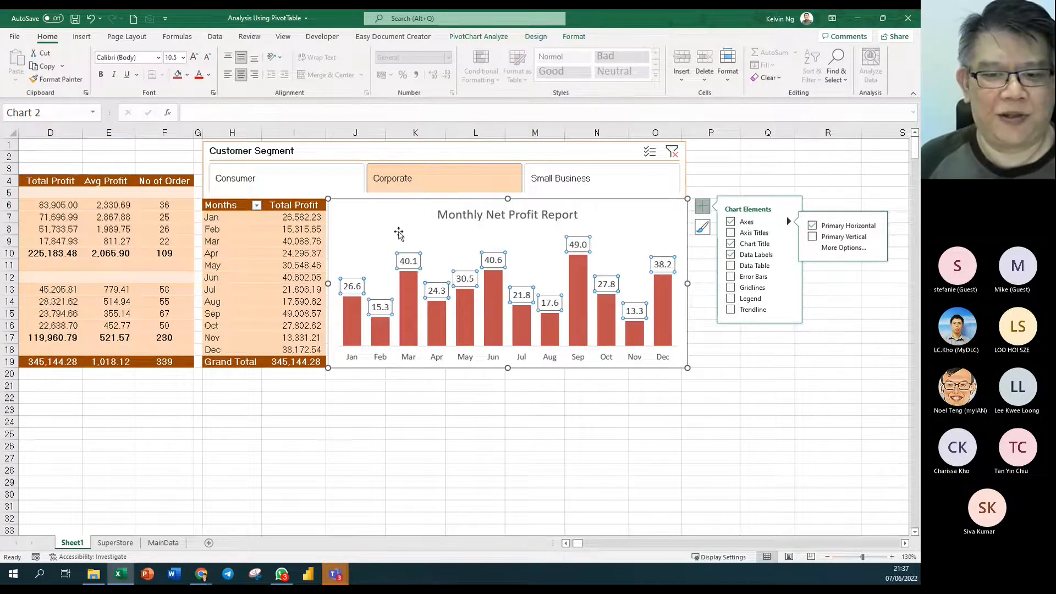
click(538, 446)
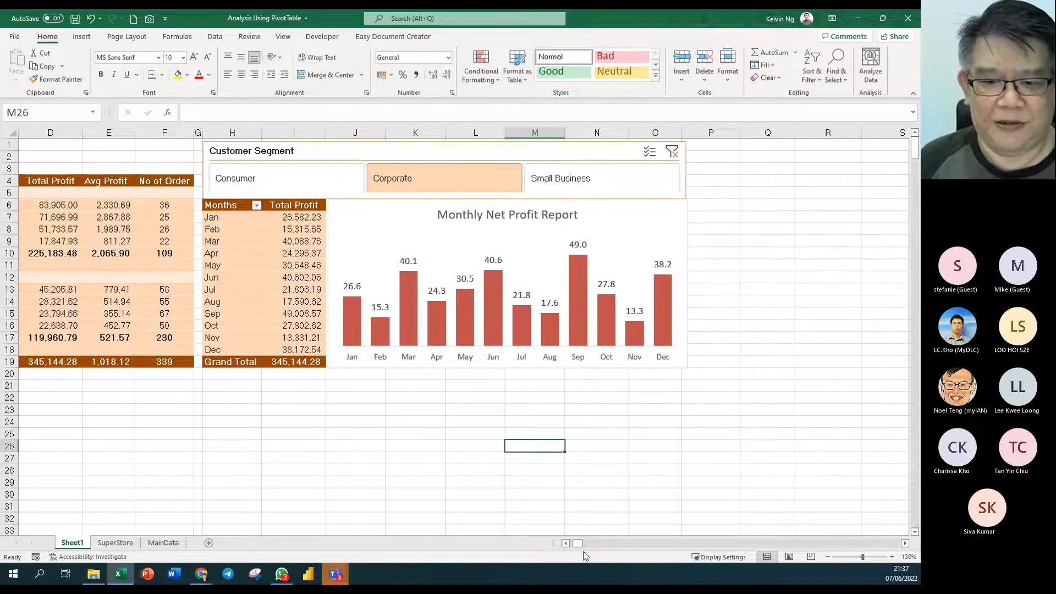
- Try the Consumer and Small Business slicer buttons, then clear the Customer Segment filter
click(566, 543)
click(566, 543)
click(565, 543)
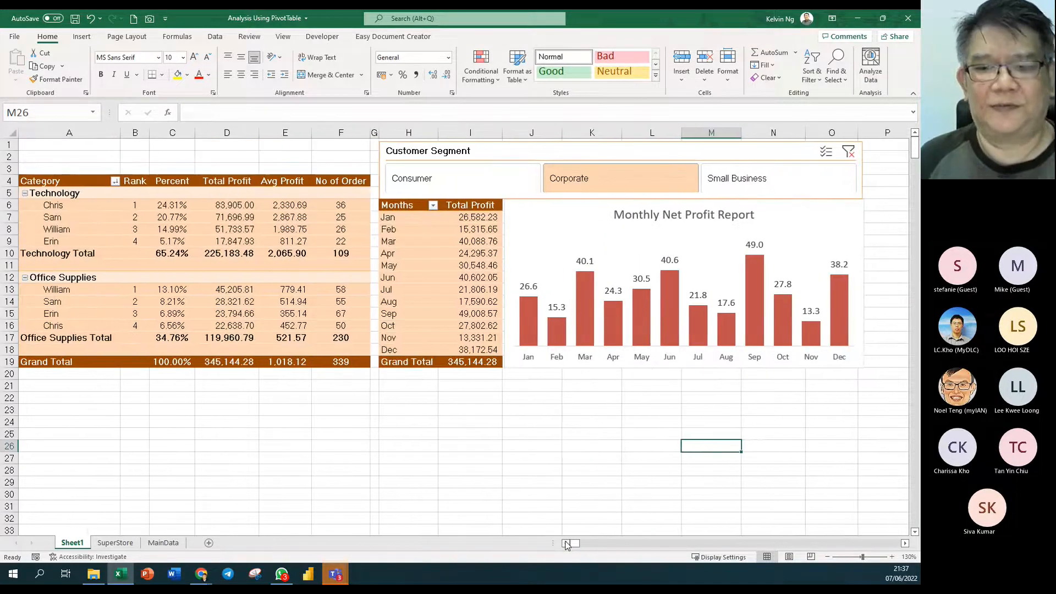
click(517, 184)
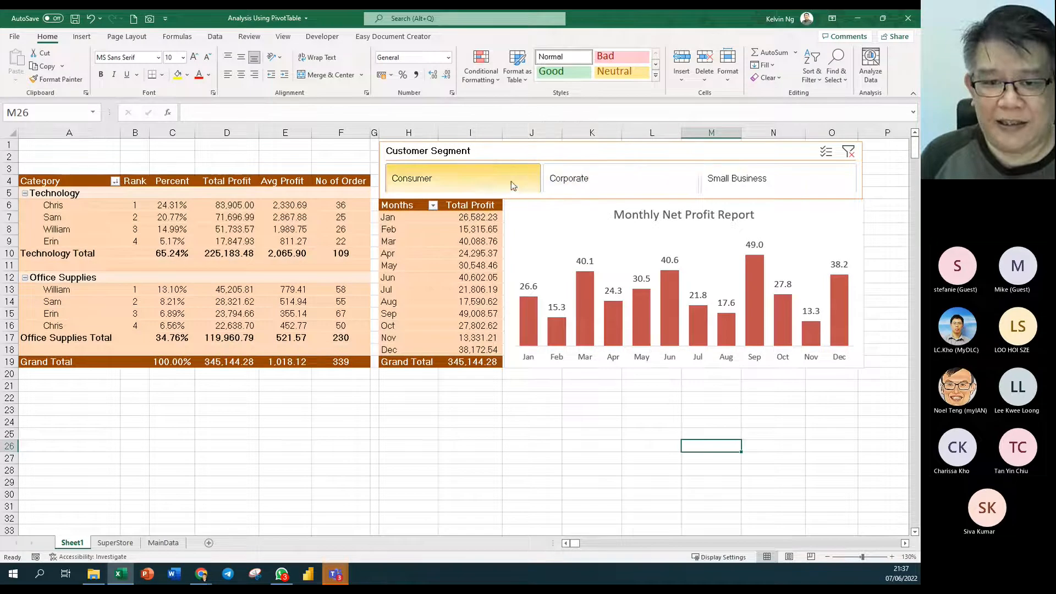
ctrl+click(756, 182)
click(767, 175)
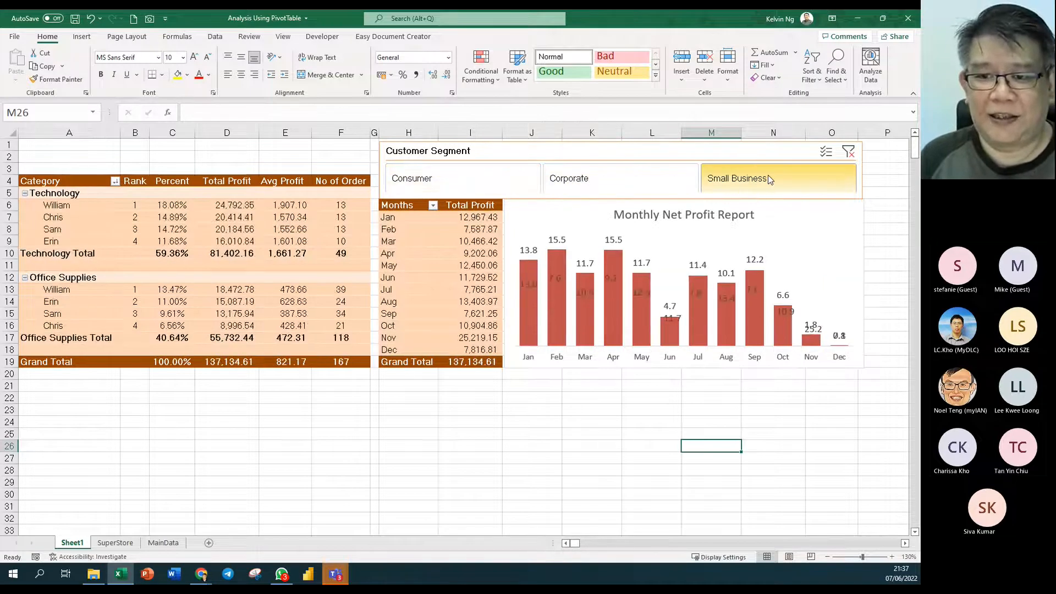
click(848, 152)
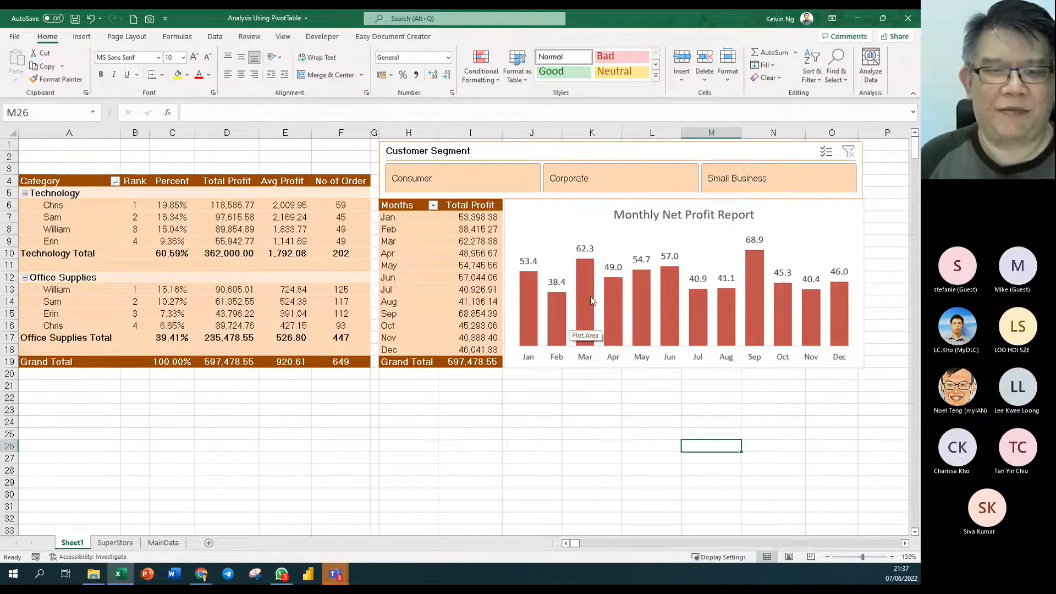
- Draw a text box across rows 1-3 and type 'Superstore Performance Report DASHBOARD'
click(82, 36)
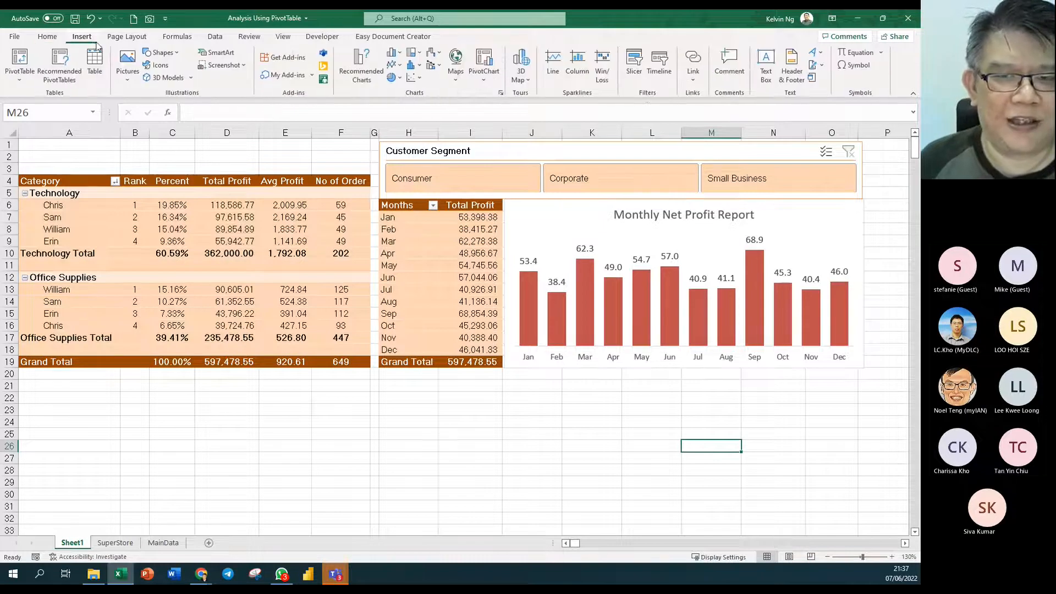
click(765, 64)
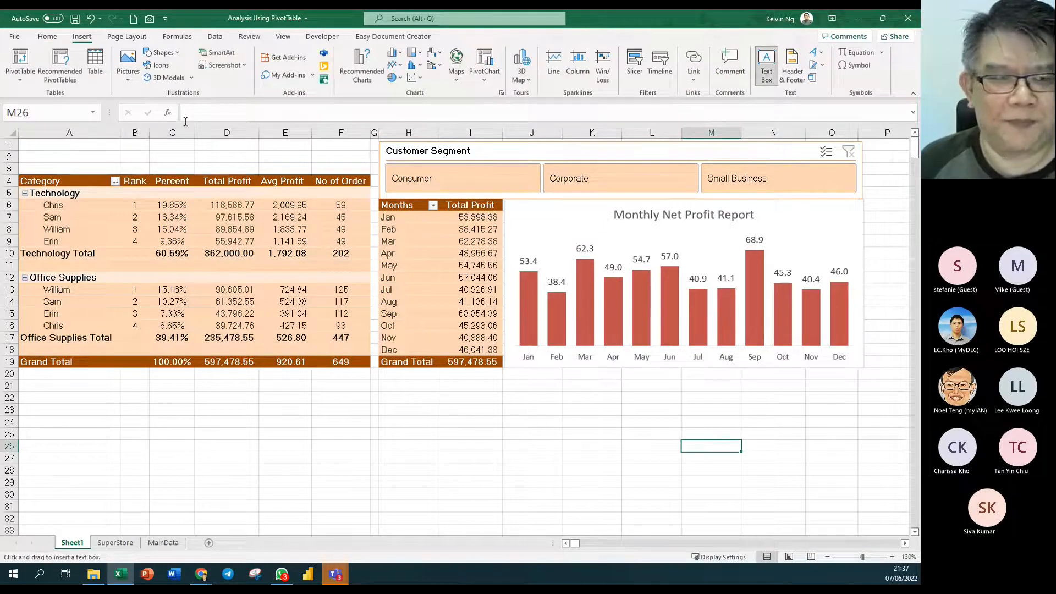
drag(22, 144, 371, 173)
drag(196, 145, 196, 138)
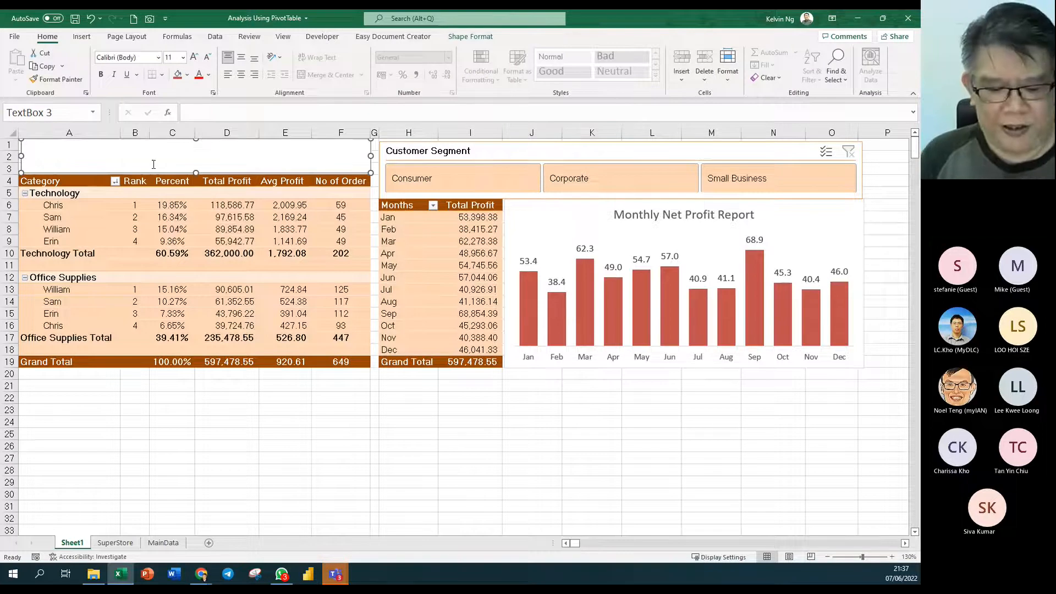
text(S)
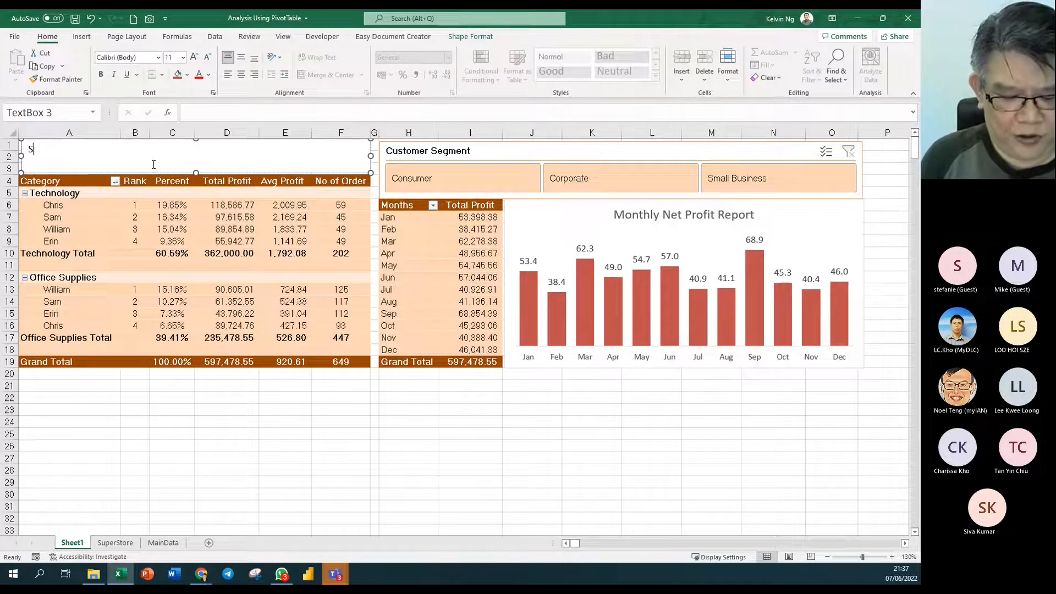
text(uperstore Perfro)
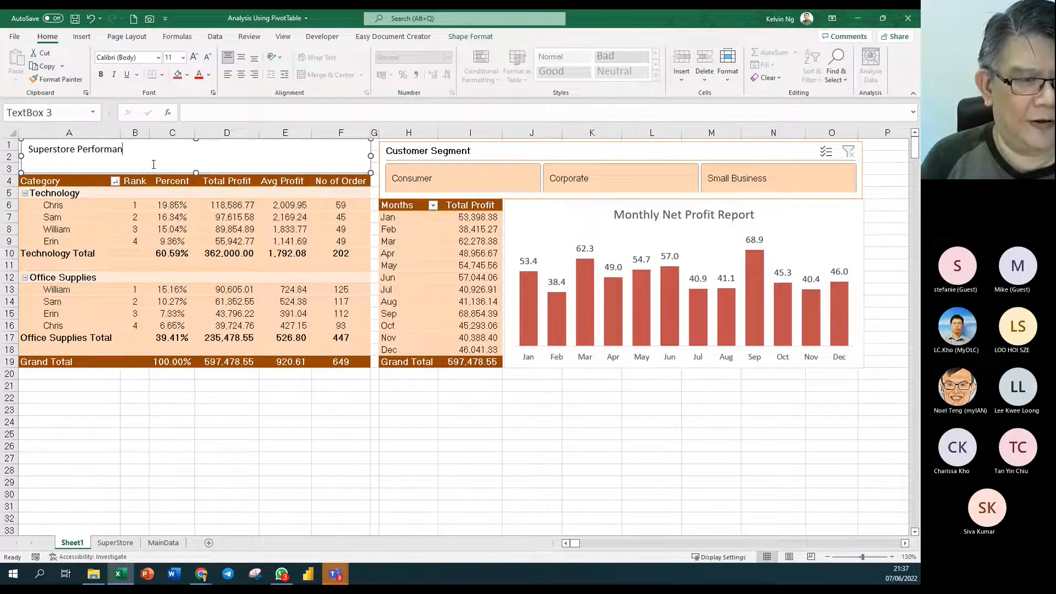
text(mance Report )
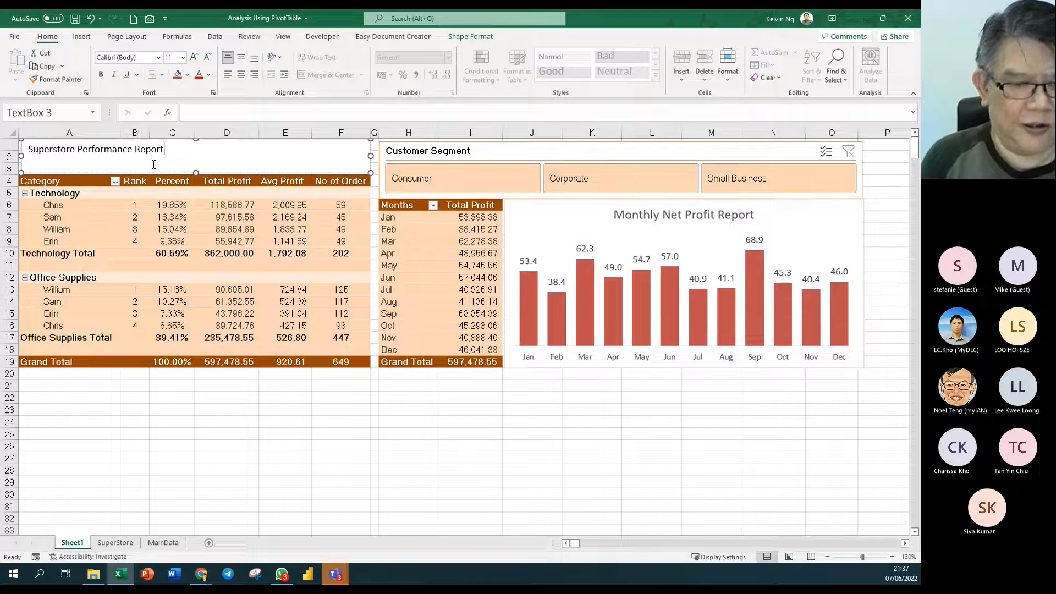
text(DASHBOARD)
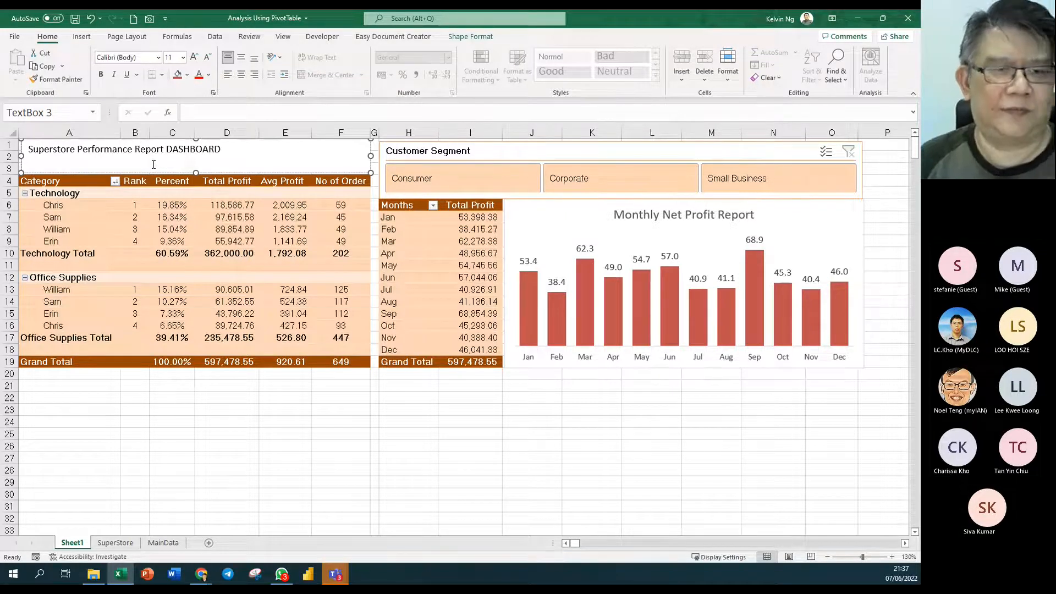
- Centre the title horizontally and vertically, with 18-point red font
click(370, 167)
click(241, 74)
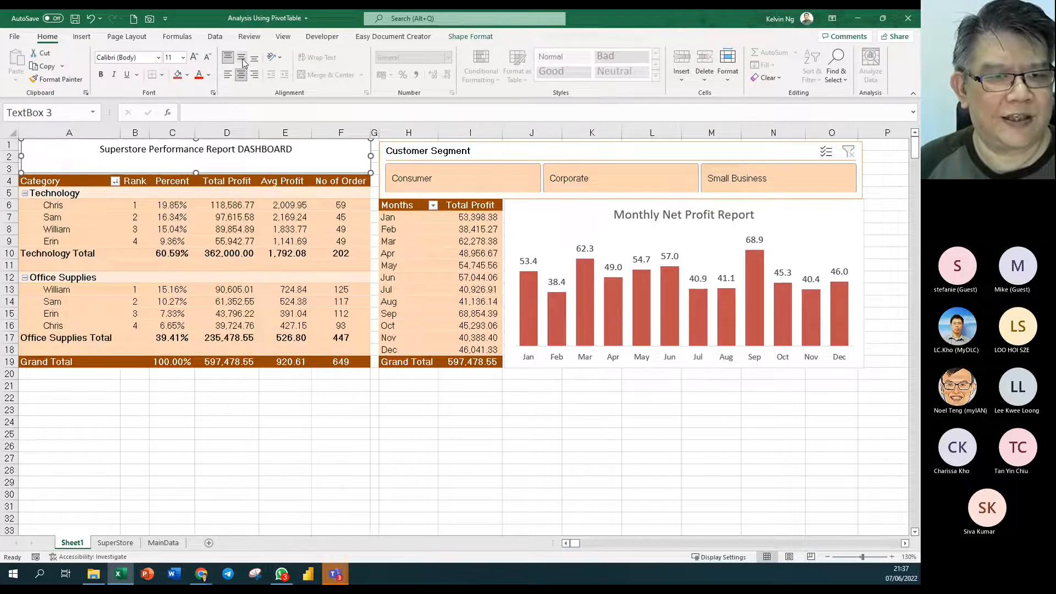
click(241, 56)
click(195, 57)
click(196, 57)
click(196, 58)
click(195, 57)
click(199, 73)
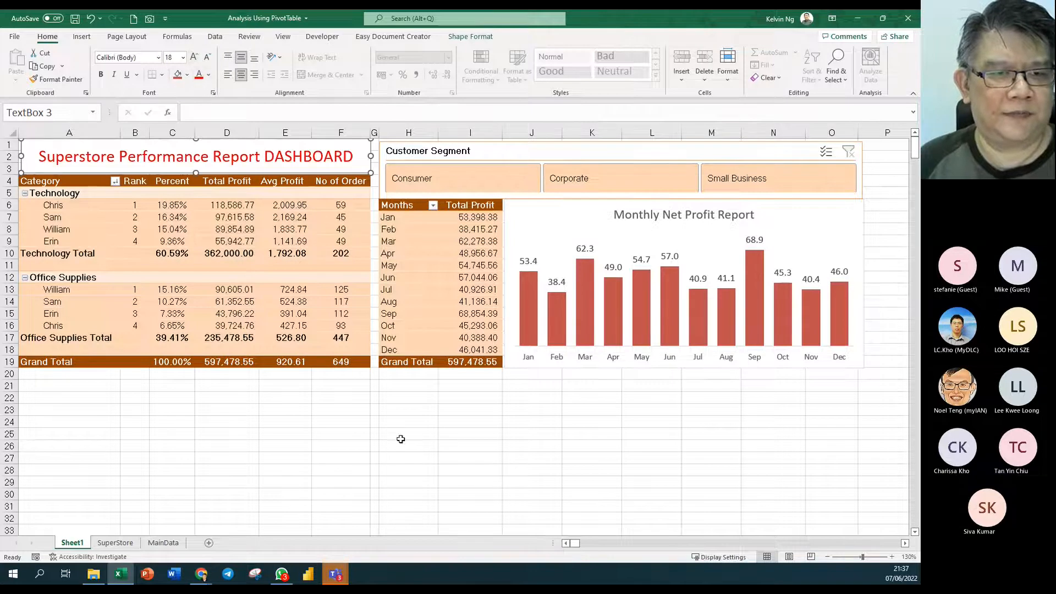
click(208, 75)
click(199, 196)
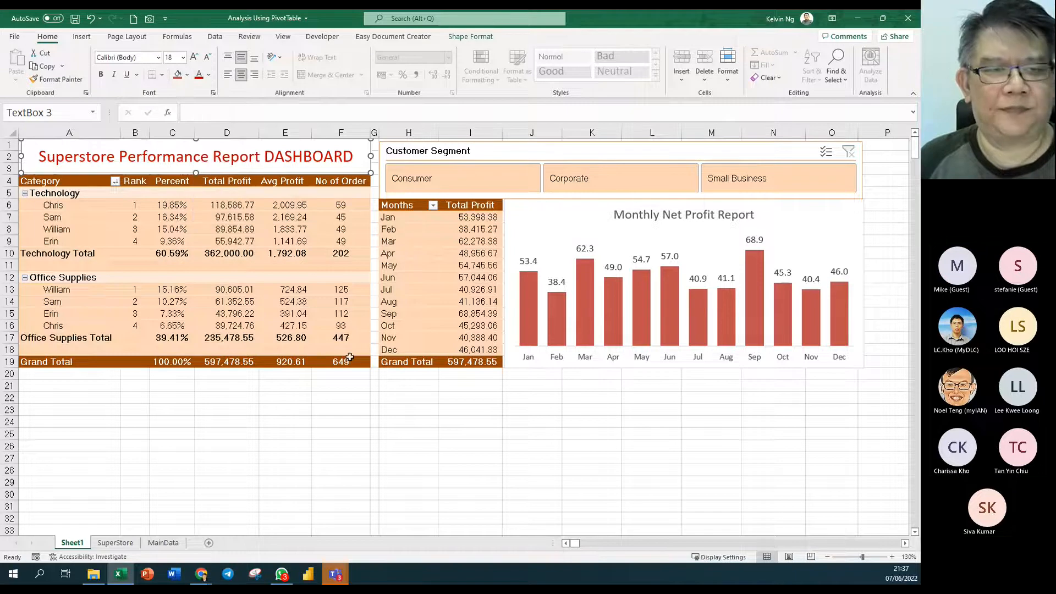
click(447, 434)
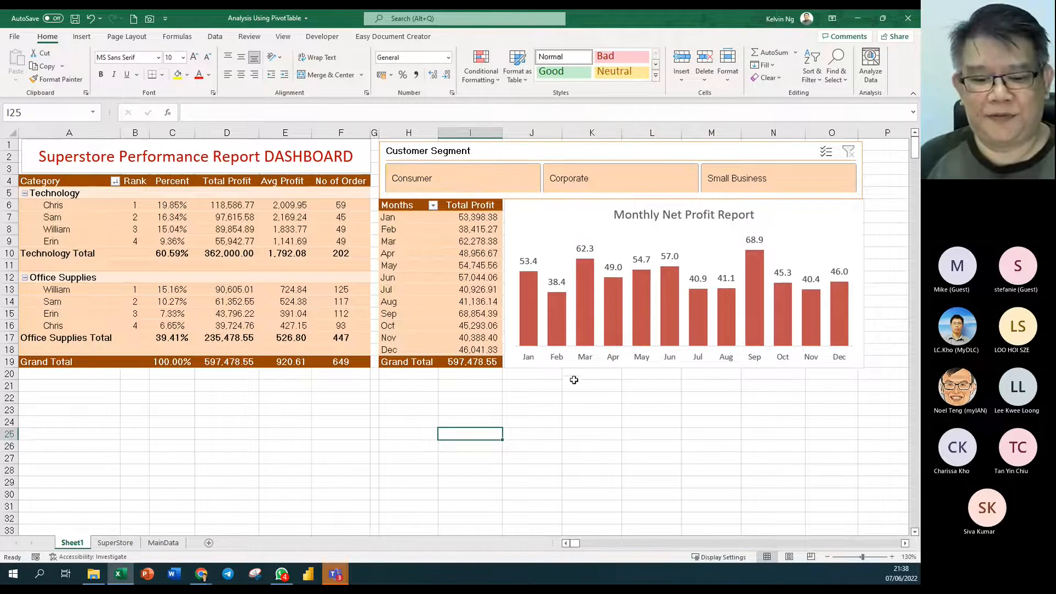
- Narrow column G slightly and nudge the profit chart a little to the right
click(403, 397)
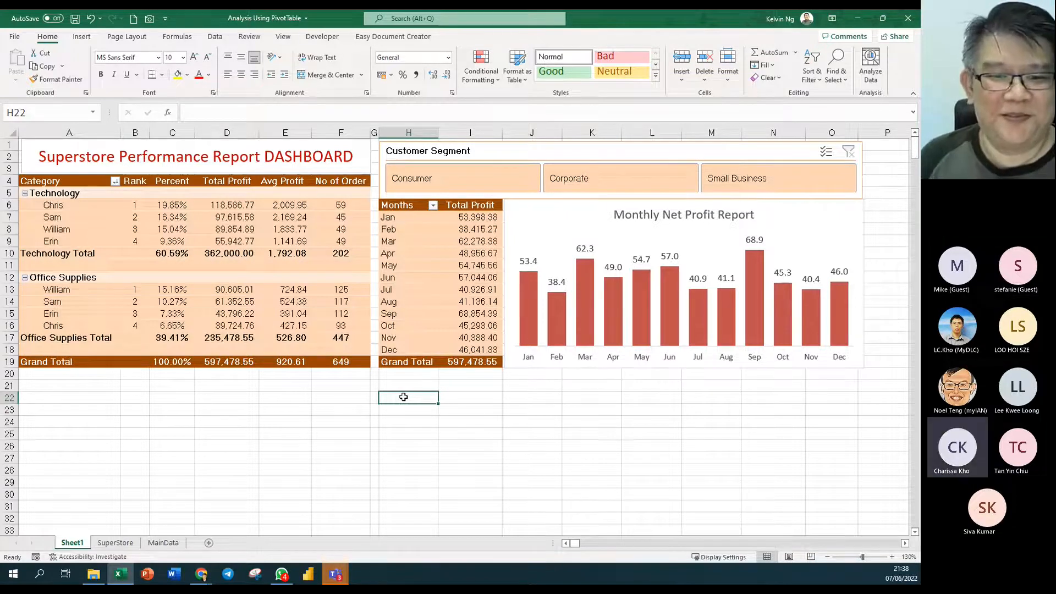
drag(379, 133, 375, 133)
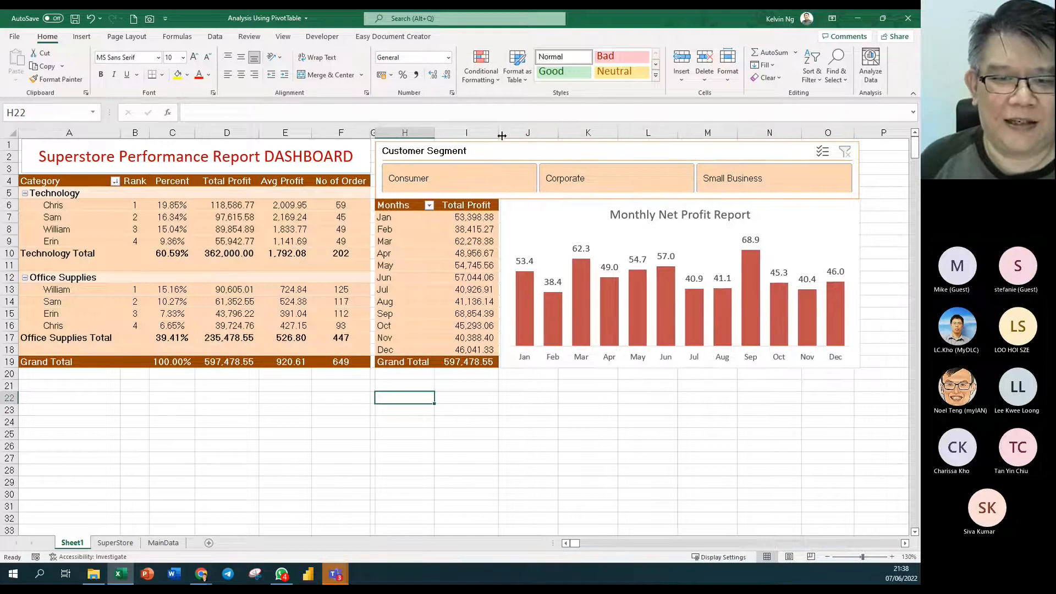
click(527, 214)
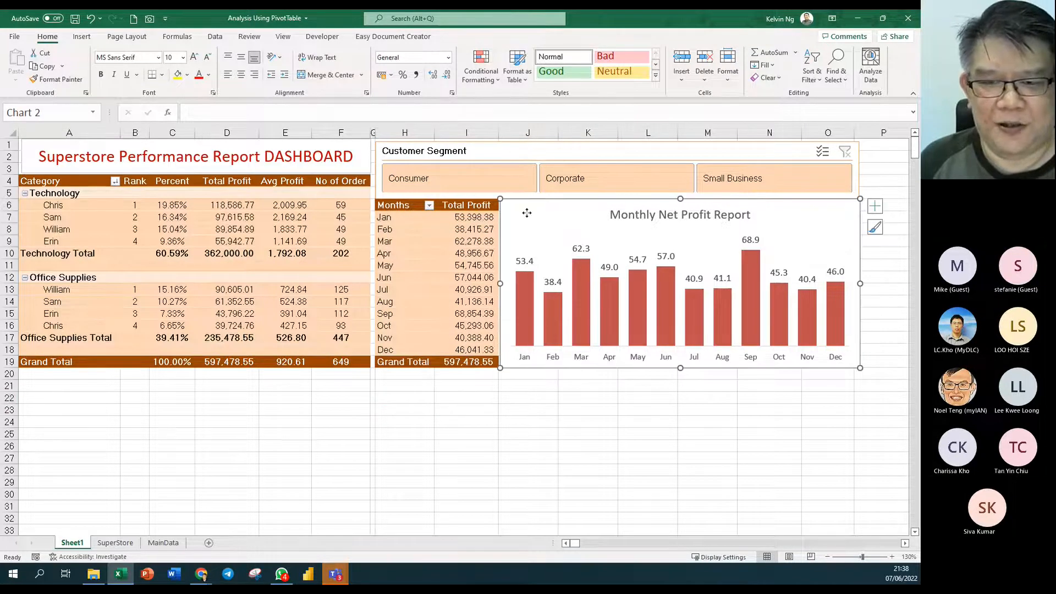
drag(528, 213, 532, 215)
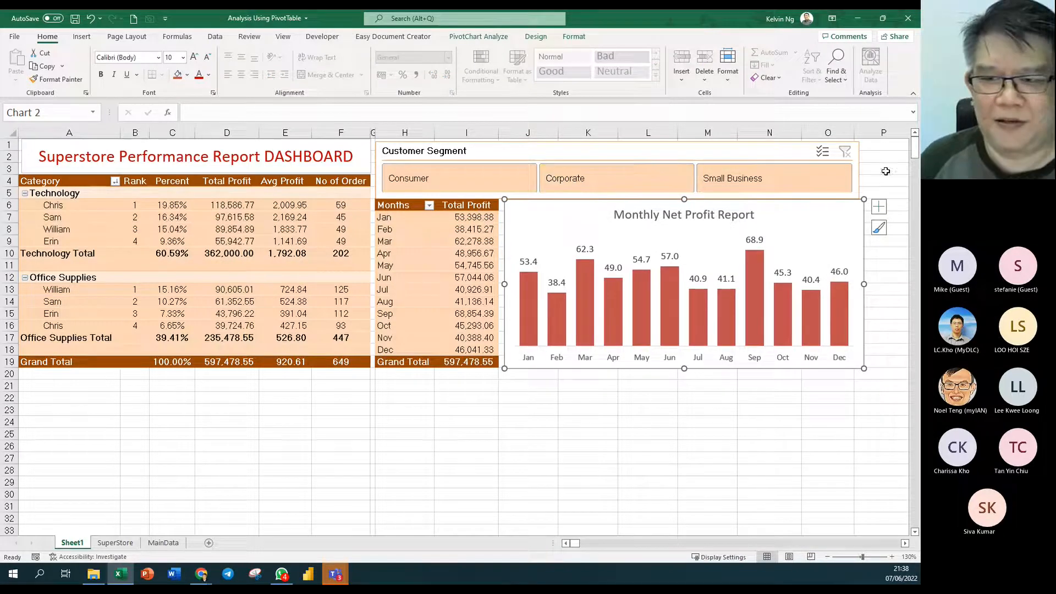
- Widen the Customer Segment slicer at its right edge and make it slightly shorter
click(758, 150)
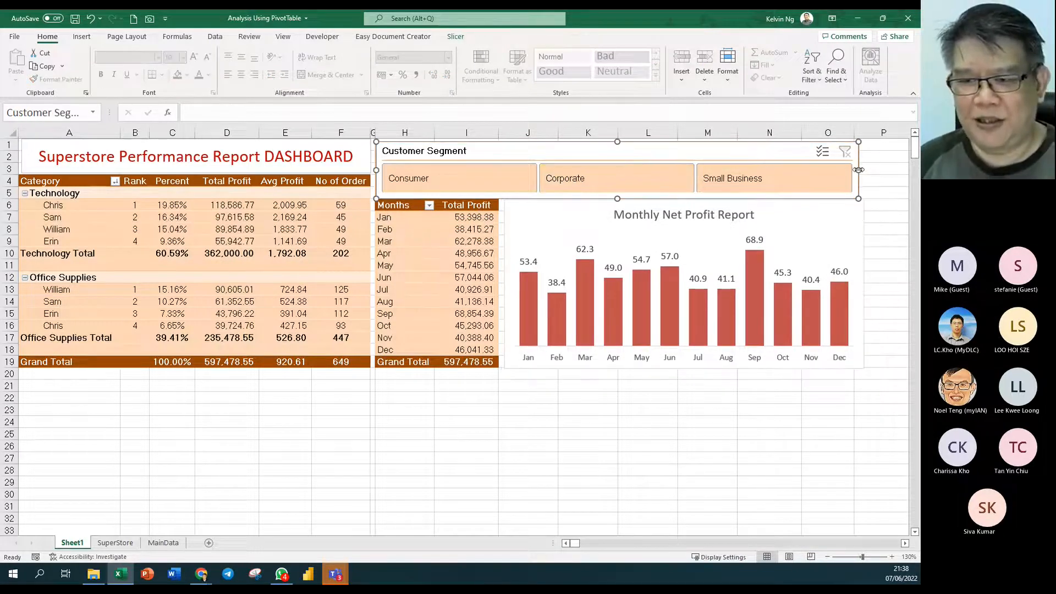
drag(860, 169, 862, 172)
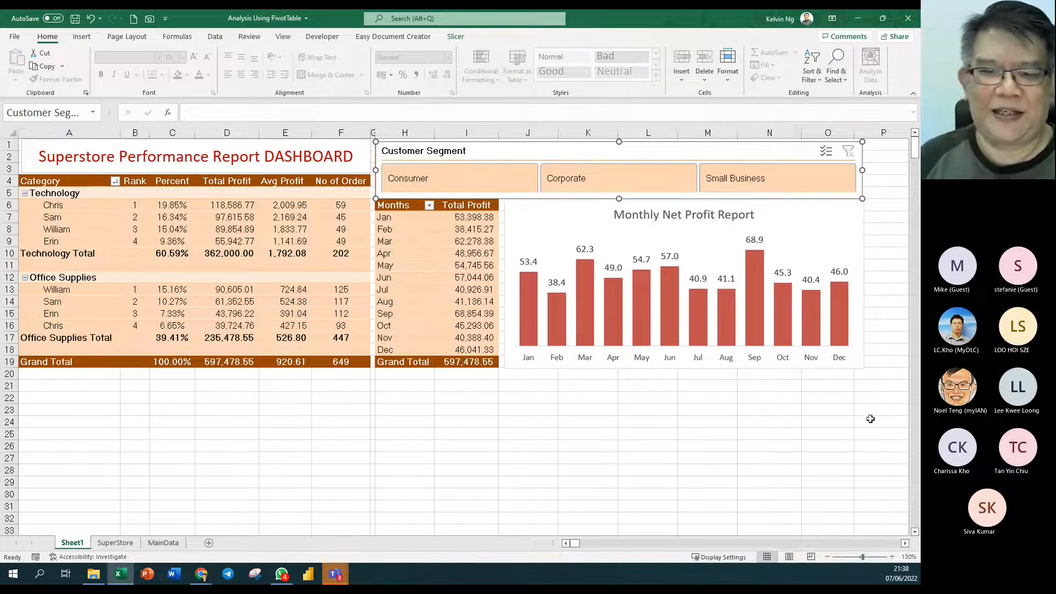
click(853, 433)
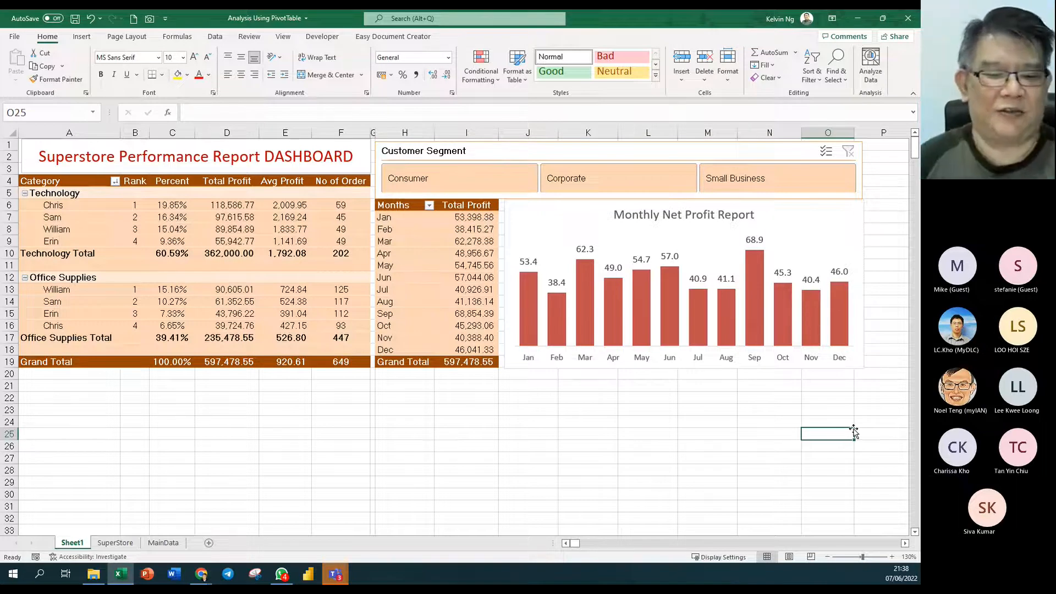
click(439, 481)
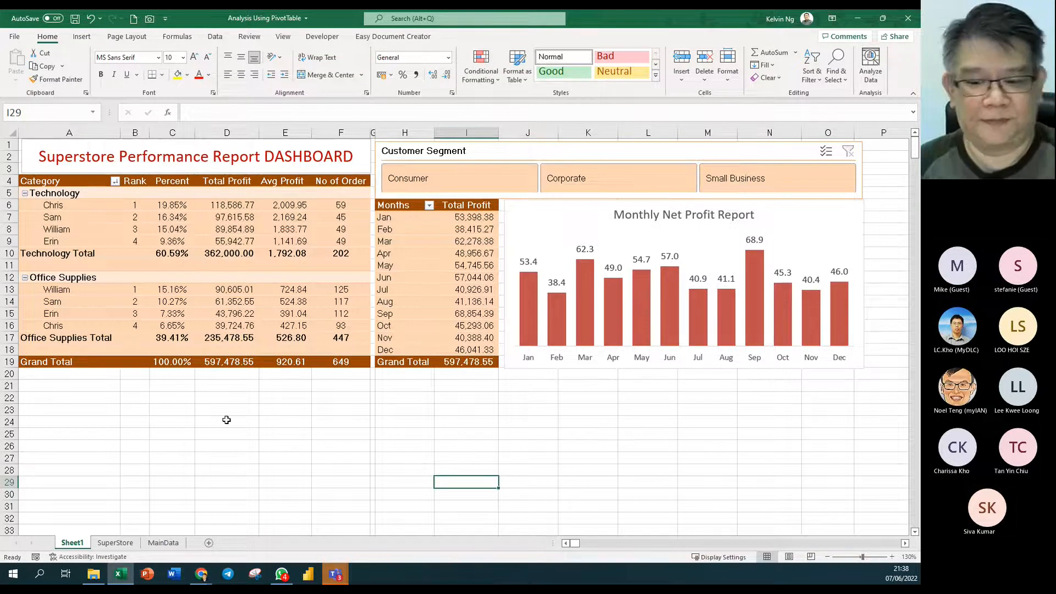
click(558, 151)
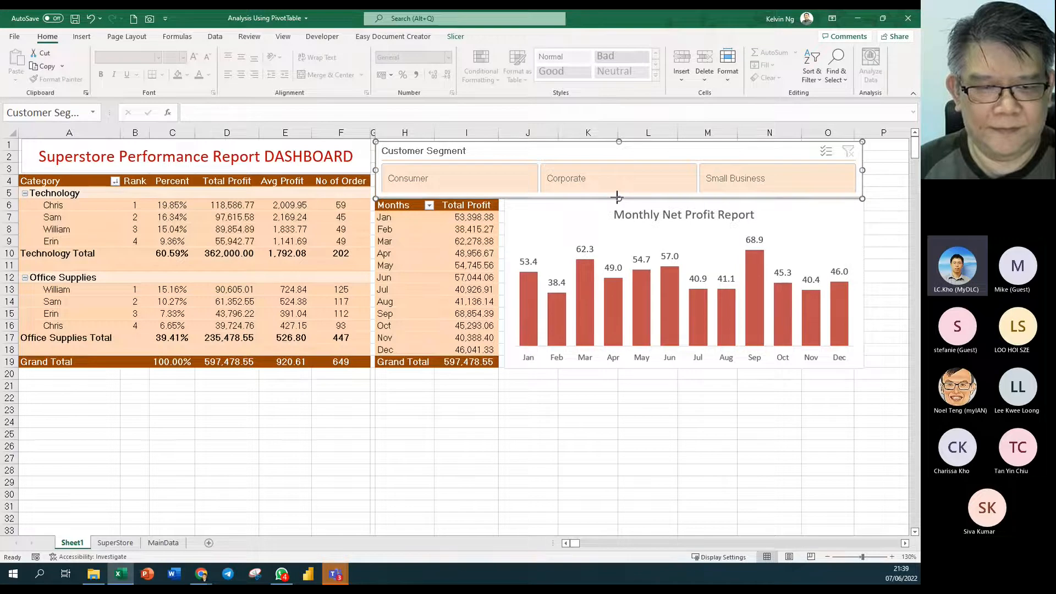
drag(615, 198, 616, 195)
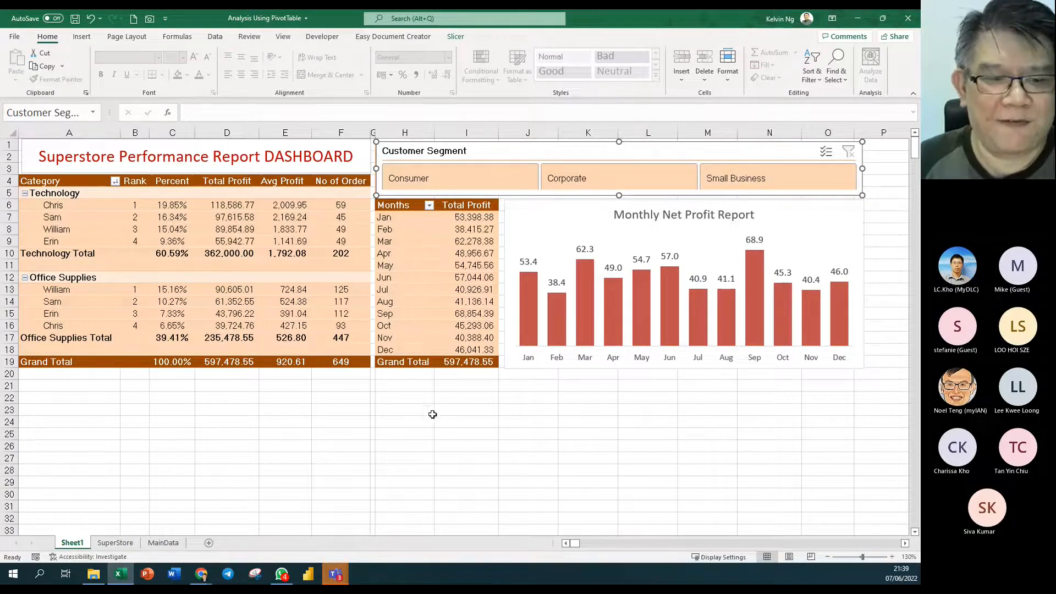
click(163, 543)
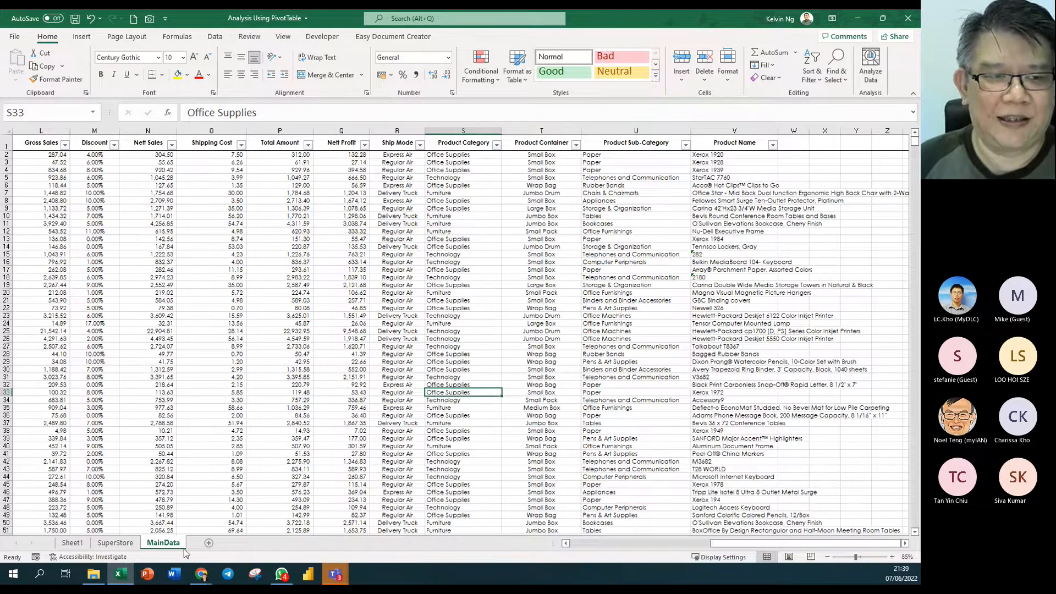
click(728, 129)
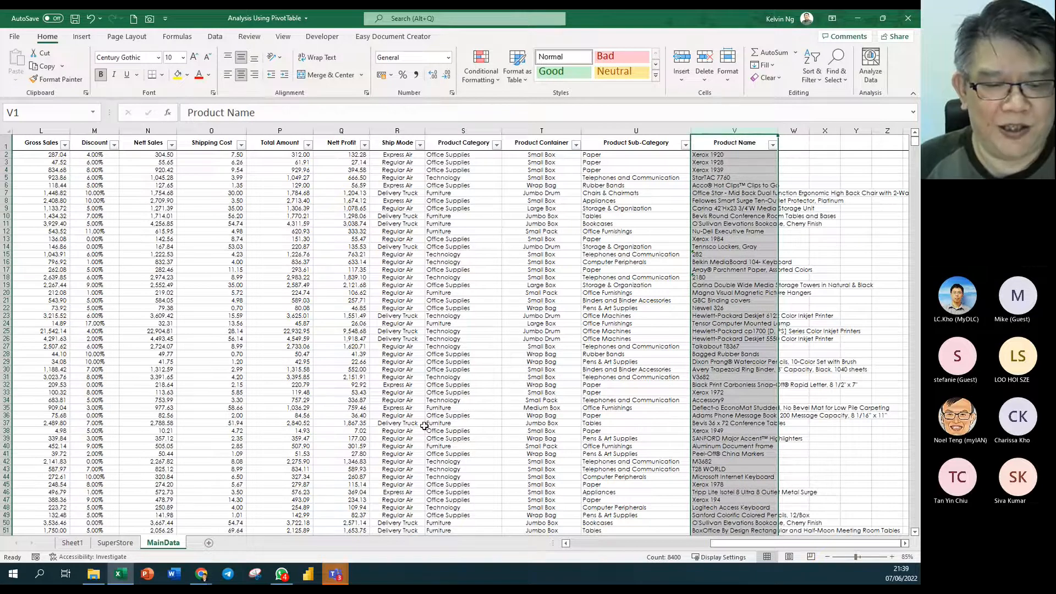
click(71, 543)
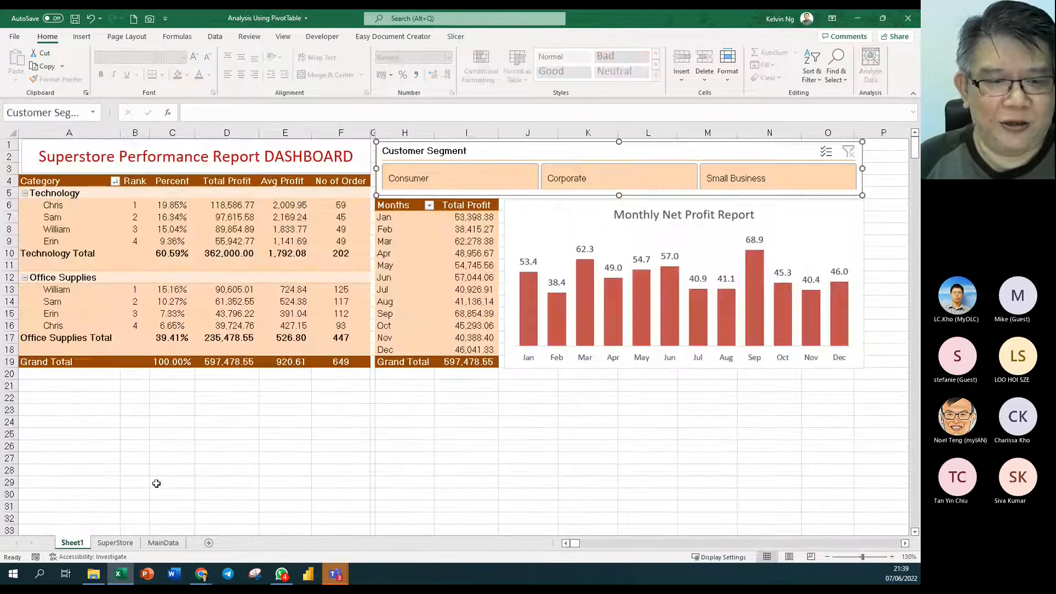
click(163, 544)
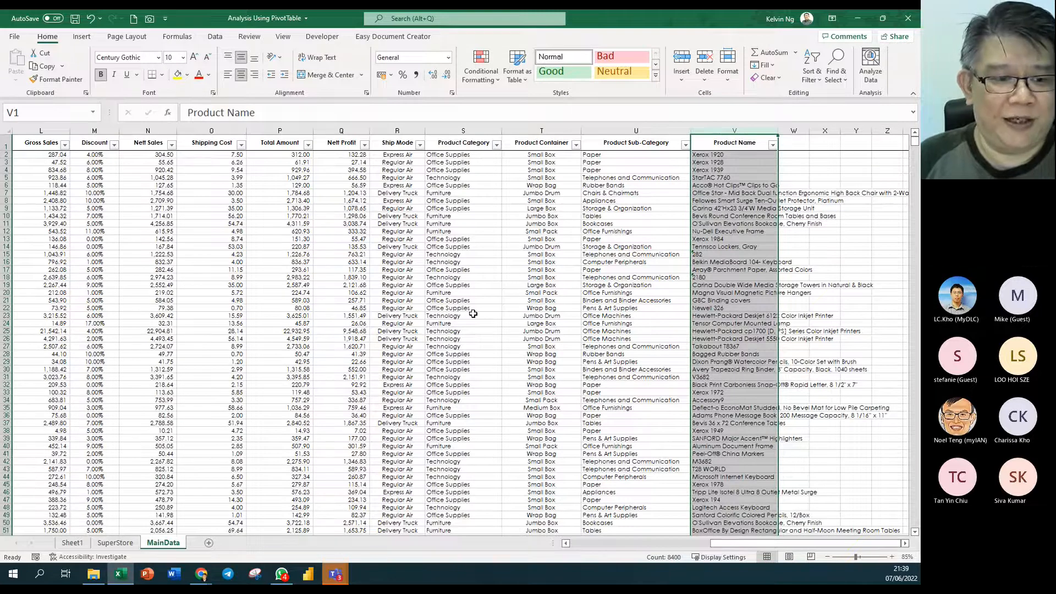
click(73, 543)
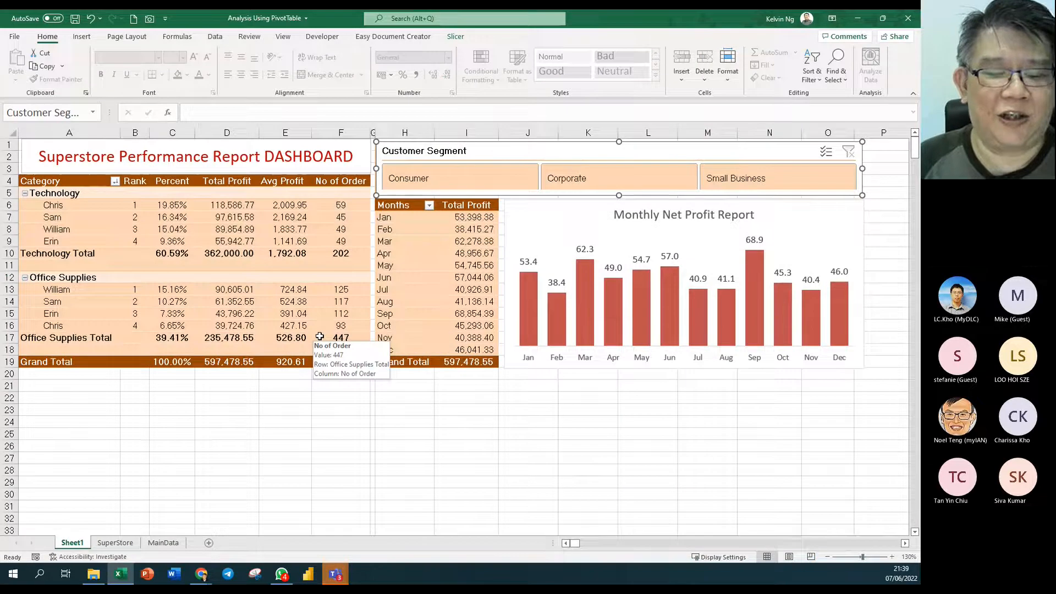
click(164, 542)
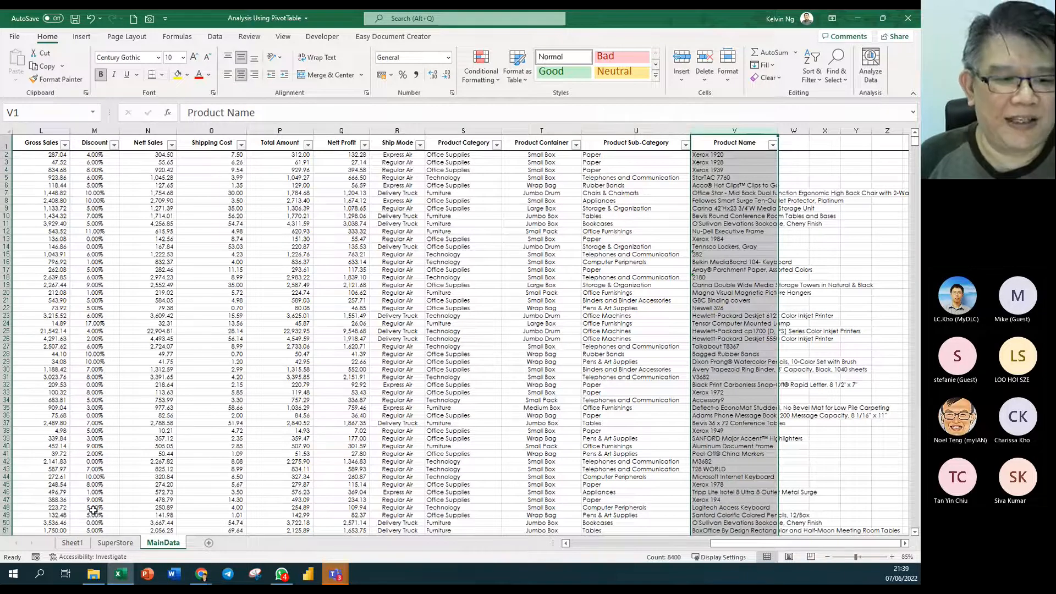
click(72, 543)
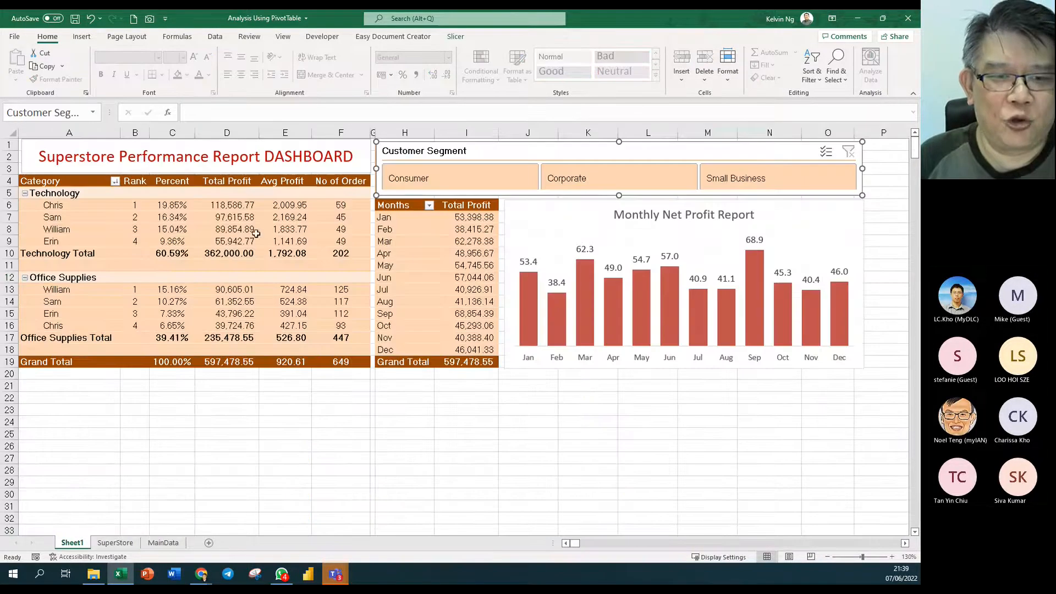
click(377, 420)
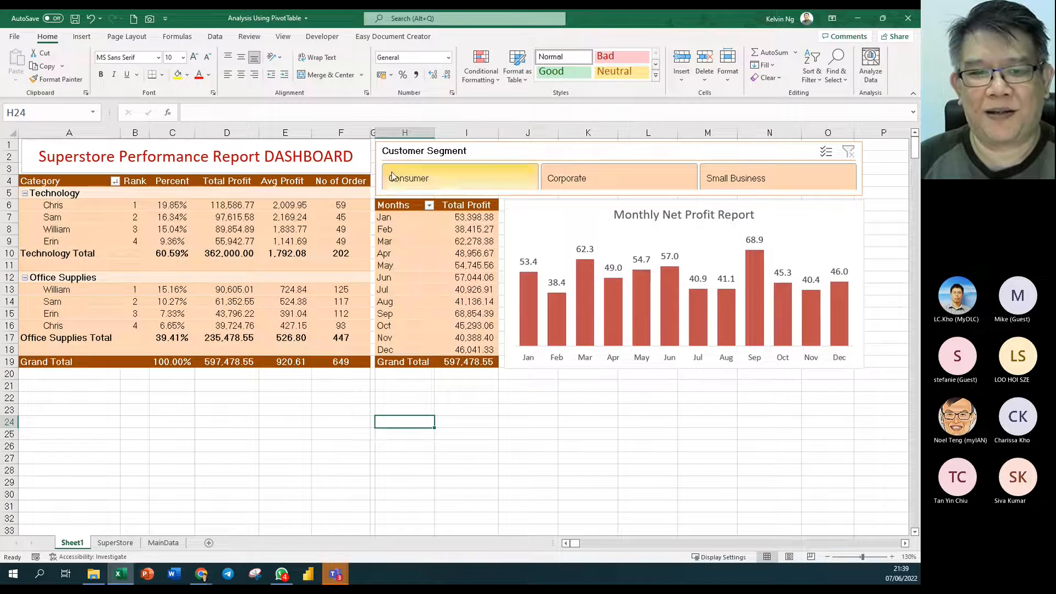
- Widen spacer column G by a few pixels at its border with column H
drag(377, 132, 380, 132)
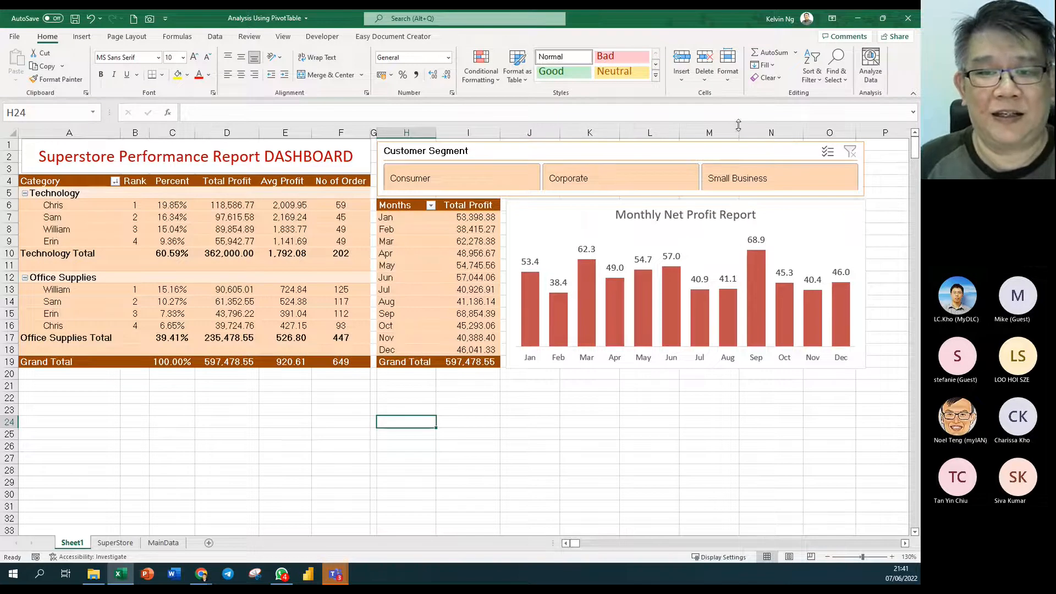
- Reduce the Customer Segment slicer's Buttons Height setting from 1.1 cm to 1 cm
click(663, 152)
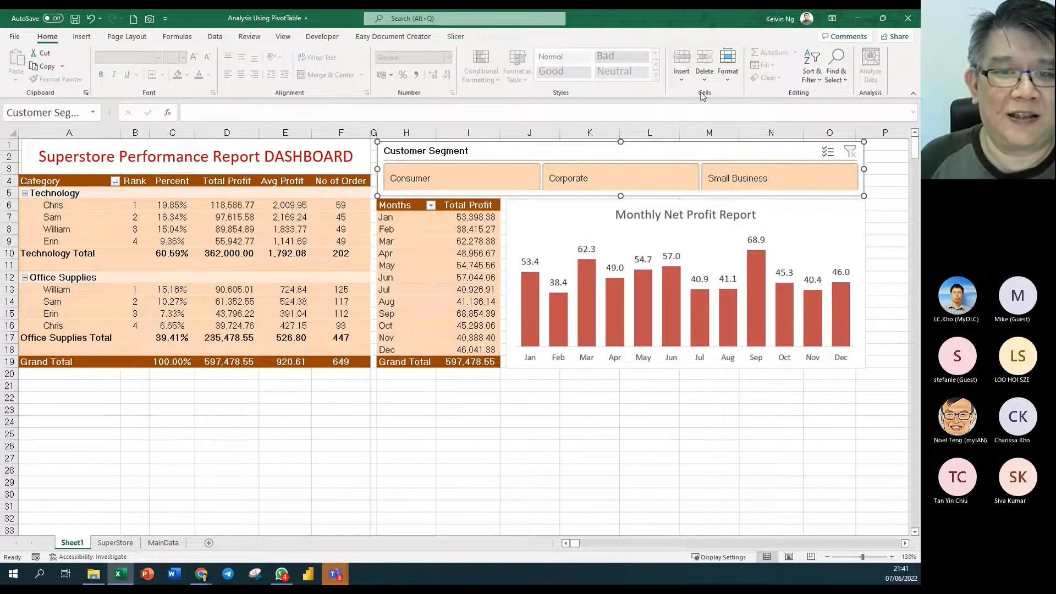
click(455, 36)
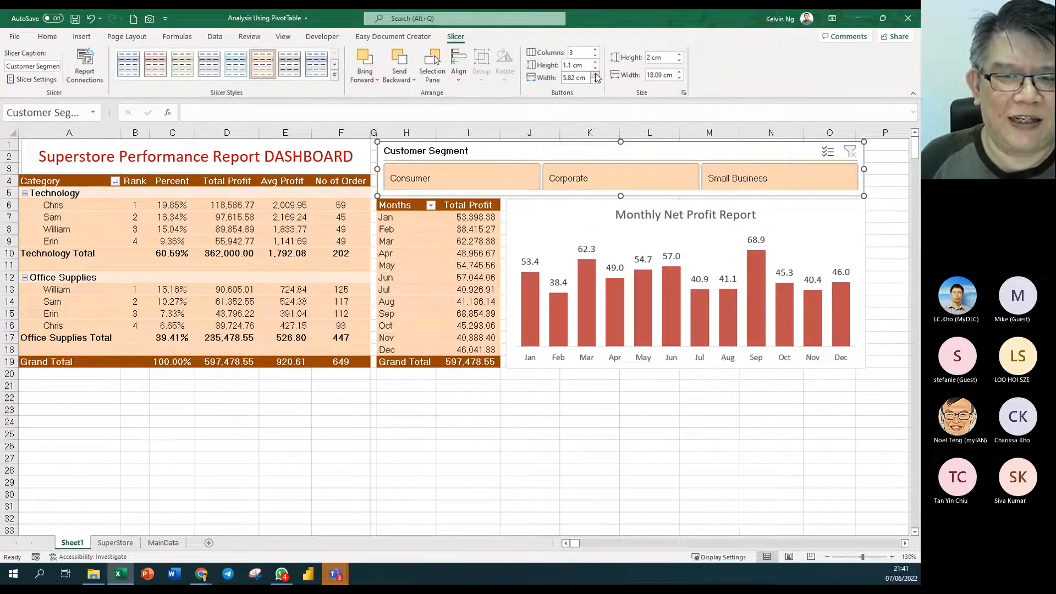
click(595, 68)
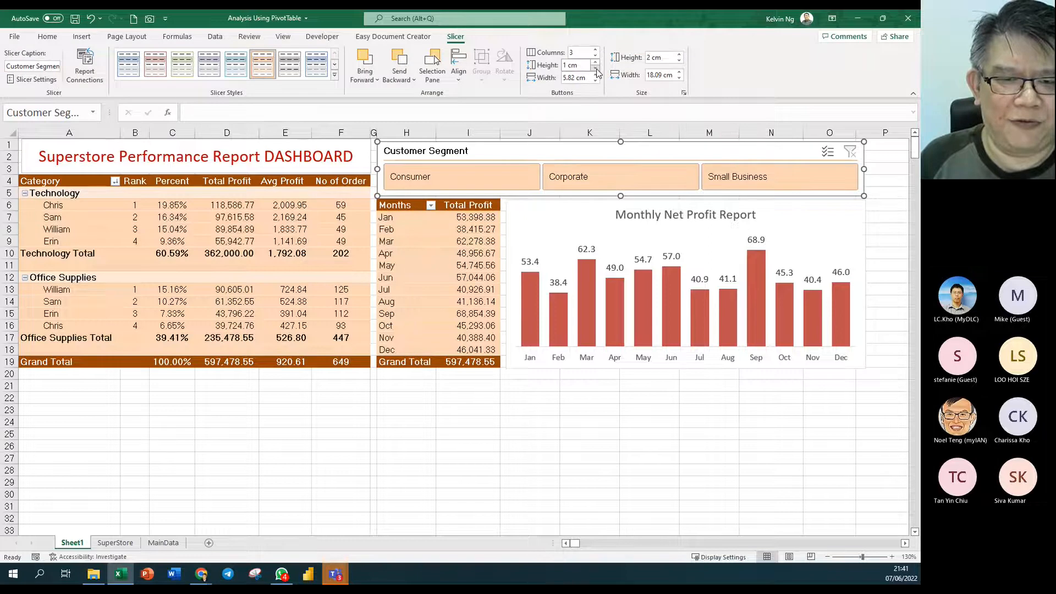
click(388, 477)
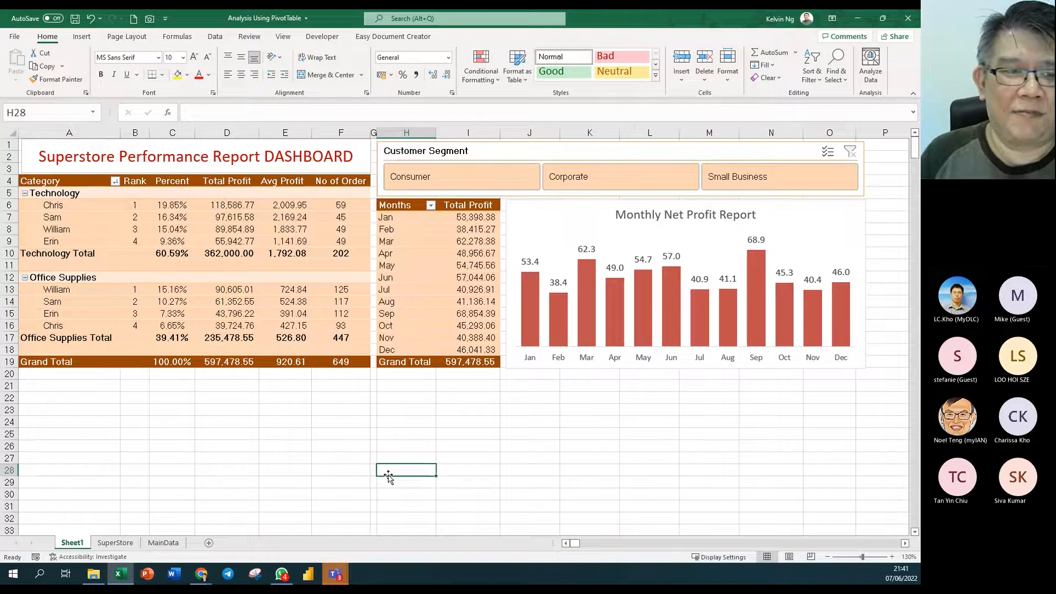
click(21, 152)
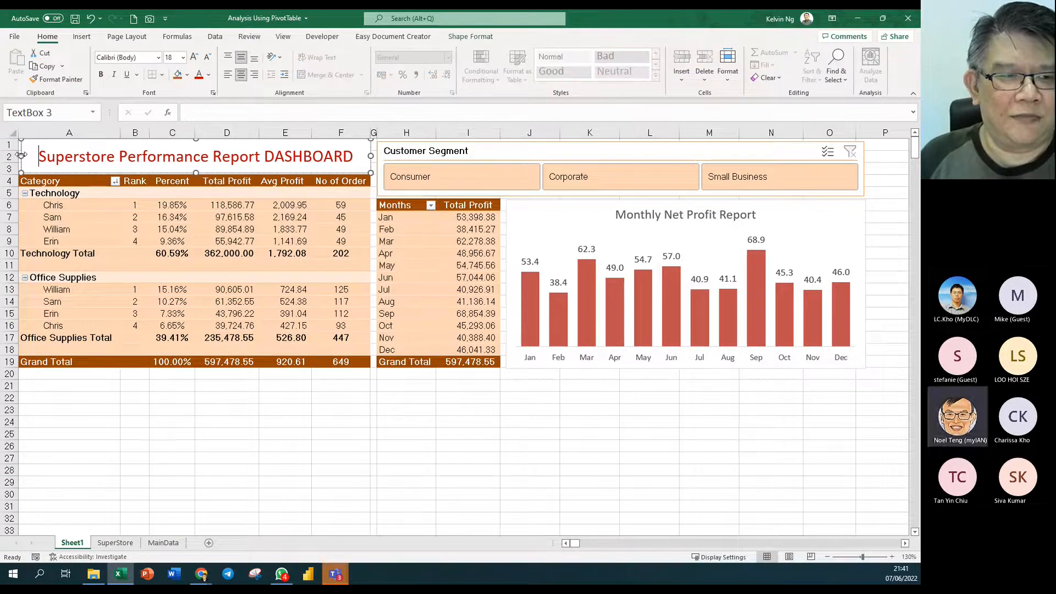